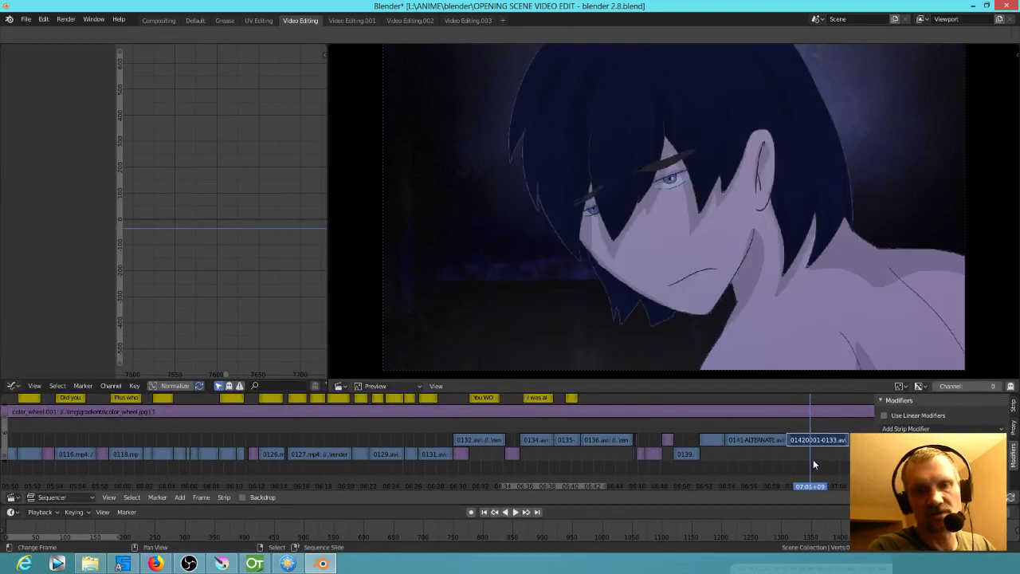
Switch to OpenToonz, turn off the BKGD column's preview visibility, and play the ink frames from frame 1163
click(551, 455)
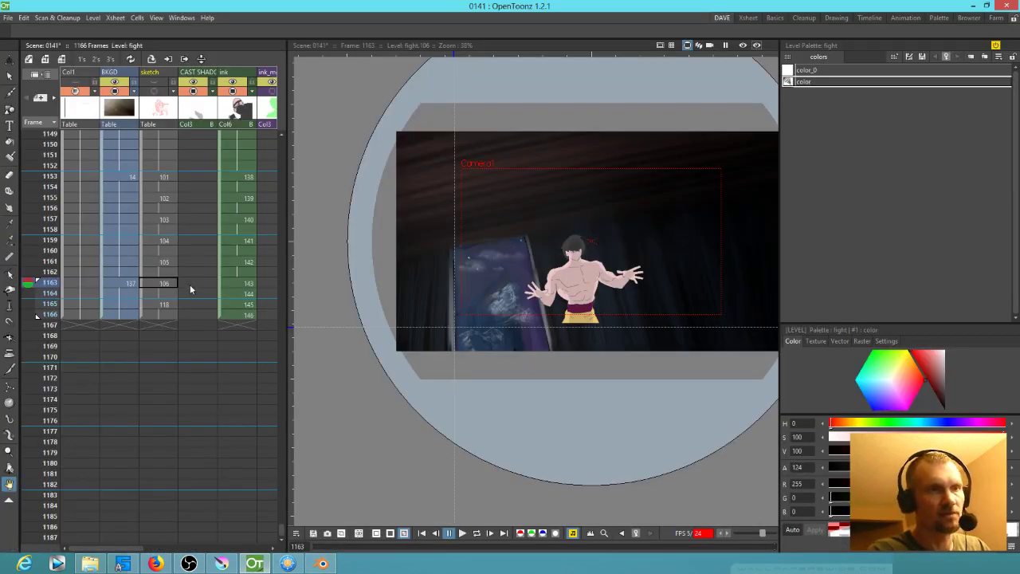
click(117, 82)
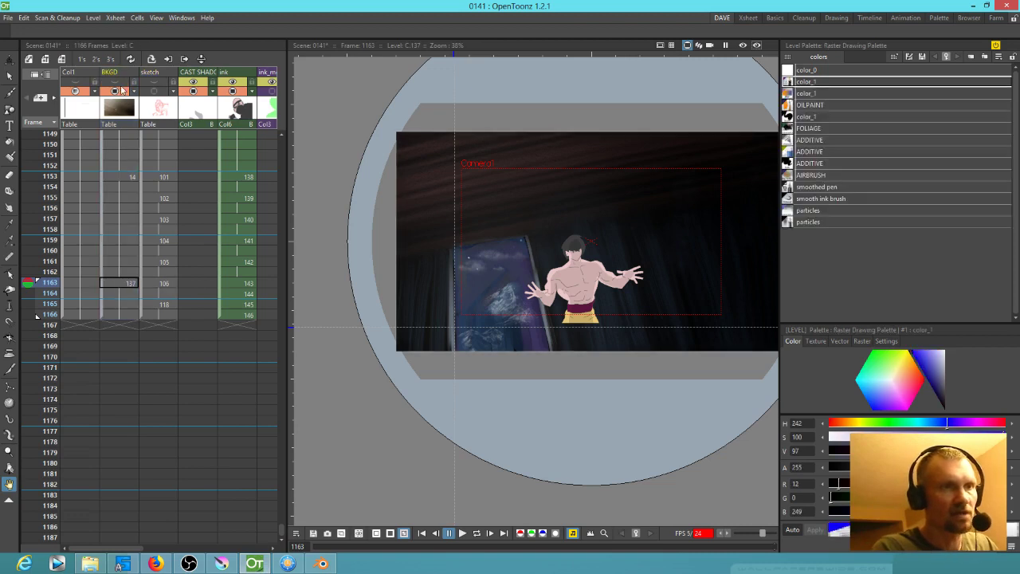
click(238, 284)
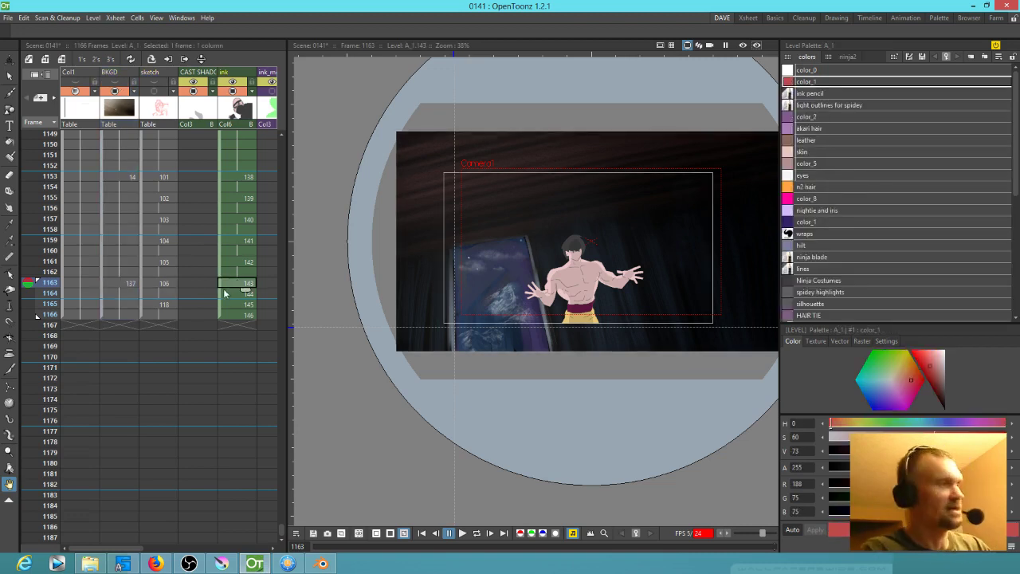
key(p)
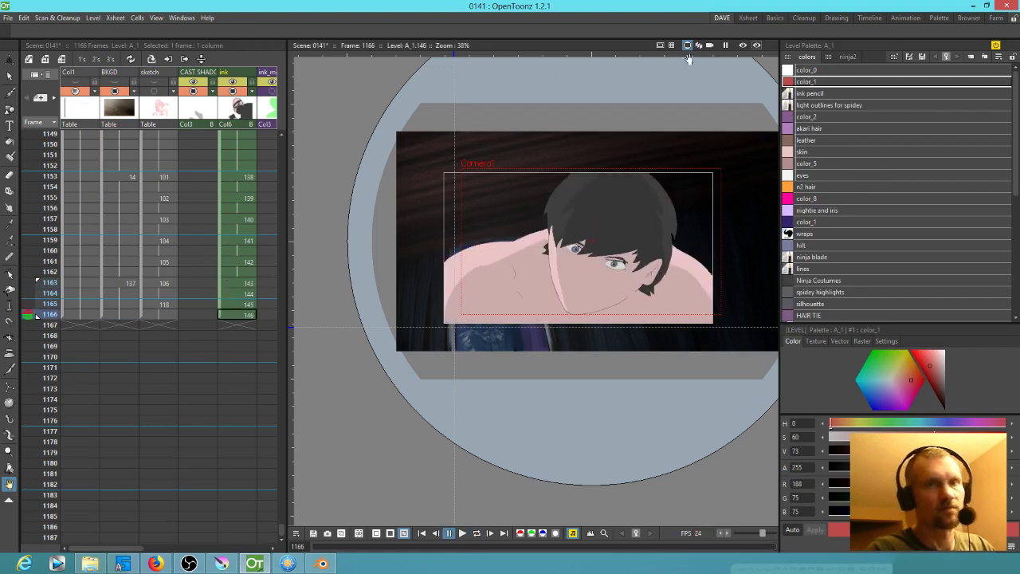
Enable the viewer preview and render a flipbook preview starting at ink frame 1163
click(741, 45)
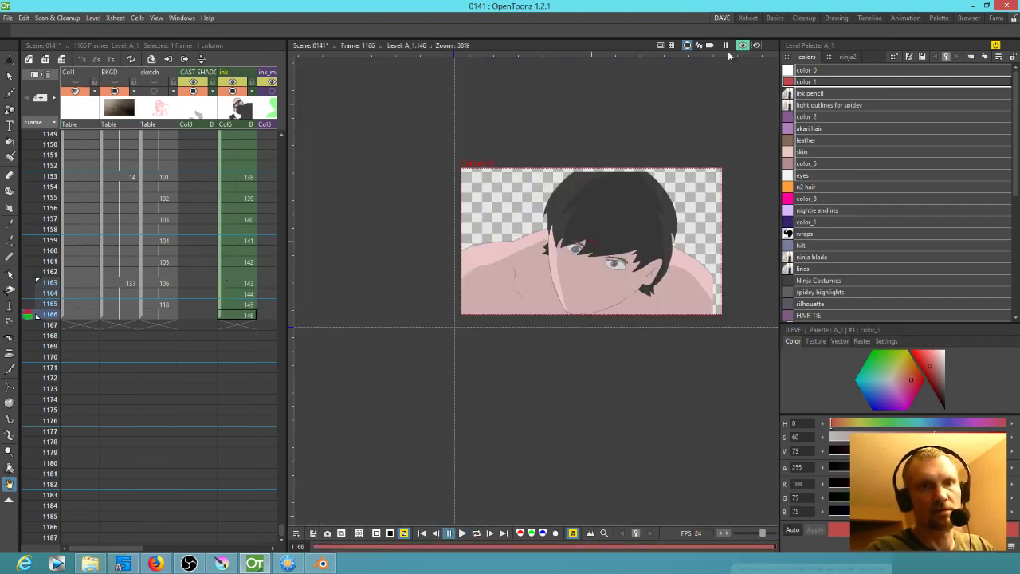
click(241, 284)
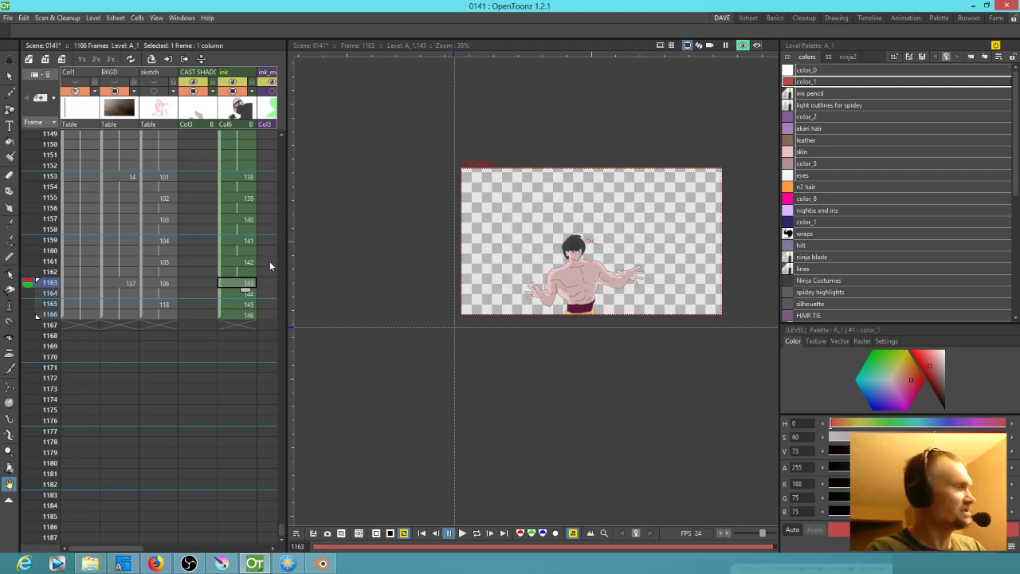
key(ctrl+r)
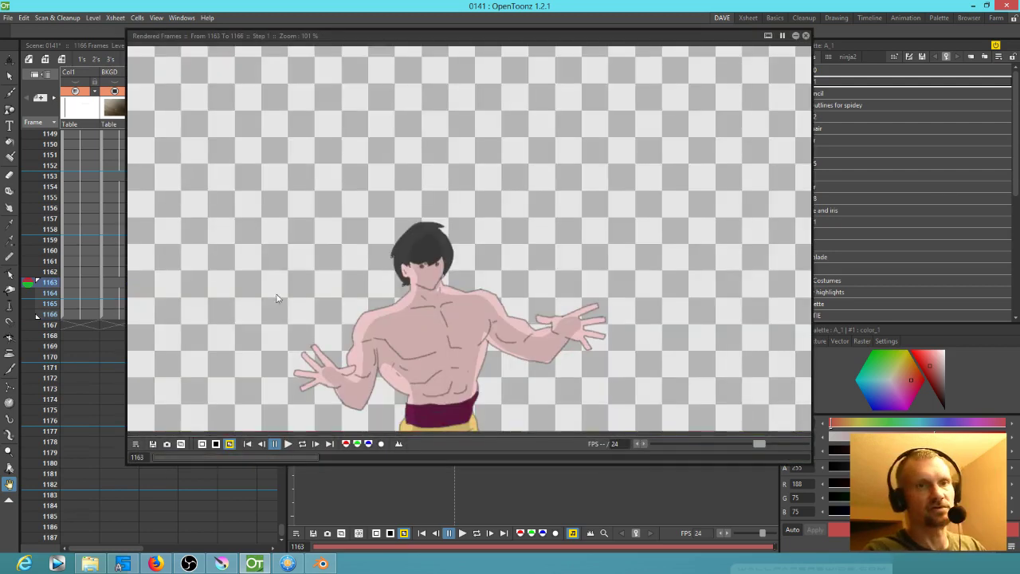
Start saving the flipbook images and choose L:\ANIME\tmp as the destination folder
click(152, 444)
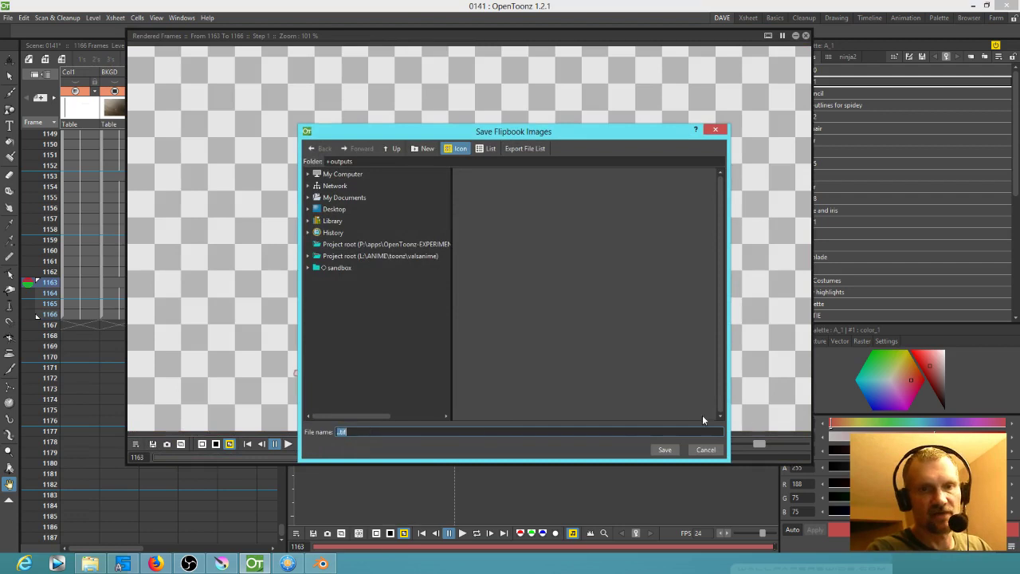
click(309, 256)
click(310, 256)
click(308, 174)
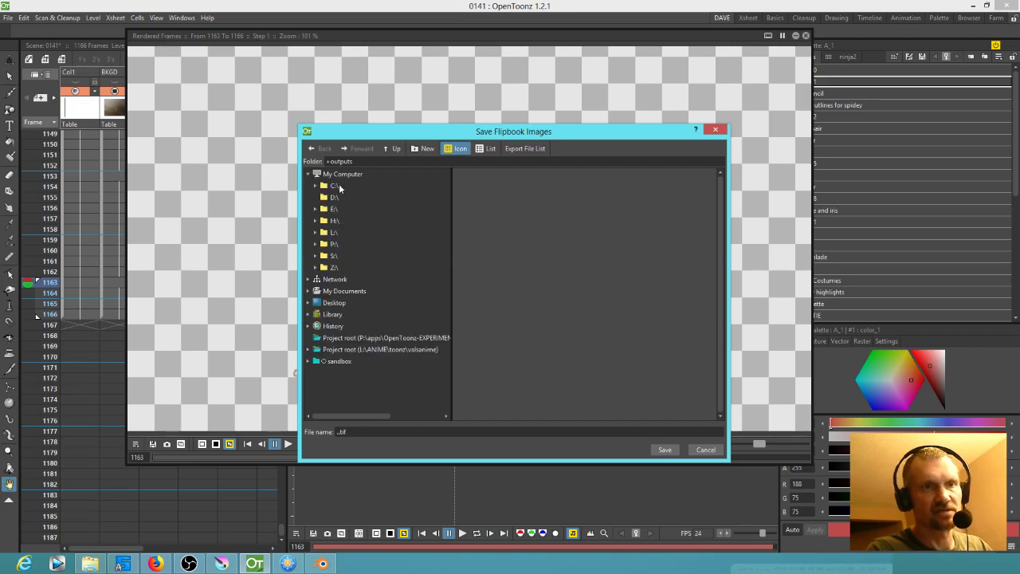
click(331, 232)
click(358, 245)
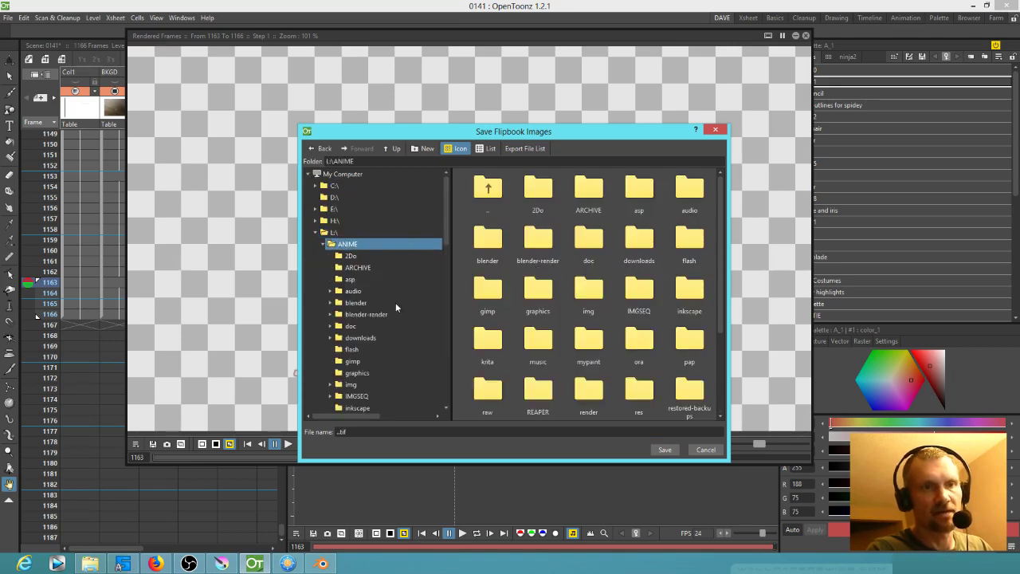
scroll(371, 376, down, 4)
scroll(387, 370, down, 2)
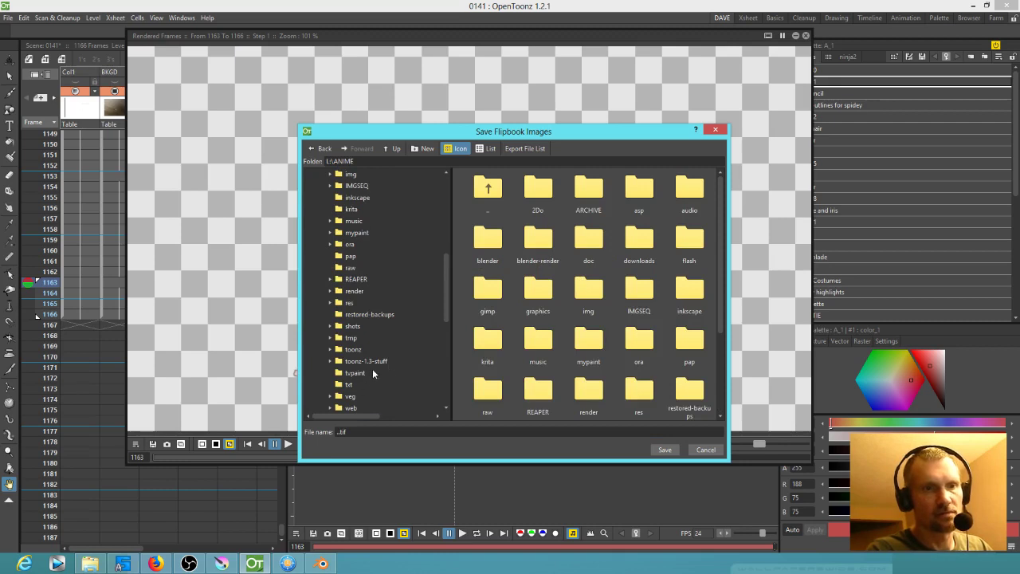
click(355, 339)
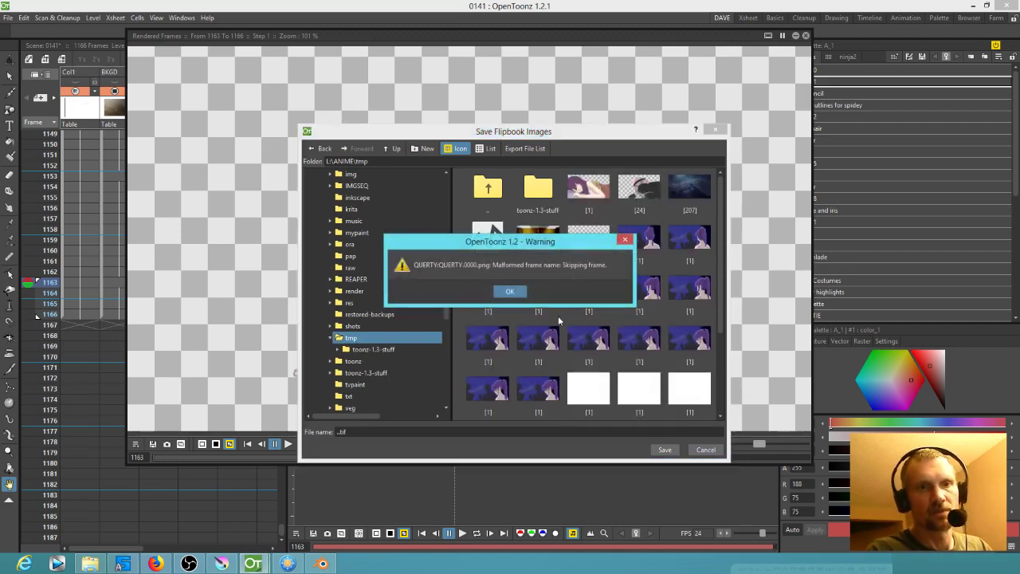
click(518, 293)
Save the rendered frames as temp-zen.png and close the flipbook
drag(399, 431, 337, 432)
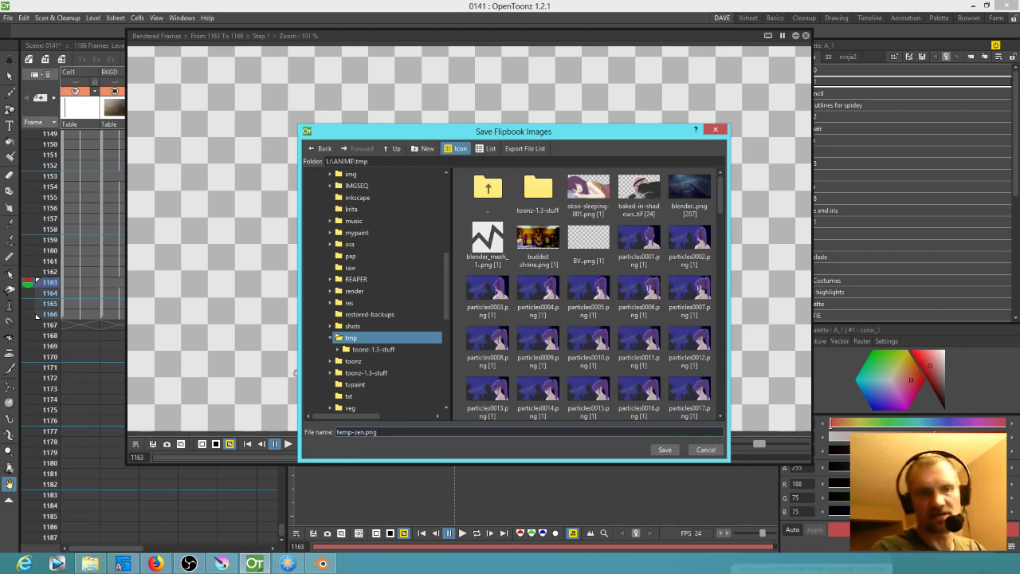
click(677, 451)
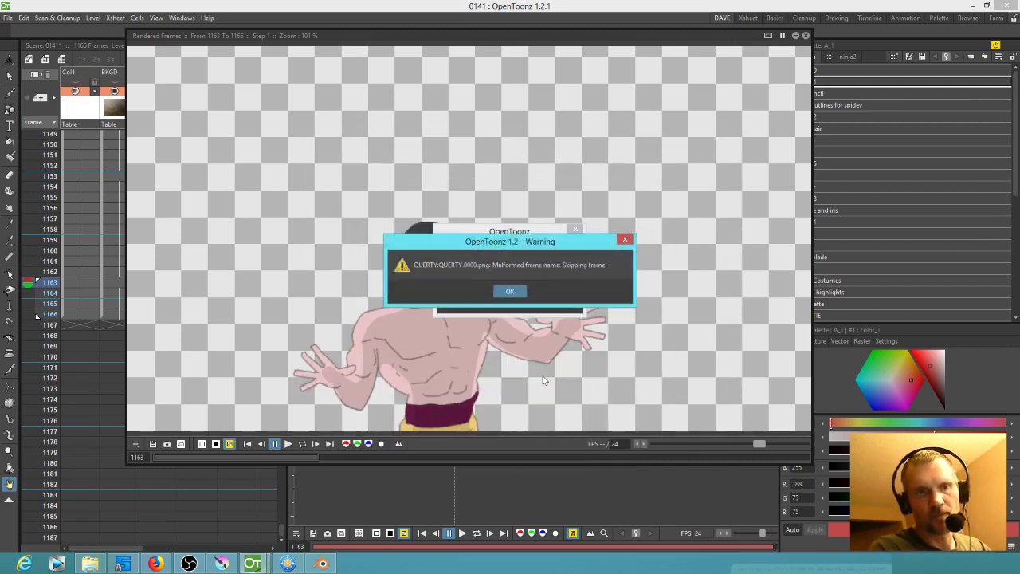
click(510, 291)
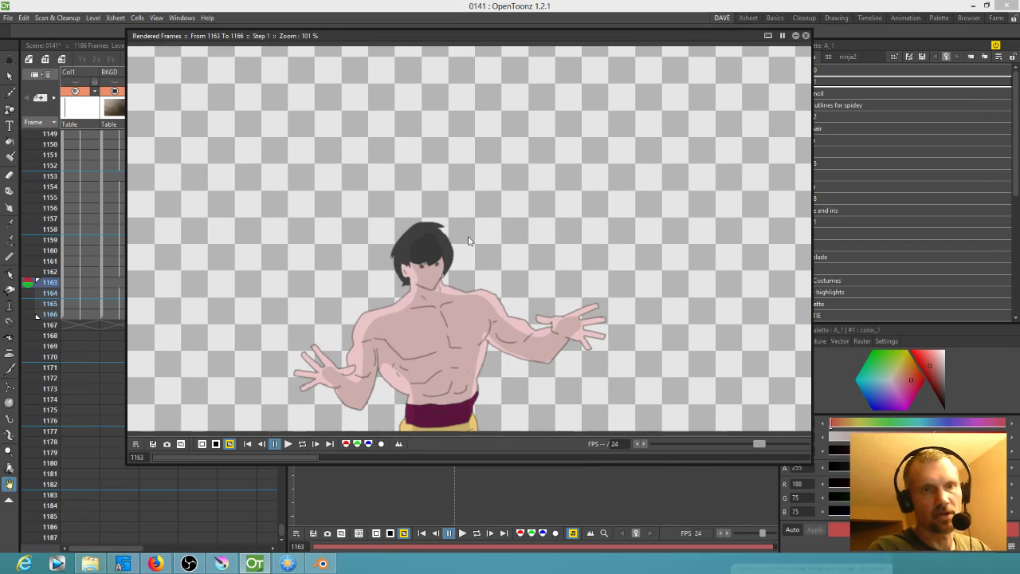
click(806, 35)
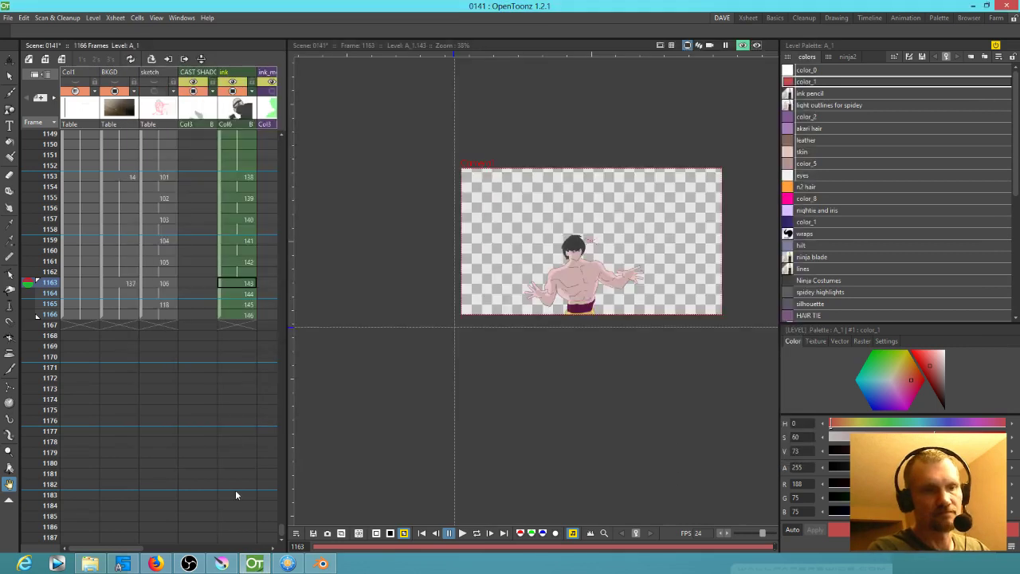
Switch to Krita and start adding images to an animation frame import for 1043.kra
click(221, 563)
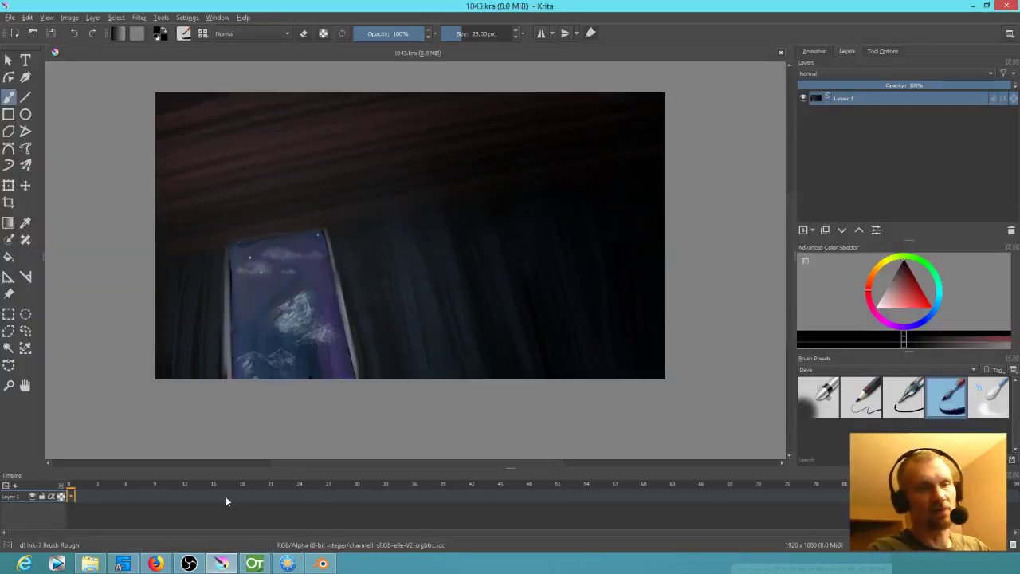
click(11, 18)
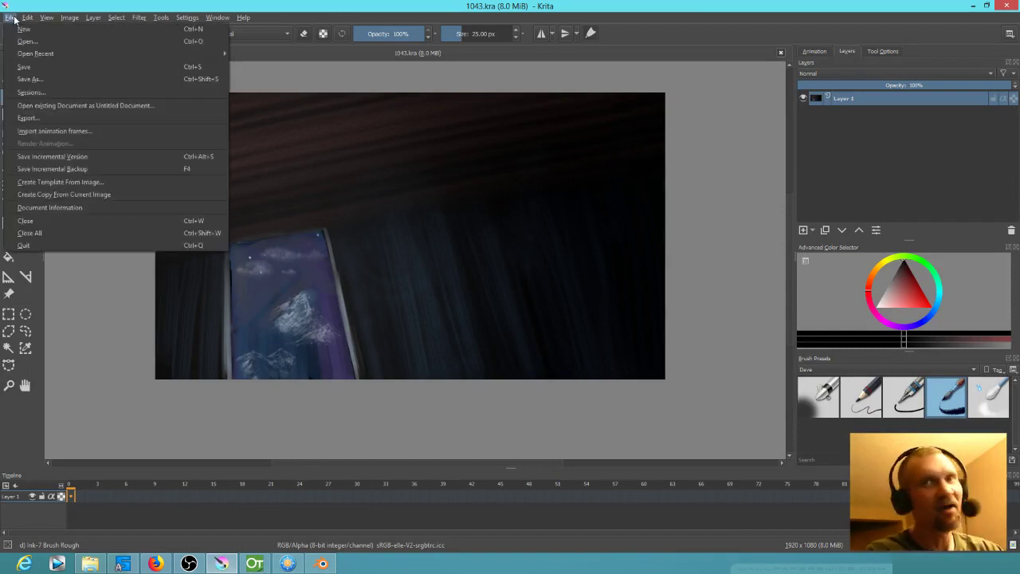
right_click(24, 38)
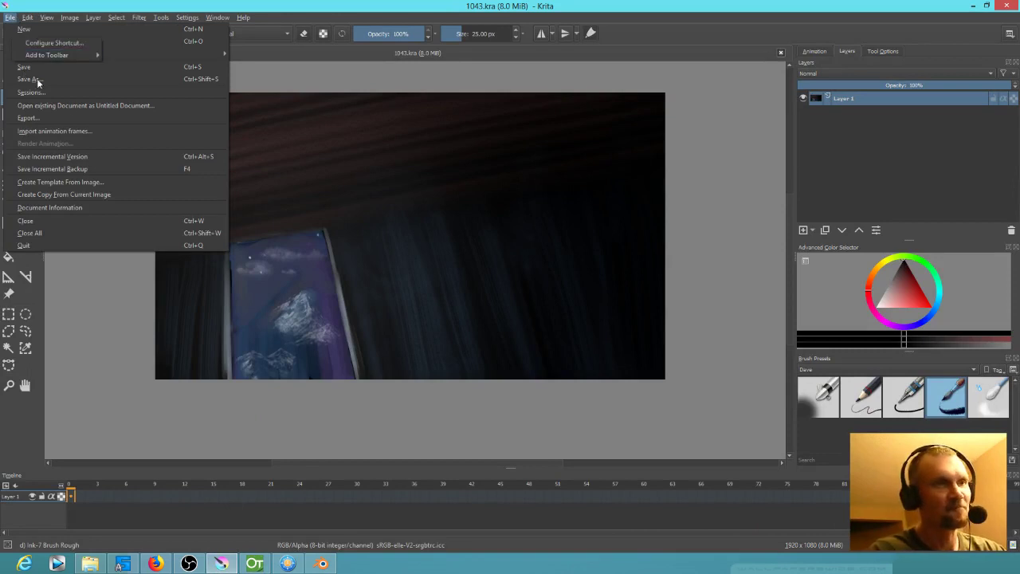
key(Escape)
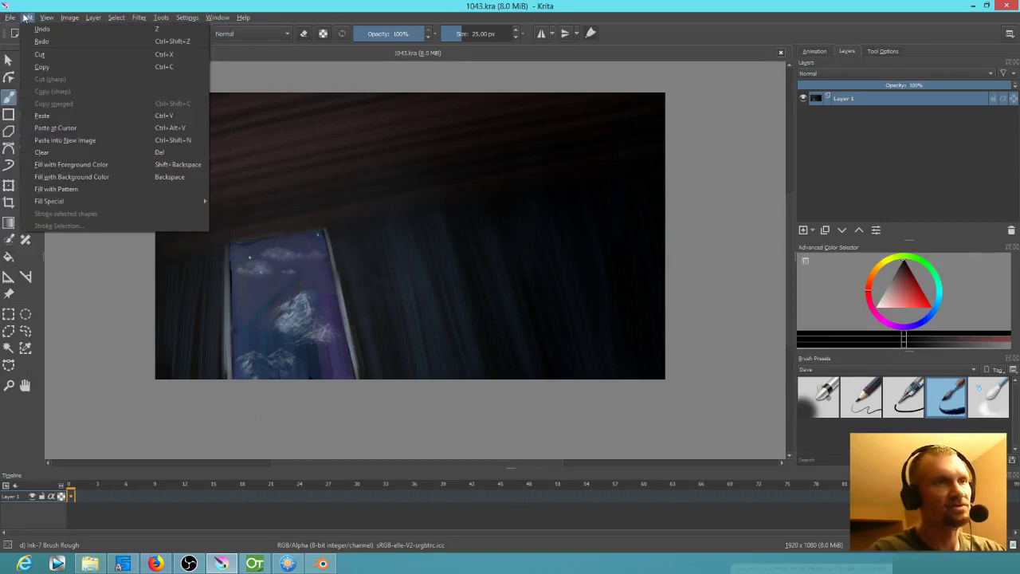
click(50, 131)
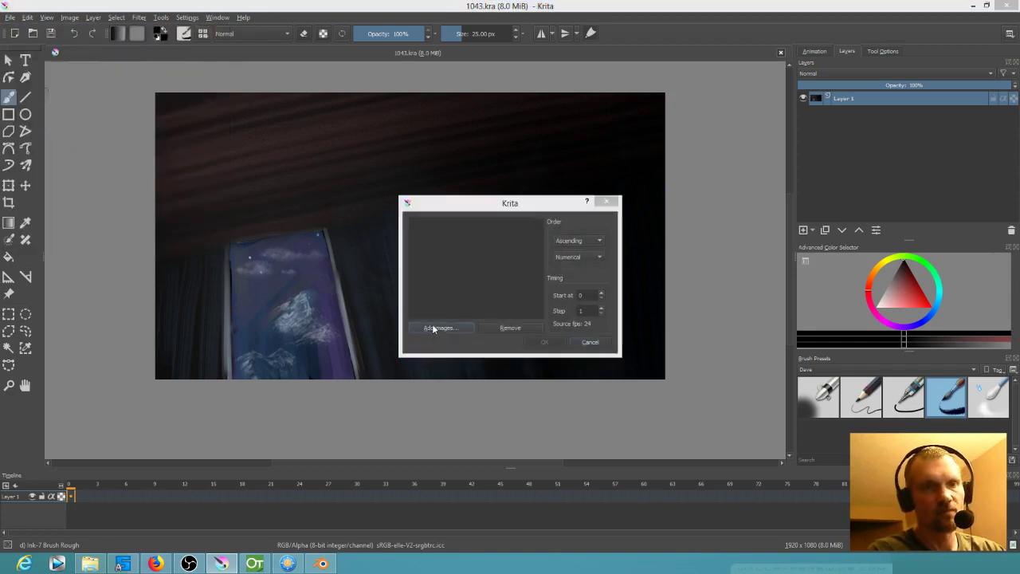
click(432, 325)
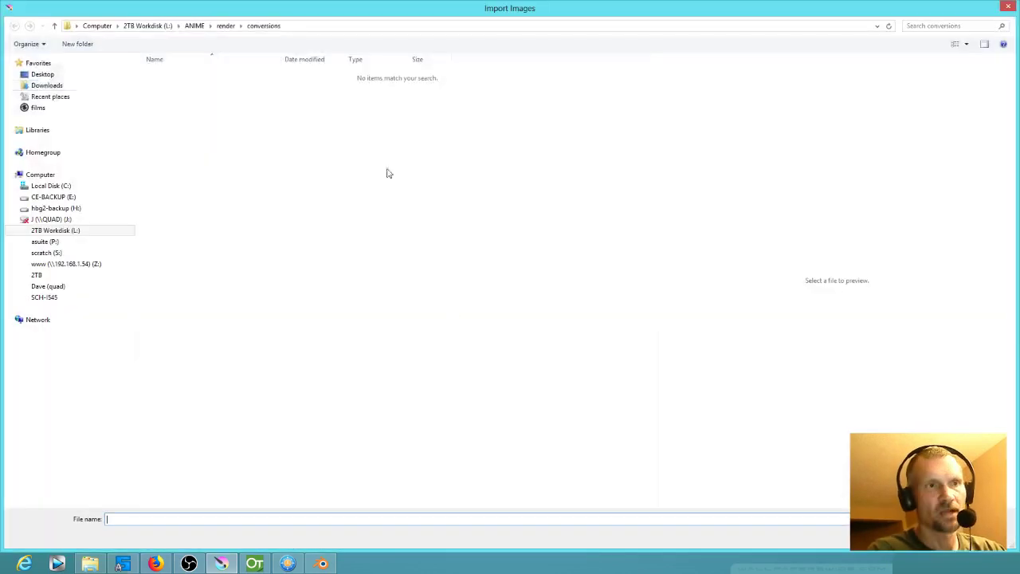
Import temp-zen.1163.png through temp-zen.1166.png from L:\ANIME\tmp as animation frames
click(70, 231)
double_click(339, 127)
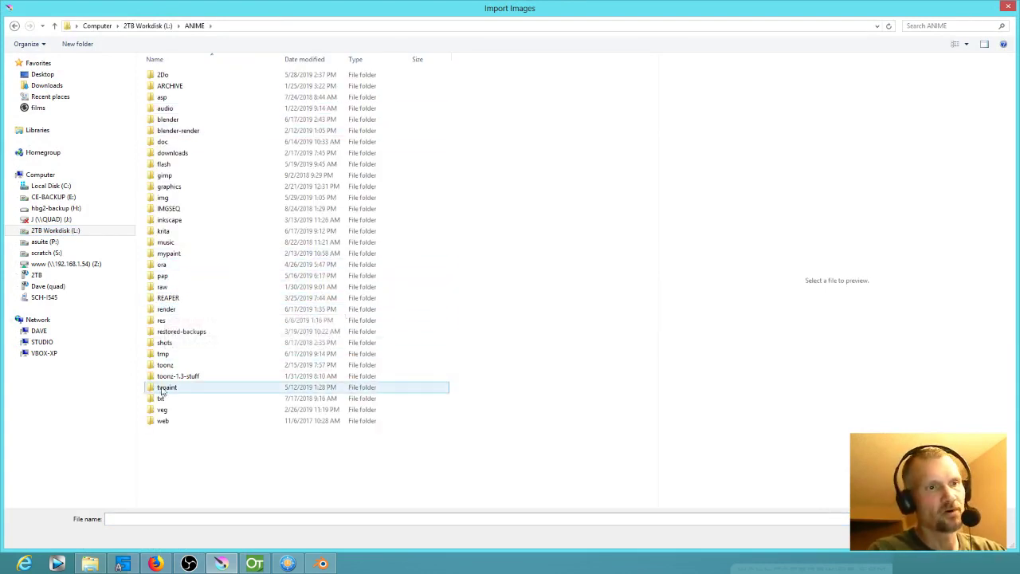
click(166, 356)
double_click(165, 358)
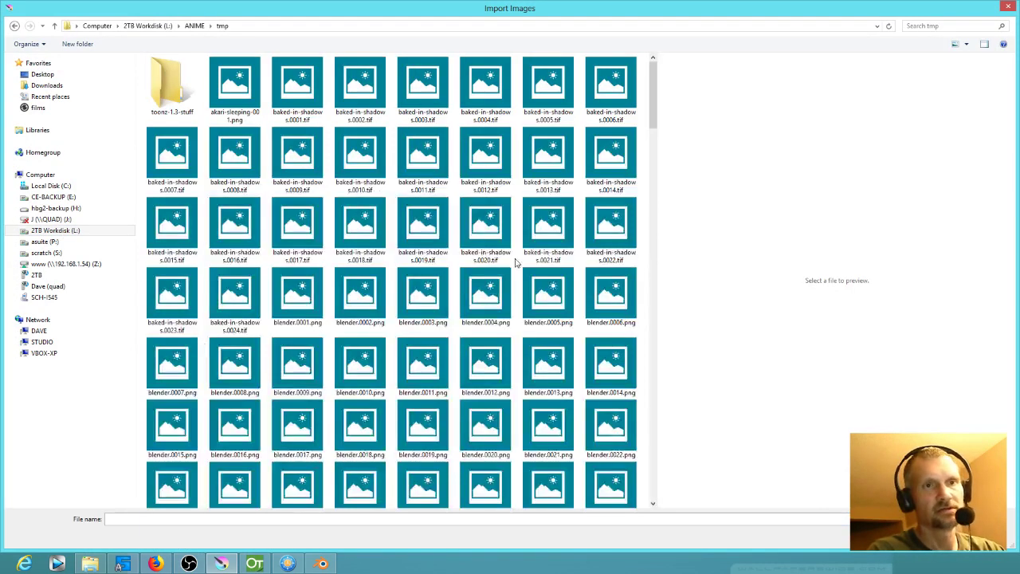
click(276, 106)
key(t)
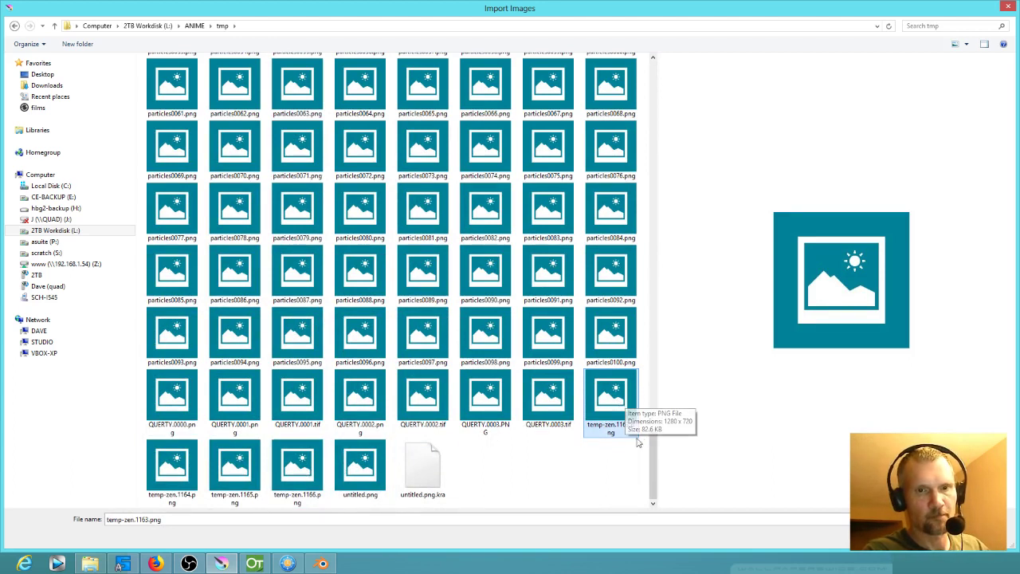
shift+click(315, 475)
key(Return)
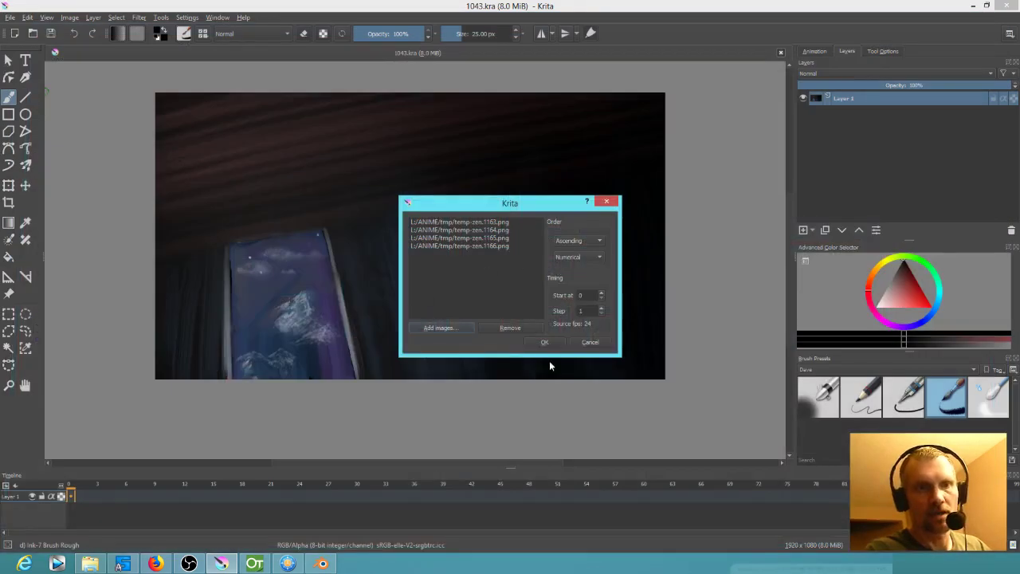
click(545, 342)
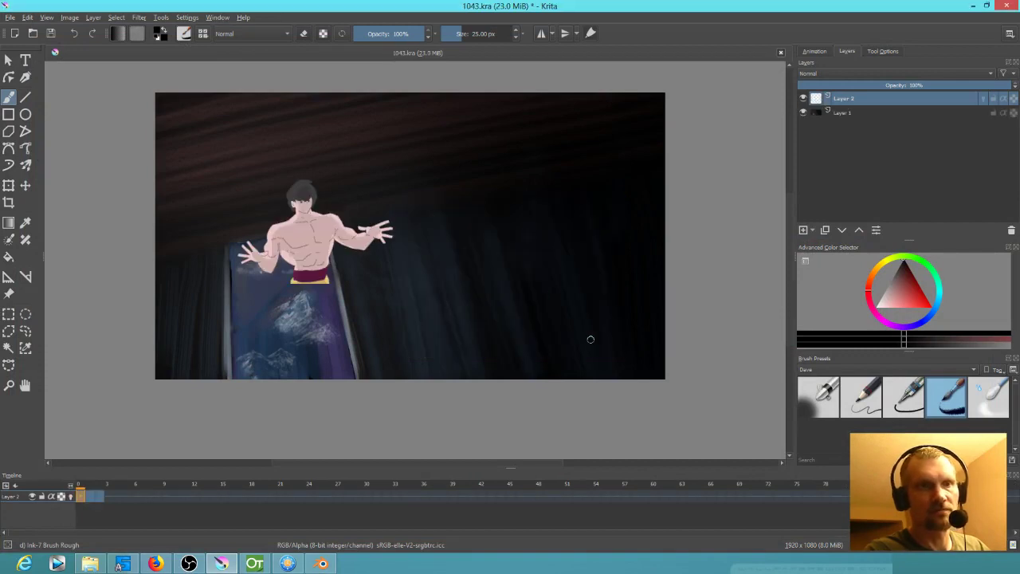
Resize the canvas to 1280 × 720 px with the centre anchor
click(833, 113)
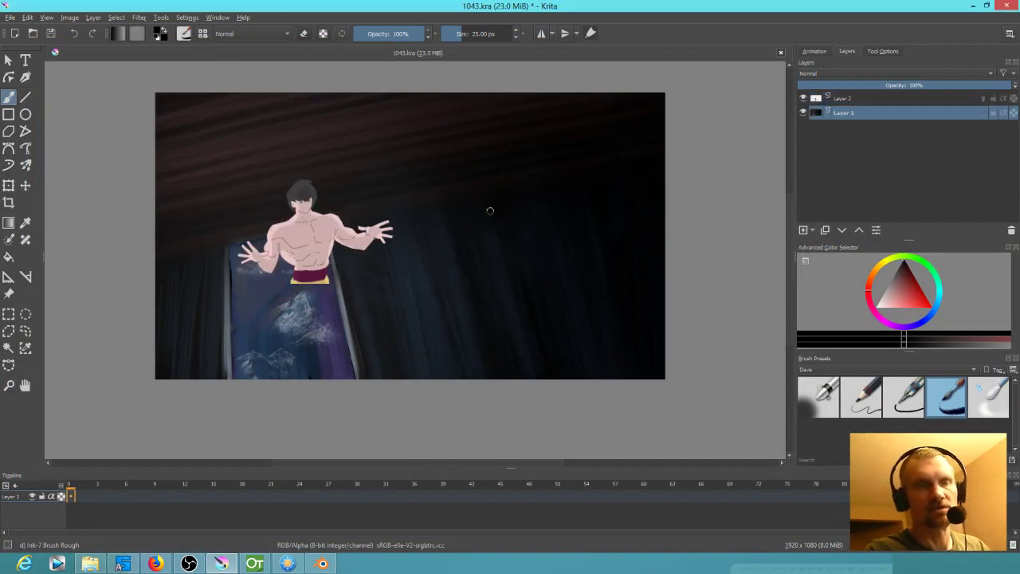
click(72, 19)
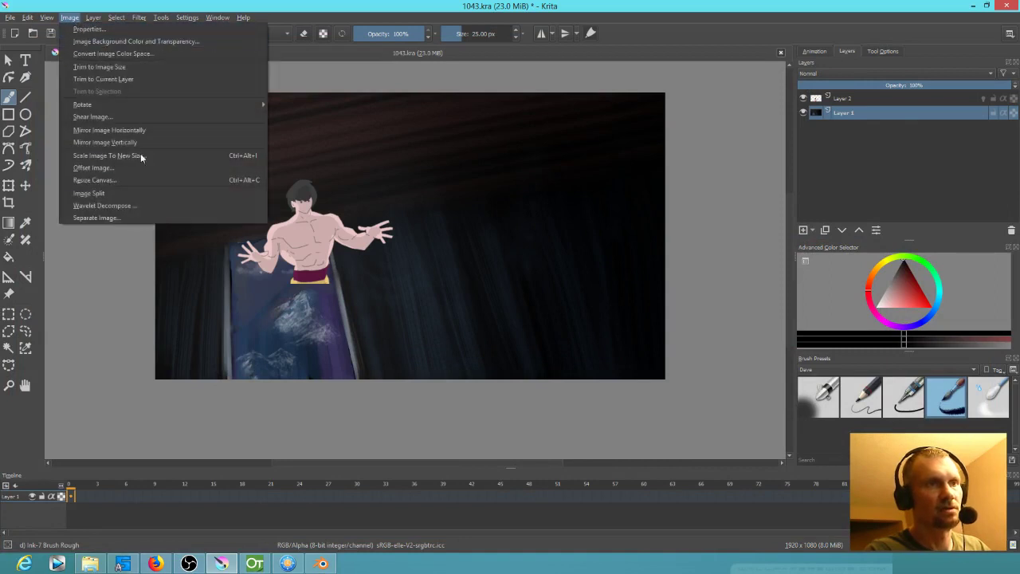
click(144, 179)
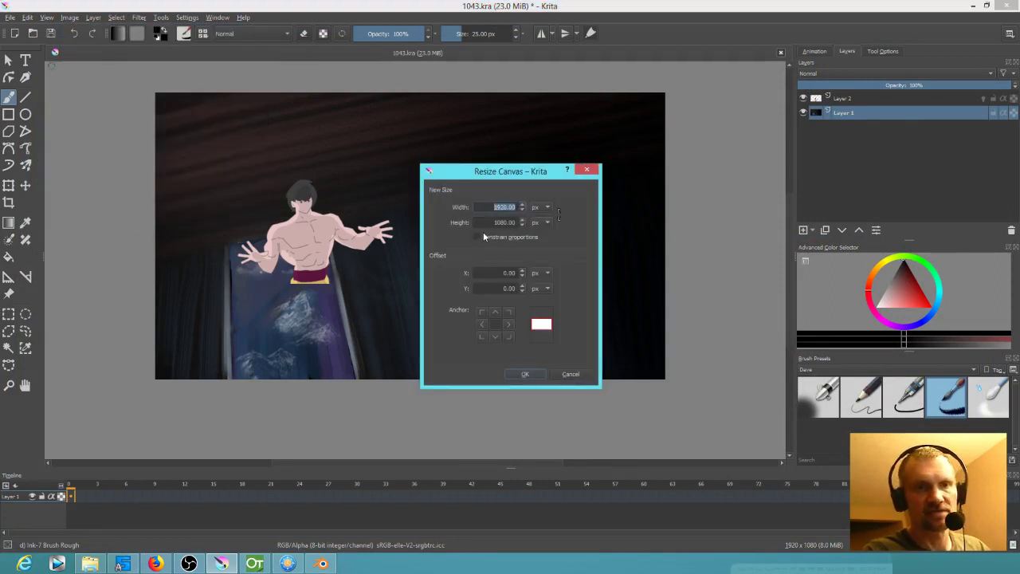
text(1280)
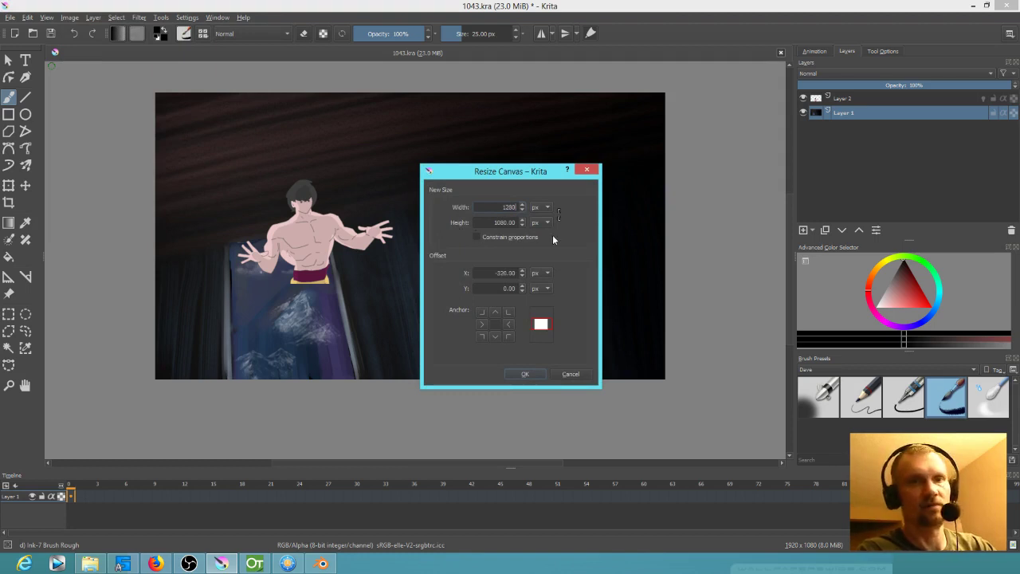
click(513, 223)
double_click(485, 222)
text(720)
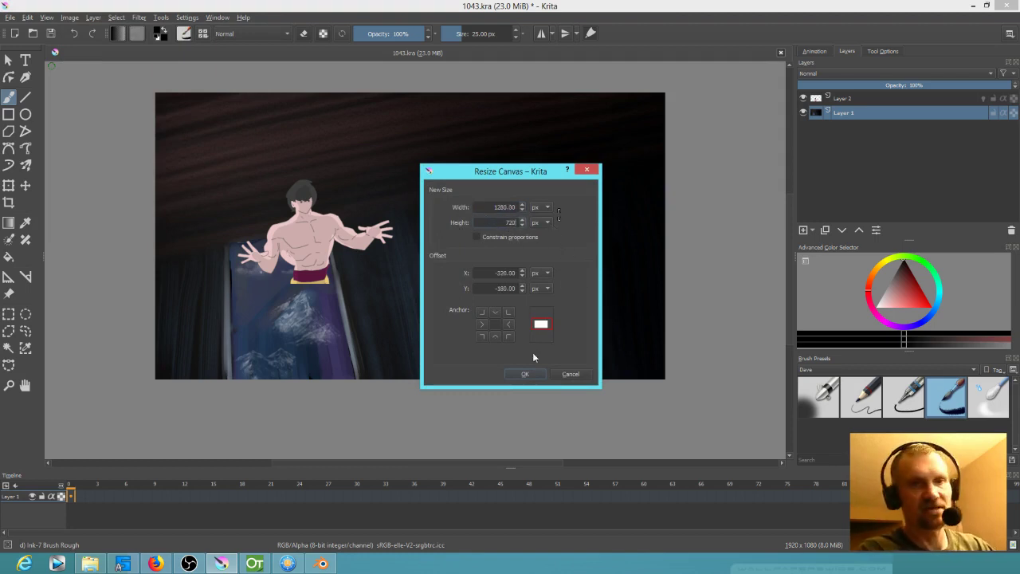
click(526, 375)
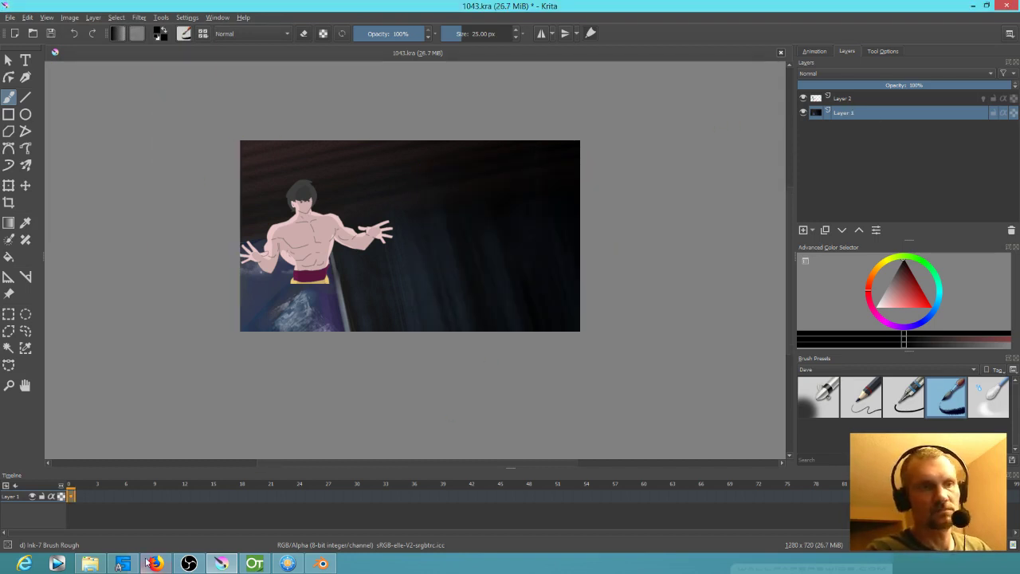
Make Layer 2 active and scrub its timeline back to frame 0
click(877, 99)
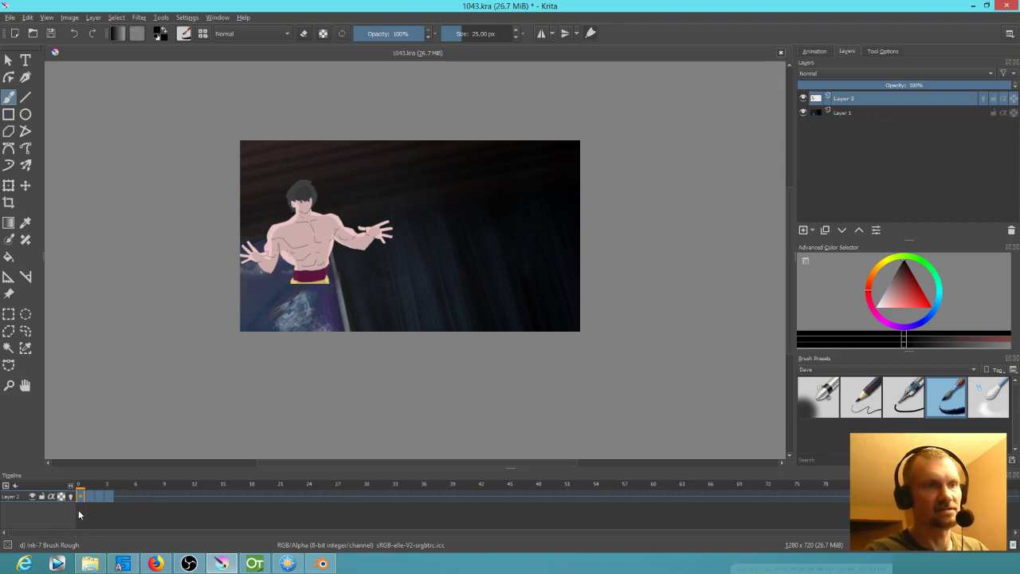
mouse_move(80, 486)
mouse_down()
mouse_move(109, 488)
mouse_move(77, 486)
mouse_up()
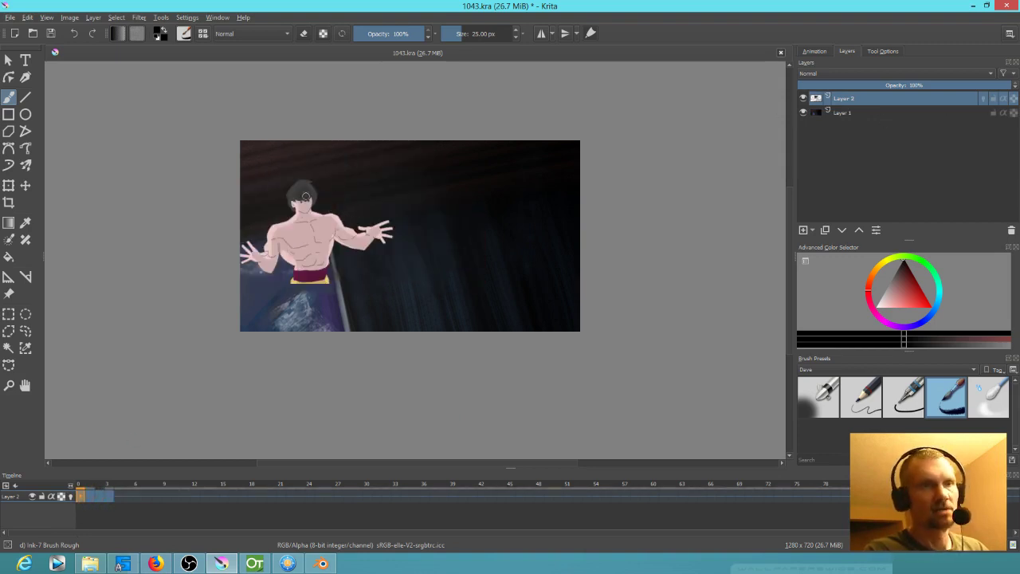
Add a transform mask to Layer 2 and use it to move the character right and down and enlarge it slightly
right_click(857, 99)
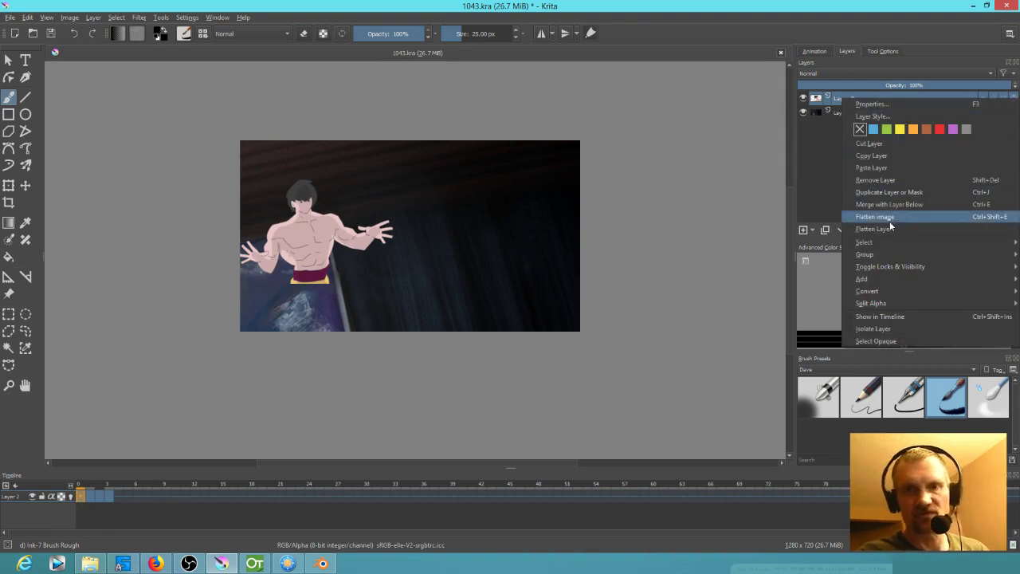
mouse_move(889, 280)
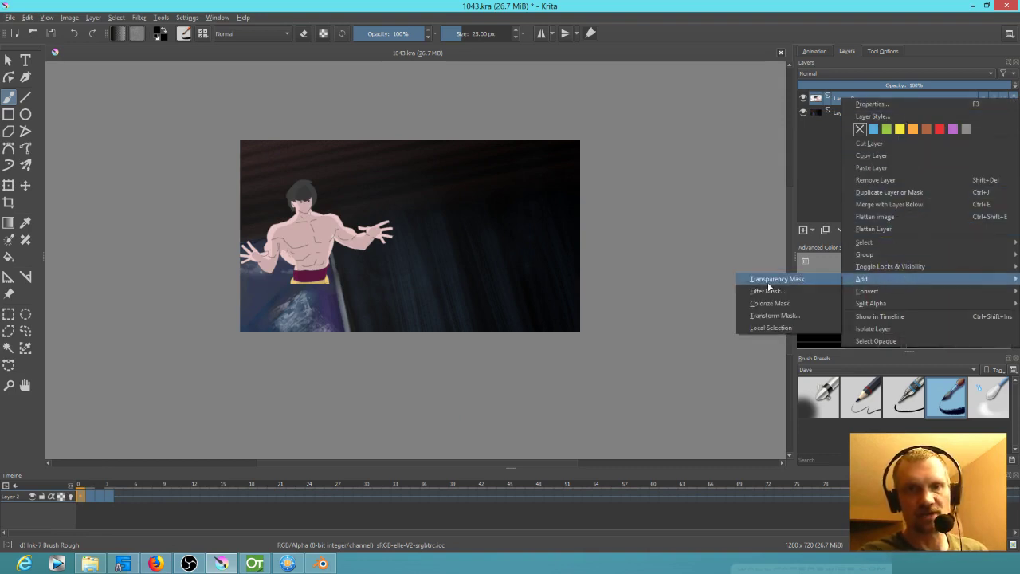
click(765, 316)
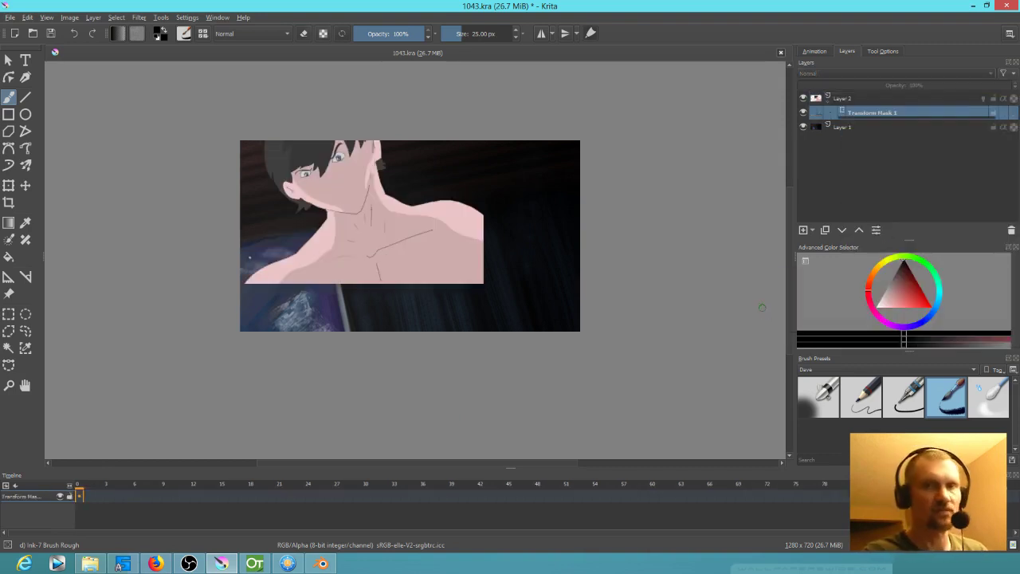
click(8, 185)
drag(408, 233, 475, 280)
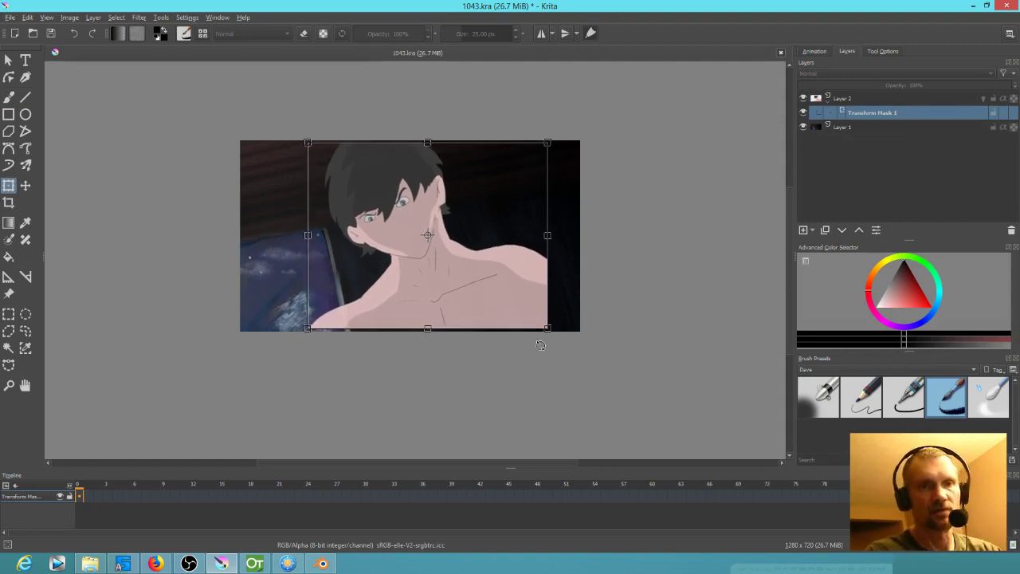
mouse_move(548, 328)
mouse_down()
mouse_move(577, 336)
mouse_move(558, 338)
mouse_up()
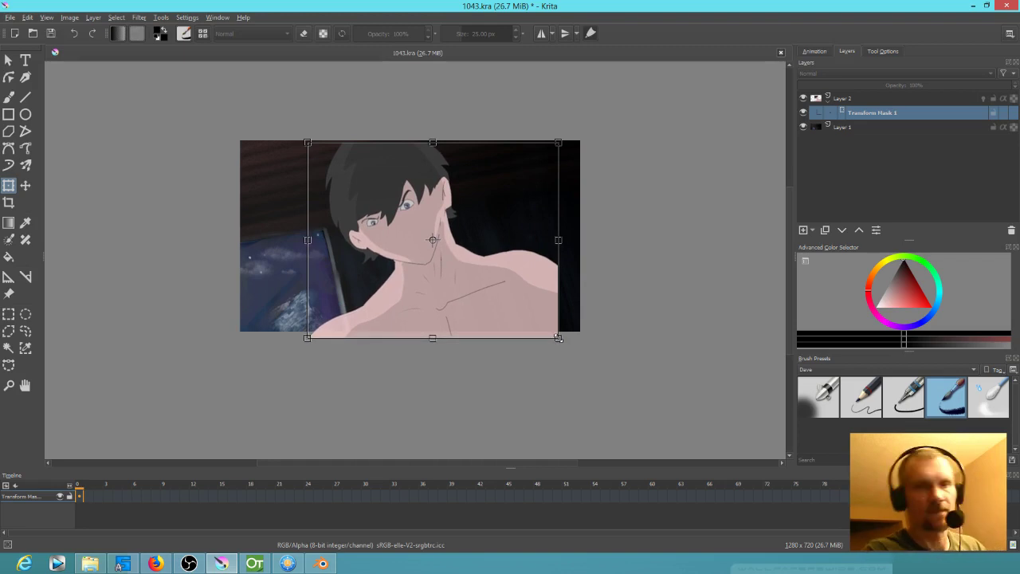
drag(506, 303, 505, 300)
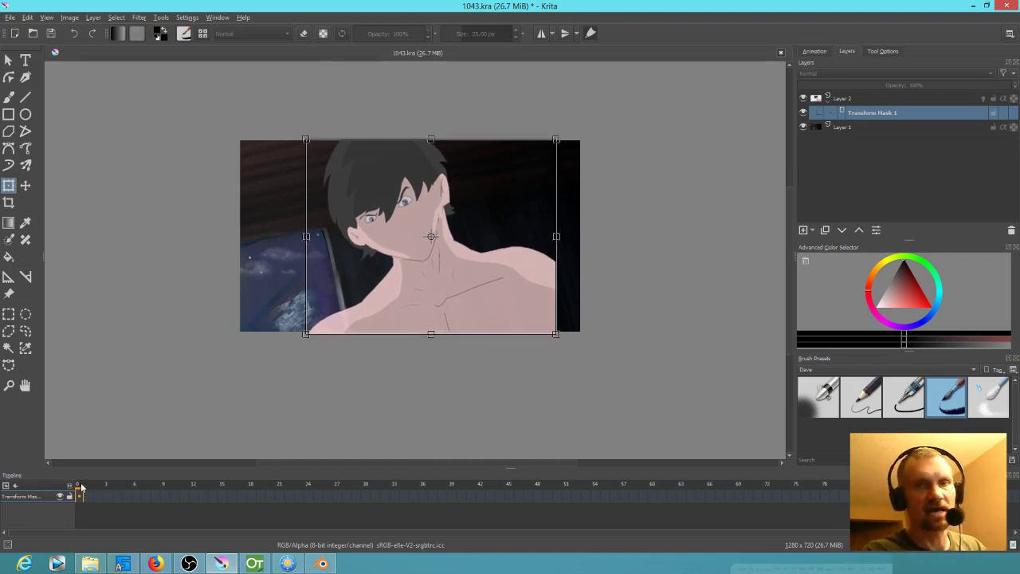
Check Layer 2 at frame 3, shift Transform Mask 1 right until the figure meets the canvas's right edge, and return to frame 0
click(869, 102)
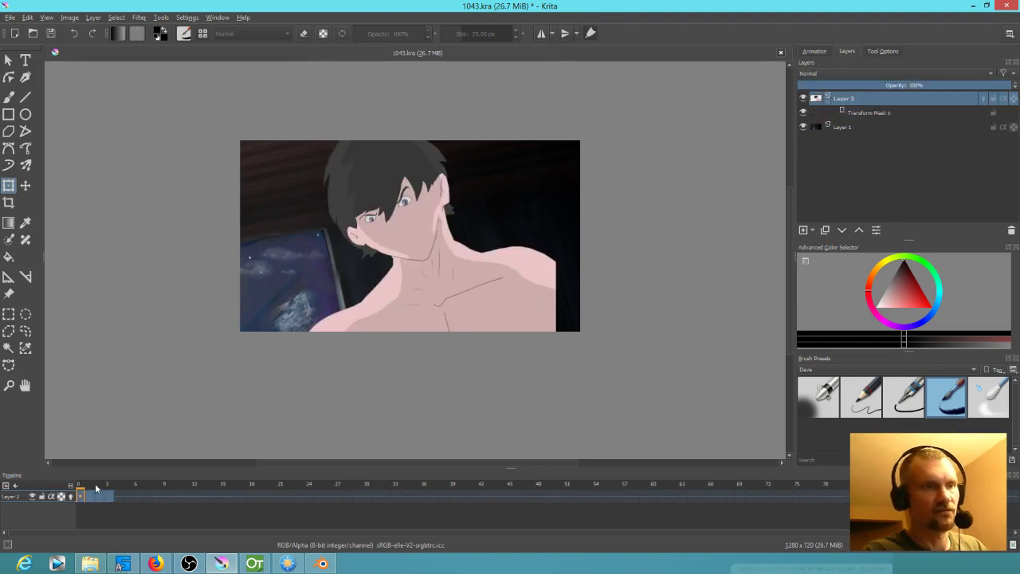
mouse_move(84, 486)
mouse_down()
mouse_move(126, 492)
mouse_move(77, 491)
mouse_move(110, 494)
mouse_up()
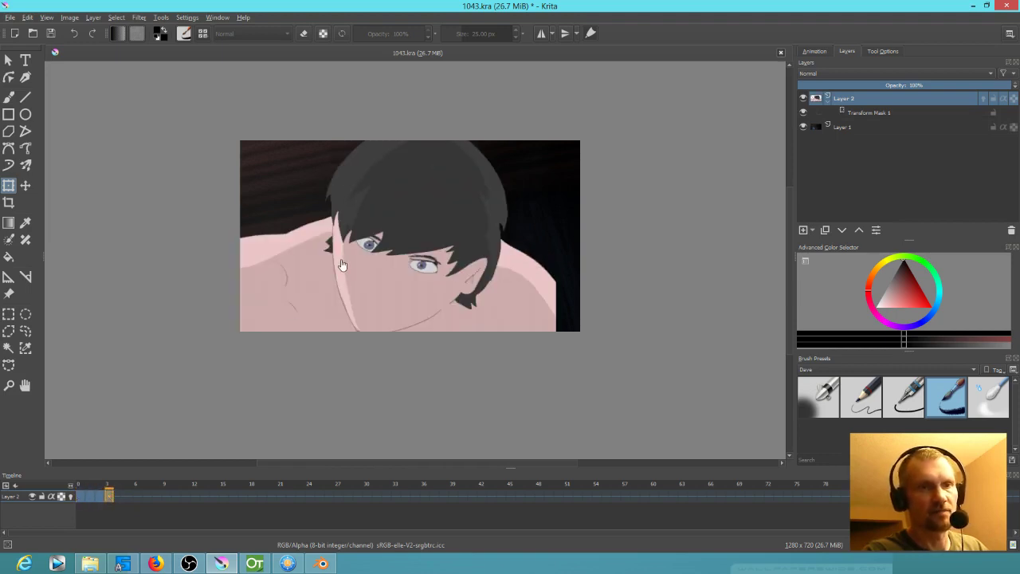
click(870, 114)
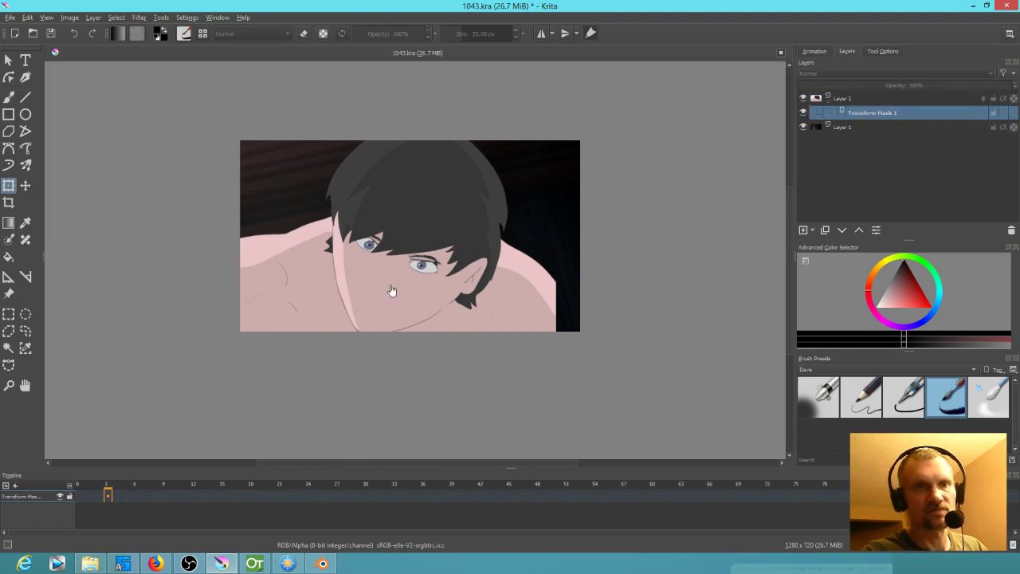
drag(499, 301, 522, 303)
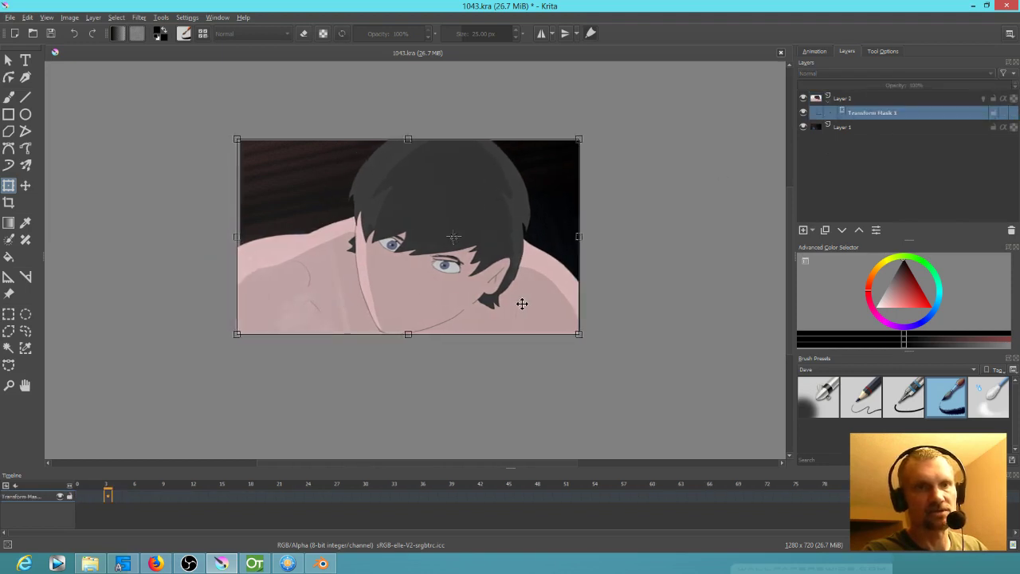
click(78, 488)
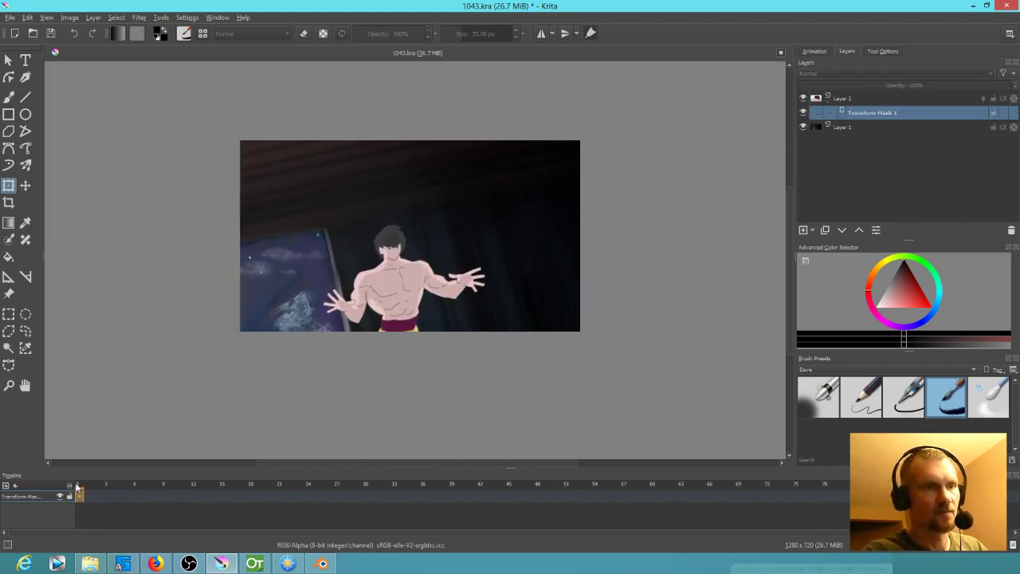
Save 1043.kra and play back the animation
click(48, 36)
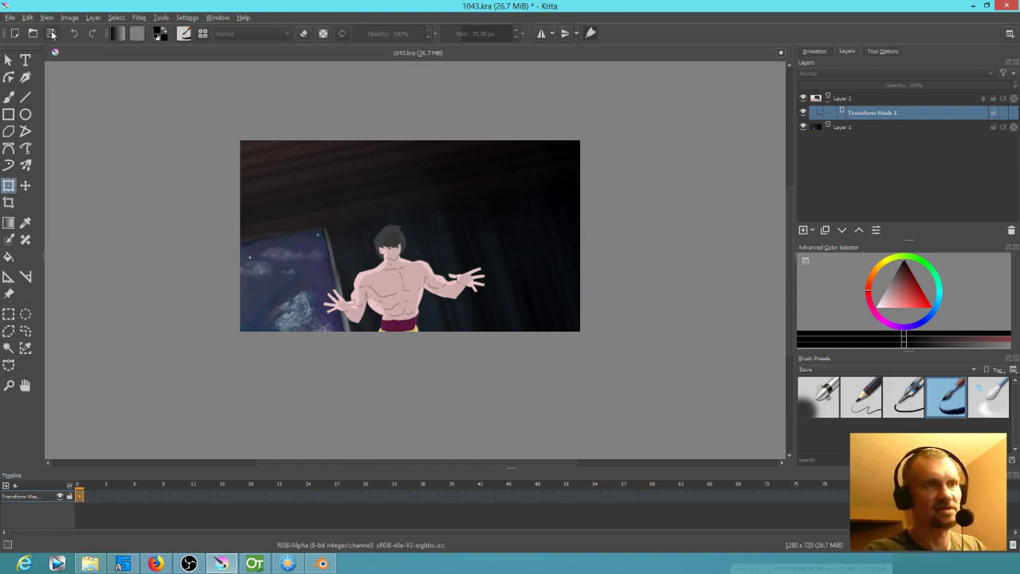
key(space)
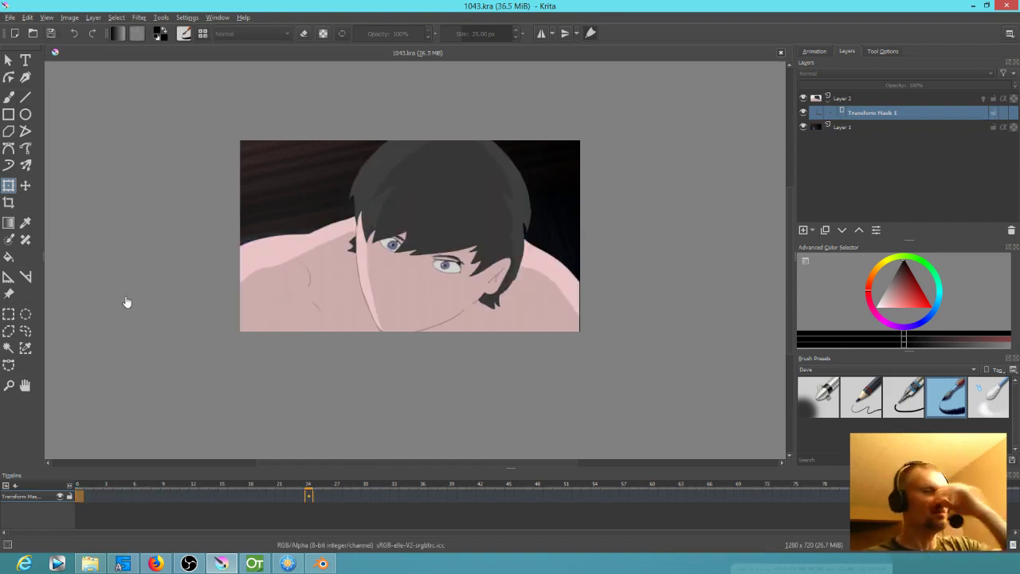
key(space)
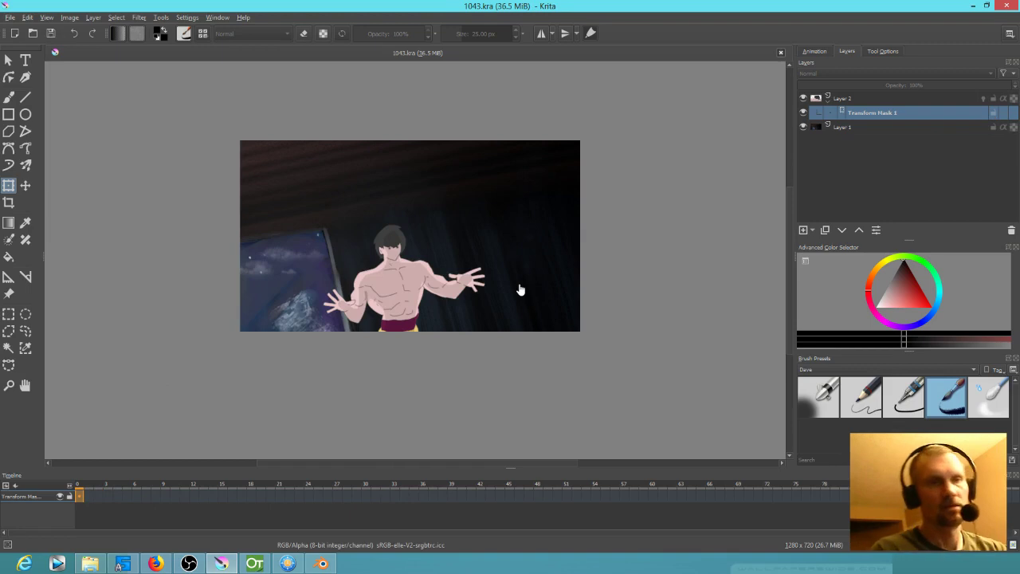
click(431, 296)
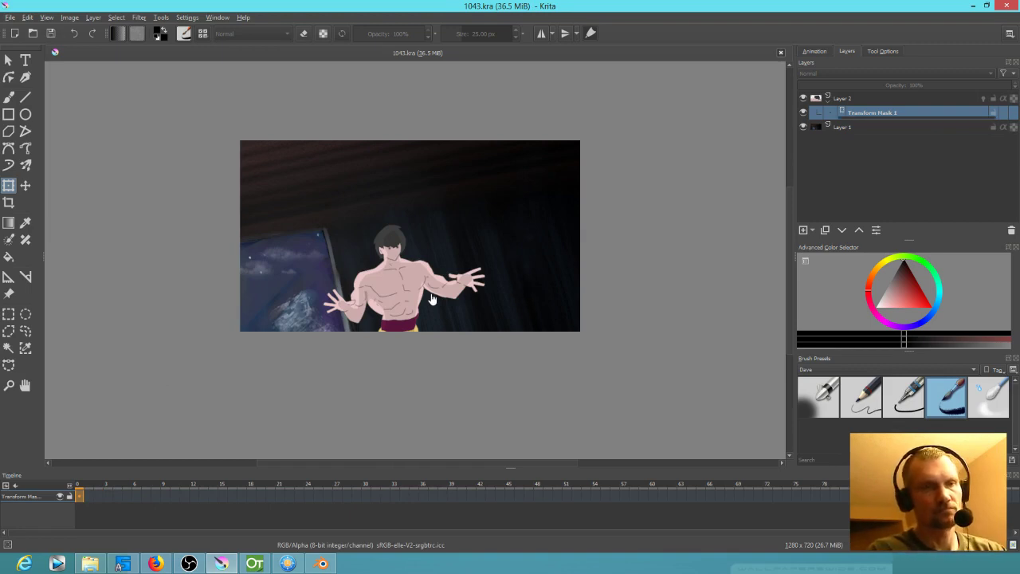
Hide the Layer 1 background so only the character shows
click(803, 127)
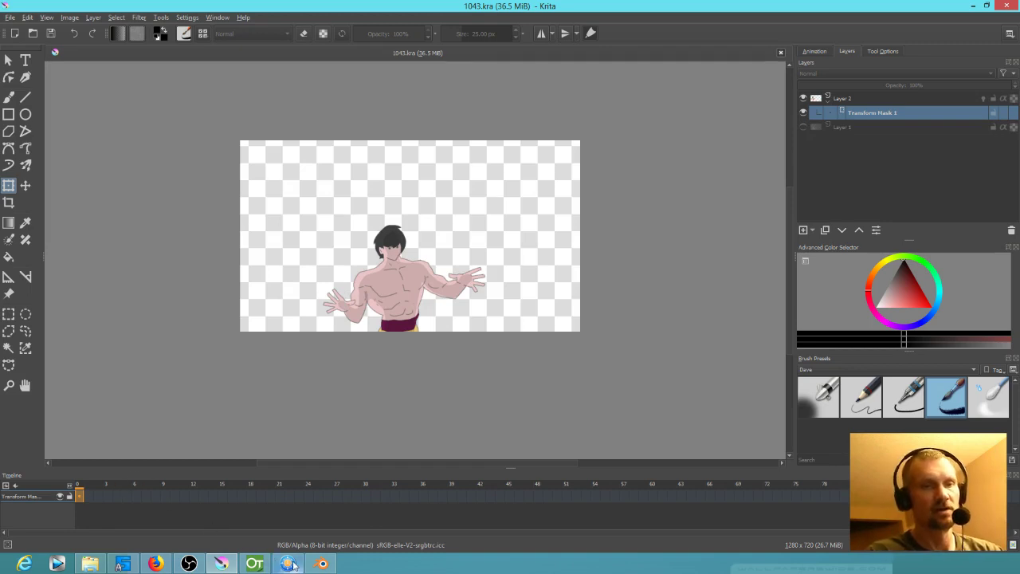
mouse_move(292, 565)
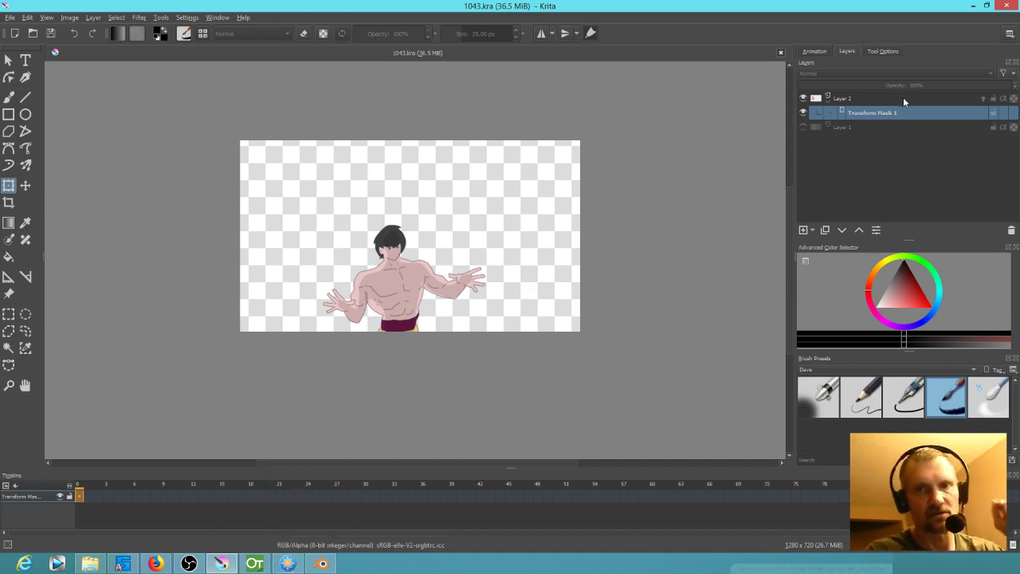
click(861, 99)
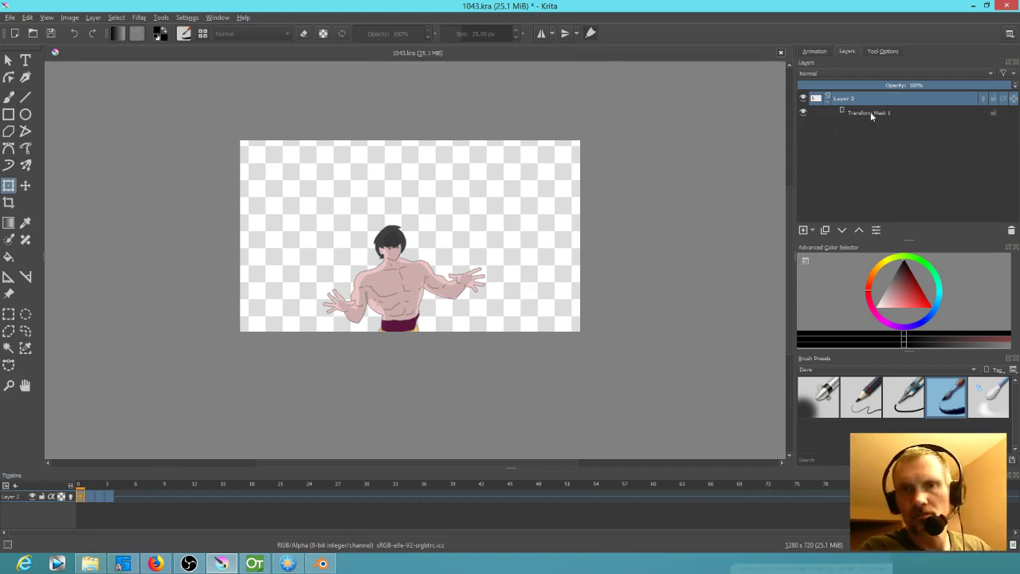
click(870, 112)
click(850, 95)
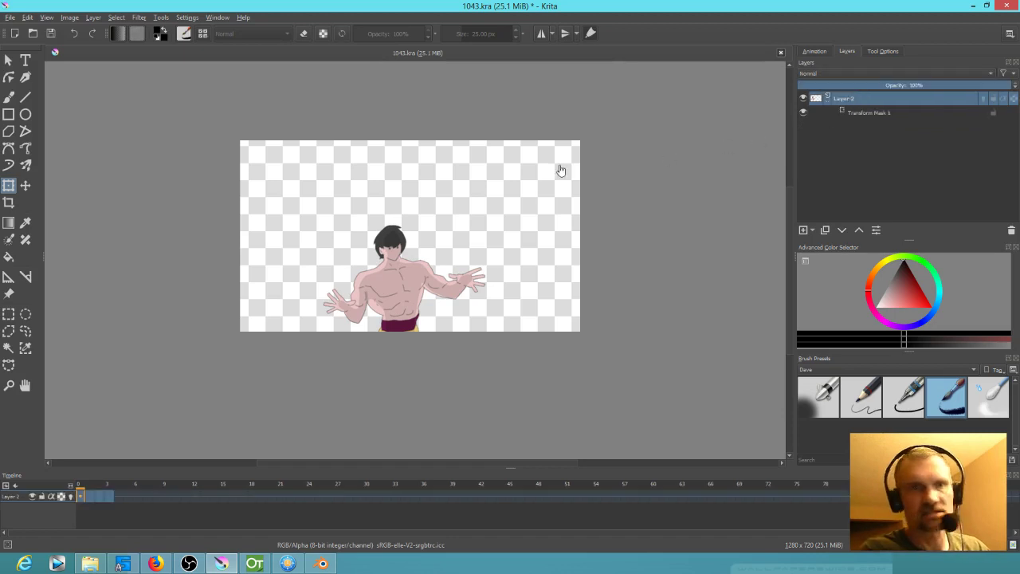
key(ctrl+z)
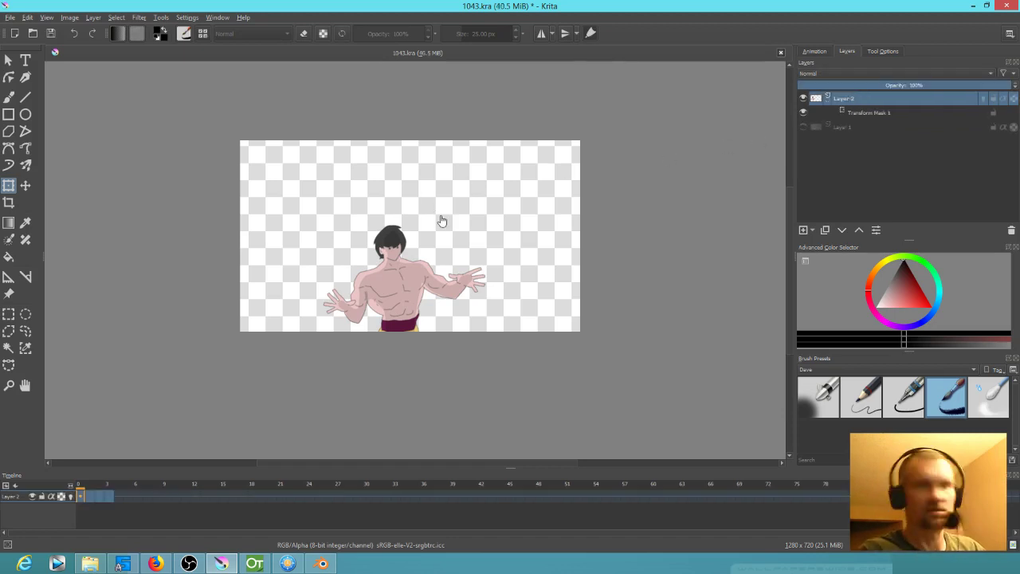
Flatten Layer 2 with its transform mask and scrub through the merged layer's frames
right_click(859, 98)
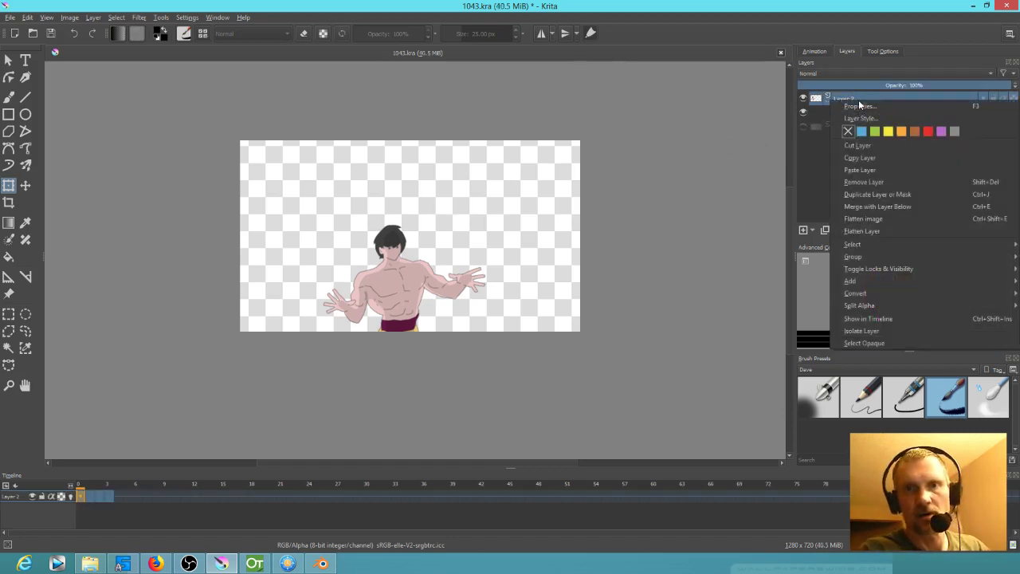
click(896, 231)
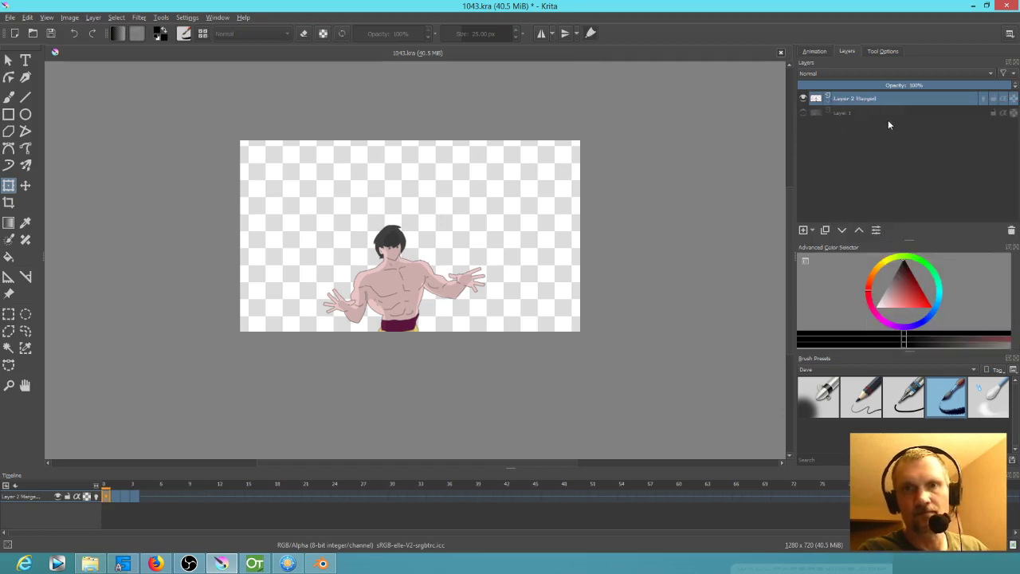
click(115, 490)
mouse_move(115, 491)
mouse_down()
mouse_move(141, 490)
mouse_move(103, 490)
mouse_up()
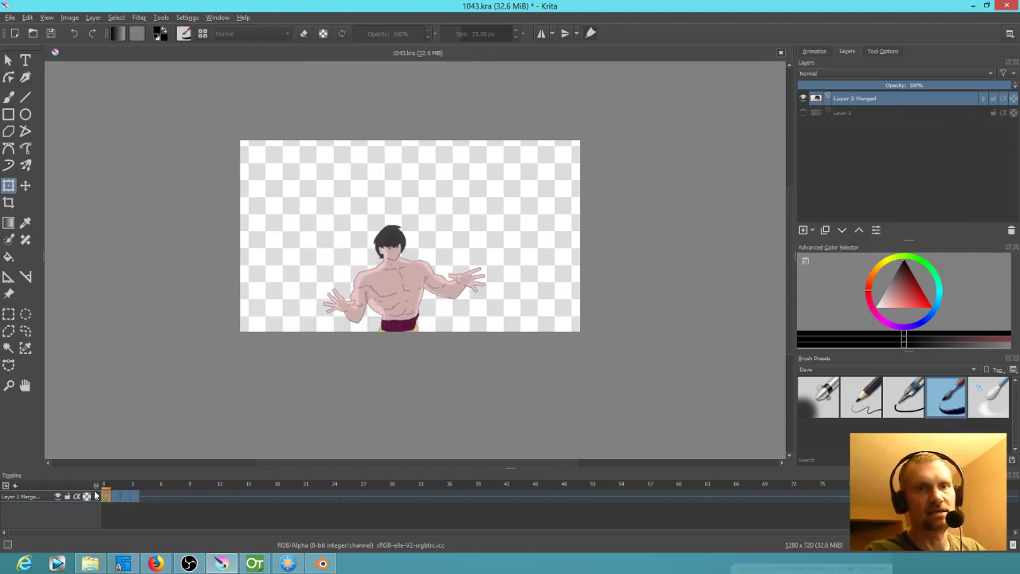
Scrub the merged frames with Layer 1 shown, then with it hidden again, ending at frame 4
click(803, 112)
mouse_move(107, 490)
mouse_down()
mouse_move(136, 492)
mouse_move(105, 489)
mouse_up()
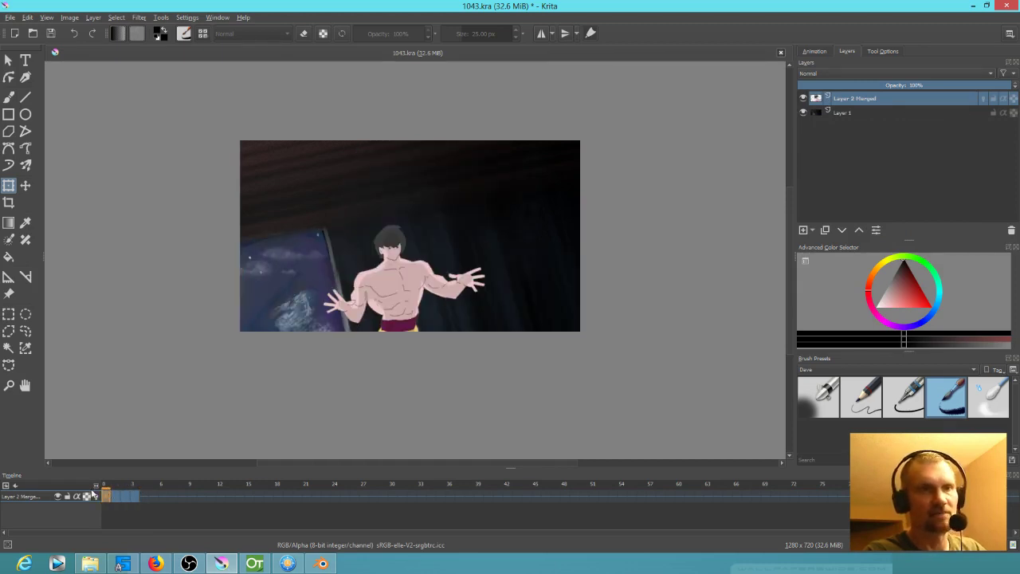
click(804, 113)
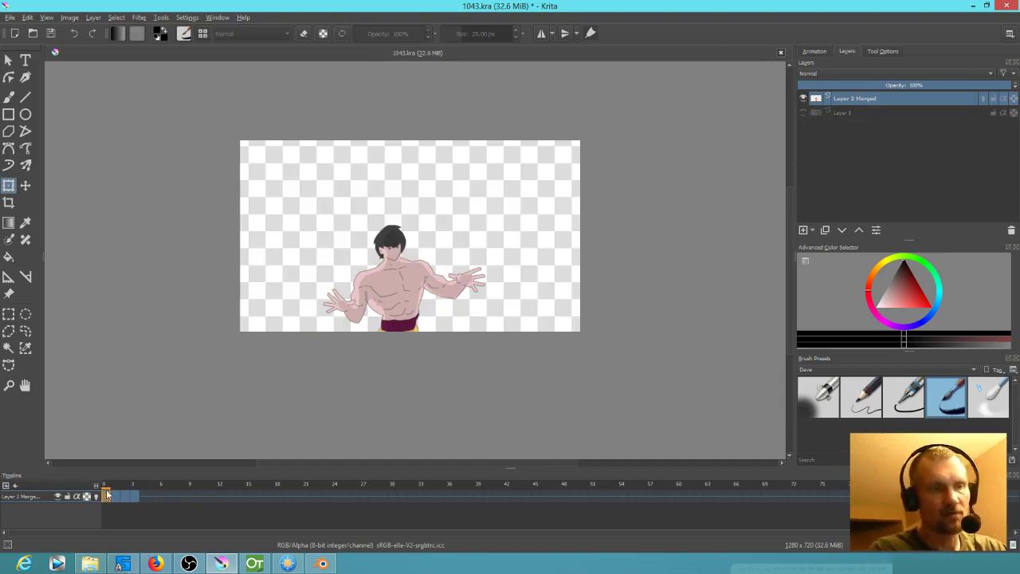
drag(106, 488, 154, 498)
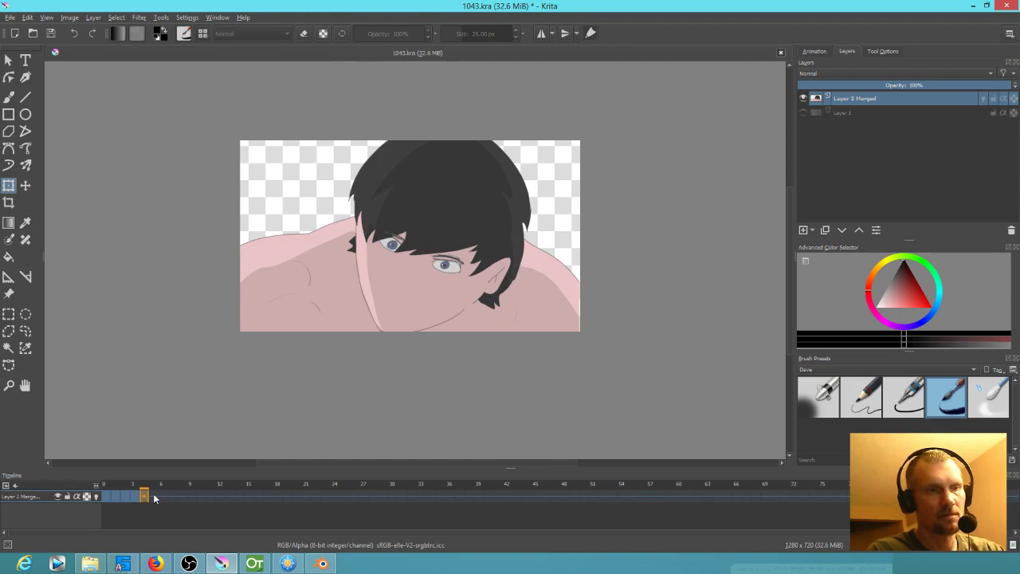
Space the merged layer's keyframes 12 frames apart, at frames 0, 12, 24 and 36, and play the animation
mouse_move(113, 495)
mouse_down()
mouse_move(193, 520)
mouse_move(225, 499)
mouse_move(325, 514)
mouse_move(336, 492)
mouse_move(373, 519)
mouse_move(442, 507)
mouse_move(450, 495)
mouse_up()
click(233, 496)
click(107, 491)
key(space)
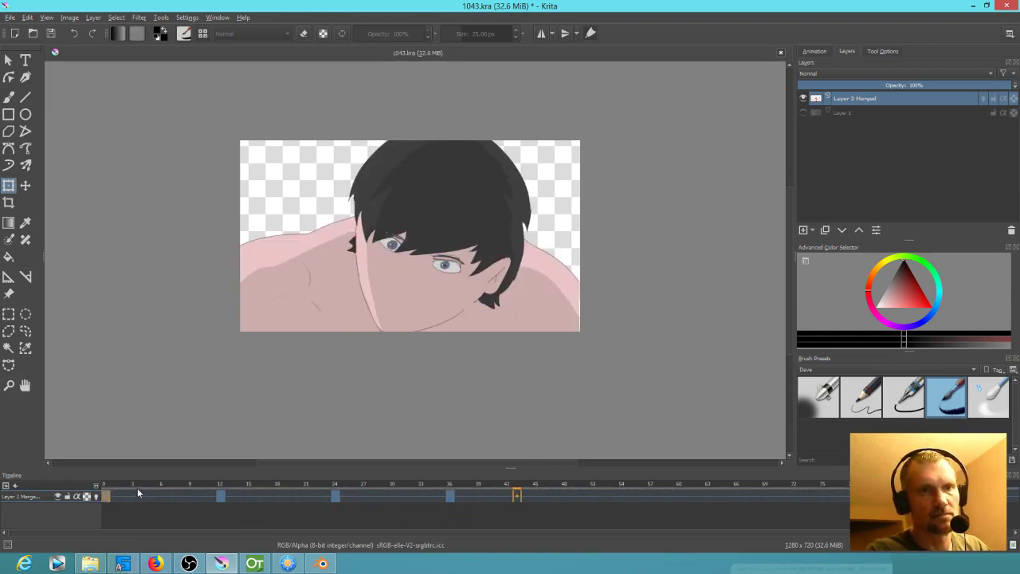
Retime the last three keyframes to frames 18, 36 and 63, playing the animation between adjustments
drag(222, 495, 272, 496)
click(103, 495)
key(space)
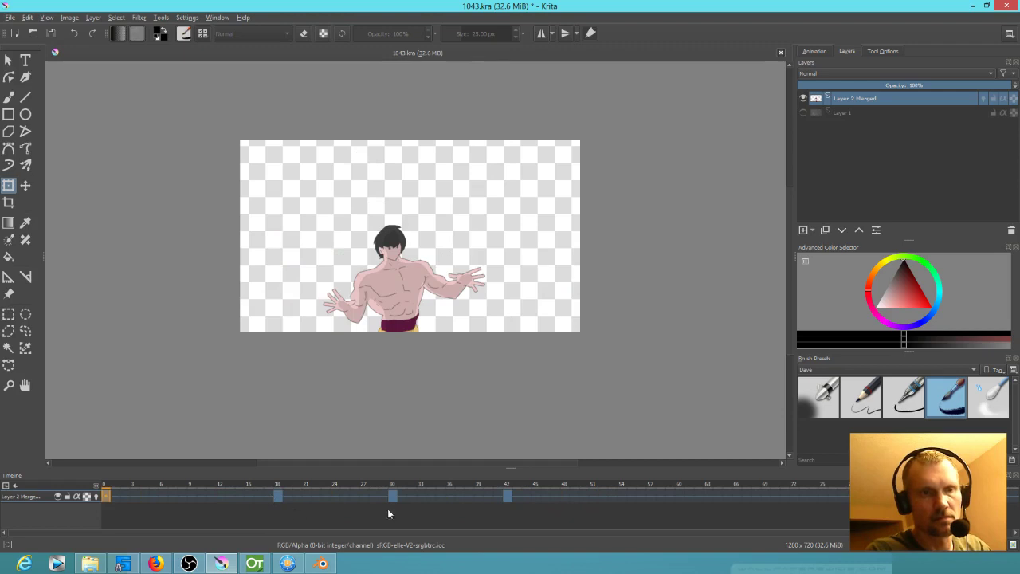
drag(396, 496, 452, 497)
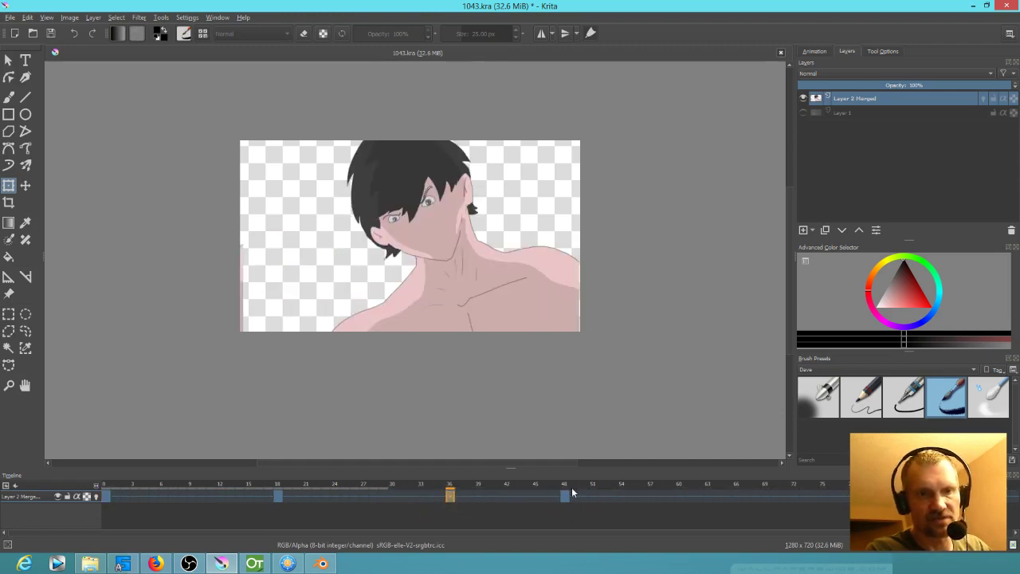
mouse_move(571, 496)
mouse_down()
mouse_move(650, 517)
mouse_move(661, 509)
mouse_move(626, 505)
mouse_move(708, 497)
mouse_up()
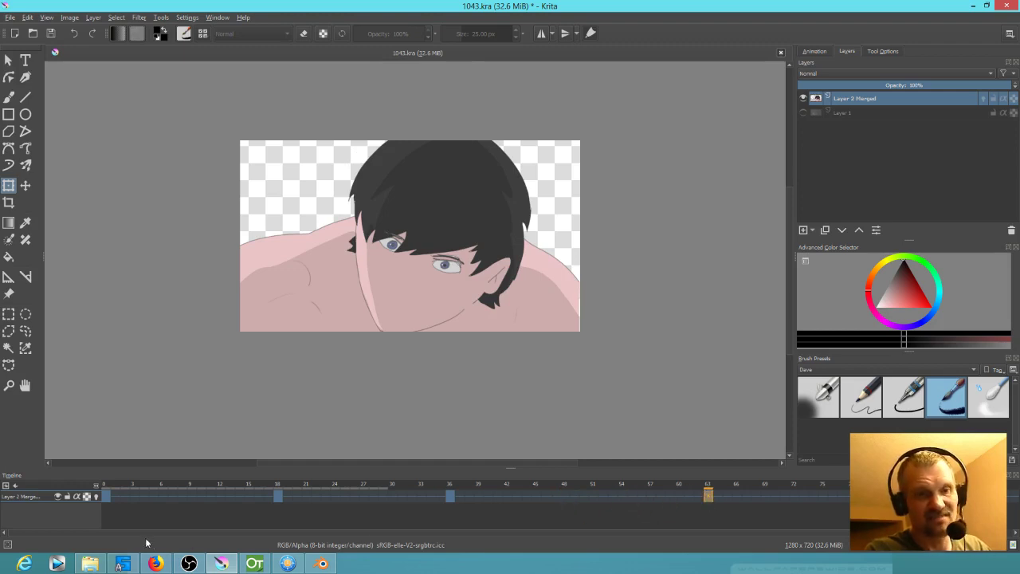
Play the retimed animation from frame 0 and save the file
click(106, 496)
key(space)
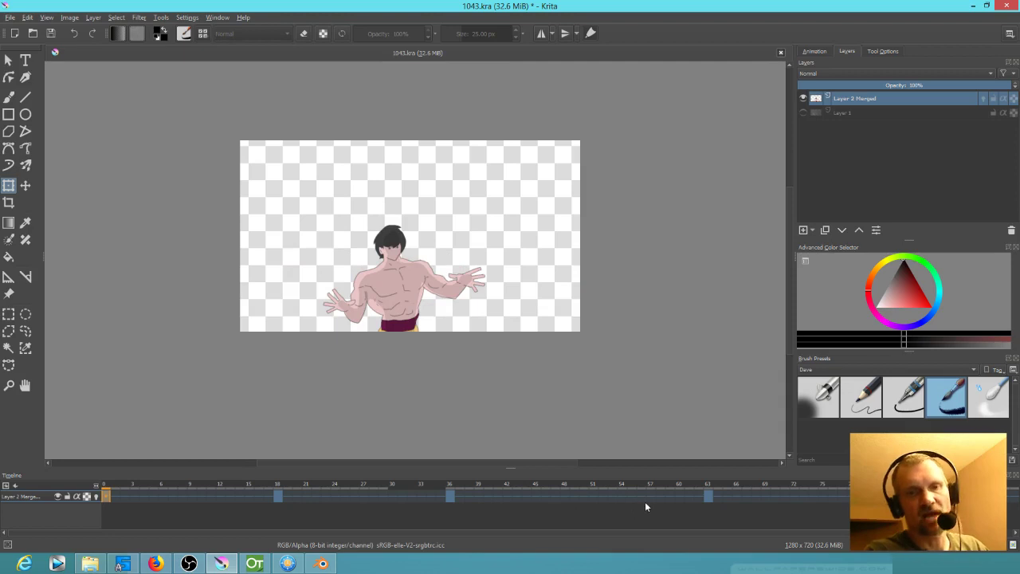
click(54, 34)
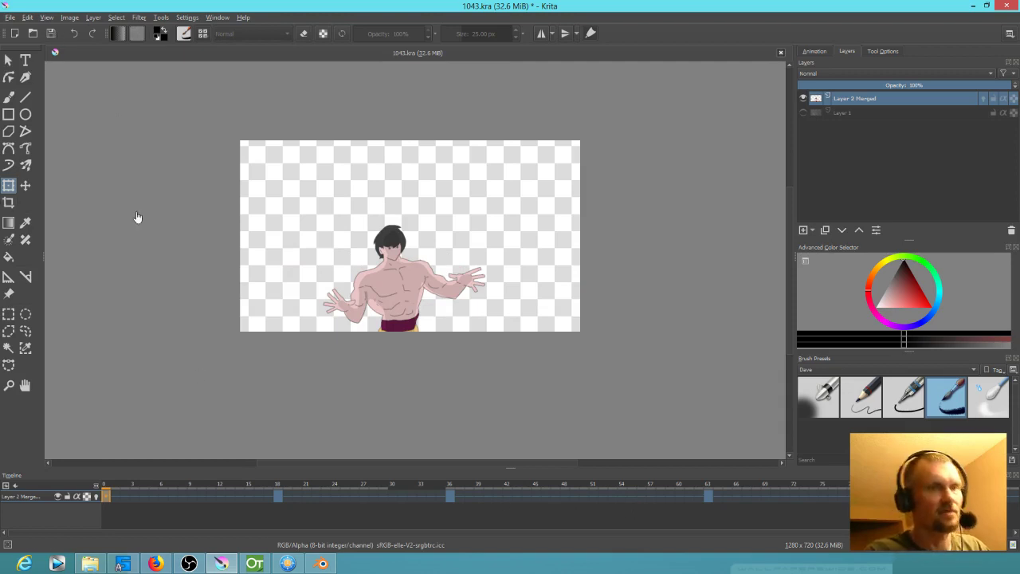
Lower the merged layer's opacity to 43% and toggle its onion skins on and off
mouse_move(874, 85)
mouse_down()
mouse_move(845, 86)
mouse_move(890, 84)
mouse_up()
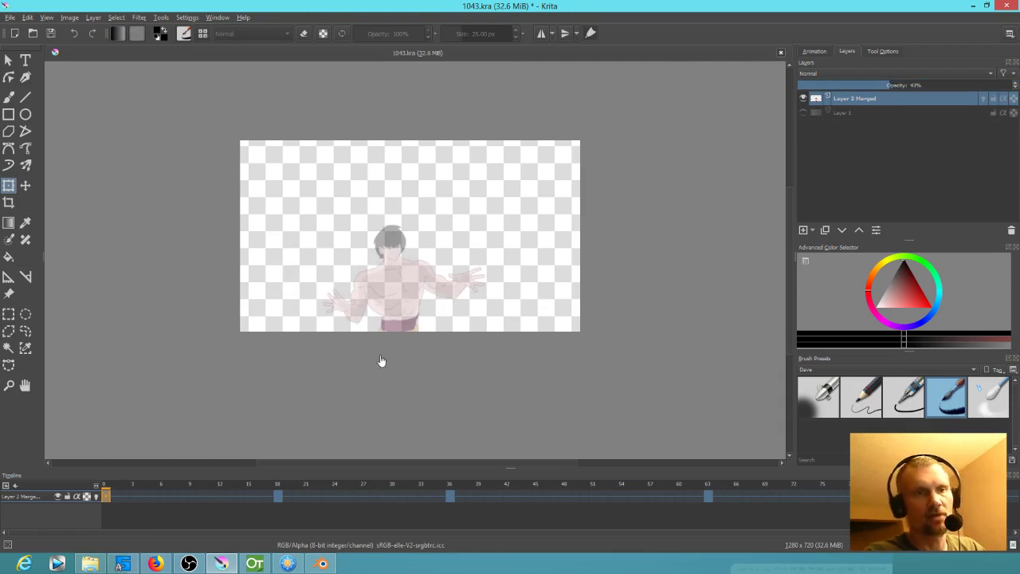
click(94, 497)
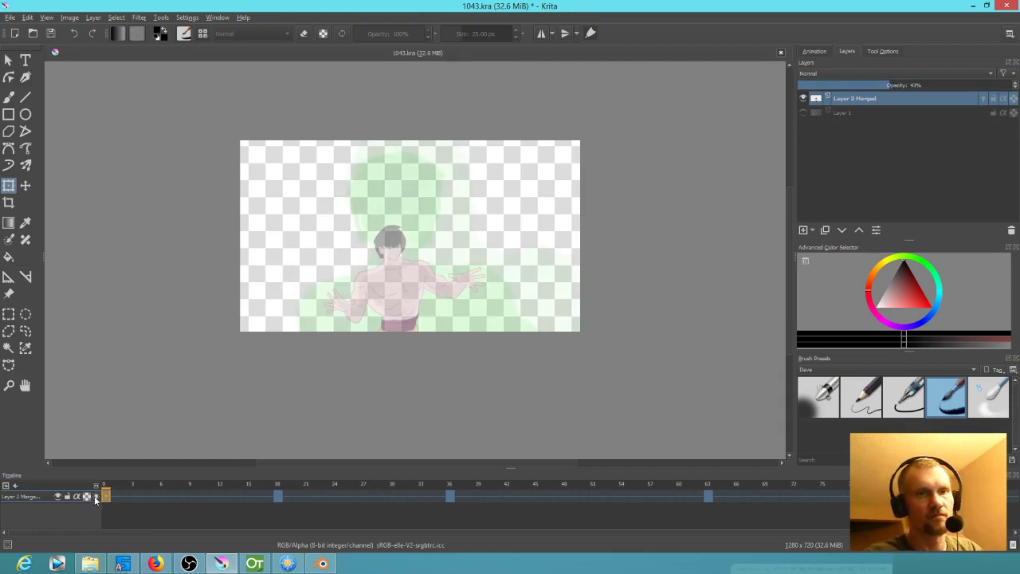
click(96, 498)
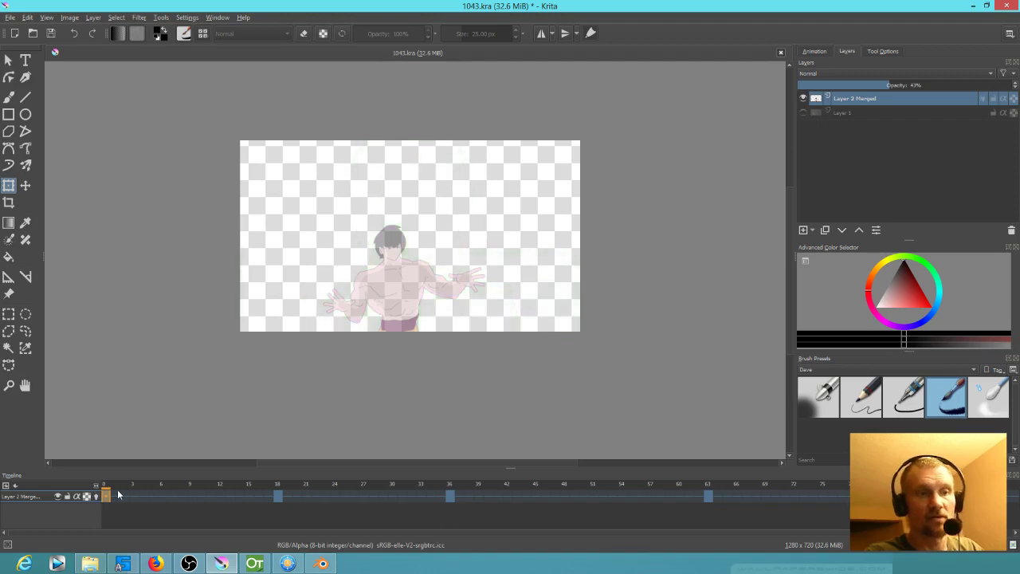
Restore the merged layer's opacity to 100% and review its keyframes at frames 0, 18, 36 and 63
drag(894, 84, 1012, 85)
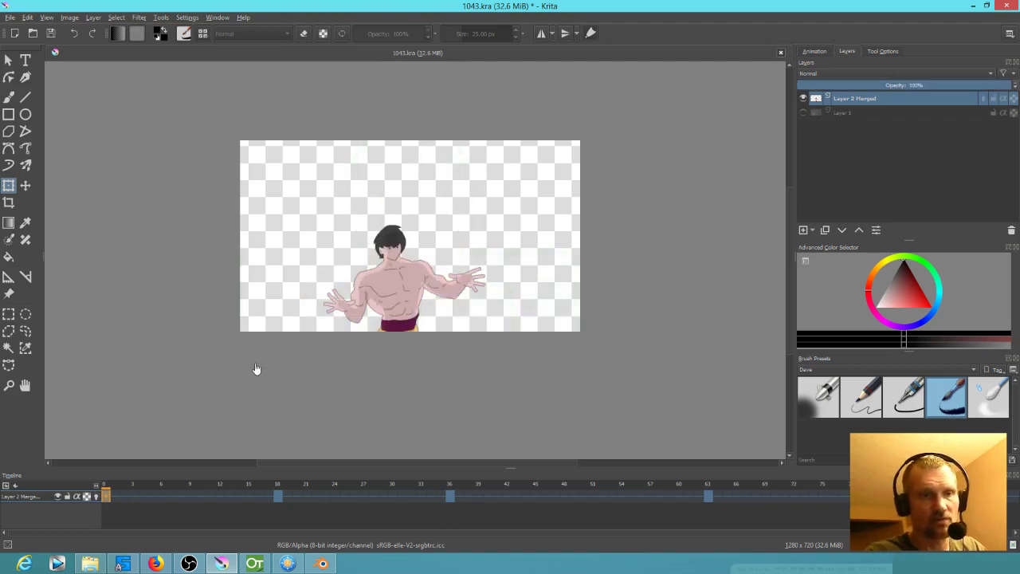
click(278, 498)
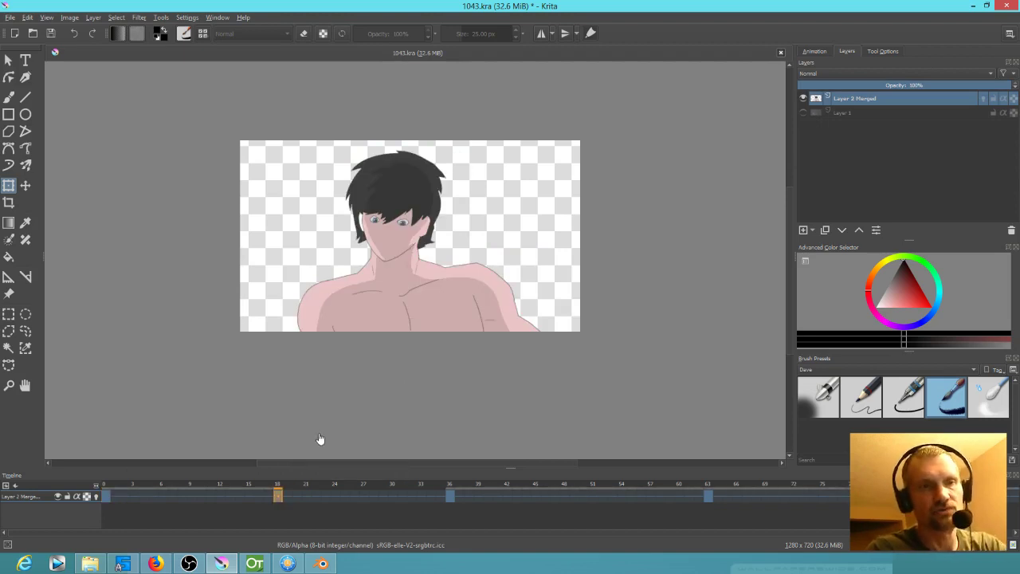
click(448, 496)
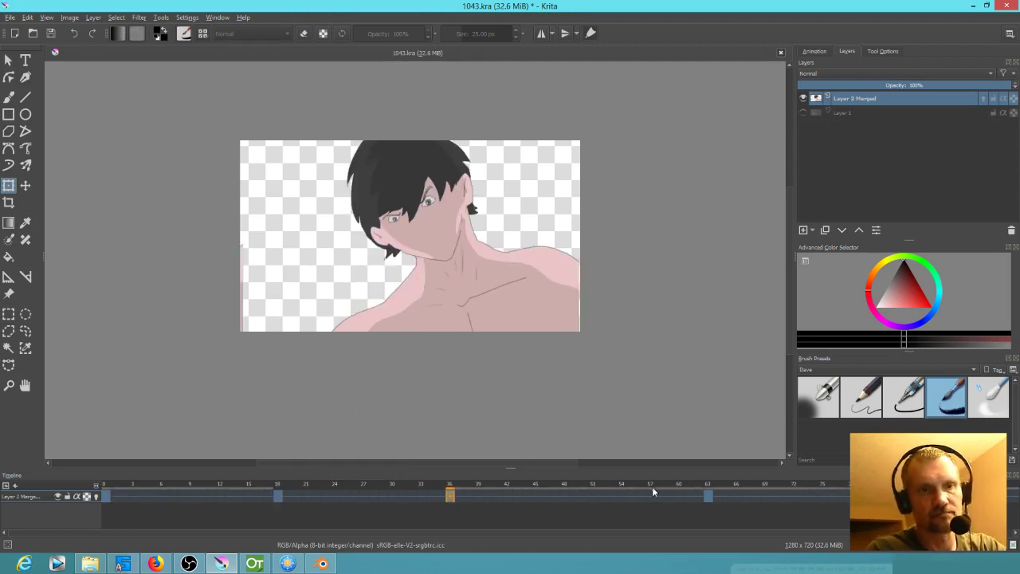
click(709, 496)
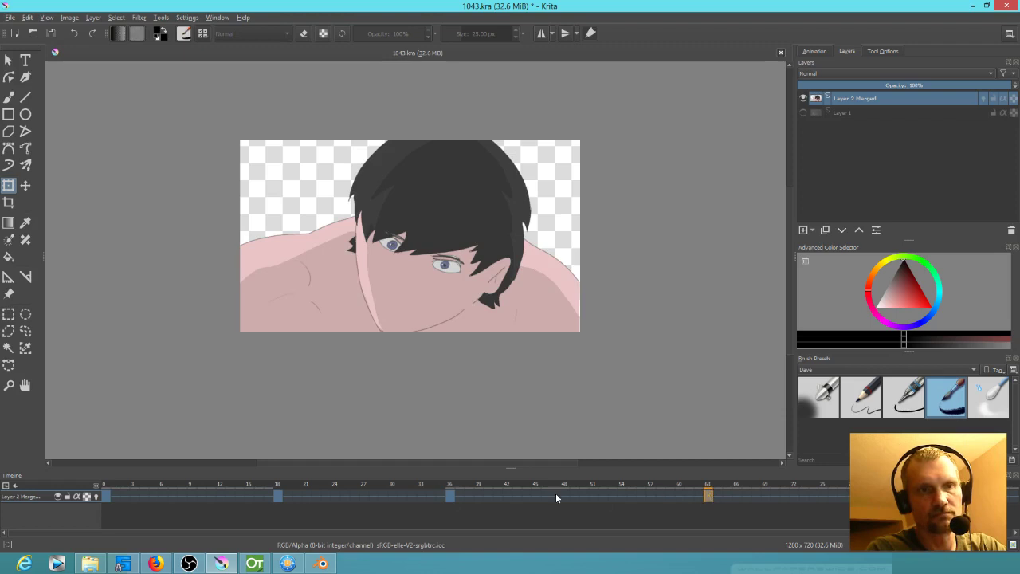
click(450, 496)
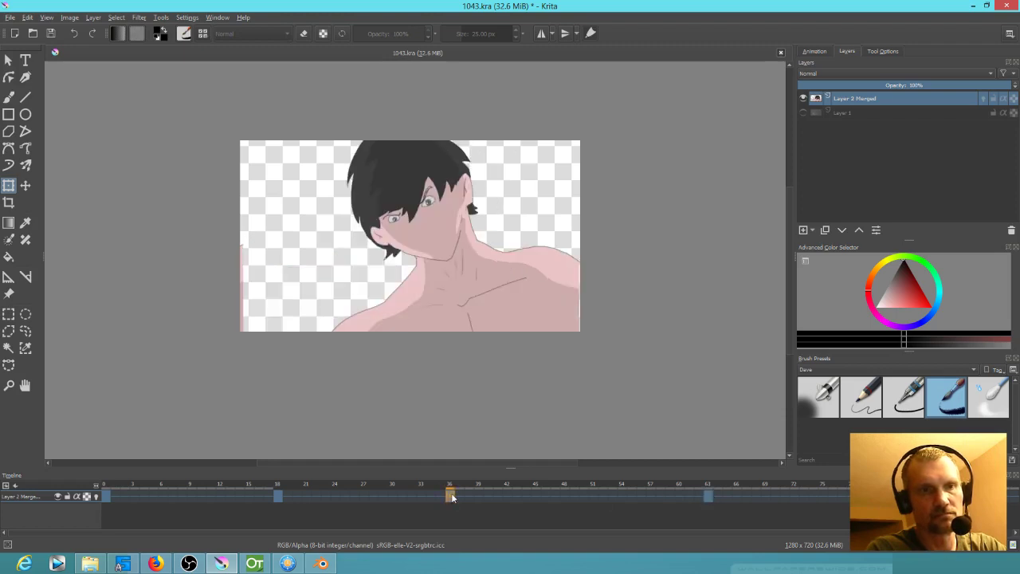
click(277, 496)
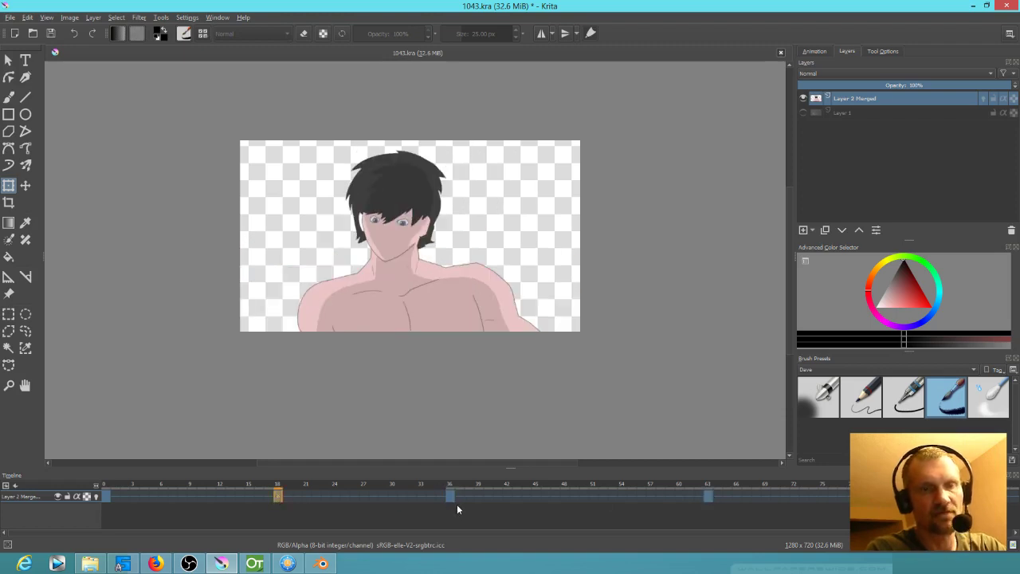
click(452, 496)
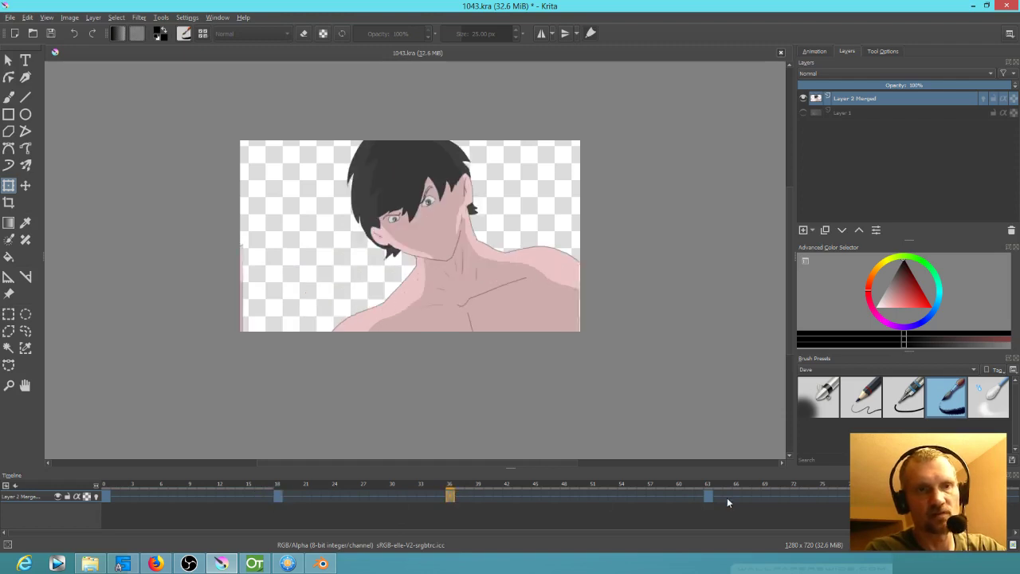
click(709, 496)
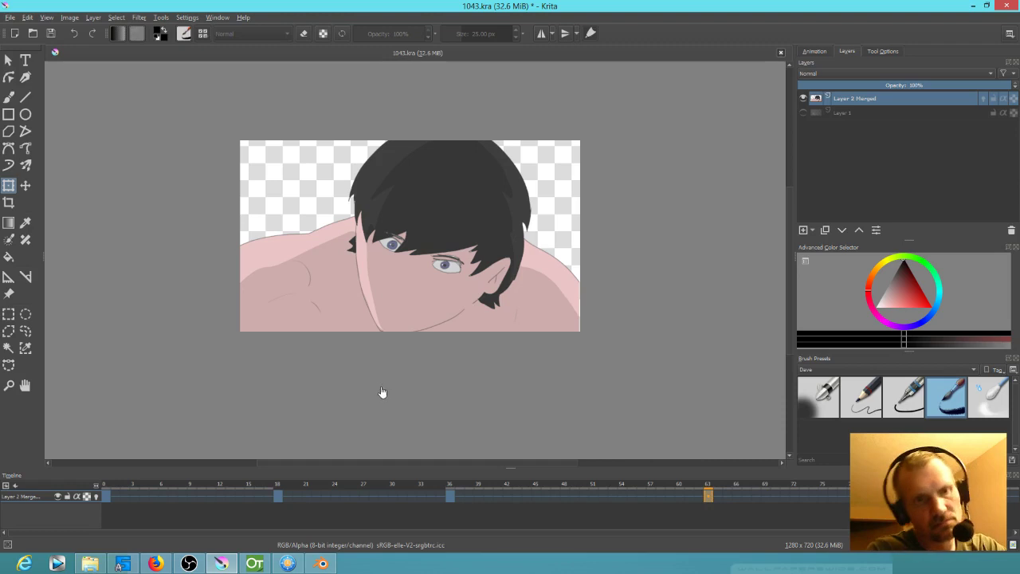
click(448, 496)
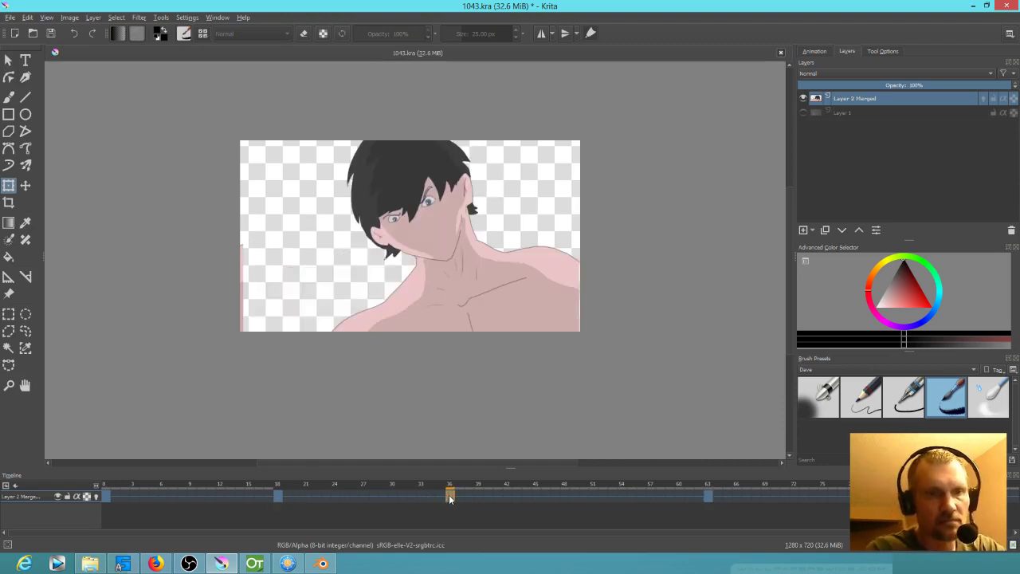
click(105, 496)
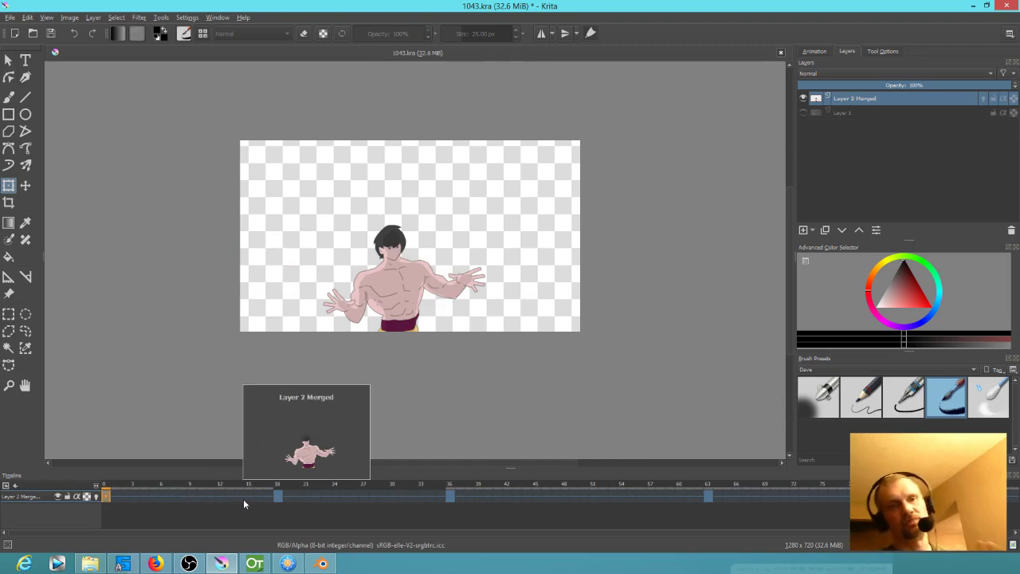
Turn on the merged layer's onion skins and add a new layer, listing both layers together in the timeline
click(97, 496)
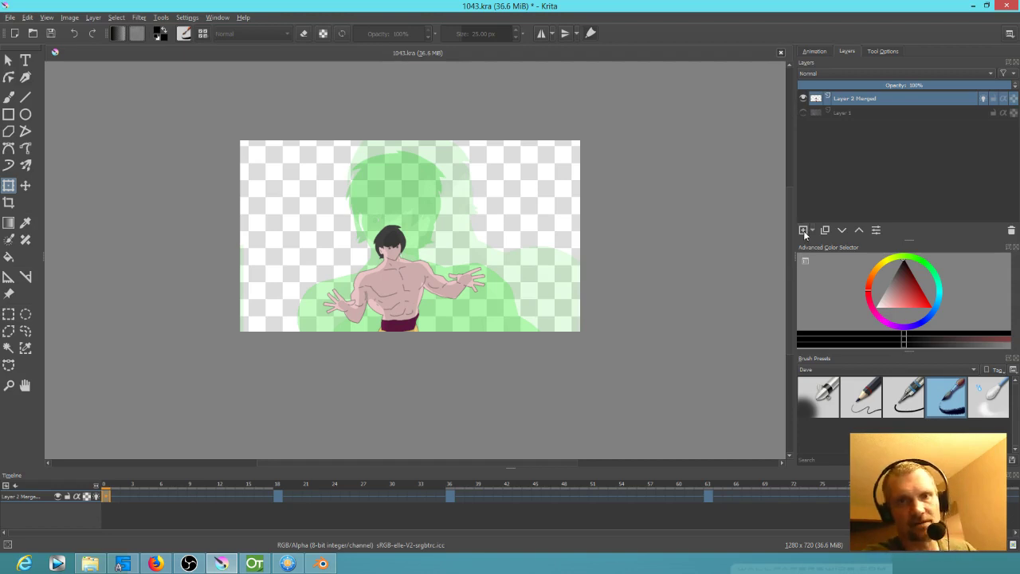
right_click(36, 500)
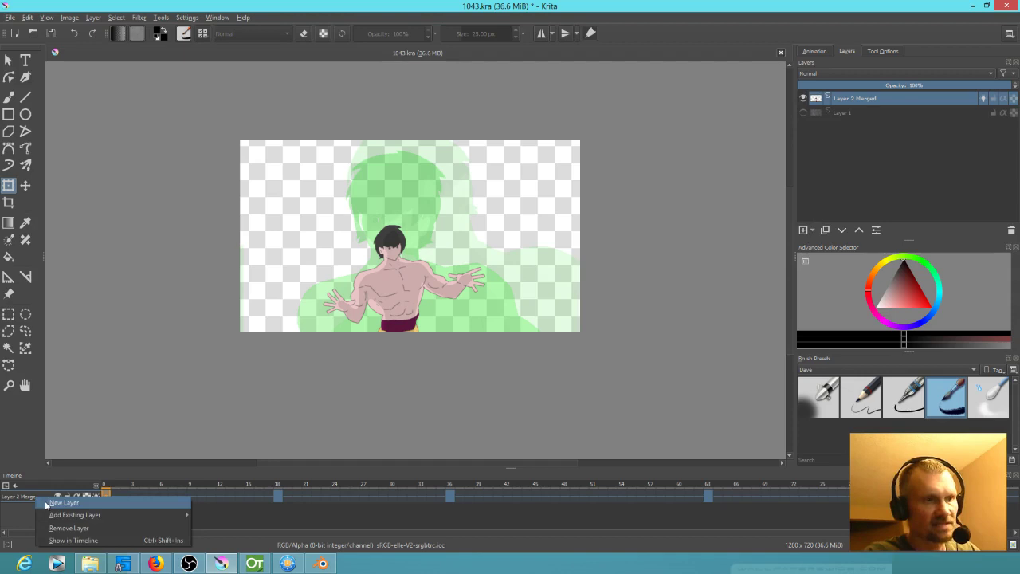
click(49, 499)
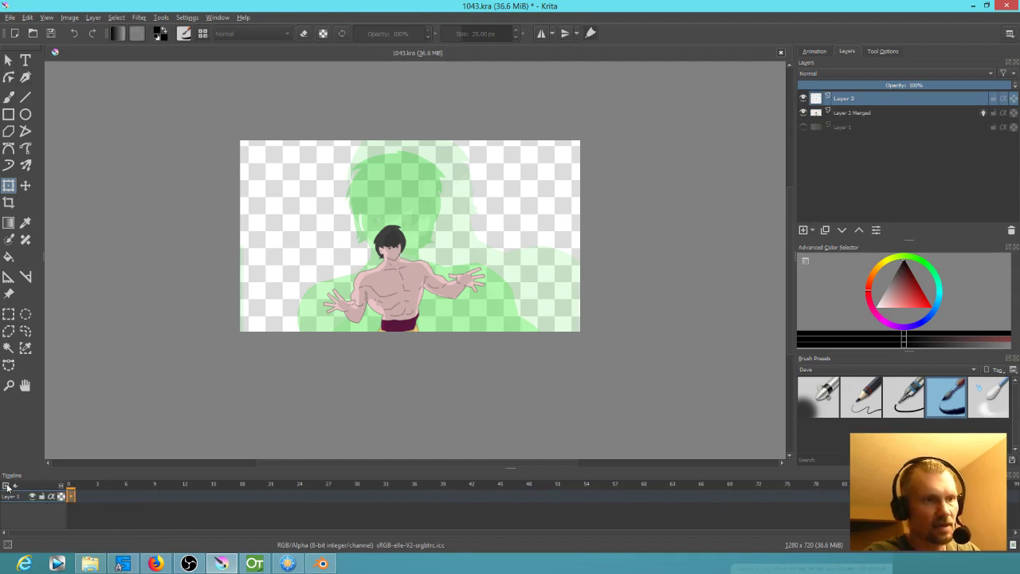
click(5, 486)
mouse_move(44, 502)
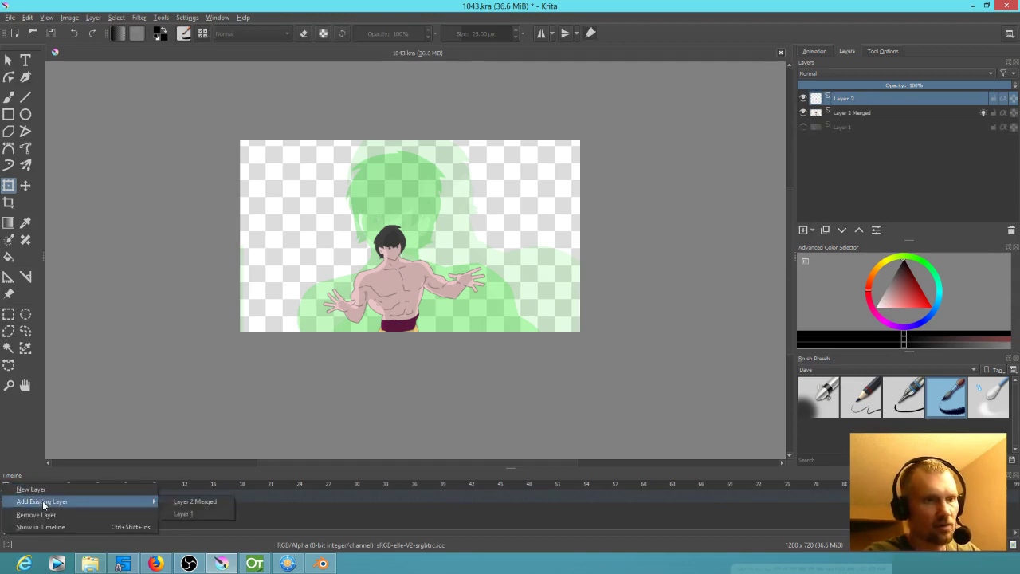
click(195, 502)
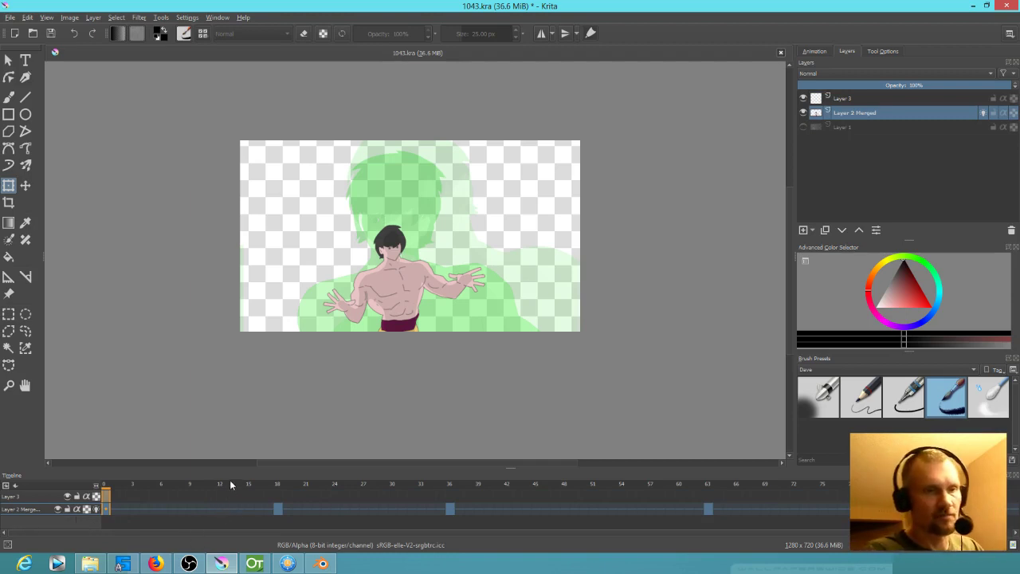
drag(231, 470, 233, 460)
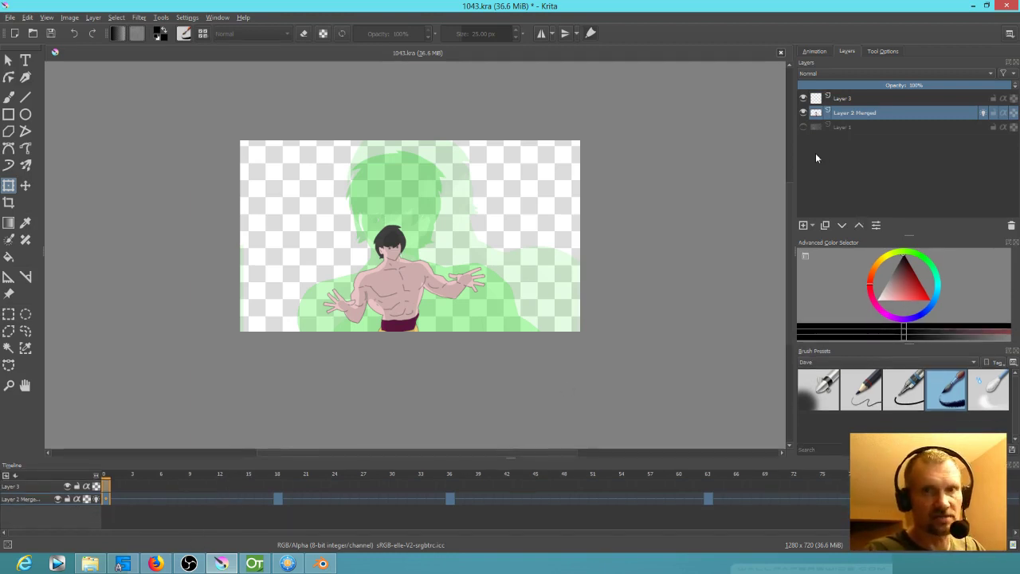
Choose the Pencil-2 brush preset and sketch an oval head guide on the merged layer at frame 9
click(858, 99)
click(861, 111)
click(868, 96)
click(861, 112)
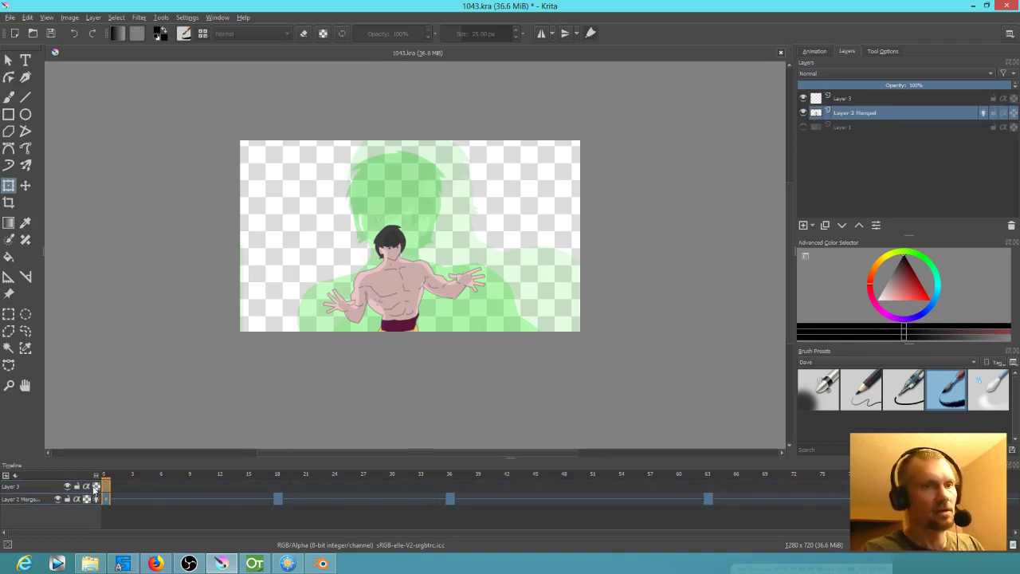
click(192, 487)
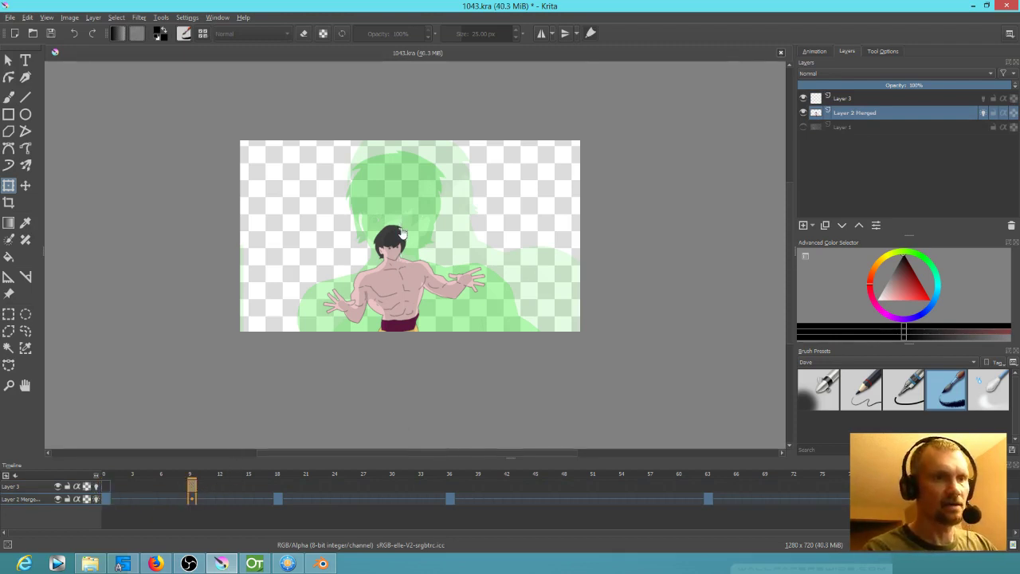
click(864, 388)
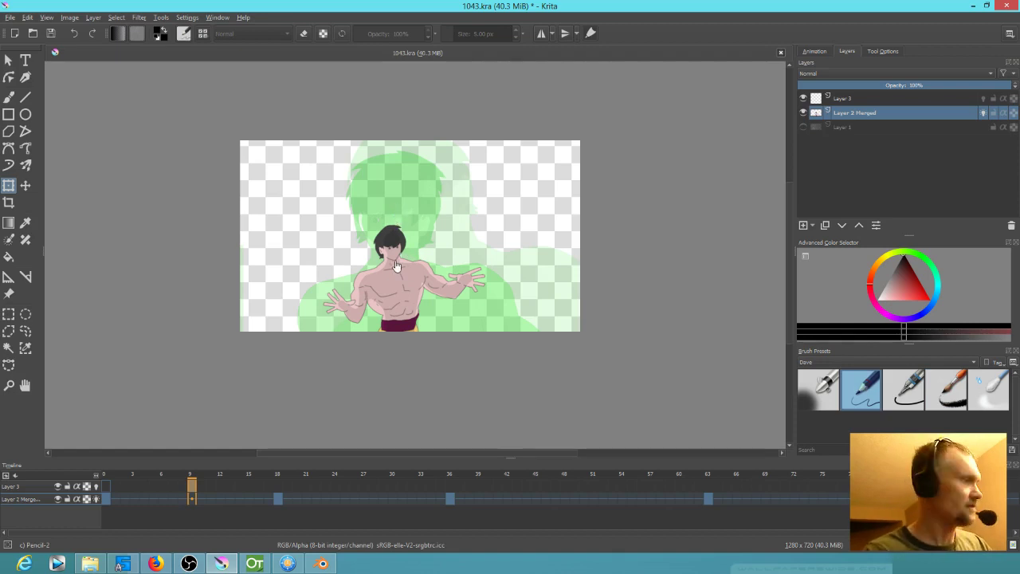
key(b)
mouse_move(413, 237)
mouse_down()
mouse_move(398, 248)
mouse_move(427, 239)
mouse_move(402, 256)
mouse_up()
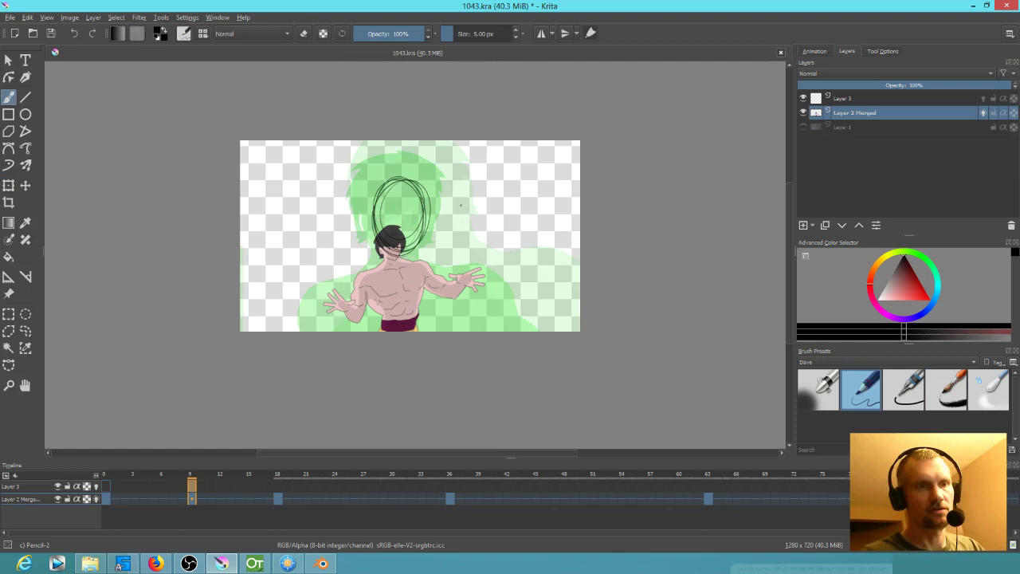
Sketch rough head contour lines over the character's face at frame 18 of the merged layer
click(277, 493)
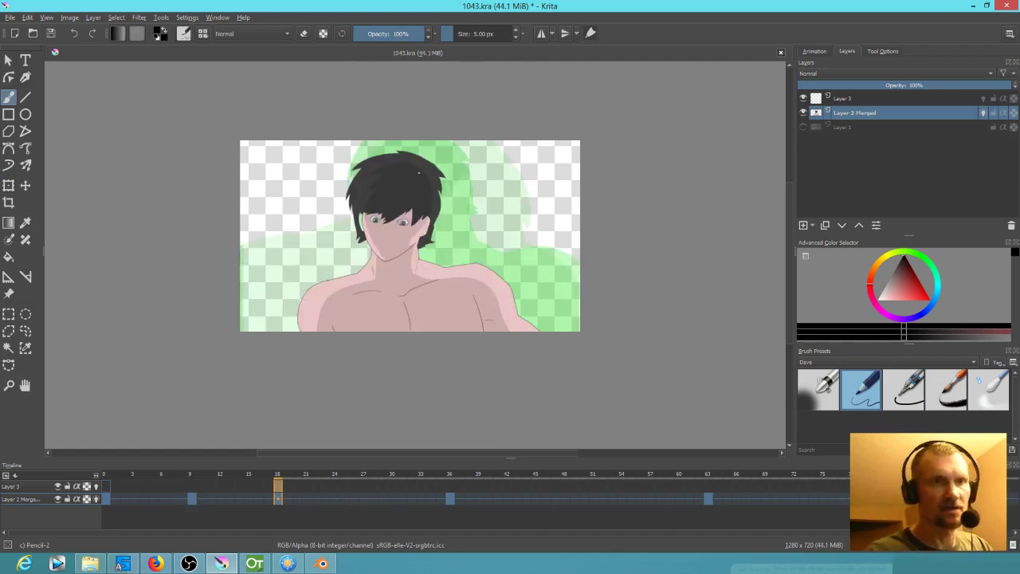
click(191, 486)
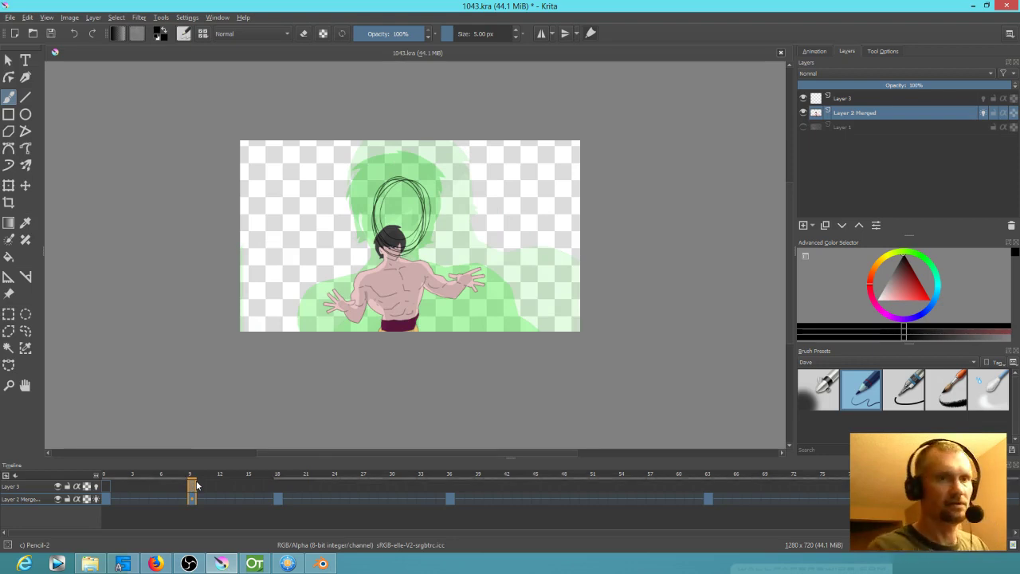
click(278, 486)
mouse_move(383, 163)
mouse_down()
mouse_move(415, 236)
mouse_move(403, 153)
mouse_move(369, 238)
mouse_up()
mouse_move(352, 192)
mouse_down()
mouse_move(375, 266)
mouse_move(432, 212)
mouse_up()
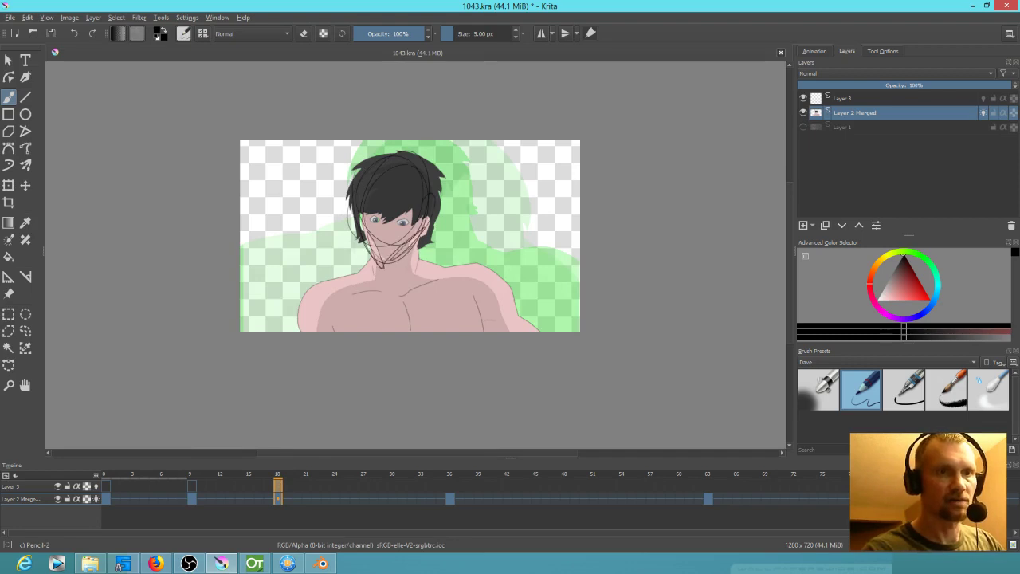
Check frames 27 and 9, return to frame 0, and remove Layer 3
click(368, 499)
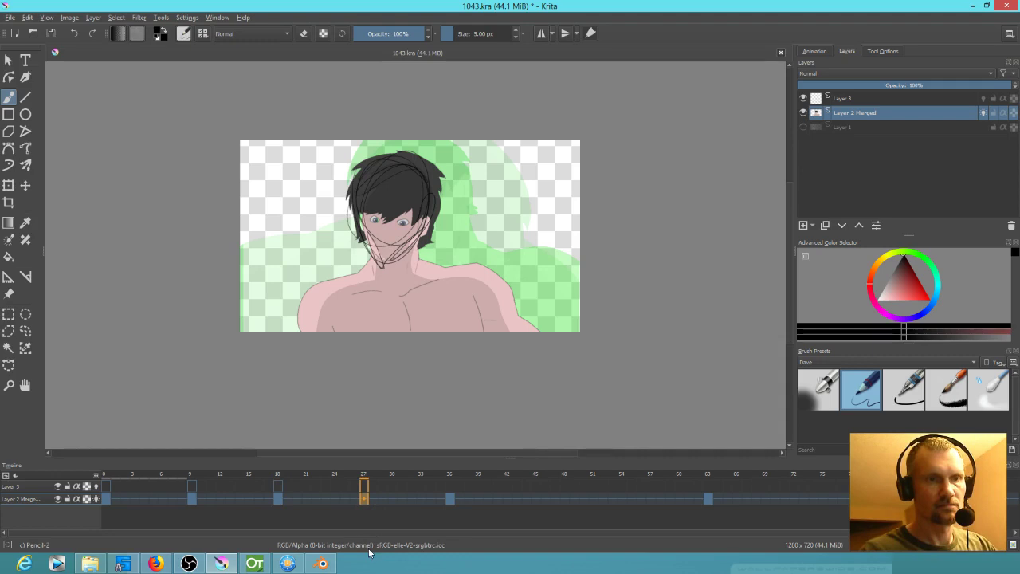
click(189, 498)
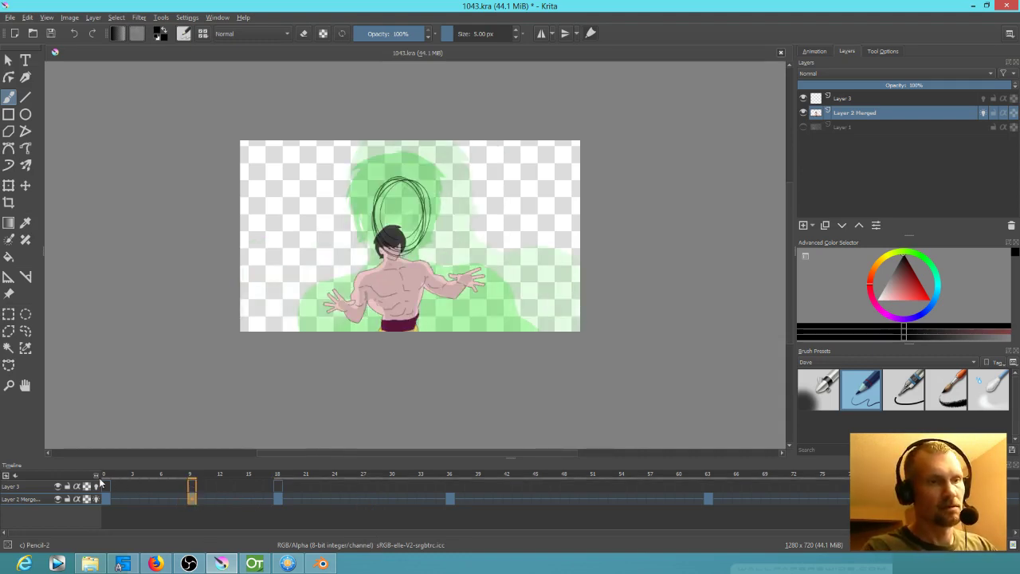
mouse_move(105, 482)
mouse_down()
mouse_move(475, 519)
mouse_move(731, 514)
mouse_move(50, 492)
mouse_up()
click(29, 488)
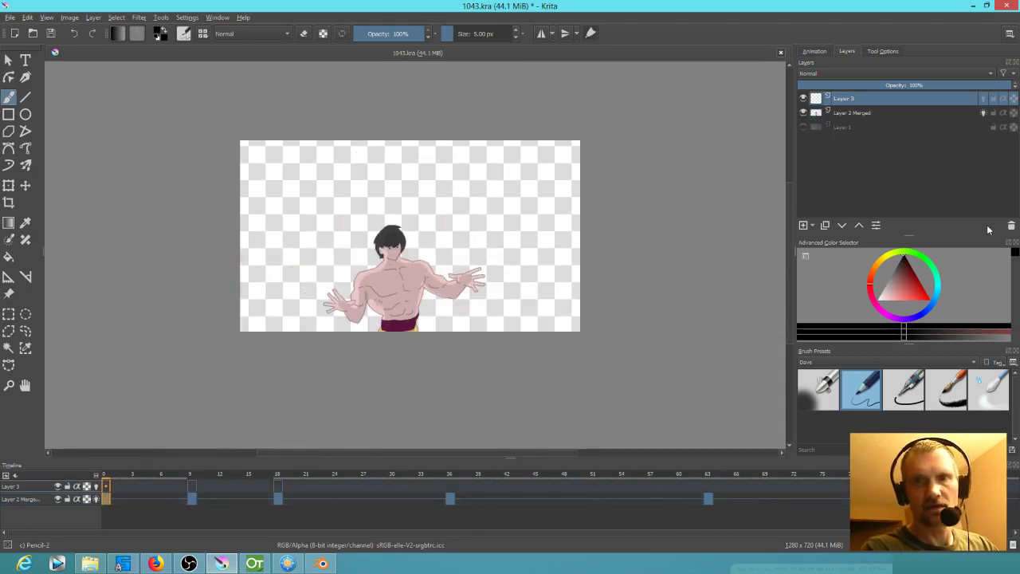
key(ctrl+e)
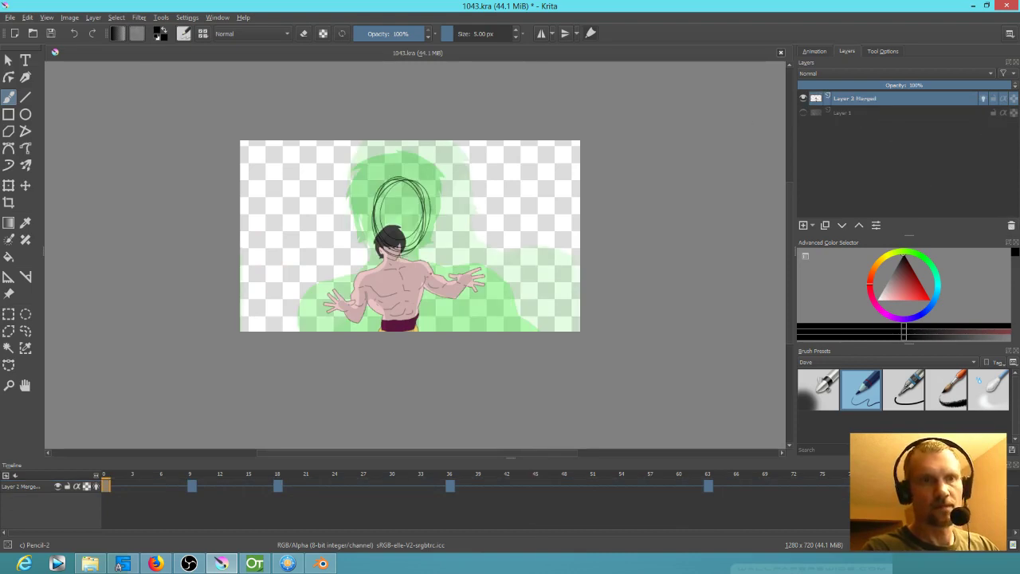
Replace the merged layer's keyframe at frame 9 with a blank one and redraw the oval head guide on it
mouse_move(115, 486)
mouse_down()
mouse_move(212, 476)
mouse_move(192, 475)
mouse_up()
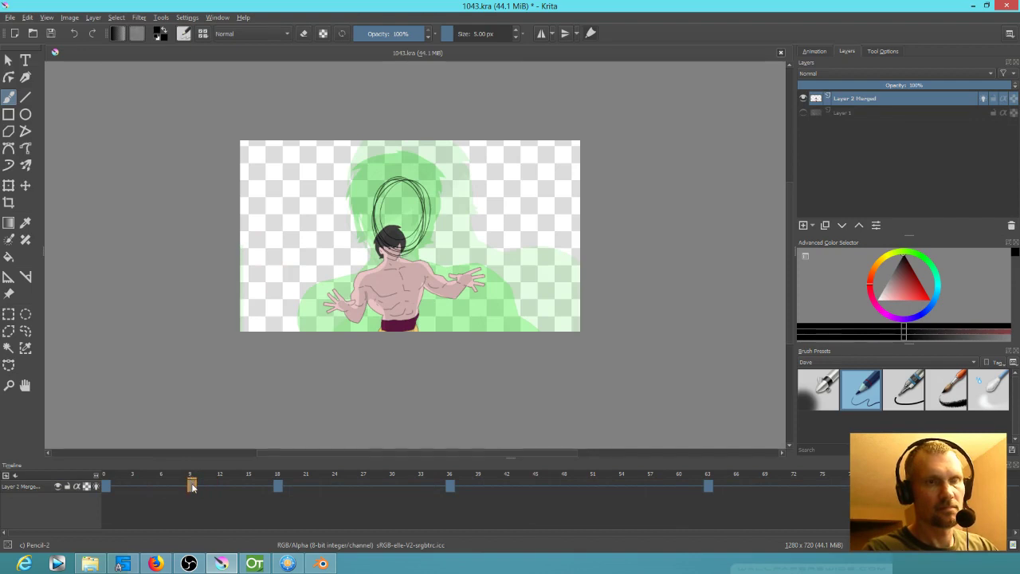
right_click(192, 486)
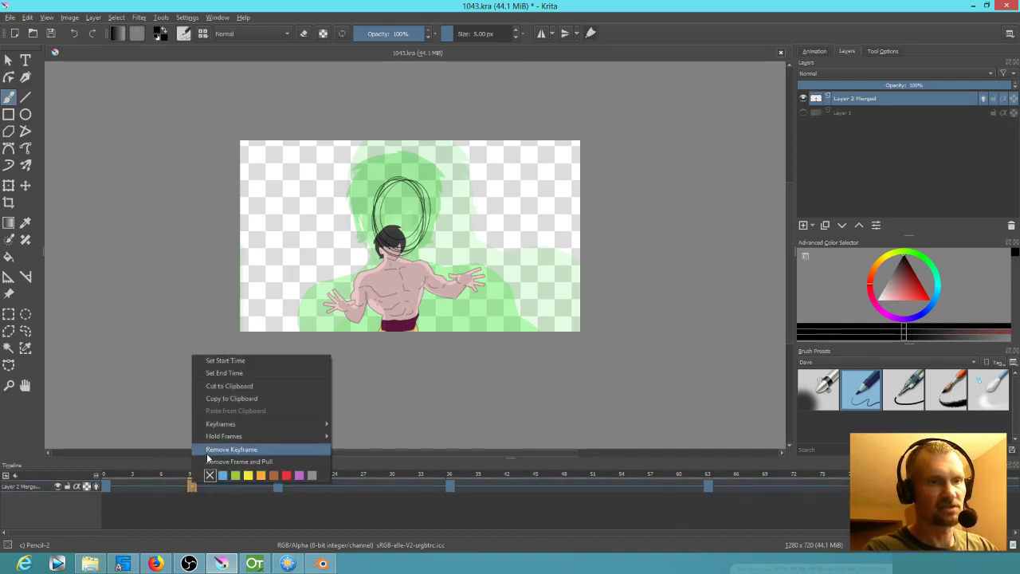
click(290, 462)
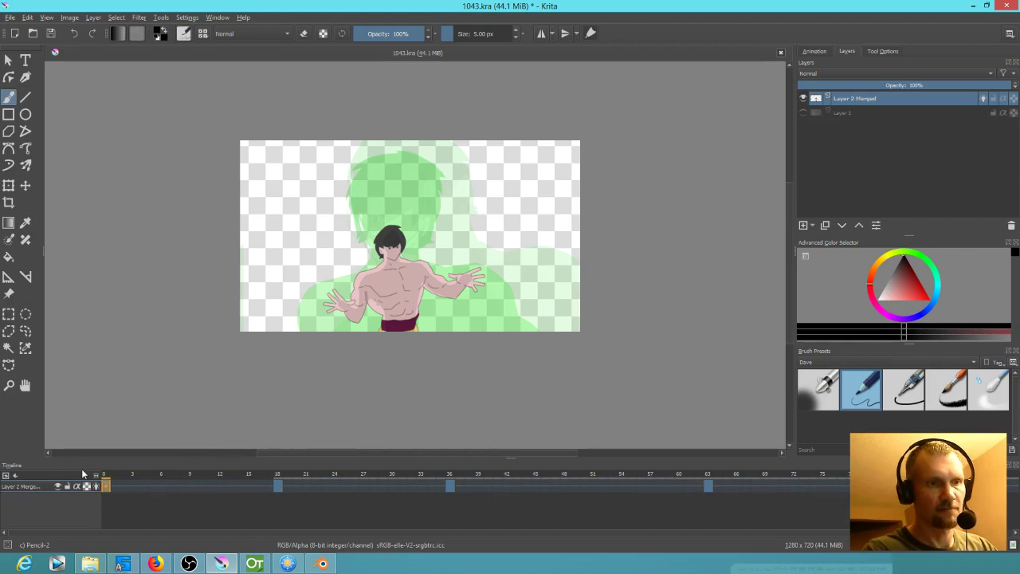
key(Delete)
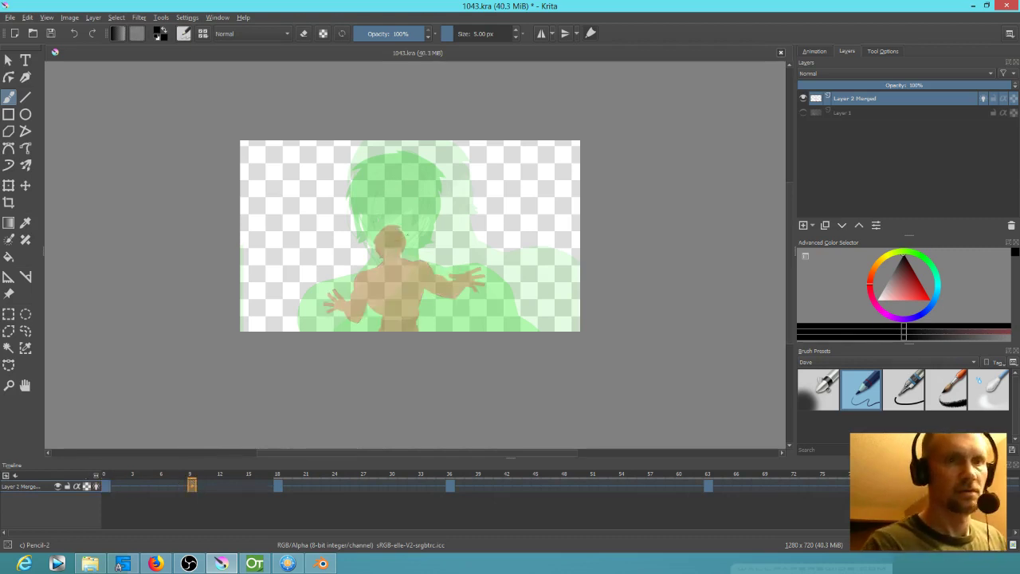
mouse_move(393, 176)
mouse_down()
mouse_move(378, 231)
mouse_move(414, 200)
mouse_move(367, 215)
mouse_move(415, 232)
mouse_move(418, 188)
mouse_move(366, 217)
mouse_move(389, 256)
mouse_move(418, 223)
mouse_move(401, 255)
mouse_up()
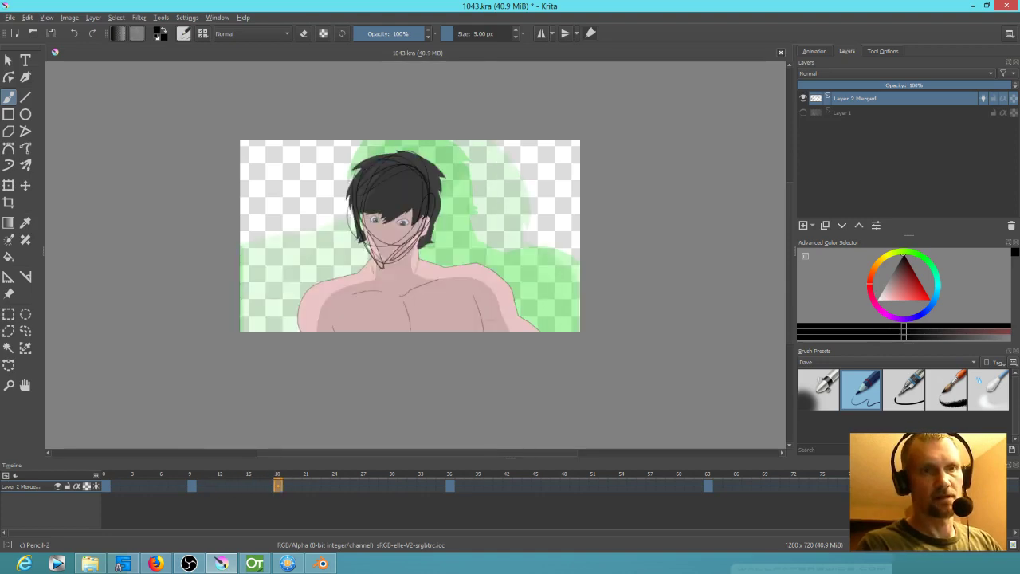
Create a blank keyframe at frame 27 and sketch an oval head between the onion-skinned neighbouring poses
click(364, 486)
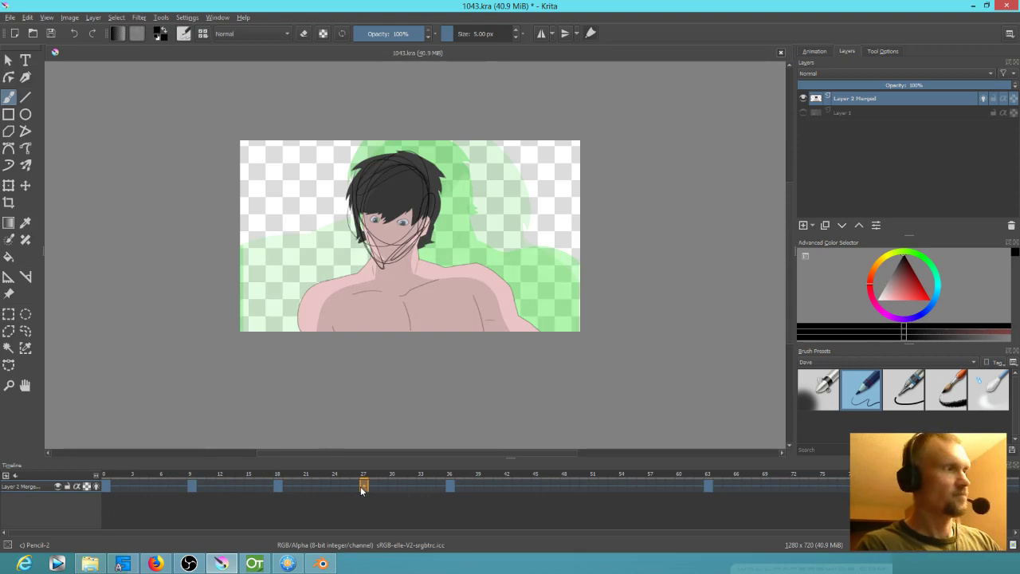
key(Delete)
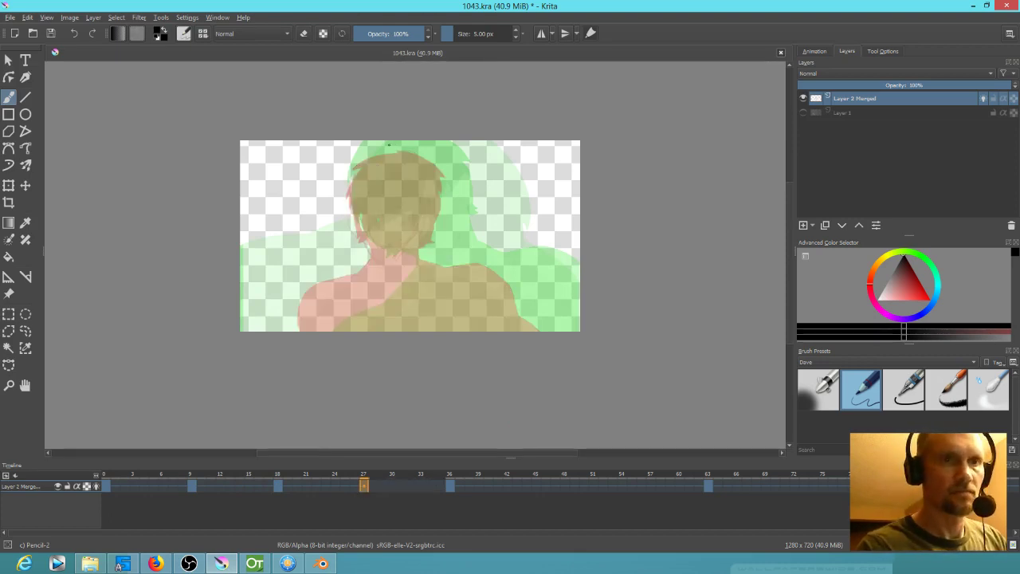
mouse_move(368, 168)
mouse_down()
mouse_move(367, 214)
mouse_move(418, 259)
mouse_up()
mouse_move(373, 197)
mouse_down()
mouse_move(431, 260)
mouse_move(449, 228)
mouse_up()
mouse_move(452, 182)
mouse_down()
mouse_move(435, 269)
mouse_move(395, 246)
mouse_move(454, 211)
mouse_move(453, 171)
mouse_move(375, 166)
mouse_move(419, 267)
mouse_move(448, 239)
mouse_move(447, 174)
mouse_up()
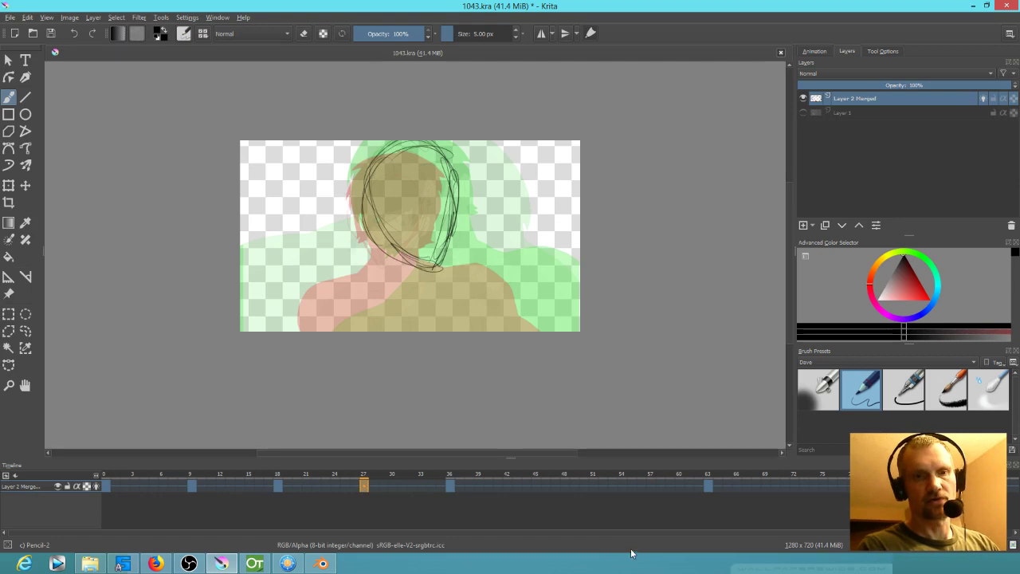
Create a blank keyframe at frame 48, move it to frame 54, and sketch an oval head between the onion-skinned poses
click(564, 485)
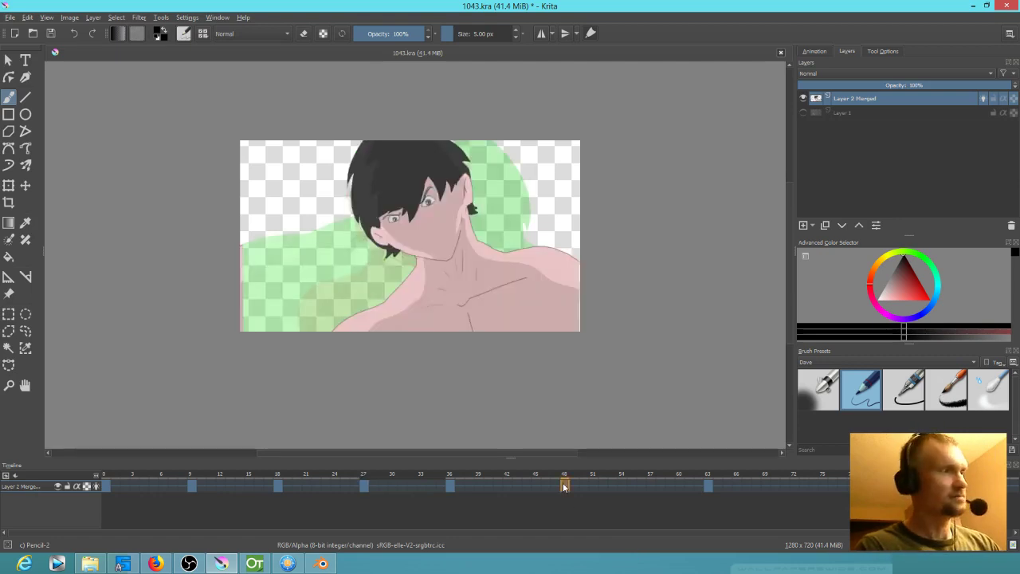
key(Delete)
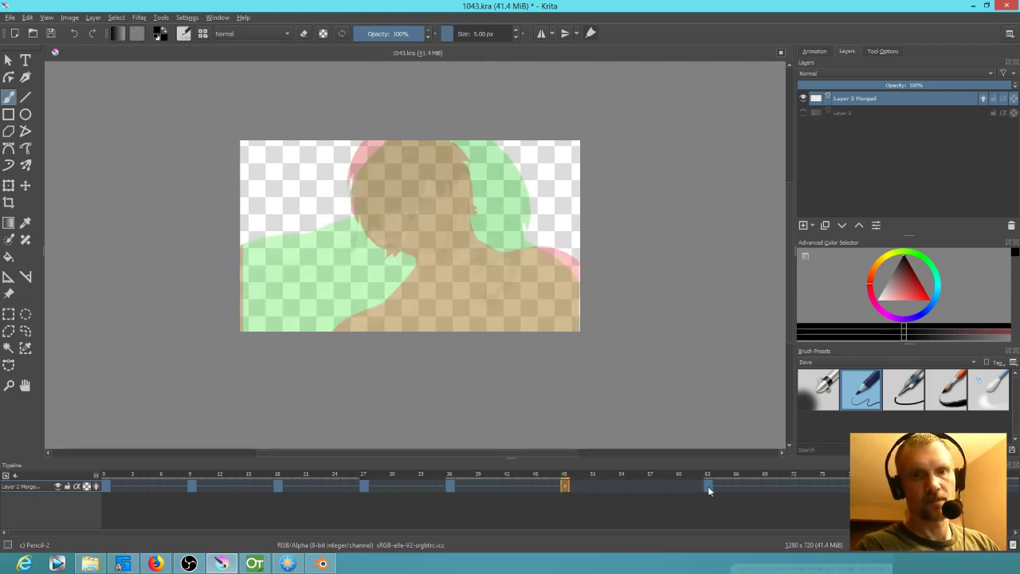
key(ctrl+z)
key(Delete)
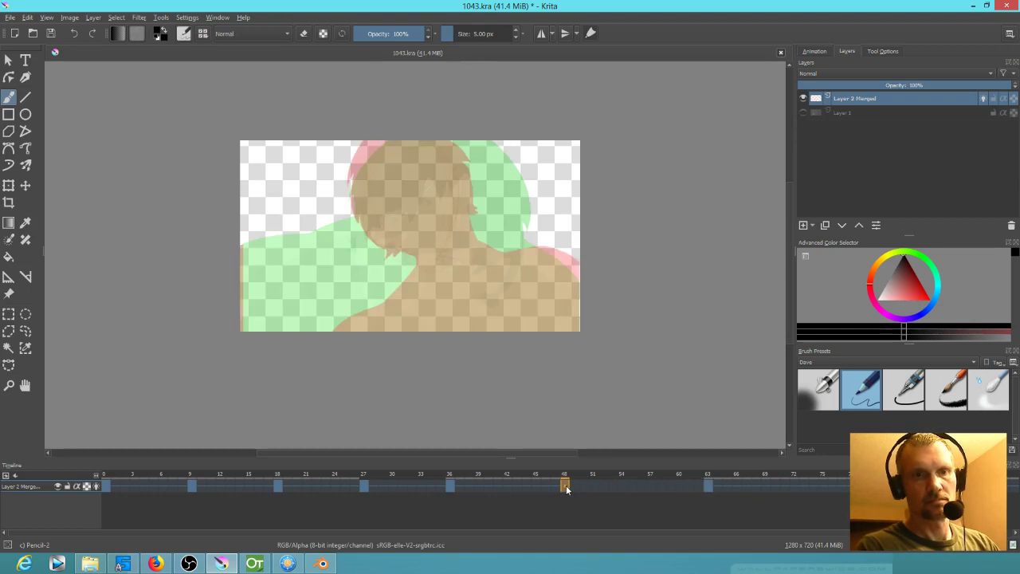
drag(566, 488, 624, 490)
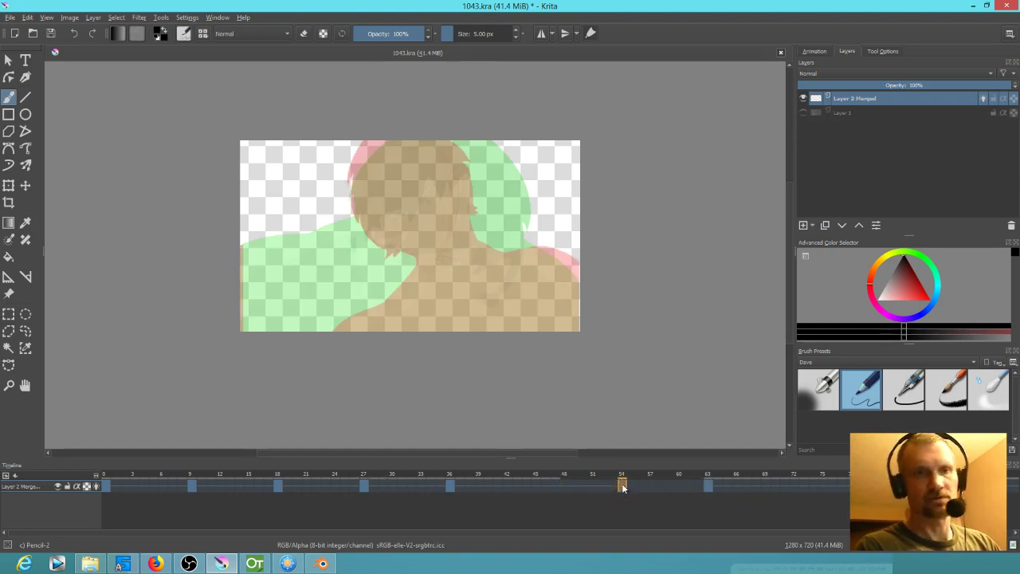
mouse_move(488, 182)
mouse_down()
mouse_move(389, 231)
mouse_move(403, 279)
mouse_move(427, 300)
mouse_move(494, 211)
mouse_move(443, 303)
mouse_move(499, 189)
mouse_move(497, 168)
mouse_move(405, 160)
mouse_move(393, 255)
mouse_move(429, 311)
mouse_move(485, 263)
mouse_move(480, 188)
mouse_up()
Add a blank keyframe at frame 45 and sketch a rough pointed-chin head between the onion-skinned poses
drag(446, 476, 536, 478)
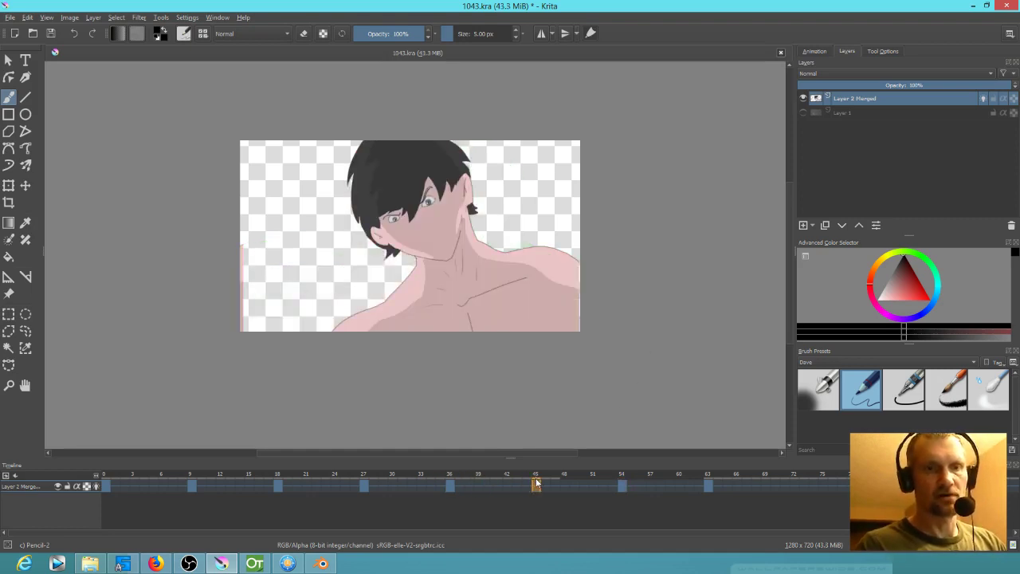
key(Delete)
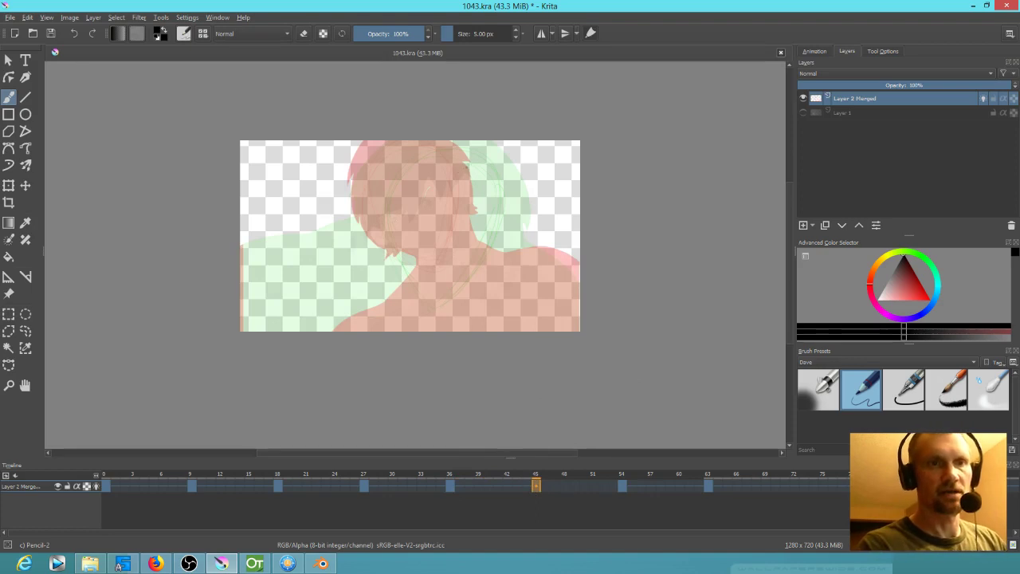
mouse_move(420, 144)
mouse_down()
mouse_move(400, 188)
mouse_move(455, 253)
mouse_move(496, 141)
mouse_up()
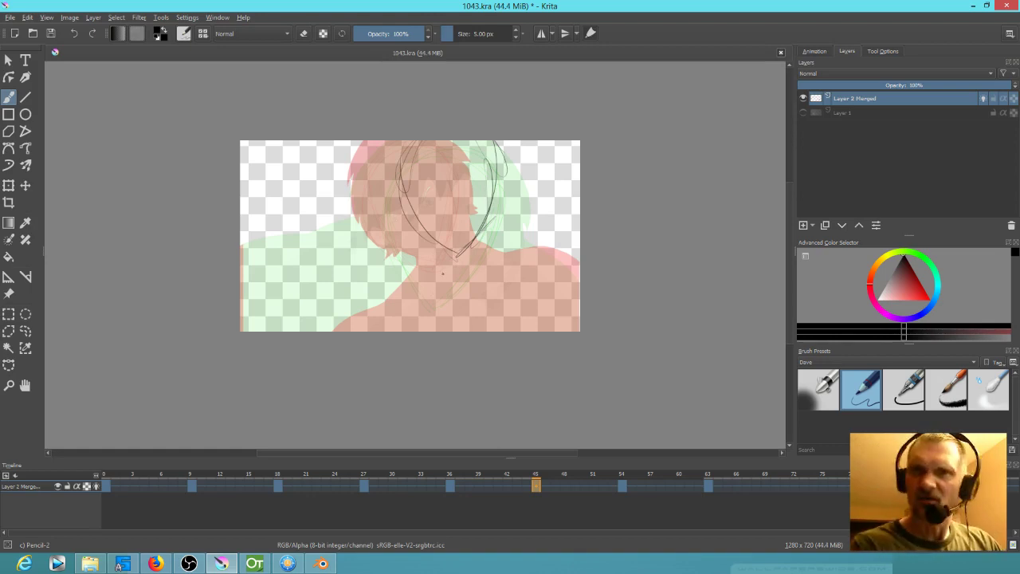
mouse_move(400, 190)
mouse_down()
mouse_move(501, 177)
mouse_move(401, 164)
mouse_move(466, 261)
mouse_move(499, 158)
mouse_up()
mouse_move(466, 262)
mouse_down()
mouse_move(478, 248)
mouse_move(494, 141)
mouse_up()
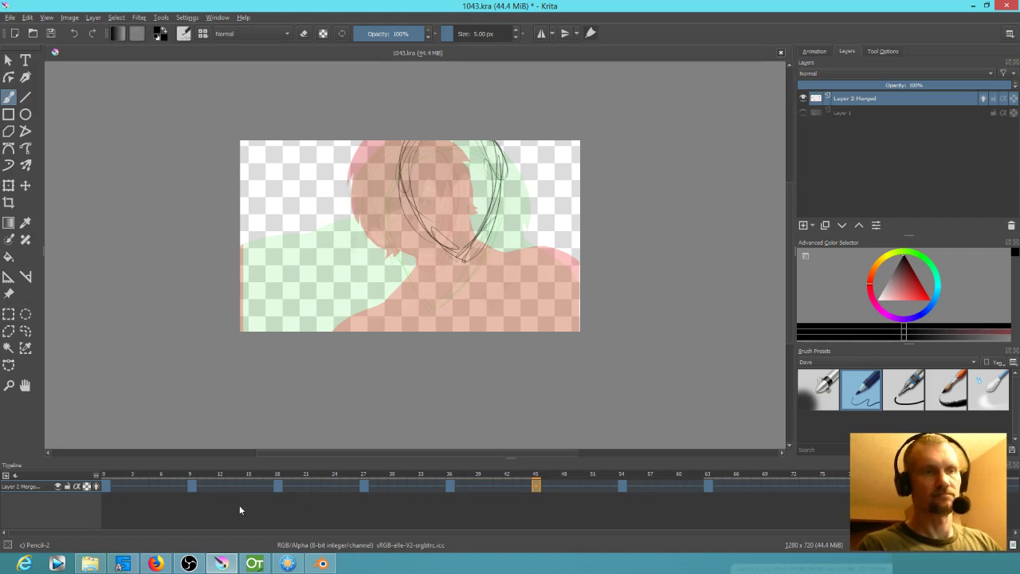
Play the animation from frame 0 to review the rough head motion
click(105, 475)
key(space)
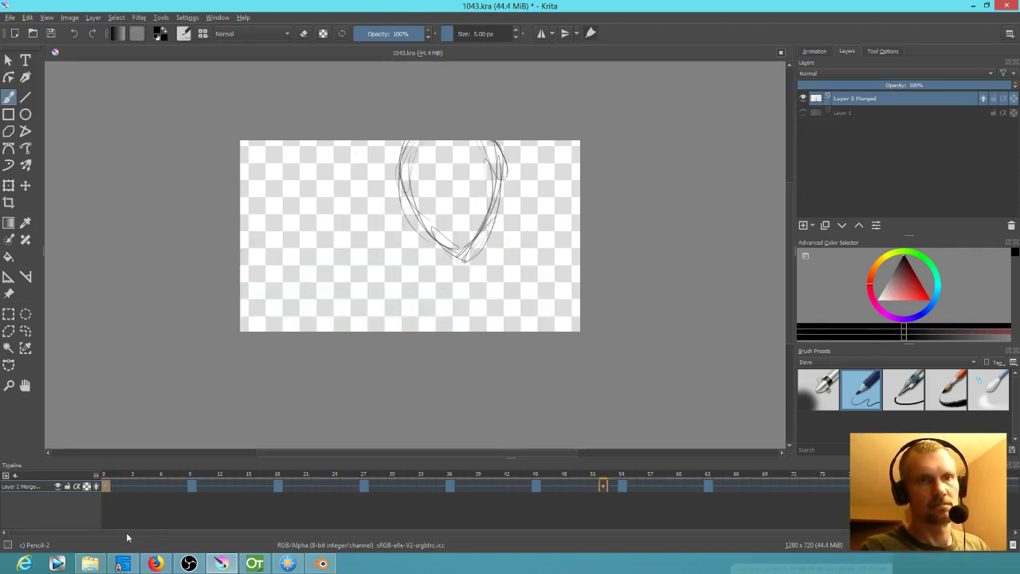
key(space)
Add a blank keyframe at frame 5 and sketch a small rough head between the neighbouring poses
click(146, 486)
click(151, 486)
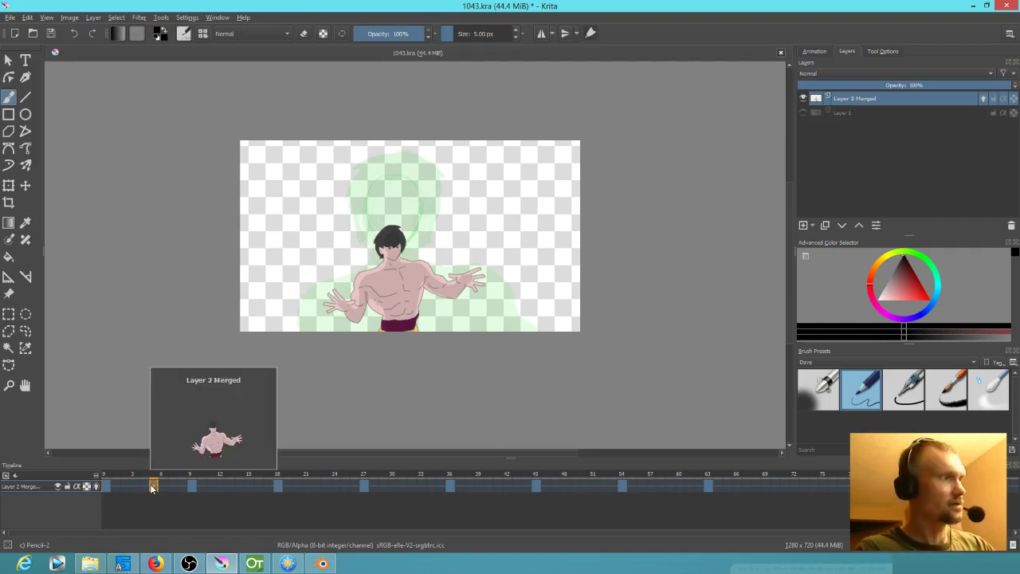
key(Delete)
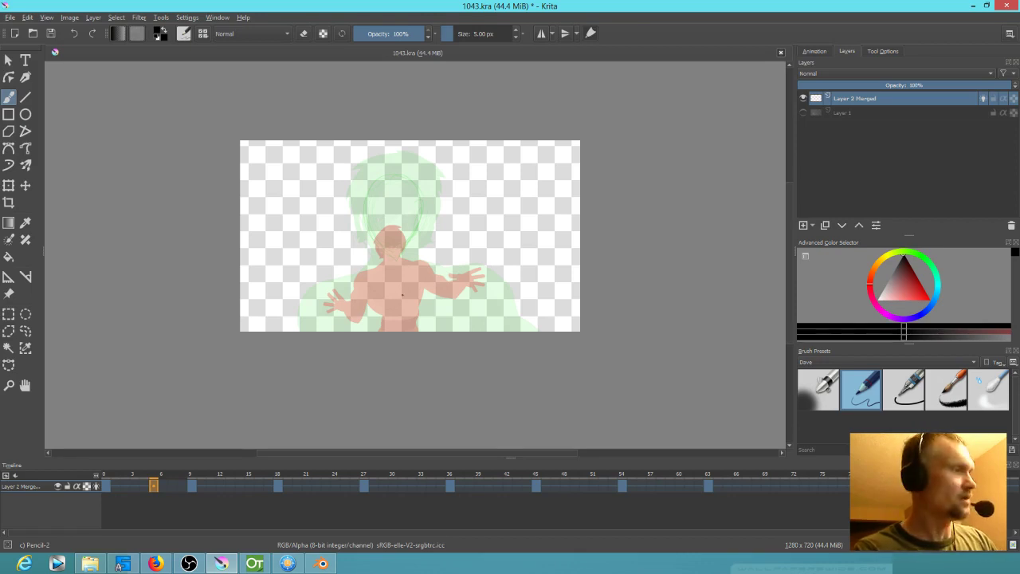
key(Right)
key(Left)
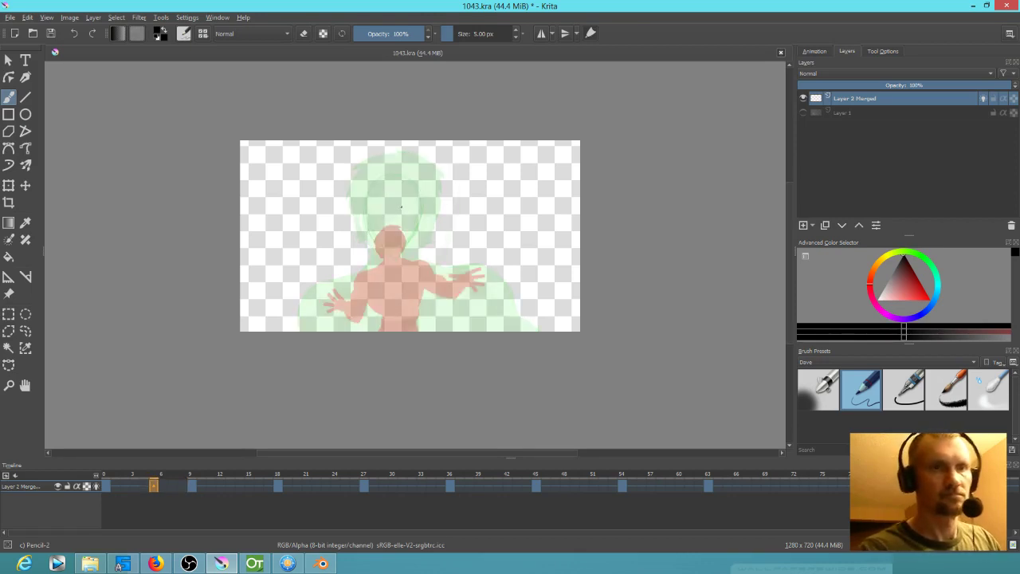
mouse_move(381, 209)
mouse_down()
mouse_move(375, 231)
mouse_move(402, 197)
mouse_move(389, 236)
mouse_move(375, 195)
mouse_move(398, 233)
mouse_move(394, 252)
mouse_move(386, 249)
mouse_move(394, 255)
mouse_up()
mouse_move(416, 228)
mouse_down()
mouse_move(396, 246)
mouse_move(419, 215)
mouse_up()
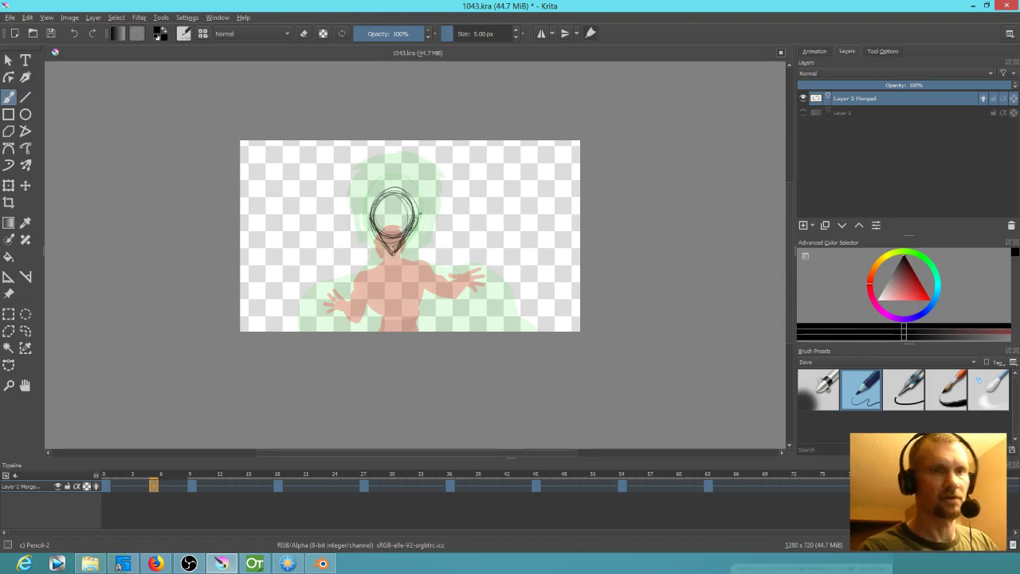
Add a blank keyframe at frame 14 and sketch a head with a round cranium and pointed chin over the onion skins
key(alt+.)
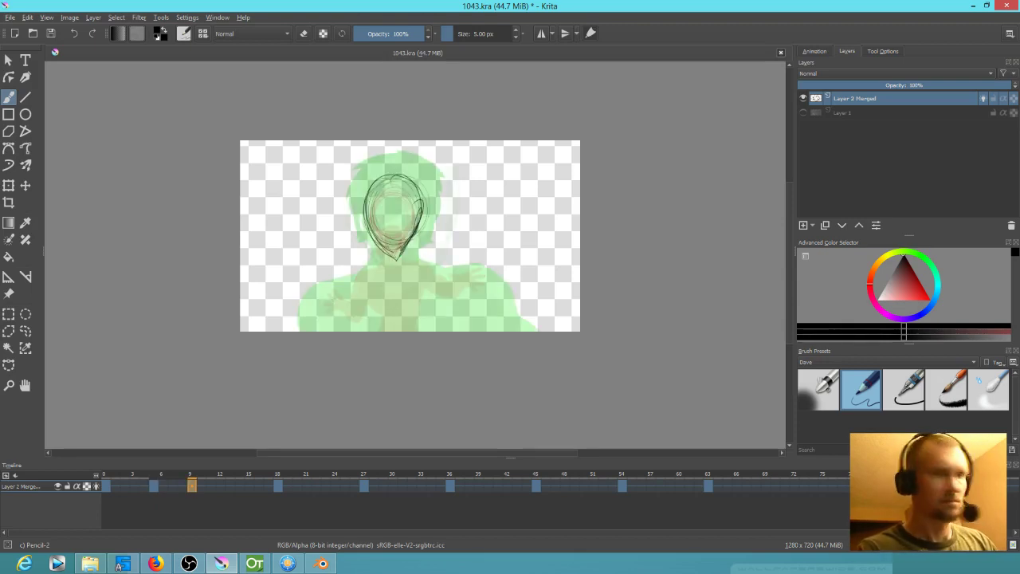
click(233, 486)
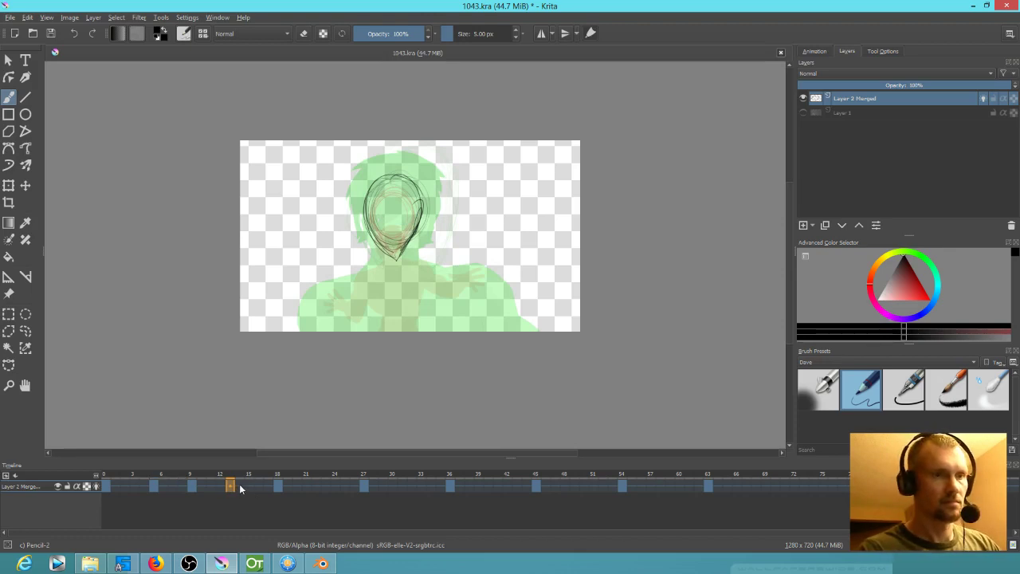
click(244, 486)
mouse_move(403, 164)
mouse_down()
mouse_move(425, 180)
mouse_move(425, 213)
mouse_move(386, 229)
mouse_move(360, 192)
mouse_move(403, 259)
mouse_move(425, 227)
mouse_move(408, 254)
mouse_up()
drag(362, 219, 399, 260)
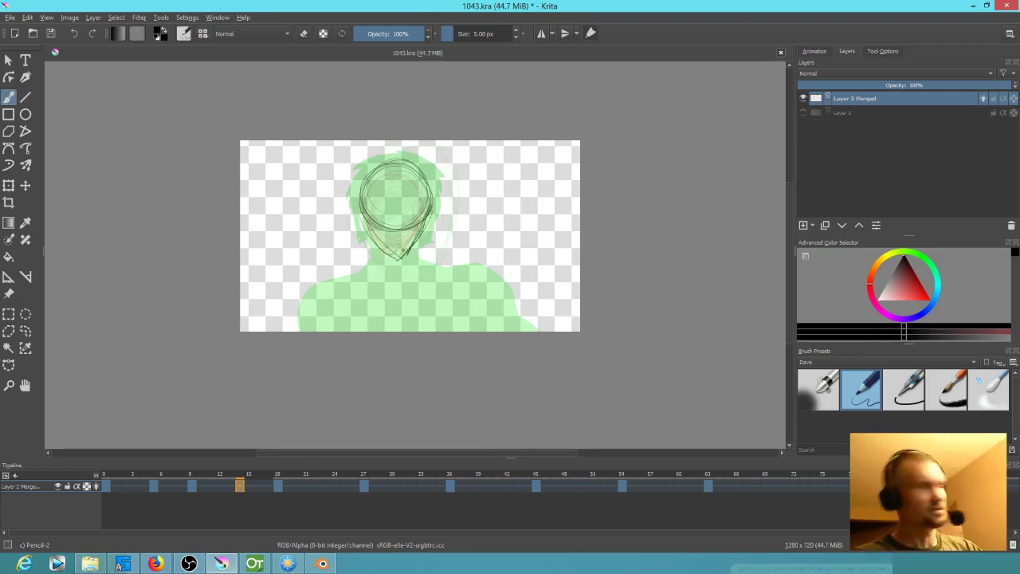
Add a blank keyframe at frame 23, sketch the in-between head, and flip through neighbouring keyframes to compare its position
click(323, 486)
key(Delete)
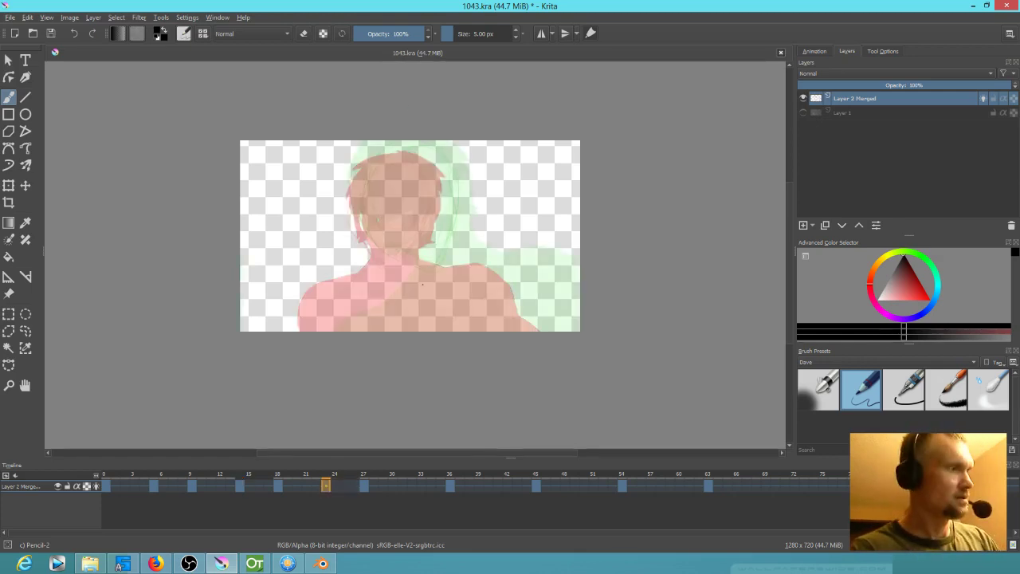
key(period)
key(comma)
key(comma)
key(period)
key(comma)
key(period)
mouse_move(373, 184)
mouse_down()
mouse_move(372, 212)
mouse_move(411, 266)
mouse_move(446, 161)
mouse_move(382, 153)
mouse_move(370, 228)
mouse_move(403, 271)
mouse_move(452, 231)
mouse_move(439, 159)
mouse_move(371, 239)
mouse_move(444, 237)
mouse_move(454, 202)
mouse_move(439, 164)
mouse_move(399, 147)
mouse_move(371, 239)
mouse_move(404, 270)
mouse_move(459, 196)
mouse_up()
key(period)
key(comma)
key(period)
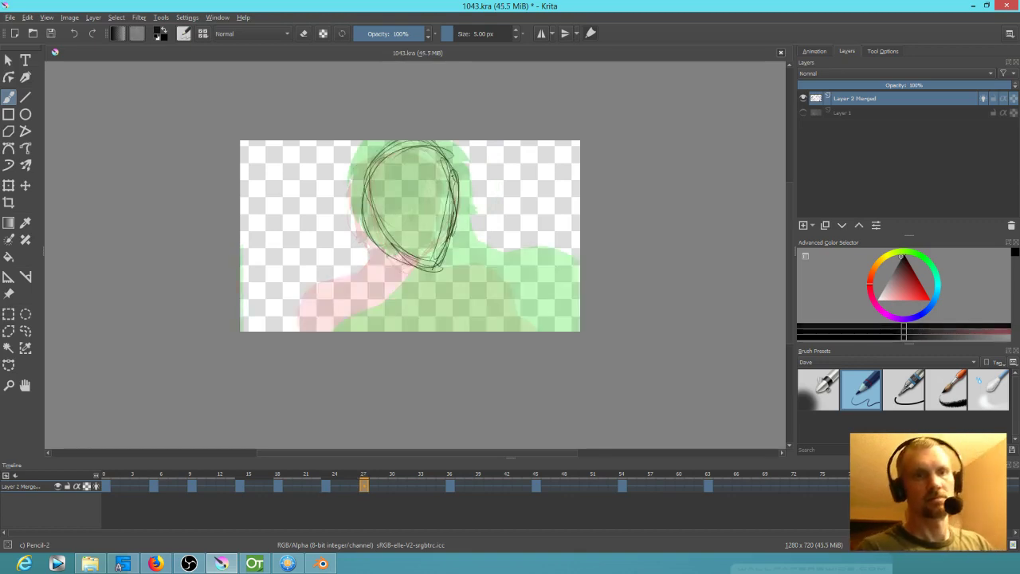
Add a blank keyframe at frame 31, compare it with adjacent keyframes, and sketch the in-between head with rough contour strokes
click(402, 485)
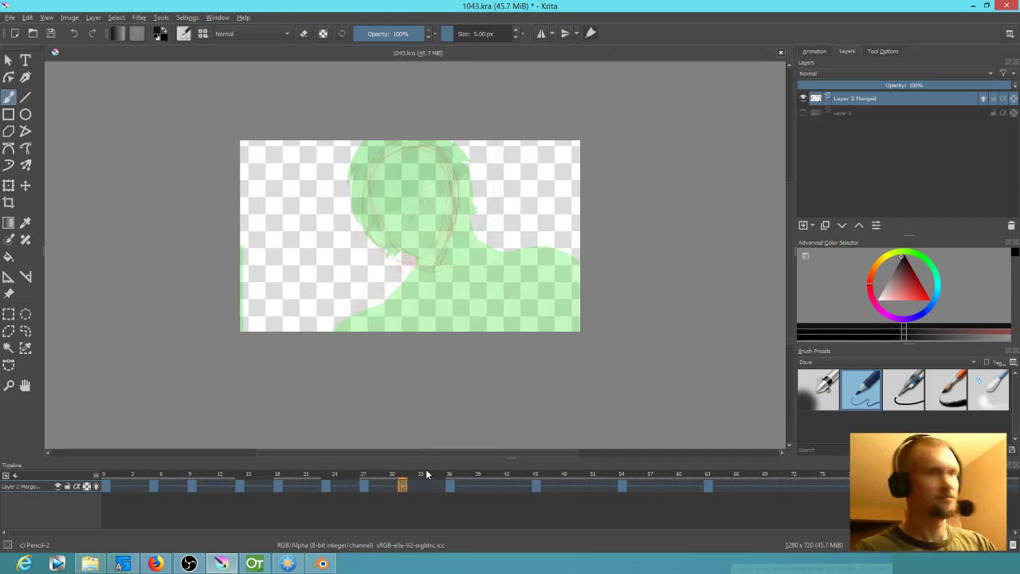
key(comma)
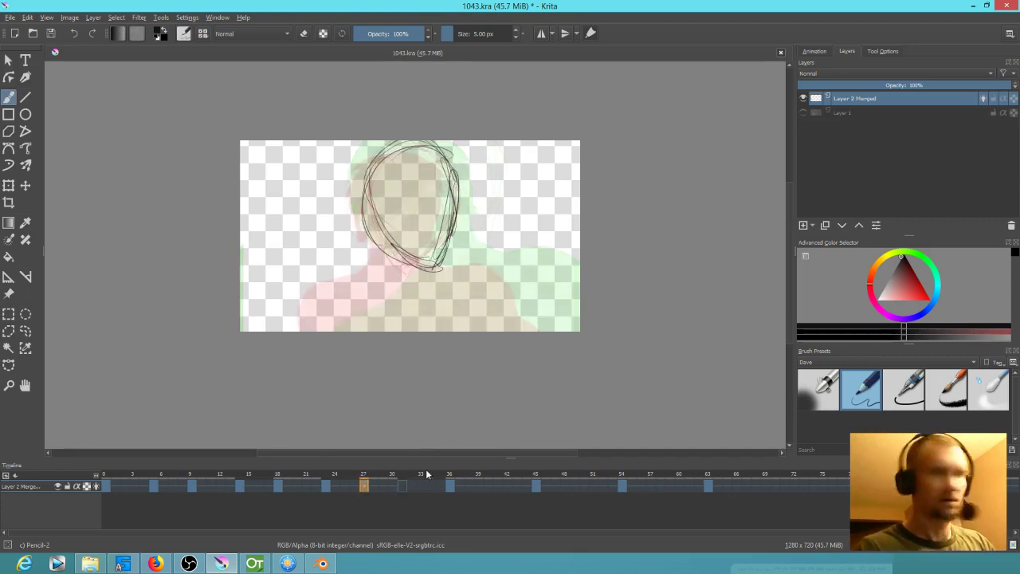
key(period)
key(period)
key(comma)
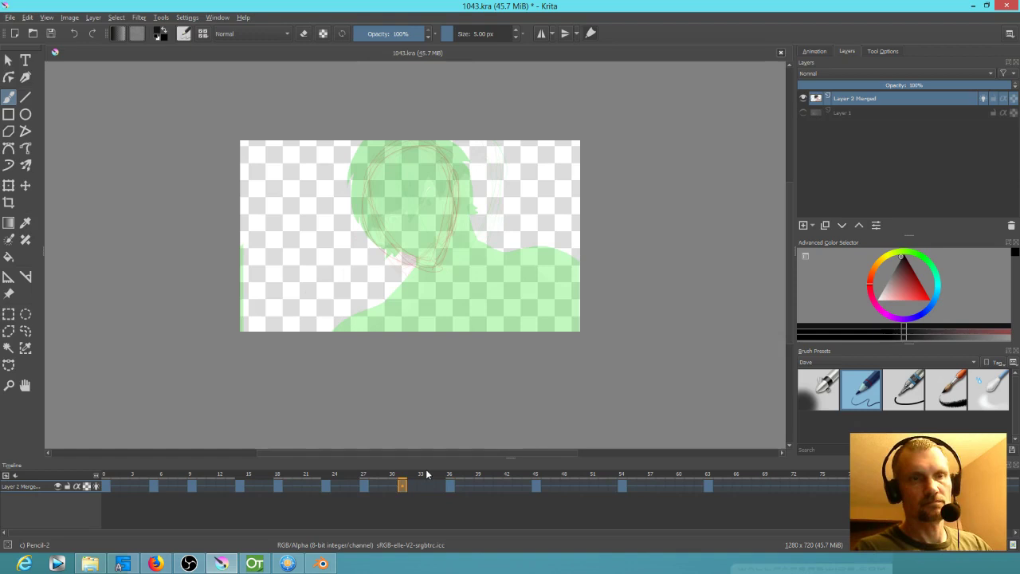
key(comma)
key(period)
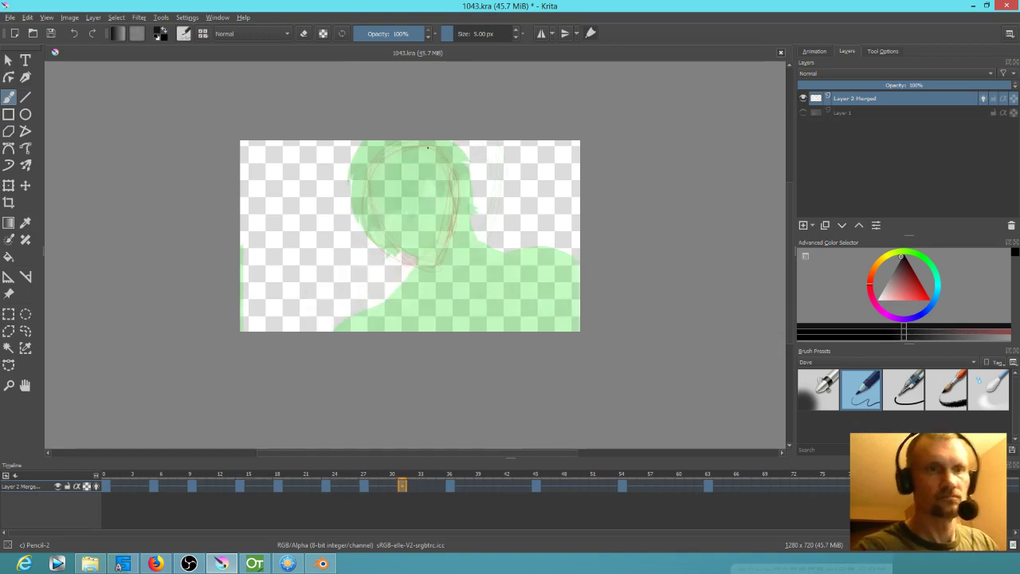
mouse_move(376, 142)
mouse_down()
mouse_move(370, 204)
mouse_move(371, 175)
mouse_move(422, 260)
mouse_move(410, 251)
mouse_move(439, 267)
mouse_move(467, 233)
mouse_up()
drag(443, 263, 474, 178)
drag(459, 240, 468, 140)
drag(472, 185, 456, 141)
mouse_move(389, 199)
mouse_down()
mouse_move(401, 113)
mouse_move(404, 244)
mouse_move(444, 271)
mouse_move(469, 142)
mouse_move(477, 185)
mouse_up()
Check the poses around frames 40 and 45 against their neighbouring keyframes
click(493, 487)
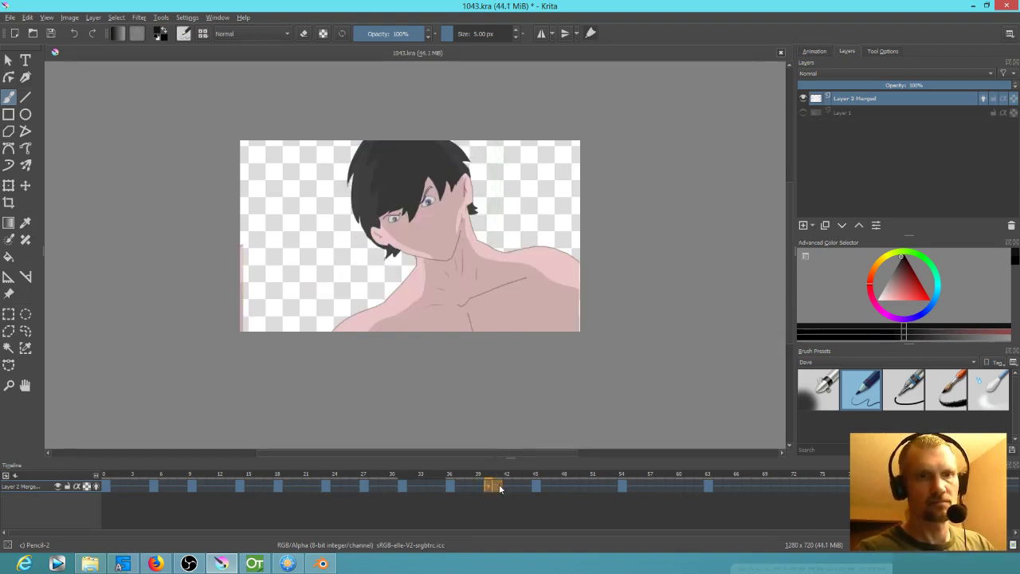
click(539, 489)
key(Right)
key(Left)
key(Left)
key(alt+.)
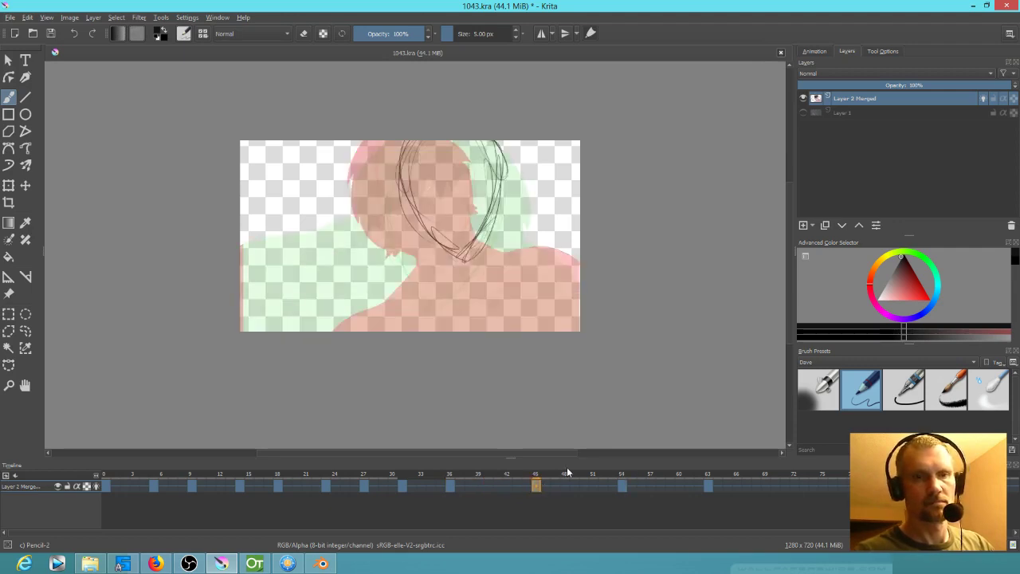
key(alt+.)
Add a blank keyframe at frame 50, flip between neighbouring keyframes, and sketch the in-between head over the onion skins
click(587, 487)
key(alt+.)
click(586, 488)
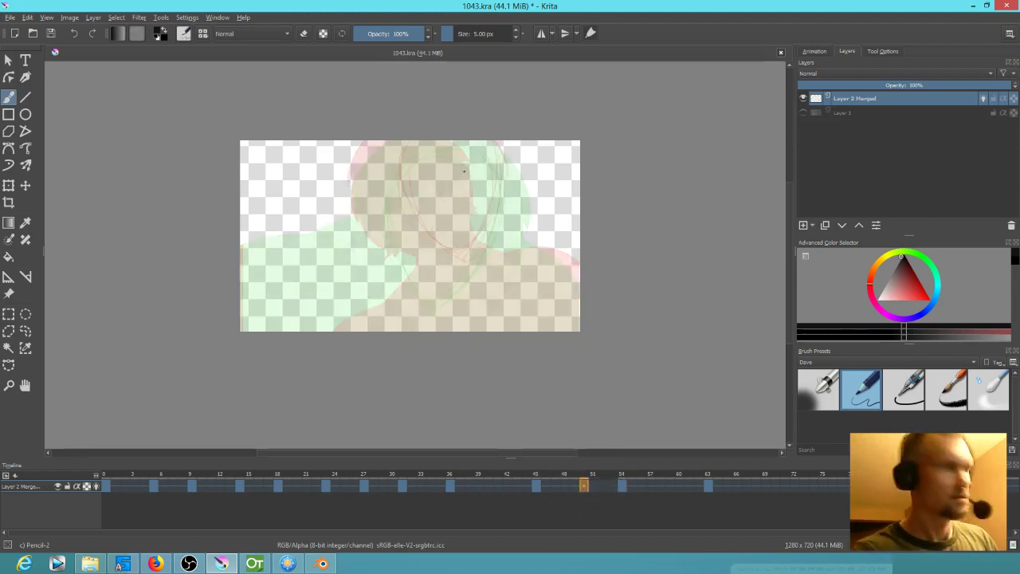
key(alt+)
key(alt+.)
key(alt+.)
key(alt+)
key(alt+)
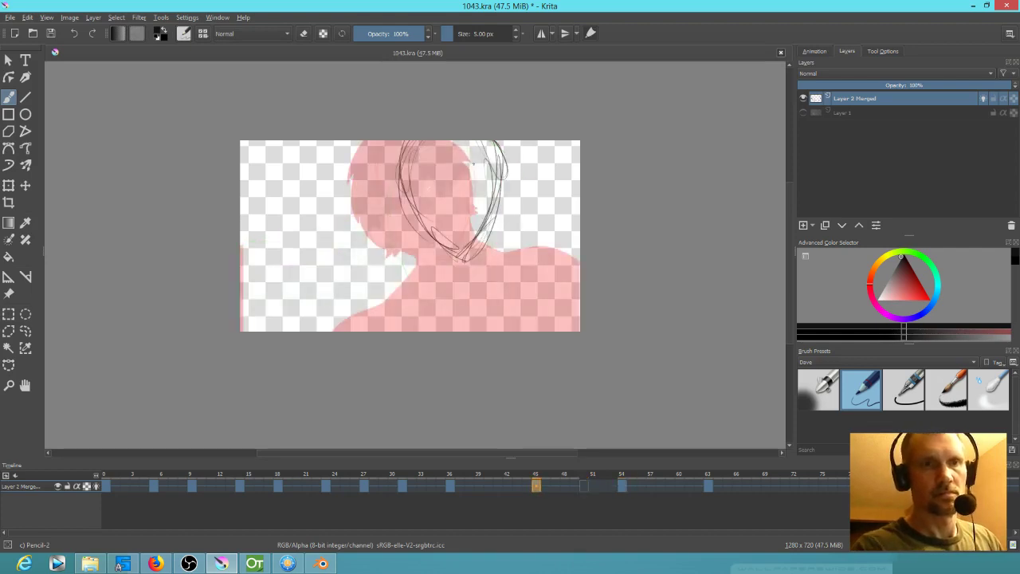
key(alt+.)
key(alt+.)
key(alt+)
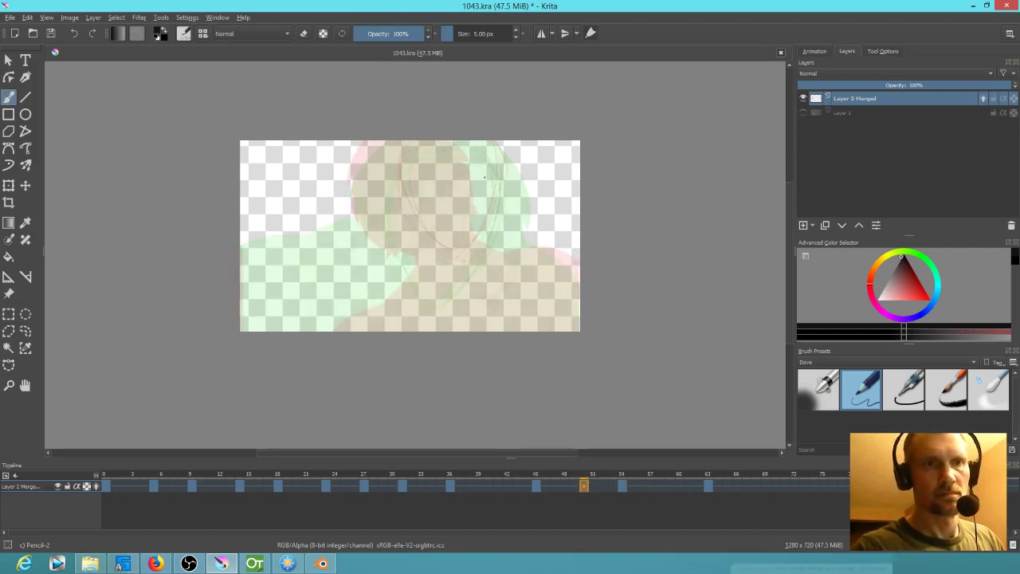
mouse_move(479, 232)
mouse_down()
mouse_move(451, 148)
mouse_move(421, 163)
mouse_move(415, 241)
mouse_move(438, 275)
mouse_up()
mouse_move(409, 207)
mouse_down()
mouse_move(448, 300)
mouse_move(497, 249)
mouse_move(500, 156)
mouse_move(410, 183)
mouse_move(444, 295)
mouse_move(513, 224)
mouse_move(478, 146)
mouse_move(405, 206)
mouse_up()
Add a blank keyframe at frame 58 and sketch a large round head with a pointed chin over the onion-skinned pose
click(676, 479)
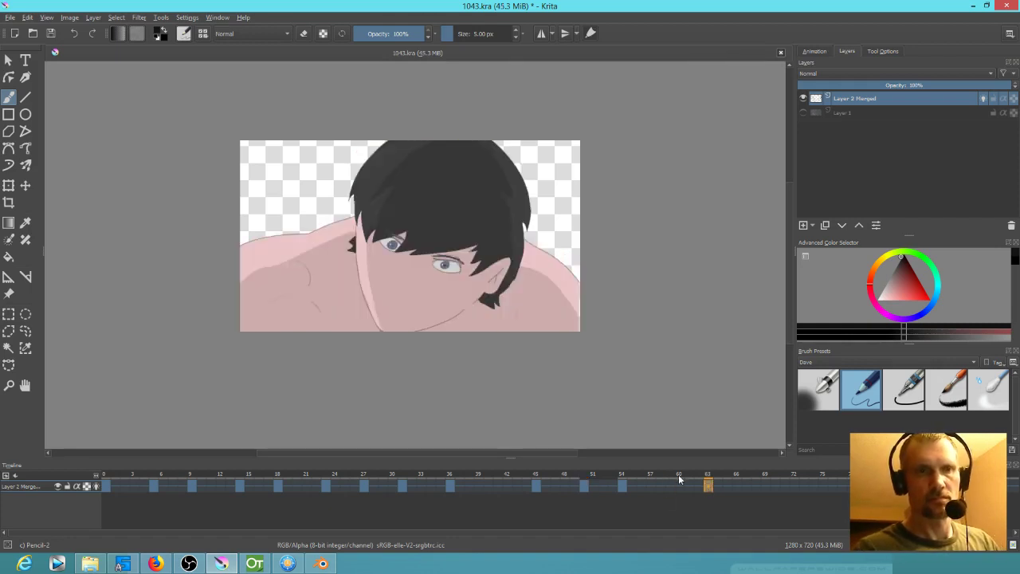
click(660, 482)
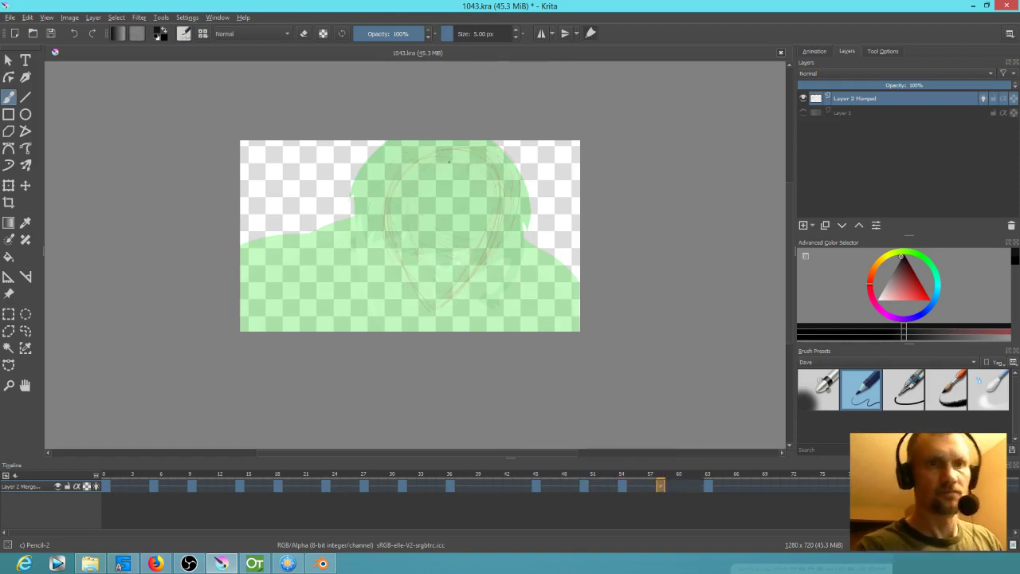
mouse_move(470, 143)
mouse_down()
mouse_move(399, 244)
mouse_move(408, 147)
mouse_move(479, 159)
mouse_move(382, 199)
mouse_move(422, 312)
mouse_move(458, 289)
mouse_move(488, 182)
mouse_move(467, 145)
mouse_move(404, 279)
mouse_move(475, 260)
mouse_up()
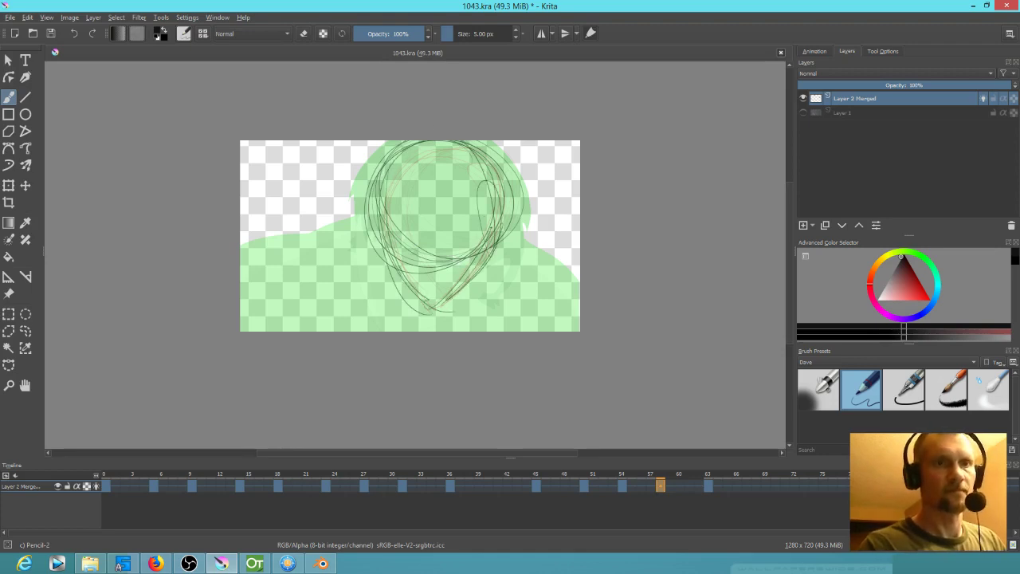
Flip back through the keyframes to frame 36 to check how the head sketches flow
key(period)
key(comma)
key(comma)
key(comma)
key(comma)
key(comma)
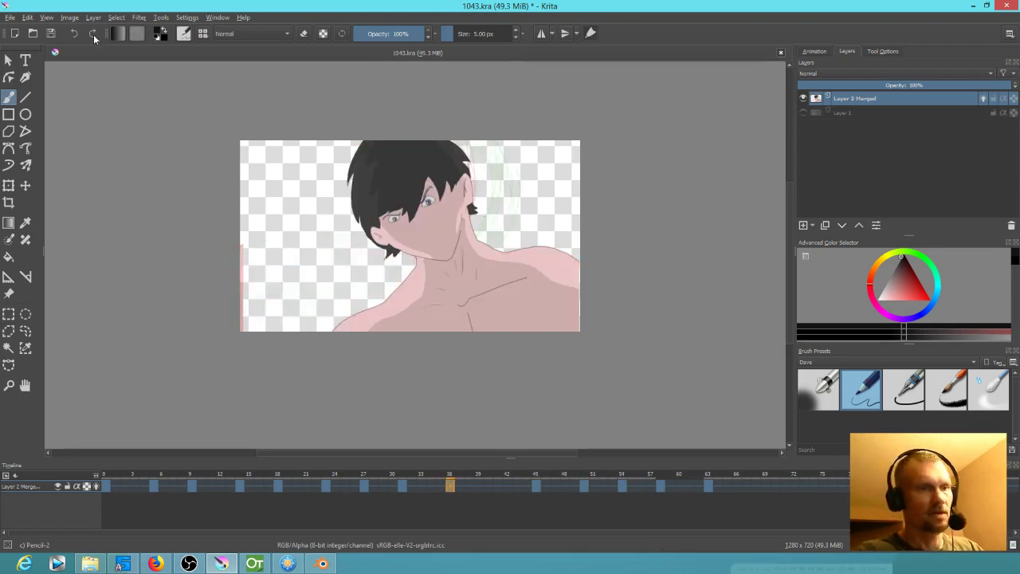
Return to frame 0, save the document, and play the animation
click(105, 487)
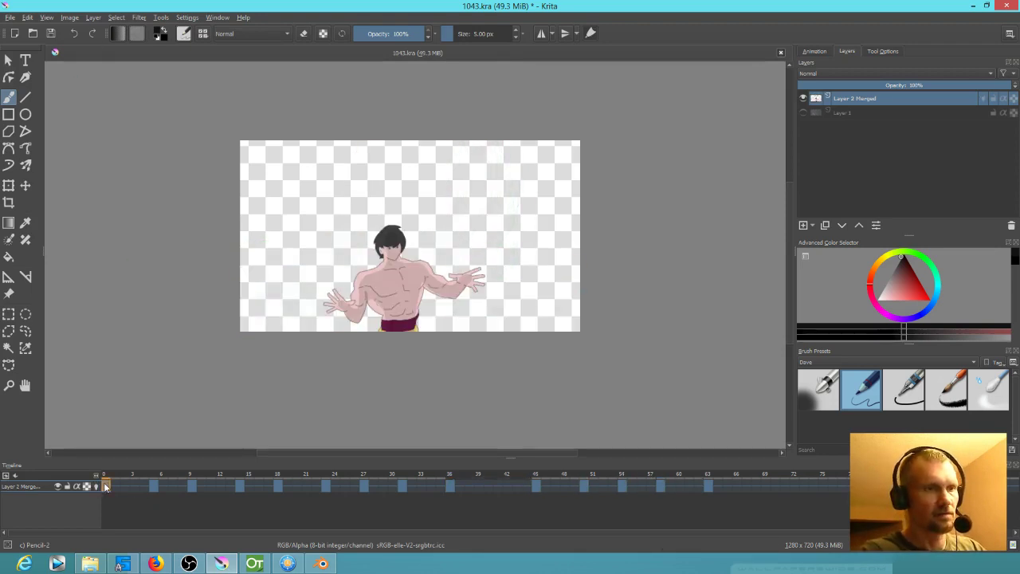
click(51, 33)
key(space)
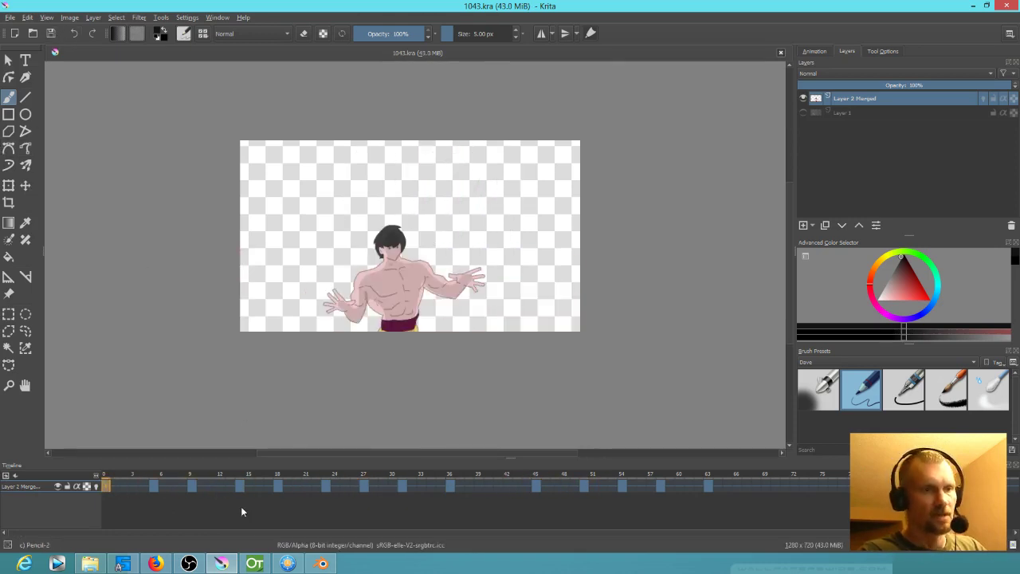
Shift the keyframes from frame 5 onward one frame earlier and sketch an in-between head on a new blank keyframe at frame 2
click(126, 486)
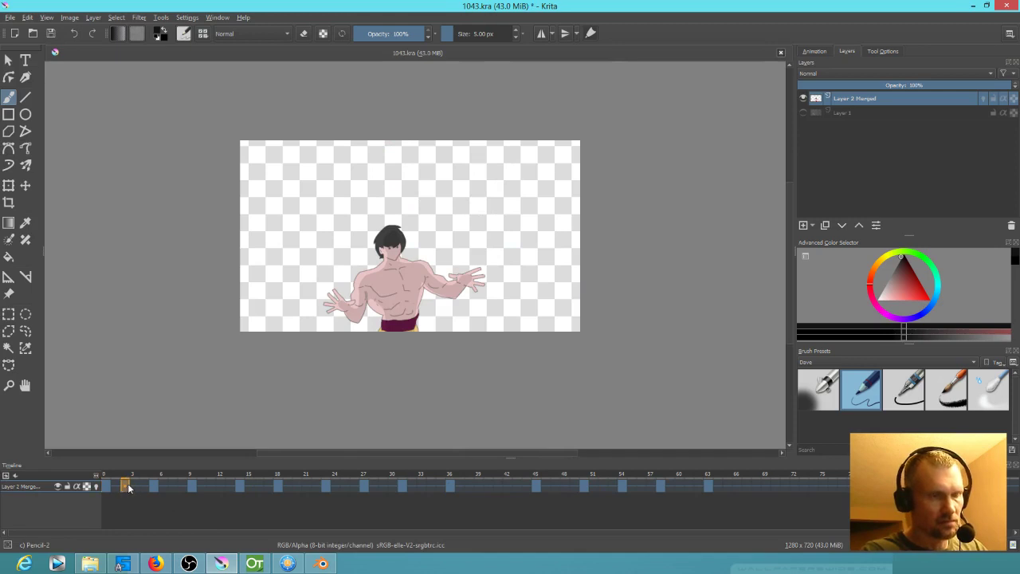
click(134, 488)
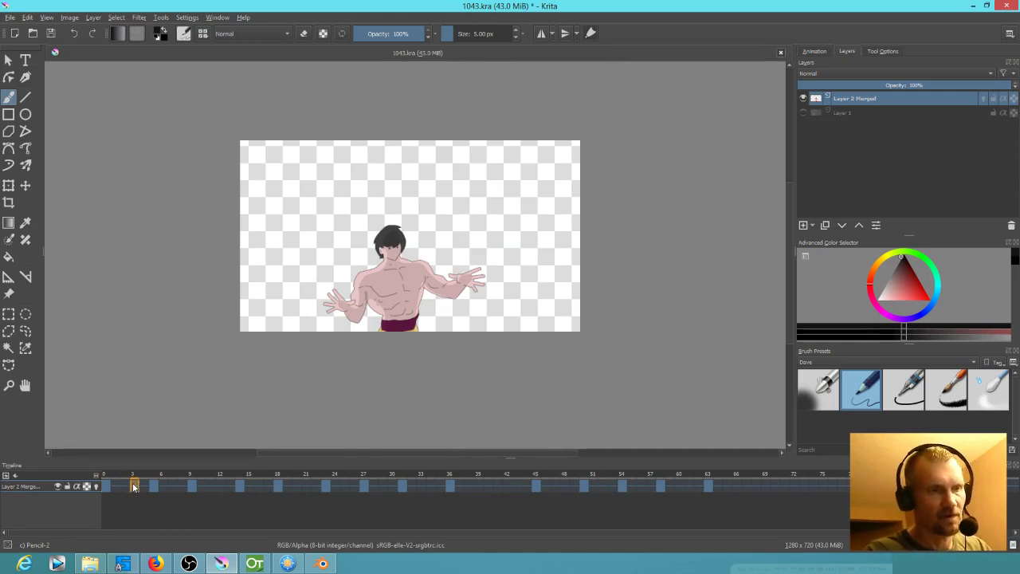
click(174, 488)
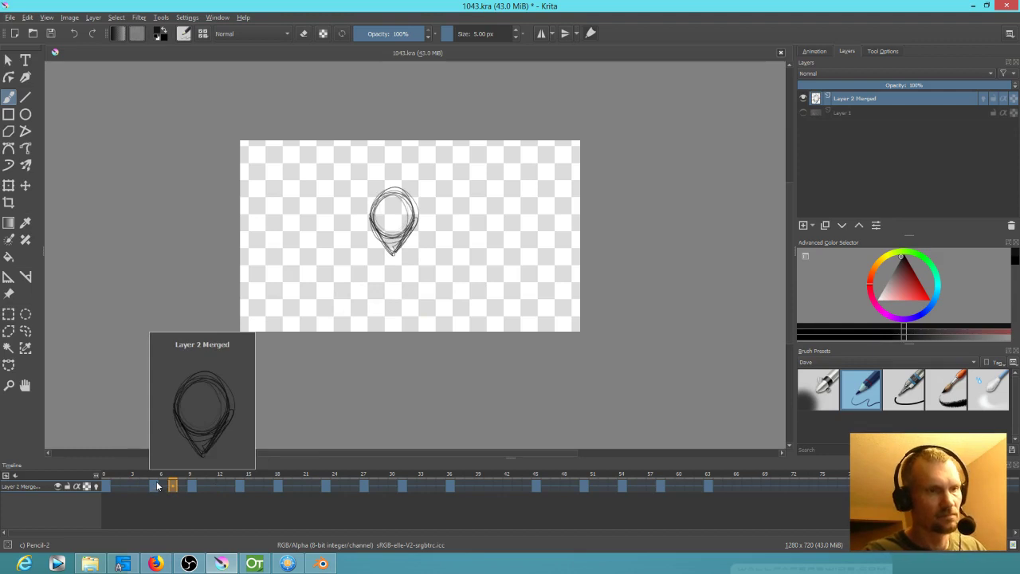
drag(153, 485, 127, 488)
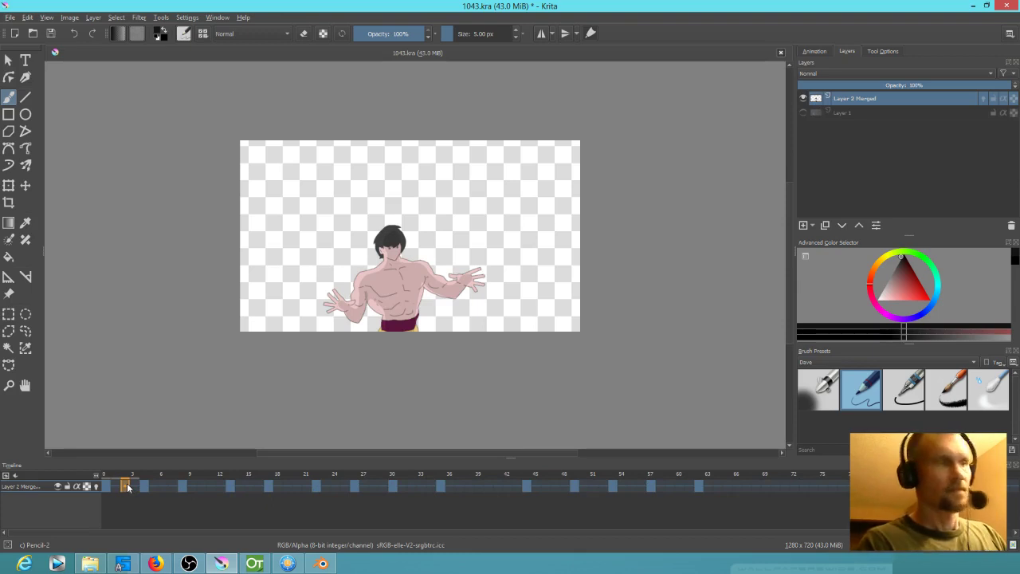
key(Delete)
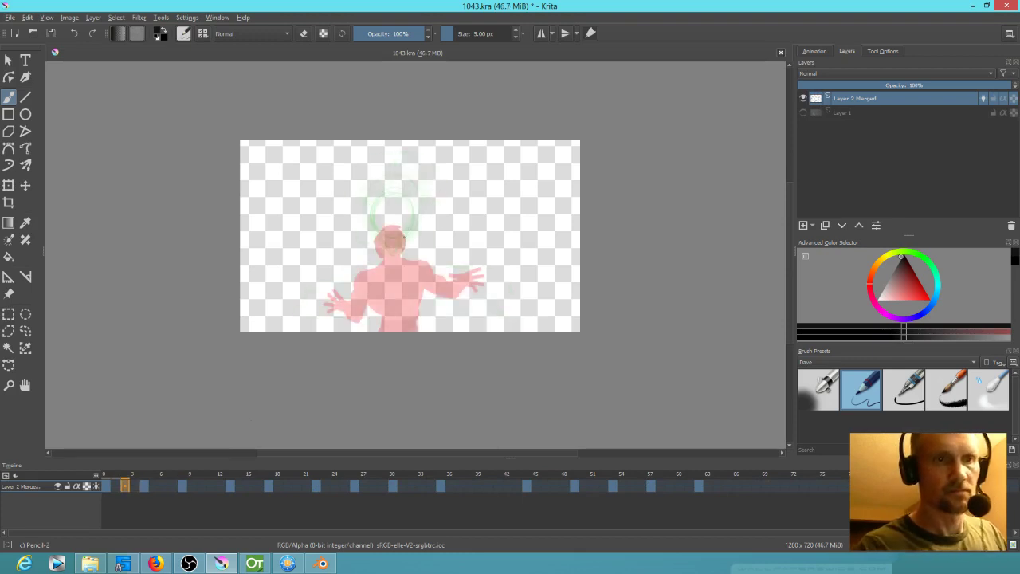
mouse_move(400, 216)
mouse_down()
mouse_move(375, 231)
mouse_move(408, 220)
mouse_move(382, 214)
mouse_move(377, 241)
mouse_up()
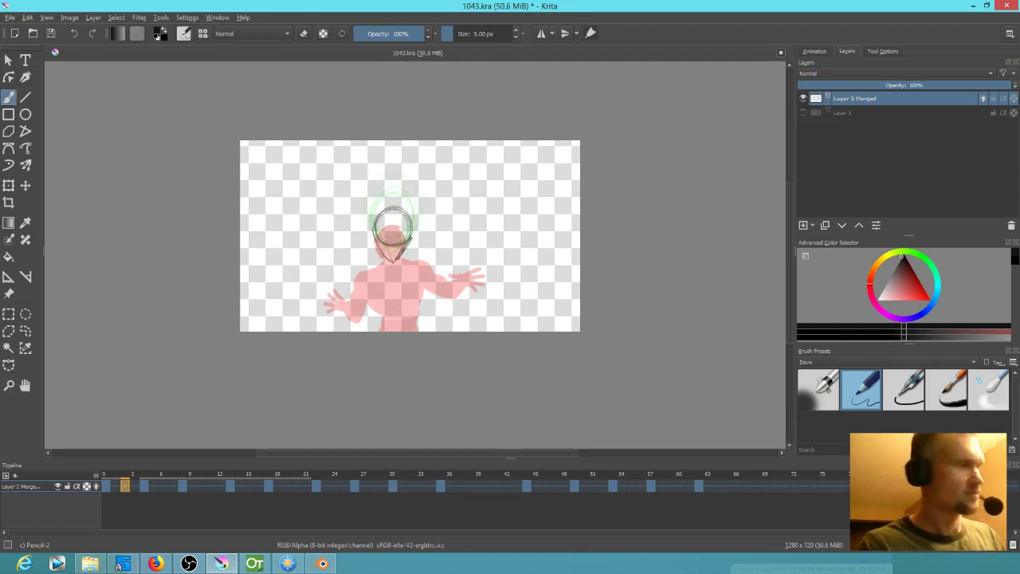
Add a blank keyframe at frame 6, flip between its neighbours, and sketch the in-between head with a pointed chin over the onion skins
key(Right)
key(Right)
key(Right)
key(Right)
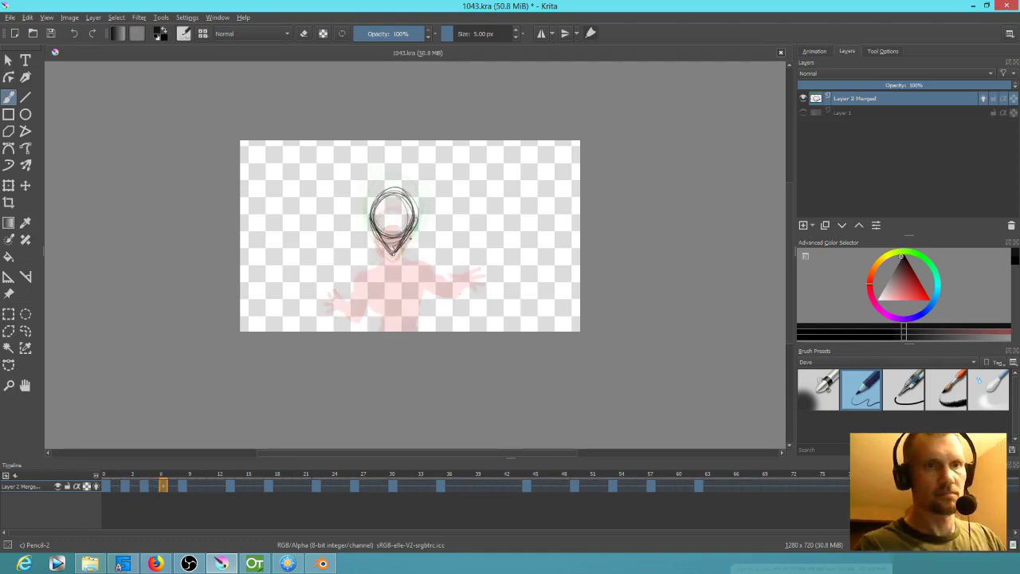
key(Delete)
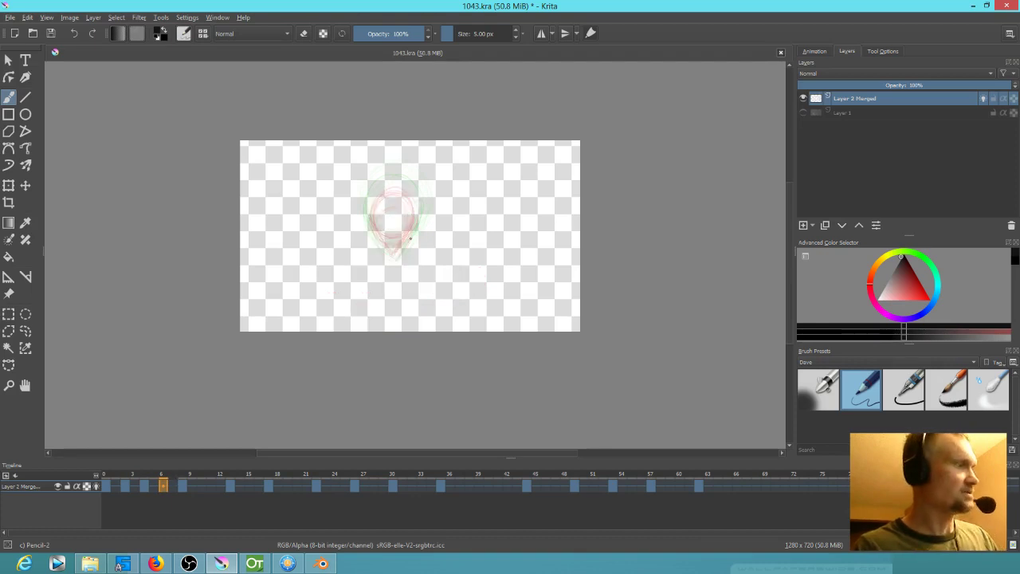
key(Left)
key(Right)
key(Right)
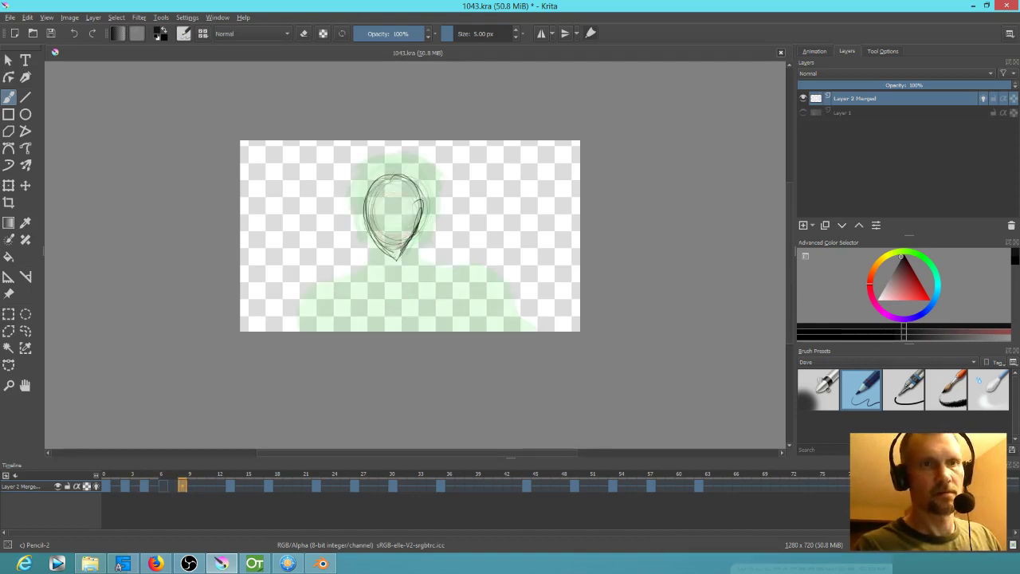
key(Left)
key(Left)
key(Right)
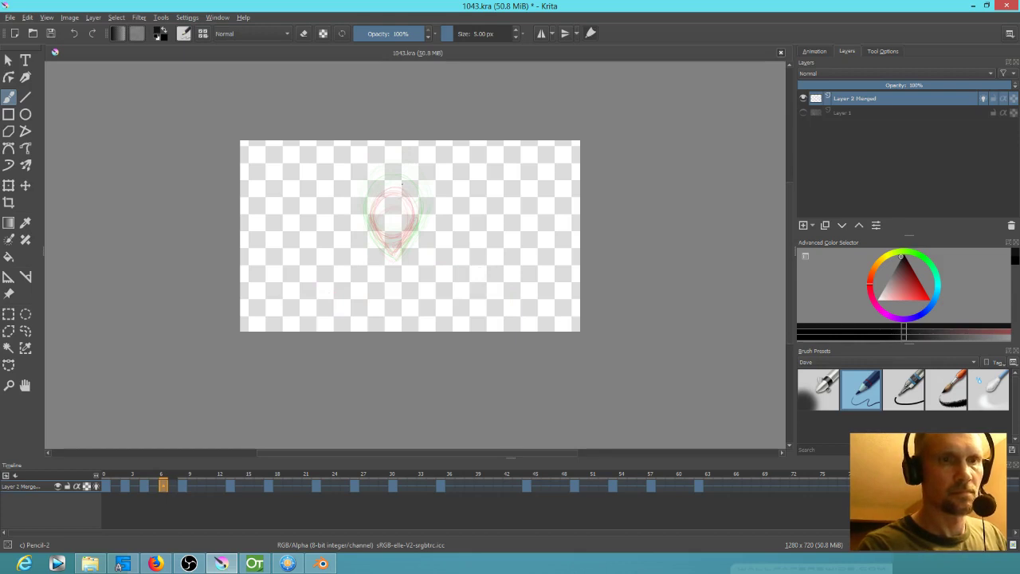
mouse_move(420, 211)
mouse_down()
mouse_move(371, 223)
mouse_move(392, 188)
mouse_move(398, 256)
mouse_up()
mouse_move(369, 214)
mouse_down()
mouse_move(397, 256)
mouse_move(417, 228)
mouse_move(402, 188)
mouse_up()
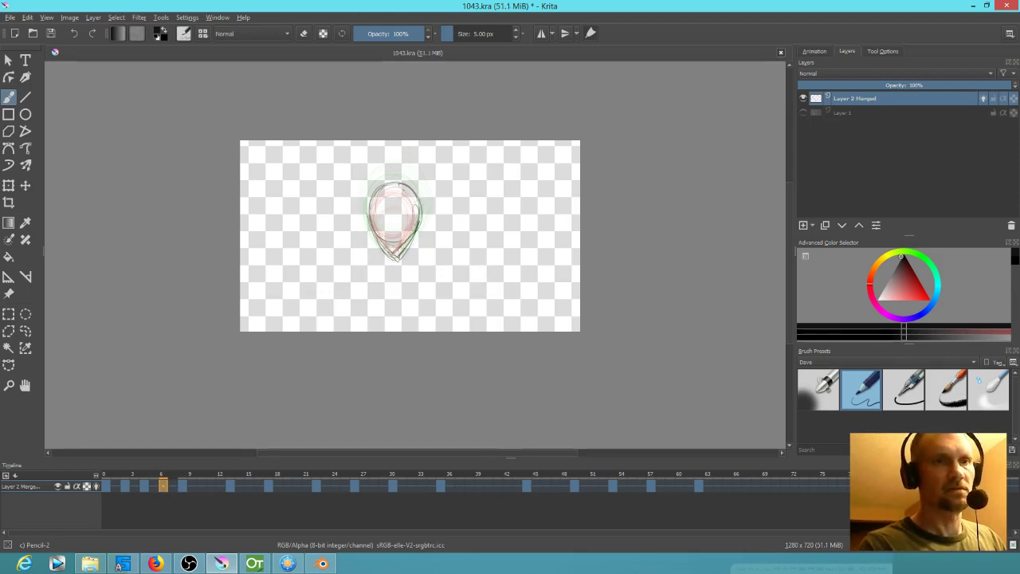
Shift the keyframes from frame 13 onward one frame later, so that the block starts at frame 14
key(Right)
key(Right)
key(Right)
key(Right)
key(Right)
key(Right)
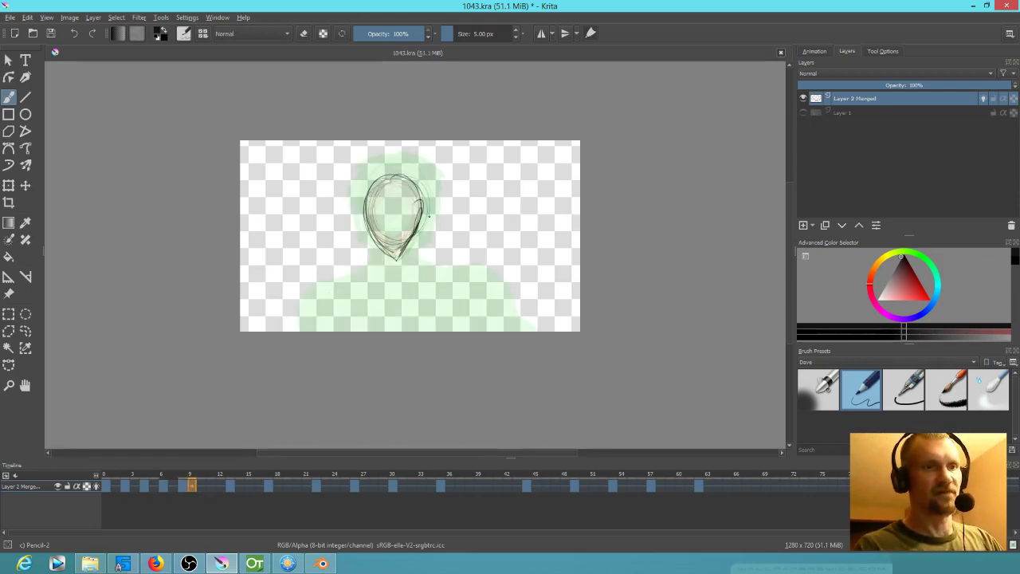
key(period)
key(comma)
key(comma)
key(comma)
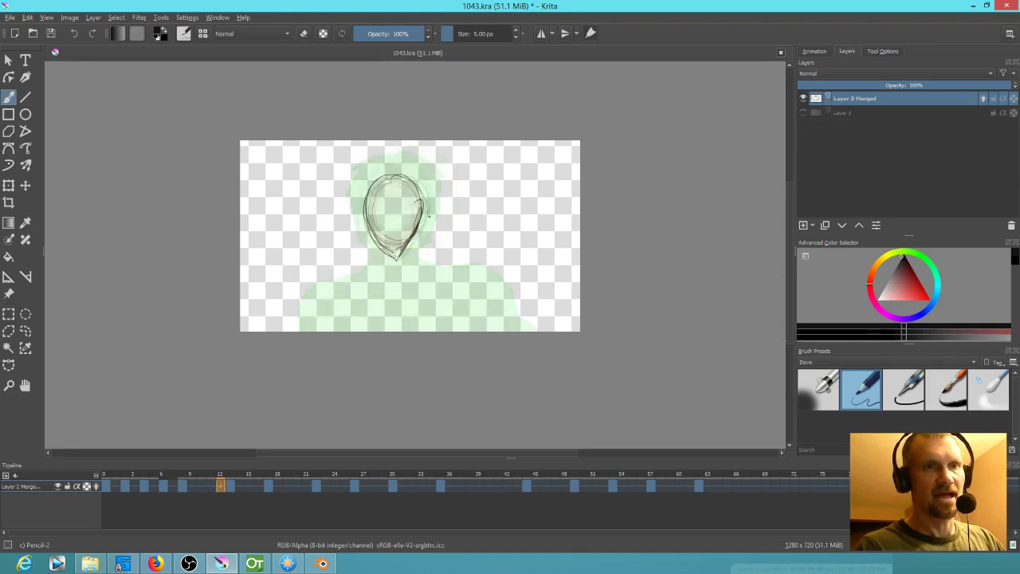
key(period)
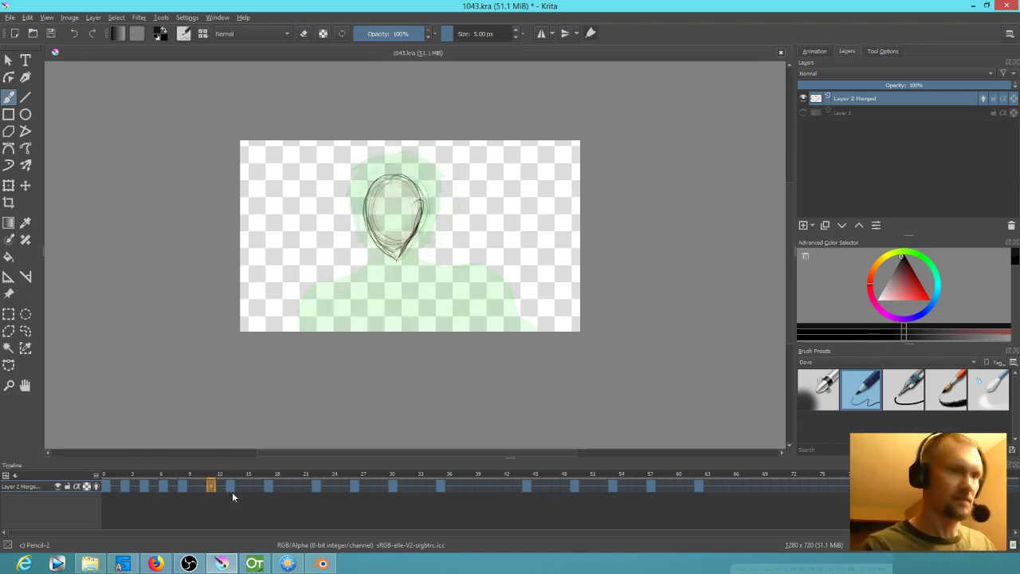
drag(230, 489, 238, 489)
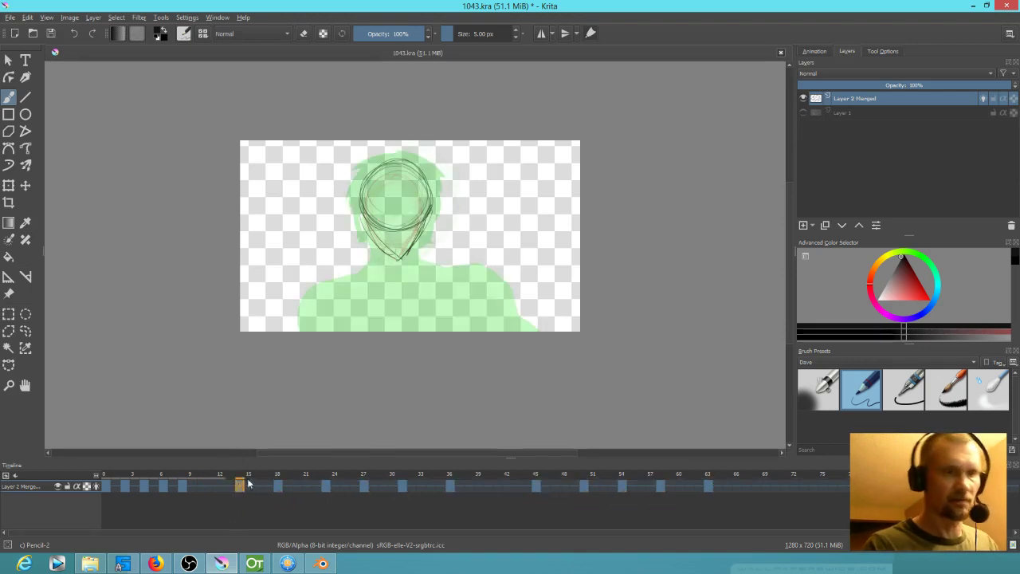
Add a blank keyframe at frame 11, compare it with its neighbours, and sketch a round in-between head with a pointed chin
click(212, 486)
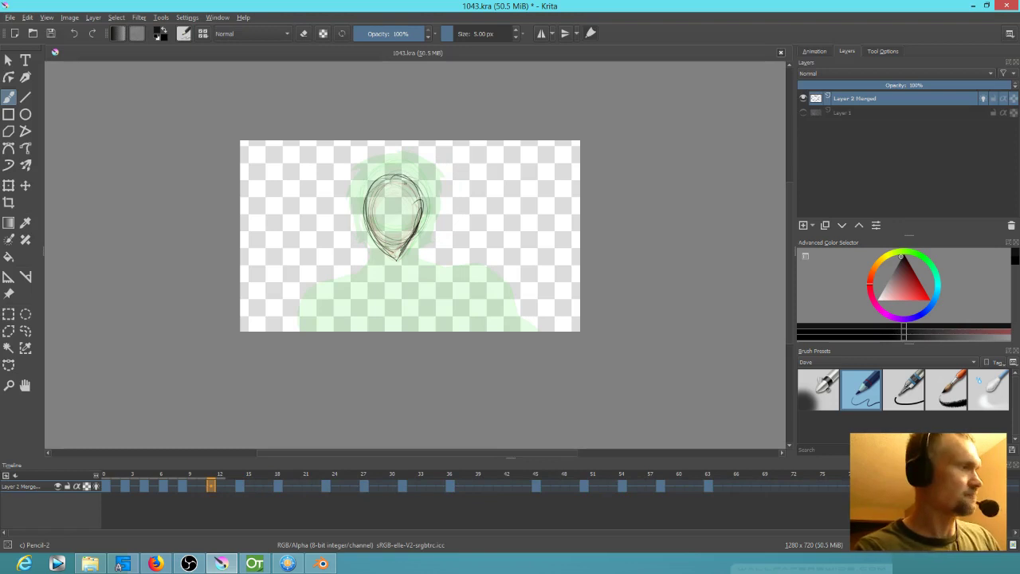
click(239, 487)
mouse_move(239, 486)
mouse_down()
mouse_move(164, 485)
mouse_move(183, 485)
mouse_up()
key(Right)
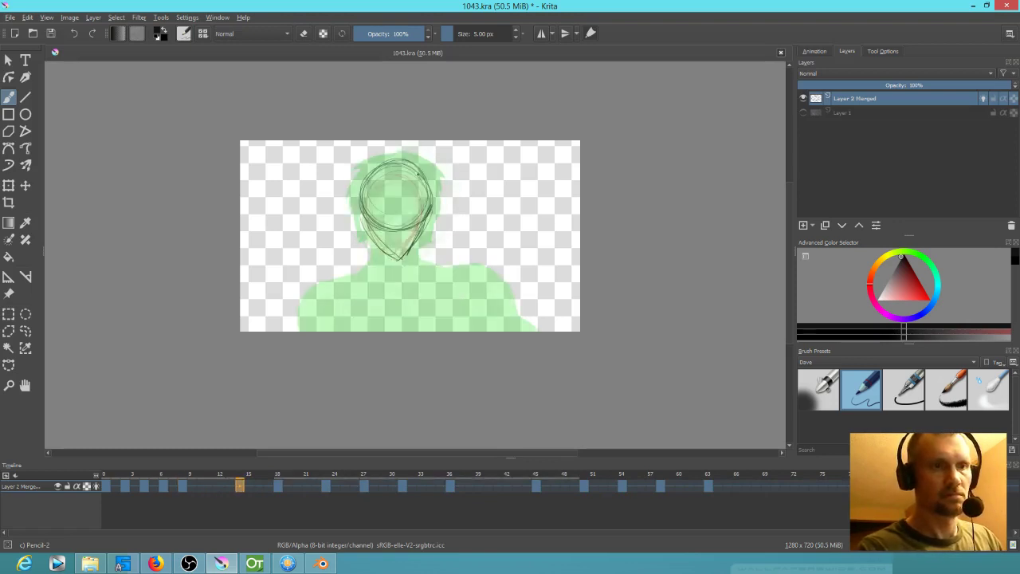
click(211, 487)
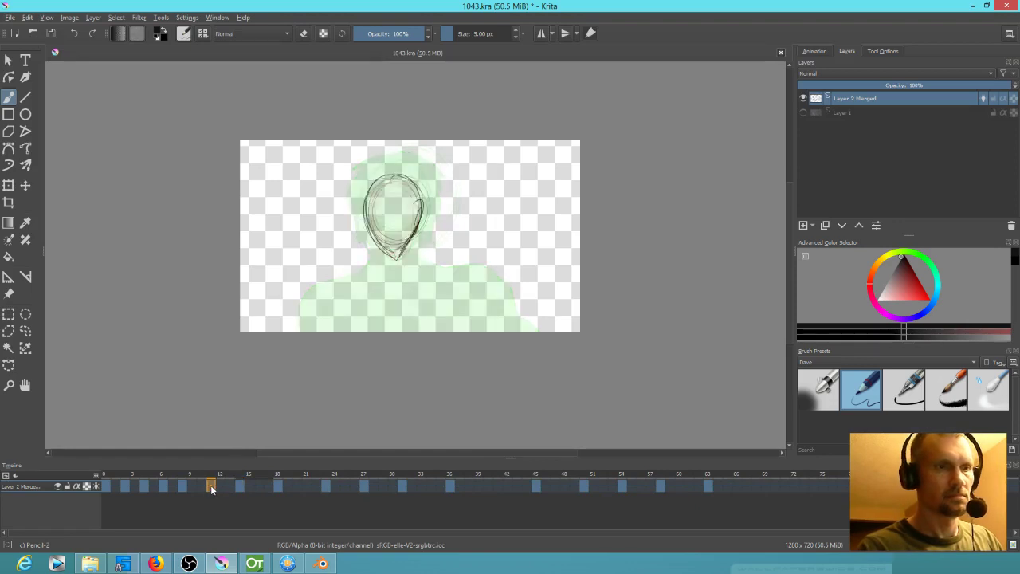
click(213, 487)
key(Left)
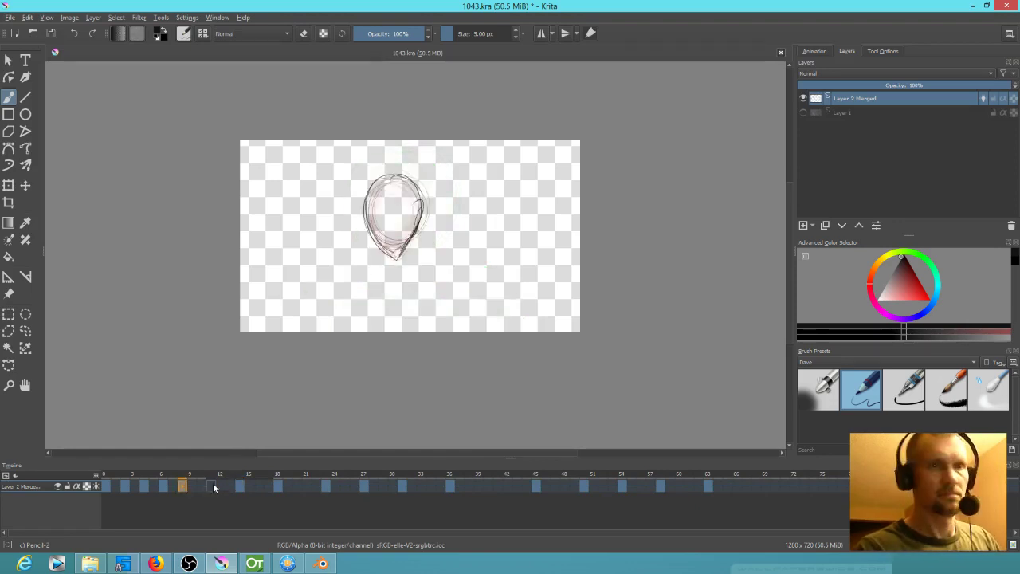
key(Right)
key(Right)
key(Left)
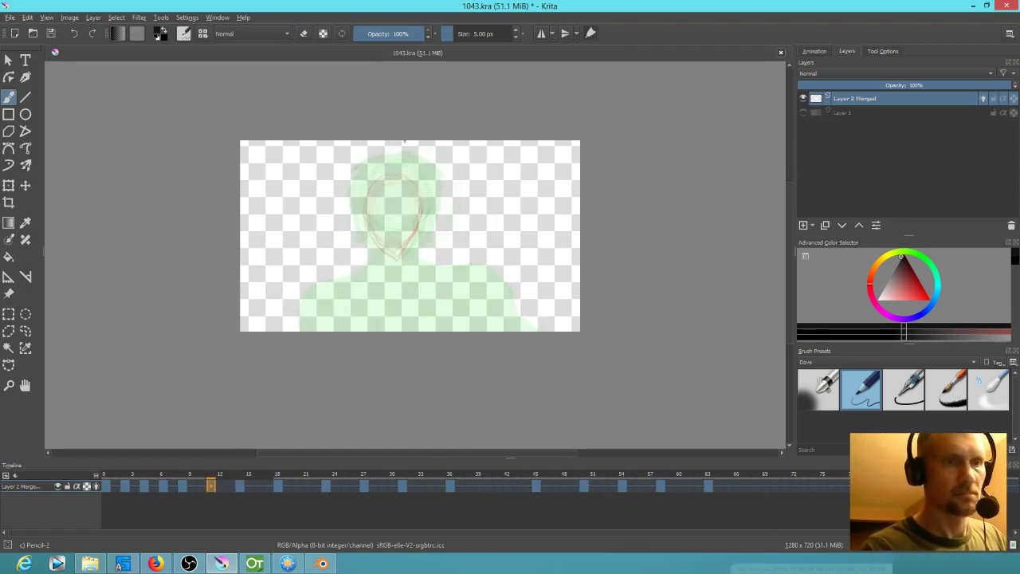
mouse_move(424, 189)
mouse_down()
mouse_move(381, 170)
mouse_move(377, 232)
mouse_move(394, 233)
mouse_move(398, 259)
mouse_move(381, 177)
mouse_move(373, 243)
mouse_move(421, 222)
mouse_move(416, 181)
mouse_up()
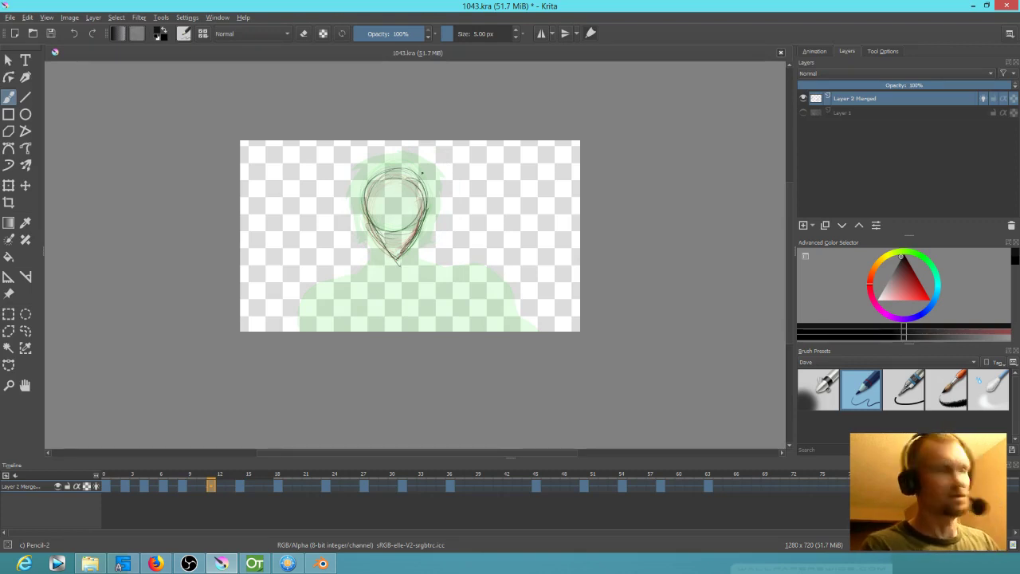
Flip forward through the keyframes around frame 18 and play the animation from frame 21
key(period)
key(period)
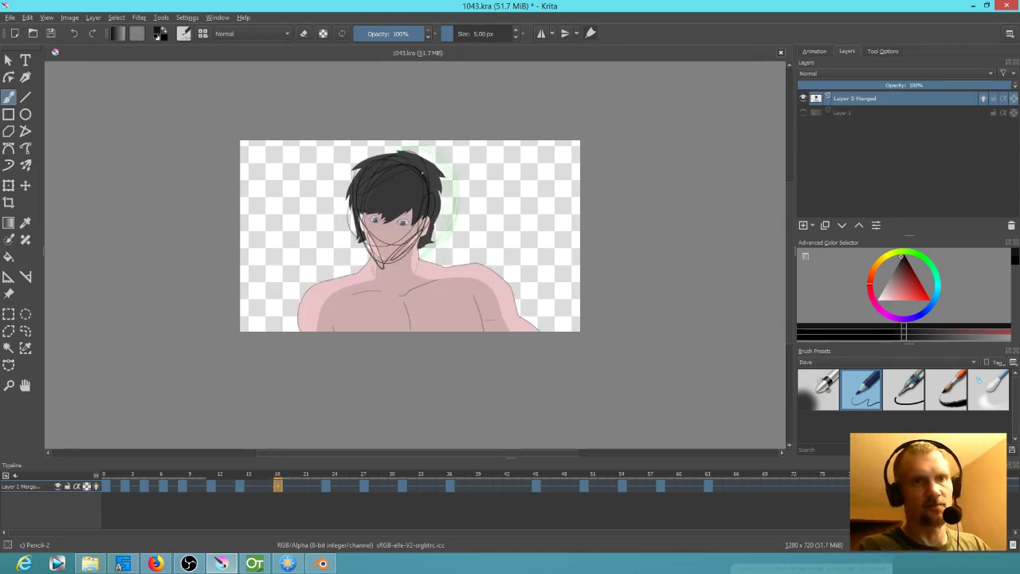
key(period)
key(comma)
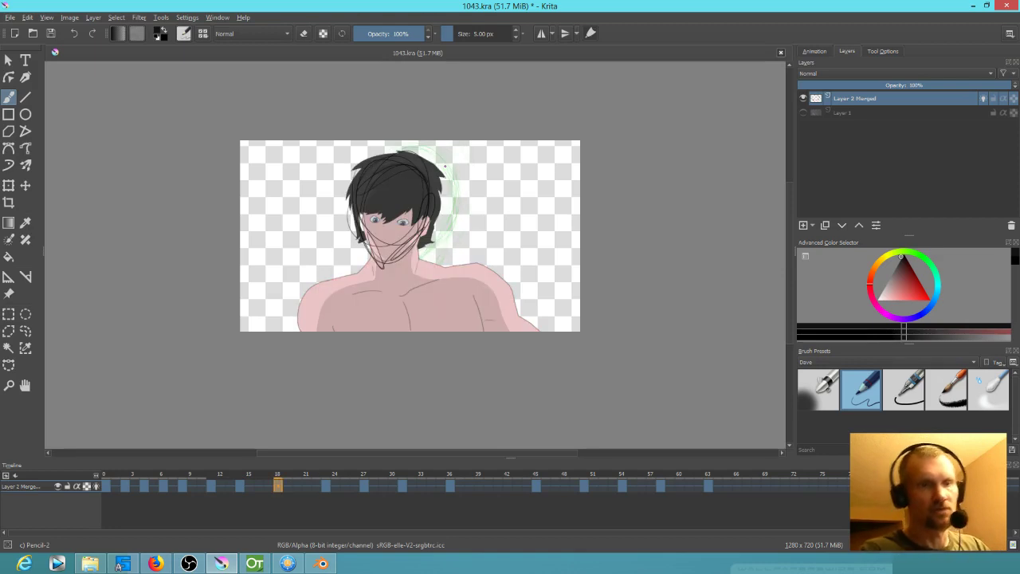
click(307, 487)
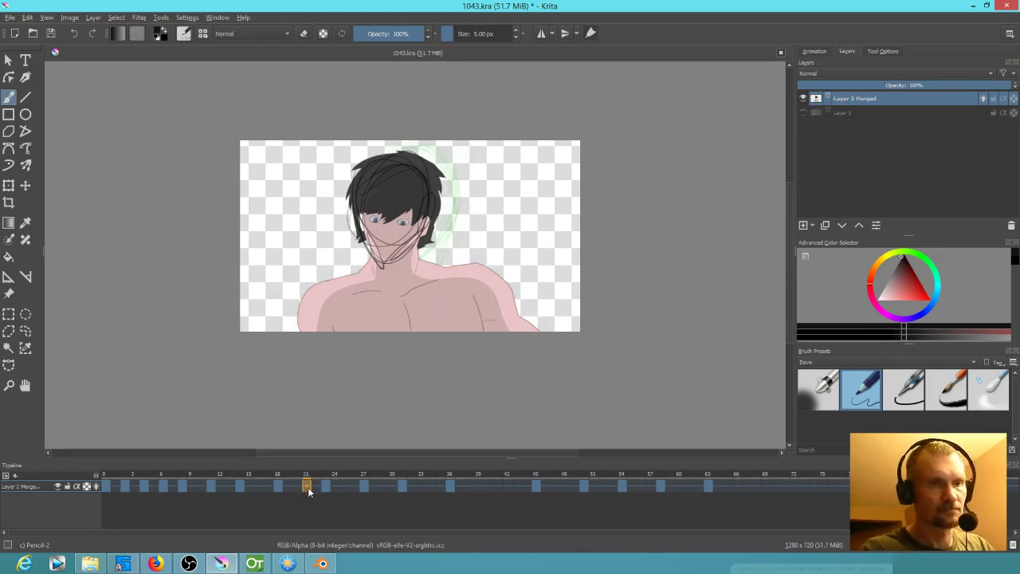
key(space)
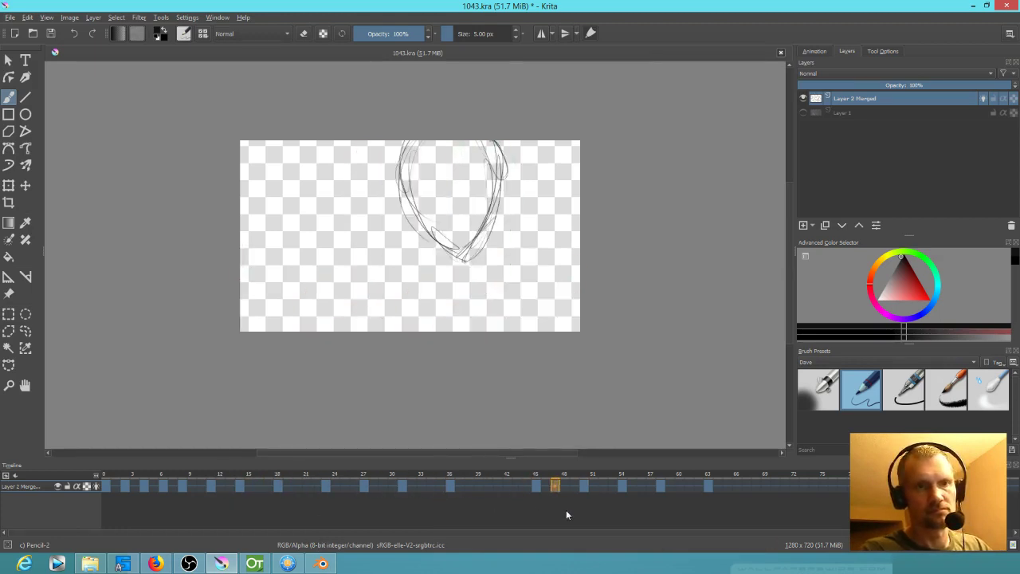
Scrub to frame 48 and shift the keyframes from frame 50 onward one frame later to frame 51
mouse_move(698, 528)
mouse_down()
mouse_move(507, 504)
mouse_move(689, 513)
mouse_move(610, 492)
mouse_move(440, 491)
mouse_move(597, 494)
mouse_move(476, 494)
mouse_move(585, 495)
mouse_move(568, 502)
mouse_up()
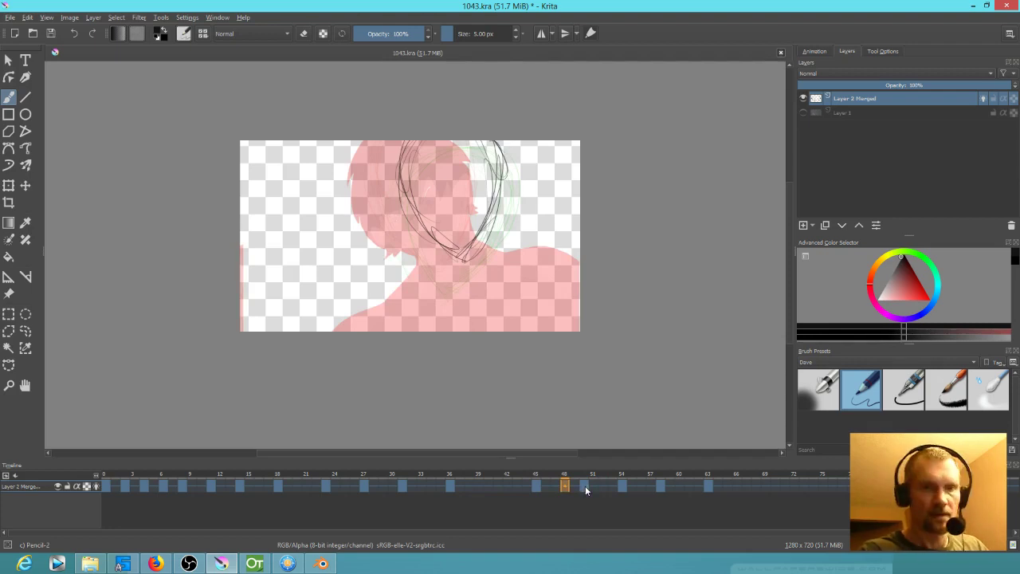
click(585, 485)
mouse_move(587, 488)
mouse_down()
mouse_move(588, 507)
mouse_move(594, 489)
mouse_up()
Add a blank keyframe at frame 48 and sketch a large round head with a pointed chin between the onion-skinned poses
click(565, 486)
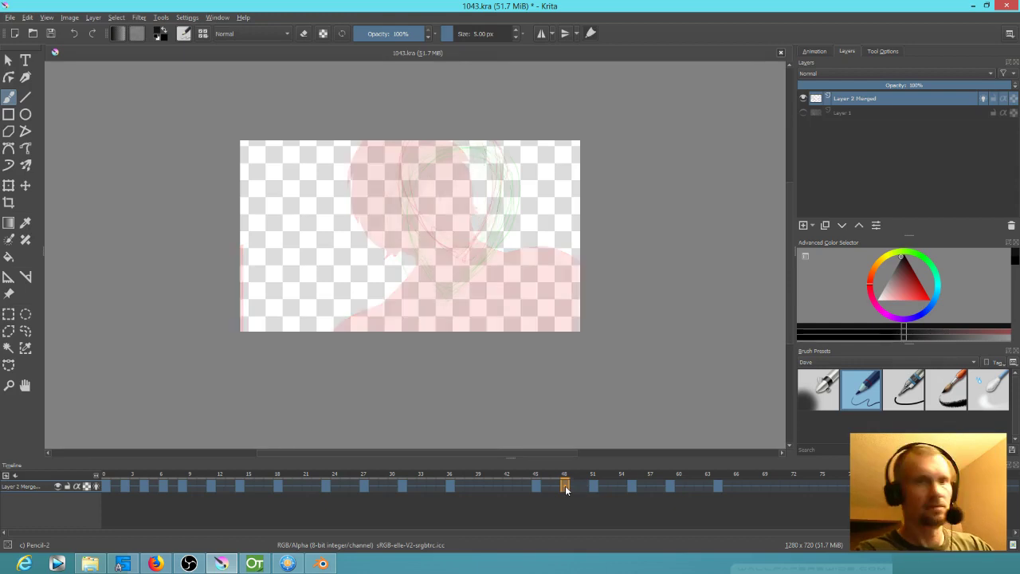
mouse_move(384, 155)
mouse_down()
mouse_move(448, 193)
mouse_move(385, 149)
mouse_move(430, 223)
mouse_move(463, 200)
mouse_move(398, 227)
mouse_up()
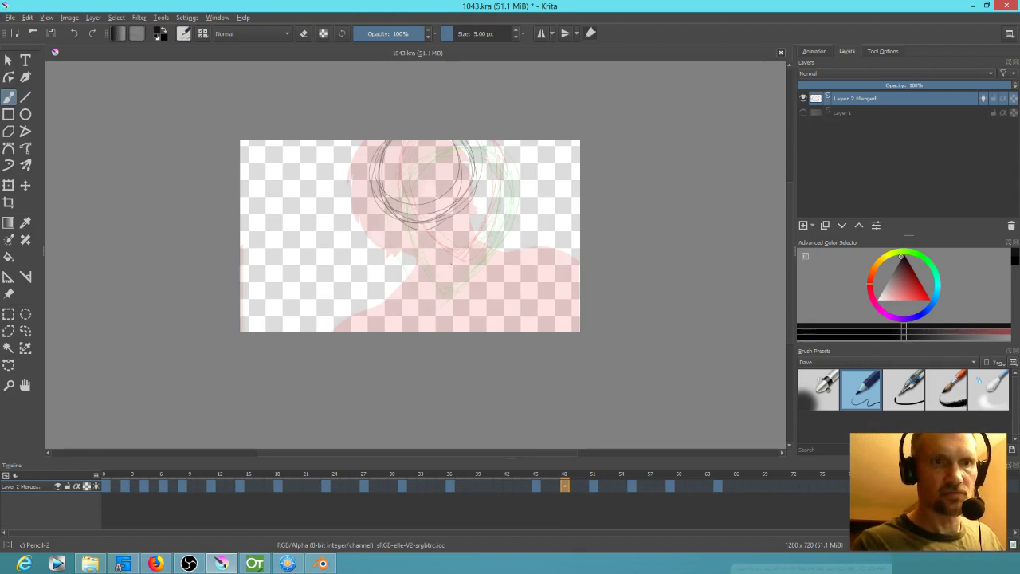
mouse_move(470, 163)
mouse_down()
mouse_move(448, 255)
mouse_move(430, 253)
mouse_move(447, 255)
mouse_move(381, 188)
mouse_move(468, 199)
mouse_move(444, 259)
mouse_up()
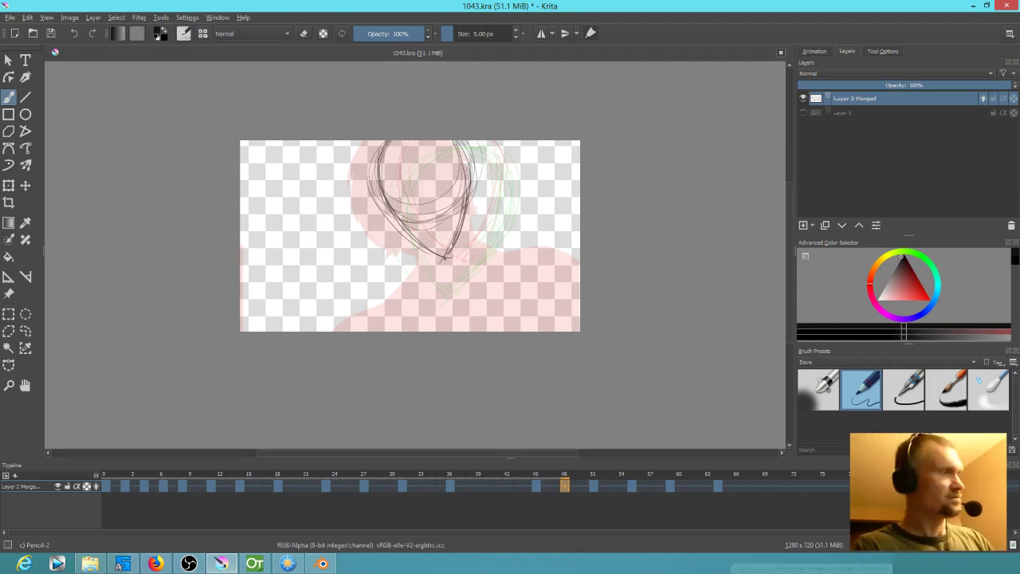
Scrub between frames 34 and 48 to check the new head sketch, and play the animation from frame 35
key(Left)
key(comma)
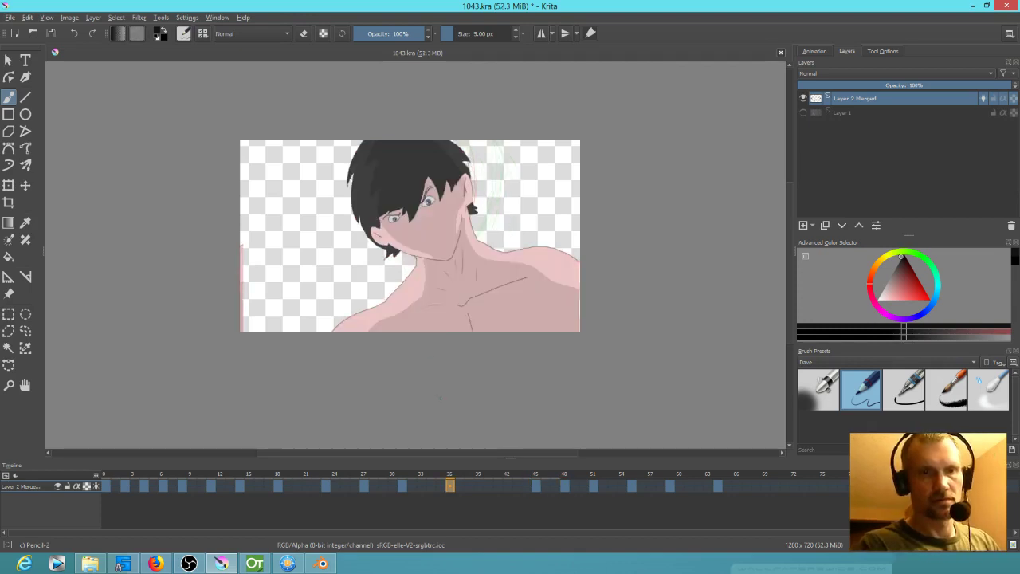
mouse_move(452, 477)
mouse_down()
mouse_move(577, 476)
mouse_move(515, 476)
mouse_move(434, 451)
mouse_up()
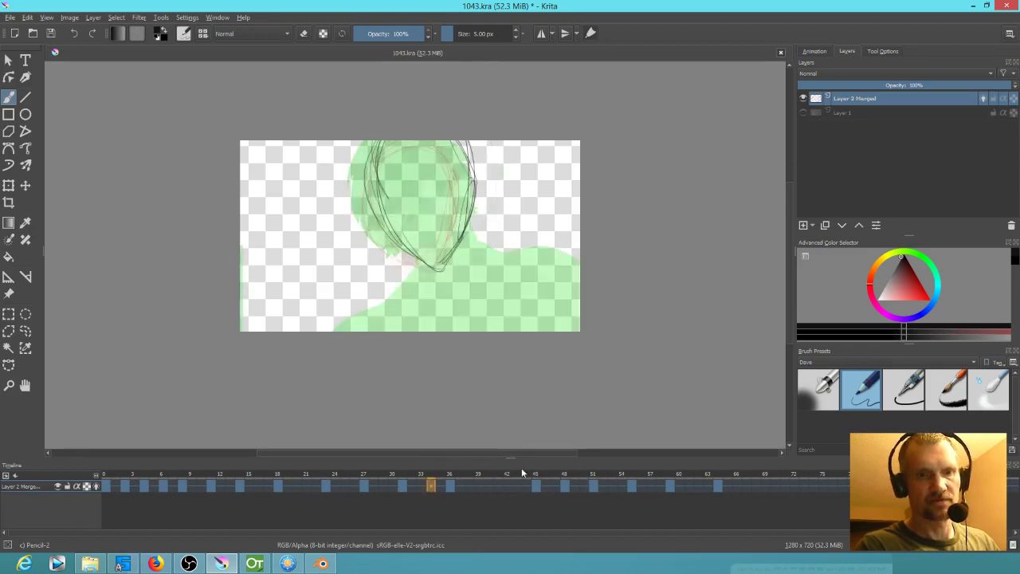
mouse_move(485, 478)
mouse_down()
mouse_move(590, 484)
mouse_move(524, 484)
mouse_move(563, 486)
mouse_up()
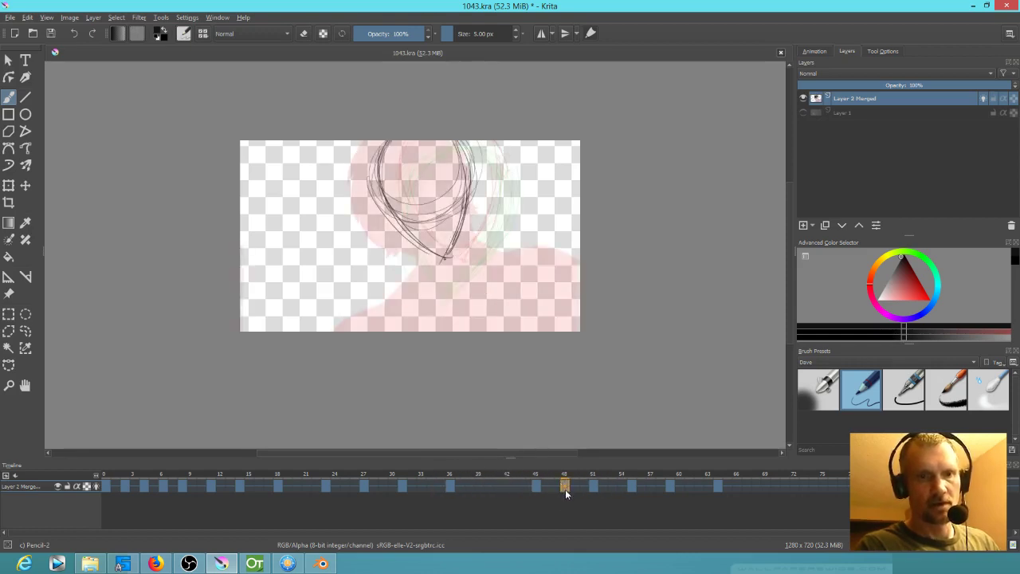
mouse_move(567, 493)
mouse_down()
mouse_move(513, 486)
mouse_move(535, 489)
mouse_move(514, 502)
mouse_move(549, 495)
mouse_move(535, 486)
mouse_move(564, 489)
mouse_up()
click(444, 477)
key(space)
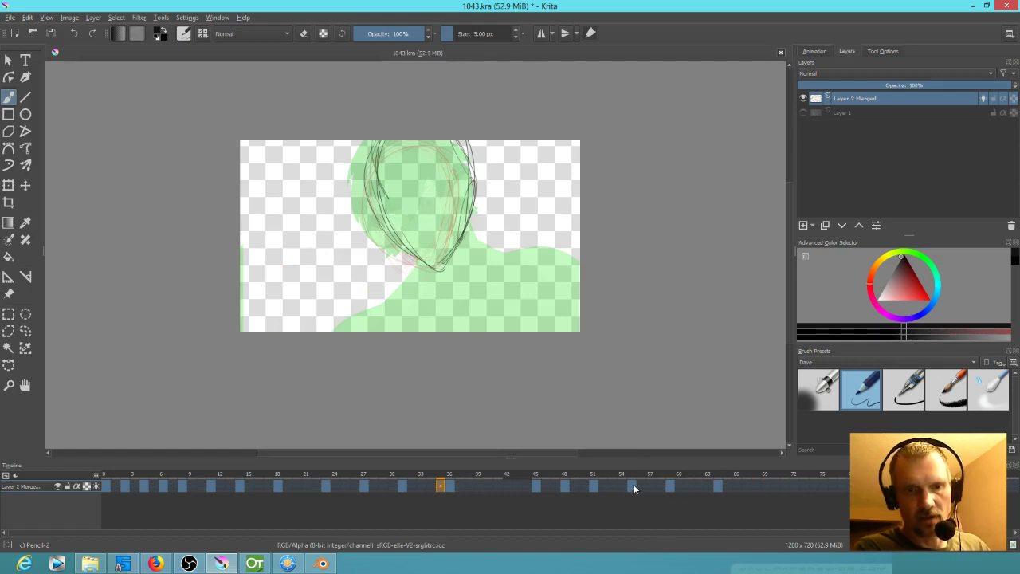
Retime the last three keyframes to frames 54, 57 and 60
click(632, 486)
click(622, 487)
click(649, 487)
click(702, 485)
click(679, 485)
Play the animation from frame 34 and replay it from frame 0 to review the new timing
click(435, 473)
key(space)
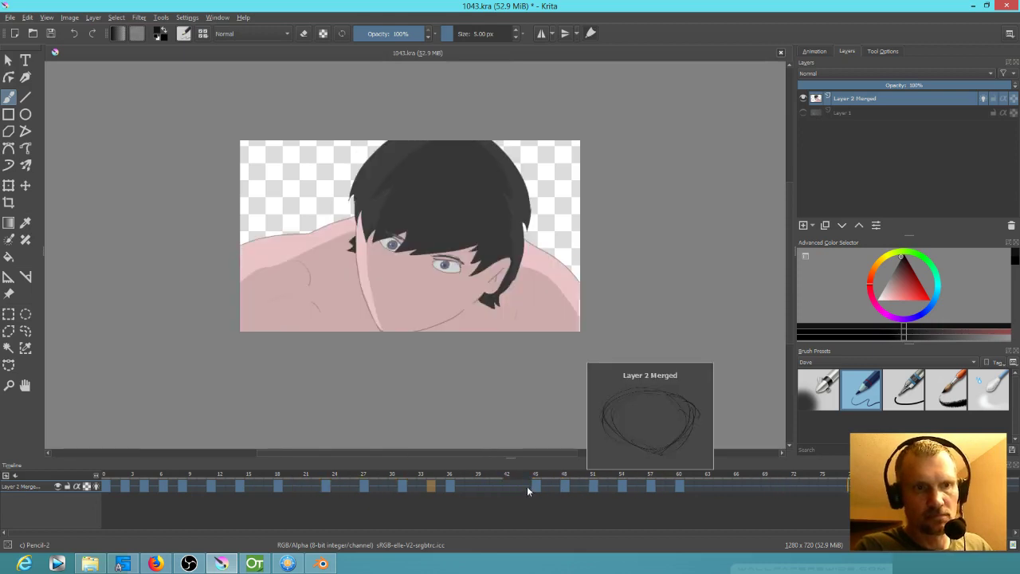
click(105, 476)
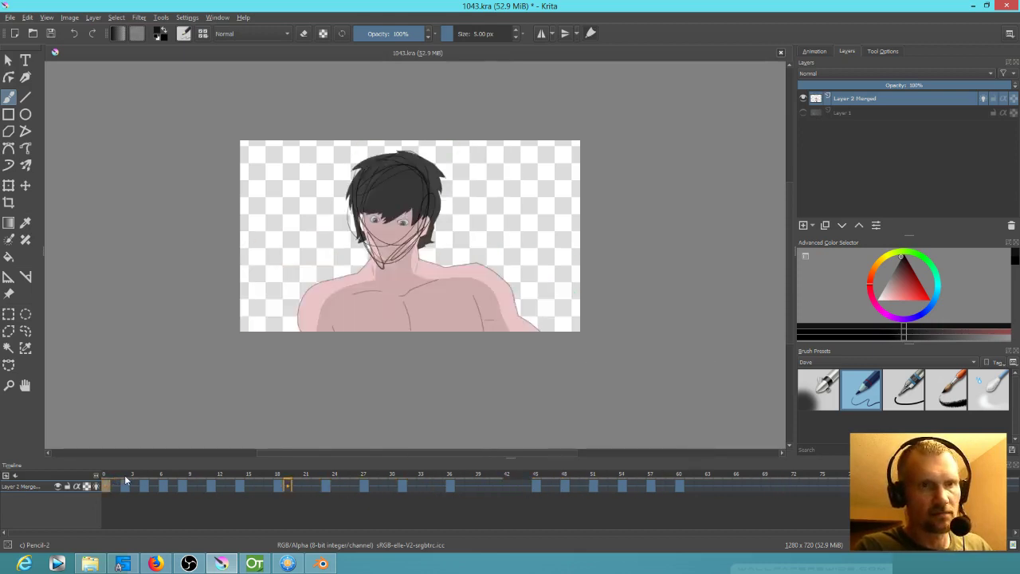
Shift the keyframe following frame 18, together with all keyframes after it, three frames later so it lands on frame 26
click(211, 476)
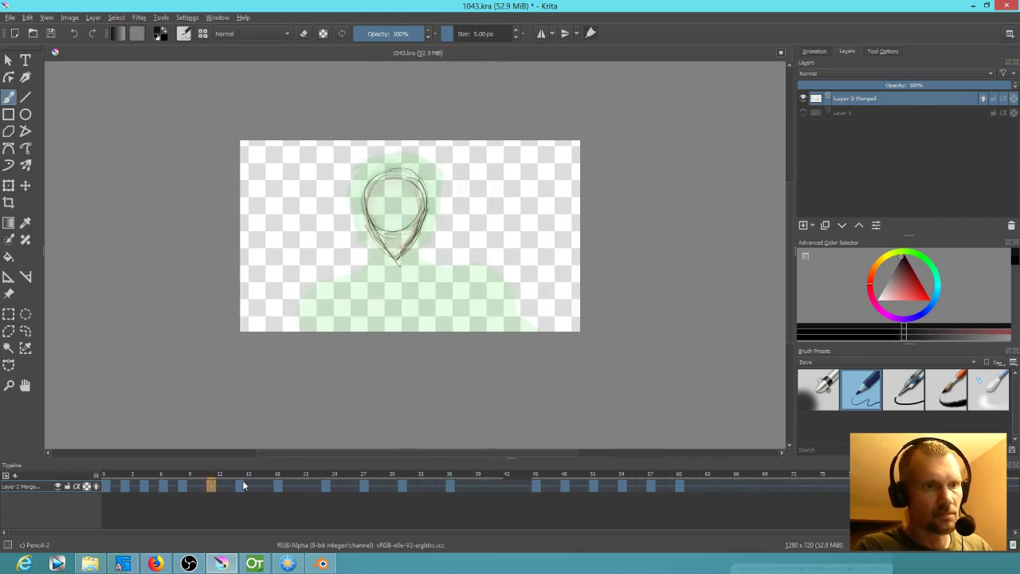
click(241, 484)
click(280, 485)
mouse_move(326, 486)
mouse_down()
mouse_move(343, 494)
mouse_move(354, 487)
mouse_up()
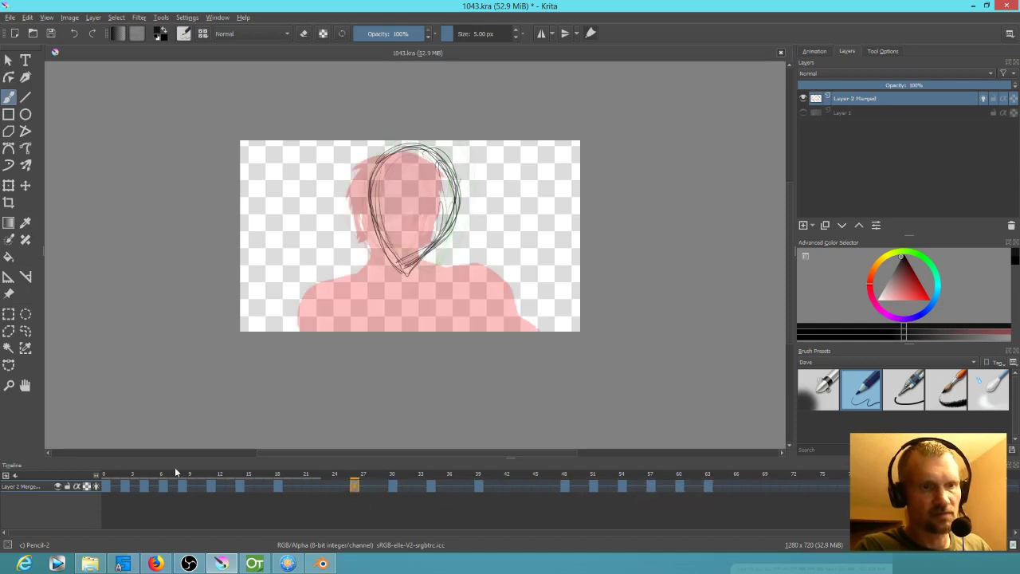
Play the animation from frame 0 to review the longer hold, and save the file
click(104, 476)
key(space)
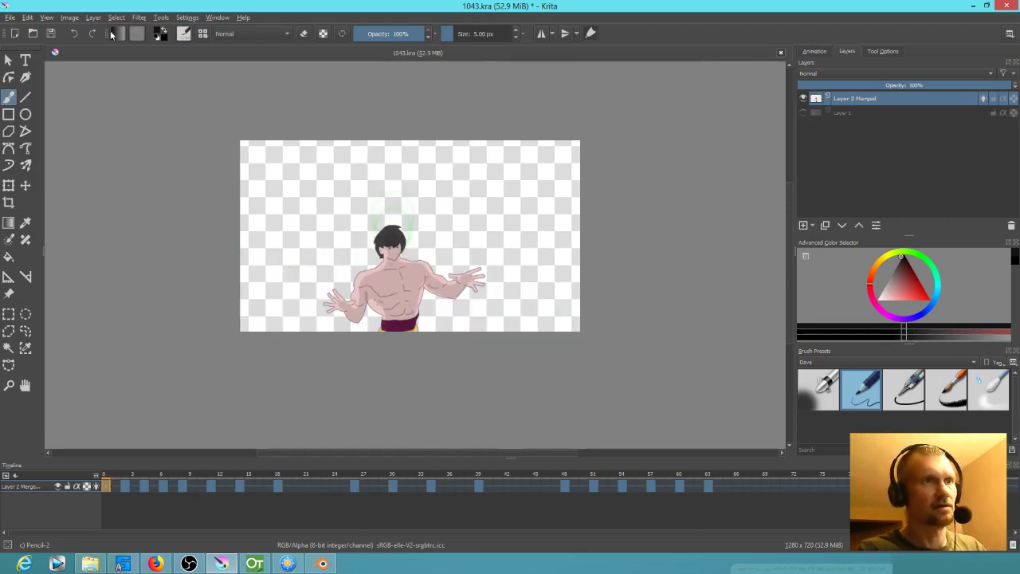
click(49, 33)
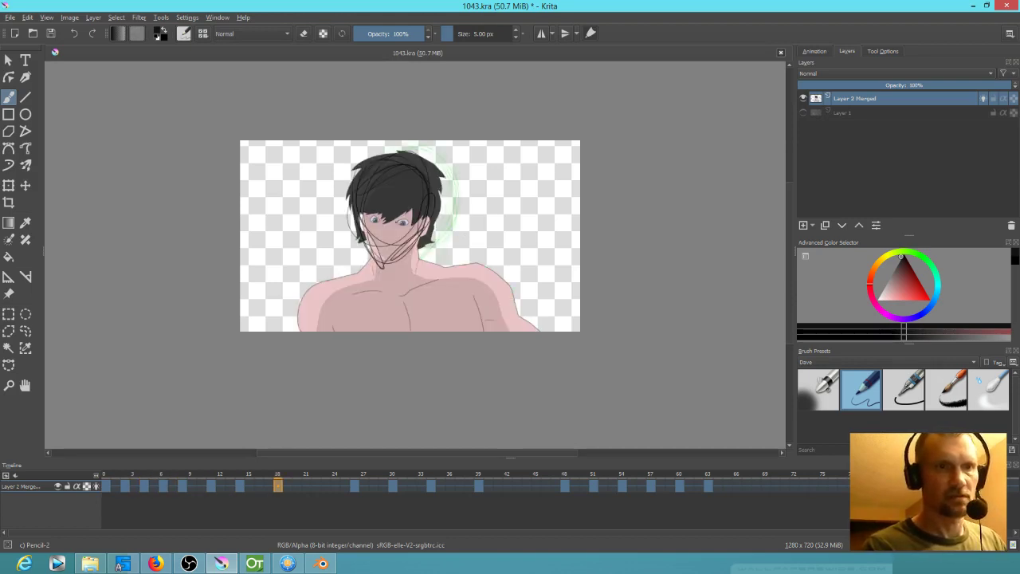
Sketch short neck lines on both sides below the head on frames 14 and 11
key(Left)
drag(378, 241, 376, 258)
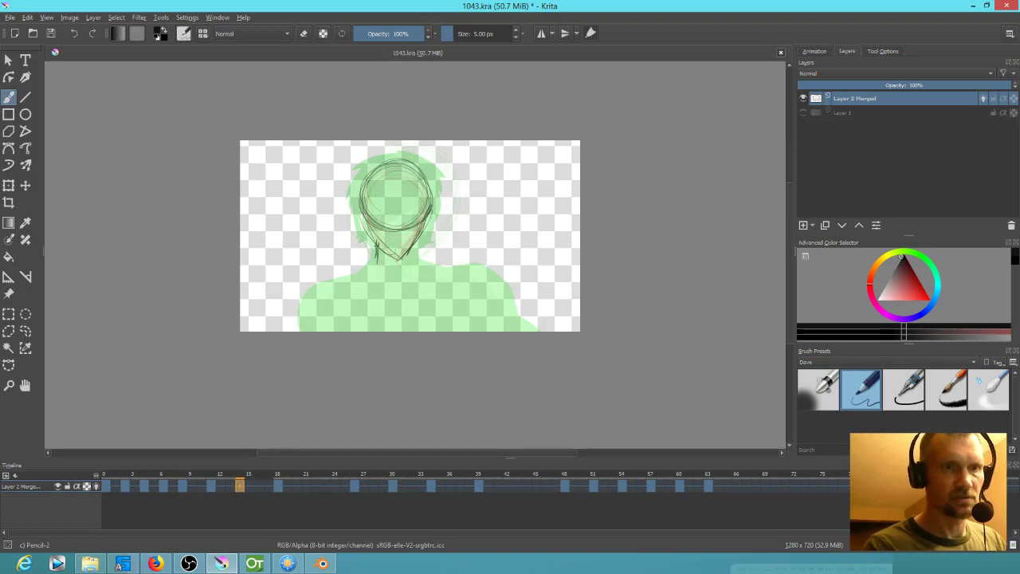
key(Left)
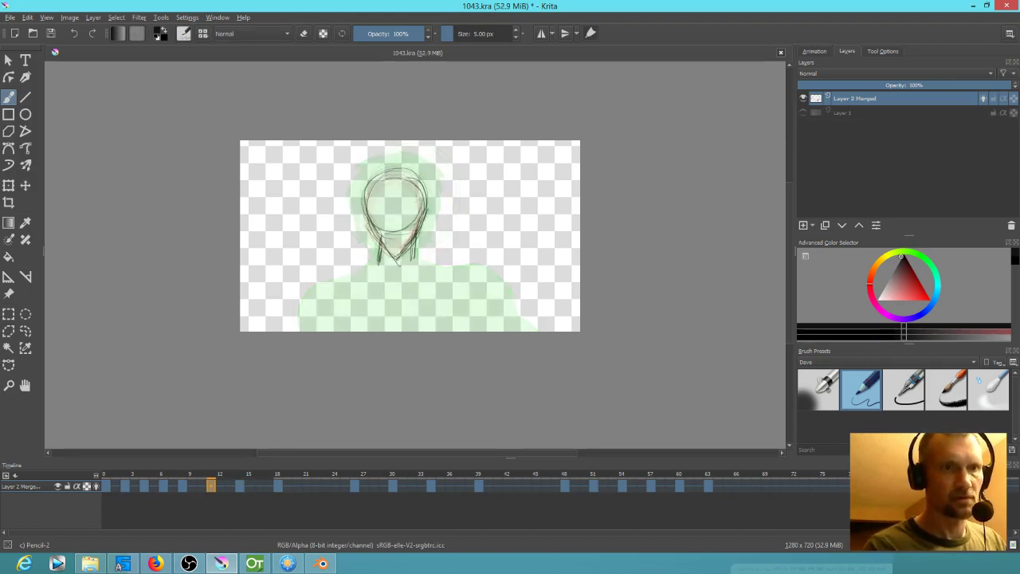
key(Left)
key(Left)
key(Left)
key(Left)
key(Left)
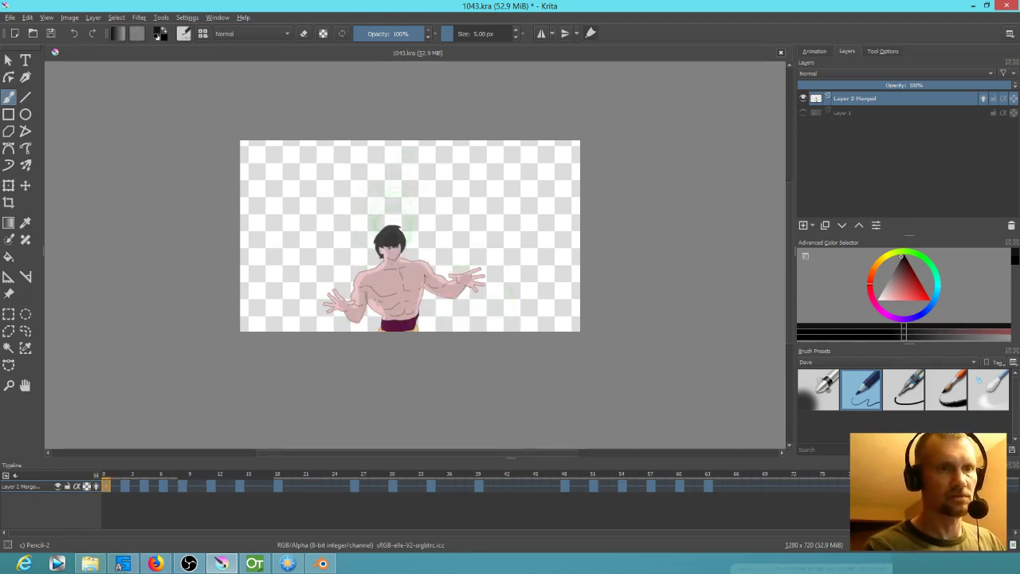
Sketch a small shoulder circle on each side of the head's chin on frame 2, following the onion-skinned body
key(Right)
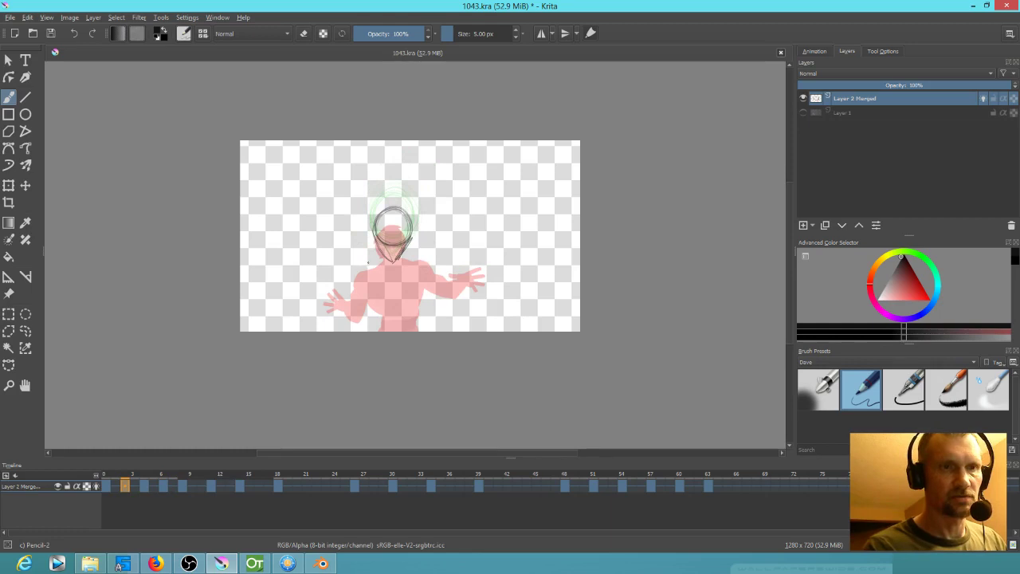
drag(355, 267, 358, 268)
mouse_move(435, 266)
mouse_down()
mouse_move(421, 275)
mouse_move(427, 255)
mouse_move(426, 279)
mouse_up()
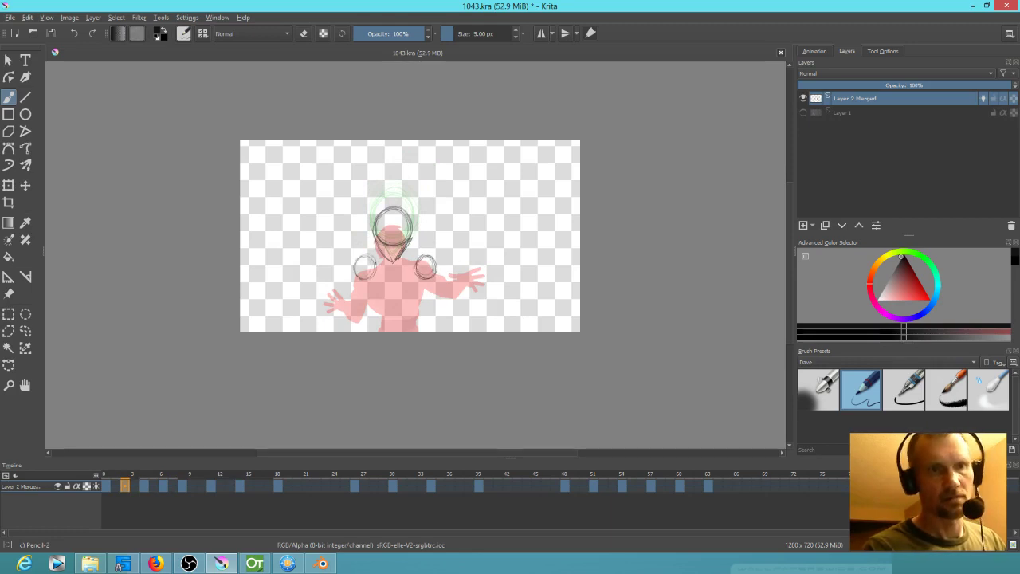
Sketch both shoulder circles on frame 4, enlarging the left-hand one outward
key(Right)
key(Right)
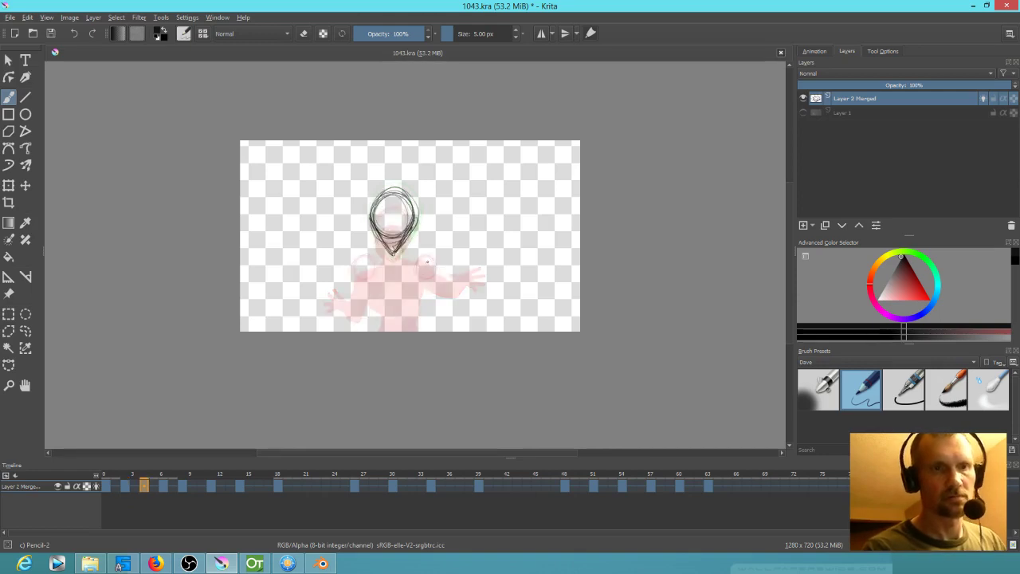
mouse_move(437, 251)
mouse_down()
mouse_move(416, 273)
mouse_move(431, 247)
mouse_up()
mouse_move(370, 255)
mouse_down()
mouse_move(351, 269)
mouse_move(365, 255)
mouse_move(359, 278)
mouse_up()
drag(335, 271, 338, 274)
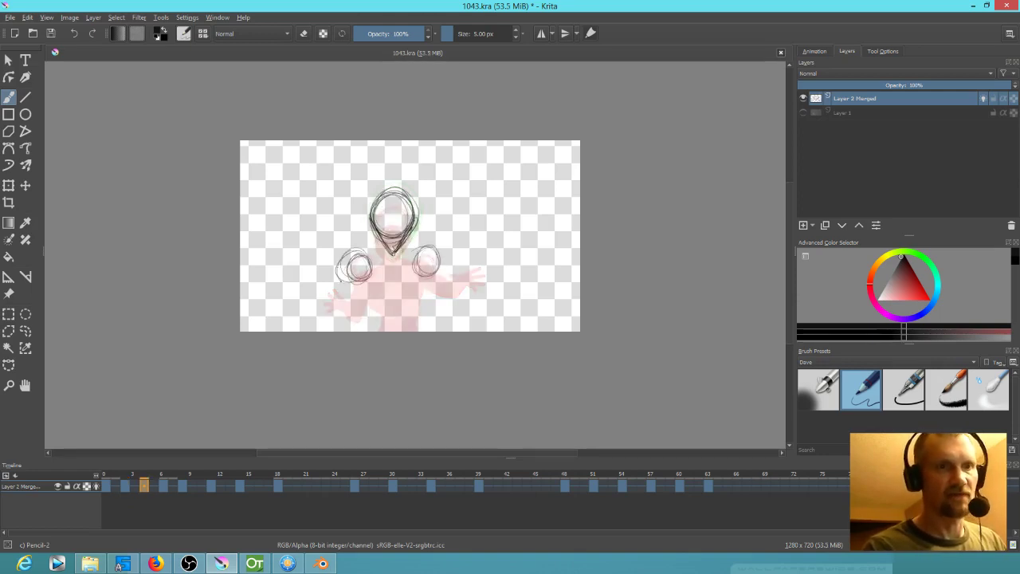
Sketch both shoulder circles on frame 6, slightly farther apart than on frame 4
mouse_move(434, 253)
mouse_down()
mouse_move(424, 267)
mouse_move(444, 247)
mouse_move(426, 241)
mouse_move(454, 257)
mouse_move(428, 270)
mouse_up()
key(period)
mouse_move(356, 249)
mouse_down()
mouse_move(346, 272)
mouse_move(362, 280)
mouse_move(335, 279)
mouse_up()
Compare the neighbouring keyframes and sketch the right-hand shoulder circle on frames 11 and 14
key(period)
key(period)
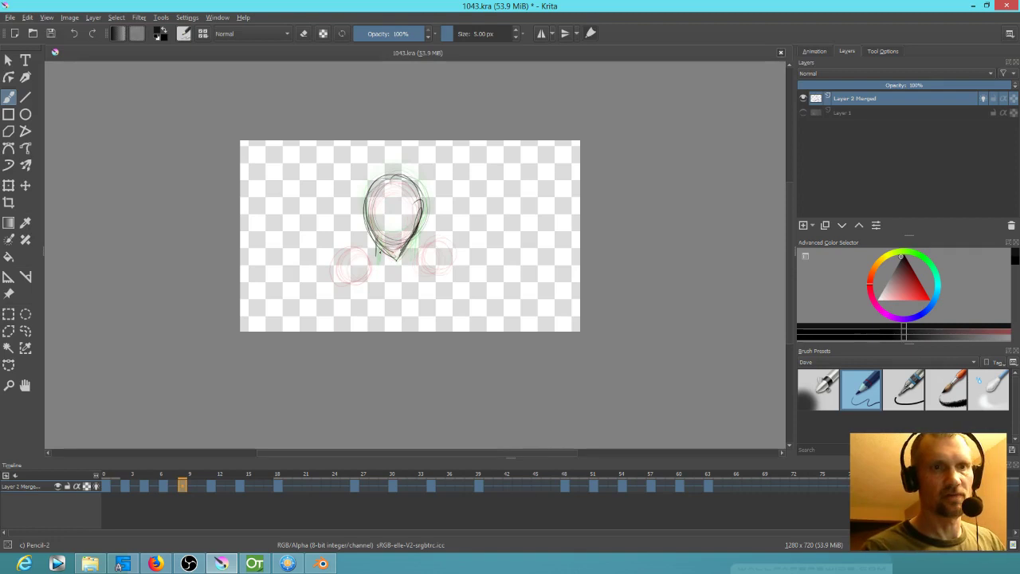
key(period)
key(period)
key(comma)
key(comma)
key(comma)
key(comma)
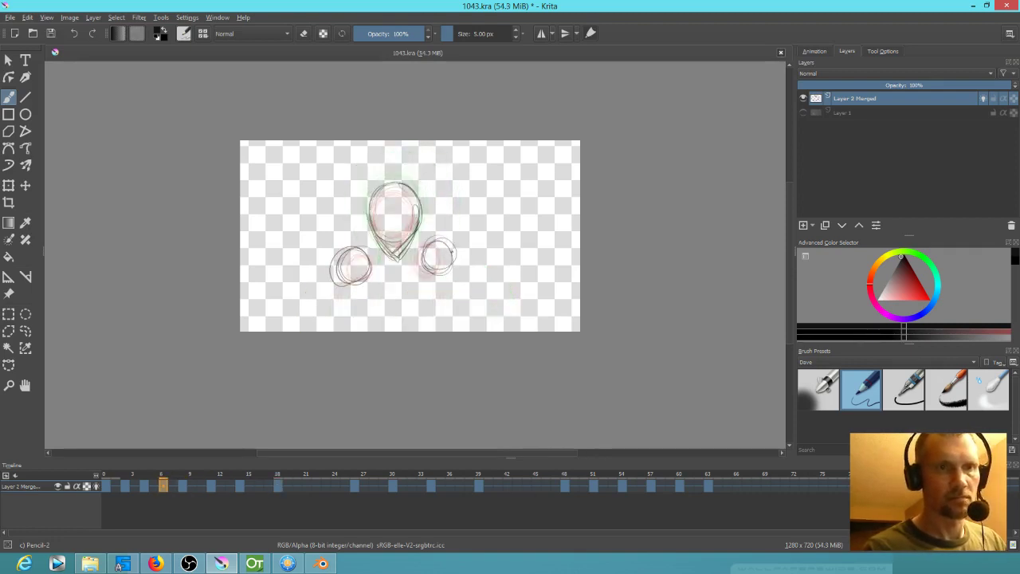
key(comma)
key(period)
key(period)
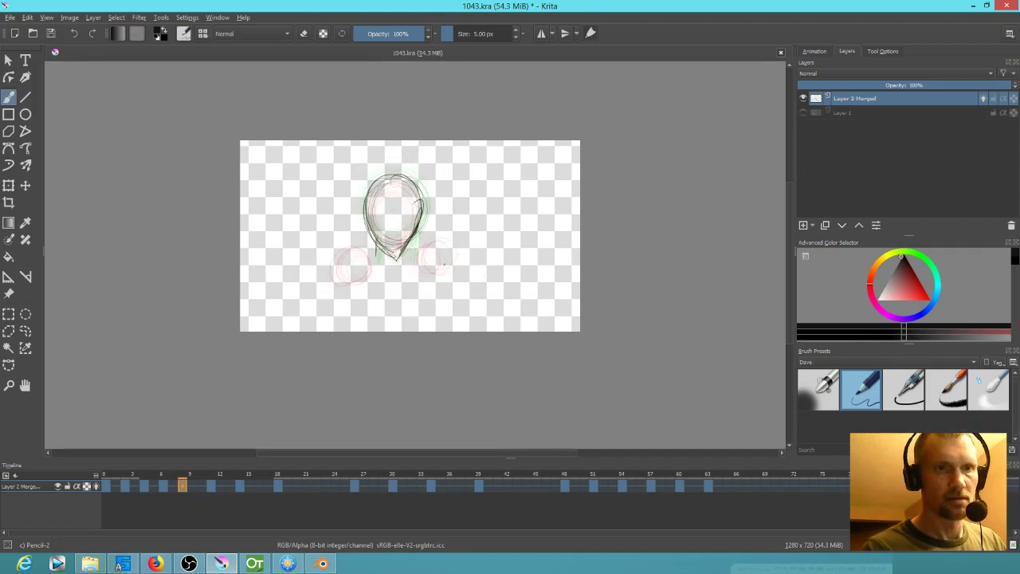
key(period)
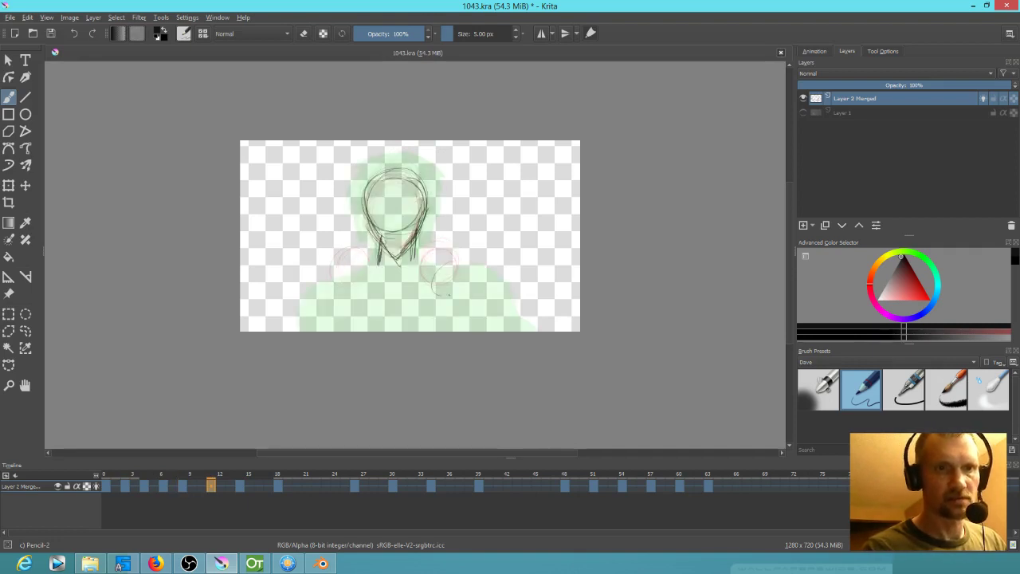
key(period)
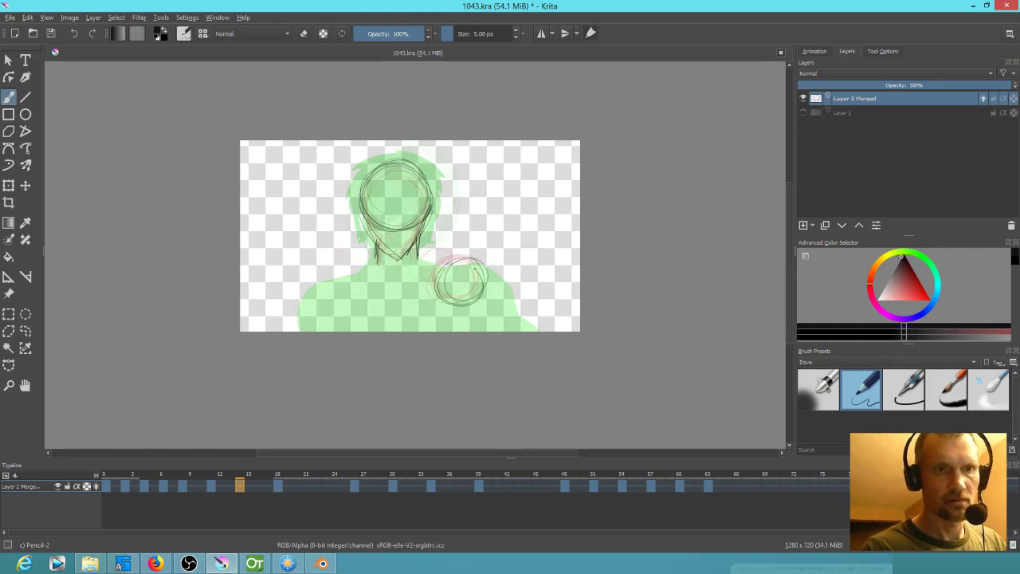
Sketch the right-hand shoulder circle on frame 8, between the onion-skinned circles of frames 6 and 11
key(period)
key(comma)
key(comma)
key(comma)
key(comma)
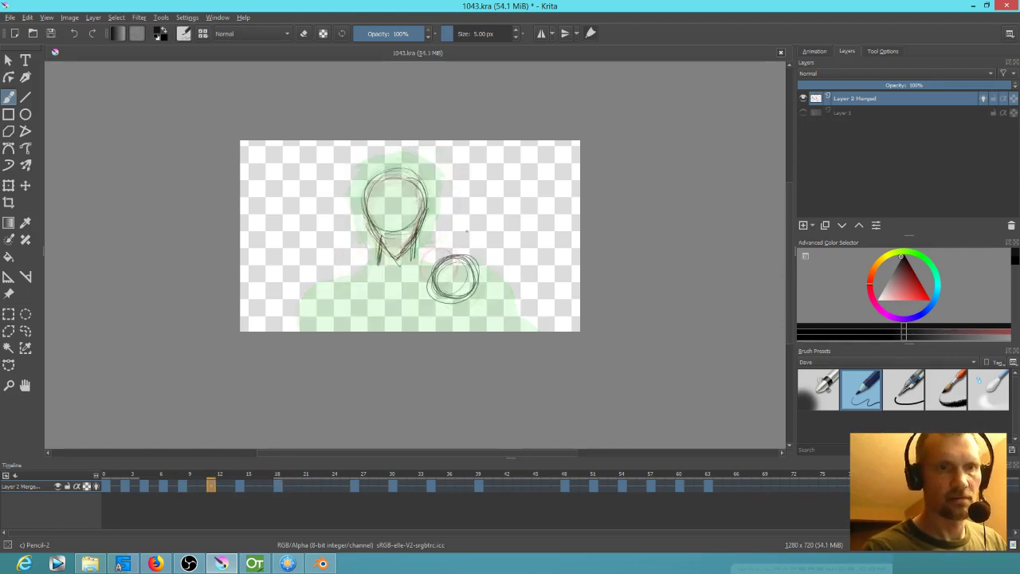
key(period)
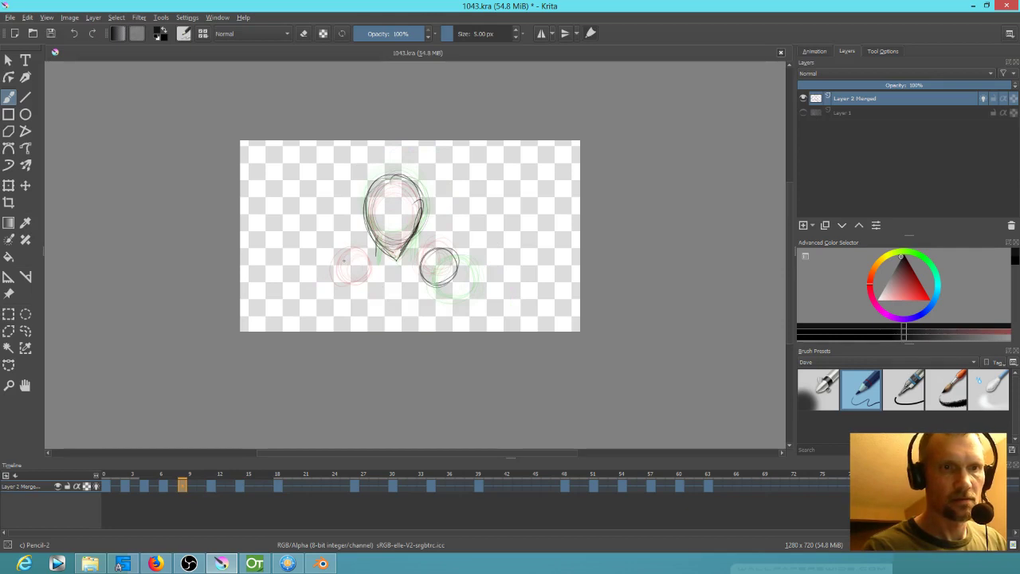
Sketch the left-hand shoulder circle on frames 8, 11 and 14, moving it gradually outward
key(period)
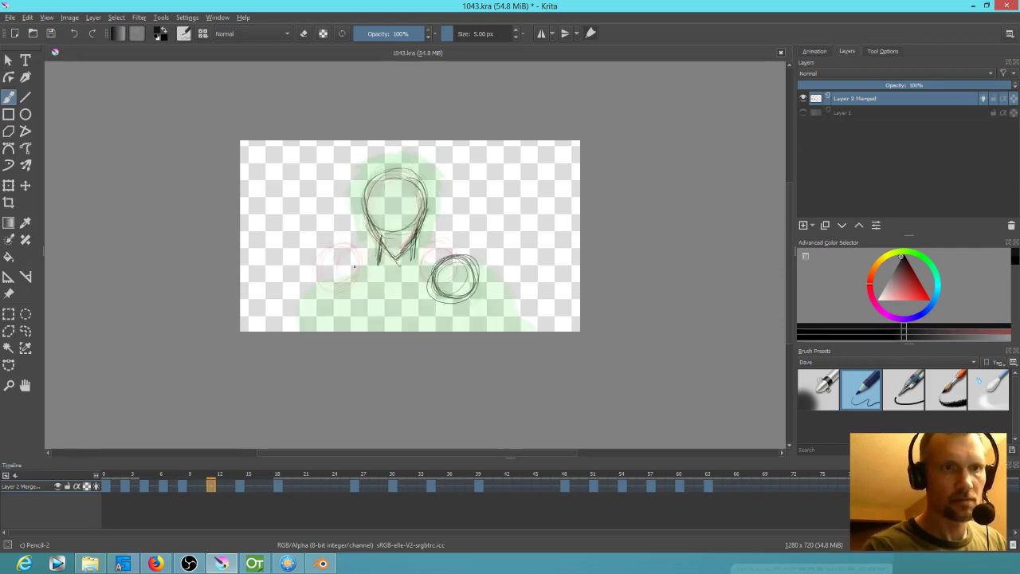
key(period)
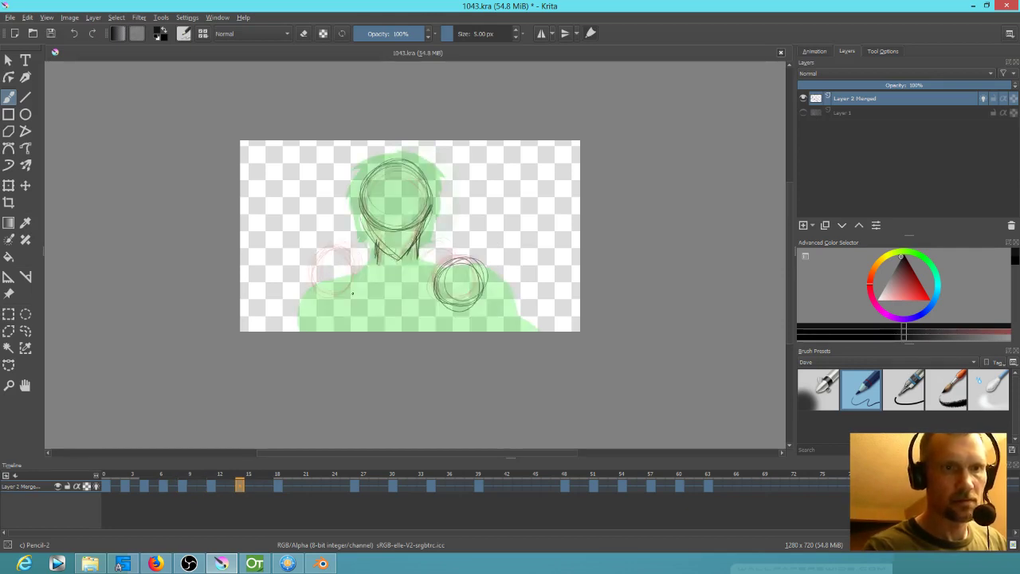
mouse_move(319, 268)
mouse_down()
mouse_move(346, 276)
mouse_move(306, 276)
mouse_up()
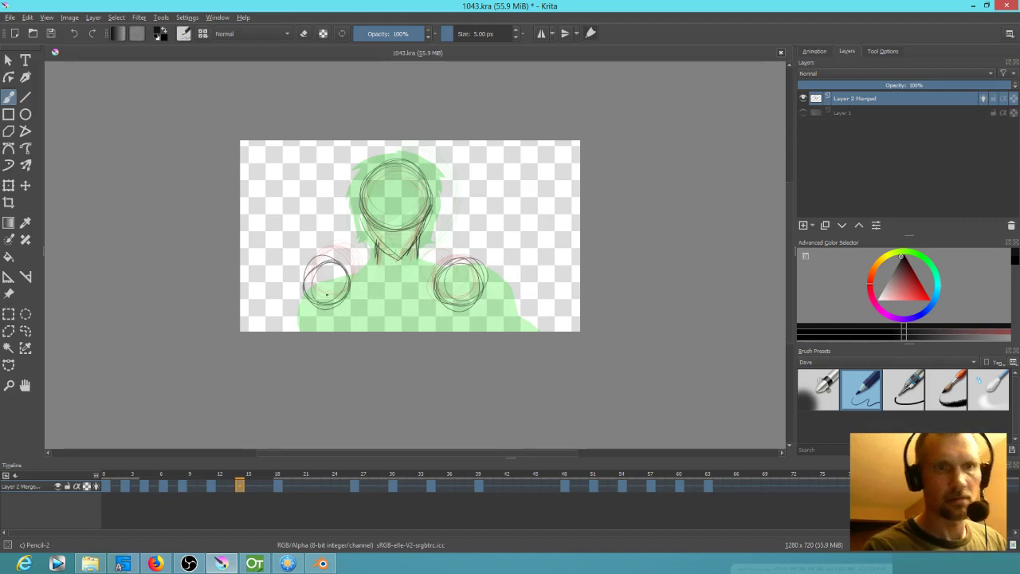
Sketch the right-hand shoulder circle with a cross inside it on frames 26 and 30
key(period)
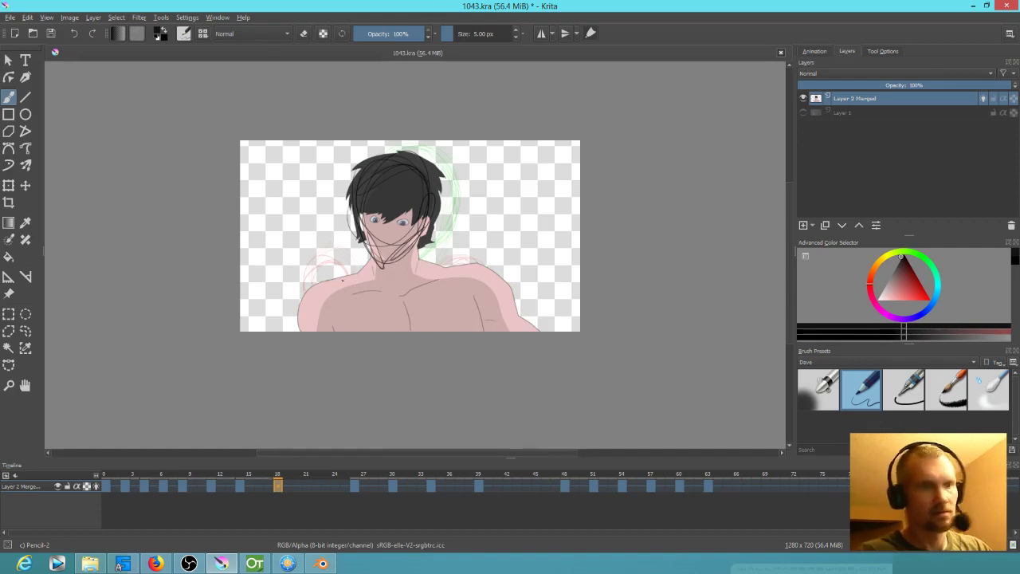
key(.)
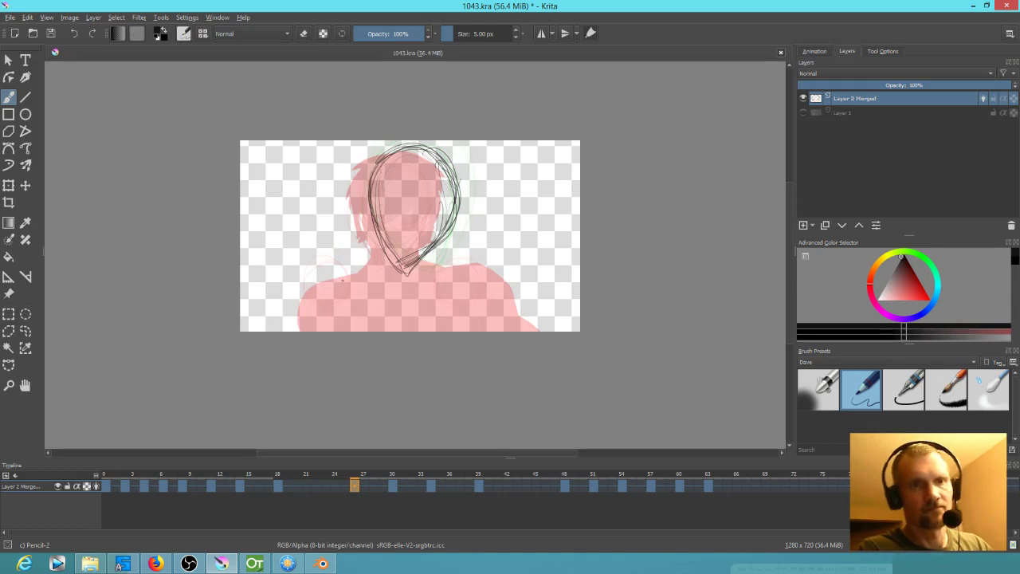
key(.)
key(.)
key(.)
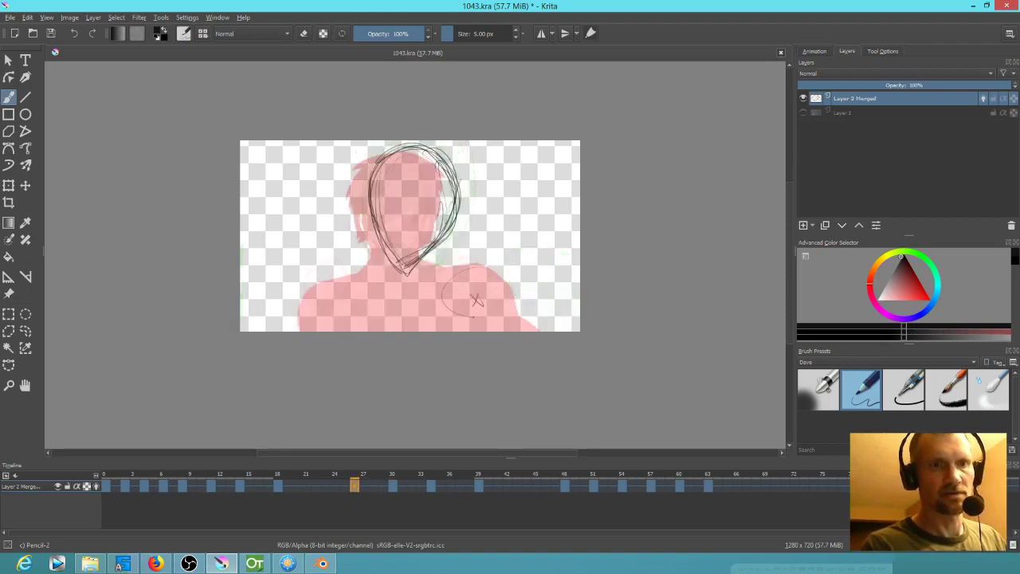
key(.)
mouse_move(518, 259)
mouse_down()
mouse_move(478, 275)
mouse_move(501, 268)
mouse_move(558, 295)
mouse_move(510, 249)
mouse_up()
key(.)
key(.)
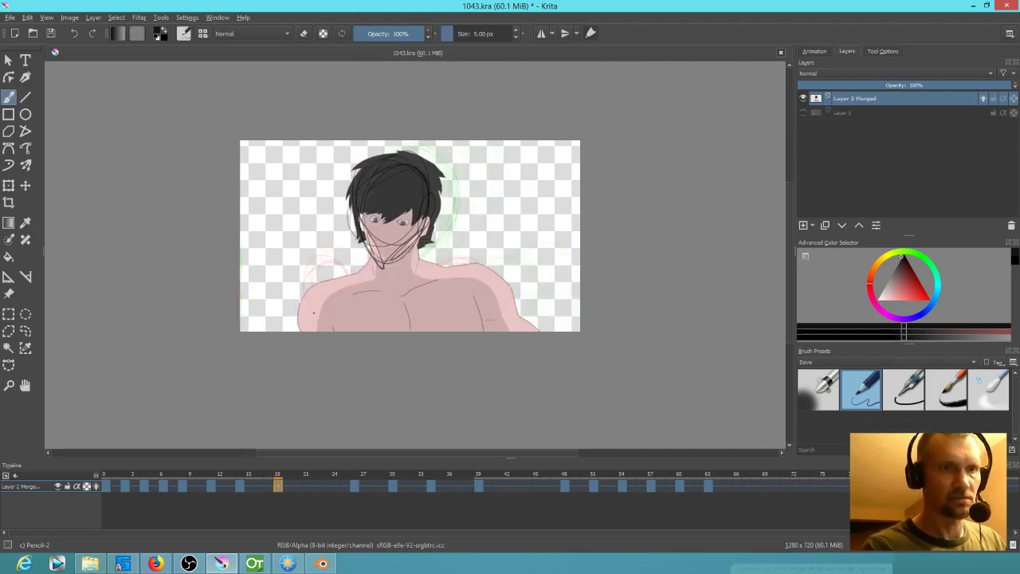
Sketch the left-hand shoulder on frames 26, 30 and 34, between the two onion-skinned character poses
key(.)
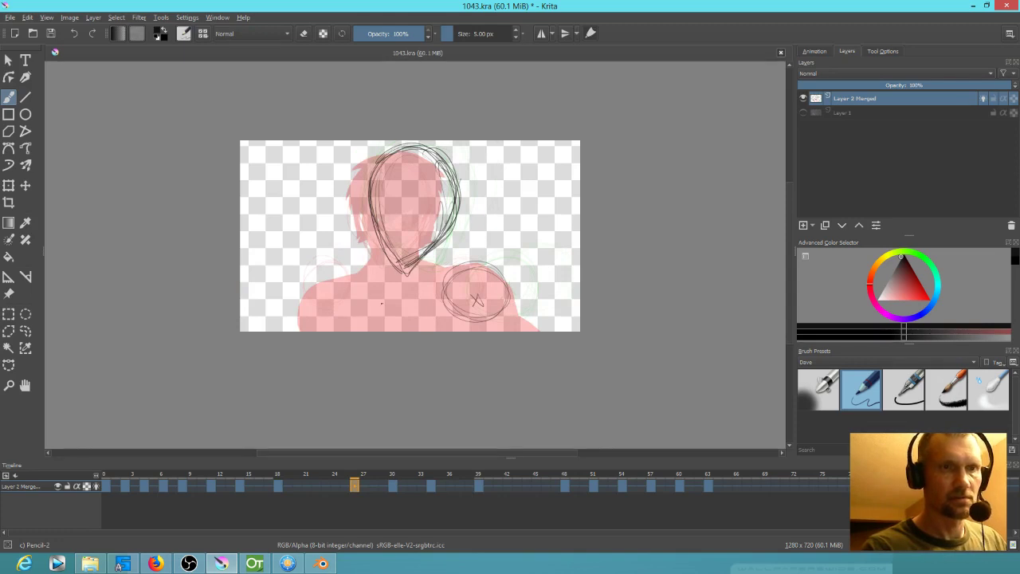
key(.)
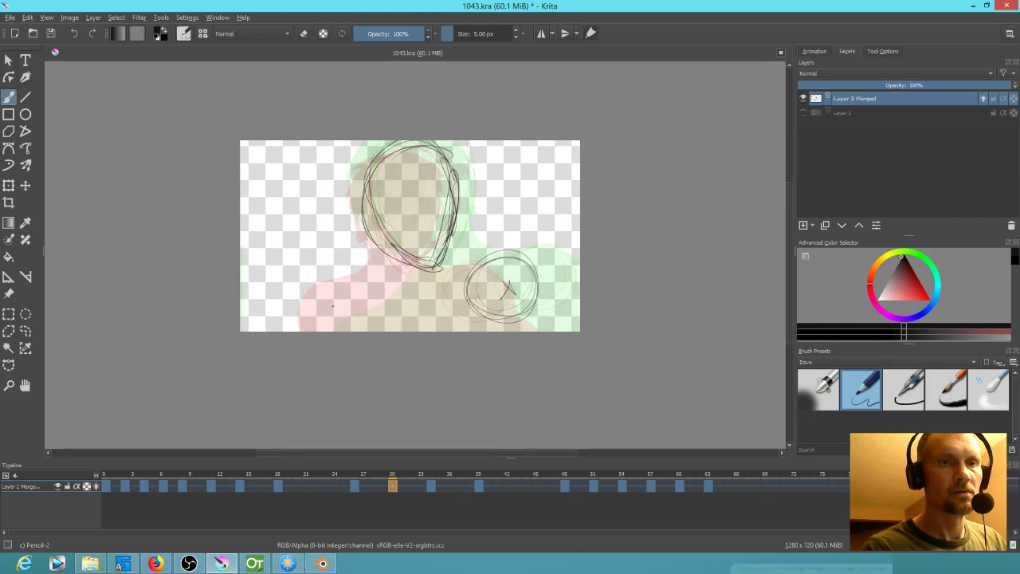
key(comma)
mouse_move(339, 284)
mouse_down()
mouse_move(313, 325)
mouse_move(343, 330)
mouse_move(350, 279)
mouse_up()
key(period)
drag(391, 330, 375, 272)
mouse_move(322, 330)
mouse_down()
mouse_move(375, 281)
mouse_move(383, 286)
mouse_up()
key(period)
mouse_move(356, 330)
mouse_down()
mouse_move(354, 313)
mouse_move(411, 290)
mouse_up()
Sketch the shoulder outlines on both sides of the neck on frame 48, following the onion-skinned character pose
key(period)
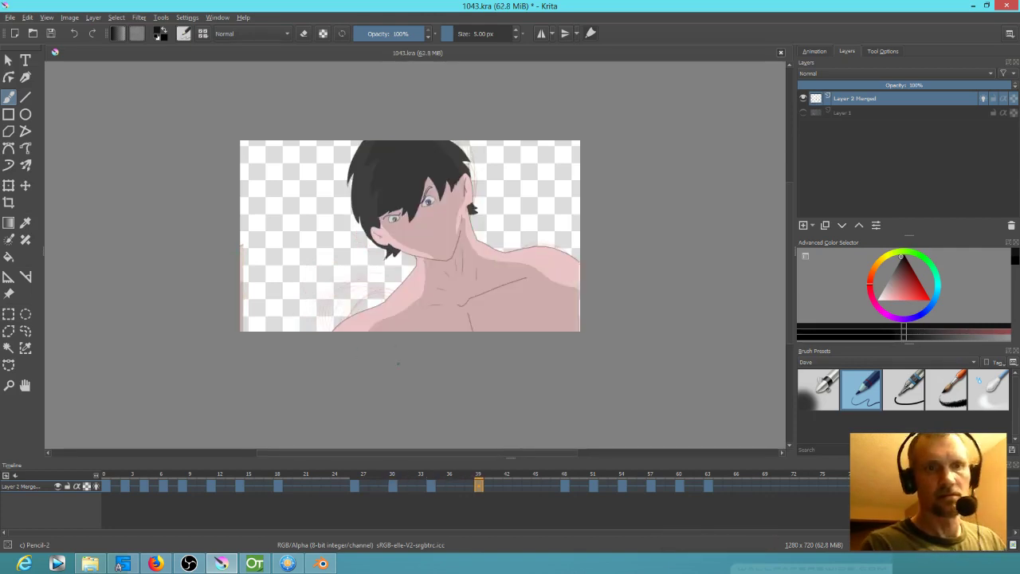
key(period)
key(period)
key(comma)
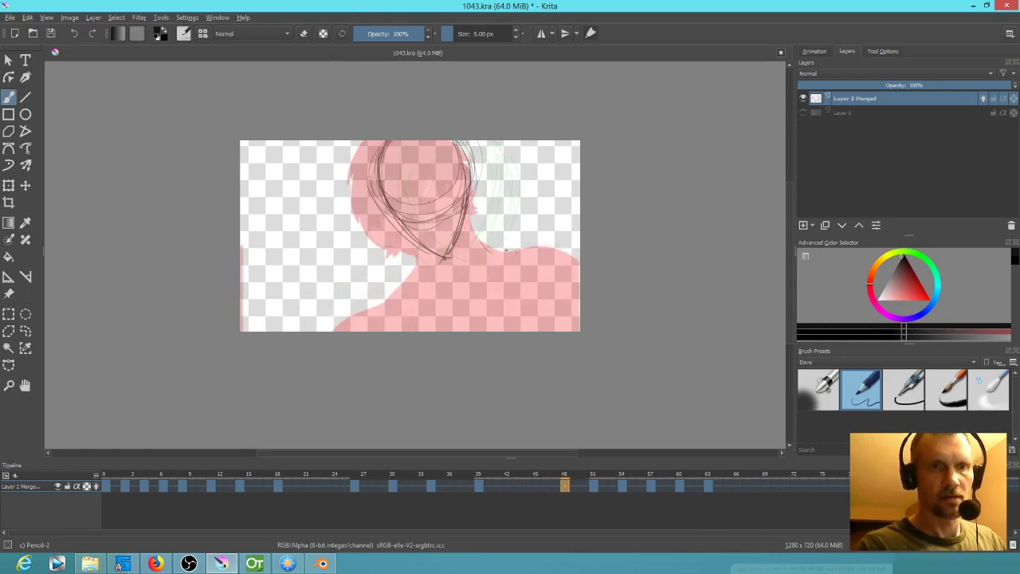
drag(511, 250, 580, 268)
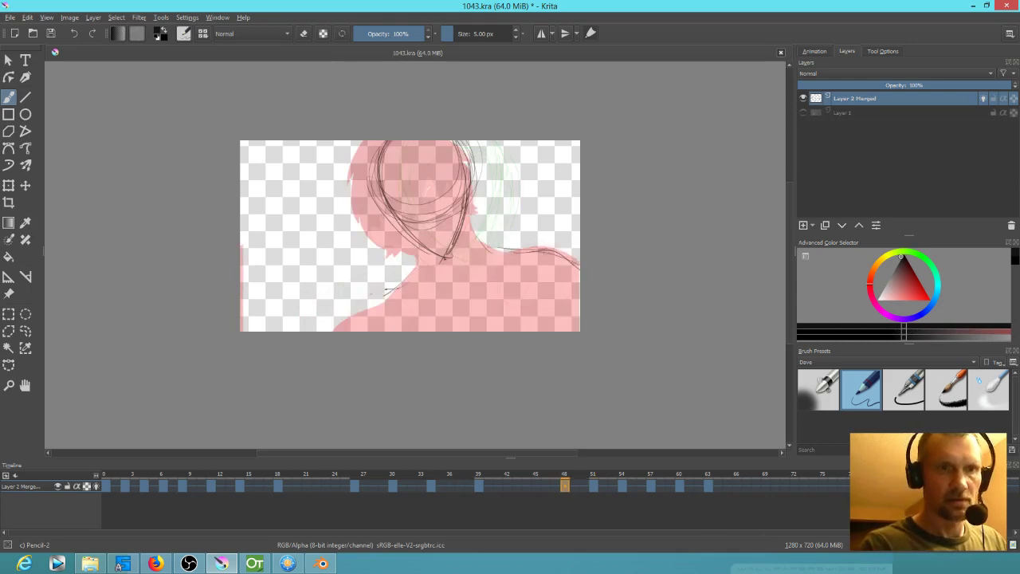
drag(364, 296, 348, 328)
drag(386, 292, 348, 317)
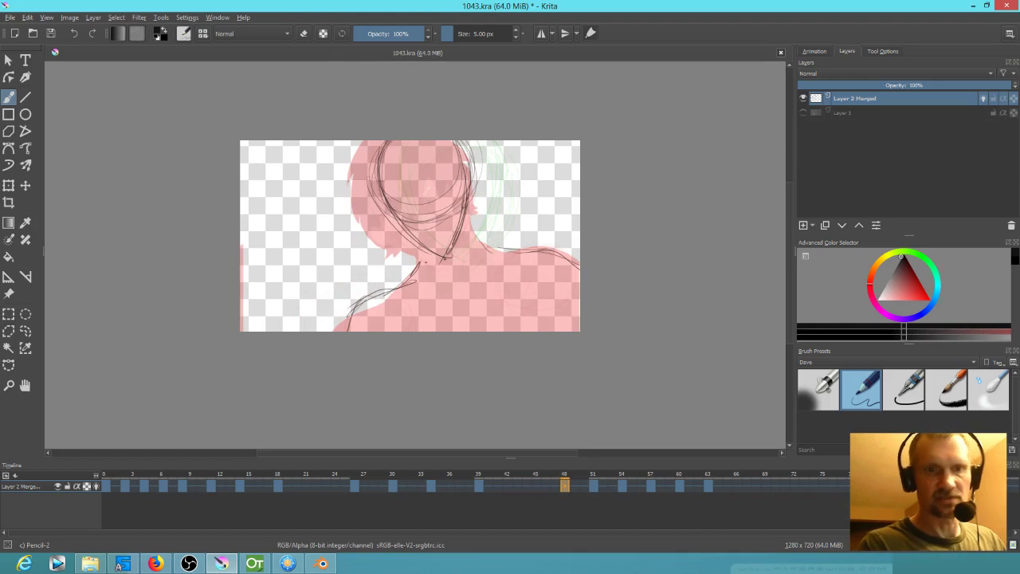
Sketch the neck, both shoulder lines, the collarbone line and the chest centre line on frame 51
key(period)
mouse_move(422, 285)
mouse_down()
mouse_move(372, 300)
mouse_move(347, 328)
mouse_move(431, 279)
mouse_up()
drag(437, 250, 420, 282)
mouse_move(496, 212)
mouse_down()
mouse_move(491, 260)
mouse_move(539, 261)
mouse_move(578, 281)
mouse_up()
drag(578, 265, 571, 279)
drag(463, 278, 452, 330)
drag(409, 301, 539, 290)
Sketch the neck and both shoulder lines on frame 54, comparing them repeatedly with the adjacent keyframes
key(Right)
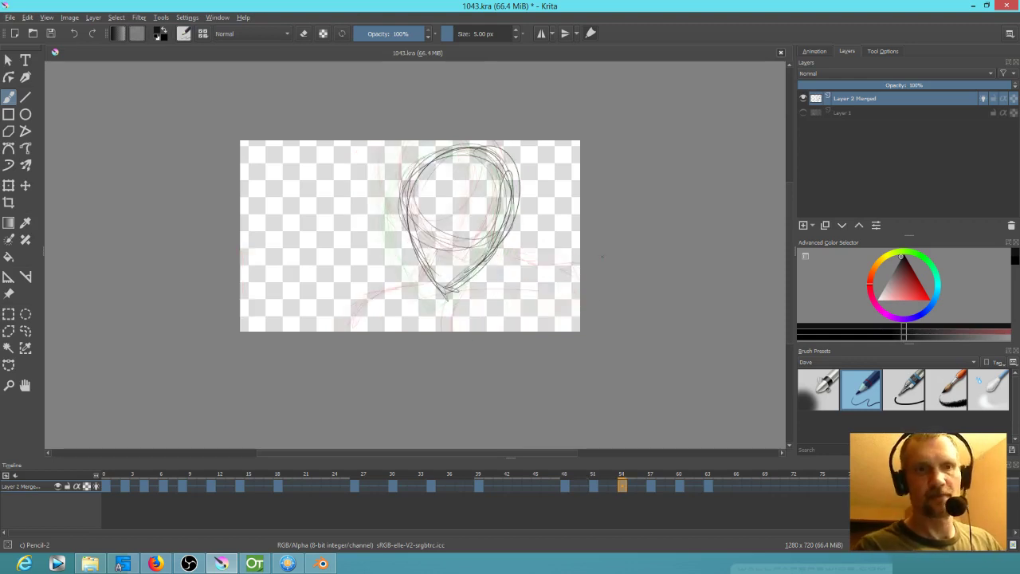
key(Left)
key(Left)
key(Left)
key(Right)
key(Right)
key(Right)
mouse_move(503, 259)
mouse_down()
mouse_move(534, 273)
mouse_move(515, 284)
mouse_move(590, 287)
mouse_up()
key(Left)
key(Left)
key(Left)
key(Right)
key(Right)
key(Right)
key(Left)
key(Left)
key(Left)
key(Right)
key(Right)
key(Right)
key(Left)
key(Left)
key(Left)
mouse_move(424, 269)
mouse_down()
mouse_move(353, 310)
mouse_move(338, 330)
mouse_up()
Flip back and forth through the keyframes up to frame 63 to examine how the head and shoulder sketches move
key(Right)
key(Right)
key(Right)
key(Right)
key(Right)
key(Right)
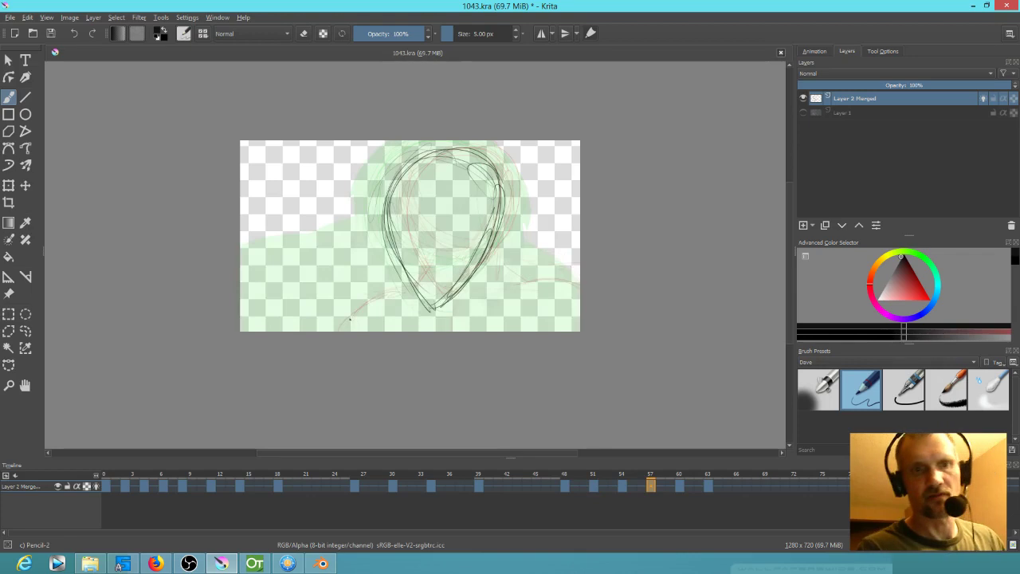
key(Left)
key(Left)
key(Left)
key(Right)
key(Right)
key(Right)
key(Right)
key(Right)
key(Right)
key(Right)
key(Right)
key(Right)
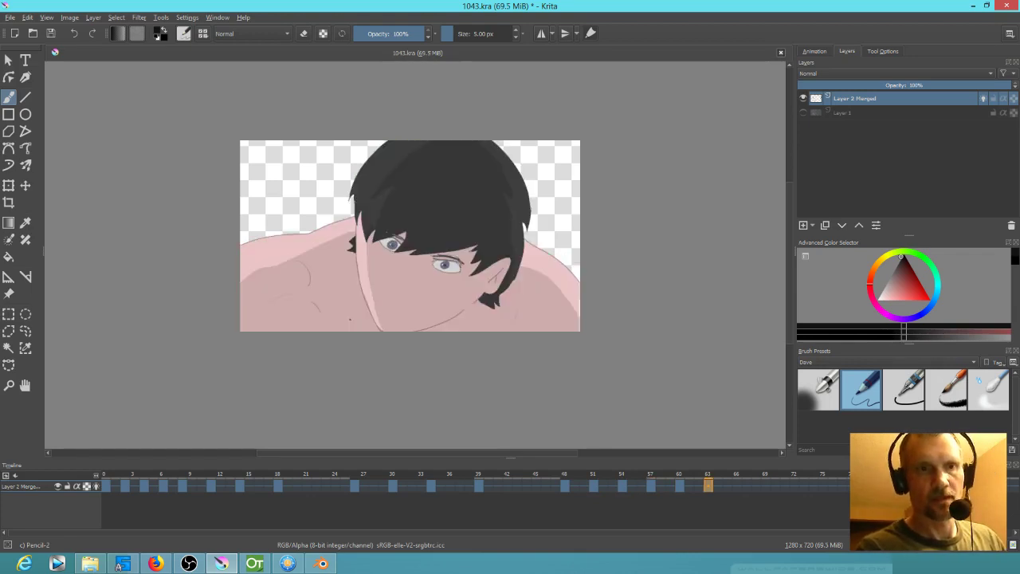
key(Left)
key(Left)
key(Left)
key(Left)
key(Left)
key(Left)
key(Left)
key(Left)
key(Left)
key(Left)
key(Left)
key(Left)
key(Right)
key(Right)
key(Right)
key(Right)
key(Right)
key(Right)
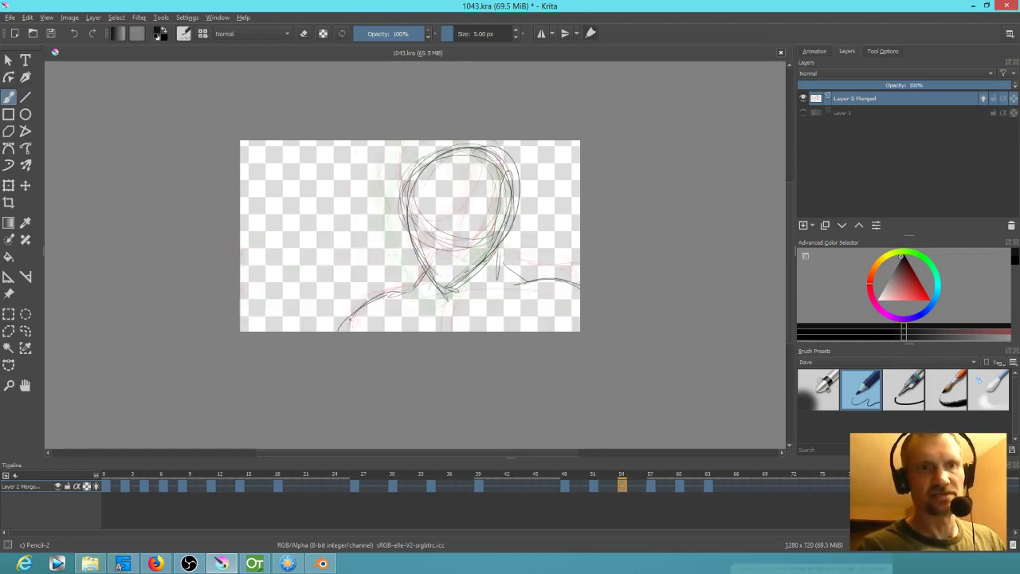
Sketch the neck-to-shoulder line beside the head's right side on frame 57, comparing it with the keyframes up to frame 63
key(Left)
key(Left)
key(Left)
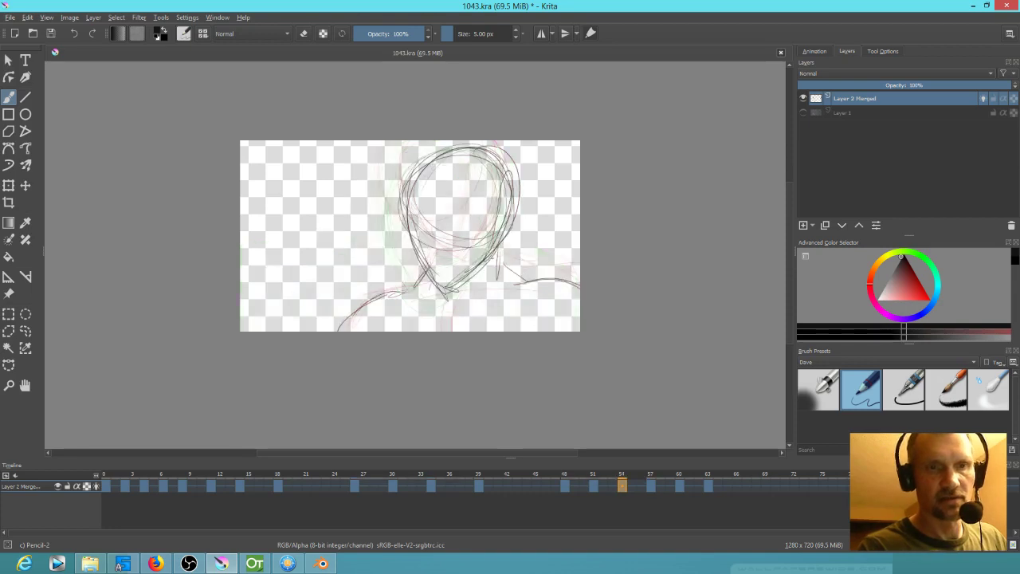
key(Right)
key(Right)
key(Right)
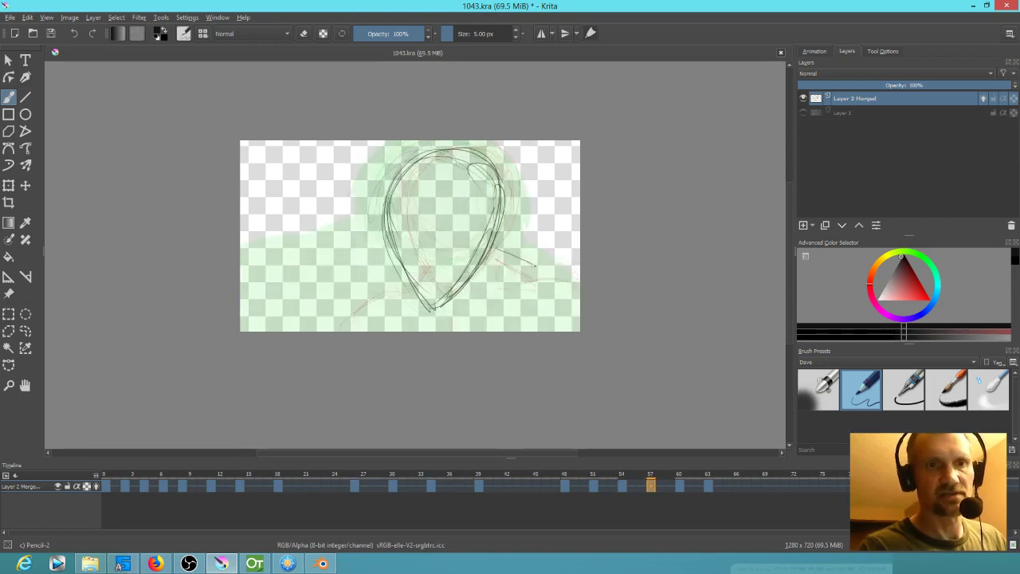
key(Right)
key(Right)
key(Right)
key(Right)
key(Right)
key(Right)
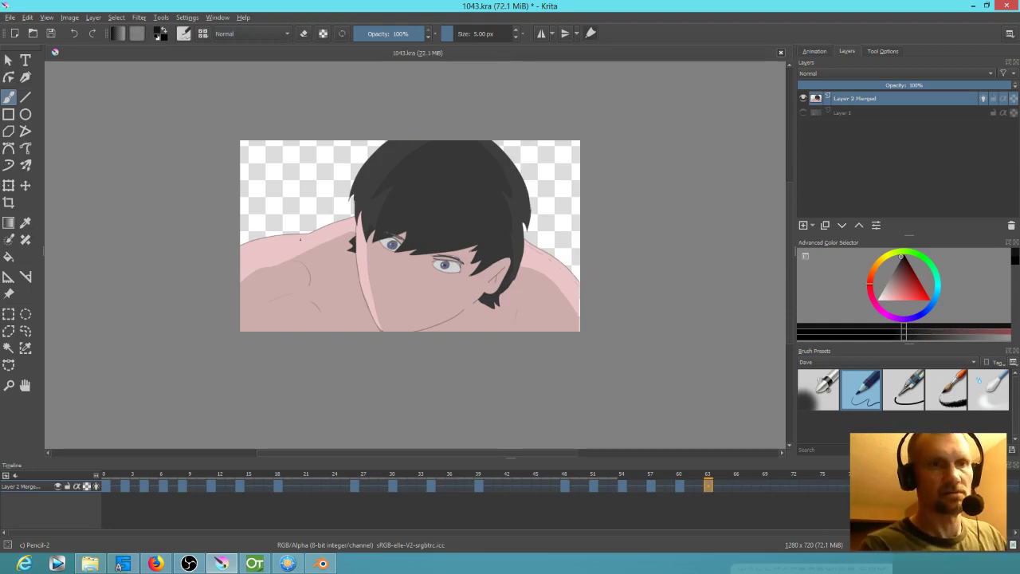
Extend and darken the right-hand neck-to-shoulder line on frame 54, checking it against frames 51 and 57
key(Left)
key(Left)
key(Left)
key(Left)
key(Left)
key(Left)
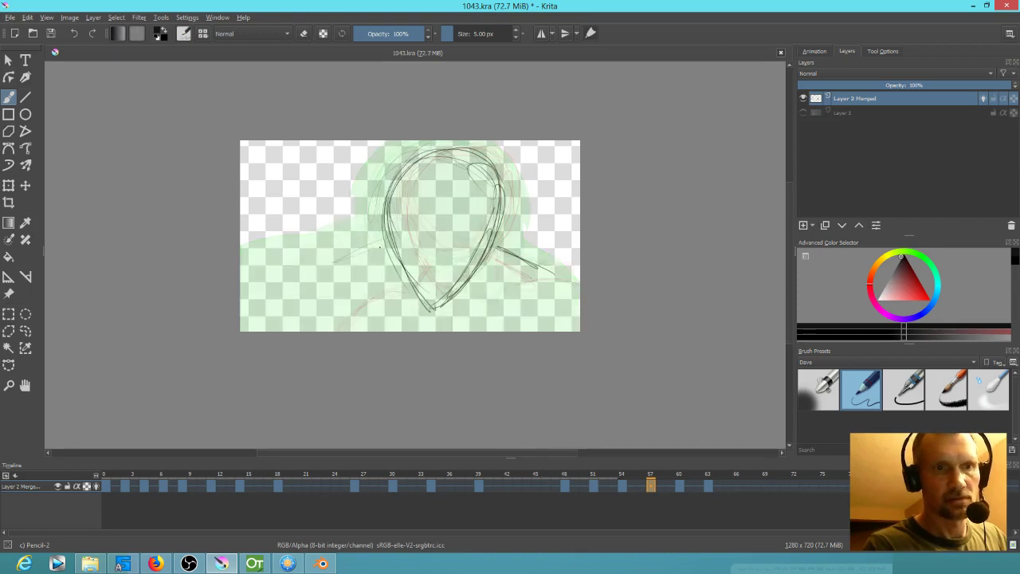
key(Left)
key(Left)
key(Left)
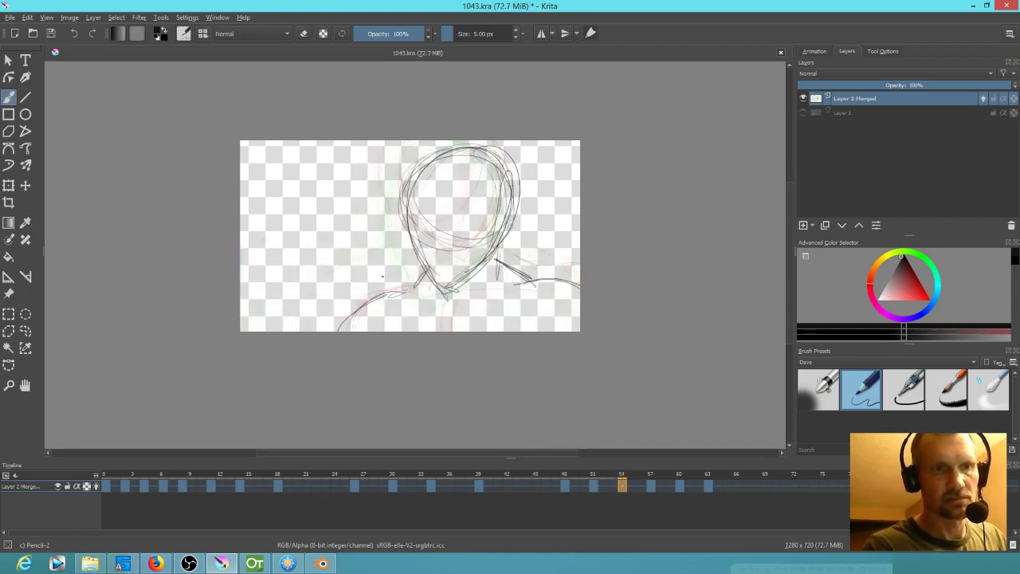
key(Left)
key(Right)
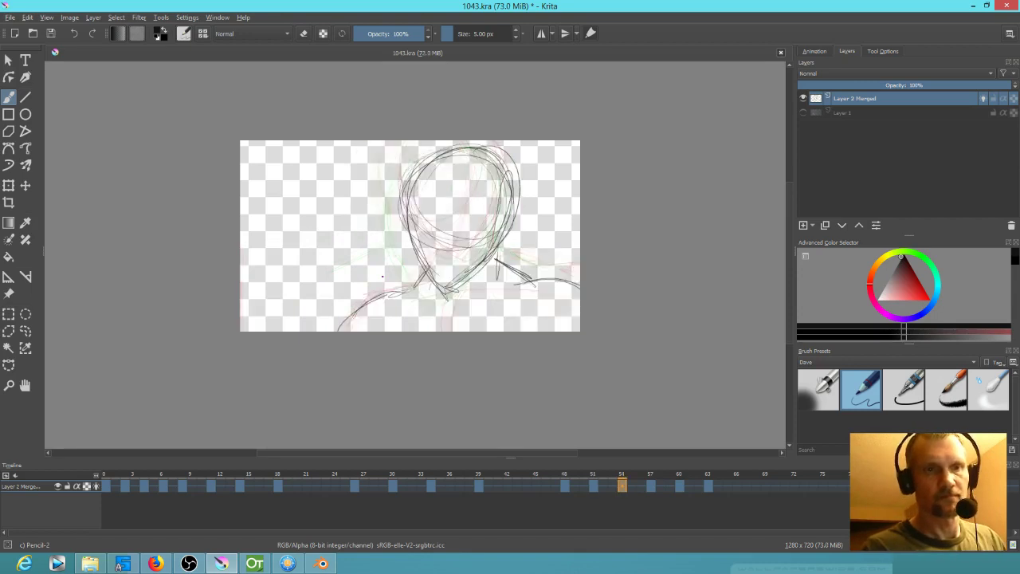
Sketch the left-hand shoulder line on frame 57 and the shoulder lines on both sides of the head on frame 60
key(Right)
key(Right)
key(Right)
key(Left)
key(Left)
key(Left)
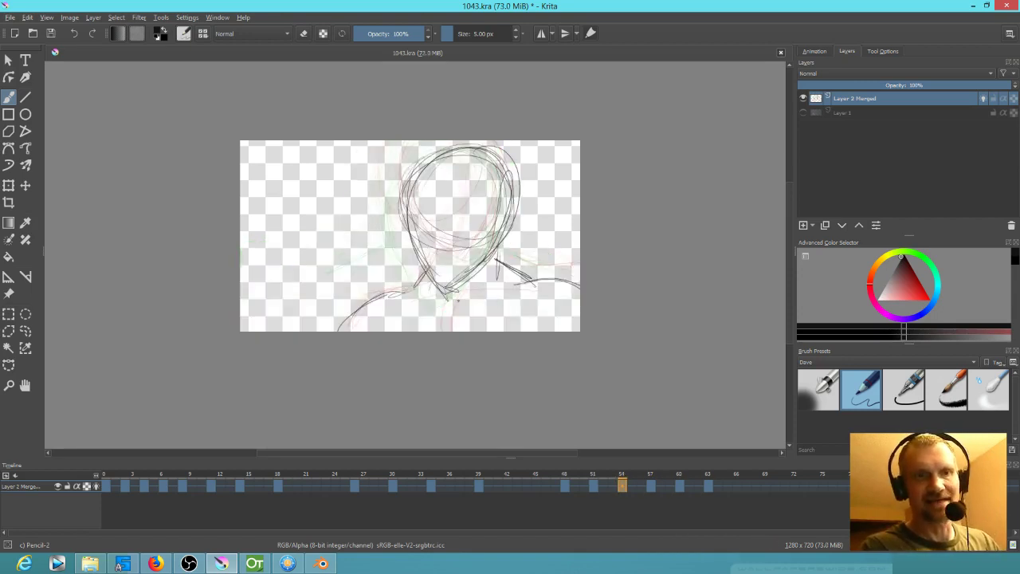
key(Left)
key(Right)
key(Right)
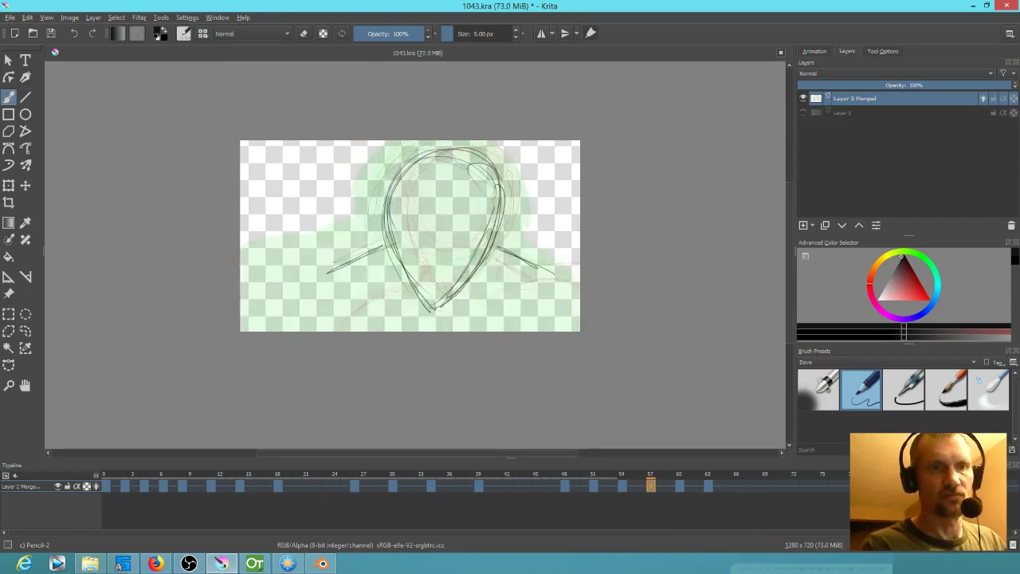
key(Right)
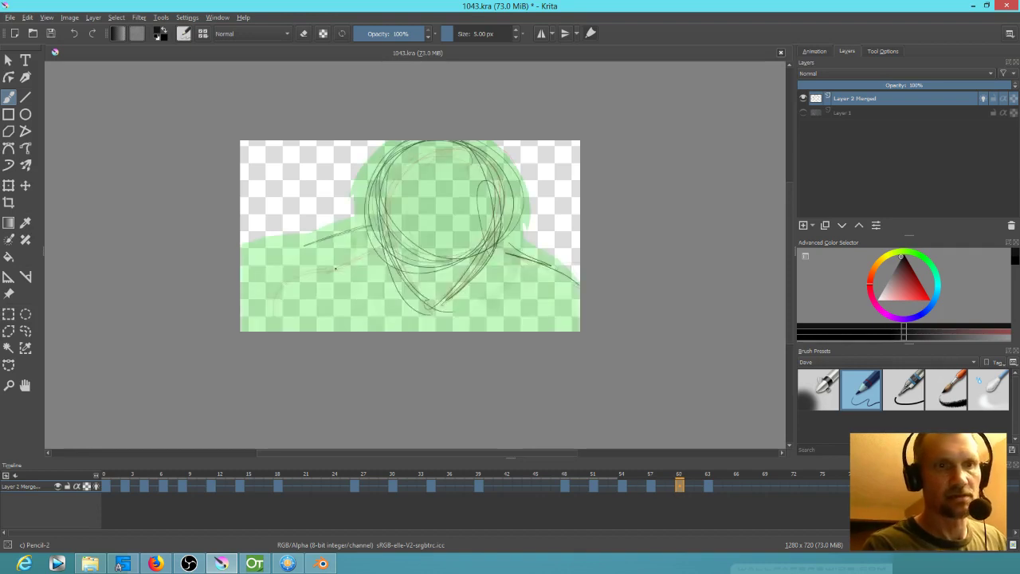
key(Right)
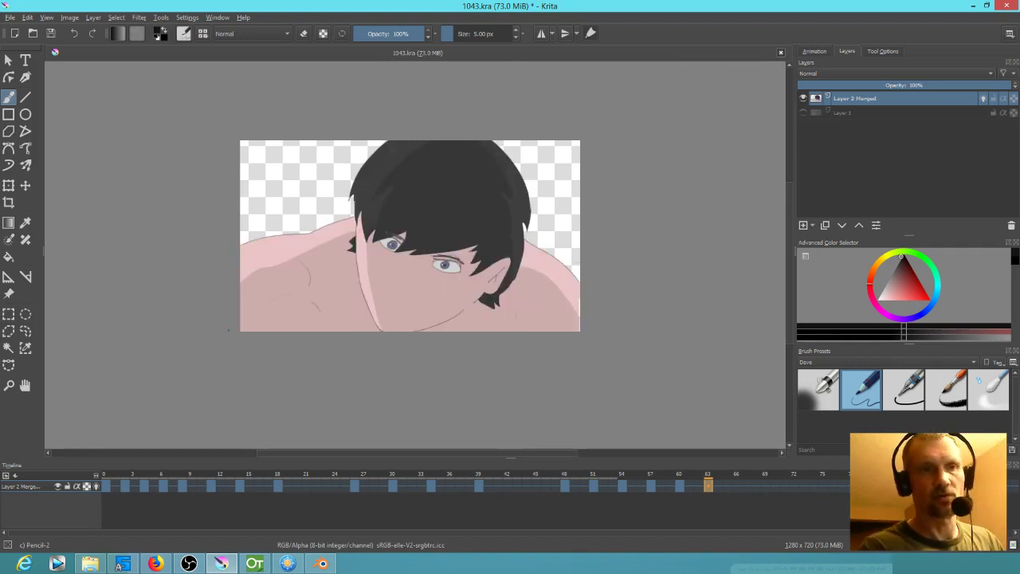
Flip backwards through the keyframes from frame 63 to frame 0 to examine the head and shoulder motion
key(Left)
key(Left)
key(Left)
key(Left)
key(Left)
key(Left)
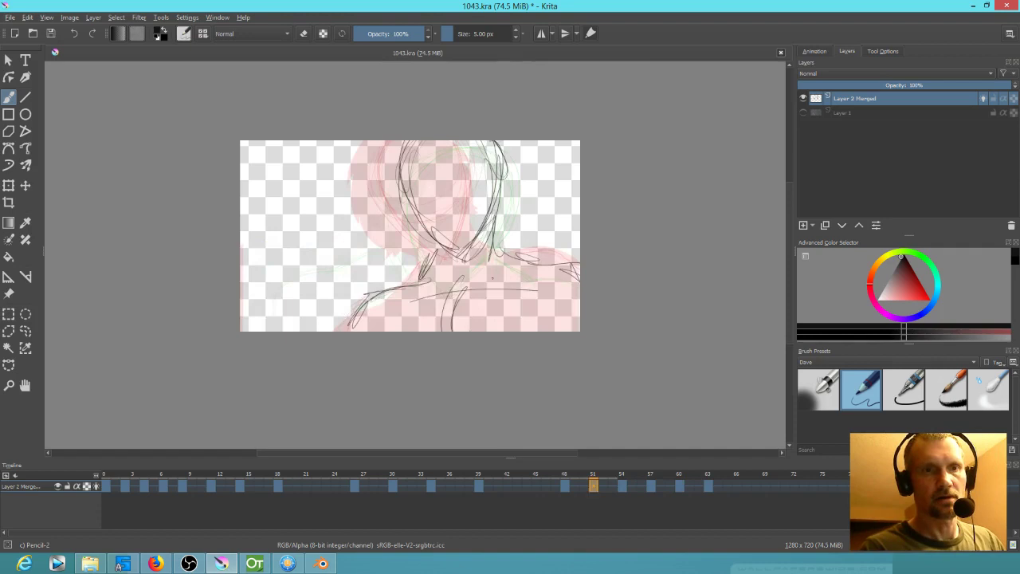
key(Left)
key(Left)
key(Left)
key(Left)
key(Left)
key(Left)
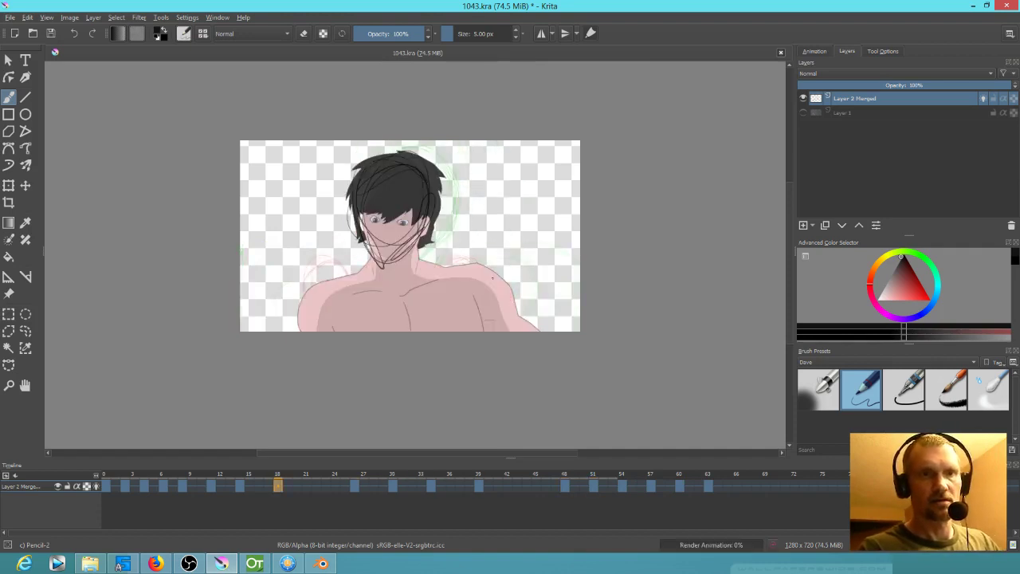
key(Left)
key(Left)
key(Left)
key(Left)
key(Left)
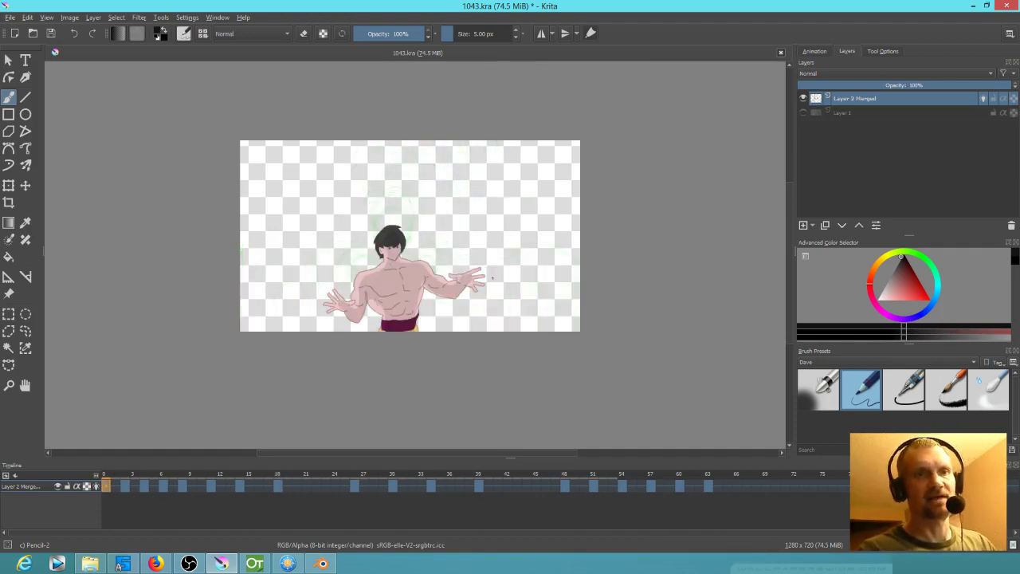
Sketch the torso's vertical centre line below the head on the early in-between frames up to frame 14
key(Right)
key(Right)
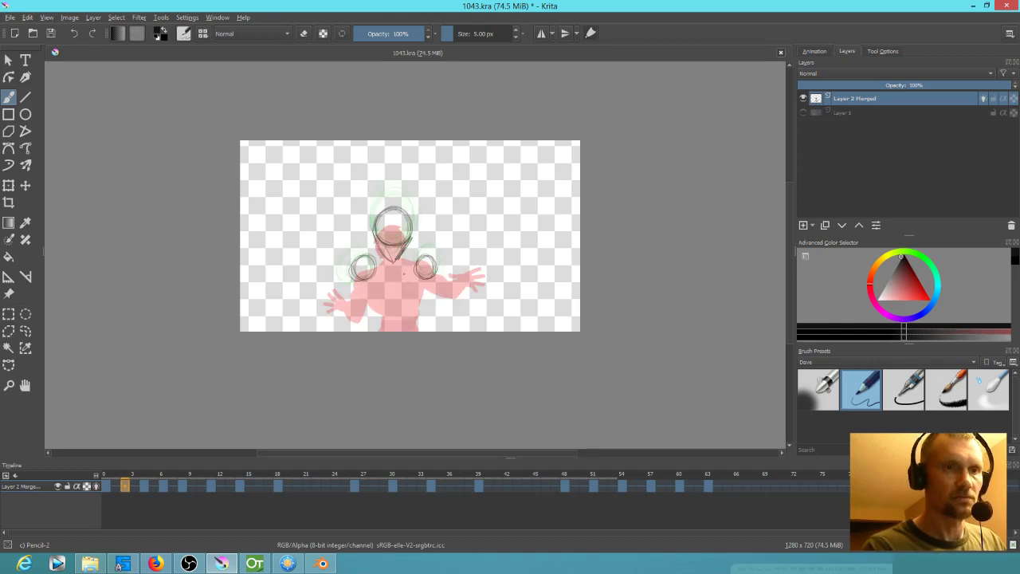
key(Right)
key(Right)
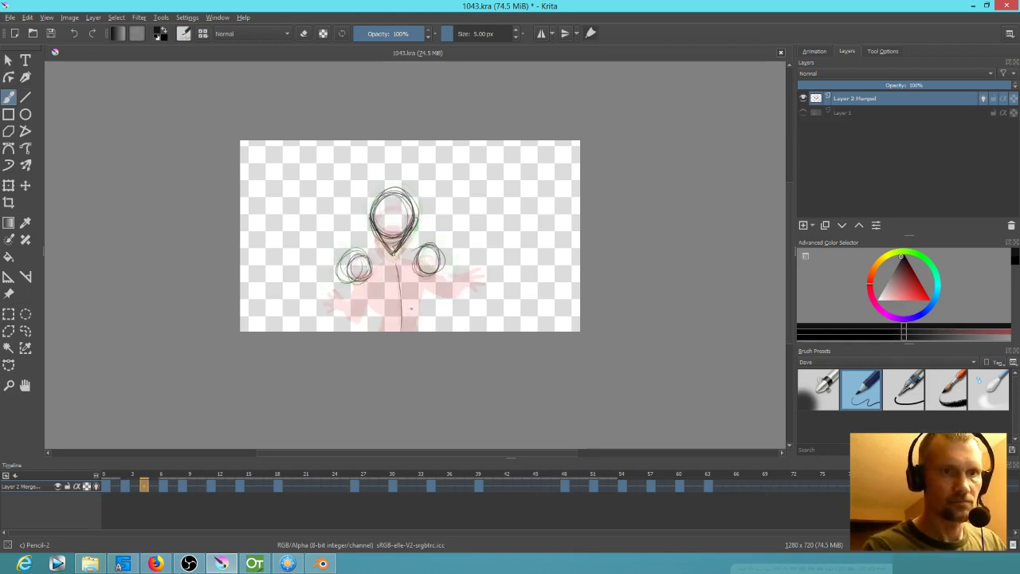
key(Right)
key(Right)
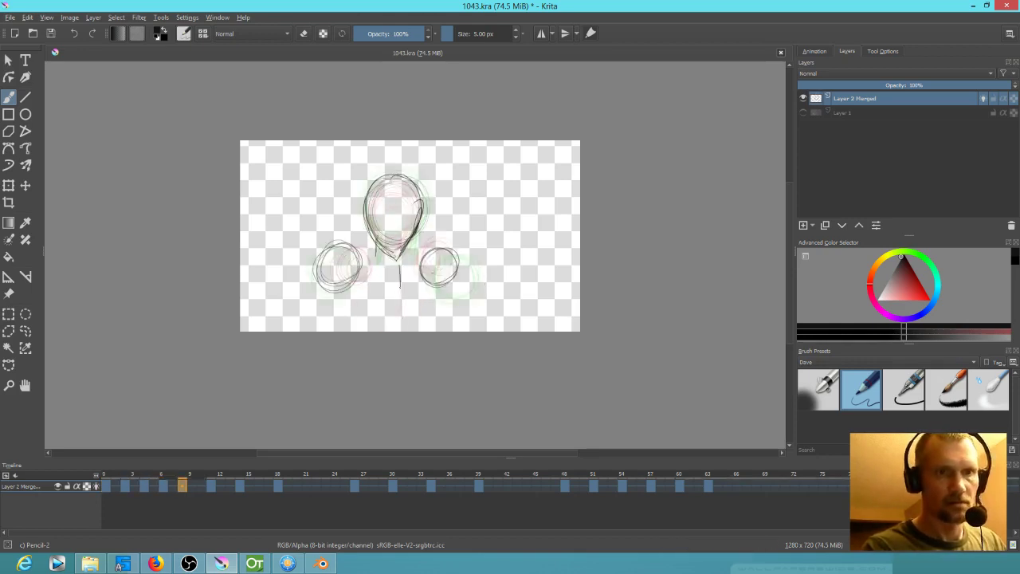
key(Right)
key(Right)
key(Right)
key(Right)
key(Right)
key(Right)
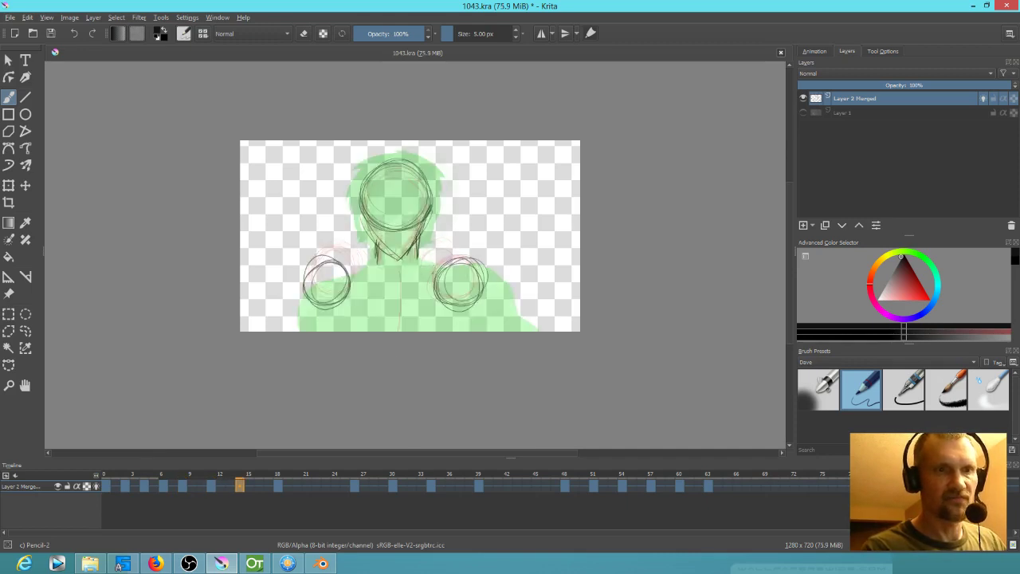
Sketch the chest centre line on the in-between frames from frame 30 to frame 54, following the onion skins
key(Right)
key(Right)
key(Right)
key(Right)
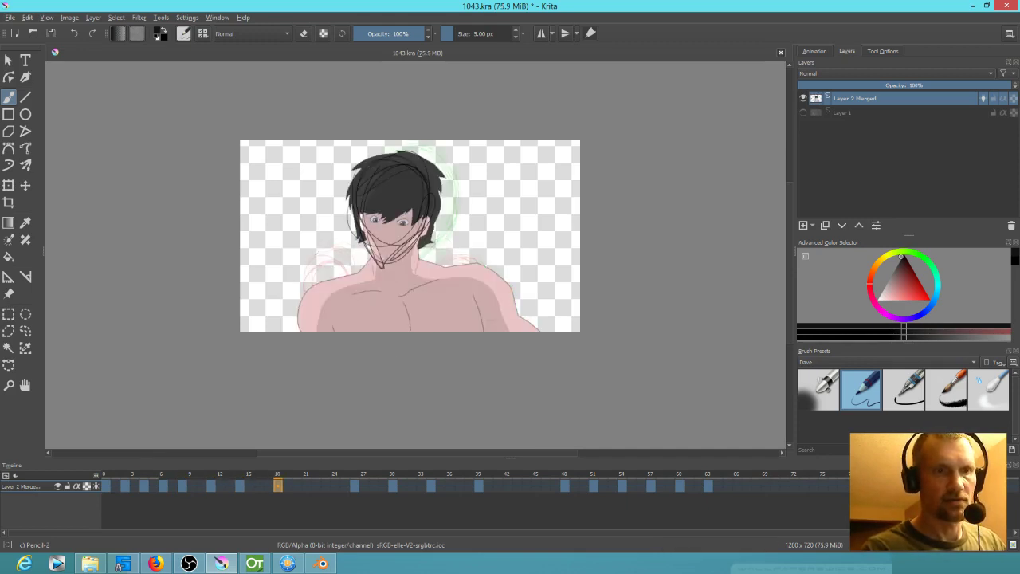
key(Right)
key(Right)
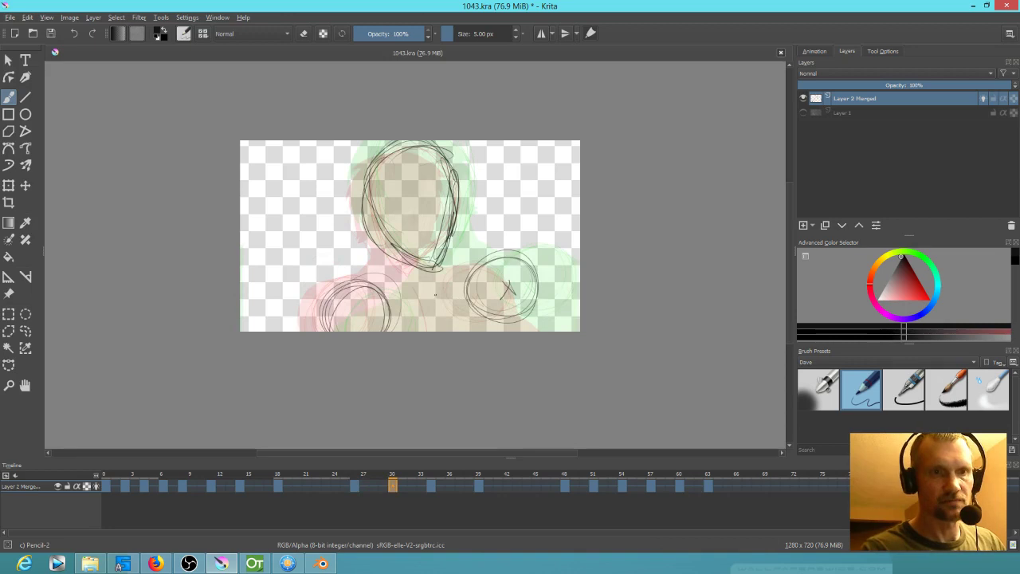
key(period)
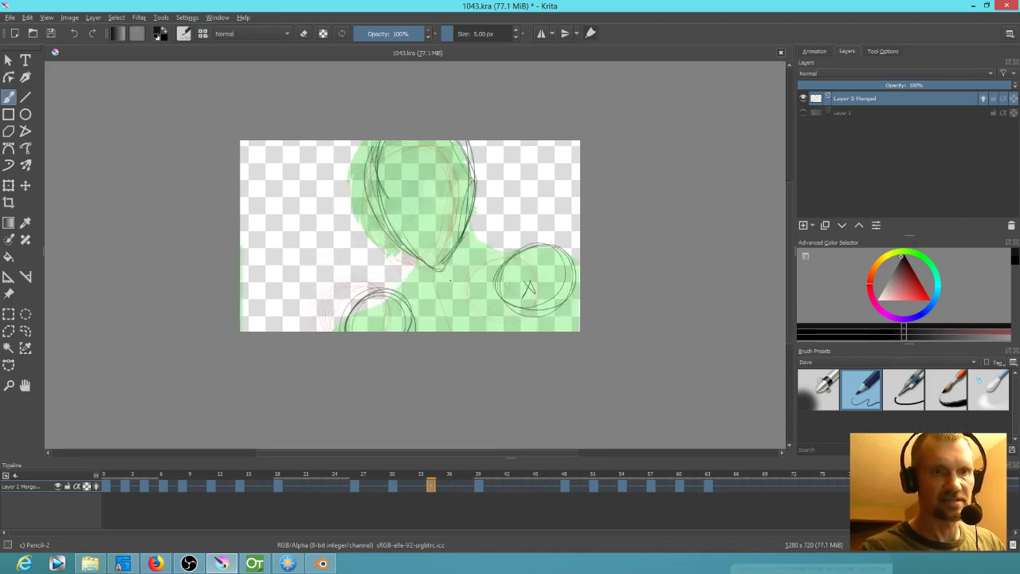
key(period)
key(period)
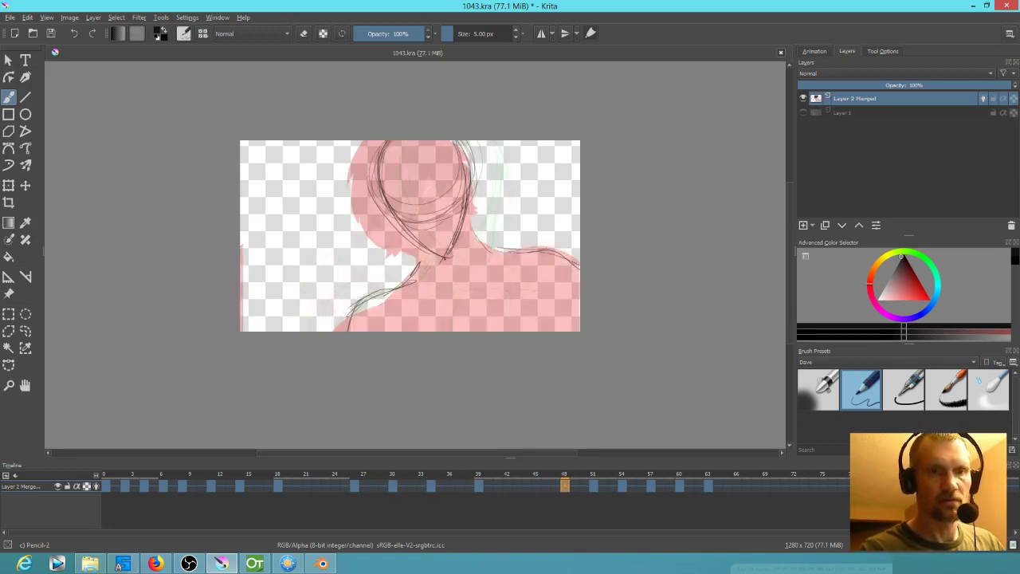
key(period)
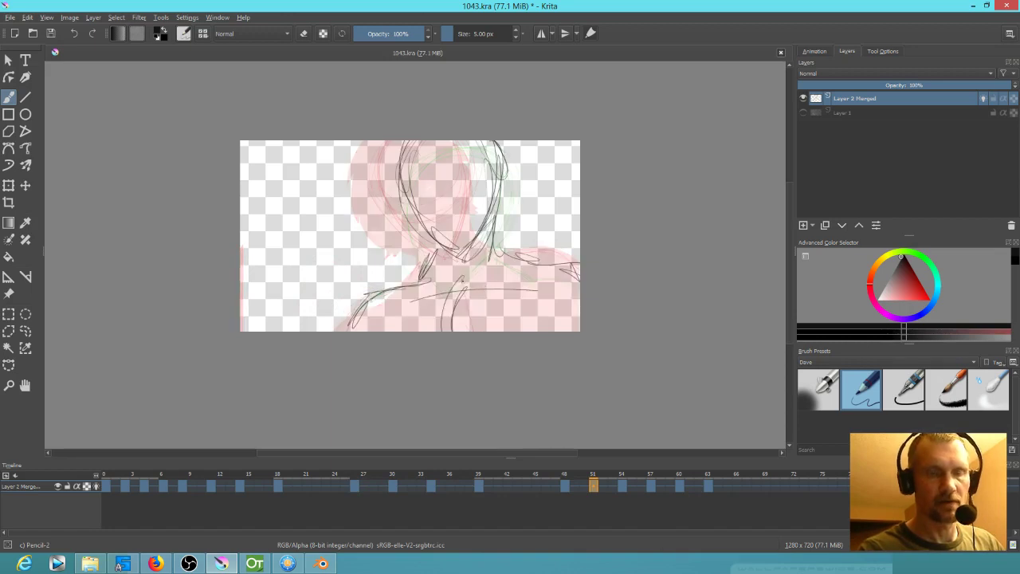
key(period)
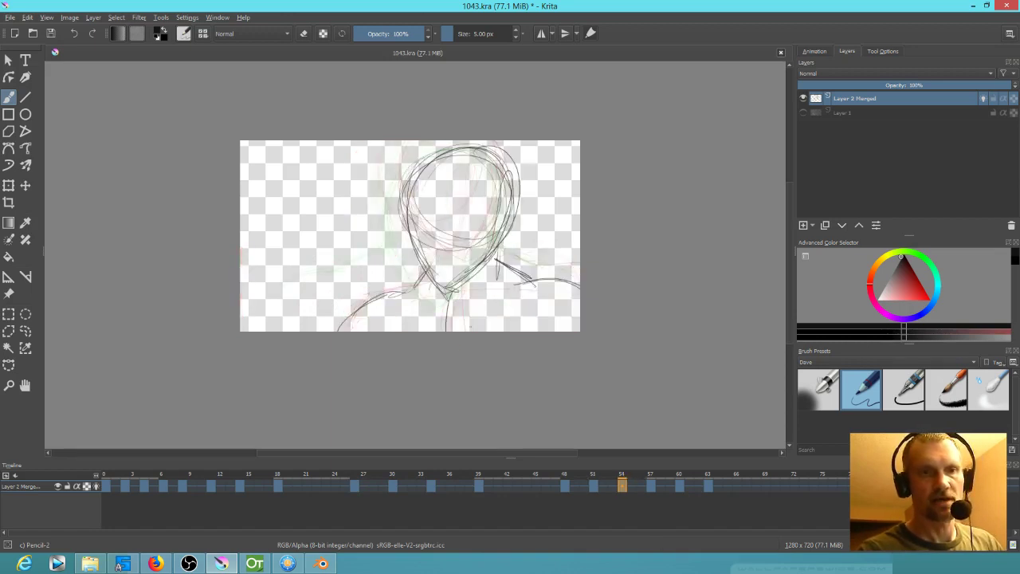
key(period)
key(period)
key(period)
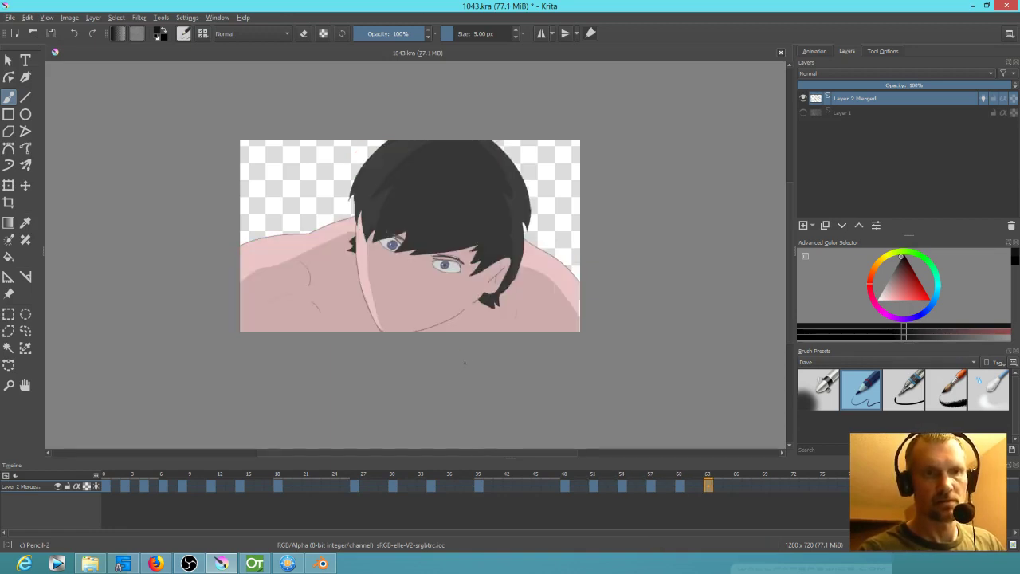
Flip backwards through every keyframe from frame 63 to frame 0 to review the torso sketches with their centre lines
key(comma)
key(comma)
key(comma)
key(comma)
key(comma)
key(comma)
key(comma)
key(comma)
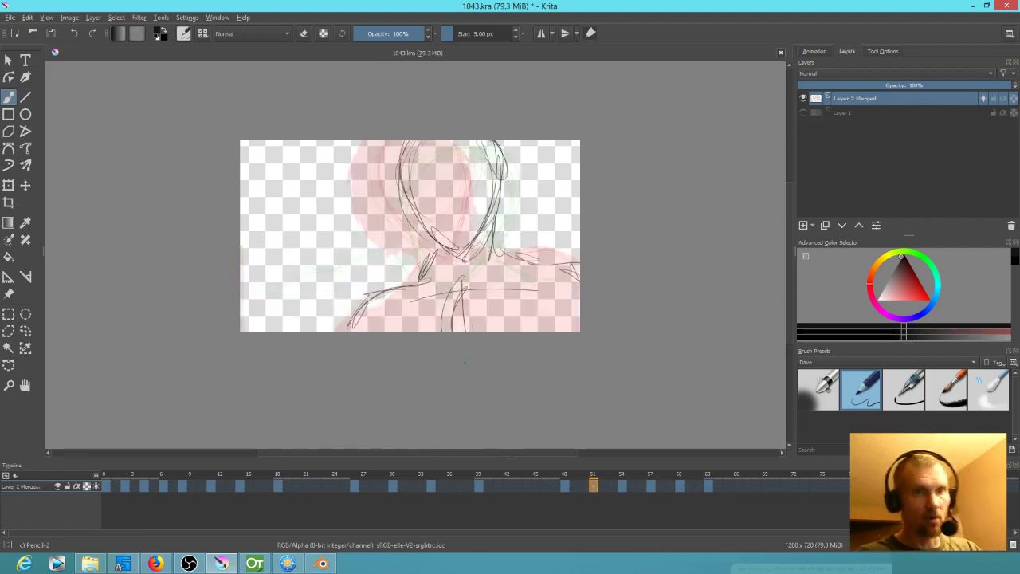
key(comma)
key(comma)
key(comma)
key(comma)
key(comma)
key(comma)
key(comma)
key(comma)
key(comma)
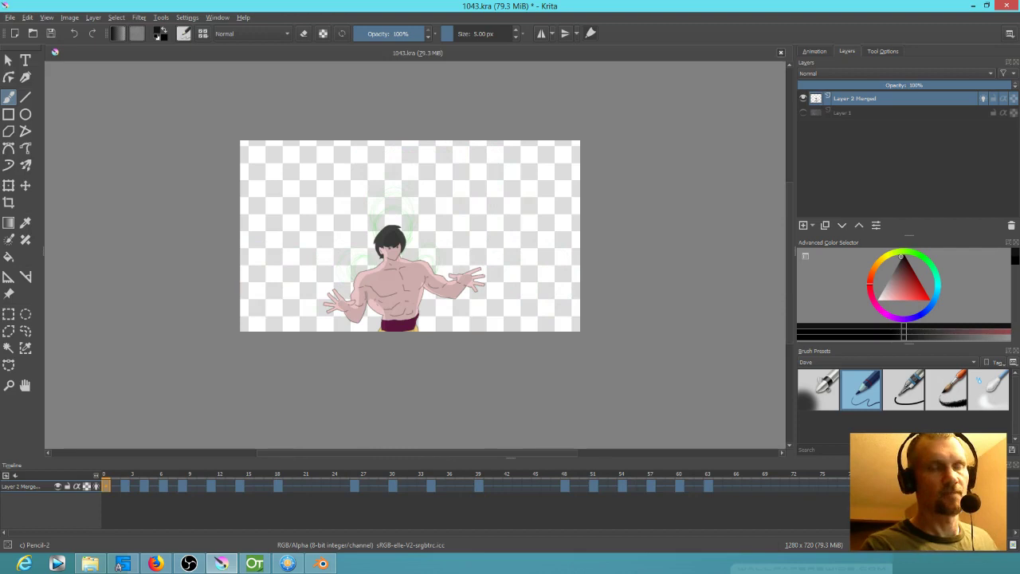
Save the document and play the animation to review the motion of the sketched in-betweens up close
scroll(375, 293, up, 5)
scroll(504, 300, down, 4)
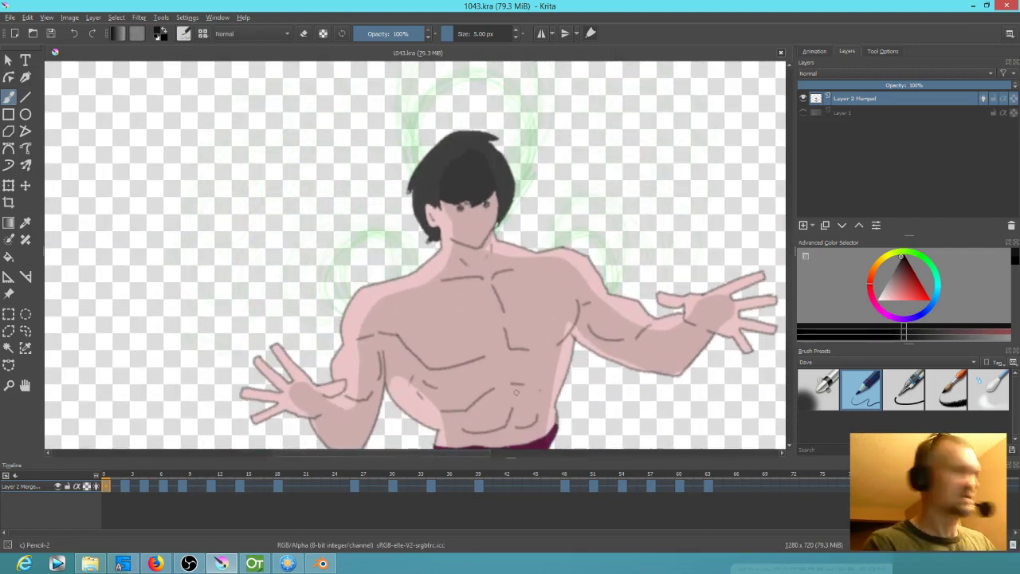
scroll(542, 310, down, 1)
scroll(542, 310, down, 4)
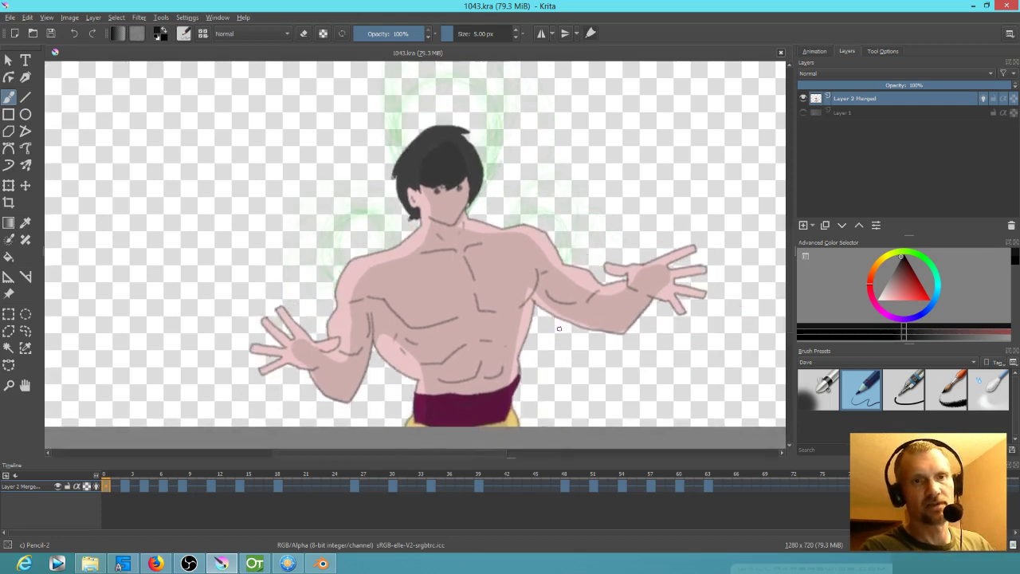
scroll(514, 341, up, 2)
scroll(515, 341, down, 1)
key(space)
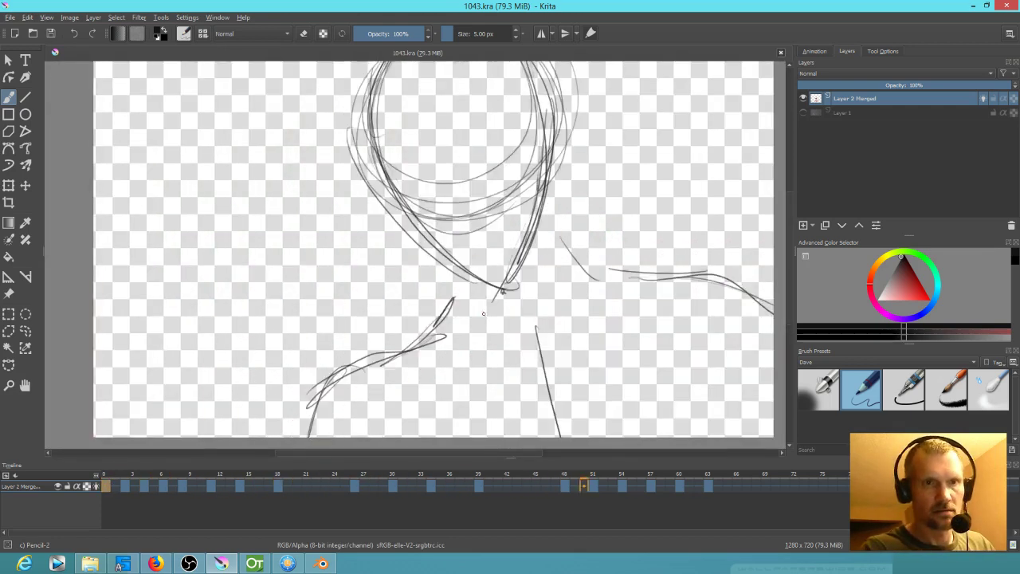
scroll(515, 340, down, 2)
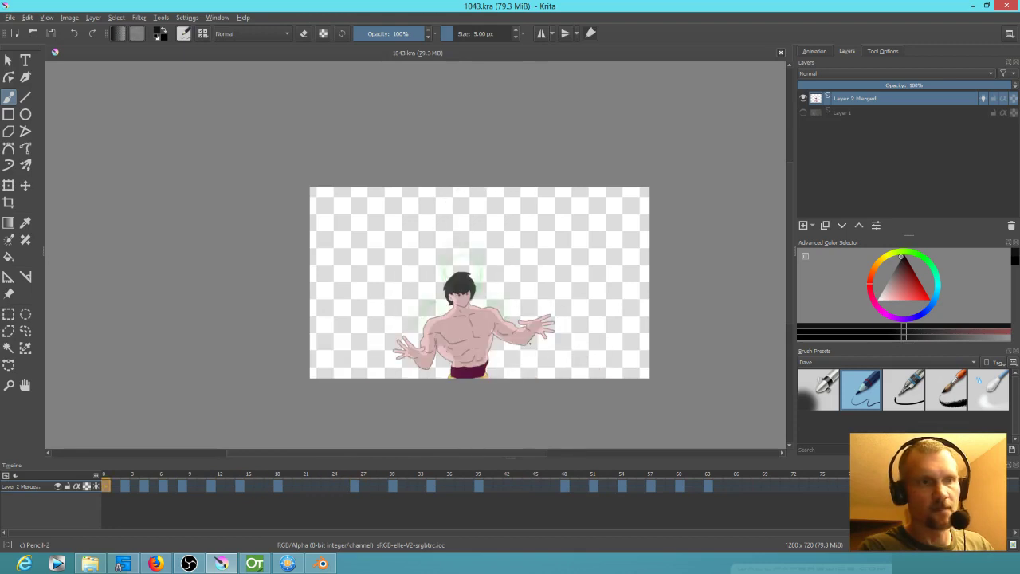
Select the shoulder circles with the torso line on frame 6 and rotate them slightly clockwise
drag(109, 476, 279, 486)
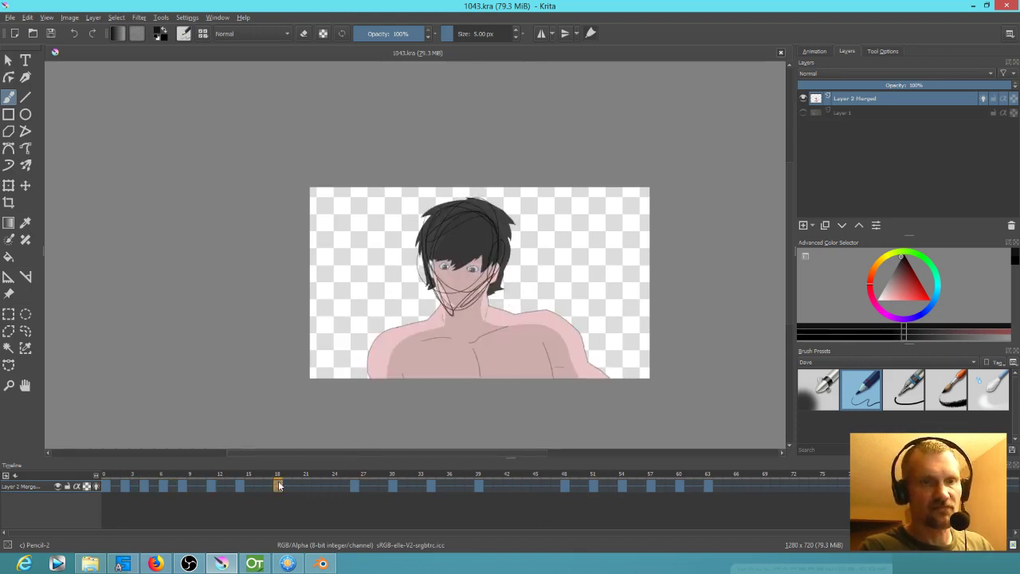
mouse_move(278, 486)
mouse_down()
mouse_move(97, 475)
mouse_move(163, 485)
mouse_up()
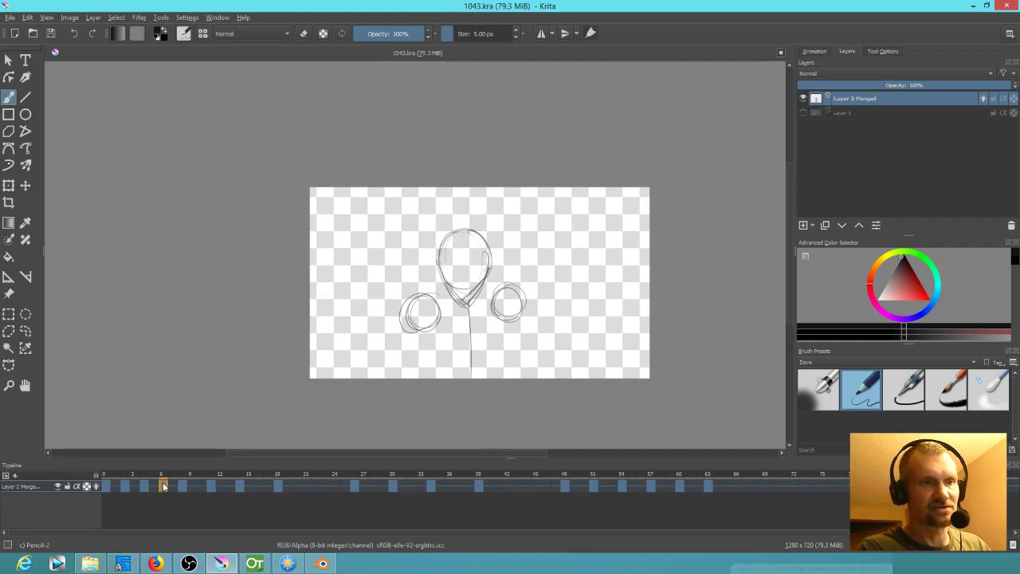
key(l)
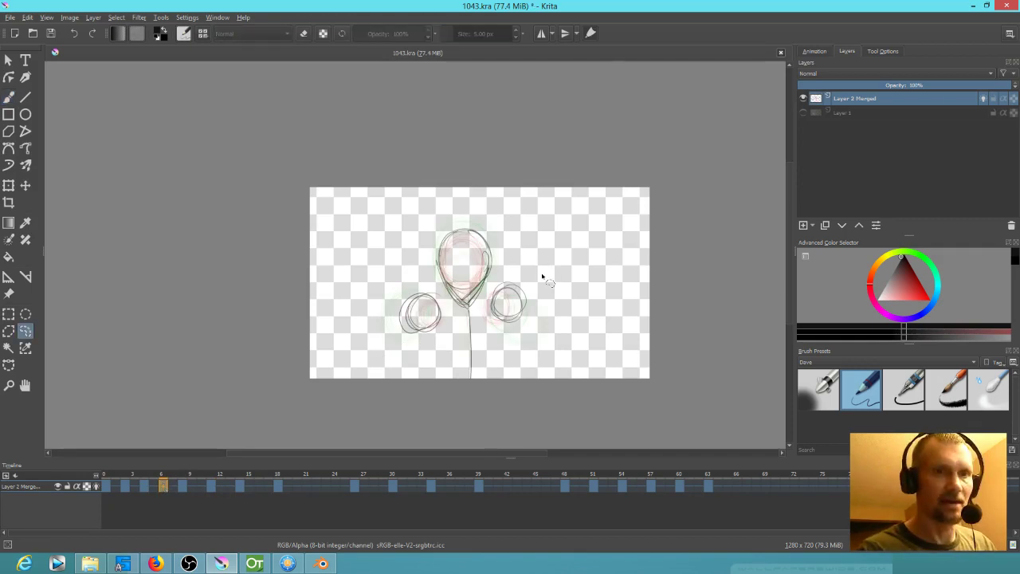
drag(478, 301, 413, 365)
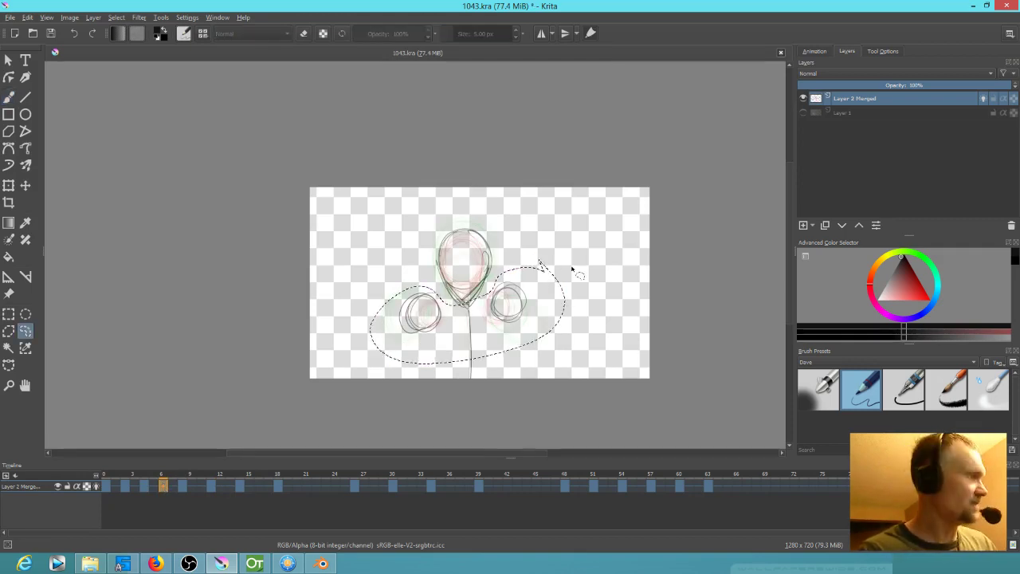
key(ctrl+t)
drag(583, 290, 588, 323)
drag(491, 348, 490, 348)
Rotate the shoulders and torso line clockwise on frames 4 and 2 as well, with a smaller tilt on frame 2
click(146, 486)
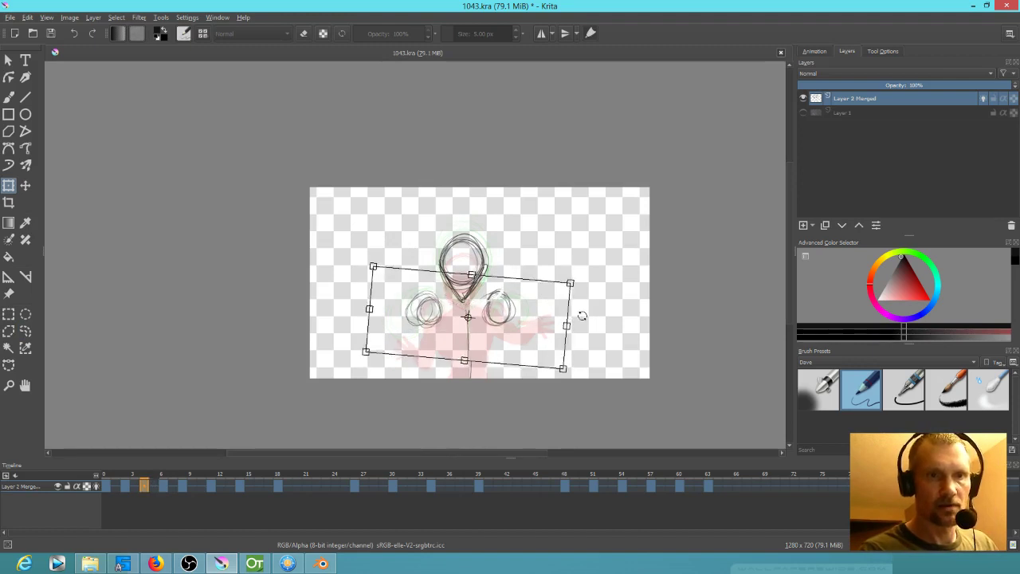
click(128, 486)
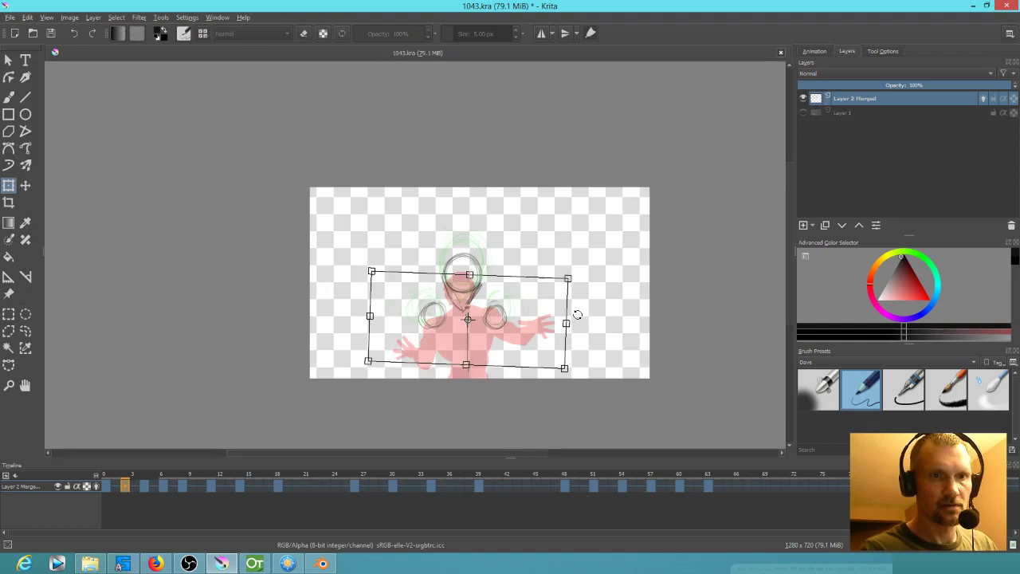
click(162, 486)
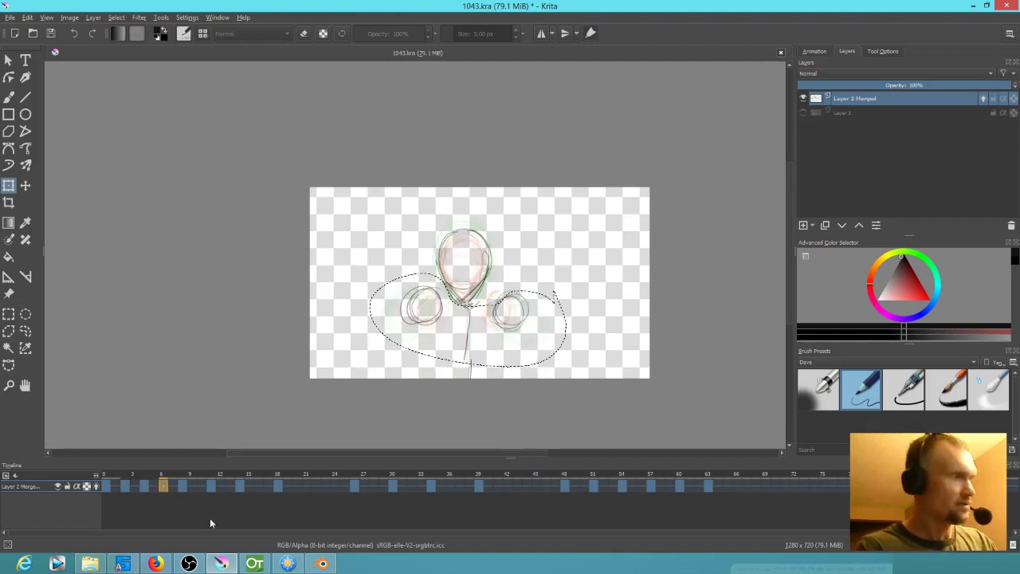
Select the shoulders and torso line on frame 14 and rotate them slightly counter-clockwise
key(Right)
key(Right)
key(Right)
key(Right)
key(Right)
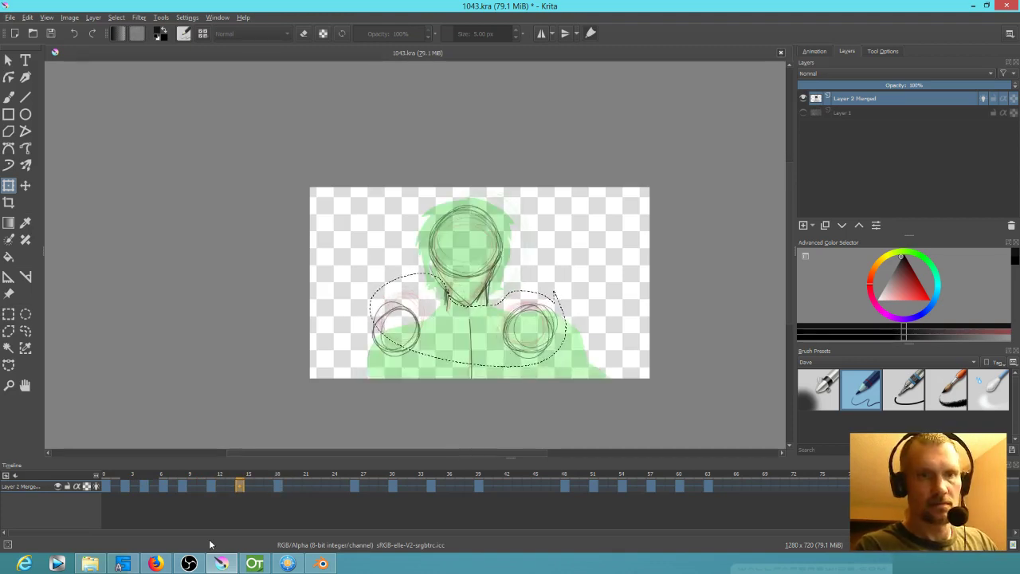
key(s)
mouse_move(592, 285)
mouse_down()
mouse_move(429, 306)
mouse_move(572, 381)
mouse_move(587, 271)
mouse_up()
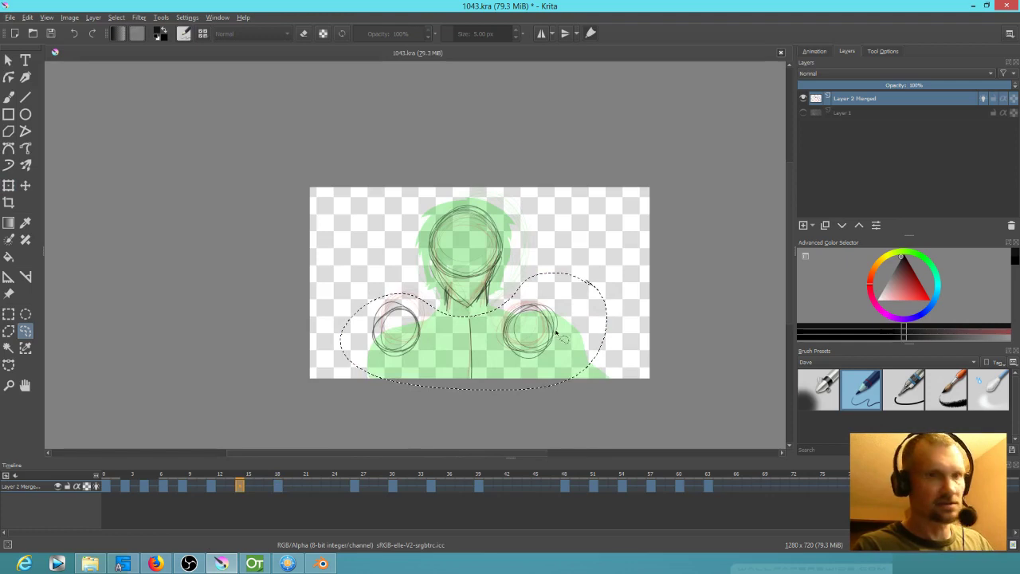
key(ctrl+t)
drag(625, 327, 619, 320)
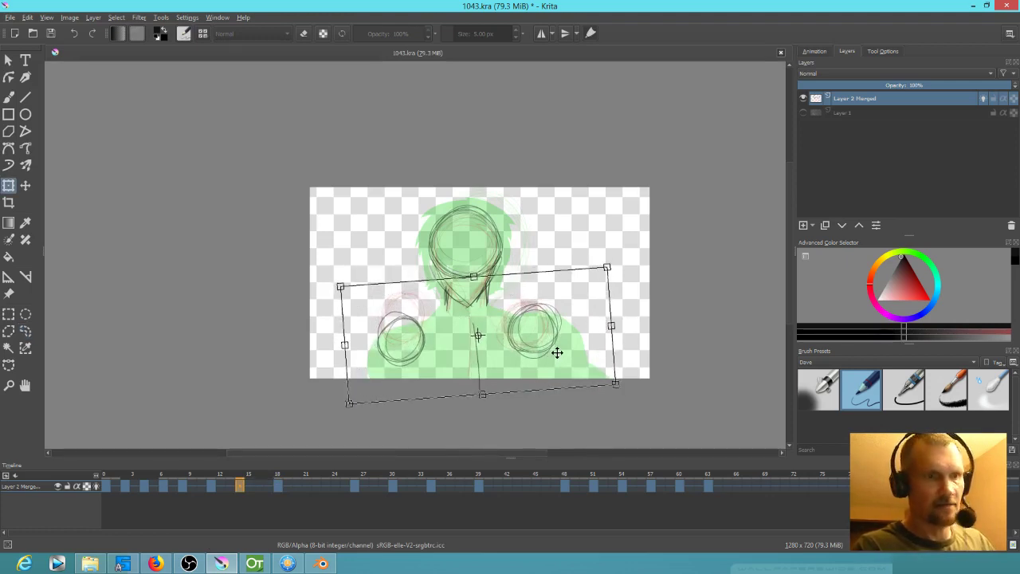
Select the shoulders and torso line on frame 11, tilt them counter-clockwise and shift them slightly down
key(comma)
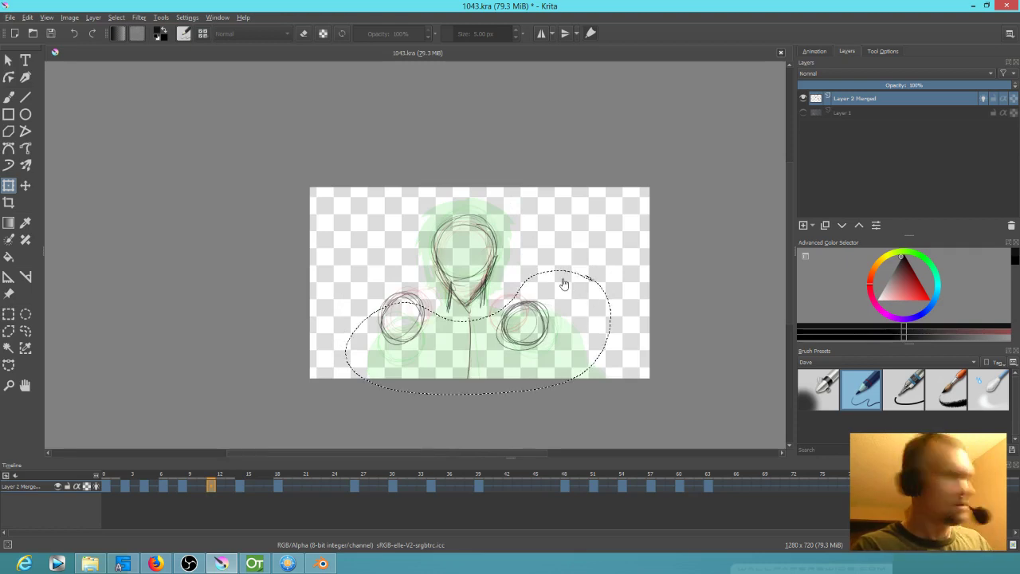
key(l)
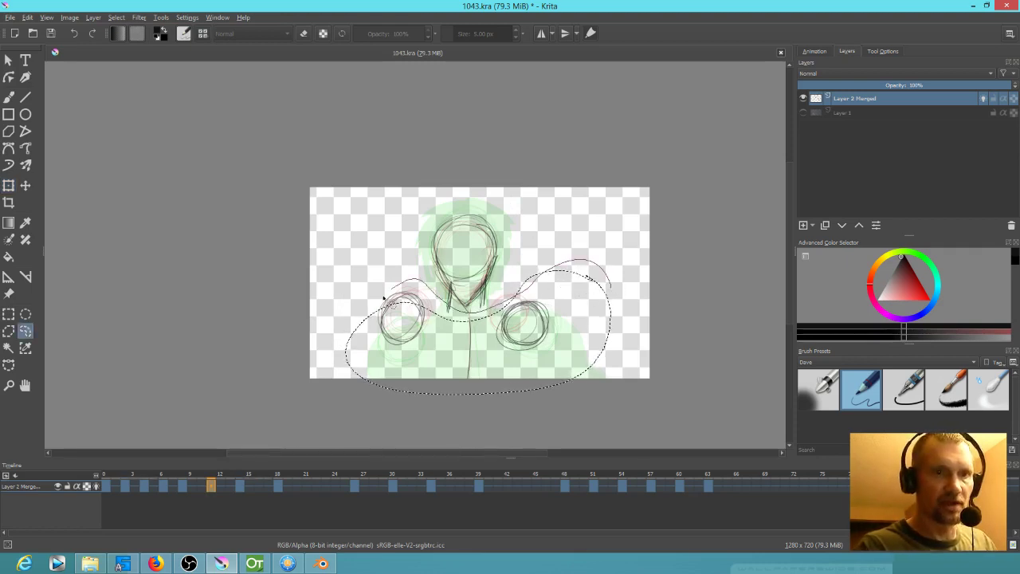
key(ctrl+t)
drag(626, 294, 616, 291)
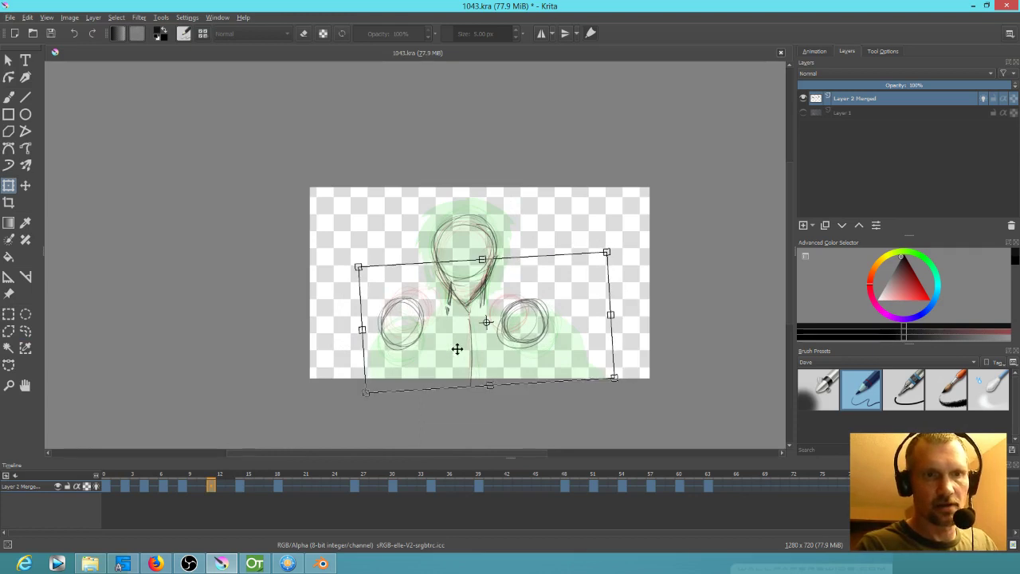
drag(457, 350, 457, 355)
drag(628, 304, 627, 295)
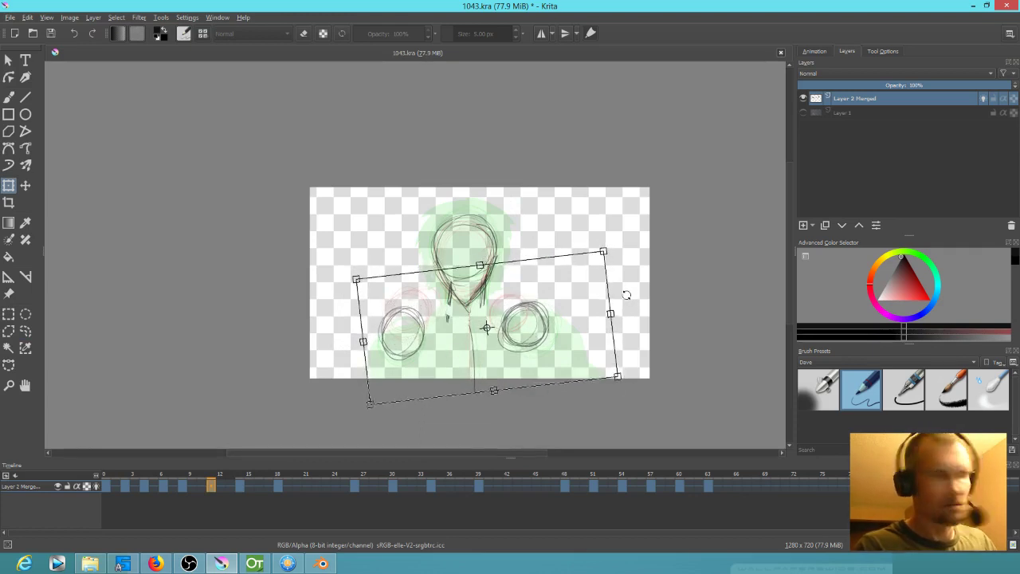
Clear the shoulder selection and turn off the layer's onion skins
key(comma)
key(period)
key(period)
key(period)
key(period)
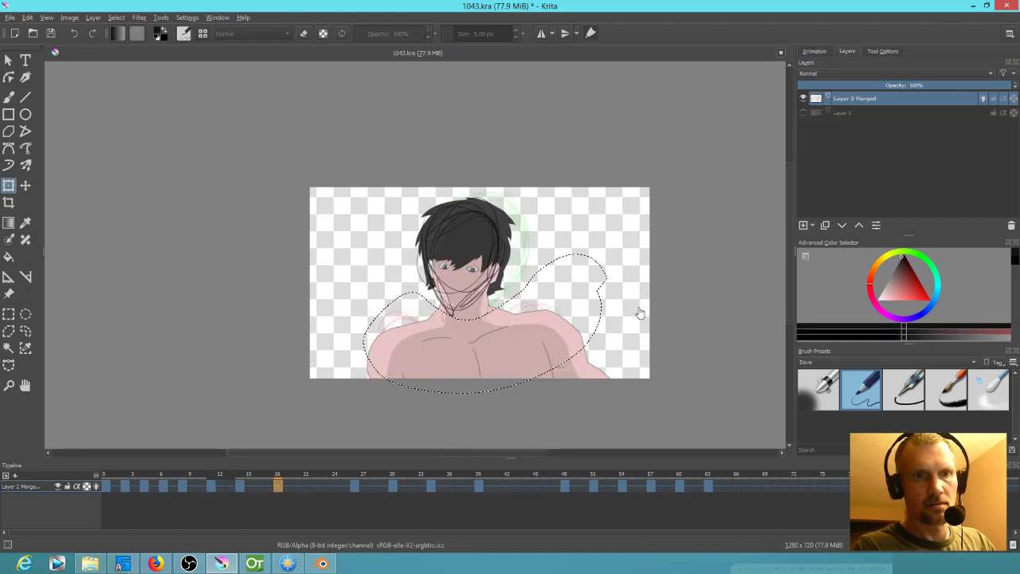
key(ctrl+shift+a)
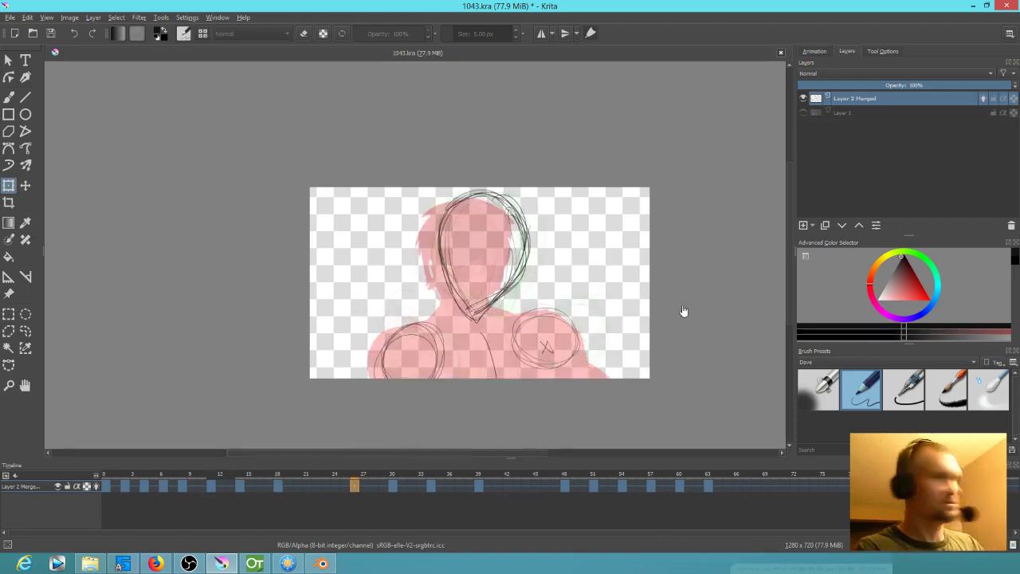
click(94, 487)
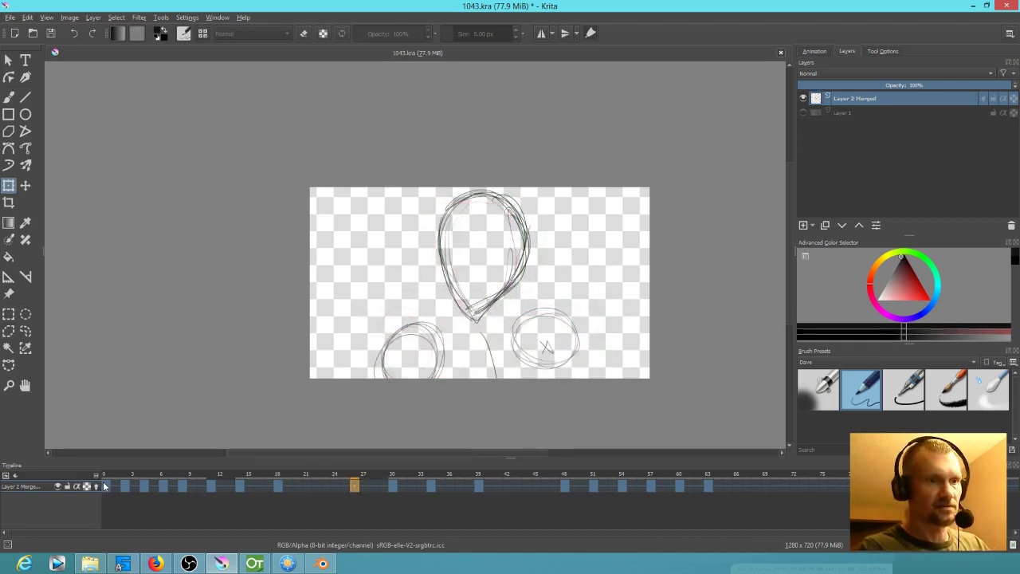
Save the document and play the animation from frame 0 to review the tilted shoulders
click(106, 487)
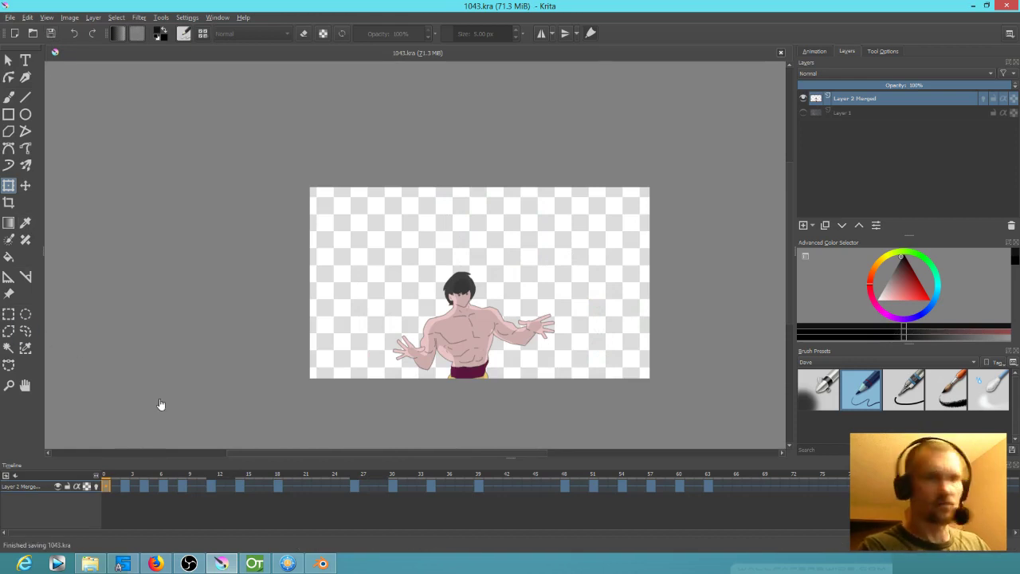
key(space)
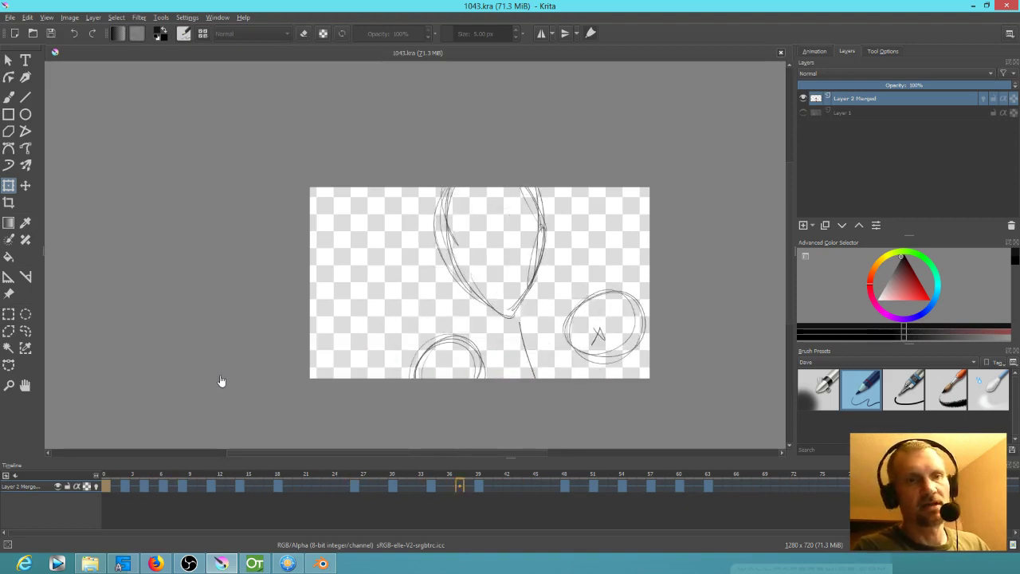
click(105, 485)
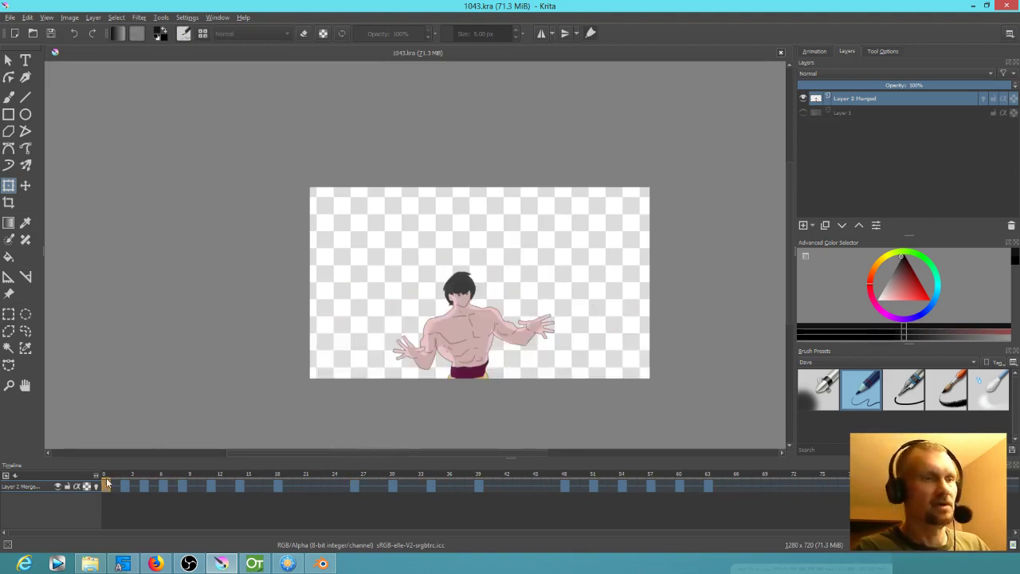
Sketch a horizontal eye line across the head on frames 2, 4 and 6 with the pencil brush, using frame 0's face as reference
scroll(494, 354, up, 4)
scroll(485, 345, down, 1)
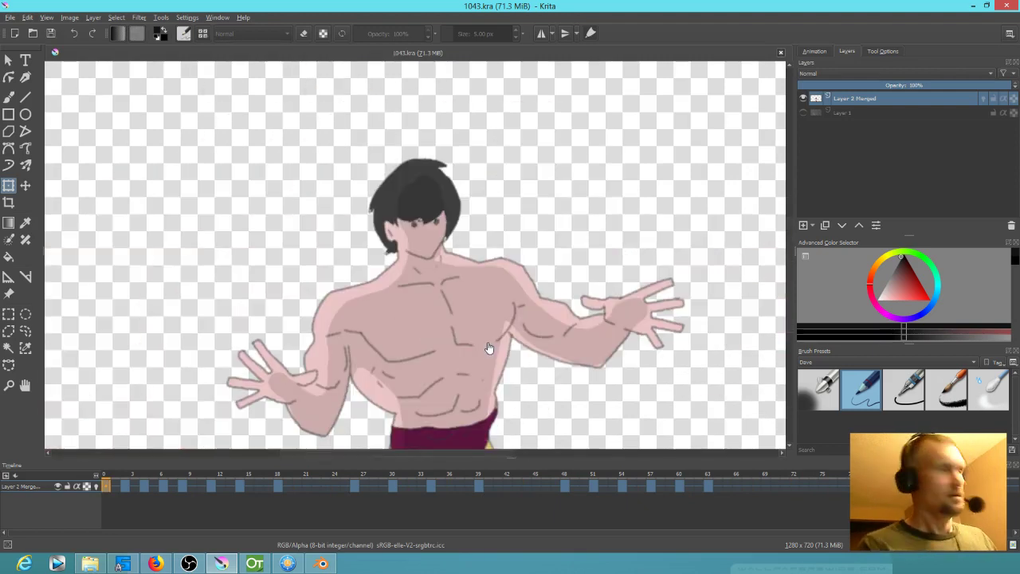
key(Right)
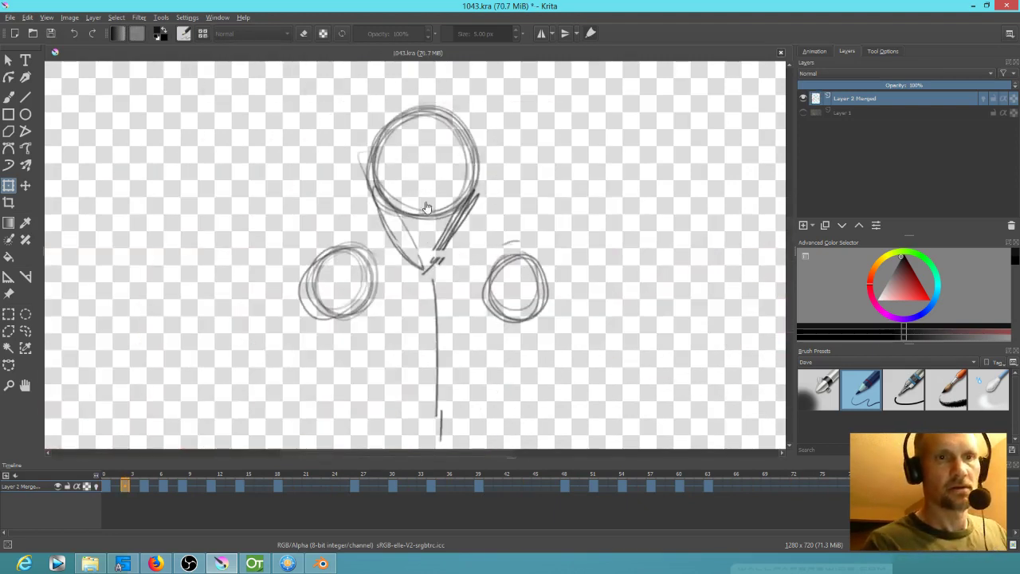
key(Left)
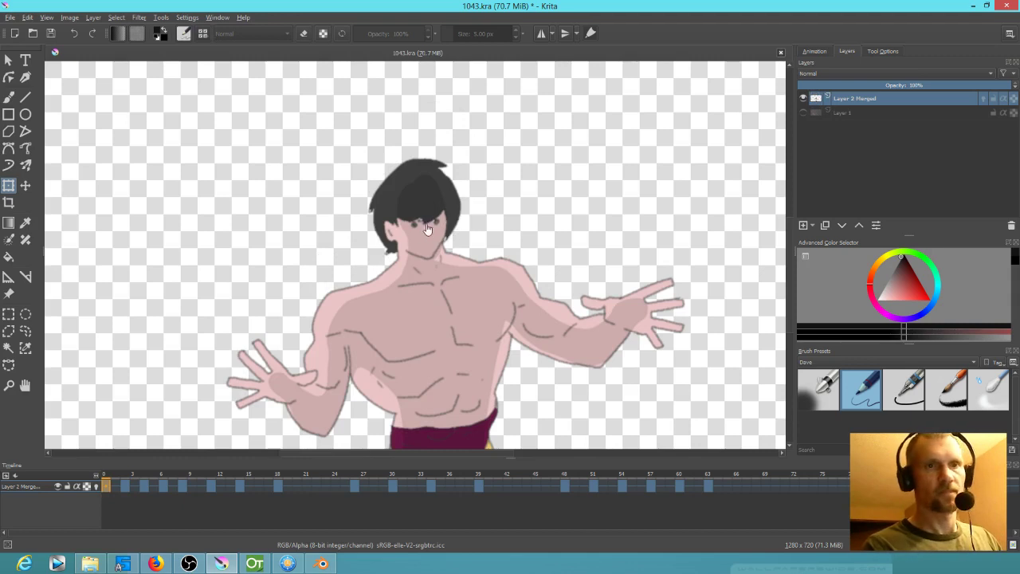
key(b)
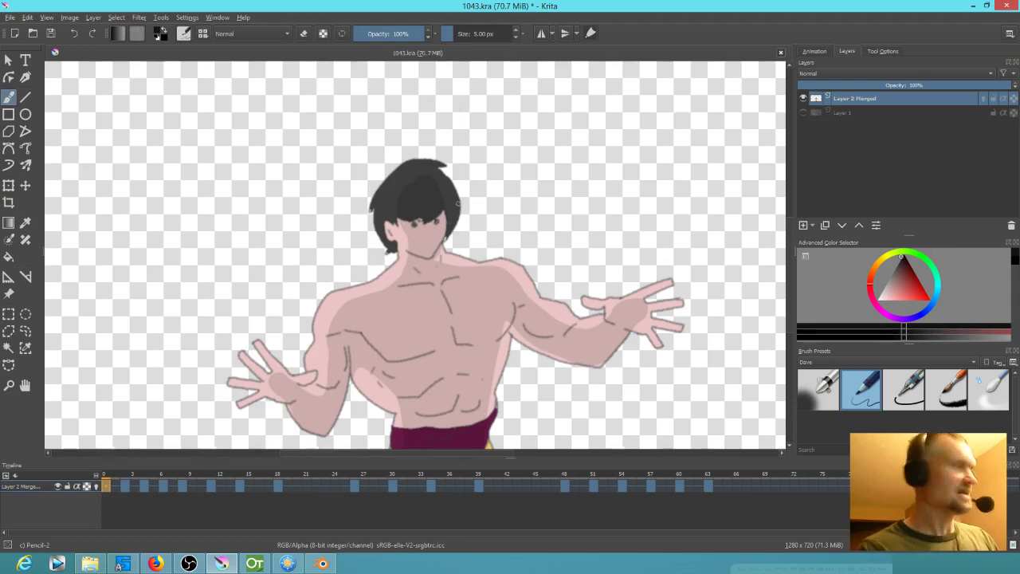
key(Right)
drag(380, 198, 468, 201)
key(Right)
drag(379, 170, 469, 164)
key(Right)
mouse_move(357, 176)
mouse_down()
mouse_move(485, 166)
mouse_move(383, 165)
mouse_move(502, 159)
mouse_up()
Sketch the eye line across the head on frames 8, 11 and 14 with several light strokes
key(Right)
drag(346, 157, 507, 146)
drag(346, 158, 488, 149)
key(Right)
mouse_move(367, 164)
mouse_down()
mouse_move(518, 140)
mouse_move(485, 141)
mouse_up()
mouse_move(365, 155)
mouse_down()
mouse_move(367, 233)
mouse_move(506, 207)
mouse_up()
key(Right)
drag(330, 232, 532, 206)
drag(363, 230, 537, 205)
drag(340, 219, 559, 204)
Sketch the tilted eye line across the head on frames 26, 30 and 34
key(Right)
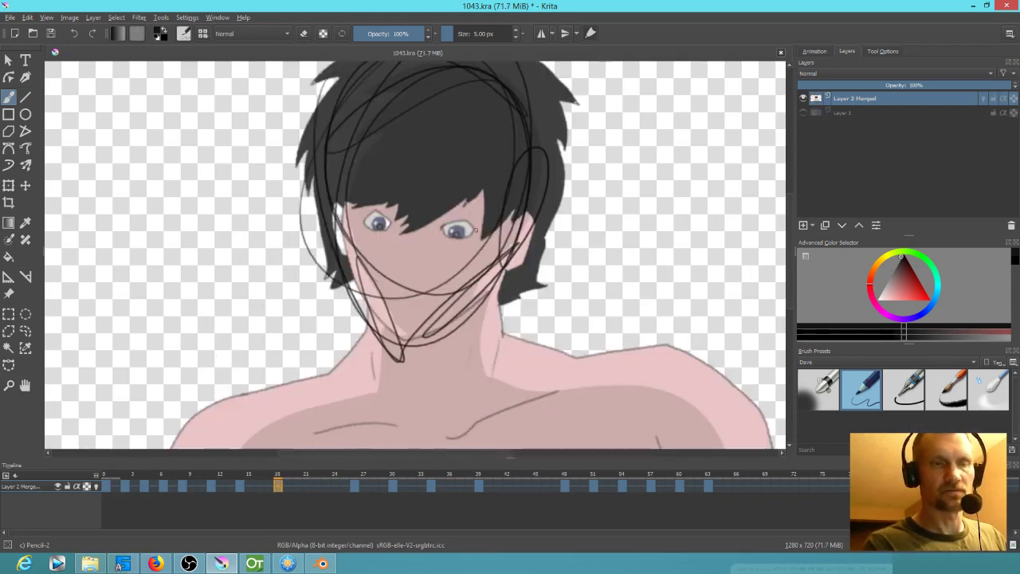
key(Right)
mouse_move(368, 203)
mouse_down()
mouse_move(590, 214)
mouse_move(383, 228)
mouse_up()
key(Right)
mouse_move(598, 180)
mouse_down()
mouse_move(385, 238)
mouse_move(380, 251)
mouse_move(634, 170)
mouse_up()
key(Right)
drag(381, 208, 683, 133)
drag(526, 242, 463, 323)
Redraw the eye line at a steeper tilt on frame 34, comparing it with the finished head on frame 39
scroll(531, 311, down, 3)
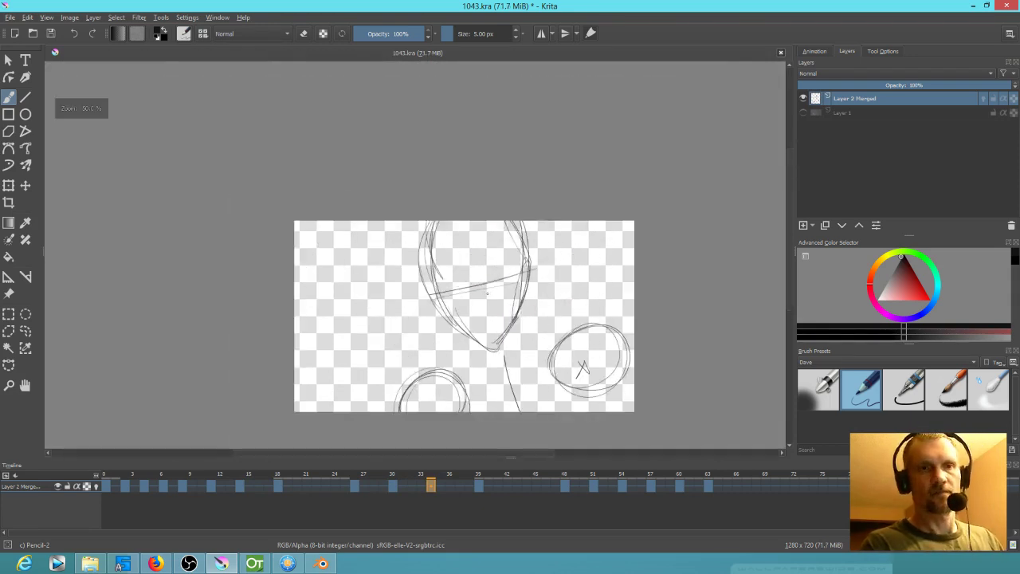
key(Left)
key(Right)
key(Right)
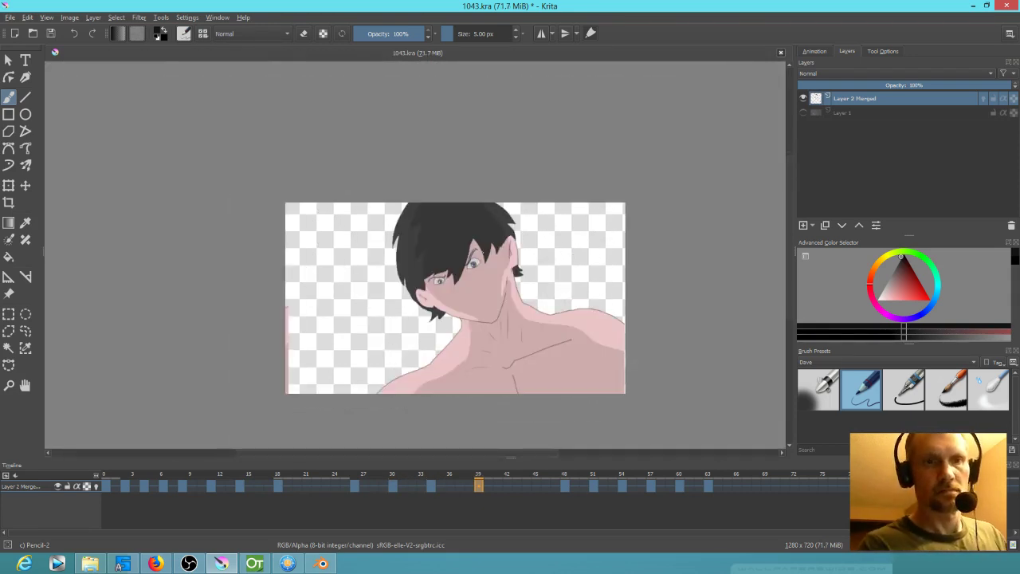
key(Left)
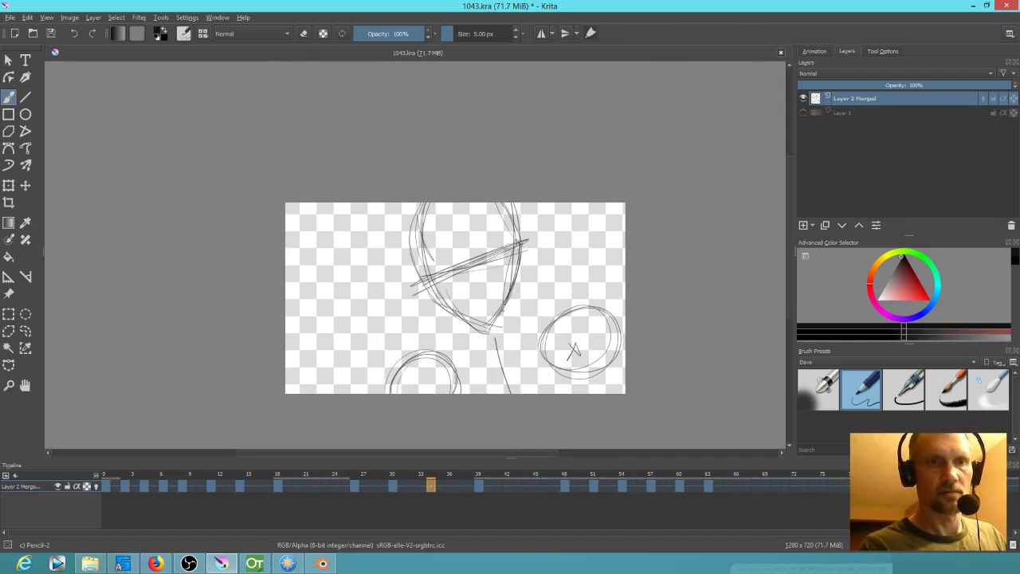
key(Right)
key(Left)
Strengthen the eye line on frame 30 and sketch the face's vertical centre line on frames 30 and 26
key(Left)
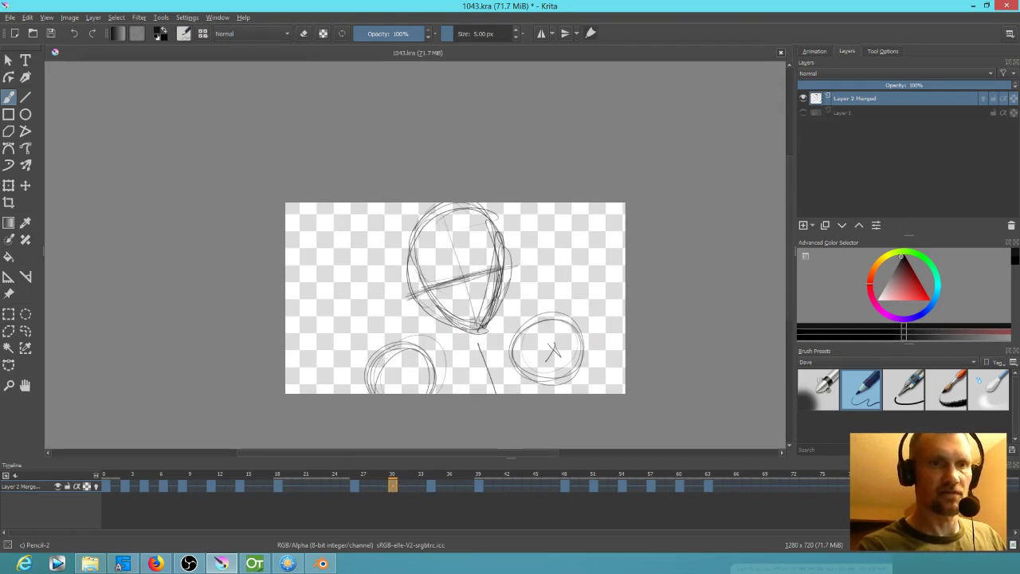
key(Left)
drag(454, 233, 448, 327)
drag(461, 212, 455, 239)
Flip backwards through the early keyframes and return to frame 2 to review the eye lines
key(Left)
key(Left)
key(Left)
key(Left)
key(Left)
key(Left)
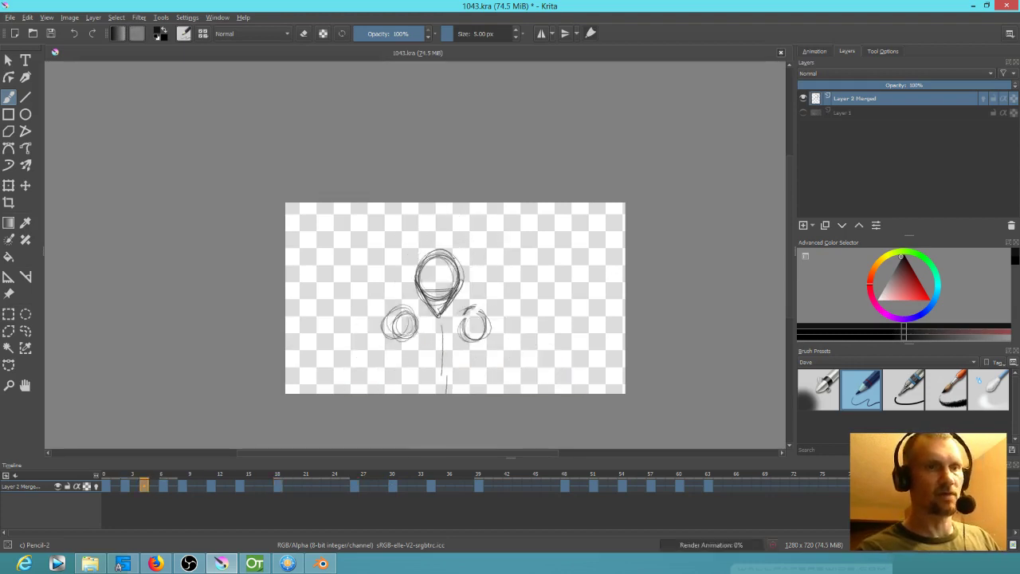
key(Left)
key(Left)
key(Left)
key(Left)
key(Right)
key(Right)
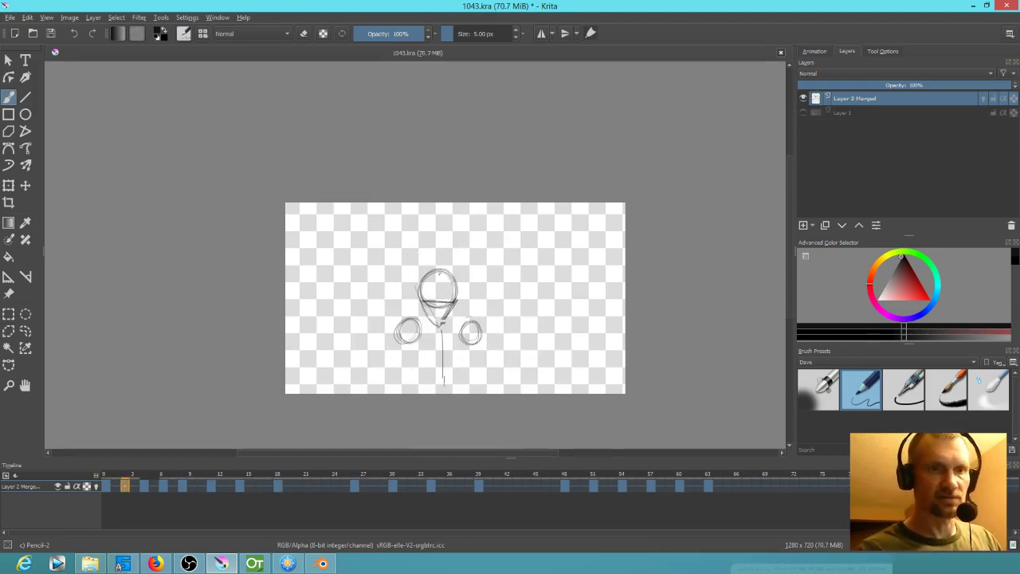
Sketch the face's vertical centre line on the early in-between frames up to frame 8
key(Right)
key(Right)
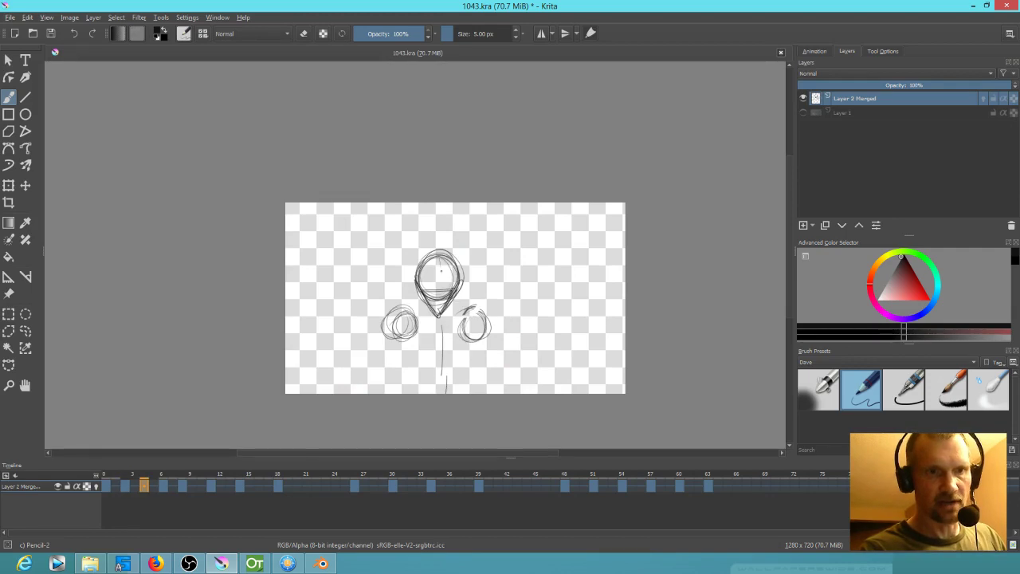
key(Right)
key(Right)
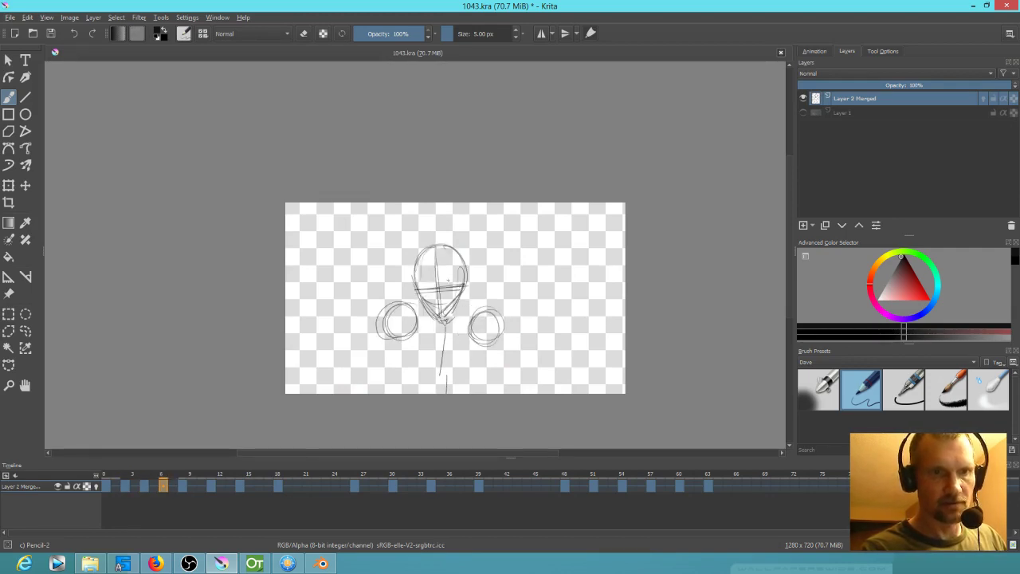
key(Right)
key(Right)
drag(432, 234, 443, 311)
key(Left)
key(Left)
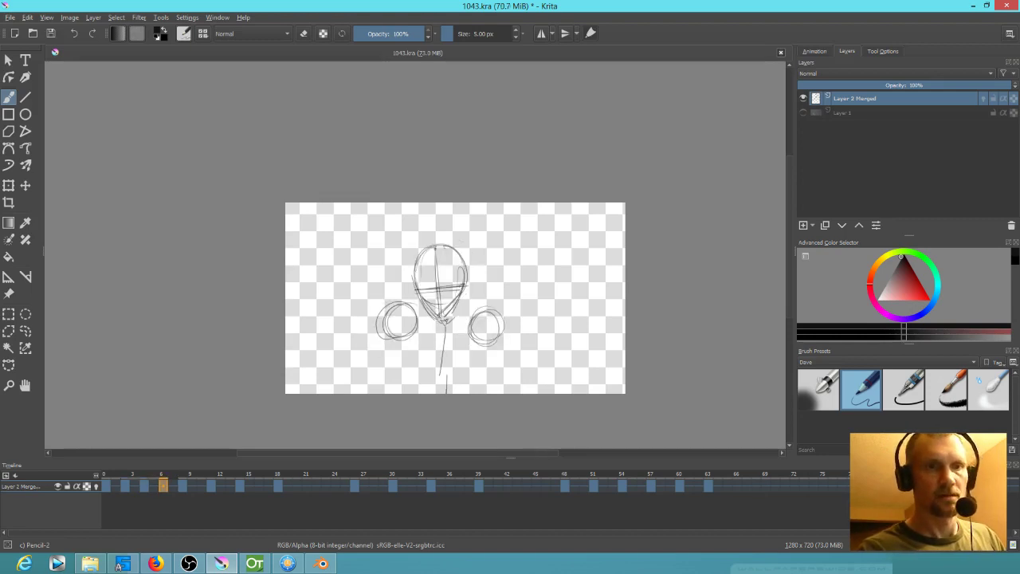
Sketch the face's vertical centre line on the in-between frames after frame 8, up to frame 14
key(Right)
key(Right)
key(Right)
key(Right)
key(Right)
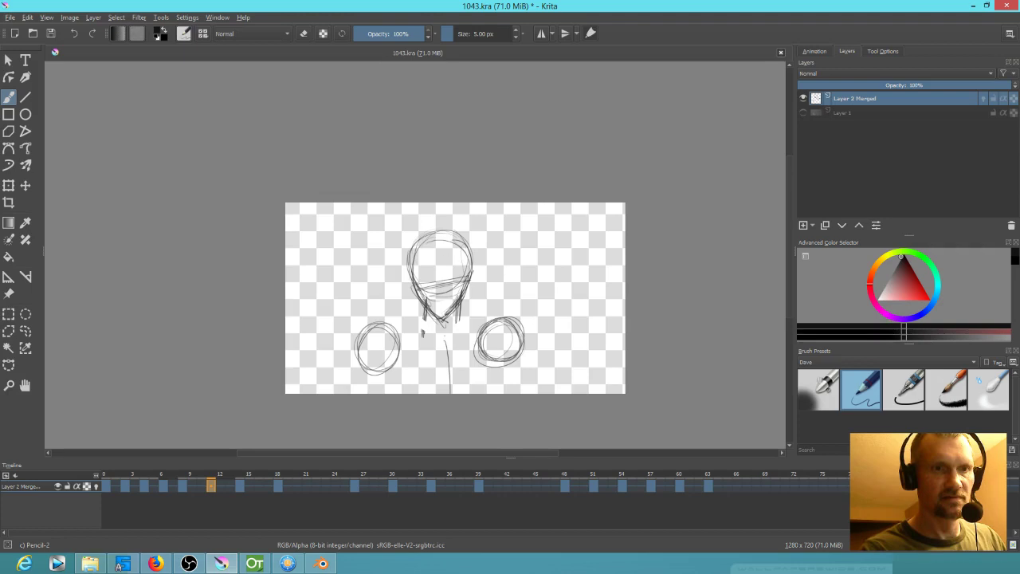
key(Right)
key(Right)
key(Right)
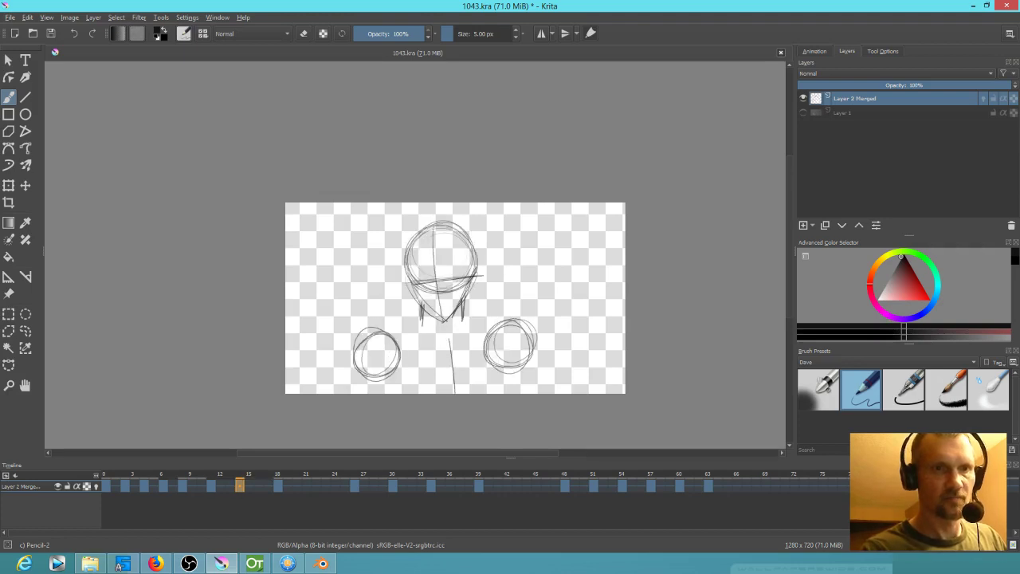
key(Right)
key(Right)
key(Right)
key(Right)
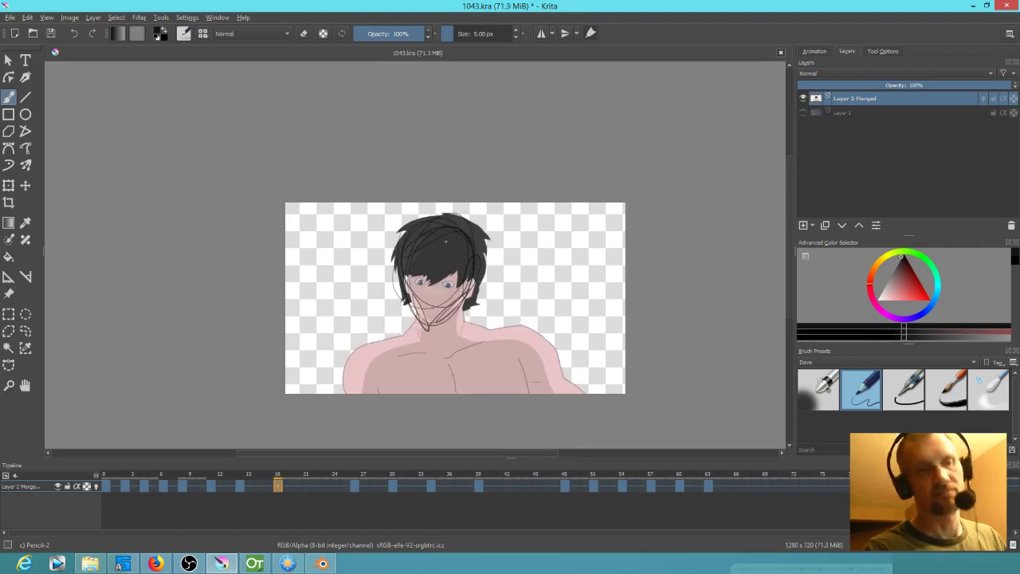
Advance from frame 18 through the in-between frames to frame 39 to review the head guidelines
key(Right)
key(Right)
key(Right)
key(Right)
key(Right)
key(Right)
key(Right)
key(Right)
key(Right)
key(Right)
key(Right)
key(Right)
key(Right)
key(Right)
key(Right)
key(Right)
key(Right)
key(Right)
key(Right)
key(Right)
key(Right)
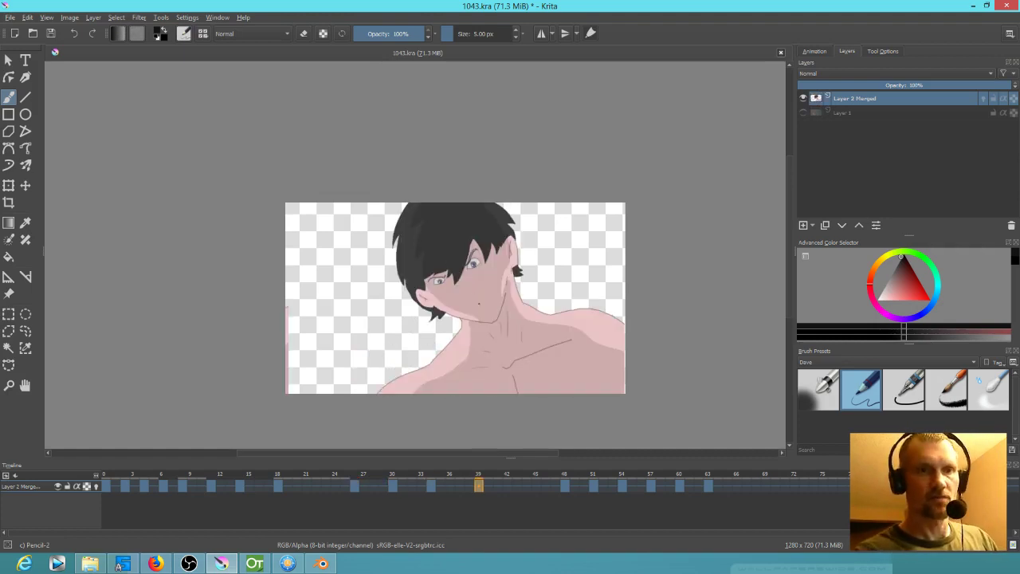
Flip back from frame 39 to frame 26 and forward again to examine the tilt of the face guidelines
key(Left)
key(Left)
key(Left)
key(Left)
key(Left)
key(Left)
key(Left)
key(Left)
key(Left)
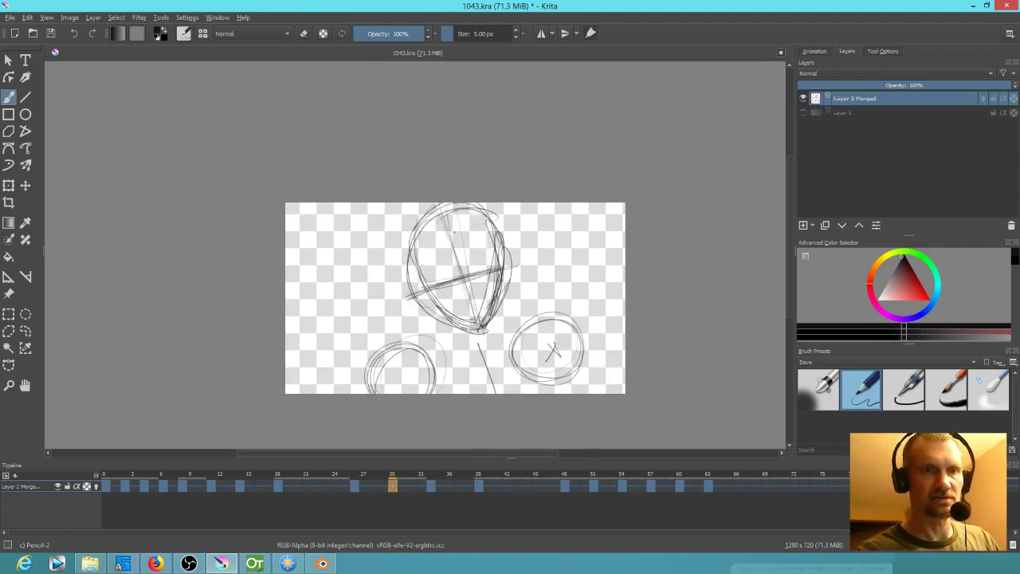
key(Left)
key(Left)
key(Left)
key(Left)
key(Right)
key(Right)
key(Right)
key(Right)
key(Right)
key(Right)
key(Right)
key(Right)
key(Right)
key(Right)
key(Right)
key(Right)
key(Right)
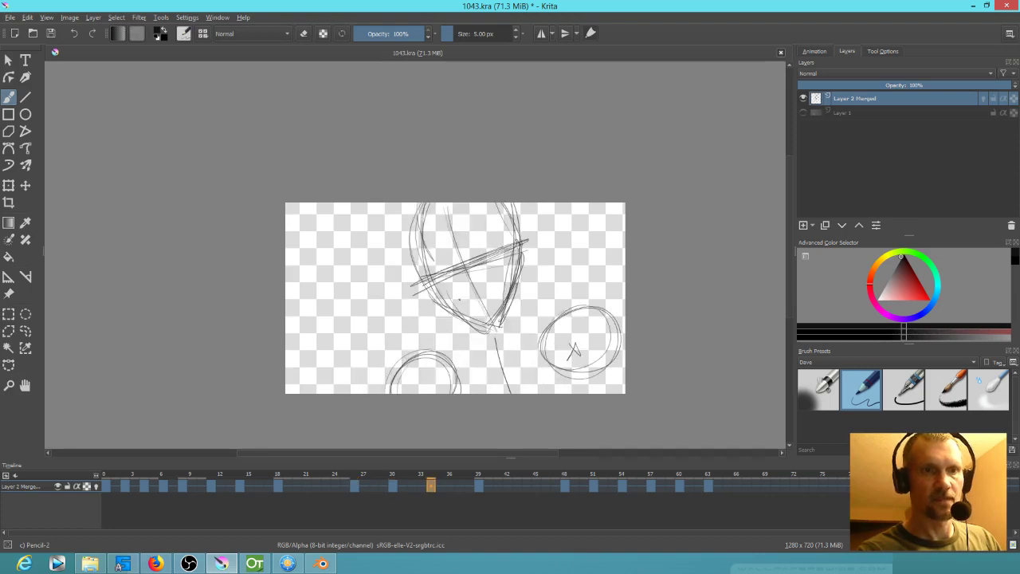
Sketch both ears on the rough head on frame 48, comparing it with the finished head on frame 39
key(Right)
key(Right)
key(Right)
key(Right)
key(Right)
key(Right)
key(Right)
key(Right)
key(Right)
key(Left)
key(Right)
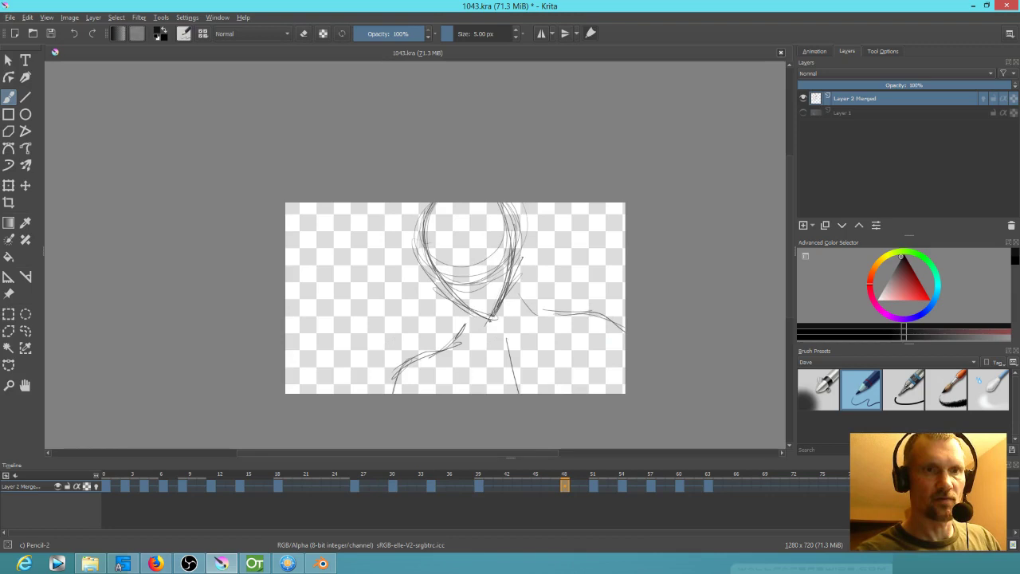
key(Left)
key(Right)
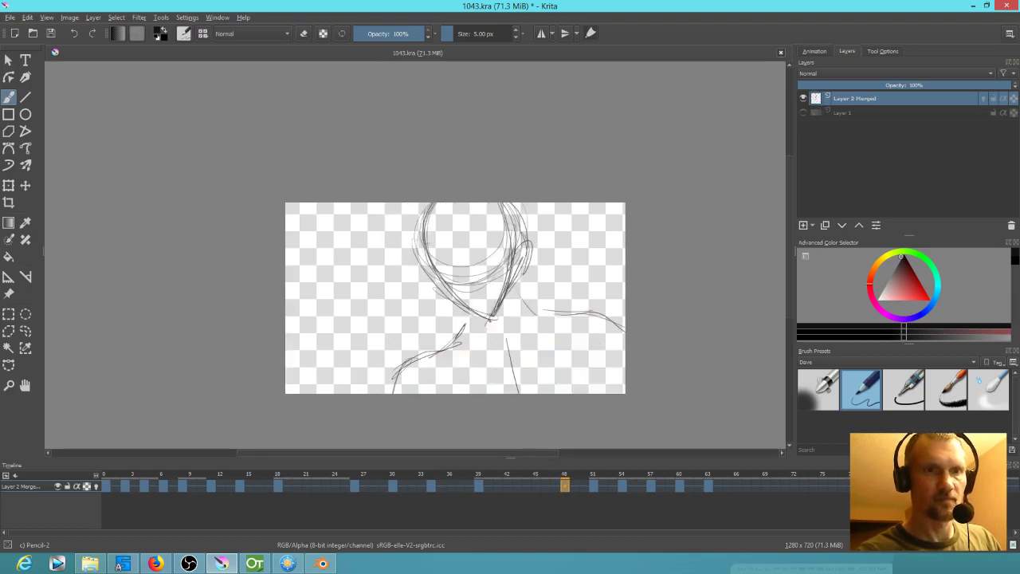
key(Left)
key(Right)
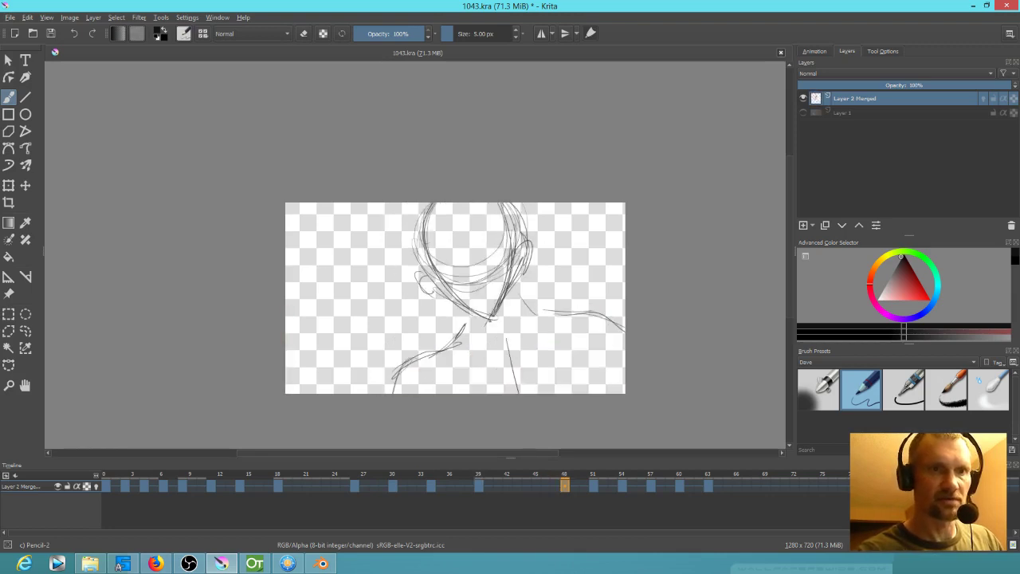
Sketch the curved vertical centre line of the face on frames 48 and 51, using frame 39 as reference
key(Left)
key(Right)
key(Left)
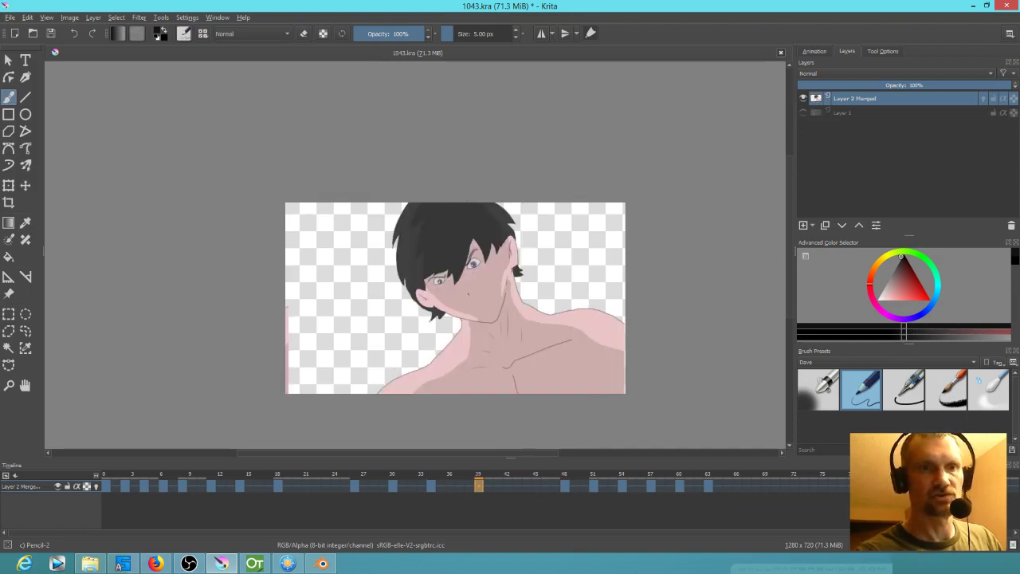
key(Right)
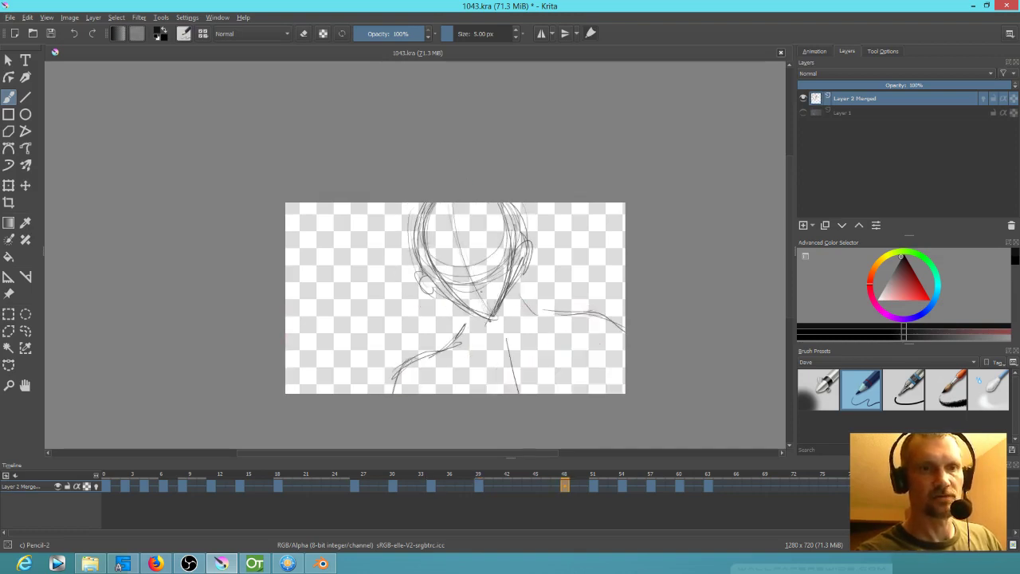
key(Right)
Sketch the face's vertical centre line on frames 54, 57 and 60
key(Right)
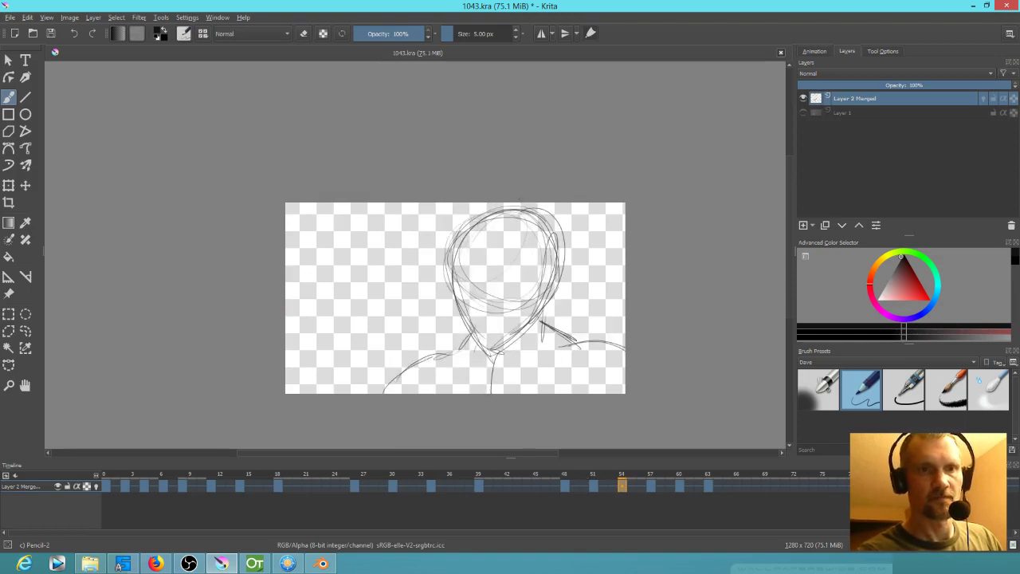
drag(506, 220, 492, 354)
key(Right)
mouse_move(493, 231)
mouse_down()
mouse_move(487, 366)
mouse_move(479, 363)
mouse_up()
key(Right)
mouse_move(494, 209)
mouse_down()
mouse_move(474, 374)
mouse_move(487, 357)
mouse_move(475, 375)
mouse_up()
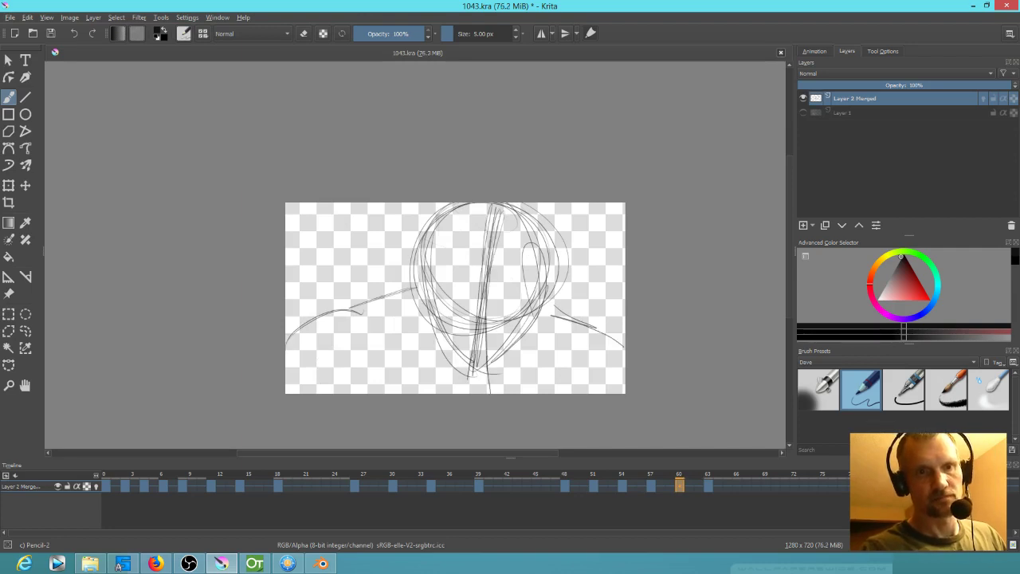
Redraw the face's centre line on frame 60 with a stronger curve towards the viewer's left and erase the old straight strokes
key(Right)
key(Left)
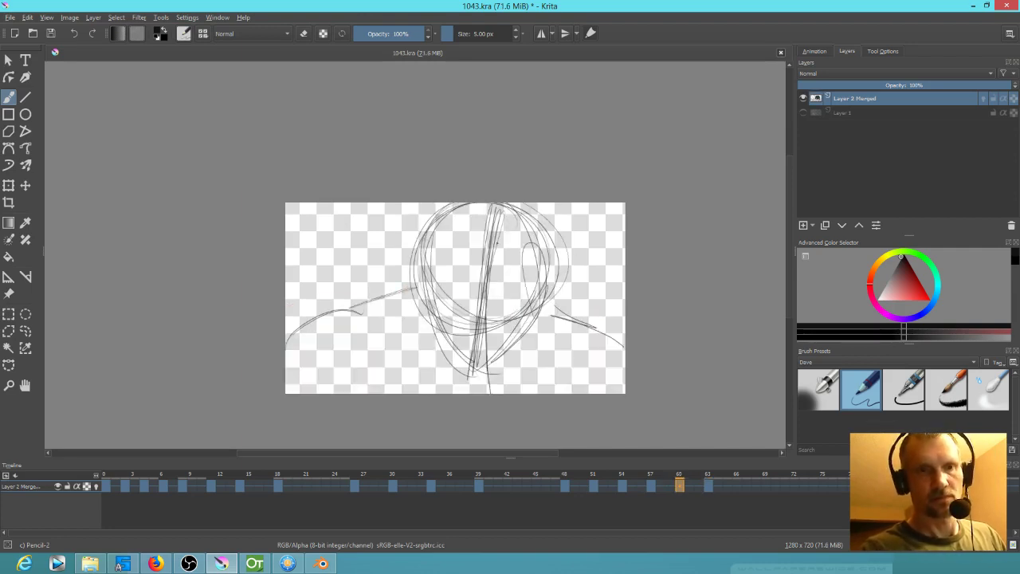
drag(497, 212, 470, 371)
drag(486, 230, 466, 379)
drag(496, 207, 469, 347)
drag(481, 232, 469, 363)
key(e)
shift+drag(494, 289, 504, 289)
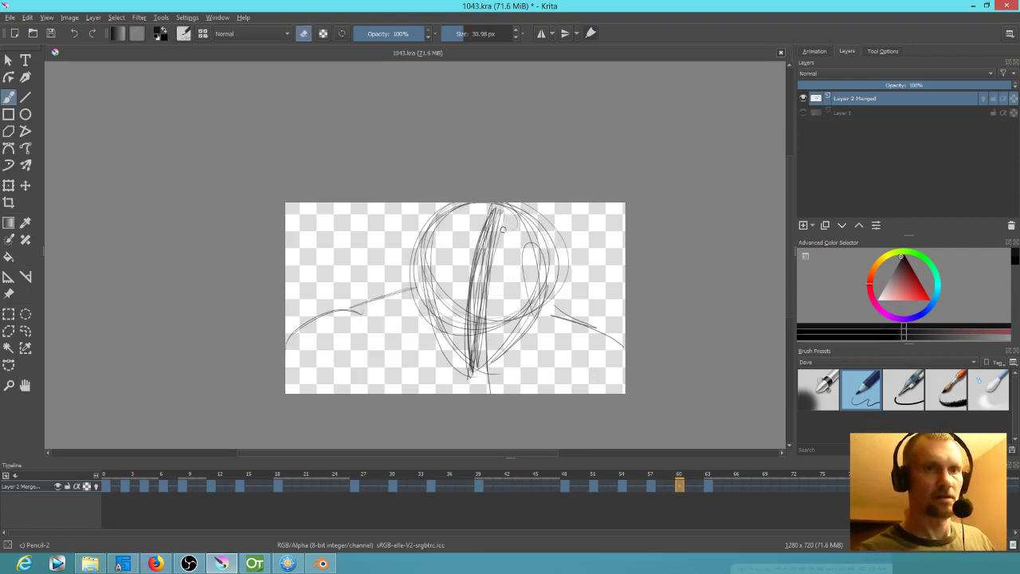
mouse_move(502, 231)
mouse_down()
mouse_move(477, 339)
mouse_move(498, 225)
mouse_up()
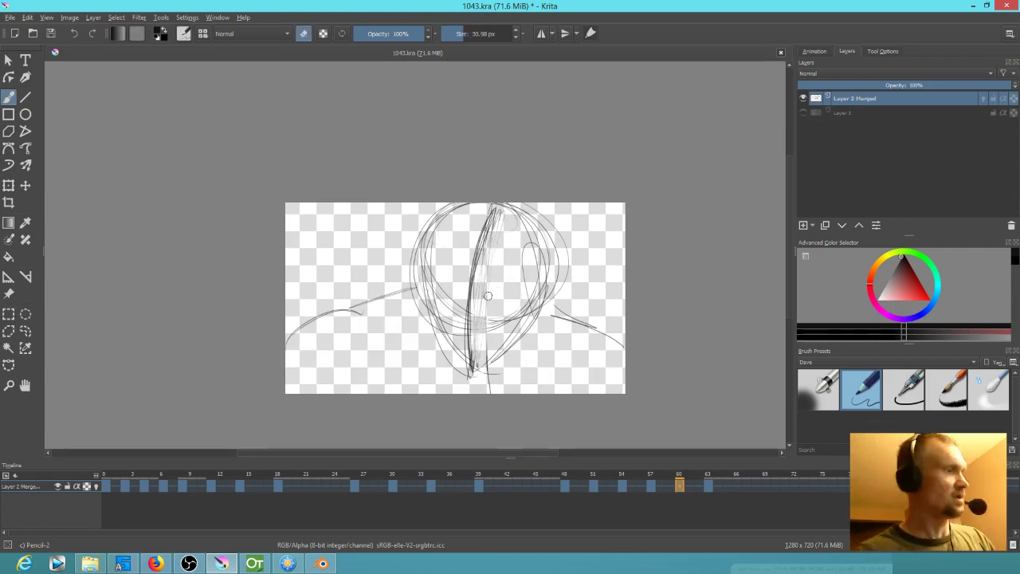
Review the head back to frame 39, restore the 5 px Pencil-2 brush, and sketch a tilted eye line on frame 48
key(Left)
key(Left)
key(Left)
key(Right)
key(Left)
key(Left)
key(Left)
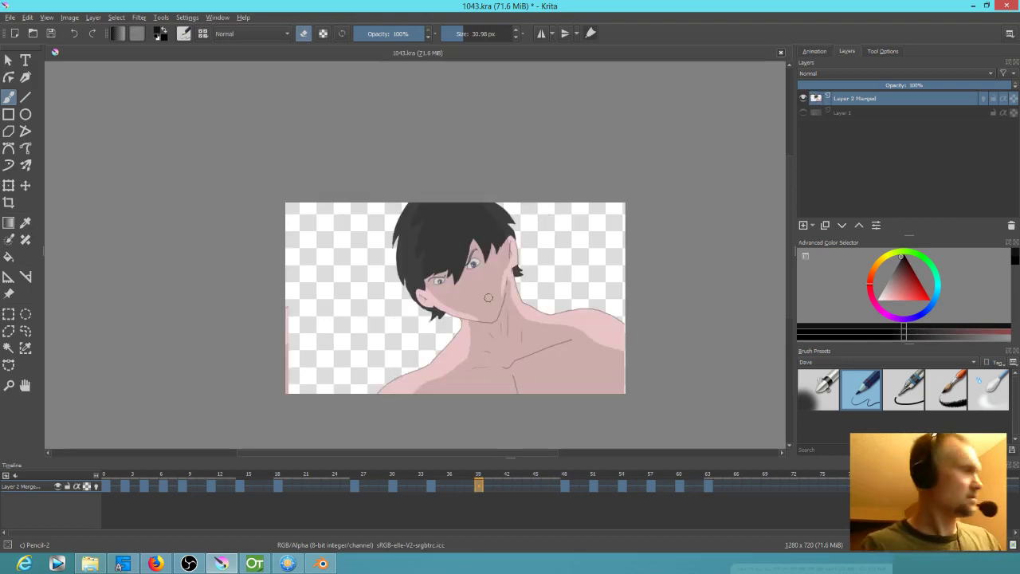
click(860, 401)
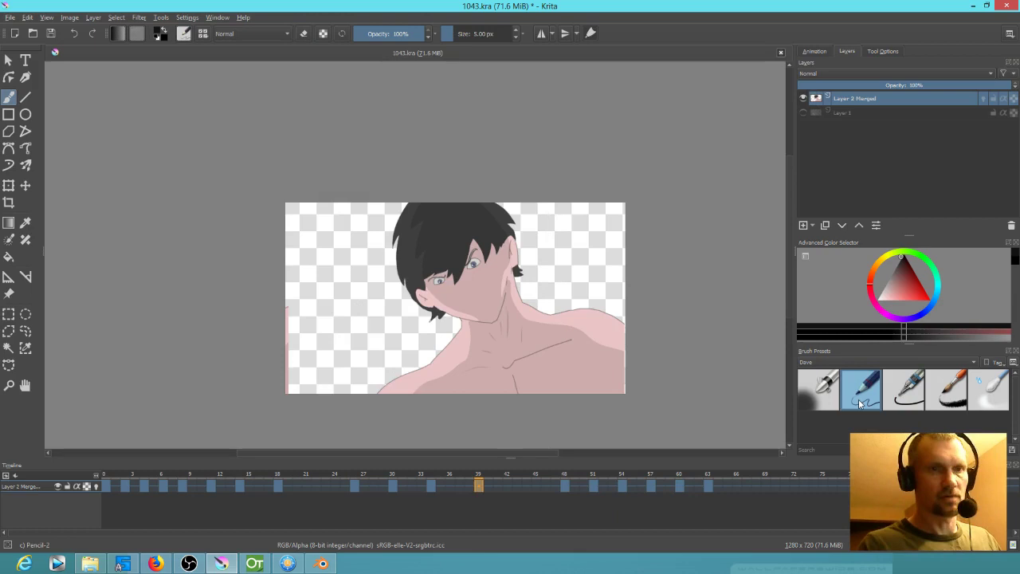
key(Right)
mouse_move(435, 281)
mouse_down()
mouse_move(522, 259)
mouse_move(506, 257)
mouse_move(515, 247)
mouse_up()
Sketch the eye line on frames 51 and 54, gradually changing its tilt towards the pose on frame 63
key(Right)
mouse_move(453, 260)
mouse_down()
mouse_move(545, 245)
mouse_move(533, 252)
mouse_up()
drag(446, 271, 538, 252)
key(period)
mouse_move(448, 300)
mouse_down()
mouse_move(545, 285)
mouse_move(541, 293)
mouse_up()
drag(453, 303, 549, 287)
Sketch the eye line on frame 57 and strengthen the outline of the rough head
key(period)
drag(440, 313, 553, 298)
drag(422, 293, 529, 311)
mouse_move(553, 240)
mouse_down()
mouse_move(472, 360)
mouse_move(554, 255)
mouse_up()
drag(493, 215, 536, 238)
drag(434, 266, 546, 237)
mouse_move(447, 244)
mouse_down()
mouse_move(475, 359)
mouse_move(536, 323)
mouse_up()
drag(491, 351, 558, 270)
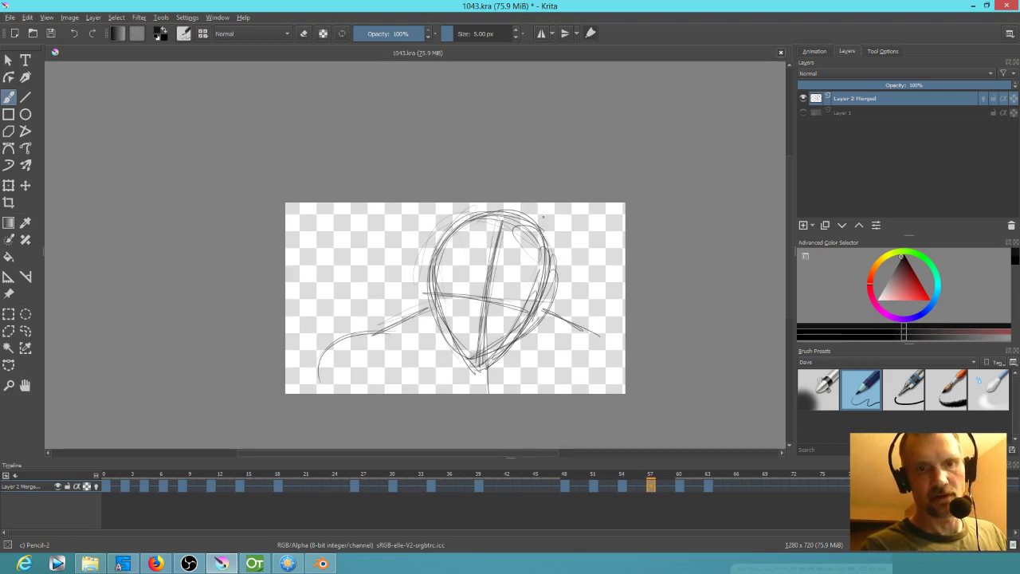
Sketch the eye line on frame 60 and go over the eye line on frame 57 again
key(period)
drag(427, 295, 518, 302)
mouse_move(428, 302)
mouse_down()
mouse_move(534, 311)
mouse_move(515, 313)
mouse_up()
drag(423, 303, 512, 308)
key(comma)
drag(435, 292, 546, 304)
mouse_move(431, 291)
mouse_down()
mouse_move(538, 301)
mouse_move(527, 298)
mouse_up()
Compare the neighbouring in-betweens and reinforce the eye lines on frames 54, 57 and 60
key(comma)
key(comma)
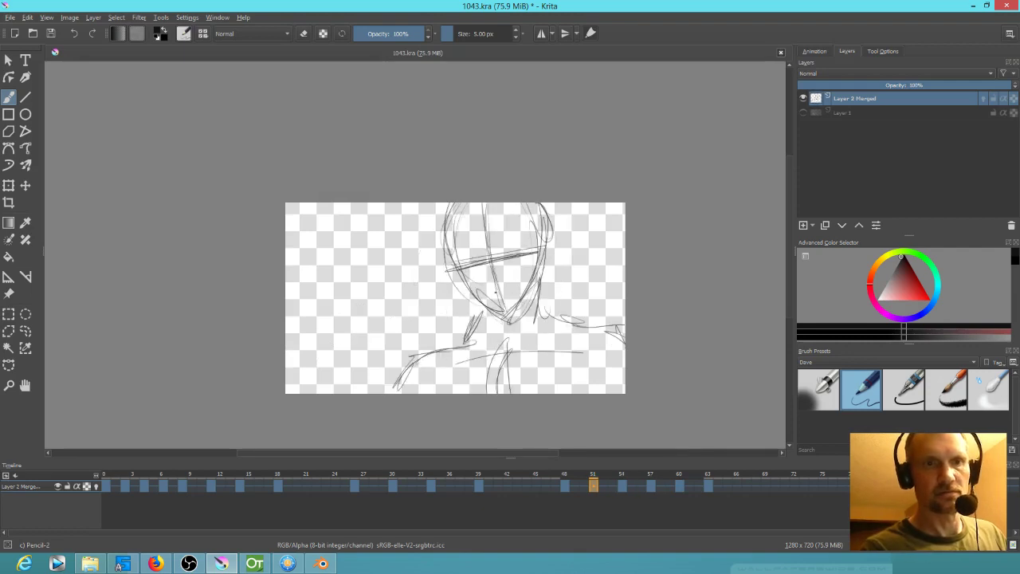
key(comma)
key(period)
key(period)
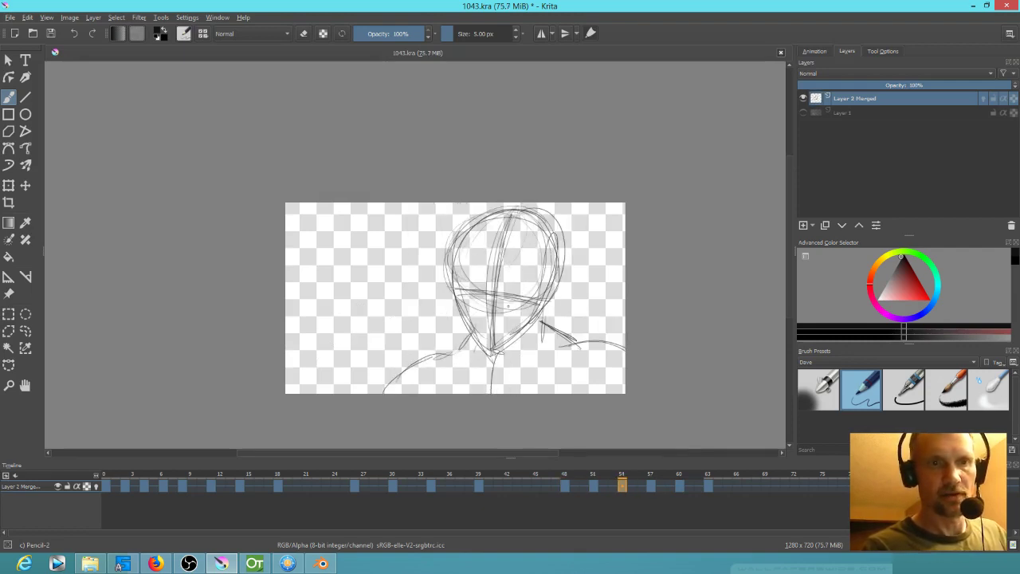
drag(446, 288, 543, 298)
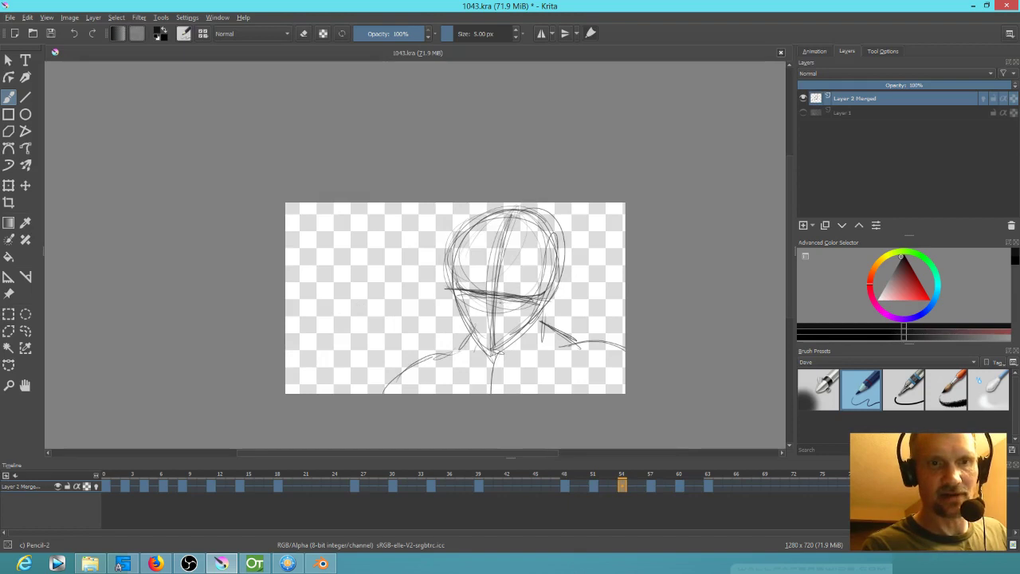
key(period)
drag(437, 291, 542, 308)
key(period)
drag(427, 303, 525, 314)
Check the finished head on frame 63 and flip backwards through all keyframes to frame 0
key(Right)
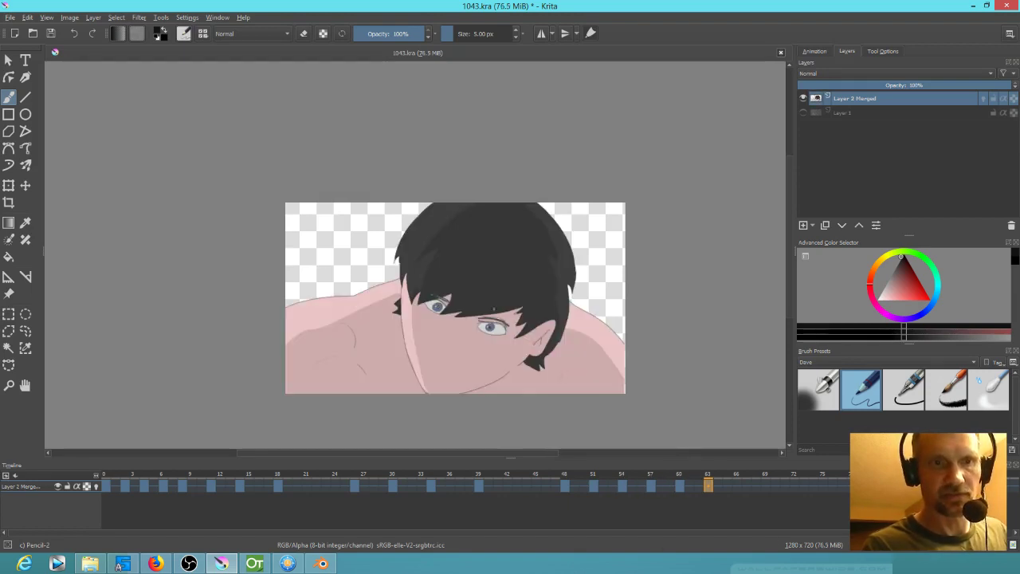
key(Left)
key(Left)
key(Left)
key(Left)
key(Left)
key(Left)
key(Left)
key(Left)
key(Left)
key(Left)
key(Left)
key(Left)
key(Left)
key(Left)
key(Left)
key(Left)
key(Left)
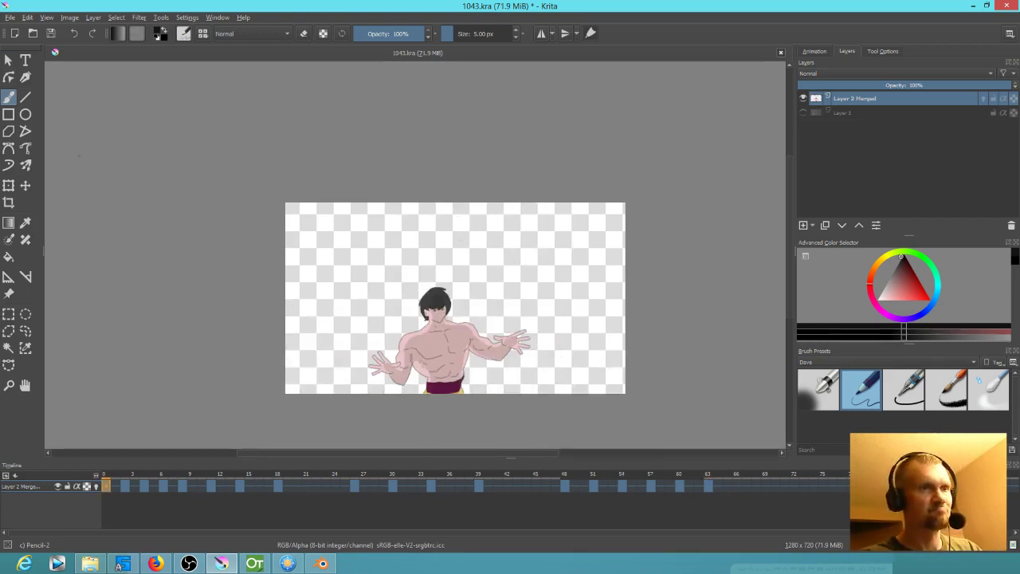
Save the animation file and play it back to check the rough head movement
click(50, 33)
key(space)
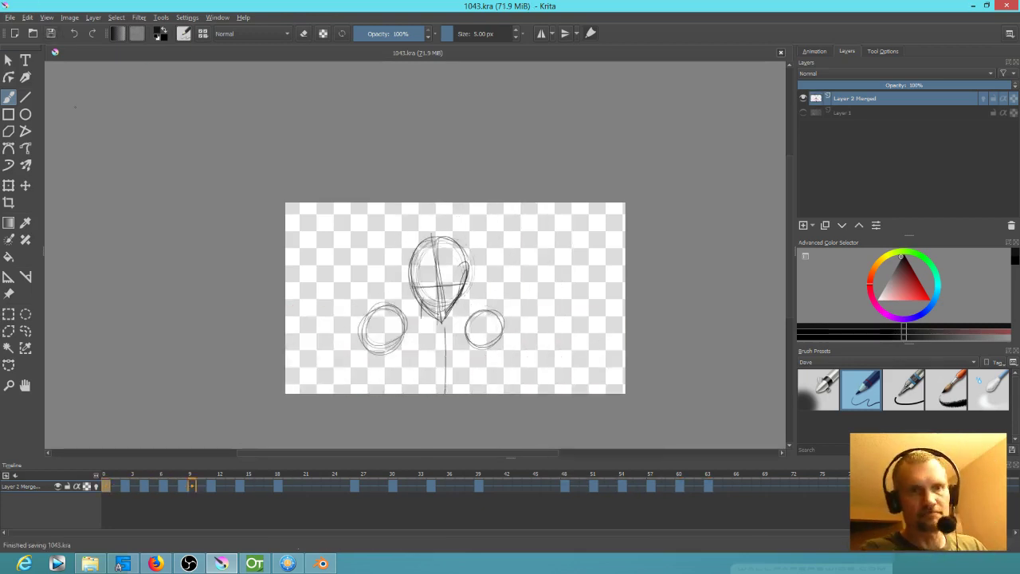
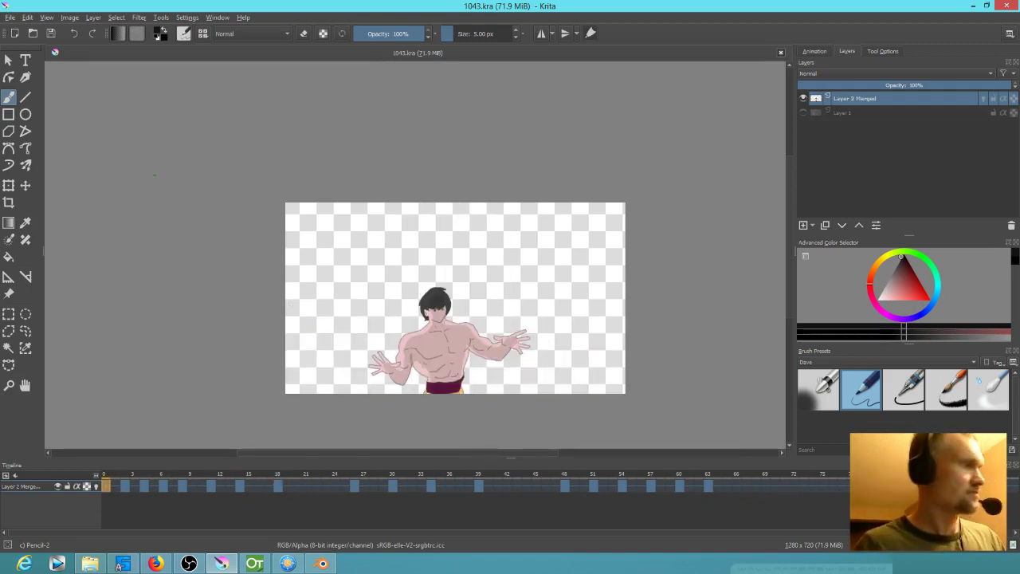
key(Right)
key(Right)
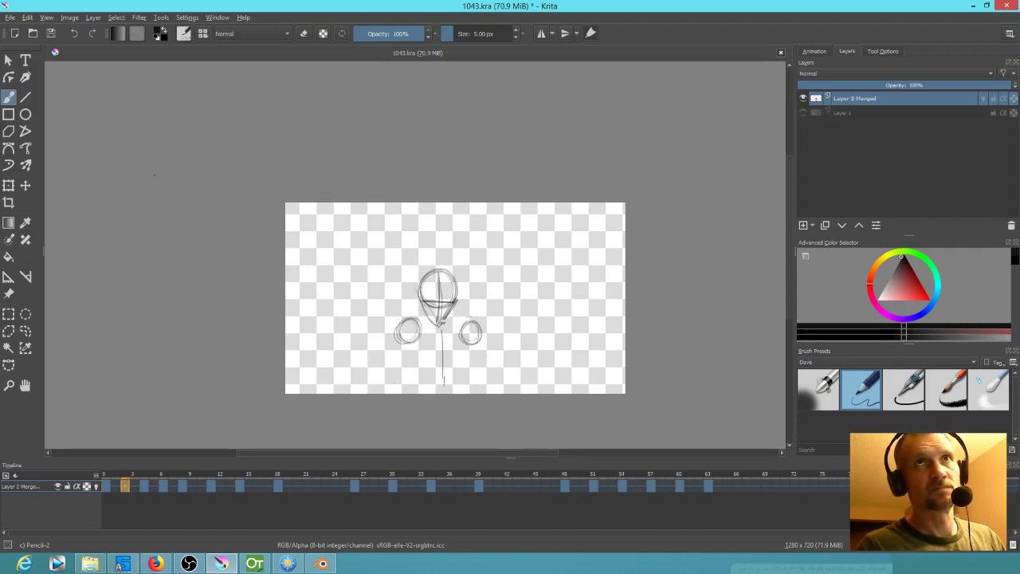
Flip through the keyframes between frames 0 and 18 to review the rough poses, ending on frame 0
key(Left)
key(Left)
key(Right)
key(Right)
key(Right)
key(Right)
key(Right)
key(Right)
key(Right)
key(Right)
key(Right)
key(Right)
key(Right)
key(Right)
key(Right)
key(Right)
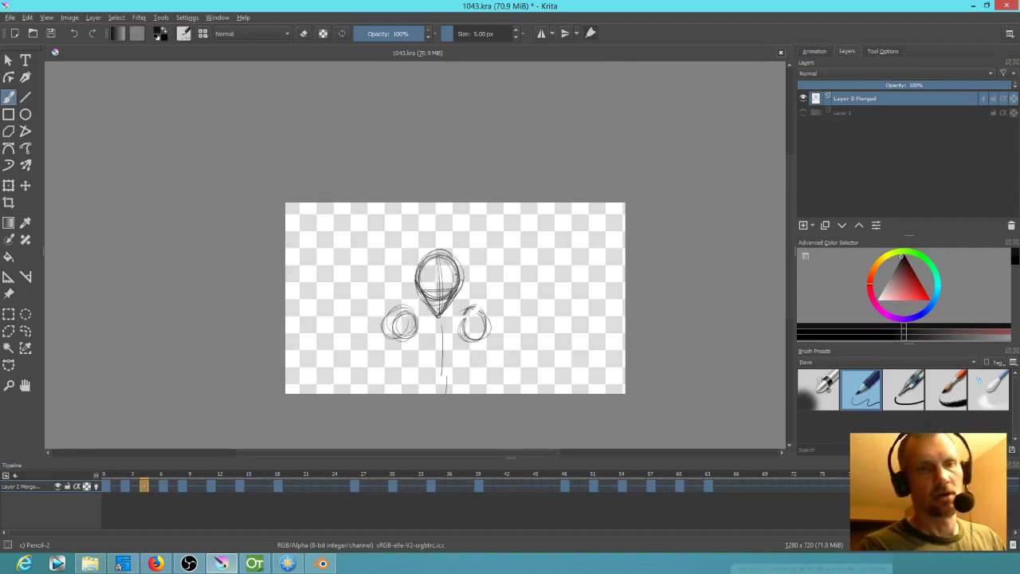
key(Right)
key(Right)
key(Left)
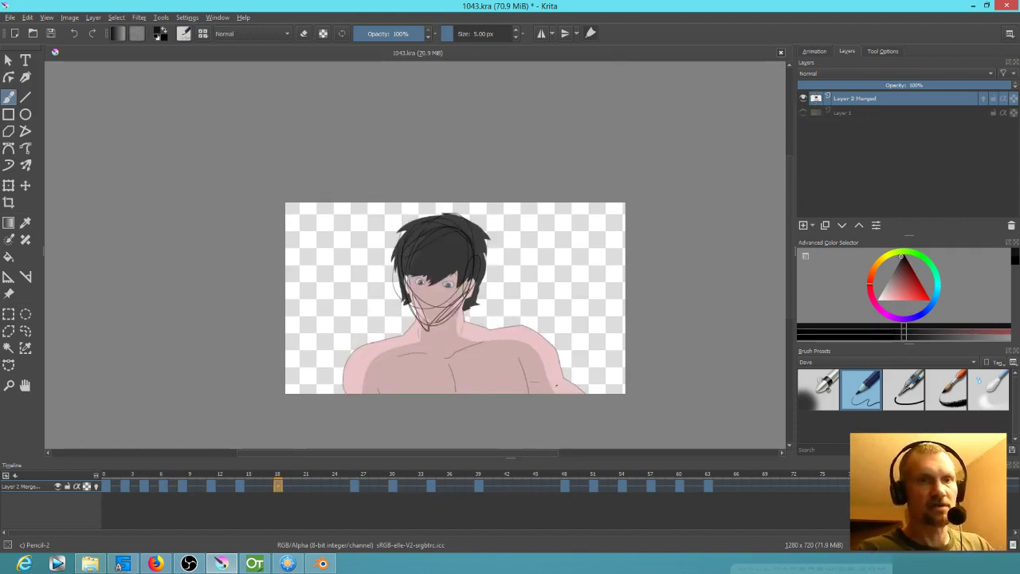
click(104, 485)
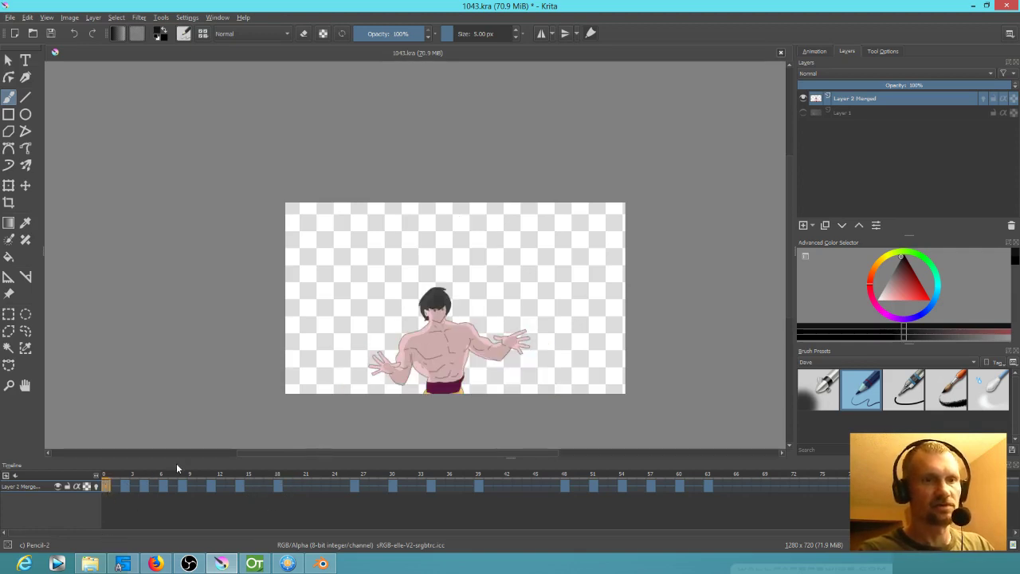
Turn on onion skinning for the drawing layer and sketch circles for both hands on frame 2
click(125, 487)
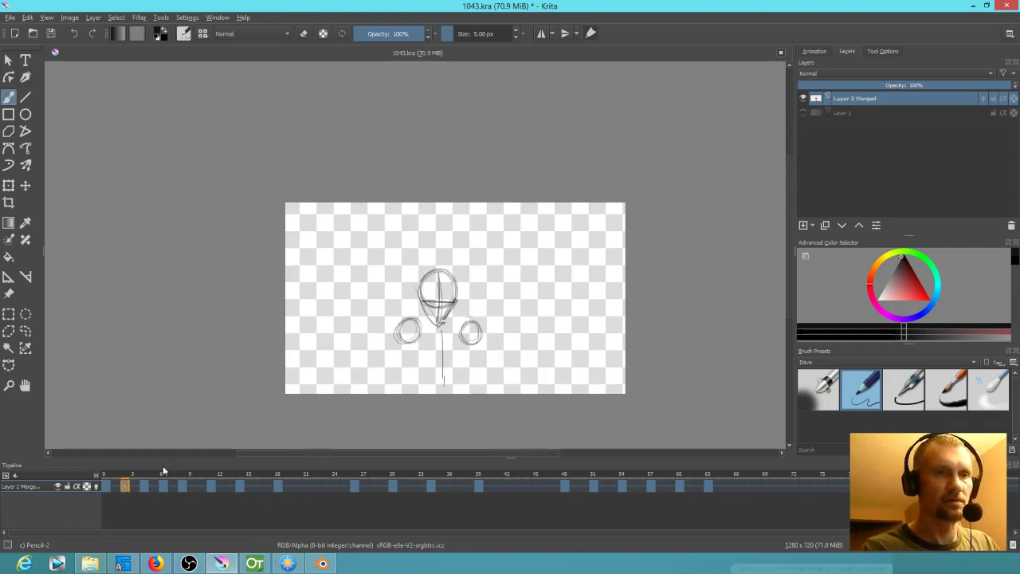
click(96, 486)
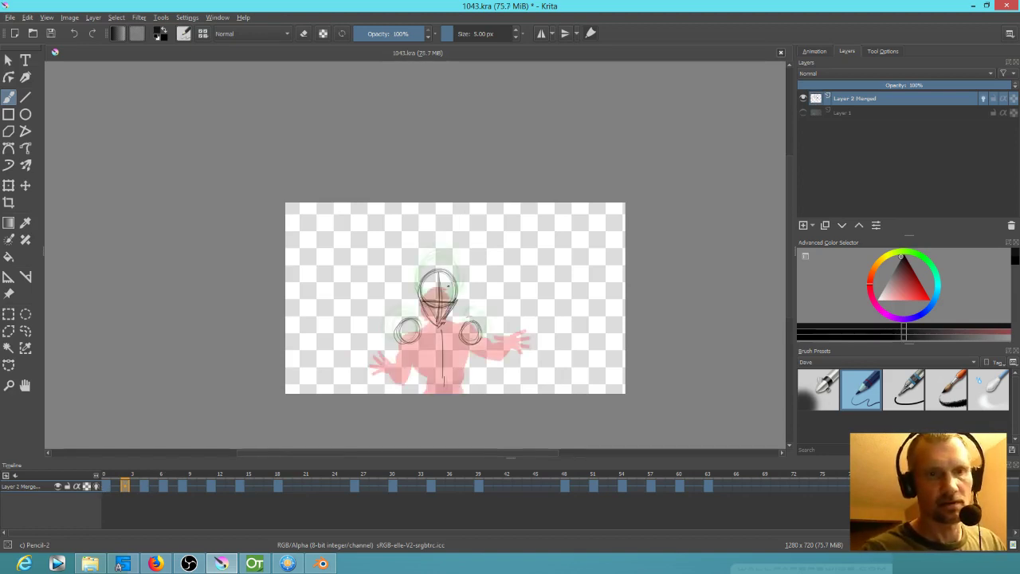
mouse_move(367, 354)
mouse_down()
mouse_move(378, 372)
mouse_move(365, 352)
mouse_up()
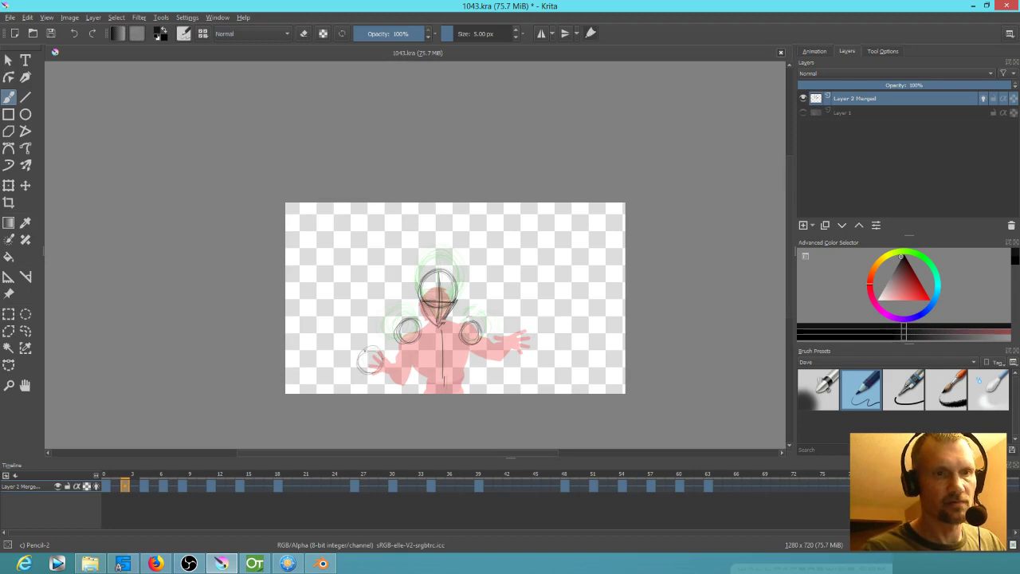
mouse_move(524, 372)
mouse_down()
mouse_move(534, 352)
mouse_move(519, 349)
mouse_move(536, 365)
mouse_move(517, 384)
mouse_move(524, 363)
mouse_up()
Sketch circles for the hands on frames 4 and 6, following the onion-skinned positions from the preceding keyframes
key(Right)
key(Right)
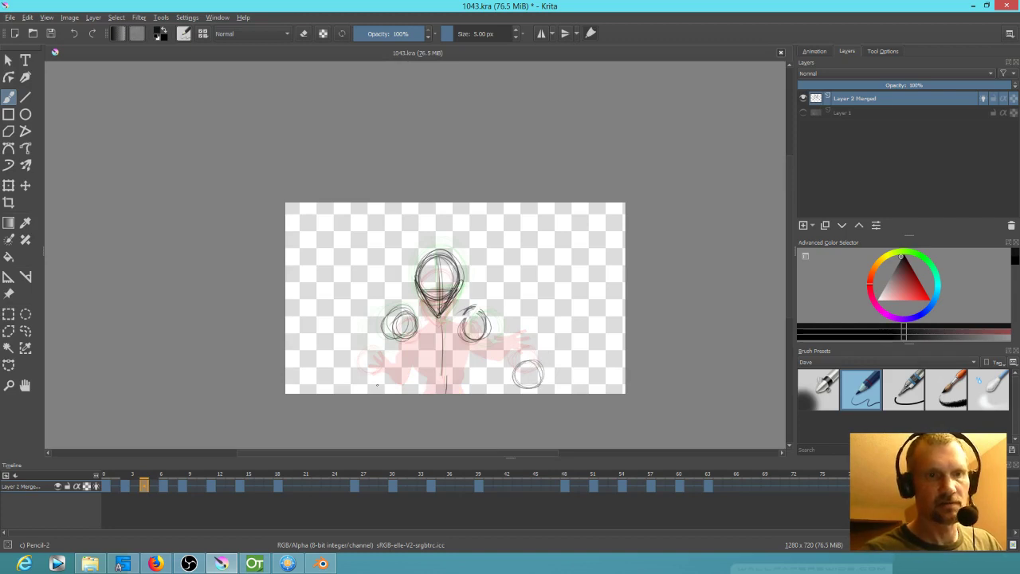
key(Right)
key(Right)
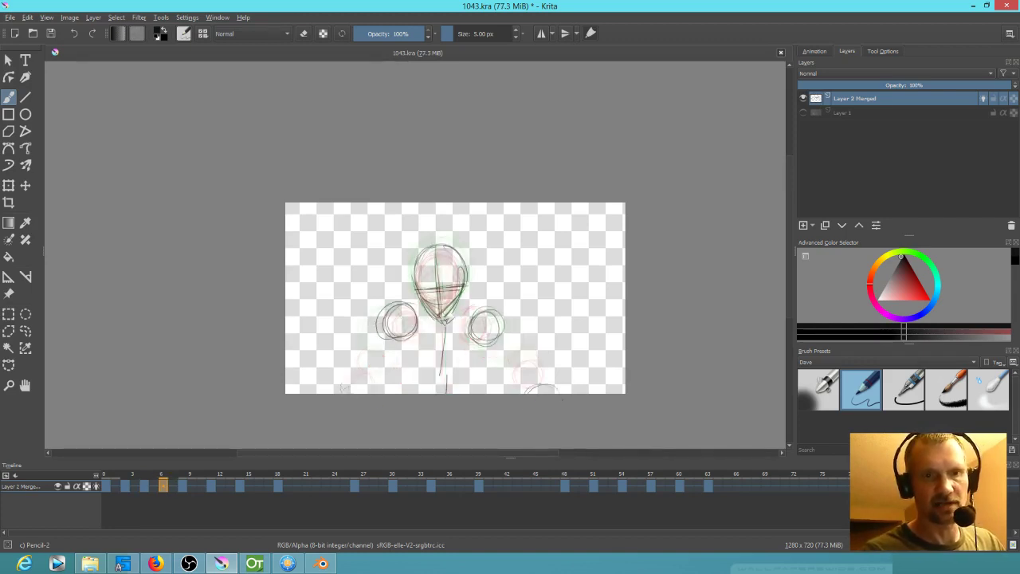
key(Right)
key(Right)
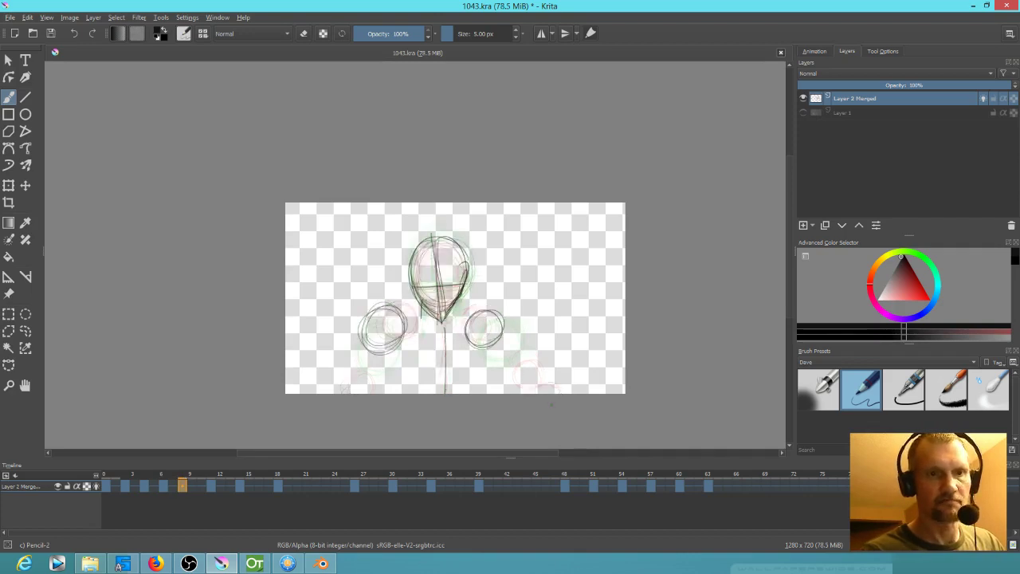
Check the keyframes up to frame 26, and rough in the elbow positions on frames 2 and 4
key(period)
key(period)
key(period)
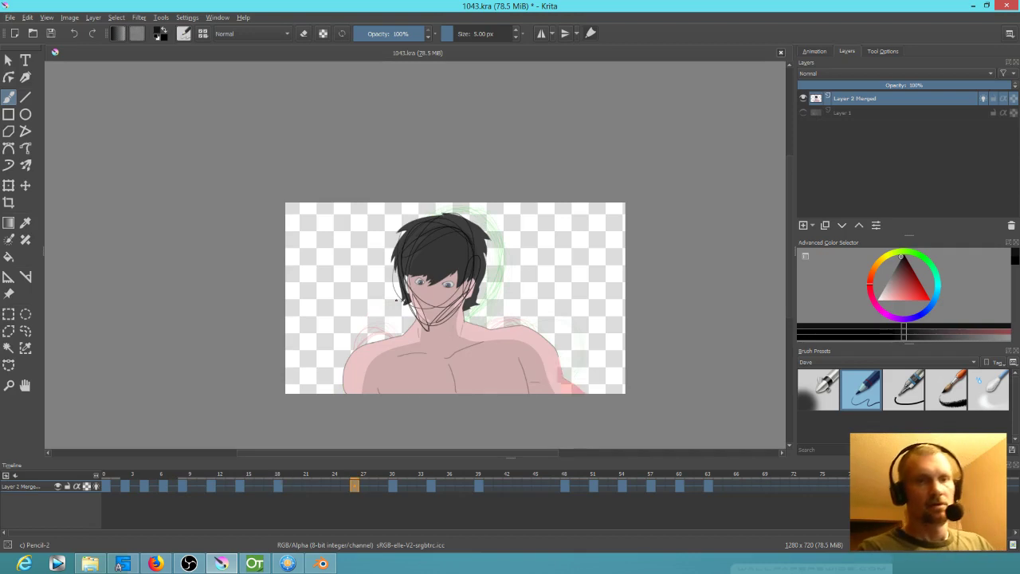
key(space)
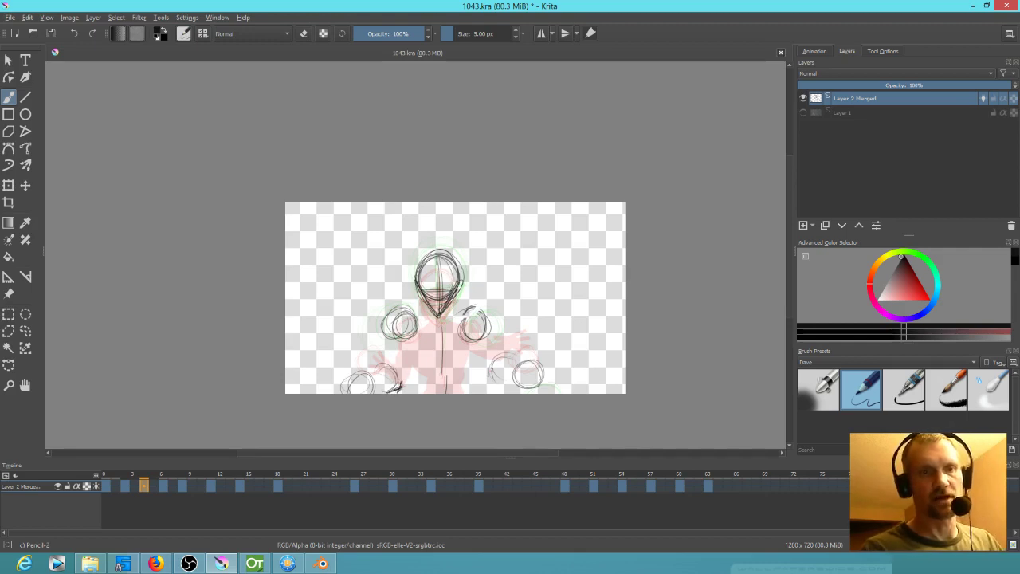
Flip through the in-betweens from frame 0 to frame 14 to examine how the hands, elbows and shoulders move
key(Left)
key(Left)
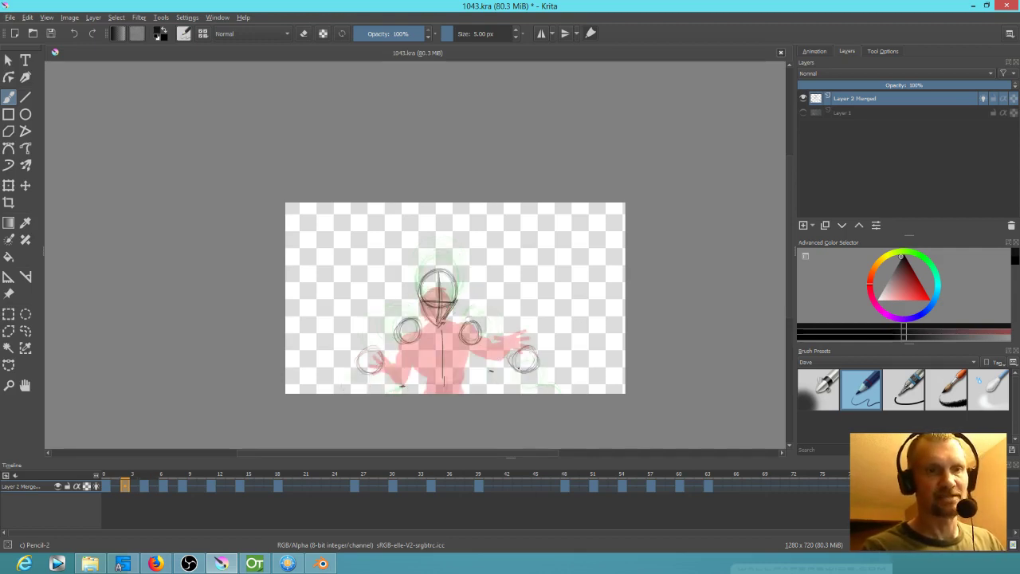
key(Left)
key(Right)
key(Right)
key(Right)
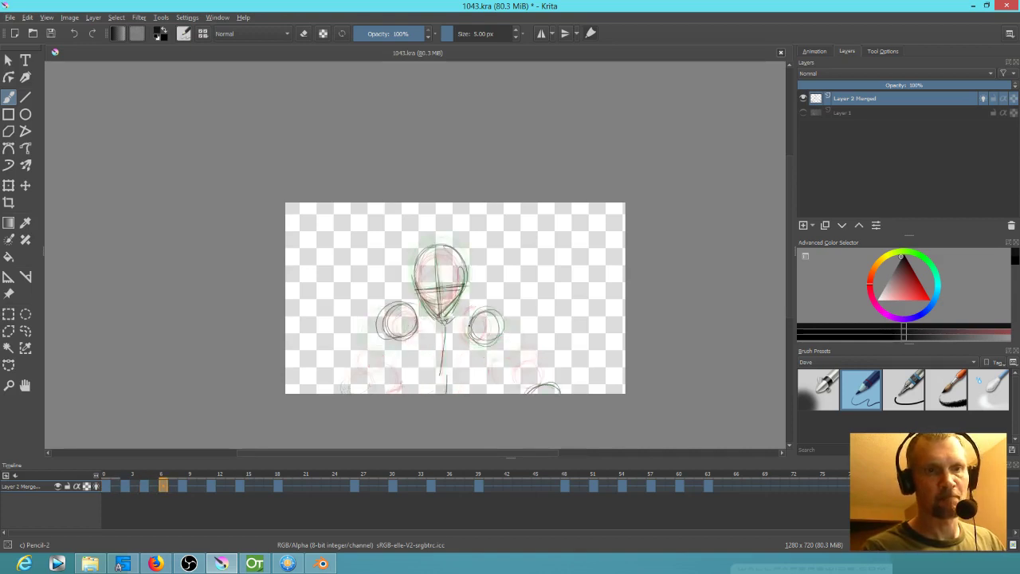
key(Right)
key(Right)
key(Right)
key(Right)
key(Right)
key(Right)
key(Right)
key(Right)
key(Right)
key(Right)
key(Right)
key(Right)
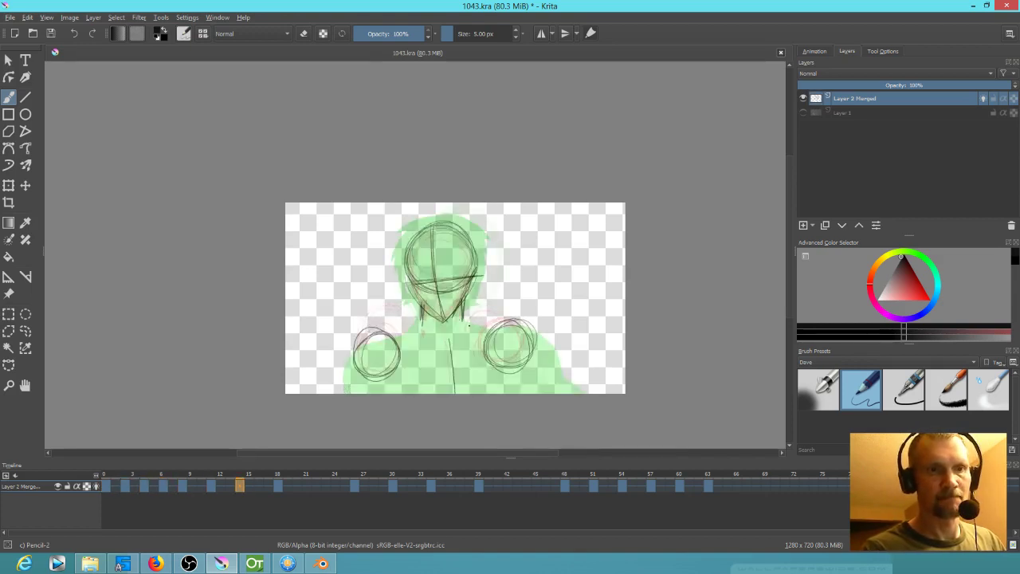
Compare the keyframes around frames 11 to 26 and add wider strokes around both shoulder circles on frame 11
key(Left)
key(Left)
key(Left)
key(Left)
key(Left)
key(Left)
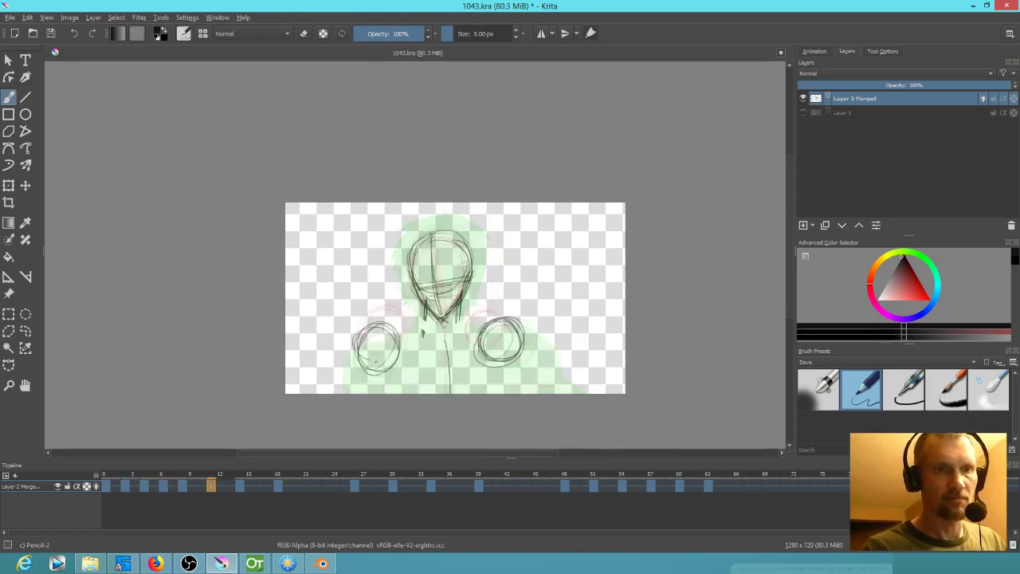
key(Left)
key(Right)
key(Right)
key(Right)
key(Right)
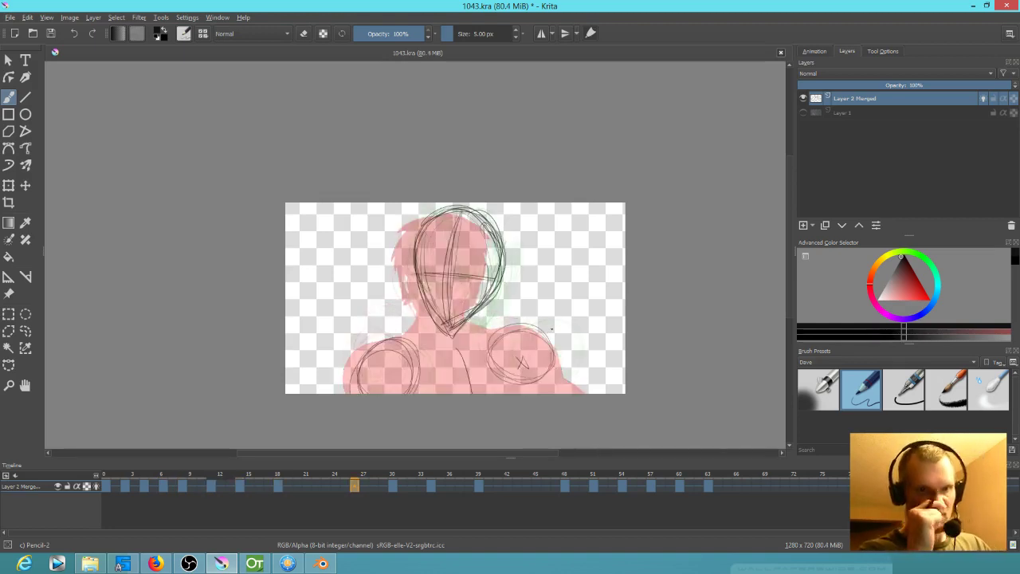
key(Right)
key(Left)
key(Left)
key(Left)
key(Left)
key(Left)
key(Left)
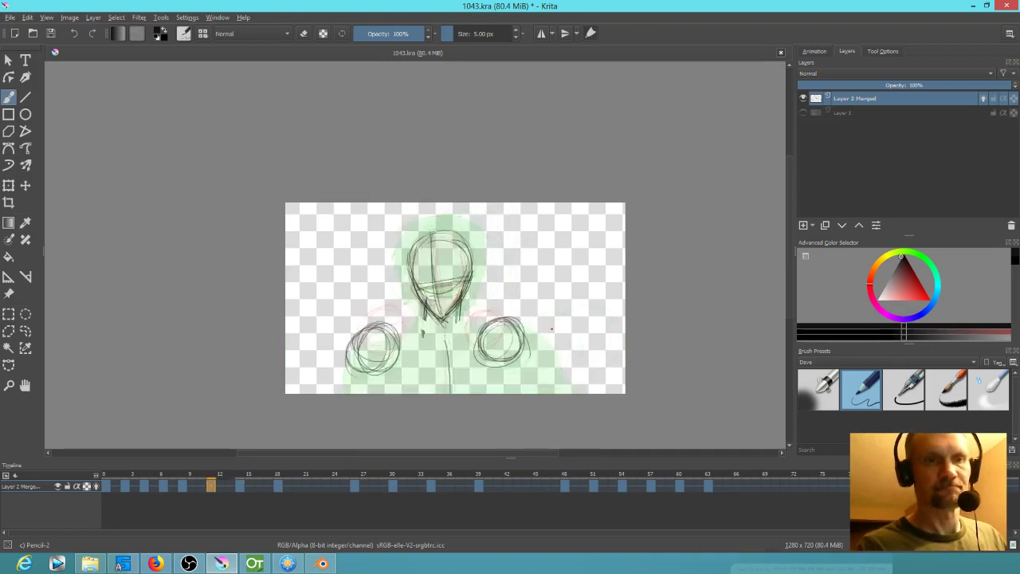
Examine the arms of the character on frame 0 up close and compare them with the roughs on frame 2
key(Left)
key(Left)
key(Left)
key(Left)
key(Left)
key(Left)
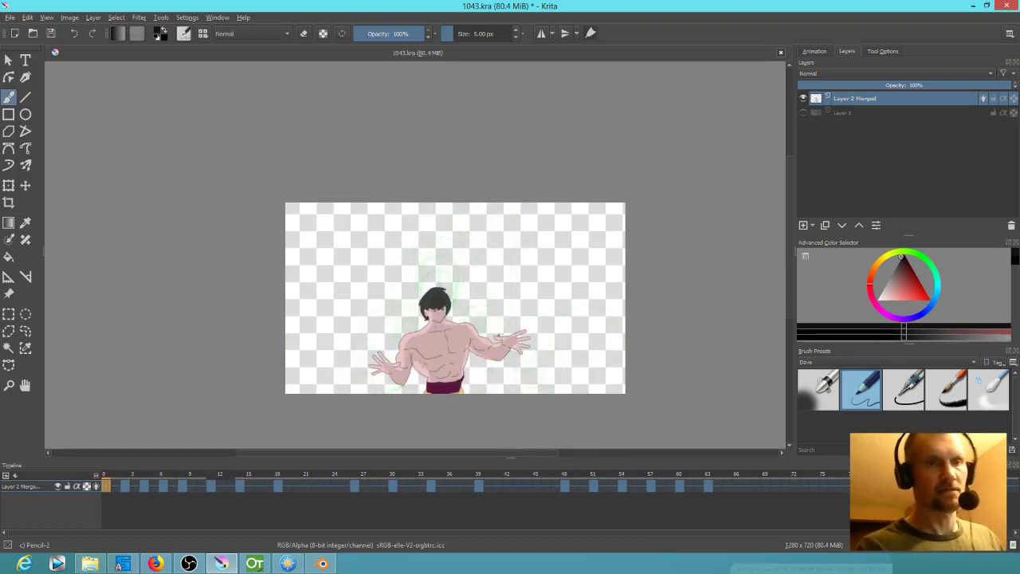
scroll(496, 336, up, 5)
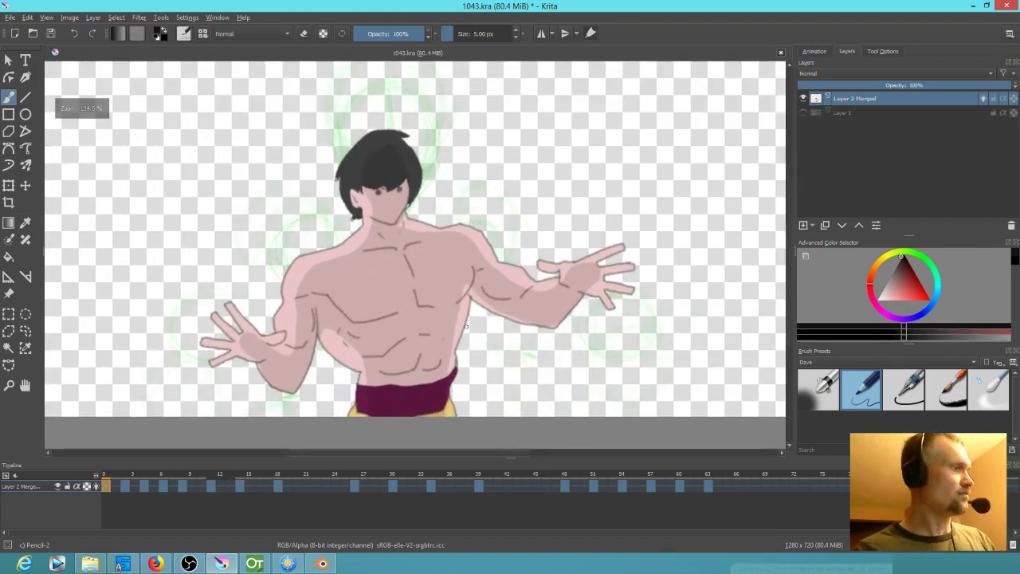
key(Right)
key(Right)
key(Right)
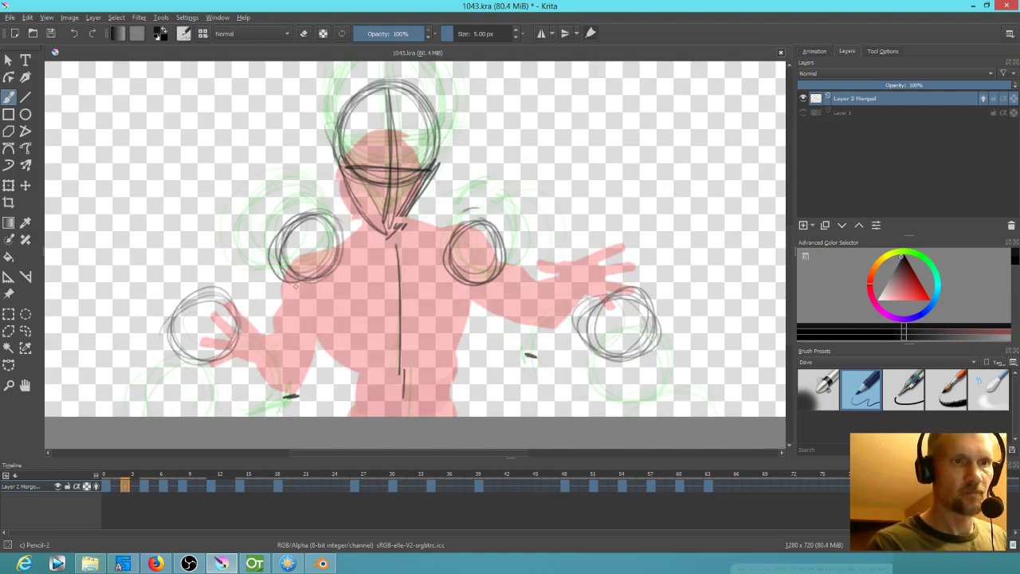
key(Left)
key(Left)
key(Left)
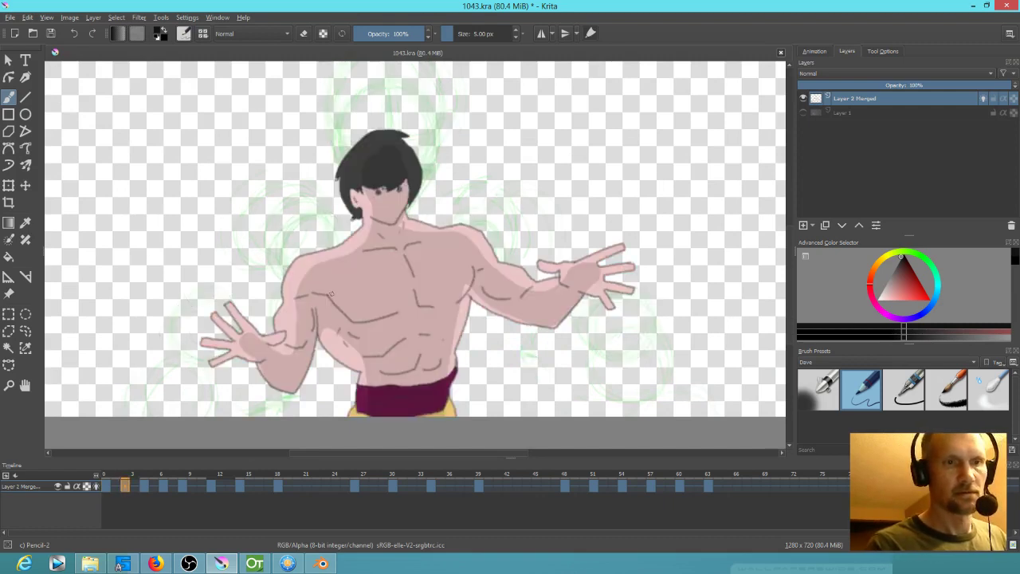
Sketch the left-hand upper arm below the shoulder circle on frames 4 and 6
key(Right)
key(Right)
key(Right)
key(Right)
mouse_move(247, 297)
mouse_down()
mouse_move(271, 343)
mouse_move(257, 269)
mouse_move(240, 335)
mouse_move(278, 275)
mouse_move(239, 333)
mouse_move(273, 254)
mouse_move(239, 335)
mouse_move(232, 203)
mouse_move(239, 311)
mouse_move(260, 319)
mouse_move(204, 364)
mouse_move(268, 341)
mouse_move(314, 287)
mouse_move(303, 340)
mouse_up()
key(Right)
key(Right)
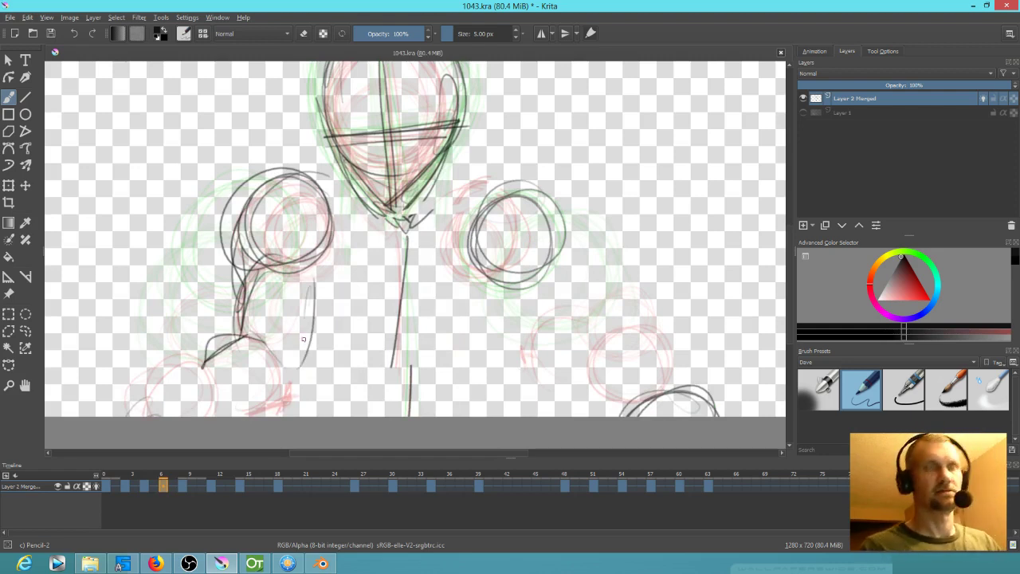
Sketch the outer line of the left-hand arm on frame 8, from the shoulder circle down to the canvas edge
key(Right)
key(Right)
drag(257, 182, 193, 255)
mouse_move(198, 201)
mouse_down()
mouse_move(204, 322)
mouse_move(188, 366)
mouse_up()
mouse_move(190, 295)
mouse_down()
mouse_move(188, 372)
mouse_move(172, 416)
mouse_up()
drag(196, 374, 158, 417)
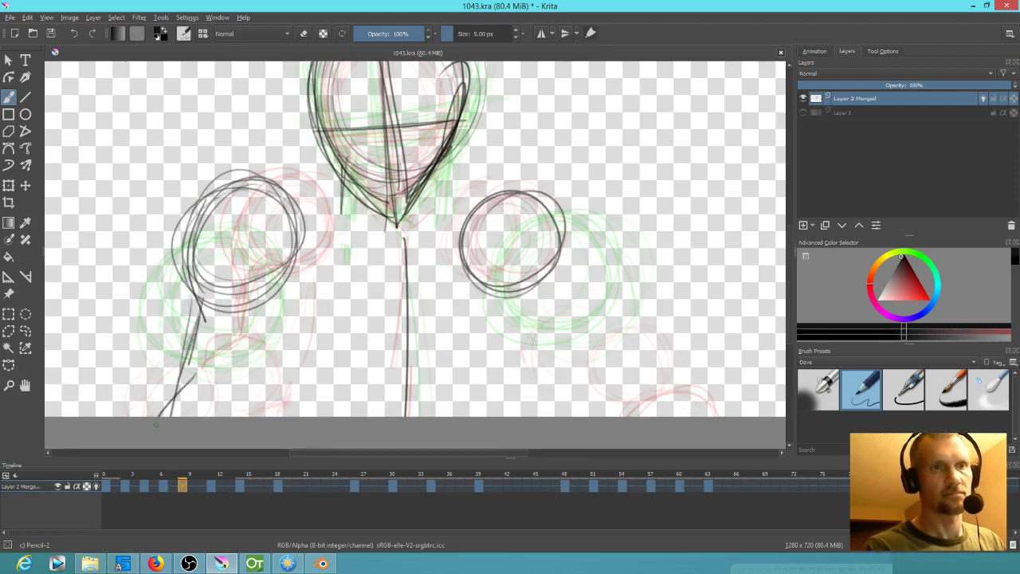
Return to frame 2 and outline the left-hand shoulder and upper arm, from the neck down to the elbow
key(Left)
key(Left)
key(Left)
key(Left)
key(Left)
key(Left)
key(Left)
key(Left)
key(Right)
key(Right)
mouse_move(343, 225)
mouse_down()
mouse_move(300, 214)
mouse_move(271, 256)
mouse_move(270, 333)
mouse_up()
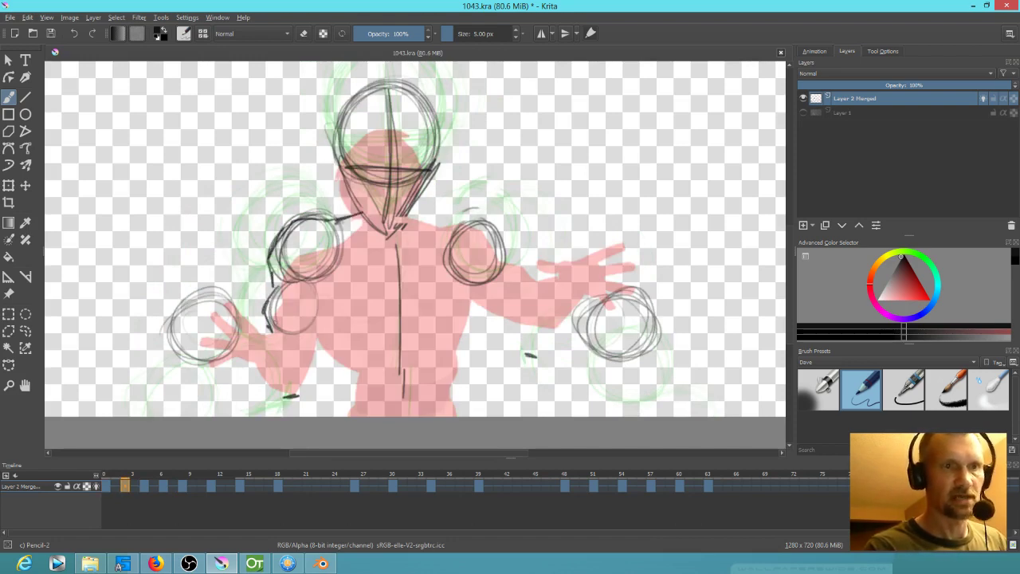
Compare the head on frame 2 with frame 0 and rework its outline and right-hand ear
mouse_move(339, 154)
mouse_down()
mouse_move(377, 223)
mouse_move(435, 149)
mouse_move(359, 107)
mouse_up()
key(Left)
key(Left)
key(Right)
key(Right)
mouse_move(431, 147)
mouse_down()
mouse_move(344, 170)
mouse_move(386, 232)
mouse_move(433, 144)
mouse_move(414, 186)
mouse_up()
Select the rough head on frame 2 freehand, transform it to a smaller size, and deselect it
key(l)
mouse_move(463, 99)
mouse_down()
mouse_move(433, 82)
mouse_move(455, 184)
mouse_move(434, 91)
mouse_move(471, 69)
mouse_move(457, 90)
mouse_up()
key(ctrl+t)
drag(428, 189, 435, 189)
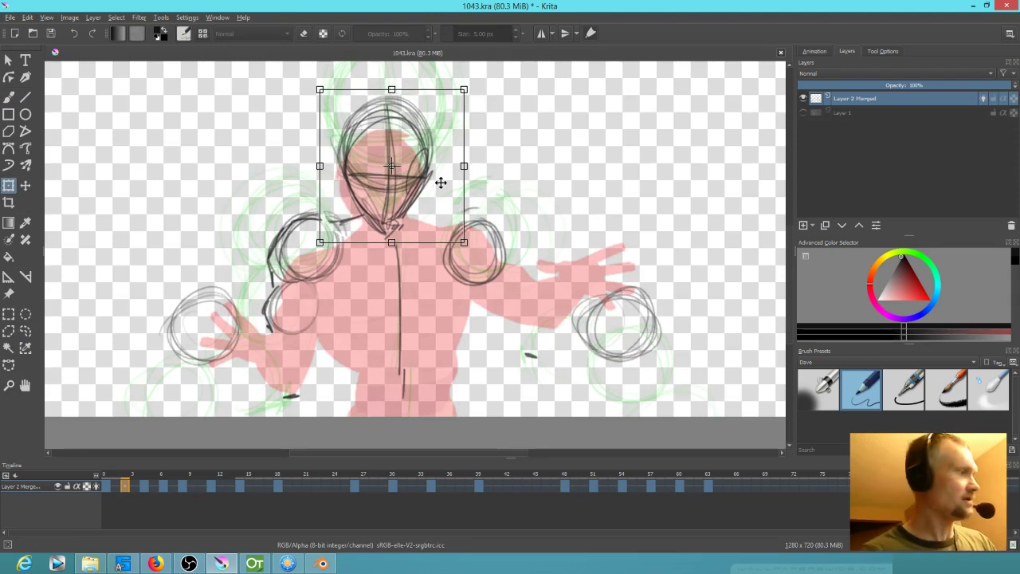
key(b)
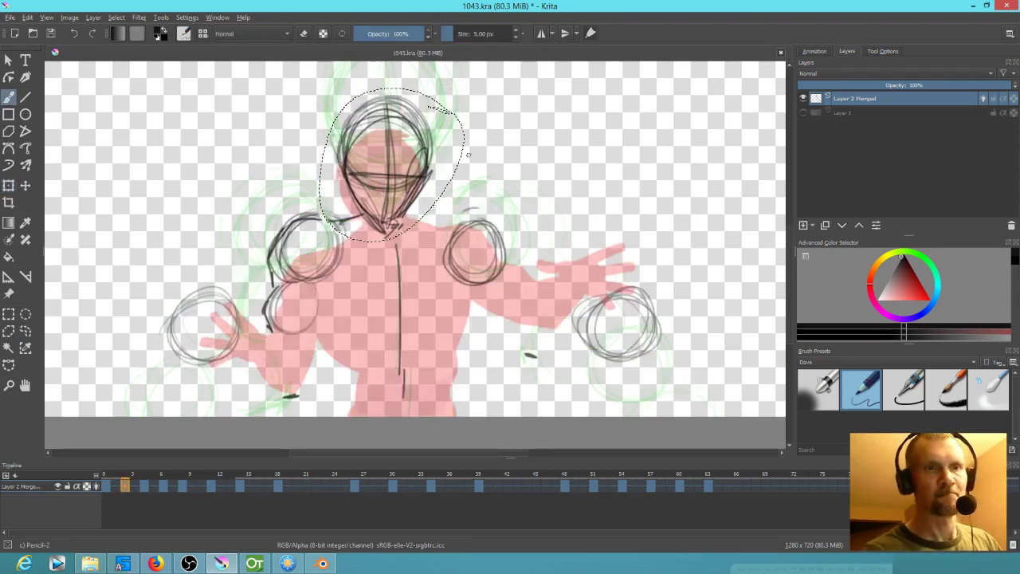
key(ctrl+shift+a)
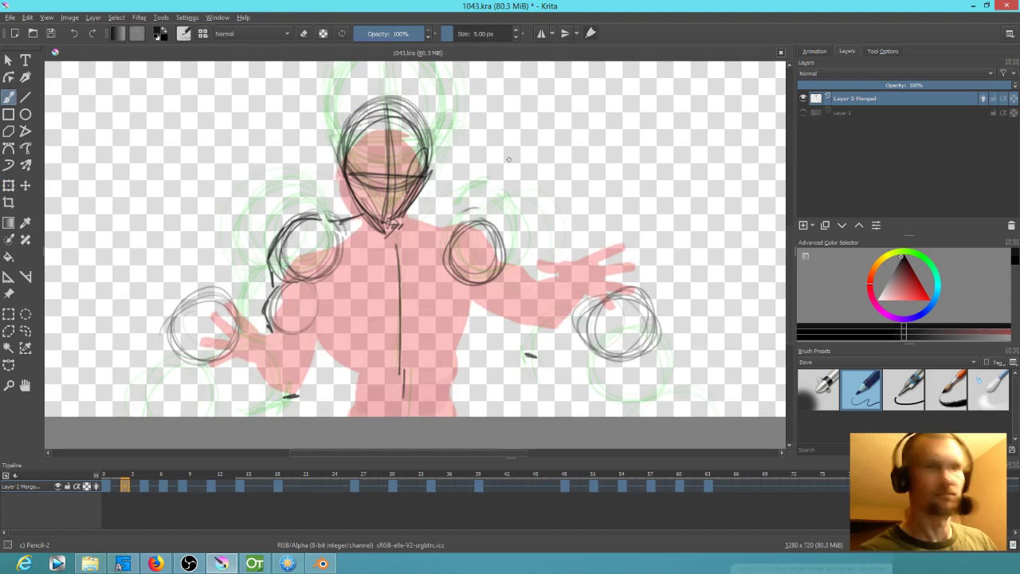
Compare the head and shoulders on frames 2 and 4, and sketch the left-hand shoulder-to-neck line on frame 4
key(Right)
key(Right)
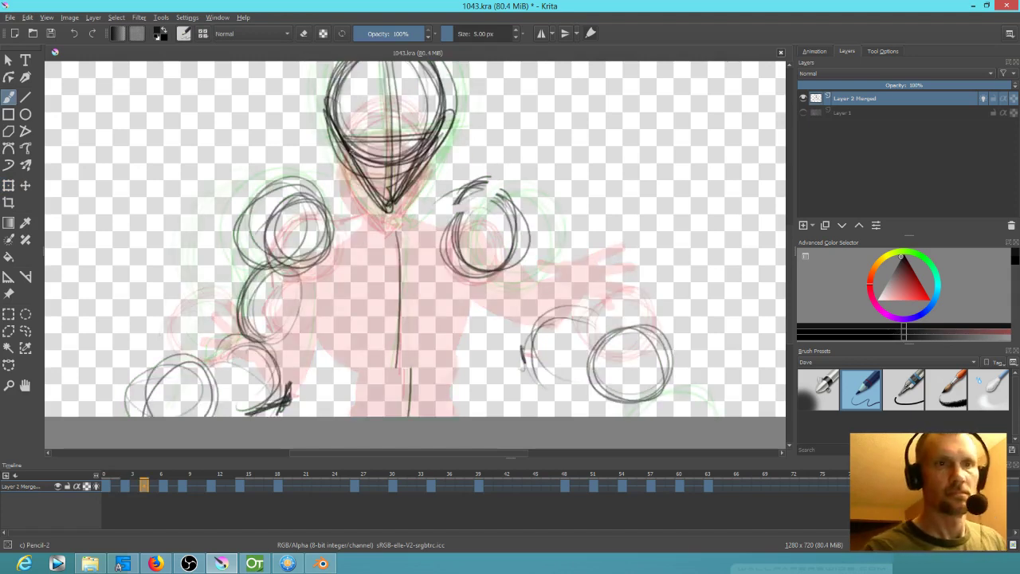
key(Left)
key(Left)
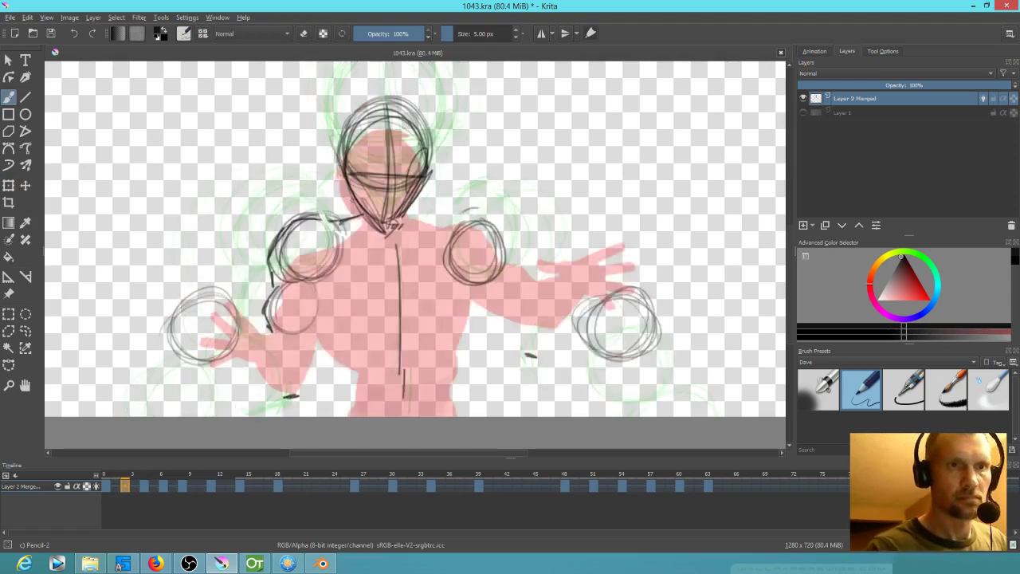
key(Left)
mouse_move(341, 218)
mouse_down()
mouse_move(358, 211)
mouse_move(351, 177)
mouse_up()
key(Right)
key(Right)
mouse_move(323, 187)
mouse_down()
mouse_move(349, 175)
mouse_move(260, 206)
mouse_move(236, 260)
mouse_move(251, 216)
mouse_move(330, 182)
mouse_up()
key(Right)
key(Left)
Sketch the left-hand forearm line and the inner arm contour down to the elbow on frame 4
mouse_move(243, 283)
mouse_down()
mouse_move(241, 351)
mouse_move(203, 392)
mouse_up()
drag(279, 404, 317, 276)
mouse_move(317, 295)
mouse_down()
mouse_move(288, 381)
mouse_move(292, 367)
mouse_up()
Draw the inner contour of the left-hand arm down to the elbow on frame 2 and add its forearm line
key(Right)
key(Left)
key(Left)
drag(317, 287, 295, 387)
drag(315, 354, 289, 398)
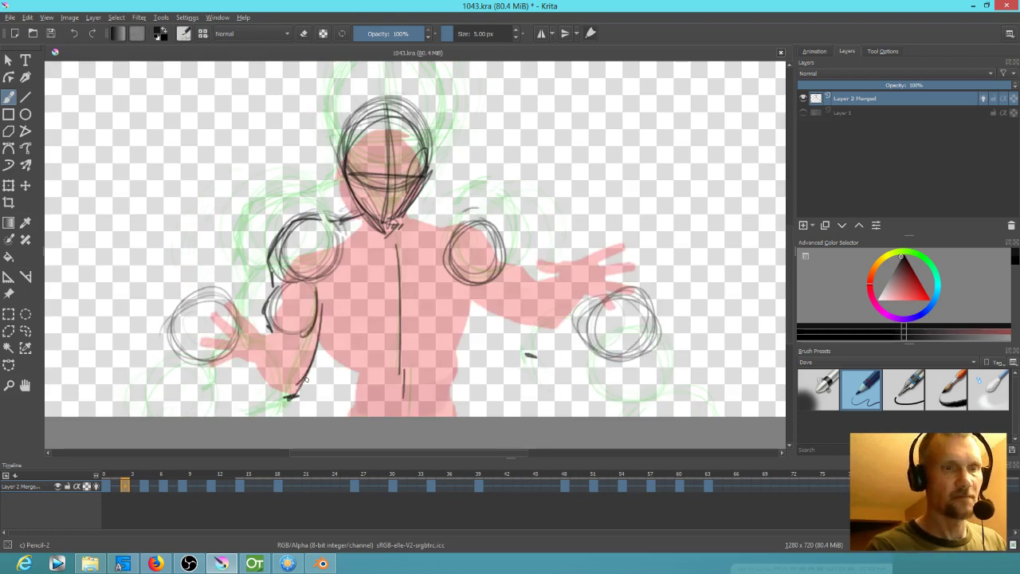
mouse_move(228, 355)
mouse_down()
mouse_move(275, 396)
mouse_move(306, 391)
mouse_move(292, 392)
mouse_up()
drag(284, 284, 286, 341)
Fill out the left-hand upper arm on frame 6 with its side contours and elbow line
key(Right)
key(Right)
mouse_move(301, 269)
mouse_down()
mouse_move(300, 344)
mouse_move(283, 343)
mouse_up()
drag(262, 272, 294, 339)
drag(264, 346, 310, 355)
drag(304, 269, 311, 337)
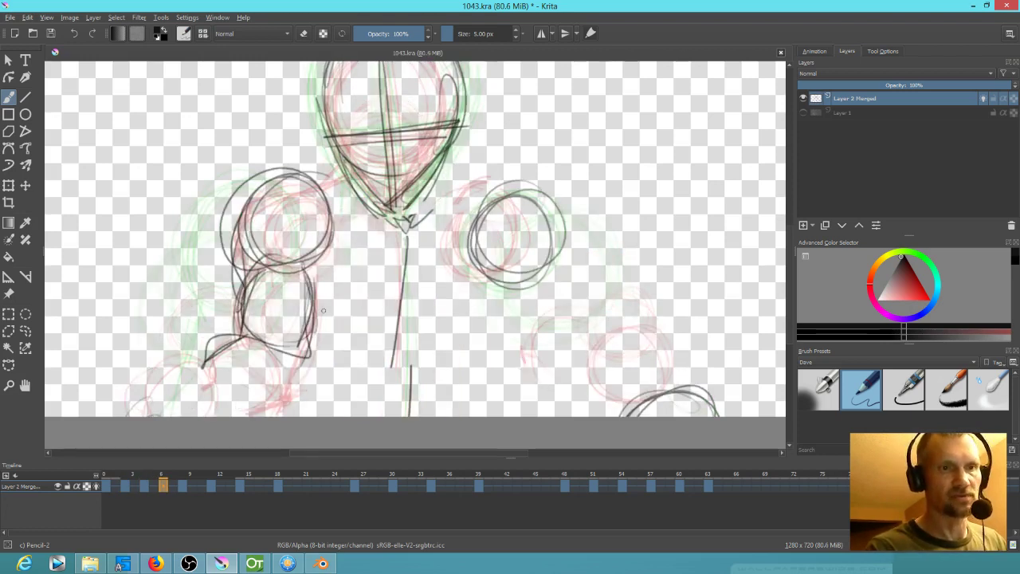
Sketch the upper-arm and elbow lines below the left-hand shoulder circle on frame 8
key(Right)
key(Right)
drag(309, 268, 293, 372)
mouse_move(298, 301)
mouse_down()
mouse_move(301, 332)
mouse_move(271, 413)
mouse_up()
mouse_move(252, 296)
mouse_down()
mouse_move(200, 359)
mouse_move(213, 350)
mouse_up()
drag(216, 321, 212, 384)
drag(284, 268, 276, 365)
Sketch the curved lower edge of the chest across the torso on frame 2
key(Left)
key(Left)
key(Left)
key(Left)
key(Left)
key(Left)
key(Left)
key(Left)
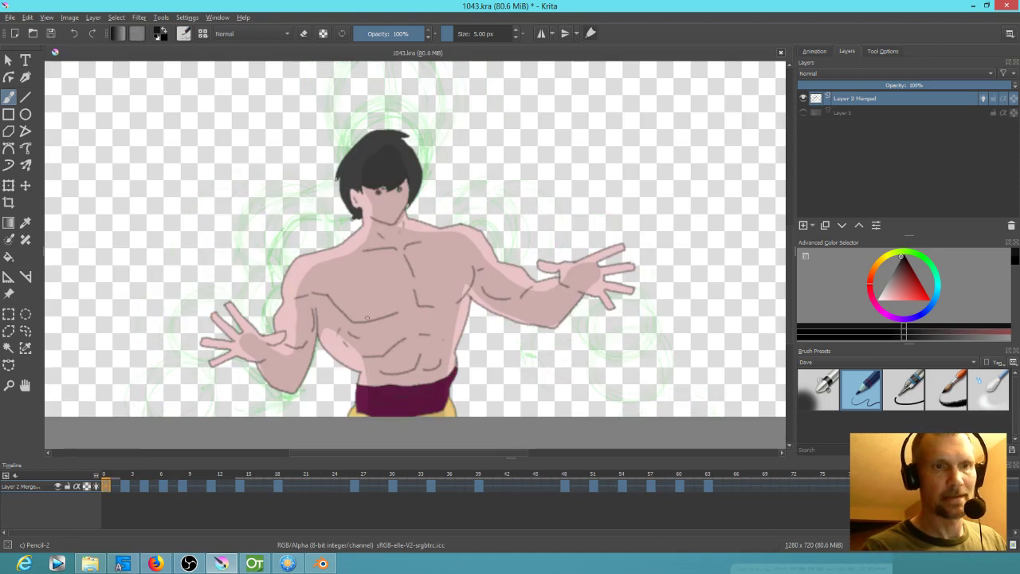
key(Right)
key(Right)
key(Right)
mouse_move(319, 293)
mouse_down()
mouse_move(363, 327)
mouse_move(440, 314)
mouse_up()
key(Left)
key(Left)
key(Left)
key(Right)
key(Right)
key(Right)
mouse_move(330, 329)
mouse_down()
mouse_move(371, 314)
mouse_move(463, 312)
mouse_up()
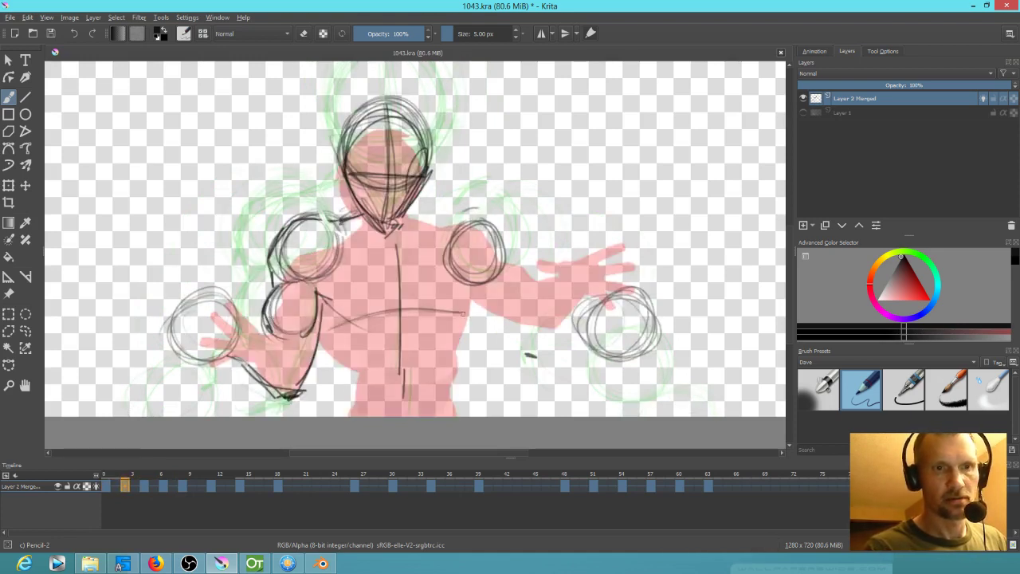
Sketch the chest's lower edge and the armpit line beneath the right-hand shoulder on frame 4
key(Right)
key(Right)
mouse_move(330, 325)
mouse_down()
mouse_move(434, 304)
mouse_move(470, 312)
mouse_up()
drag(361, 321, 469, 313)
drag(466, 225, 502, 279)
drag(496, 239, 491, 301)
key(Left)
key(Left)
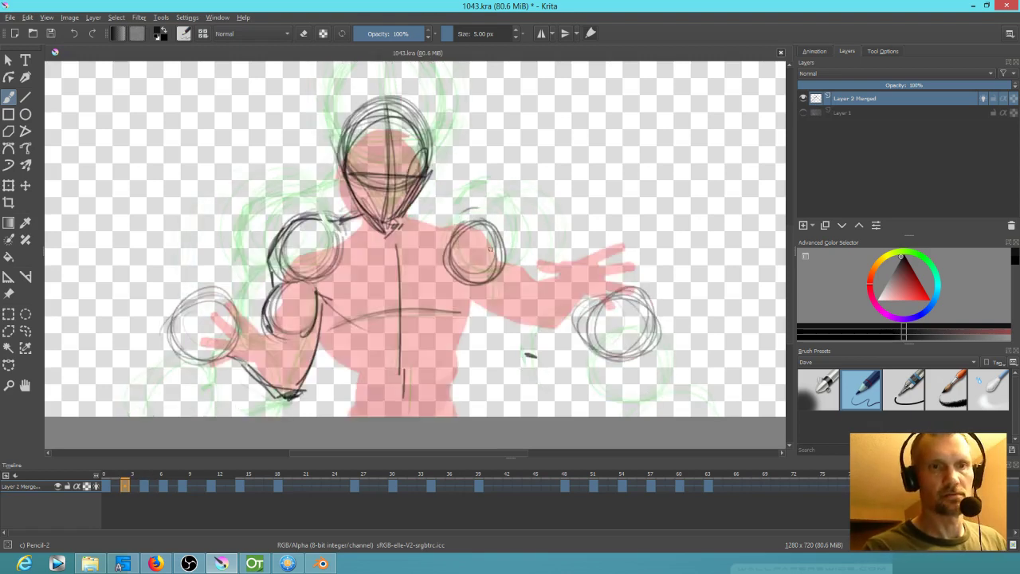
Sketch armpit and side-of-chest lines beneath the right-hand shoulder on the poses up to frame 6
key(Left)
key(Left)
key(Right)
key(Right)
key(Right)
key(Right)
drag(485, 236, 488, 320)
key(Right)
key(Right)
mouse_move(512, 229)
mouse_down()
mouse_move(522, 287)
mouse_move(502, 332)
mouse_up()
drag(518, 256, 491, 338)
Sketch the side of the chest and the curved lower edges of both pectorals on frame 8
key(Right)
key(Right)
mouse_move(527, 254)
mouse_down()
mouse_move(496, 366)
mouse_move(497, 342)
mouse_up()
drag(534, 273, 518, 339)
drag(343, 355, 396, 352)
drag(300, 360, 397, 356)
drag(337, 375, 472, 362)
mouse_move(435, 363)
mouse_down()
mouse_move(534, 310)
mouse_move(473, 375)
mouse_move(298, 376)
mouse_move(266, 353)
mouse_up()
mouse_move(290, 378)
mouse_down()
mouse_move(394, 360)
mouse_move(353, 376)
mouse_up()
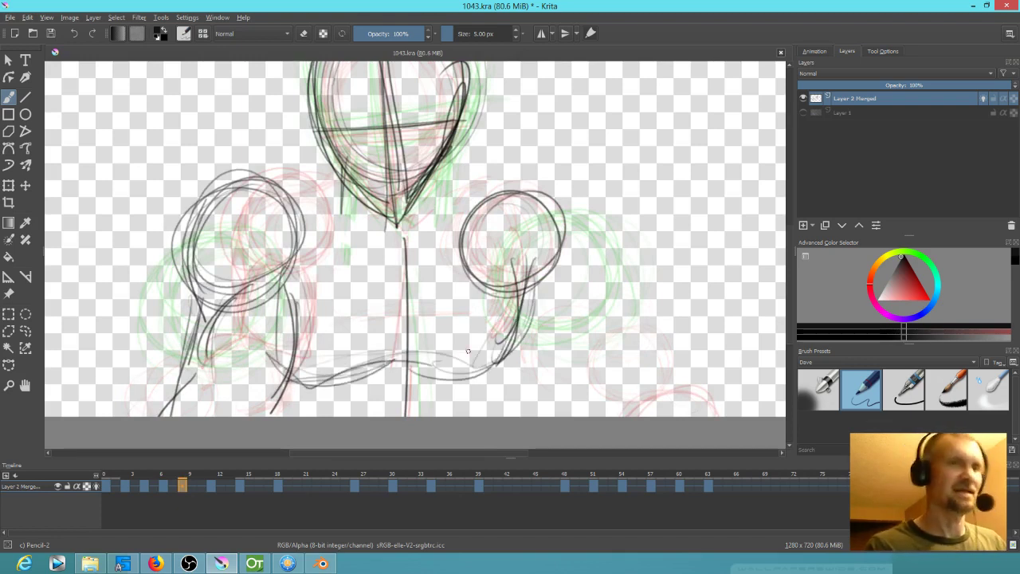
Select the left-hand arm on frame 8 with a freehand outline, rotate it clockwise and reposition its shoulder
key(l)
mouse_move(322, 204)
mouse_down()
mouse_move(317, 194)
mouse_move(200, 438)
mouse_move(297, 207)
mouse_up()
key(ctrl+t)
mouse_move(348, 228)
mouse_down()
mouse_move(366, 278)
mouse_move(296, 266)
mouse_move(313, 249)
mouse_up()
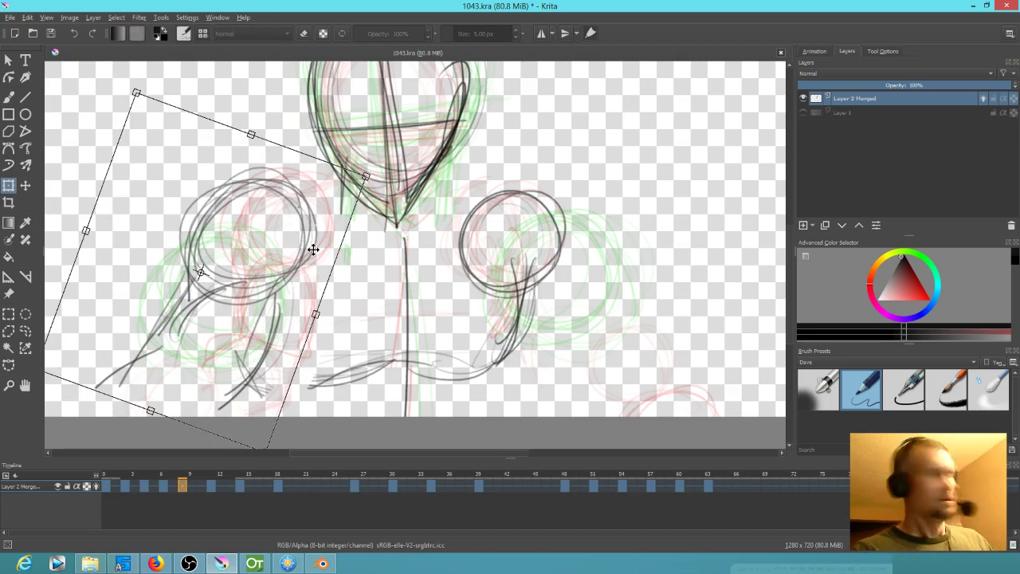
Rotate the selected left-hand arm clockwise and shift it slightly away from the torso on frame 6
key(Left)
key(Left)
key(Left)
key(Left)
key(Right)
key(Right)
key(Right)
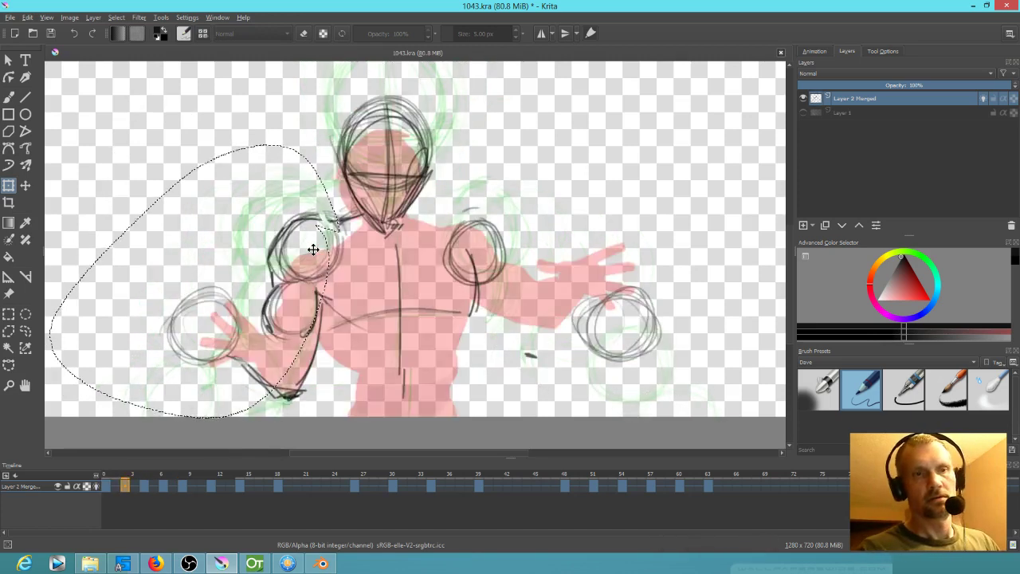
key(Right)
key(Left)
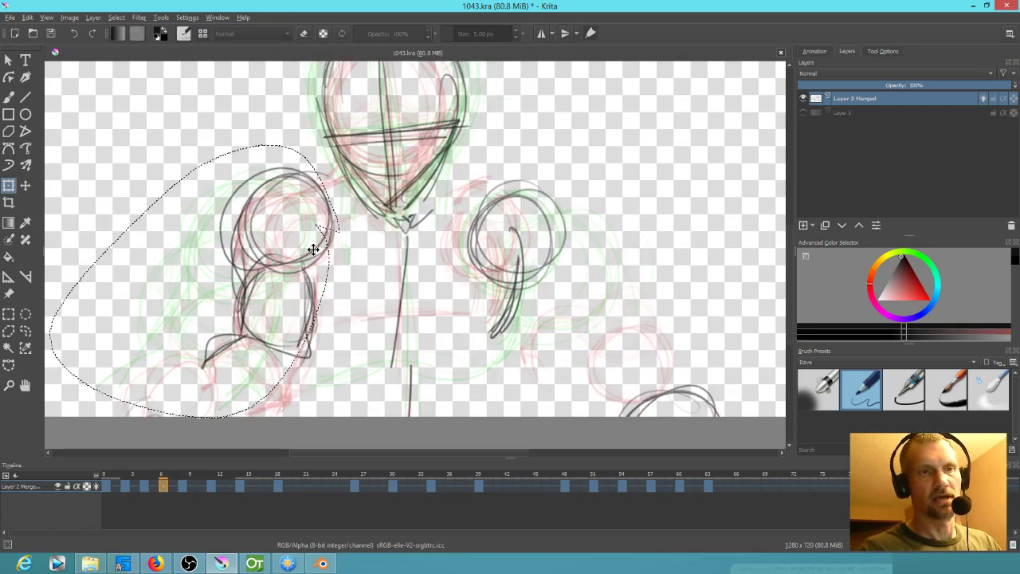
click(317, 295)
drag(371, 357, 258, 345)
drag(340, 179, 349, 199)
drag(228, 358, 233, 348)
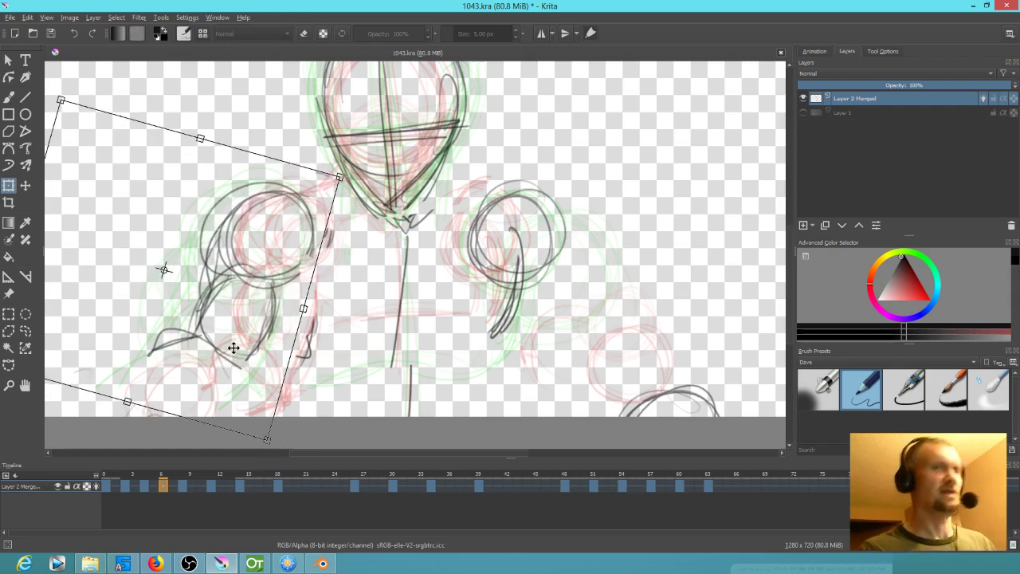
Flip through the poses between frames 4 and 11 to examine the motion of the adjusted left-hand arm
key(Left)
key(Left)
key(Left)
key(Left)
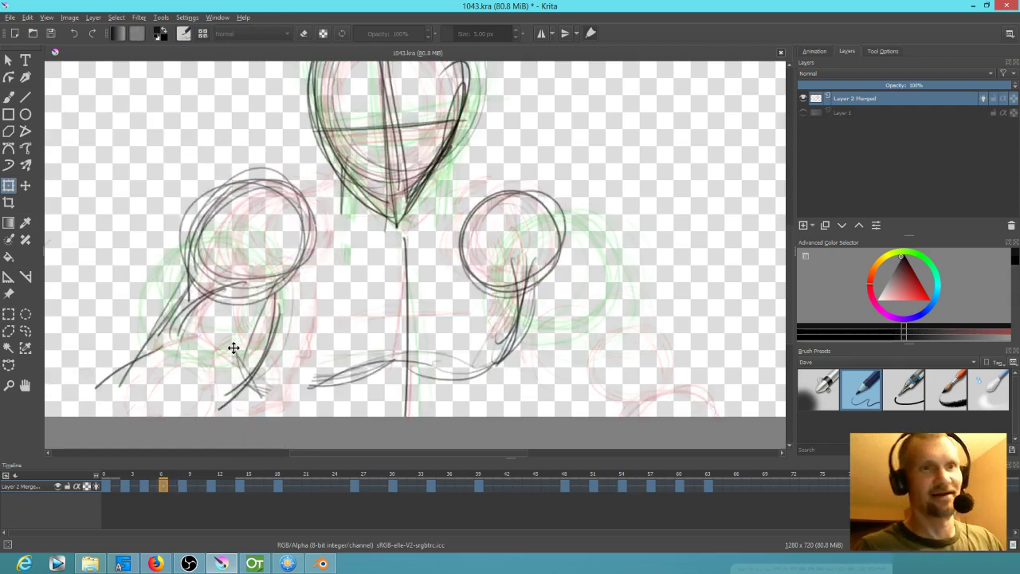
key(Right)
key(Right)
key(Right)
key(Right)
key(Right)
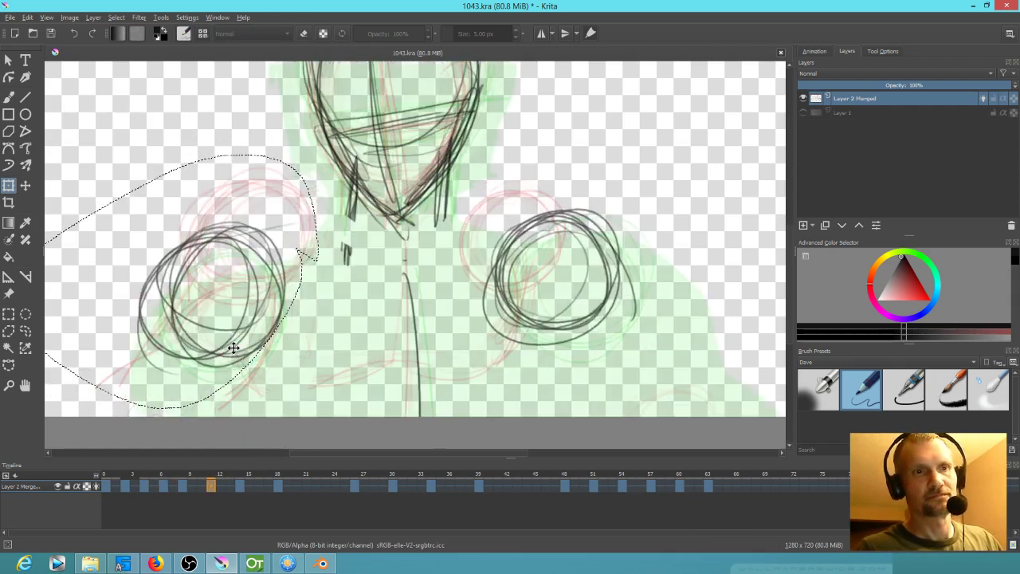
key(Left)
key(Left)
key(Left)
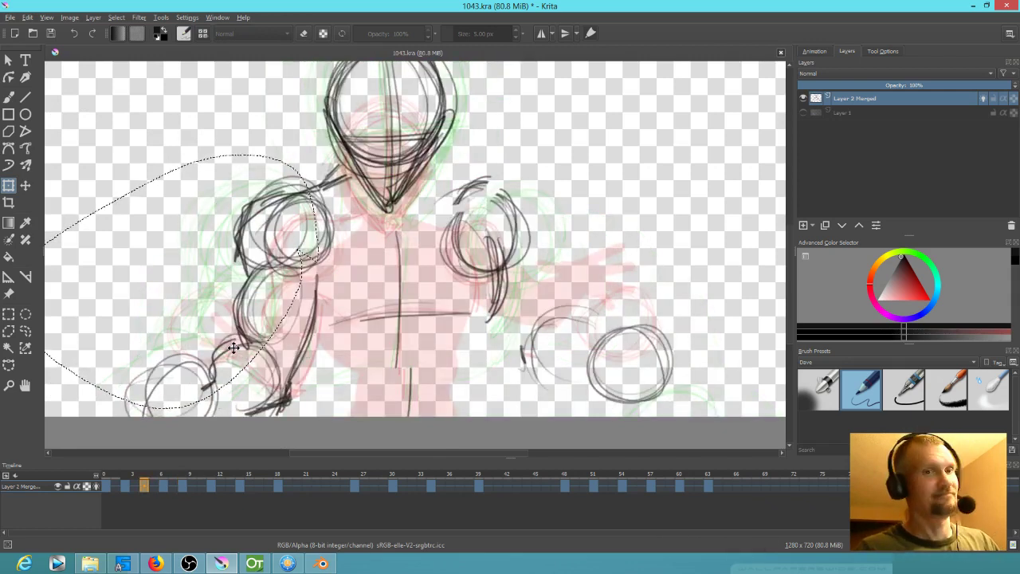
Clear the selection and sketch the chest's centre line with the brush on frame 4
key(b)
key(ctrl+shift+a)
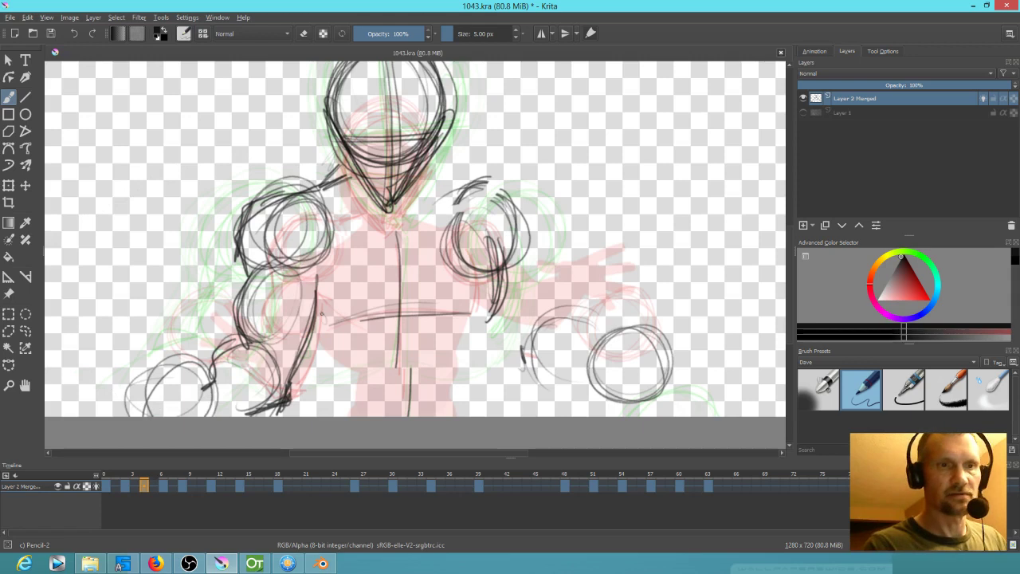
drag(400, 244, 394, 311)
Sketch the curved lower edges of both pectorals up to the right-hand armpit on frame 6
key(Right)
mouse_move(305, 351)
mouse_down()
mouse_move(448, 341)
mouse_move(324, 356)
mouse_move(409, 269)
mouse_up()
drag(314, 317, 409, 271)
drag(396, 327, 466, 329)
drag(410, 350, 531, 275)
drag(435, 368, 540, 266)
drag(411, 353, 526, 268)
drag(419, 357, 531, 270)
Sketch the slope from the neck to the right-hand shoulder and the shoulder's outer contour on frame 6
key(Left)
key(Right)
key(Left)
drag(446, 182, 488, 166)
key(Right)
key(Right)
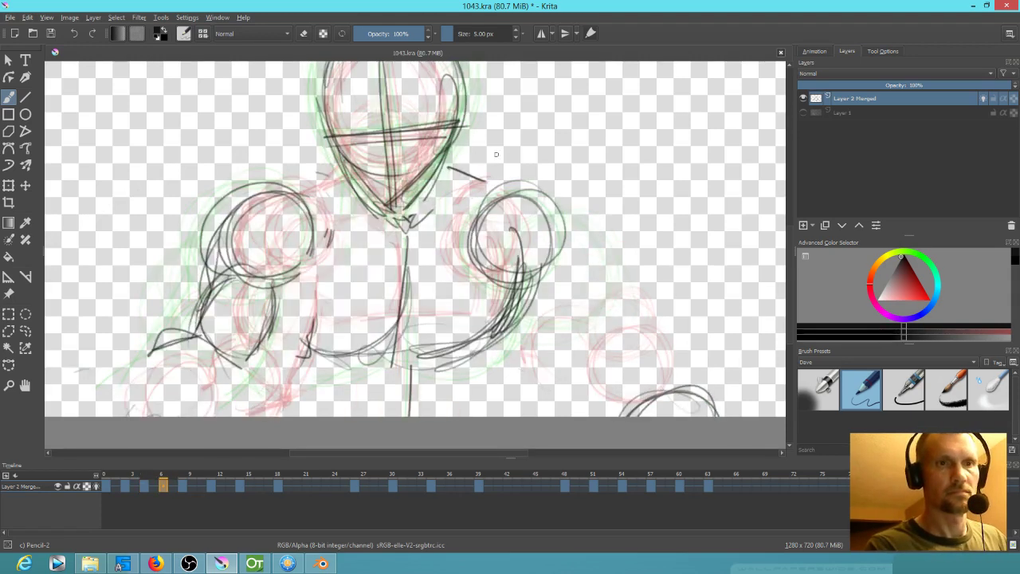
key(Right)
key(Left)
mouse_move(523, 186)
mouse_down()
mouse_move(564, 196)
mouse_move(573, 216)
mouse_up()
Sketch the waist contours on both sides of the torso on frame 2
key(Left)
key(Left)
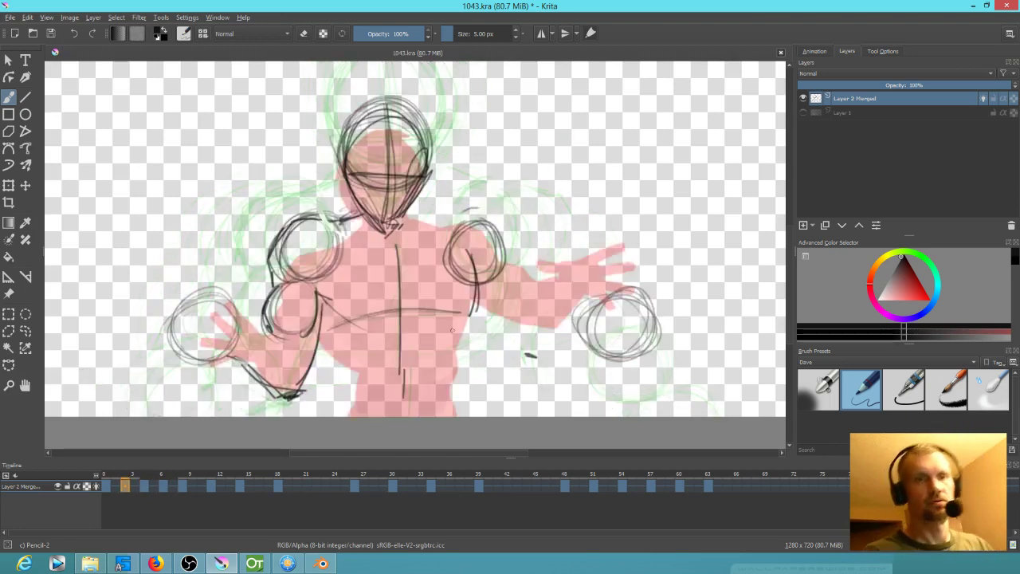
drag(467, 359, 460, 404)
mouse_move(318, 343)
mouse_down()
mouse_move(352, 401)
mouse_move(347, 378)
mouse_move(351, 409)
mouse_up()
Sketch the inner pectoral edge and the right-hand side of the torso down to the waist on frame 4
key(Left)
key(Right)
key(Right)
drag(513, 317, 527, 212)
drag(520, 169, 495, 240)
drag(516, 141, 502, 214)
mouse_move(505, 211)
mouse_down()
mouse_move(483, 227)
mouse_move(500, 217)
mouse_up()
drag(415, 166, 430, 204)
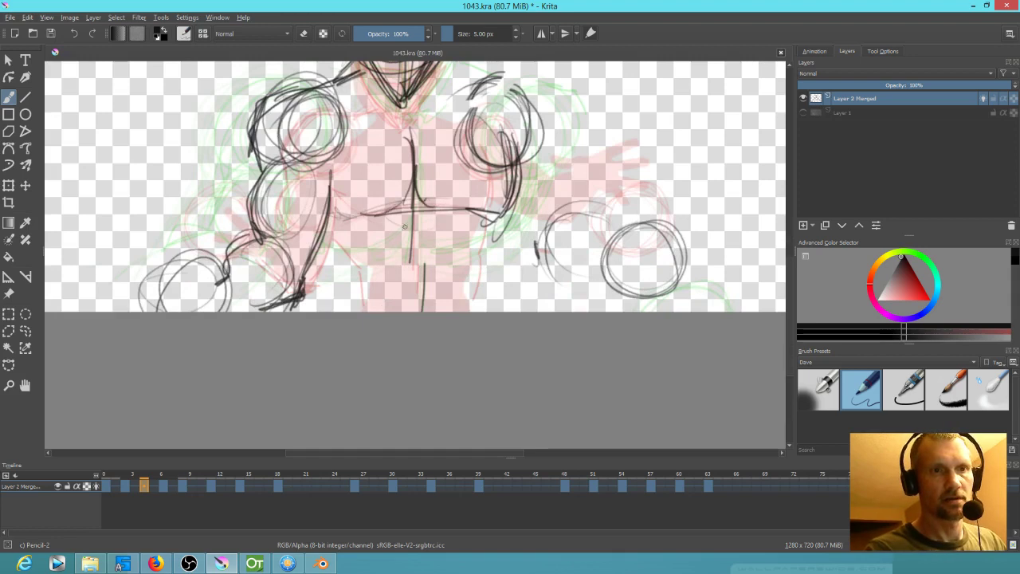
drag(518, 190, 501, 304)
Sketch the waist contours beneath the chest on frames 6 and 8
key(Right)
drag(539, 218, 515, 311)
drag(542, 249, 509, 311)
drag(341, 308, 325, 278)
key(Right)
drag(539, 245, 511, 310)
drag(410, 177, 414, 261)
key(Left)
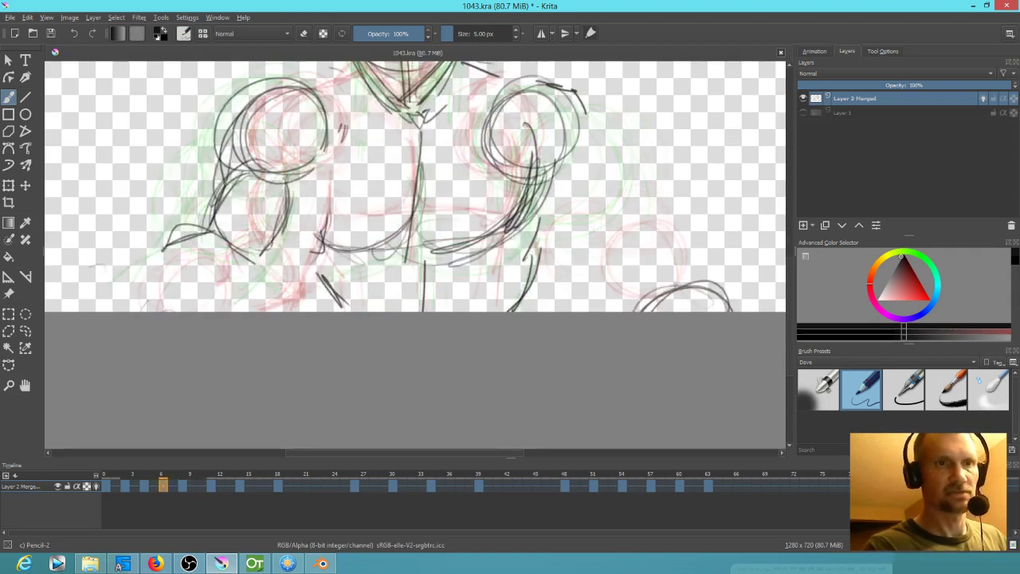
Sketch the collarbones from the base of the neck toward both shoulders on frames 4 and 6
mouse_move(415, 144)
mouse_down()
mouse_move(346, 127)
mouse_move(491, 106)
mouse_up()
key(Left)
drag(404, 123, 351, 117)
drag(415, 107, 487, 99)
key(Right)
drag(327, 123, 406, 108)
drag(478, 140, 494, 260)
key(Left)
key(Right)
Sketch the collarbone and the neck-to-shoulder slope on frame 2
key(Left)
key(Left)
key(Left)
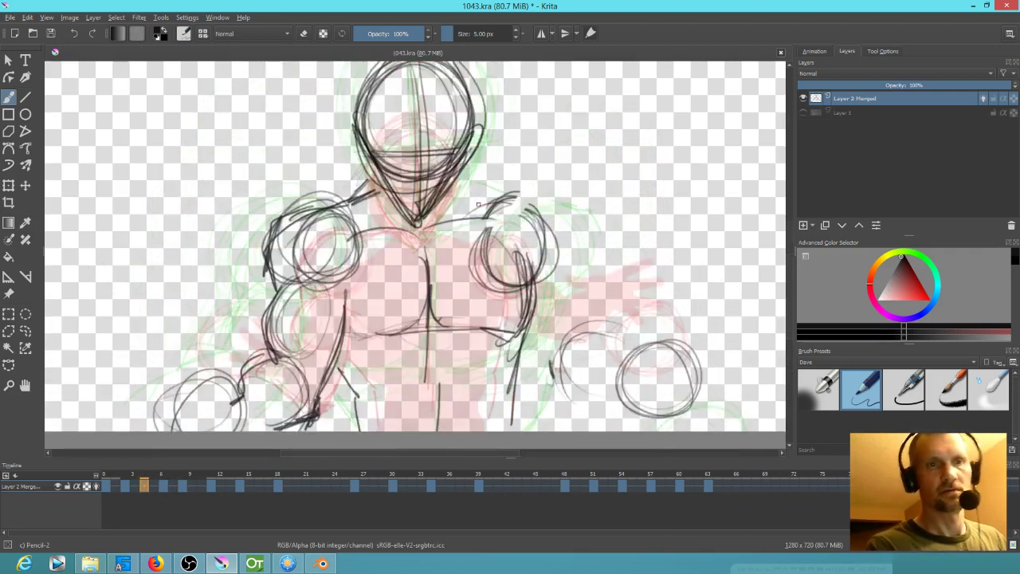
key(Right)
mouse_move(408, 252)
mouse_down()
mouse_move(453, 260)
mouse_move(441, 252)
mouse_move(538, 236)
mouse_move(467, 209)
mouse_move(448, 222)
mouse_move(473, 236)
mouse_up()
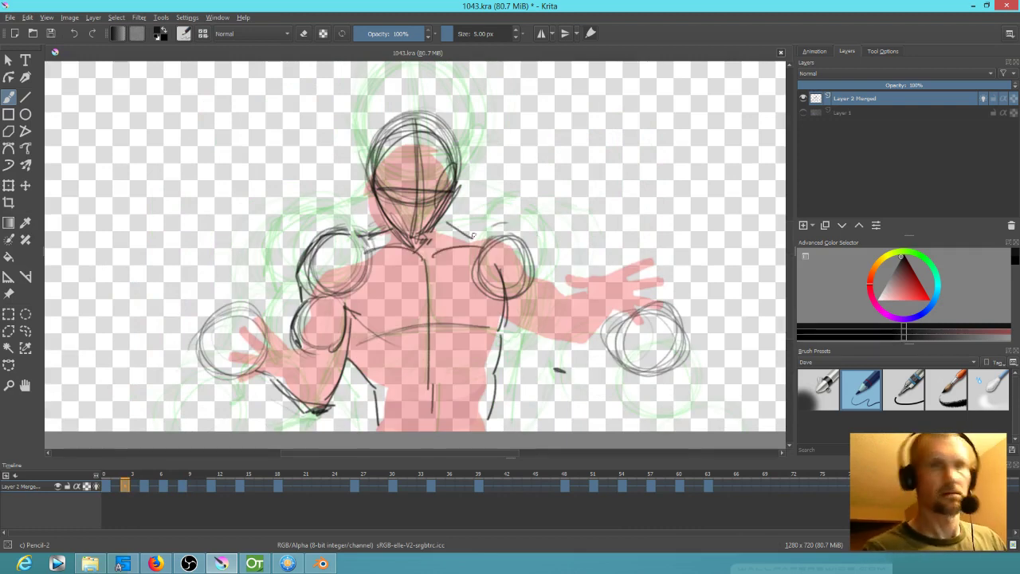
key(Left)
key(Right)
Sketch the right-hand upper arm, elbow and forearm contours from the shoulder circle to the hand circle on frame 2
drag(533, 280, 577, 295)
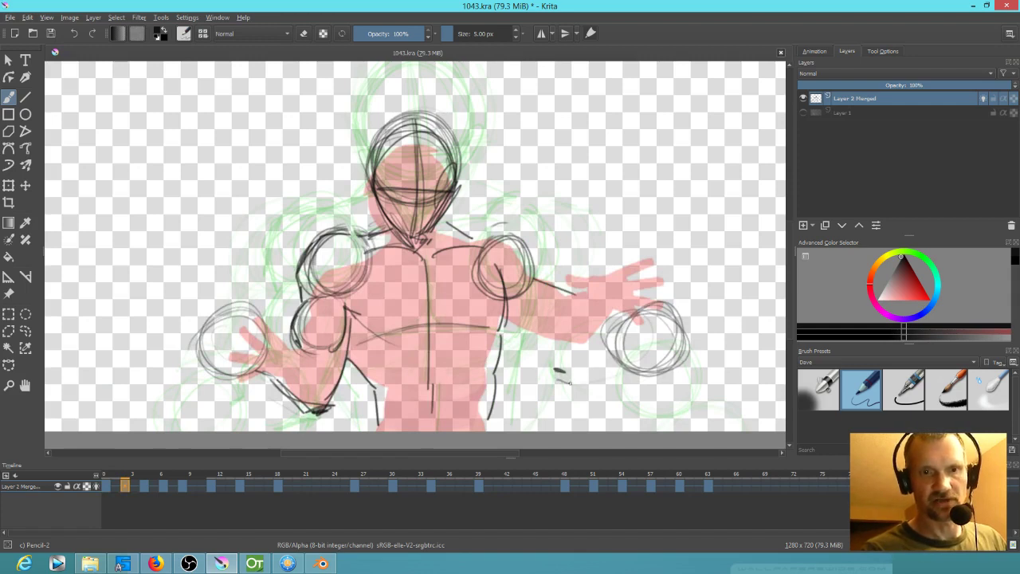
mouse_move(562, 373)
mouse_down()
mouse_move(630, 382)
mouse_move(638, 372)
mouse_up()
drag(502, 299, 549, 358)
mouse_move(507, 311)
mouse_down()
mouse_move(526, 349)
mouse_move(553, 358)
mouse_up()
drag(507, 303, 557, 362)
mouse_move(521, 286)
mouse_down()
mouse_move(546, 289)
mouse_move(571, 340)
mouse_up()
drag(543, 290, 563, 346)
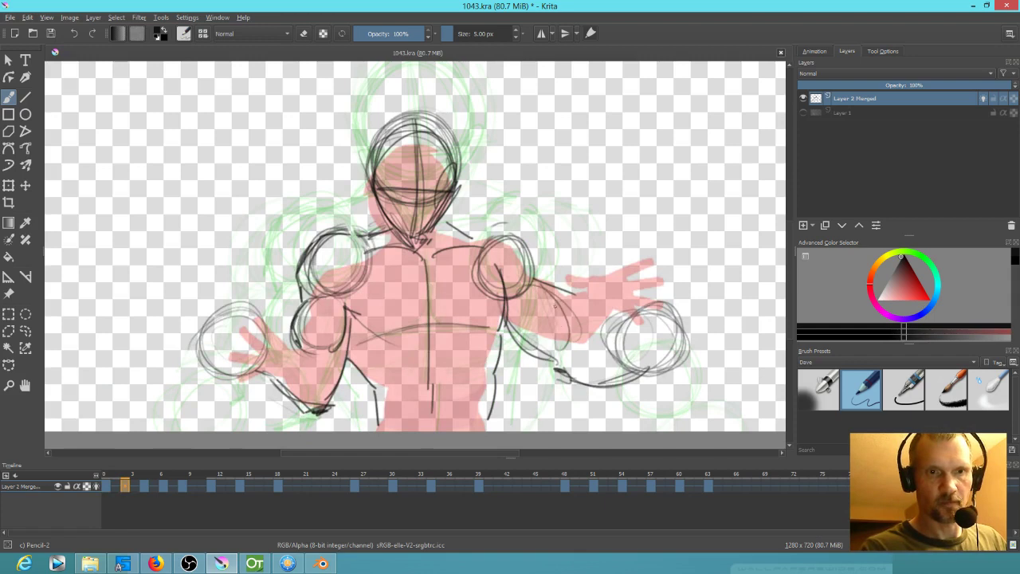
mouse_move(524, 292)
mouse_down()
mouse_move(570, 348)
mouse_move(570, 319)
mouse_move(572, 346)
mouse_move(619, 323)
mouse_move(568, 350)
mouse_move(590, 350)
mouse_up()
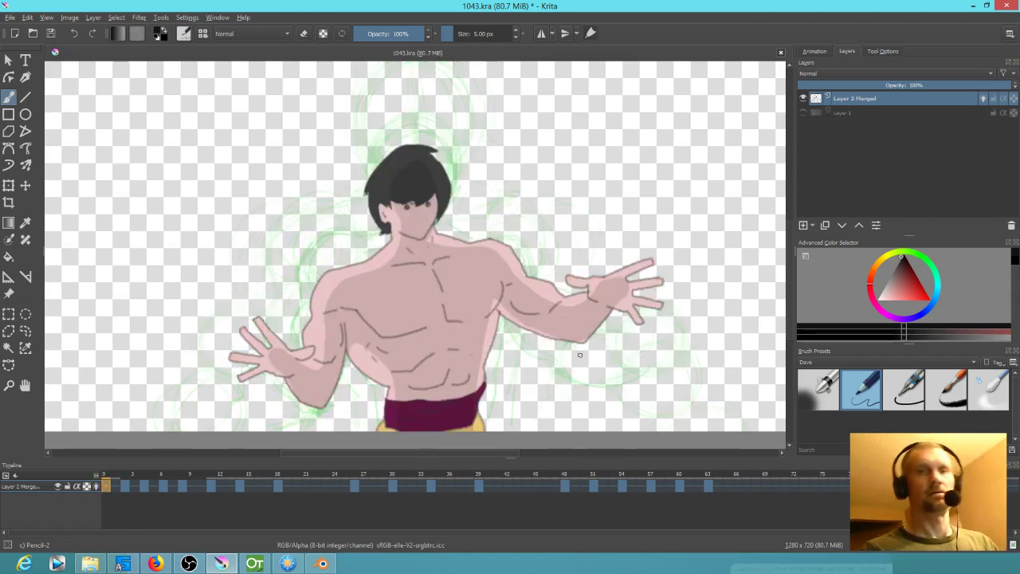
Sketch the right-hand arm's shoulder, upper-arm and forearm contours down to the hand circle on frame 4
key(Right)
key(Right)
drag(560, 321, 529, 357)
mouse_move(571, 295)
mouse_down()
mouse_move(533, 370)
mouse_move(584, 315)
mouse_up()
mouse_move(579, 312)
mouse_down()
mouse_move(547, 279)
mouse_move(589, 356)
mouse_up()
mouse_move(559, 275)
mouse_down()
mouse_move(529, 361)
mouse_move(563, 292)
mouse_move(551, 255)
mouse_up()
drag(529, 207, 565, 258)
mouse_move(558, 254)
mouse_down()
mouse_move(566, 289)
mouse_move(597, 330)
mouse_up()
drag(550, 365, 599, 406)
drag(617, 341, 626, 367)
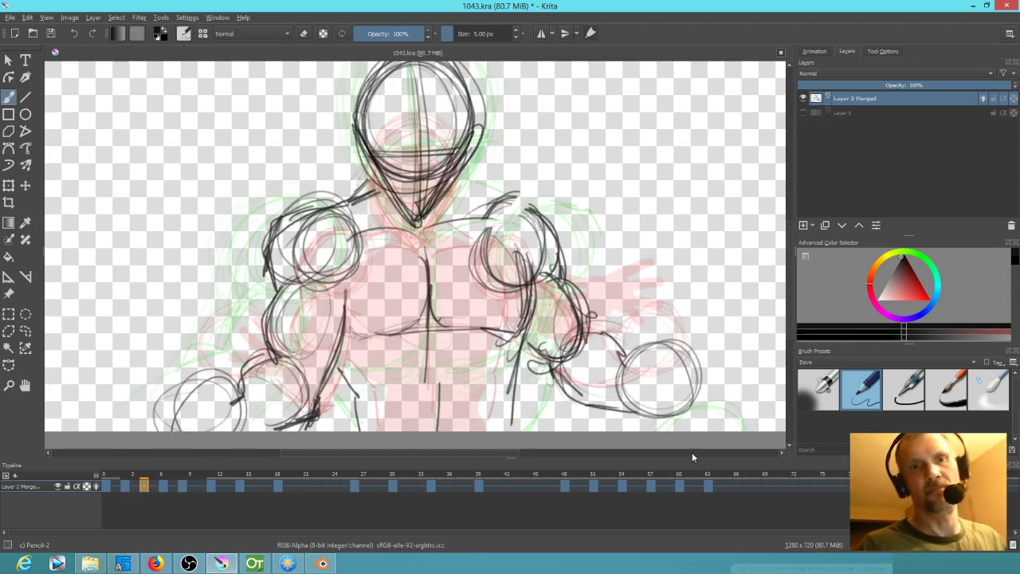
key(Right)
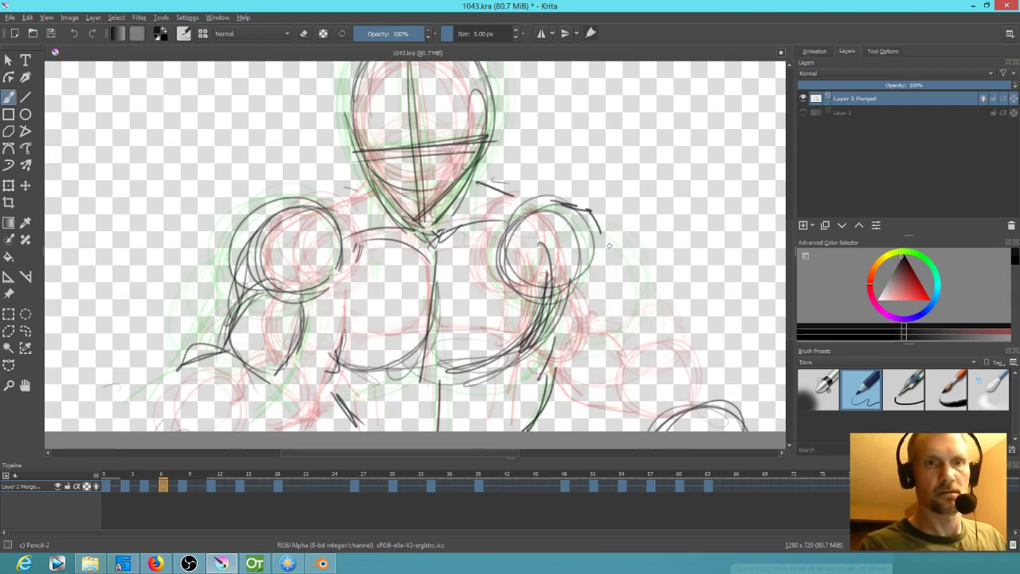
Sketch the right-hand arm's outer and inner contours from the shoulder circle down to the hand circle on frame 6
mouse_move(563, 200)
mouse_down()
mouse_move(612, 242)
mouse_move(602, 284)
mouse_move(626, 307)
mouse_move(597, 244)
mouse_move(569, 255)
mouse_move(579, 273)
mouse_up()
mouse_move(546, 221)
mouse_down()
mouse_move(587, 286)
mouse_move(653, 291)
mouse_move(669, 332)
mouse_up()
drag(615, 281, 669, 345)
drag(566, 244, 616, 292)
drag(554, 212, 604, 287)
drag(576, 284, 548, 349)
drag(575, 287, 561, 343)
drag(526, 264, 507, 307)
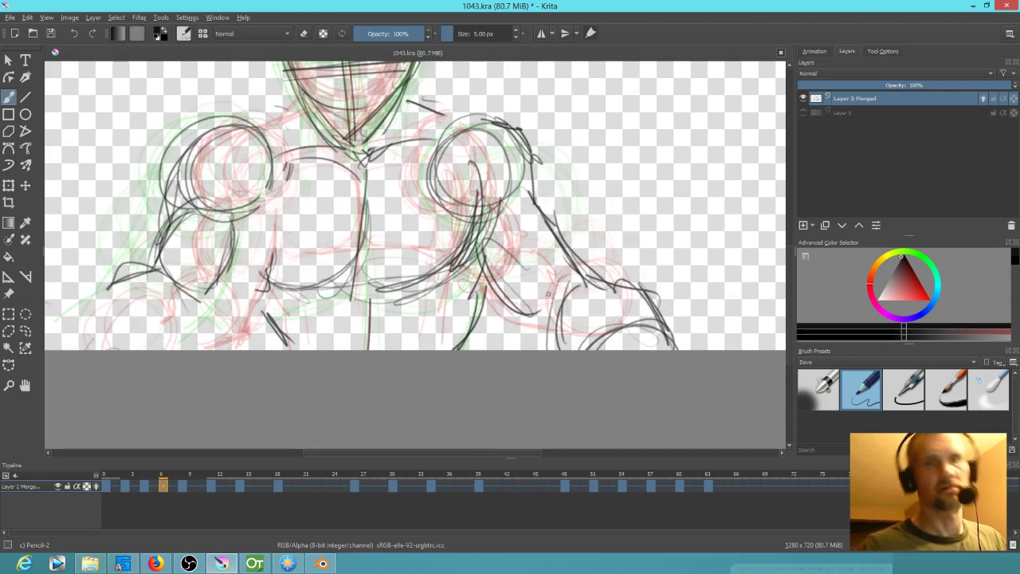
Sketch the right-hand shoulder, upper-arm and forearm contours on frame 8
key(Left)
key(Right)
key(Right)
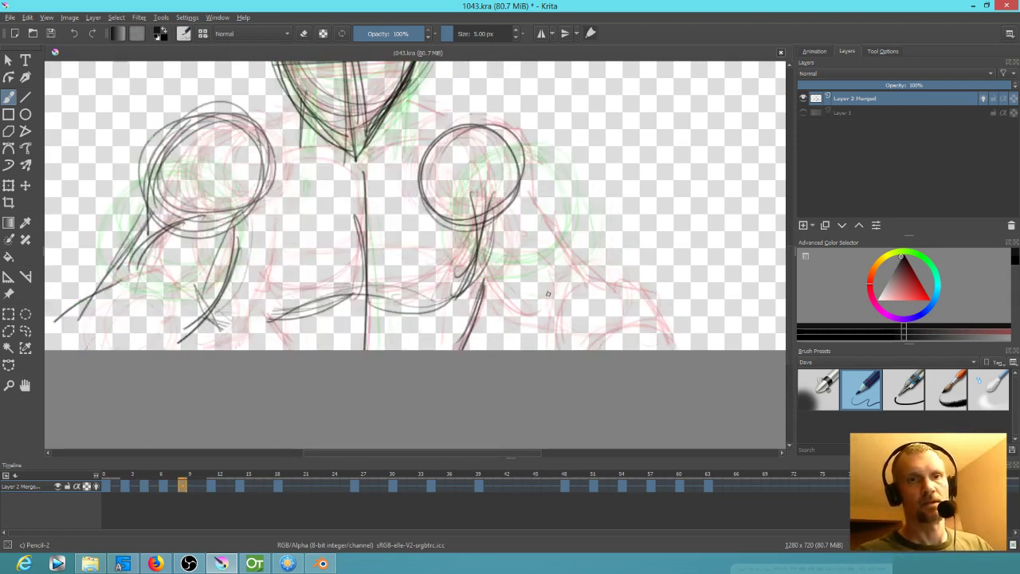
mouse_move(522, 131)
mouse_down()
mouse_move(585, 267)
mouse_move(654, 349)
mouse_up()
drag(628, 310, 658, 351)
drag(554, 295, 539, 349)
drag(483, 219, 539, 341)
drag(486, 275, 533, 320)
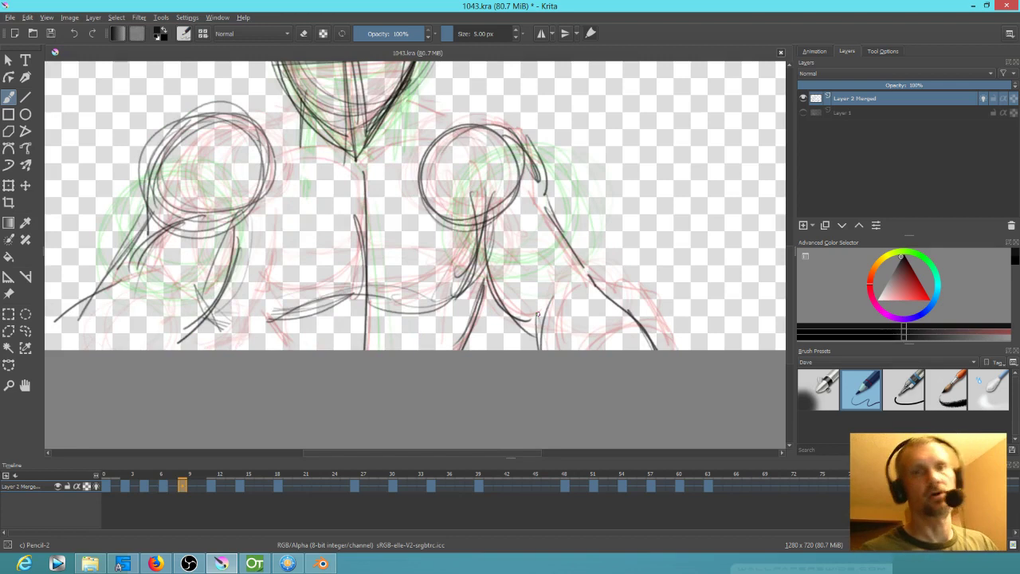
Sketch the outer and inner contours of the right-hand upper arm below the shoulder circle on frame 11
key(period)
drag(580, 201, 635, 335)
drag(504, 267, 514, 351)
drag(506, 278, 537, 351)
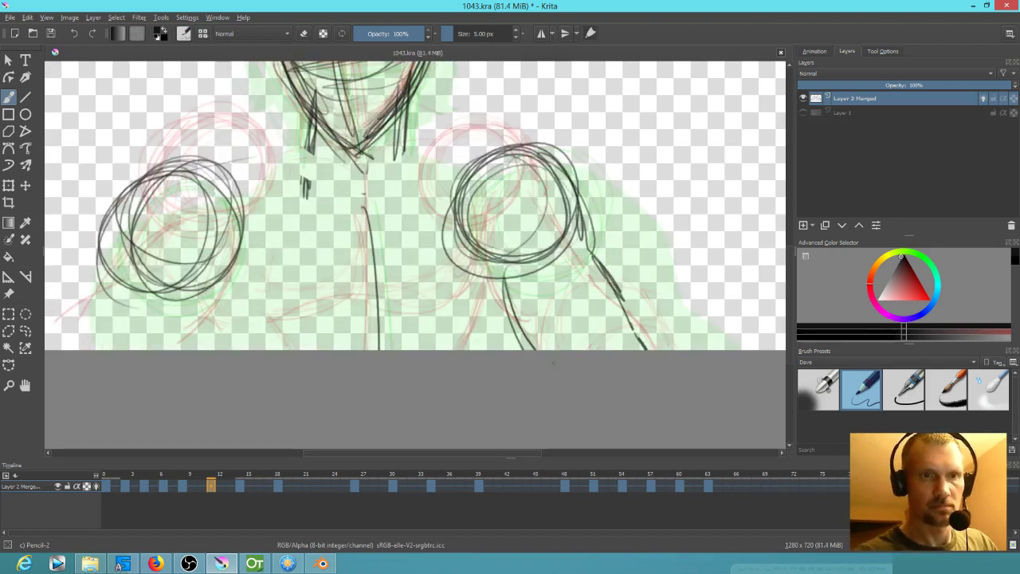
Sketch the armpit line, the lower contours of both pectorals and the collarbone on frame 11
drag(475, 229, 496, 321)
key(comma)
key(period)
drag(488, 200, 504, 302)
mouse_move(490, 246)
mouse_down()
mouse_move(501, 316)
mouse_move(447, 349)
mouse_up()
drag(523, 287, 427, 349)
drag(488, 316, 381, 349)
mouse_move(371, 231)
mouse_down()
mouse_move(368, 344)
mouse_move(213, 275)
mouse_up()
drag(300, 335, 211, 270)
Sketch the neck-to-shoulder slopes on both sides of the neck on frame 11
key(comma)
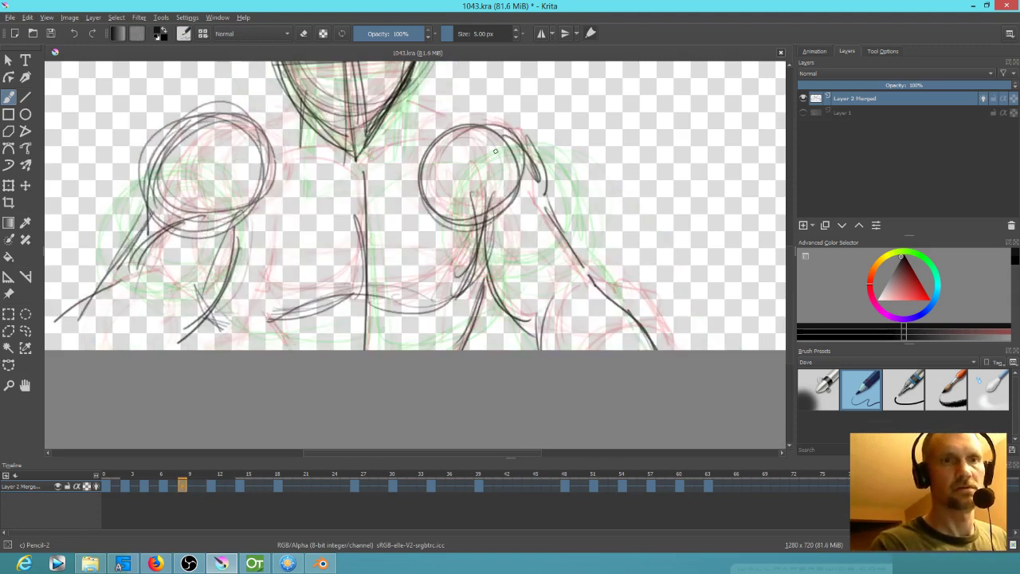
key(comma)
drag(420, 106, 439, 172)
key(period)
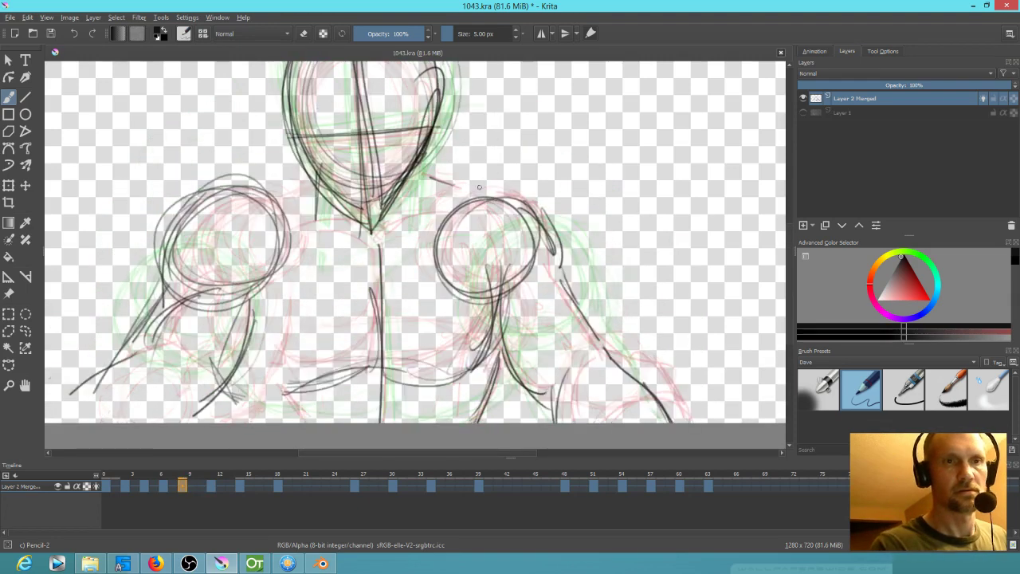
key(period)
drag(432, 169, 491, 192)
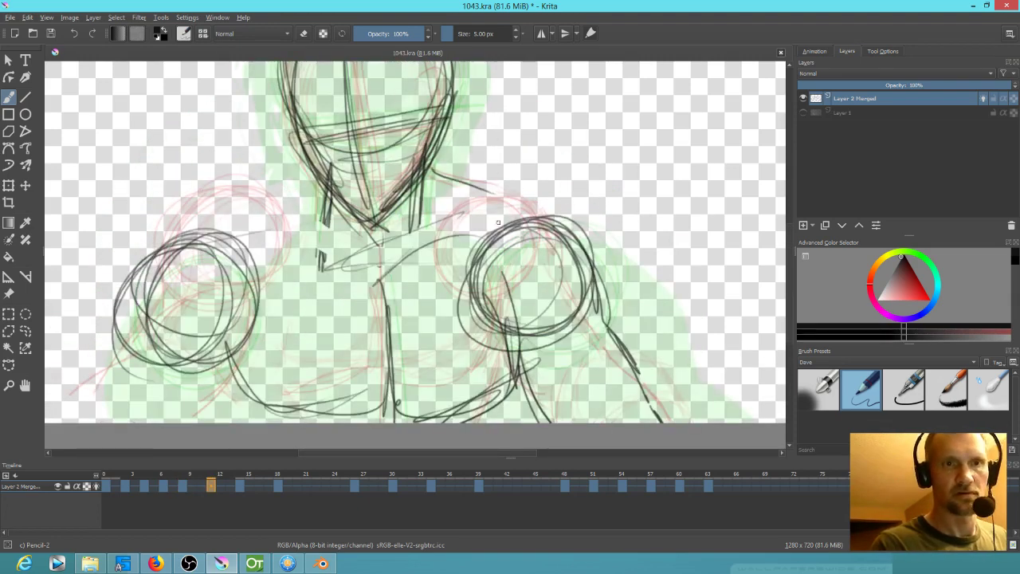
drag(312, 182, 236, 217)
drag(302, 180, 255, 204)
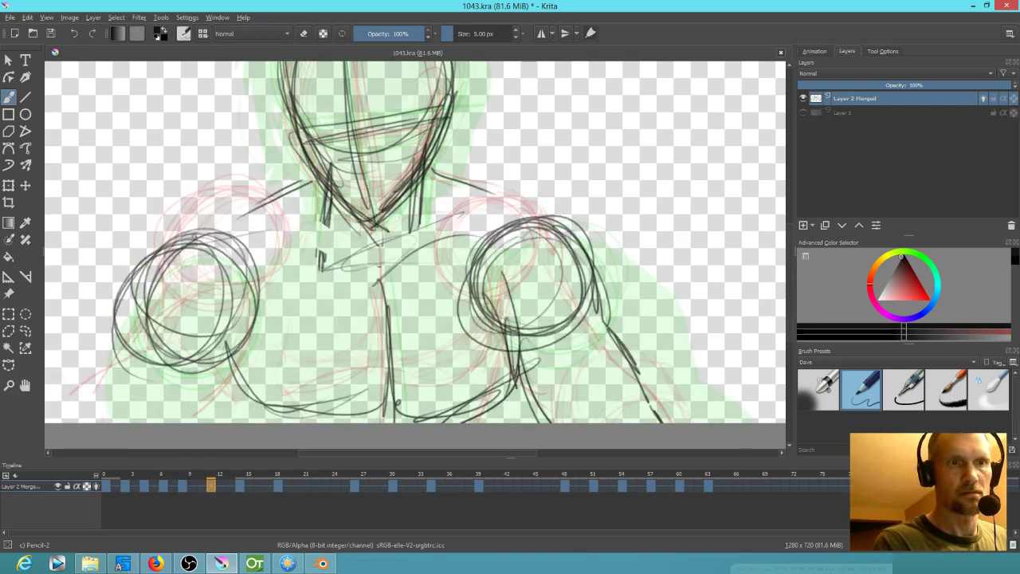
drag(311, 185, 243, 218)
Sketch the neck-to-shoulder slopes and add strokes to the left-hand elbow on frame 8
key(comma)
drag(312, 180, 245, 196)
drag(300, 182, 172, 224)
drag(220, 345, 259, 378)
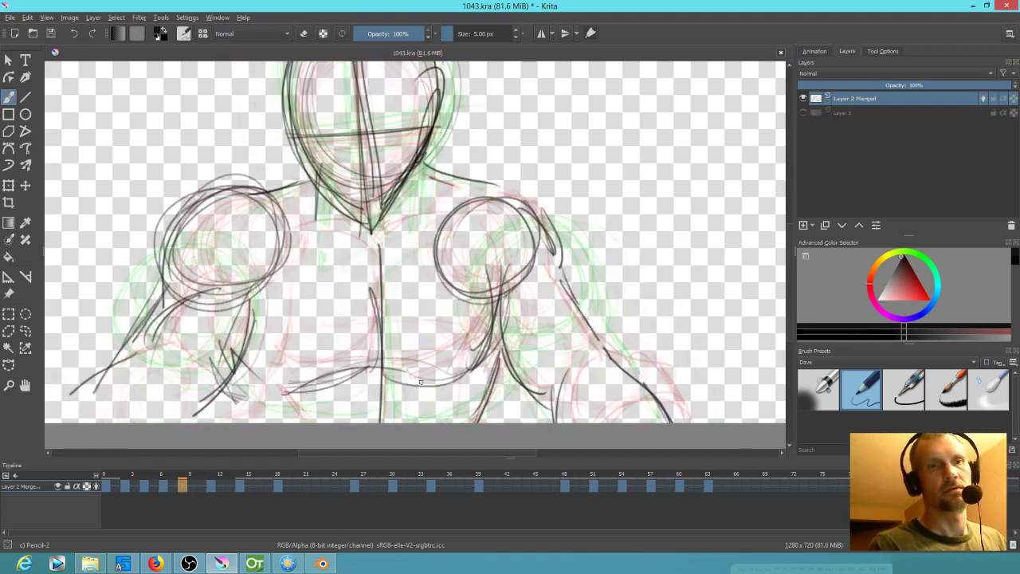
drag(431, 374, 386, 297)
drag(503, 218, 533, 283)
Sketch the chest contours and the collarbones on frame 14, checking them against the neighbouring frames
key(period)
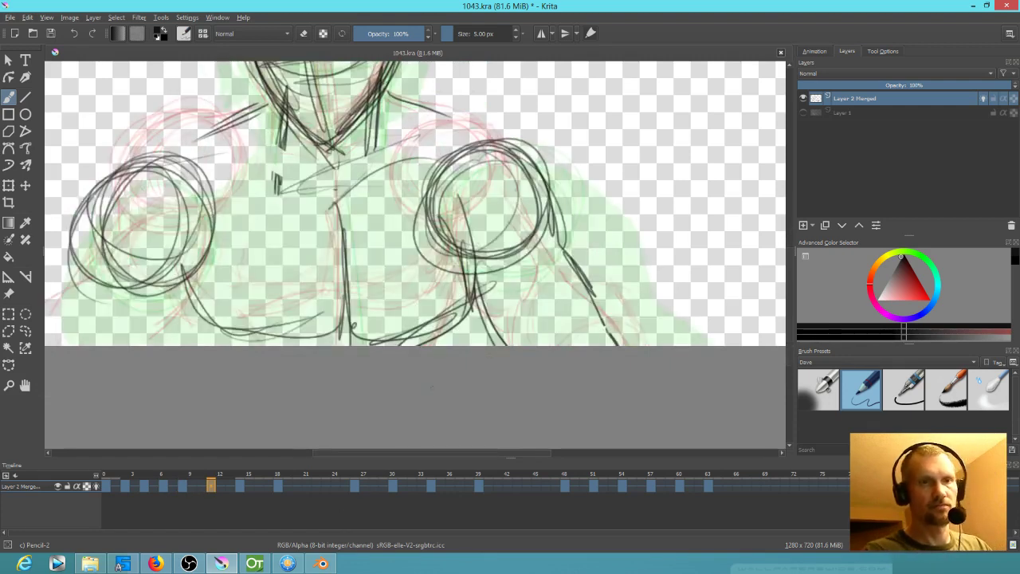
scroll(612, 214, down, 1)
mouse_move(591, 229)
mouse_down()
mouse_move(569, 306)
mouse_move(582, 328)
mouse_up()
key(period)
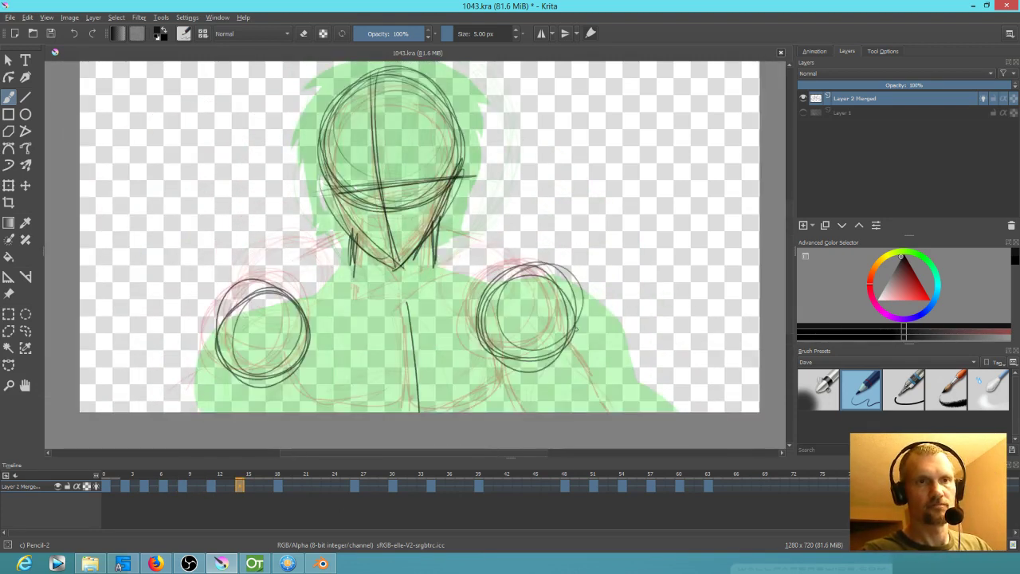
key(period)
key(comma)
key(comma)
key(period)
mouse_move(281, 385)
mouse_down()
mouse_move(295, 411)
mouse_move(313, 408)
mouse_up()
mouse_move(405, 411)
mouse_down()
mouse_move(410, 403)
mouse_move(332, 298)
mouse_move(318, 301)
mouse_up()
key(comma)
key(period)
mouse_move(413, 295)
mouse_down()
mouse_move(481, 278)
mouse_move(451, 280)
mouse_up()
Sketch the neck-to-shoulder slopes on both sides of the neck on frame 14
key(comma)
key(period)
drag(339, 237, 279, 264)
drag(437, 226, 522, 248)
Sketch the left-hand shoulder and upper-arm contours around the shoulder circle on frame 14
drag(285, 271, 204, 355)
key(comma)
key(period)
drag(271, 277, 200, 352)
mouse_move(233, 286)
mouse_down()
mouse_move(191, 345)
mouse_move(189, 407)
mouse_up()
drag(307, 358, 222, 384)
Sketch the right-hand shoulder, outer arm contour and armpit lines on frame 14
drag(508, 329, 584, 345)
mouse_move(520, 259)
mouse_down()
mouse_move(568, 250)
mouse_move(632, 388)
mouse_up()
key(Left)
key(Right)
drag(598, 347, 654, 412)
mouse_move(521, 364)
mouse_down()
mouse_move(528, 385)
mouse_move(514, 411)
mouse_up()
drag(525, 329, 498, 397)
drag(518, 277, 503, 397)
drag(526, 298, 495, 399)
Sketch the outer contours of both shoulders and the neck-to-shoulder slopes on frame 26
key(Right)
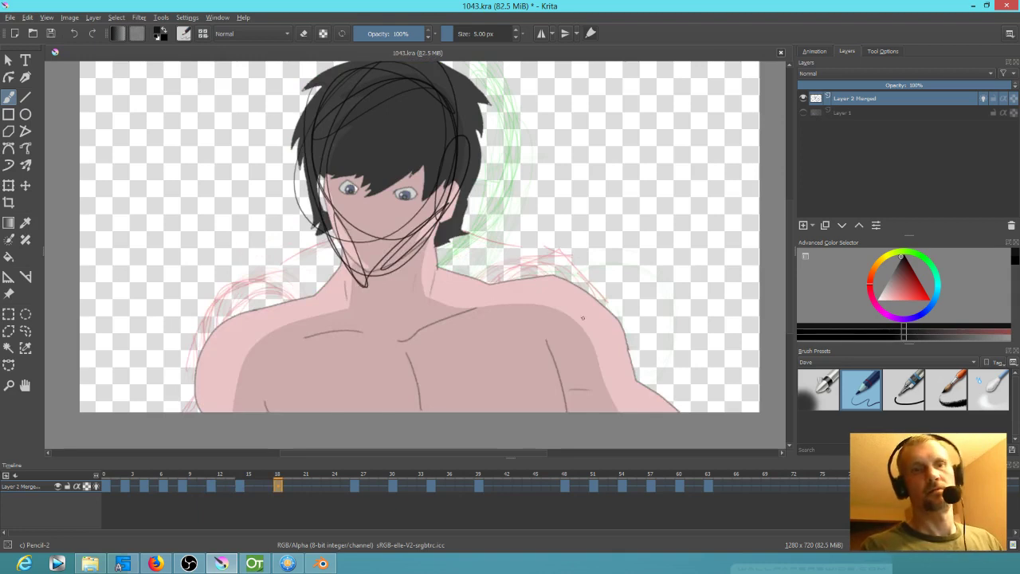
key(Right)
mouse_move(287, 300)
mouse_down()
mouse_move(206, 351)
mouse_move(201, 411)
mouse_up()
drag(268, 303, 195, 411)
drag(239, 315, 177, 412)
mouse_move(190, 374)
mouse_down()
mouse_move(303, 298)
mouse_move(302, 390)
mouse_up()
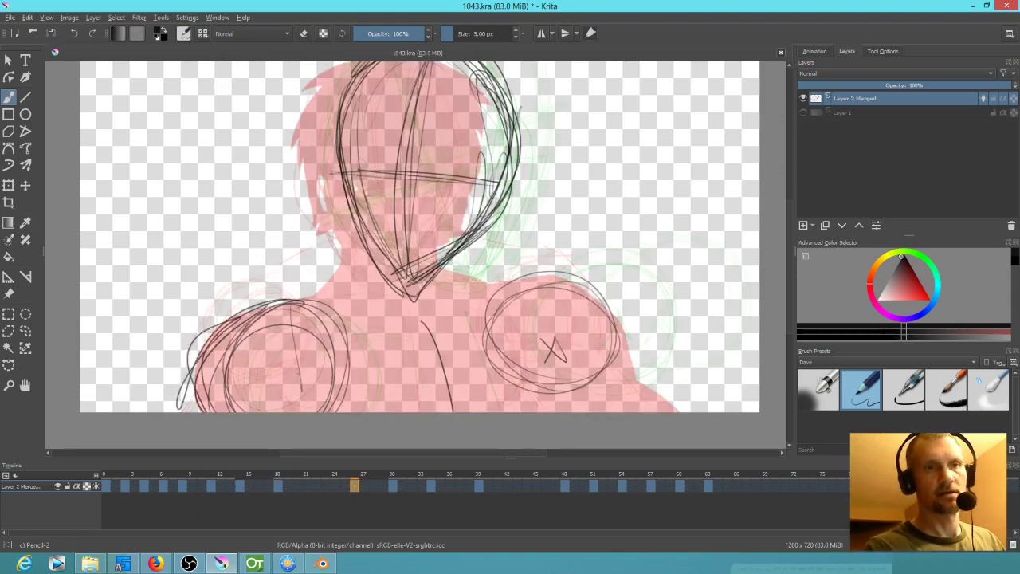
mouse_move(350, 230)
mouse_down()
mouse_move(338, 266)
mouse_move(217, 322)
mouse_up()
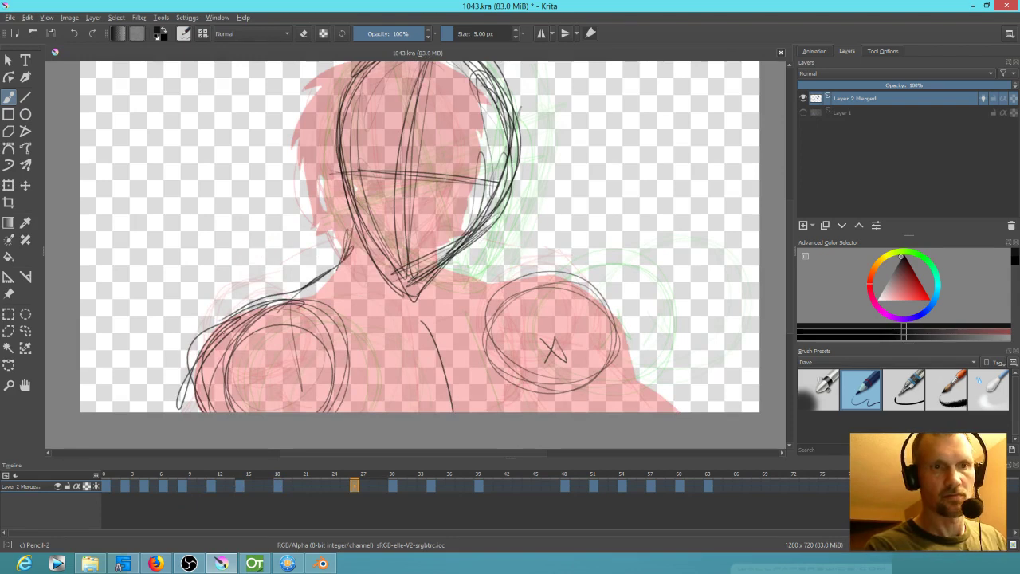
mouse_move(477, 252)
mouse_down()
mouse_move(551, 279)
mouse_move(638, 351)
mouse_up()
drag(608, 284, 638, 372)
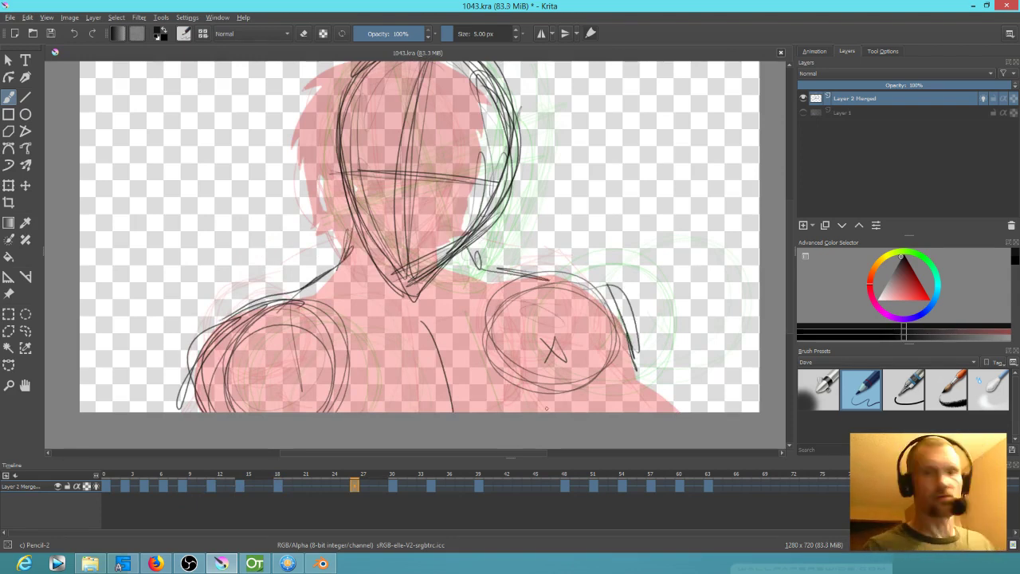
Erase the construction circles inside both shoulders on frame 26 with the Ink-2 Fineliner brush in eraser mode
click(905, 390)
mouse_move(496, 322)
mouse_down()
mouse_move(490, 346)
mouse_move(517, 355)
mouse_move(540, 337)
mouse_move(494, 358)
mouse_move(550, 391)
mouse_move(518, 398)
mouse_up()
key(e)
drag(344, 335, 328, 375)
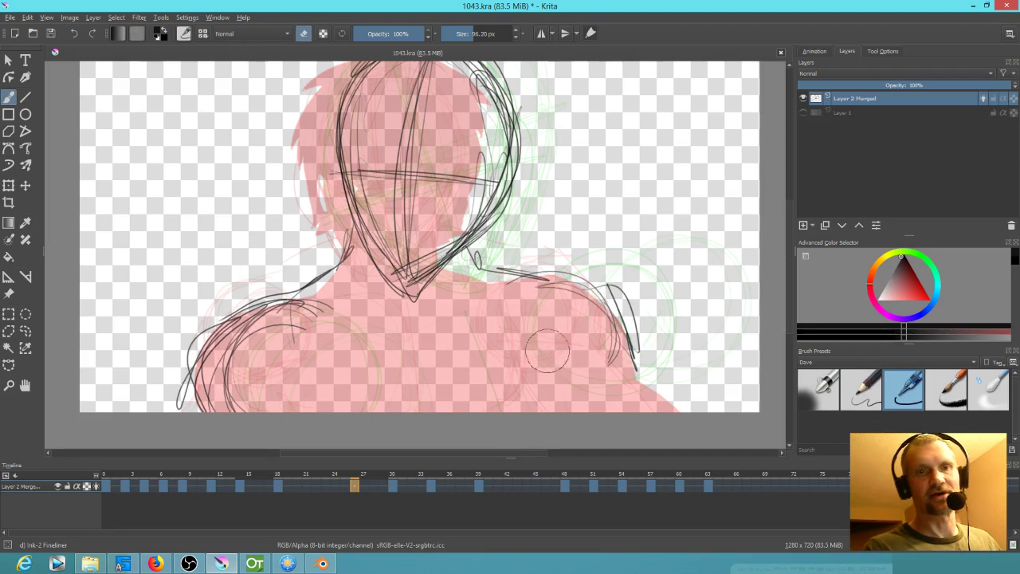
Sketch the right-hand upper arm's outer contour and the armpit line on frame 26 with the Pencil-2 brush
click(855, 396)
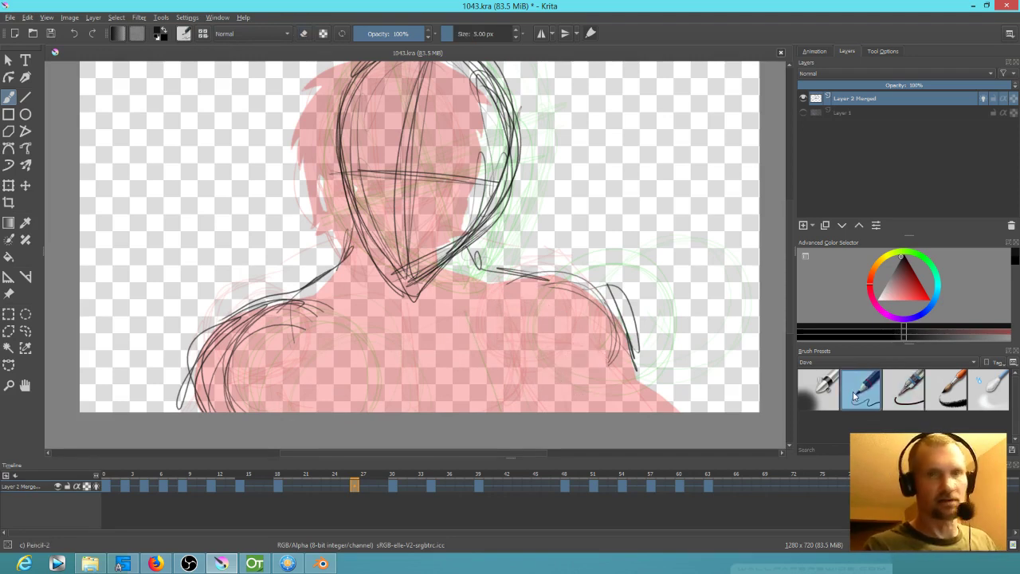
mouse_move(555, 284)
mouse_down()
mouse_move(636, 354)
mouse_move(659, 412)
mouse_up()
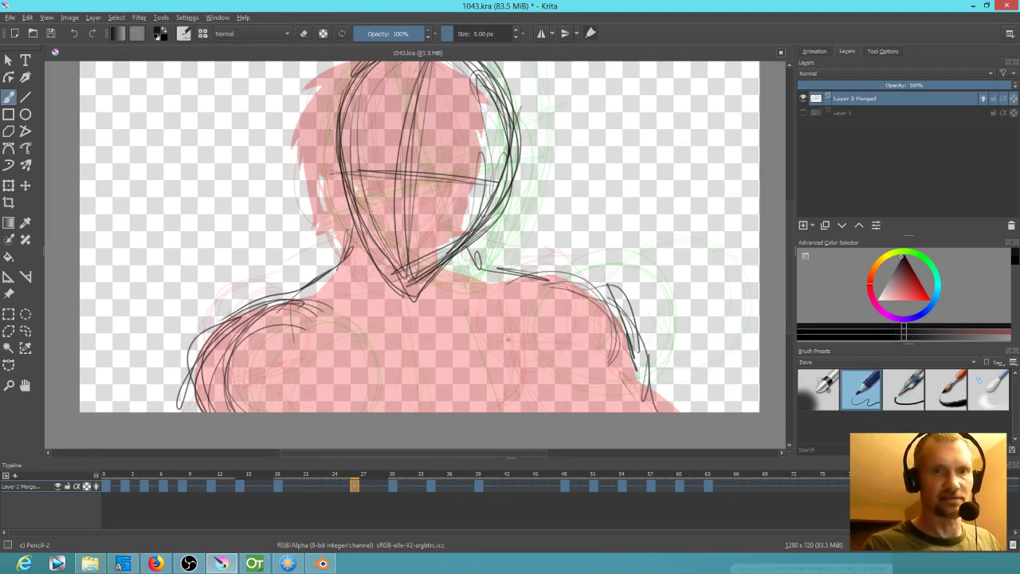
drag(543, 322, 566, 410)
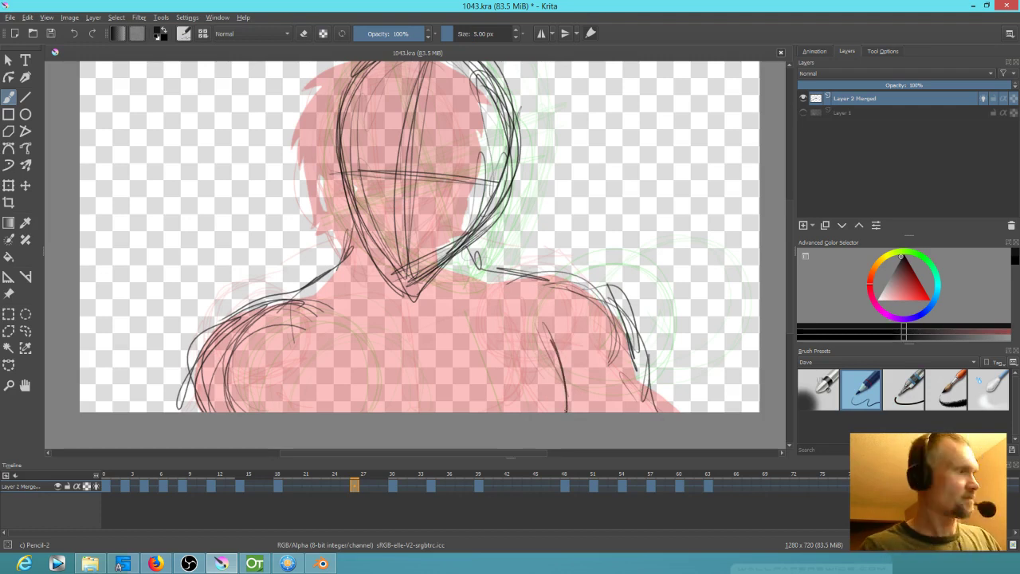
Compare the shoulder and arm shapes on frame 26 with those on the preceding keyframes
key(comma)
key(comma)
key(period)
key(period)
key(comma)
key(comma)
key(period)
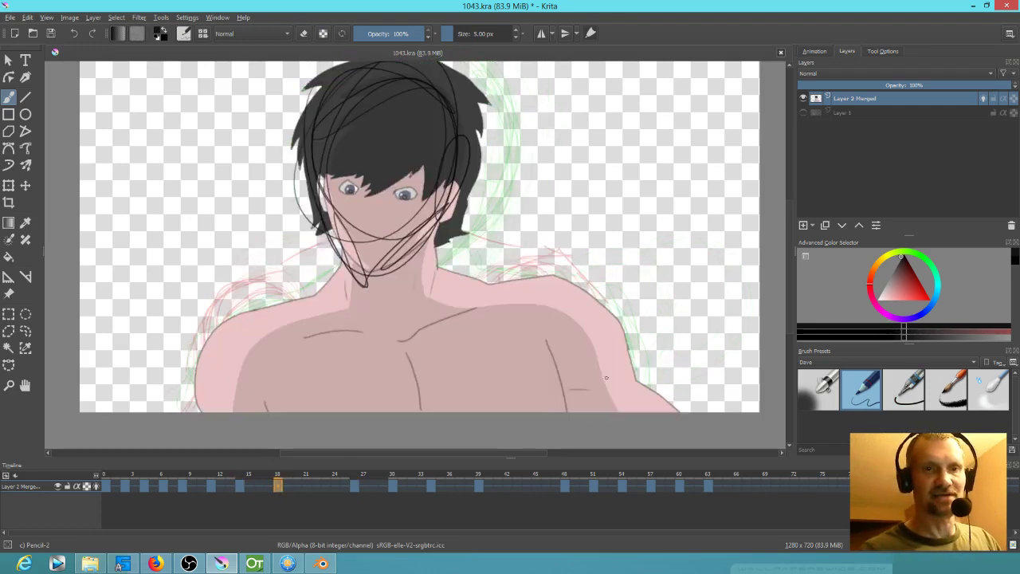
key(period)
key(comma)
key(comma)
key(period)
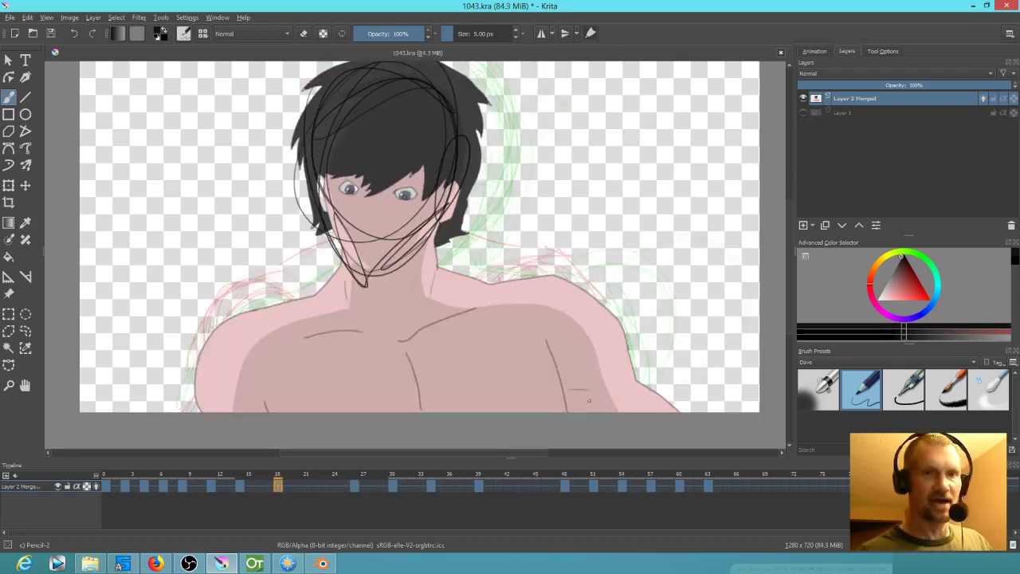
key(period)
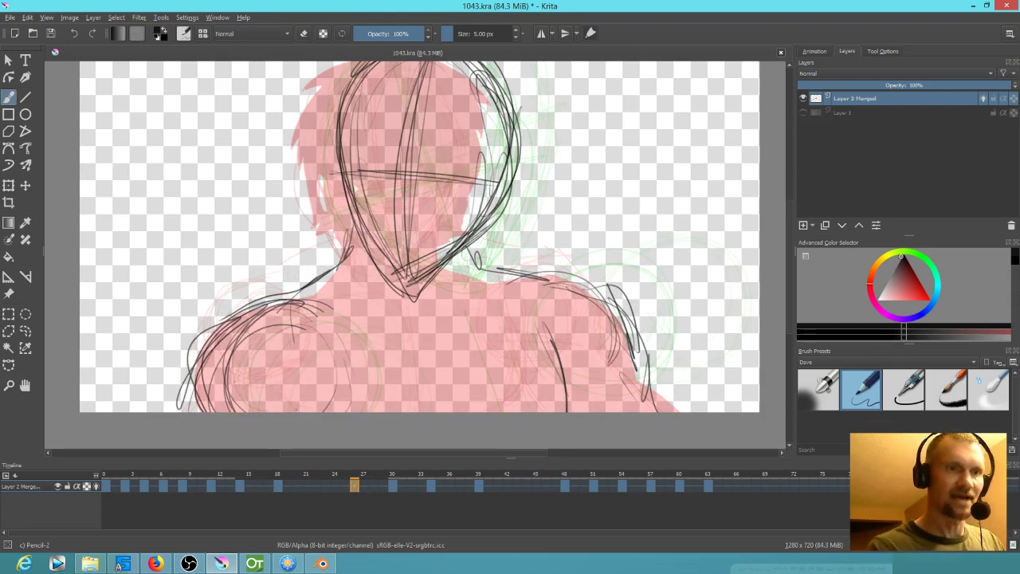
key(comma)
key(period)
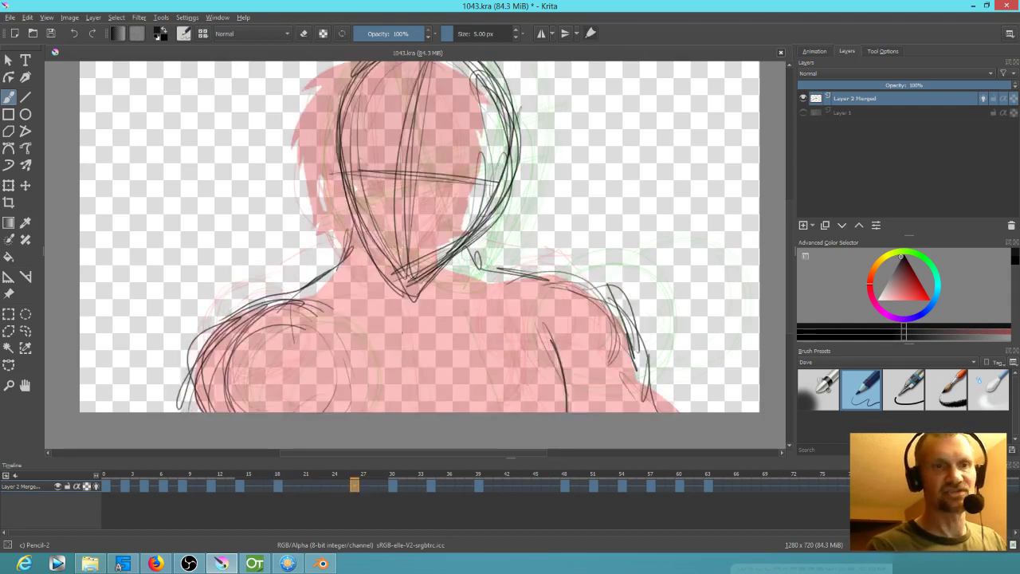
Sketch both collarbones, the upper chest centre line and the neck beside the jaw on frame 26
mouse_move(324, 319)
mouse_down()
mouse_move(422, 327)
mouse_move(445, 363)
mouse_up()
drag(451, 322, 504, 287)
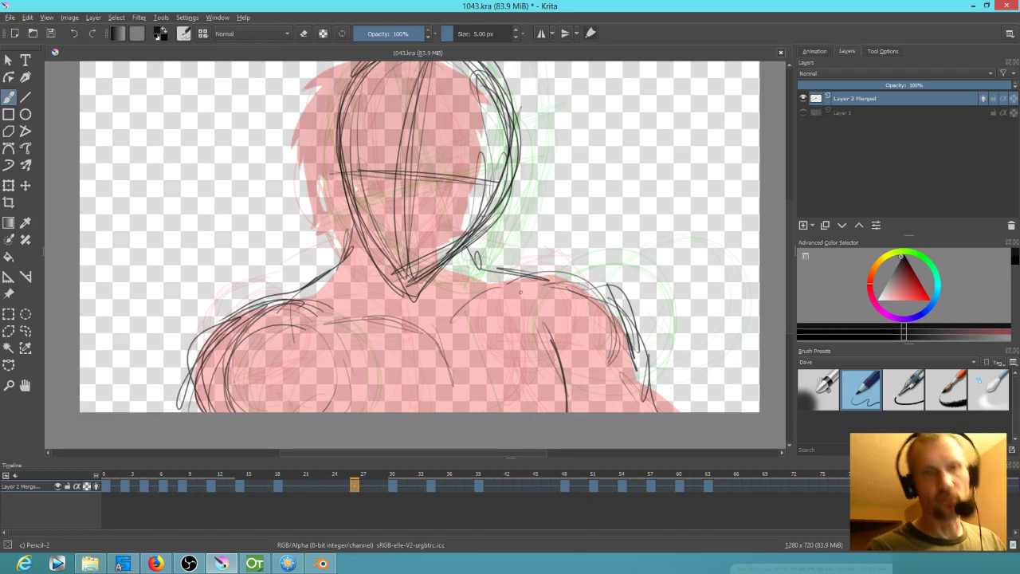
drag(461, 241, 414, 294)
drag(471, 240, 417, 279)
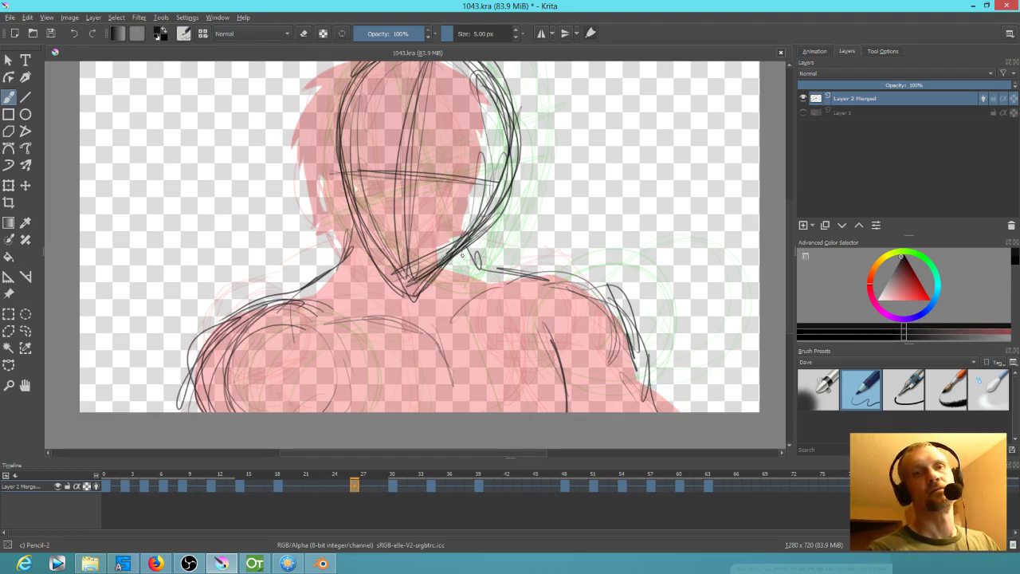
Sketch the left-hand neck-to-shoulder slope and shoulder contour on frames 30 and 34
key(period)
mouse_move(453, 322)
mouse_down()
mouse_move(469, 327)
mouse_move(405, 310)
mouse_move(298, 306)
mouse_move(191, 354)
mouse_move(239, 410)
mouse_move(291, 326)
mouse_move(200, 411)
mouse_move(319, 326)
mouse_move(327, 271)
mouse_move(351, 246)
mouse_up()
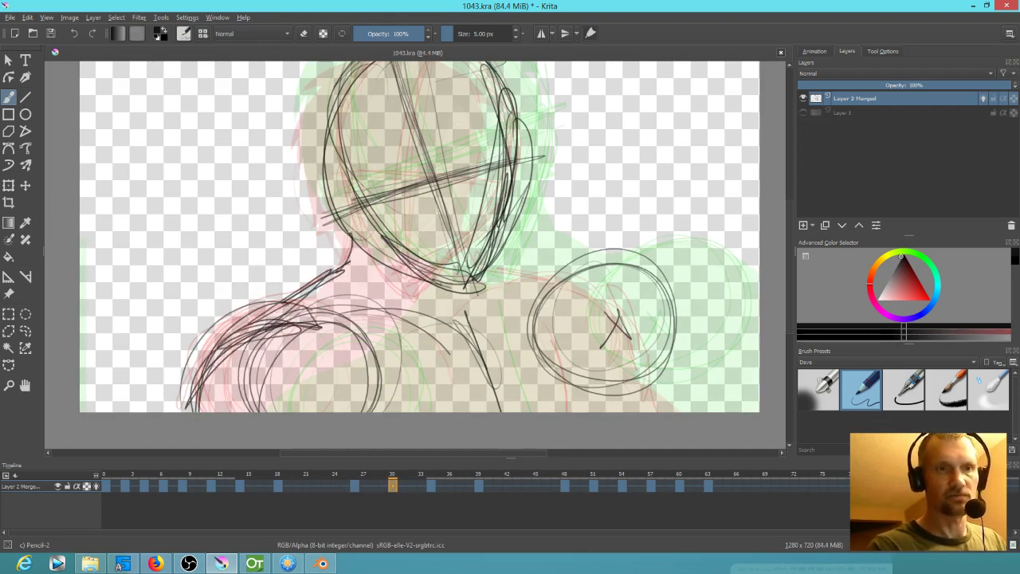
key(period)
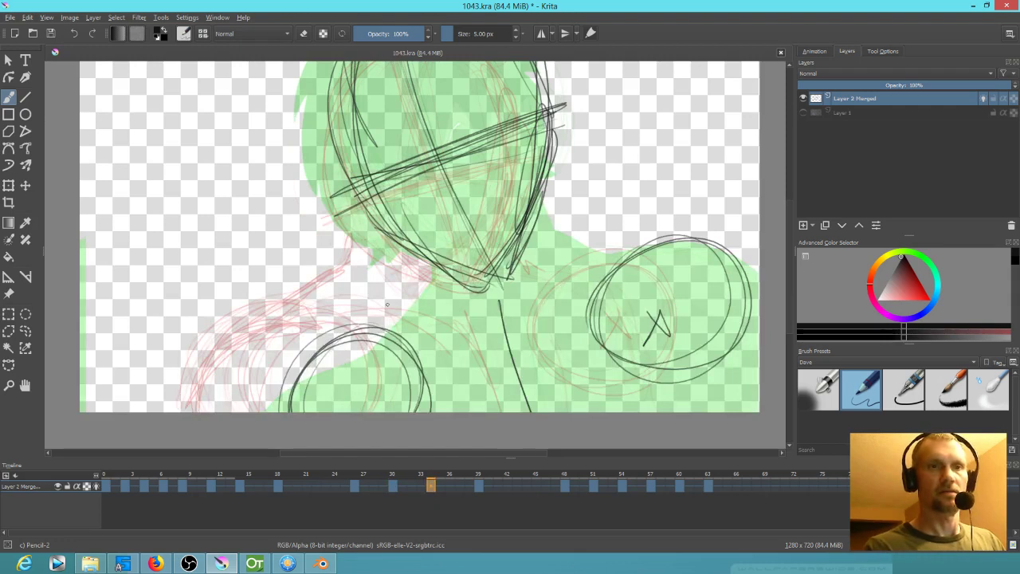
mouse_move(378, 254)
mouse_down()
mouse_move(329, 325)
mouse_move(236, 408)
mouse_move(329, 343)
mouse_up()
drag(334, 331, 234, 410)
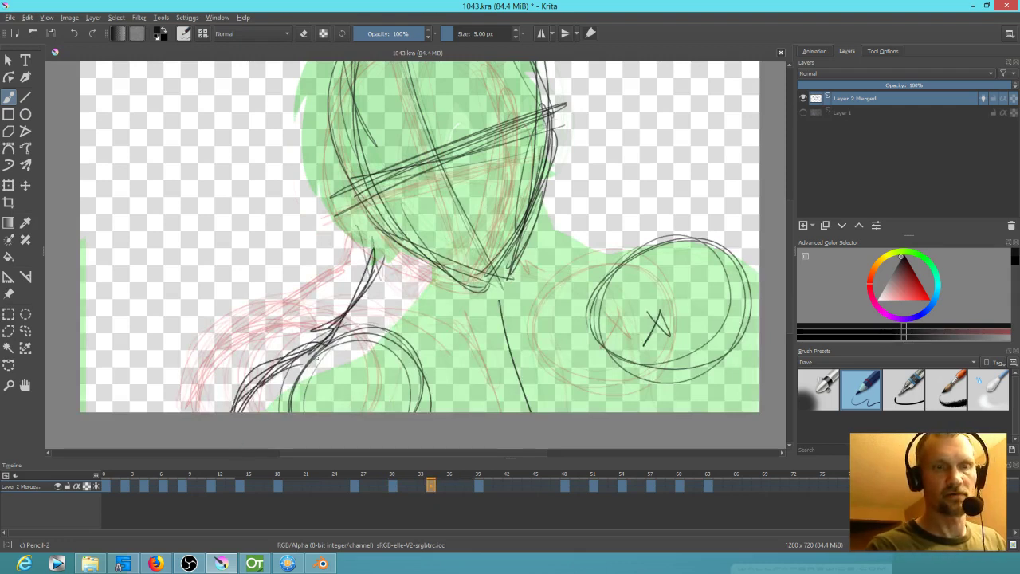
Sketch the left-hand side of the neck, its slope to the shoulder and the shoulder contour on frame 48
key(Right)
key(.)
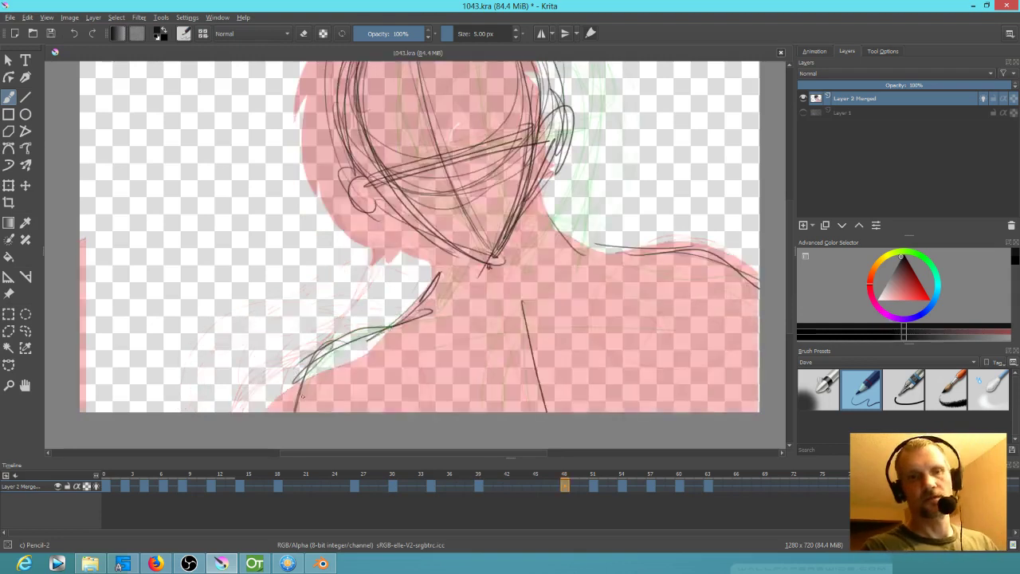
drag(357, 332, 247, 411)
mouse_move(332, 343)
mouse_down()
mouse_move(270, 385)
mouse_move(259, 411)
mouse_up()
drag(407, 308, 282, 368)
drag(426, 273, 385, 333)
drag(439, 250, 382, 330)
drag(428, 269, 259, 414)
Sketch the left-hand neck-to-shoulder slope and shoulder contour on frame 54
key(.)
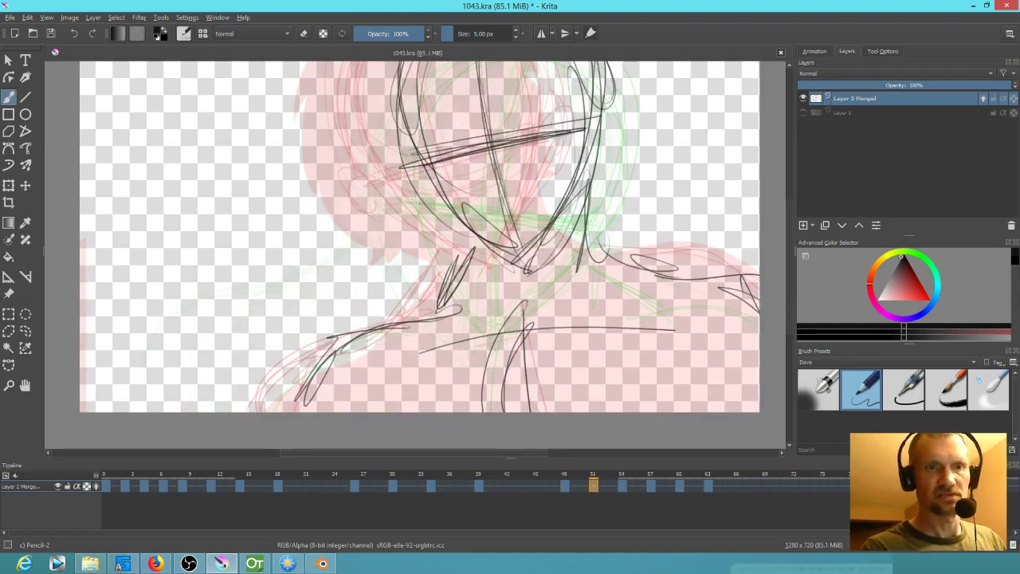
key(.)
drag(460, 276, 272, 412)
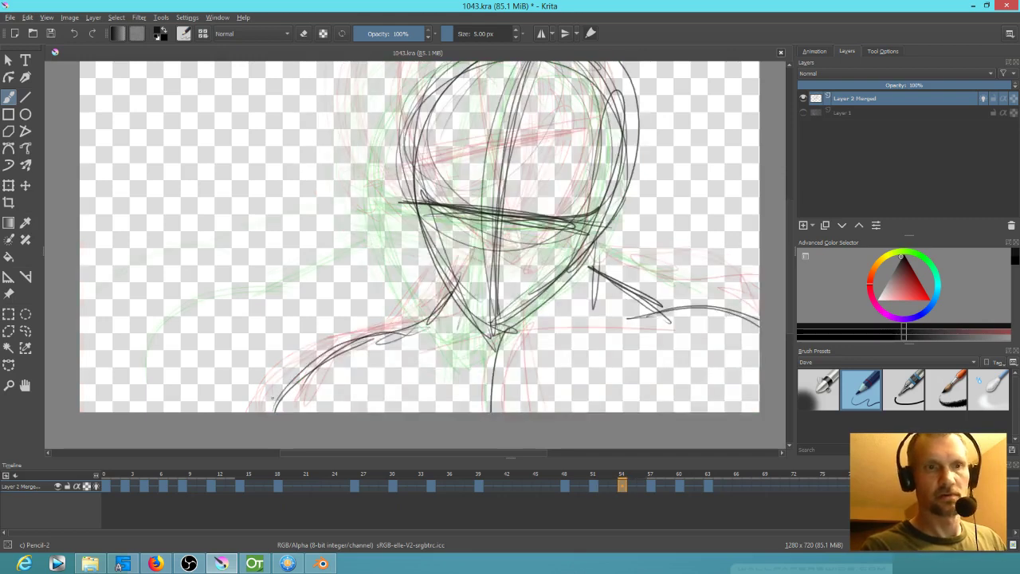
drag(334, 359, 270, 392)
Sketch the left-hand shoulder contour and join it to the neck slope on frame 57
key(.)
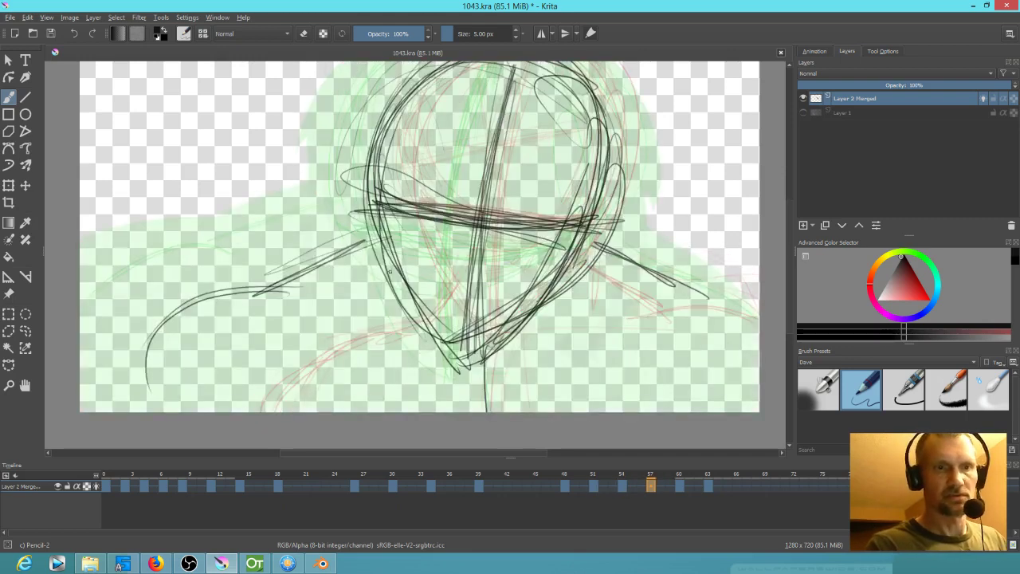
drag(191, 313, 149, 391)
mouse_move(235, 300)
mouse_down()
mouse_move(148, 393)
mouse_move(380, 261)
mouse_up()
drag(390, 235, 306, 289)
drag(381, 253, 137, 386)
Reinforce the left-hand shoulder contour and its slope up to the neck on frame 60
key(.)
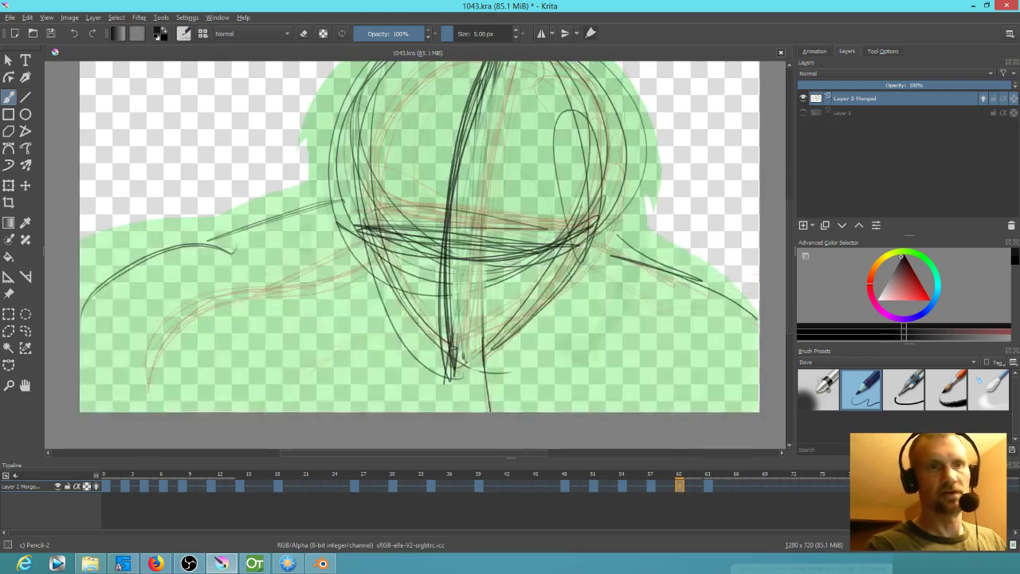
mouse_move(83, 317)
mouse_down()
mouse_move(249, 253)
mouse_move(347, 201)
mouse_up()
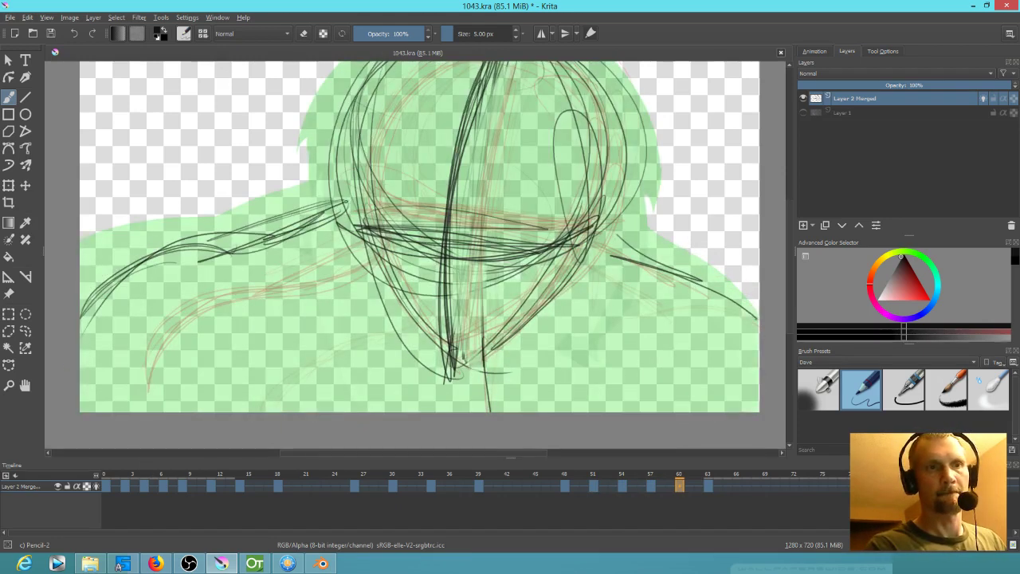
mouse_move(100, 298)
mouse_down()
mouse_move(268, 287)
mouse_move(240, 328)
mouse_up()
key(.)
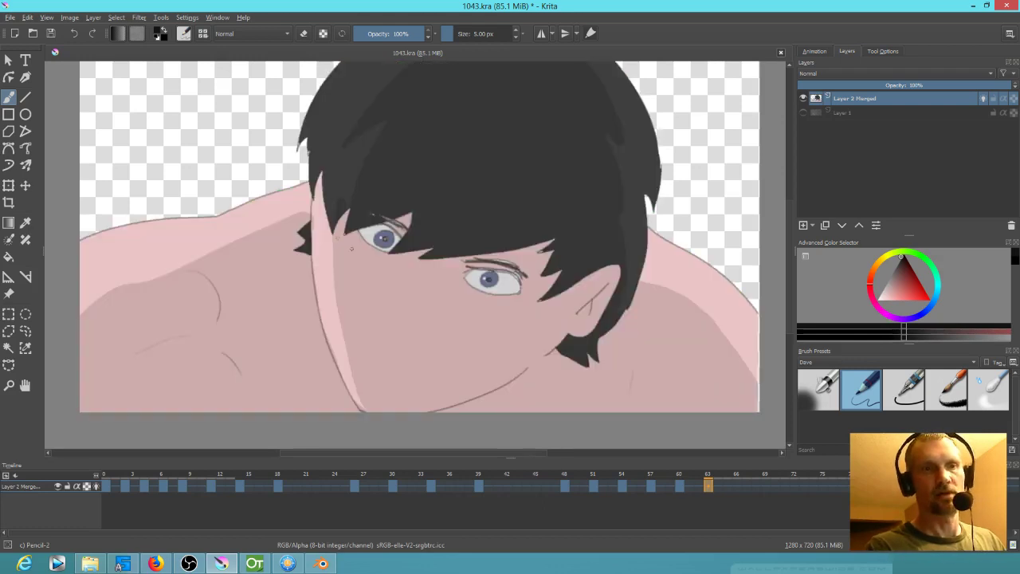
Sketch the collarbone lines on both sides of the neck base on frame 54
key(comma)
key(comma)
key(comma)
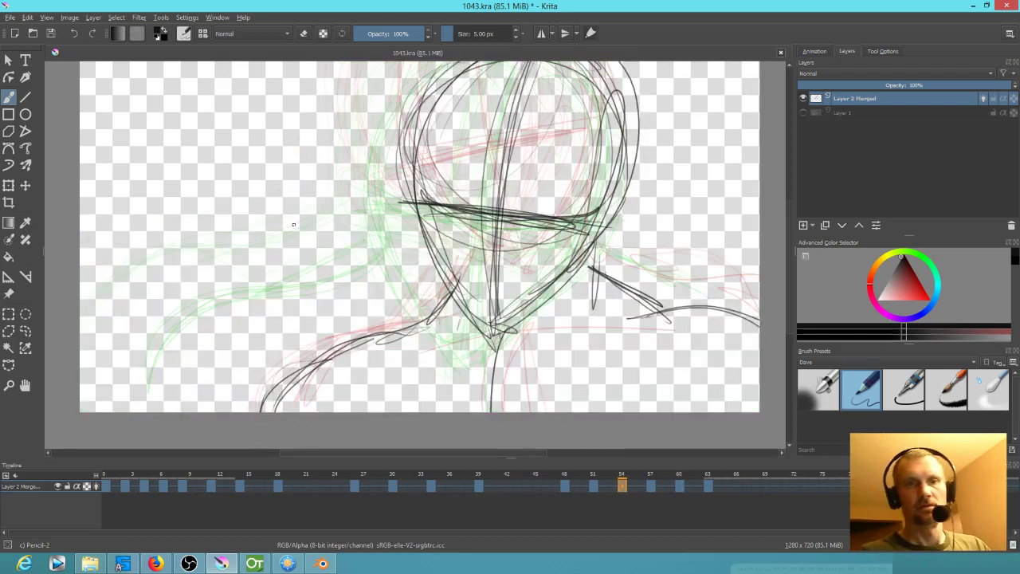
key(comma)
key(period)
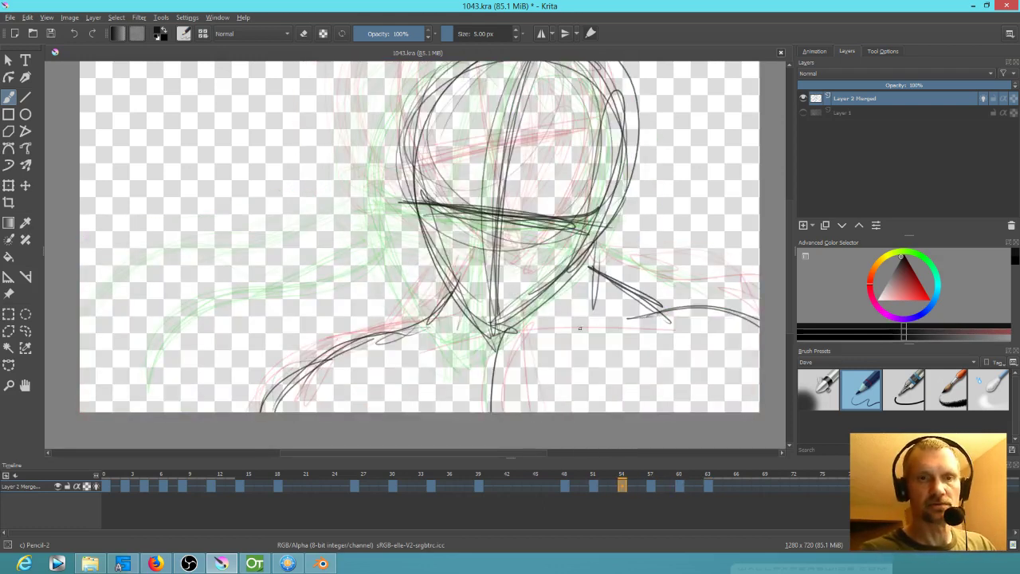
drag(433, 358, 393, 370)
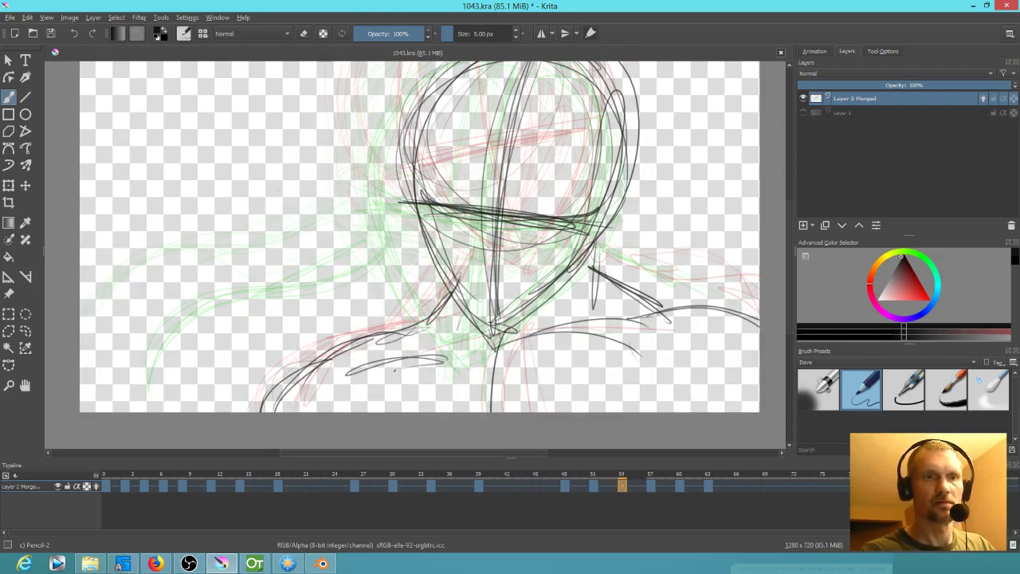
Sketch both collarbone lines and short left-hand shoulder and arm strokes on frame 57
key(period)
key(period)
key(comma)
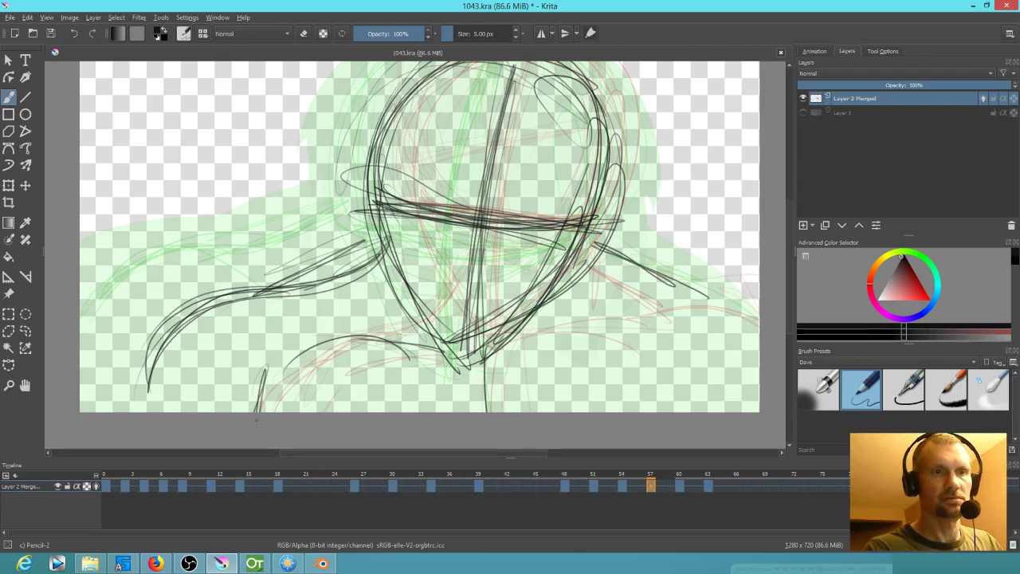
drag(560, 344, 634, 333)
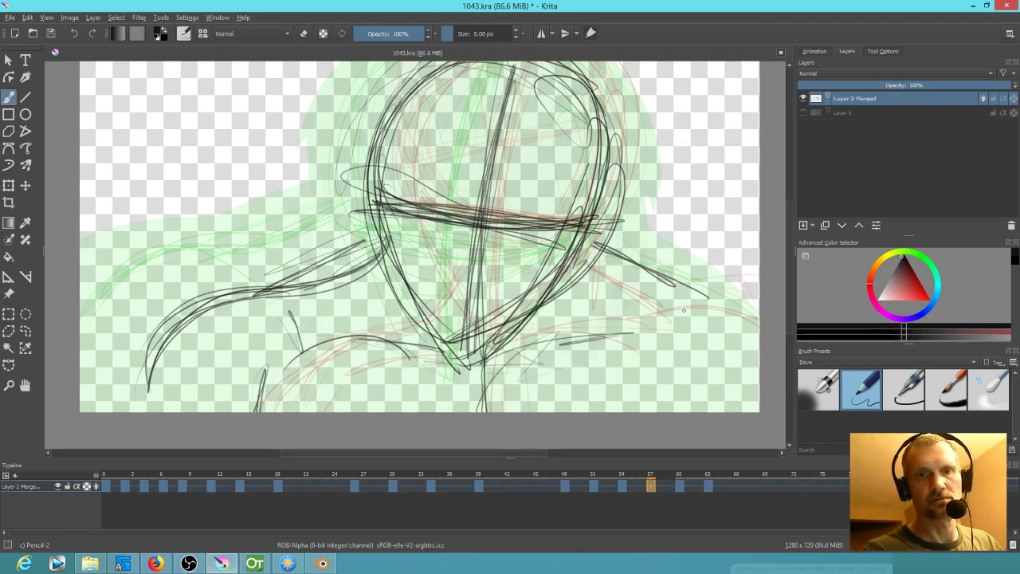
Turn off the sketch layer's onion skins and save the file
key(period)
key(period)
key(comma)
key(comma)
key(comma)
key(comma)
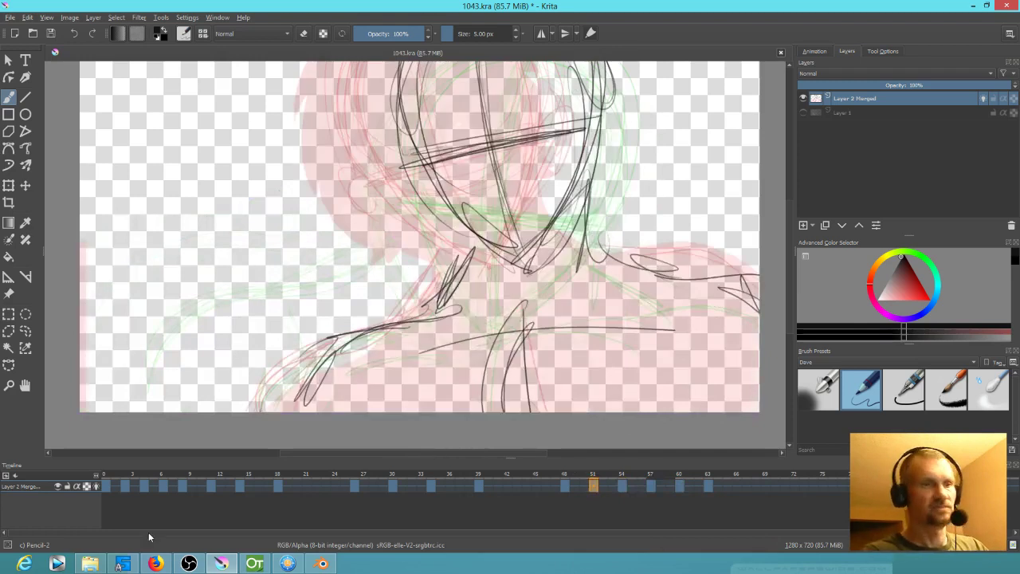
click(97, 486)
click(50, 34)
Play back the animation with the whole canvas in view to review the rough motion
scroll(425, 209, down, 3)
scroll(446, 212, up, 2)
drag(446, 213, 490, 292)
key(space)
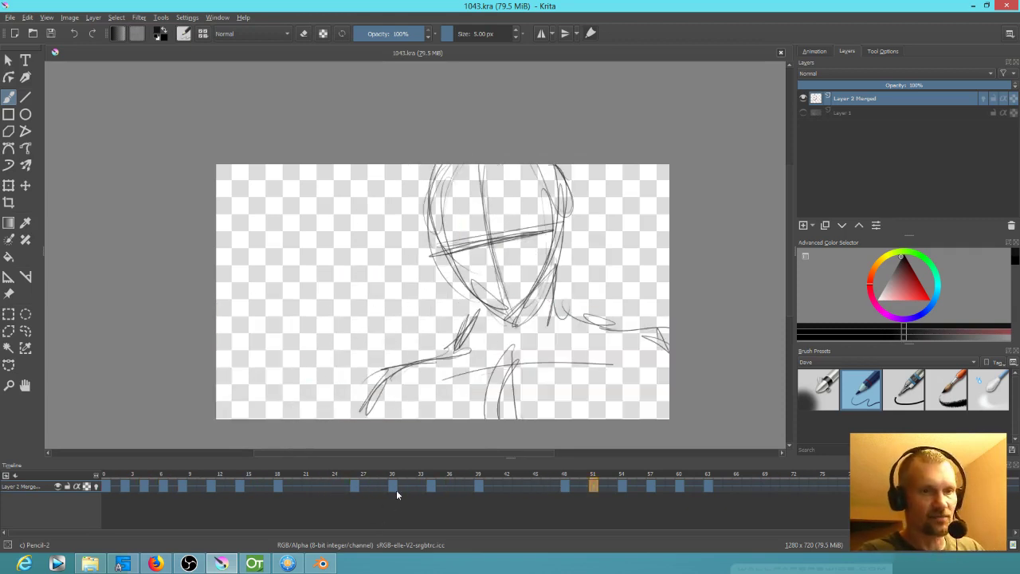
Erase the construction circles inside both shoulders on frame 30 using the Ink-2 Fineliner as an eraser at about 172 px
click(396, 490)
click(923, 387)
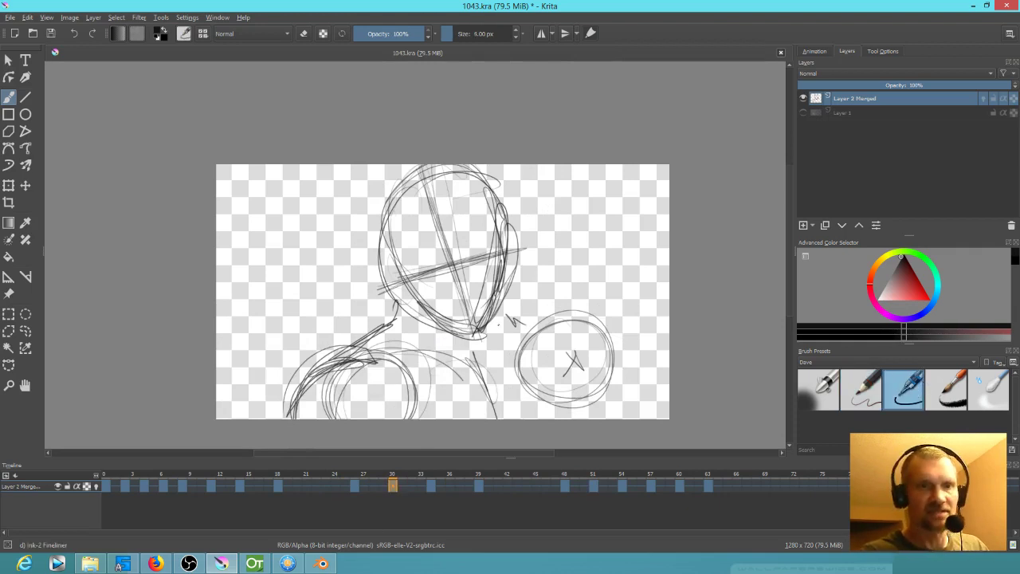
drag(503, 331, 510, 331)
key(e)
drag(486, 370, 520, 359)
mouse_move(424, 392)
mouse_down()
mouse_move(398, 380)
mouse_move(430, 403)
mouse_up()
mouse_move(553, 409)
mouse_down()
mouse_move(530, 393)
mouse_move(562, 388)
mouse_up()
Erase the excess construction lines inside the shoulders and chest on frames 26, 18, 14 and 11
key(comma)
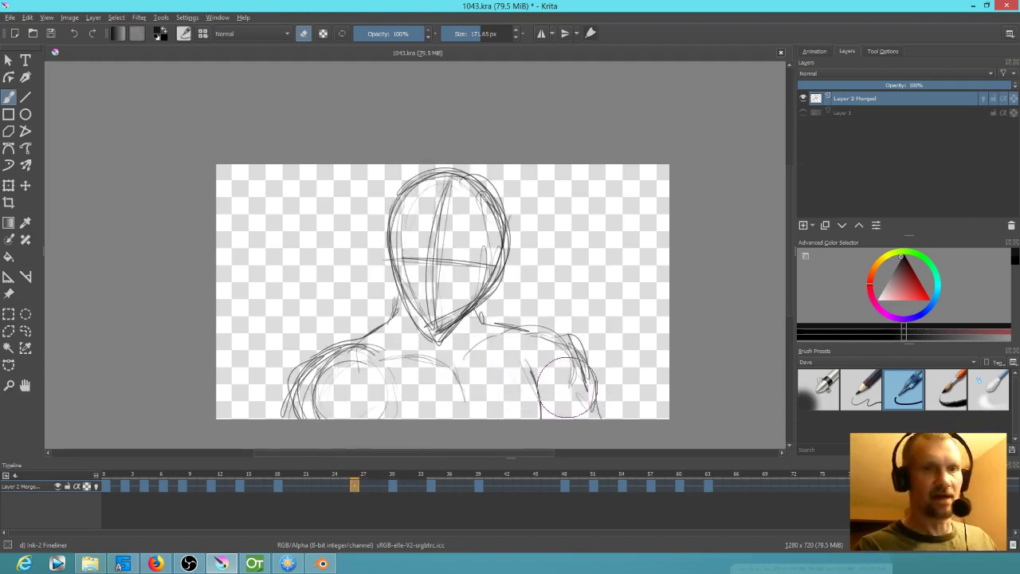
key(comma)
key(comma)
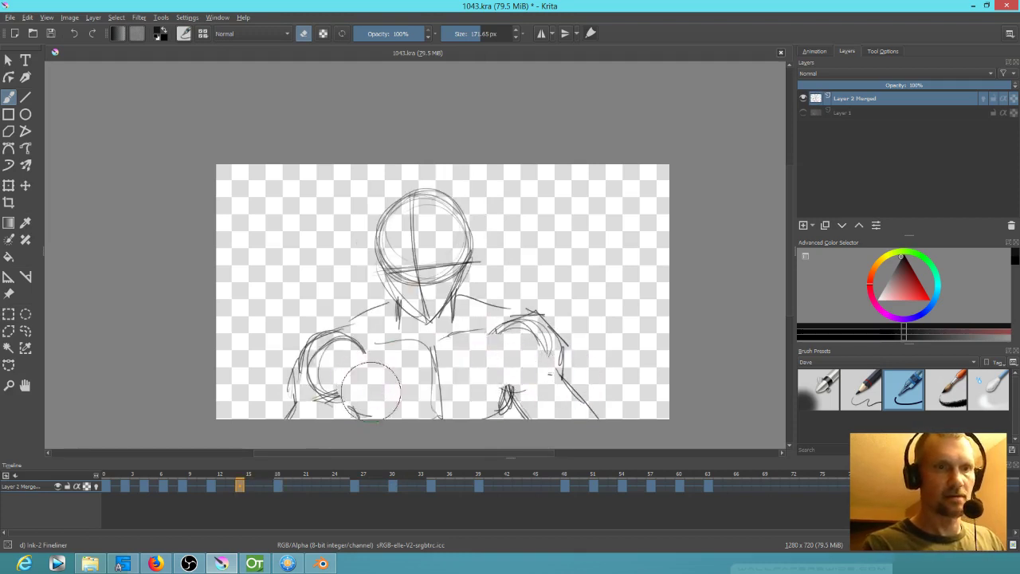
key(comma)
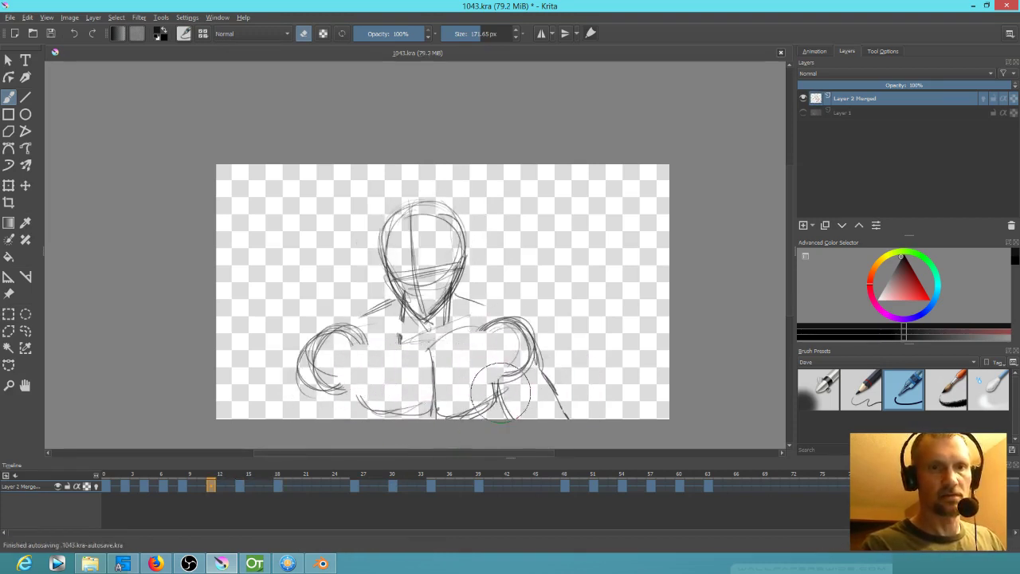
Erase the inner construction lines at both shoulders on frame 8
key(comma)
drag(372, 349, 367, 342)
mouse_move(469, 340)
mouse_down()
mouse_move(467, 354)
mouse_move(466, 335)
mouse_move(498, 372)
mouse_up()
Clean up the construction lines in the torso and shoulders on frames 6, 4 and 2, reducing the eraser to about 109 px
key(comma)
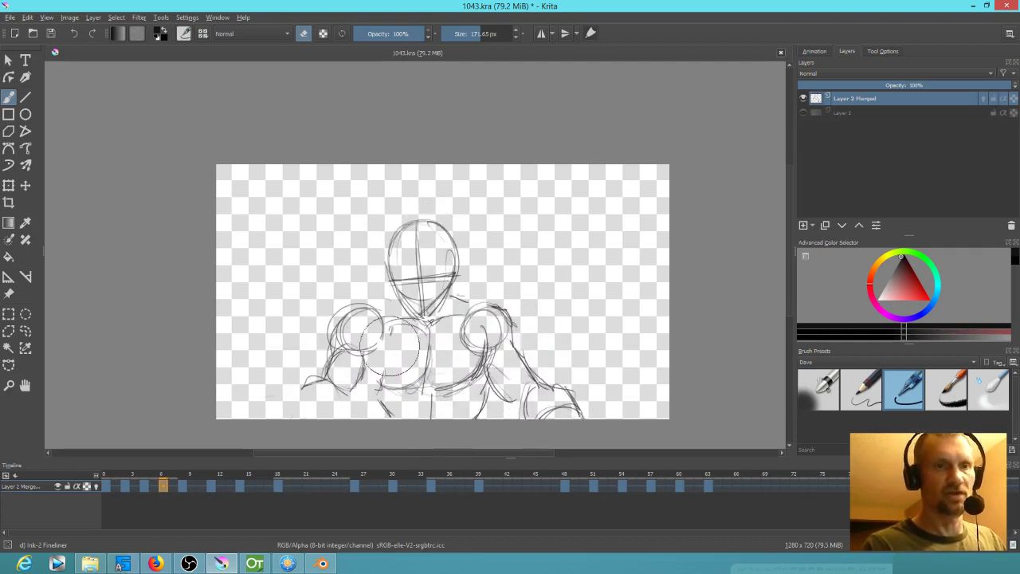
key(comma)
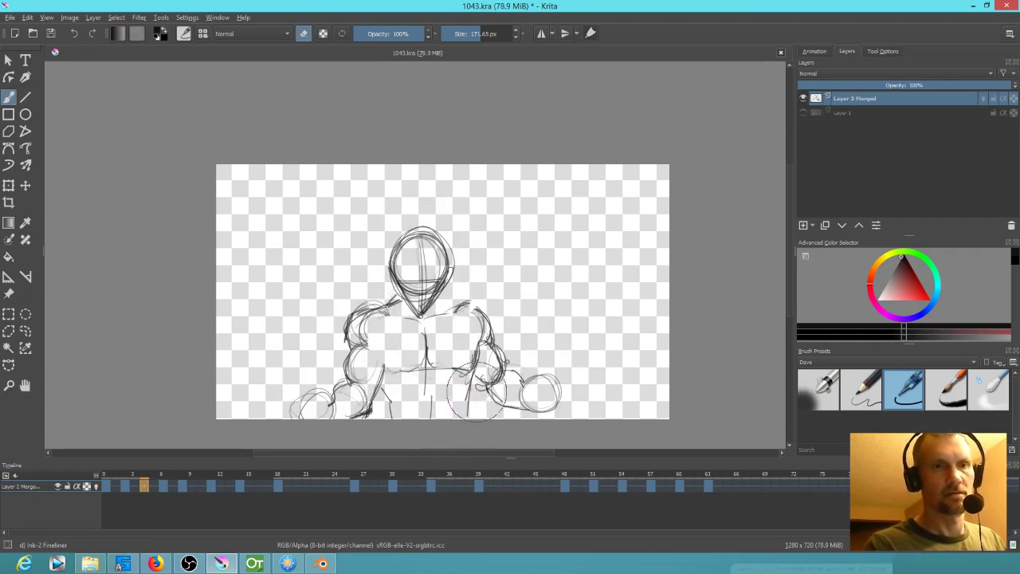
key(comma)
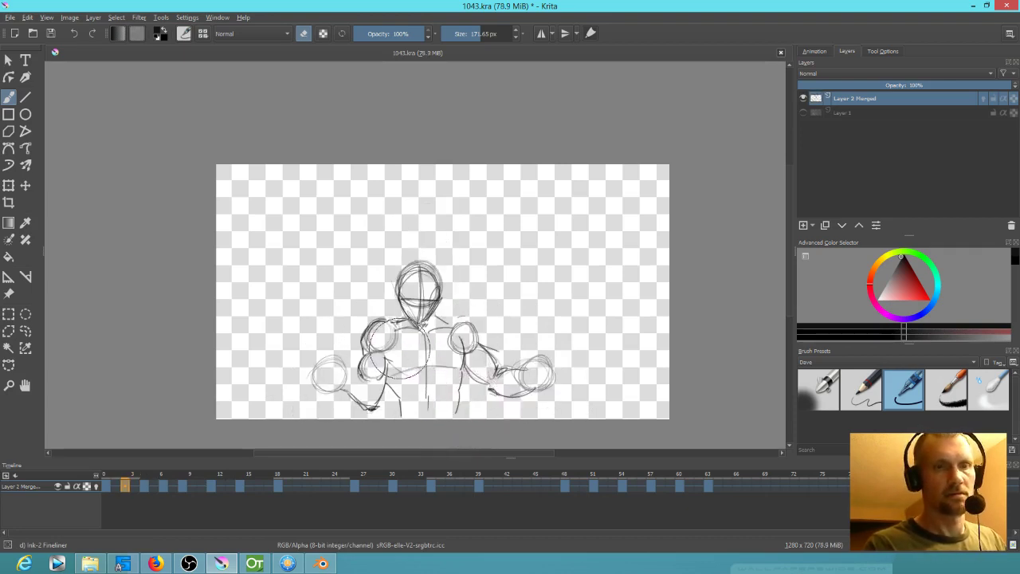
shift+drag(429, 348, 401, 356)
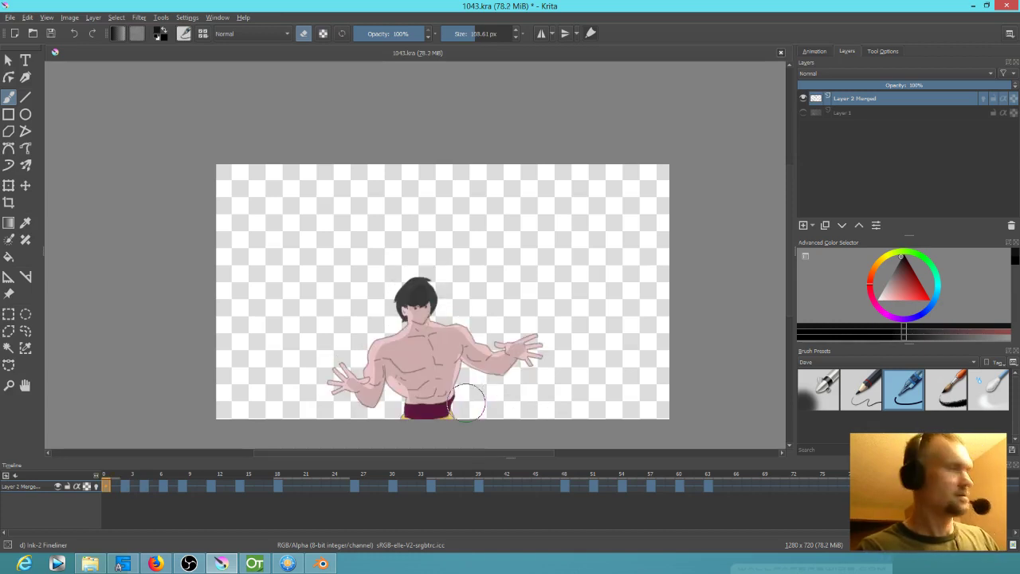
Erase the inner arcs of the left-hand shoulder circle on frame 11
key(period)
key(period)
key(period)
key(period)
key(period)
key(comma)
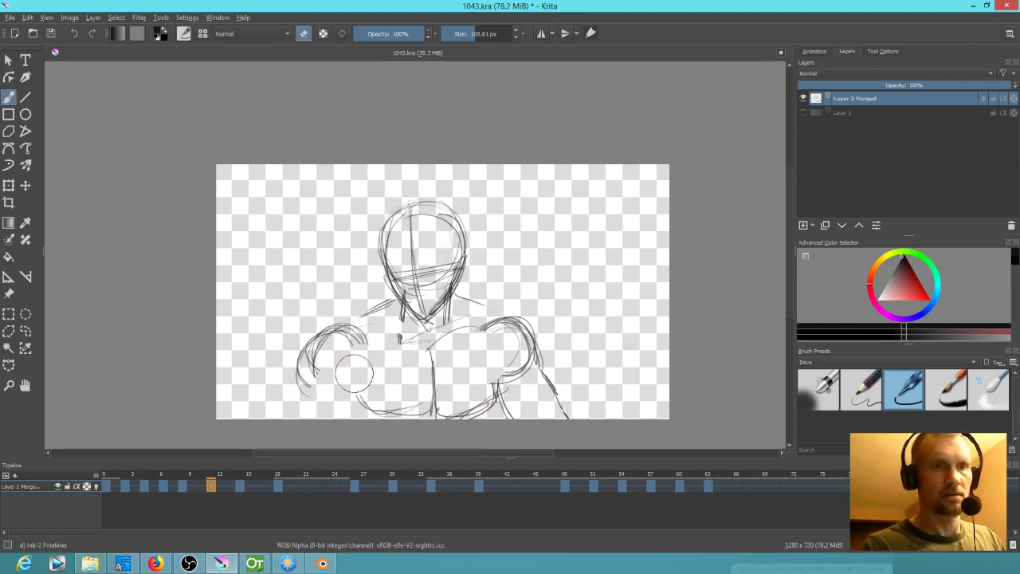
key(comma)
key(period)
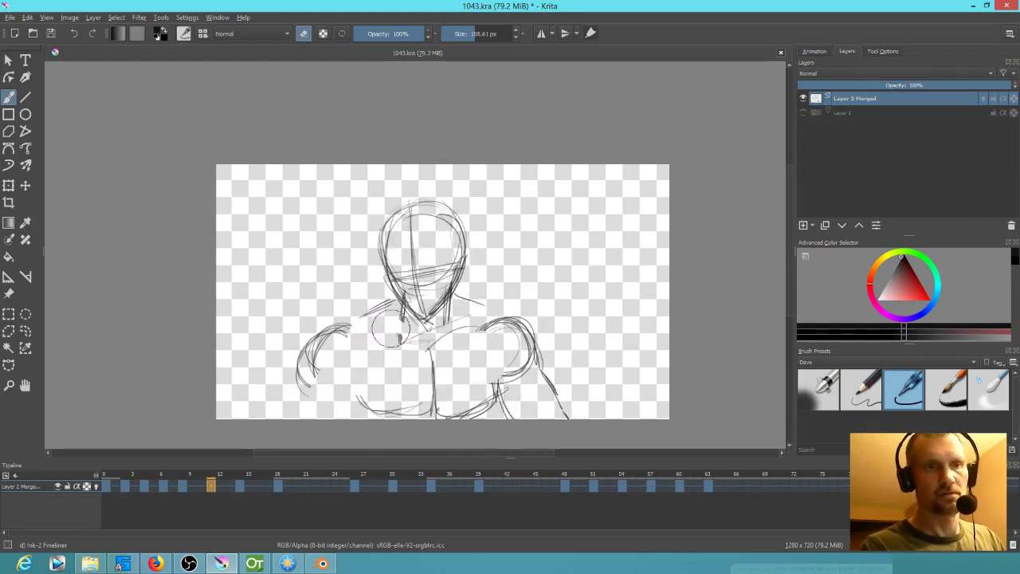
Erase the leftover inner shoulder circle lines on frames 14, 18 and 26
key(period)
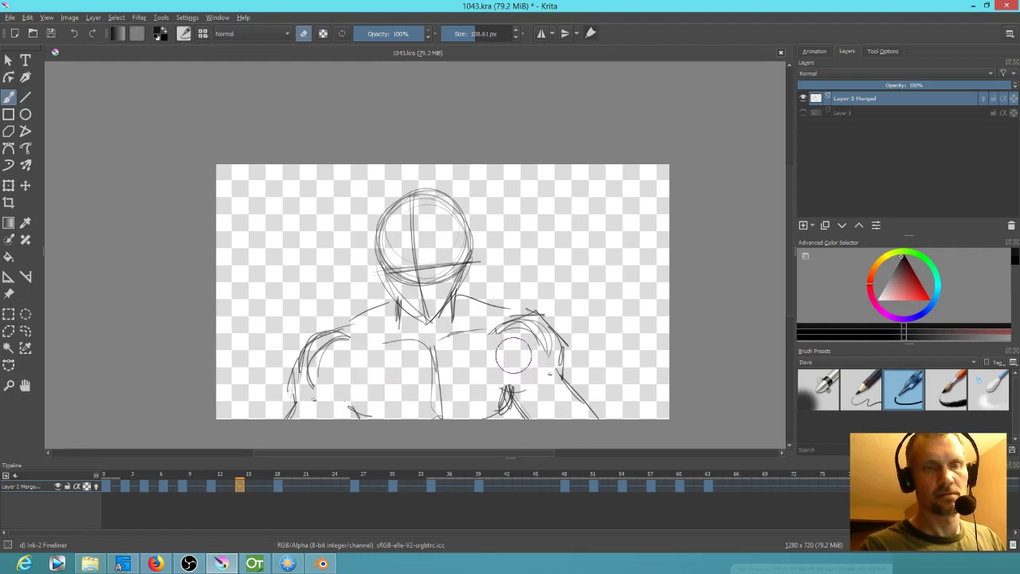
key(period)
key(period)
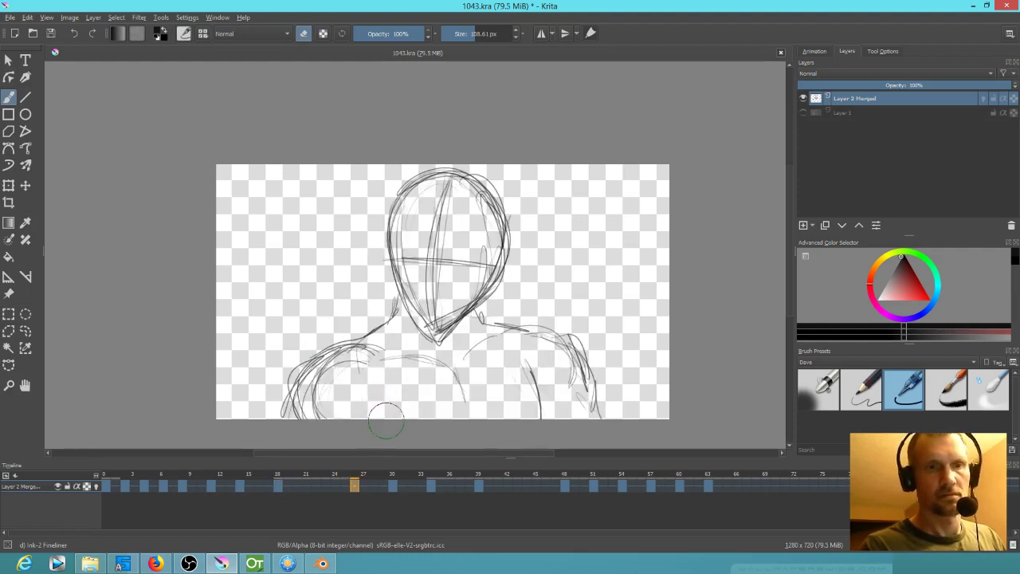
Erase the X mark and the inner parts of both shoulder circles on frame 34
key(period)
key(period)
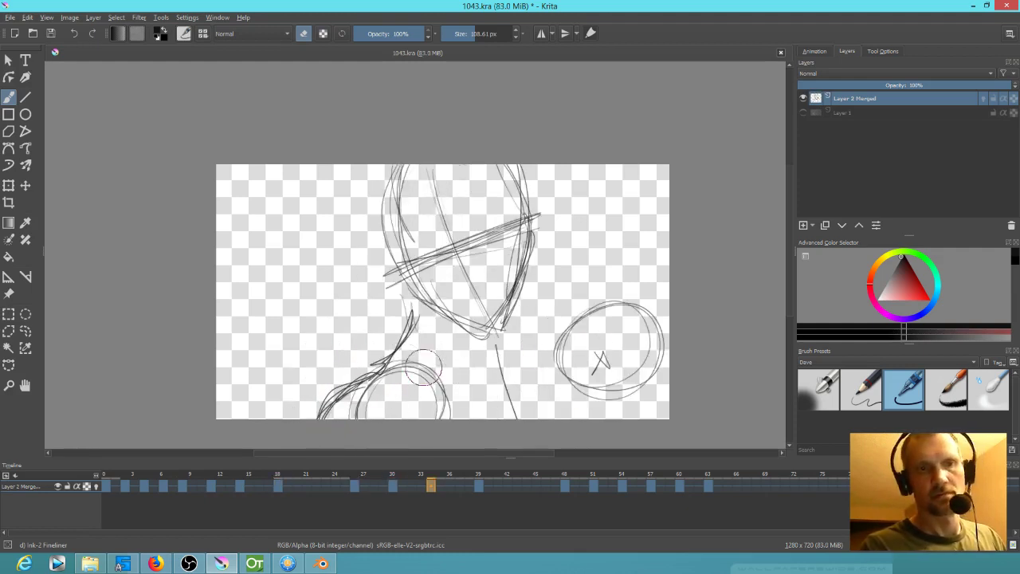
mouse_move(568, 363)
mouse_down()
mouse_move(614, 394)
mouse_move(577, 330)
mouse_move(609, 365)
mouse_up()
Play back the animation, also in canvas-only mode, to examine the cleaned-up rough motion
key(period)
key(comma)
key(comma)
key(space)
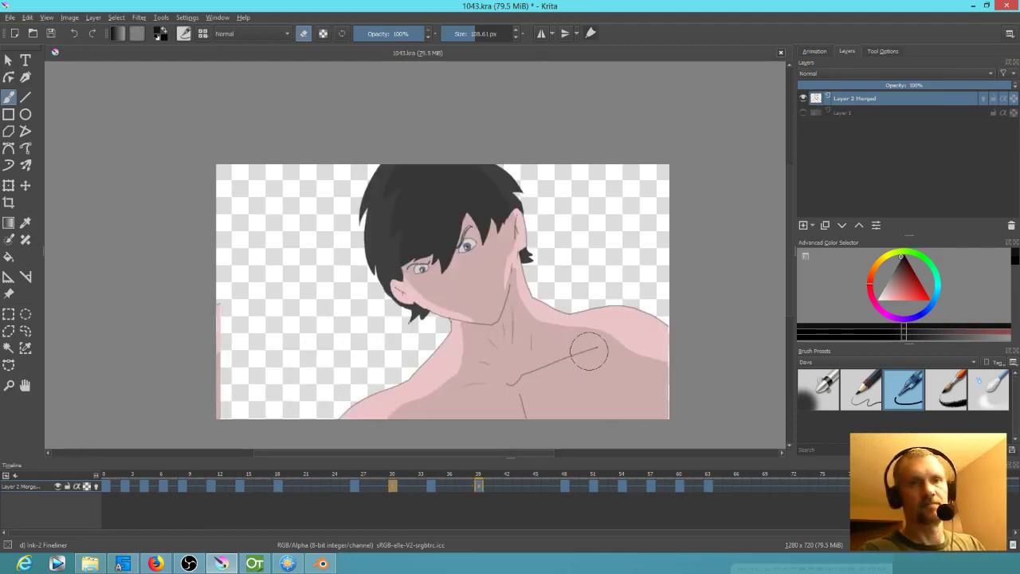
scroll(537, 260, down, 1)
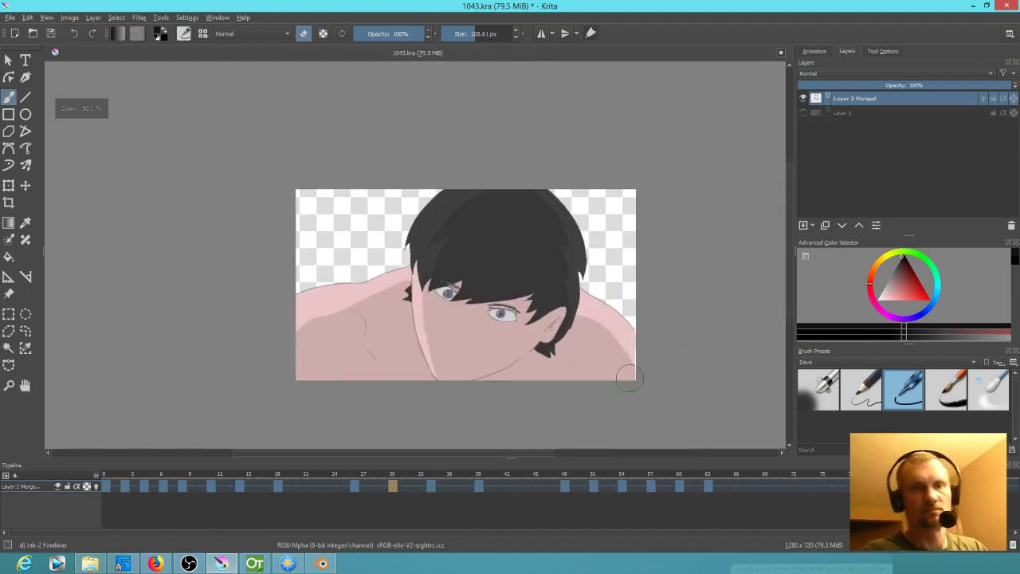
scroll(635, 355, up, 3)
scroll(635, 353, down, 1)
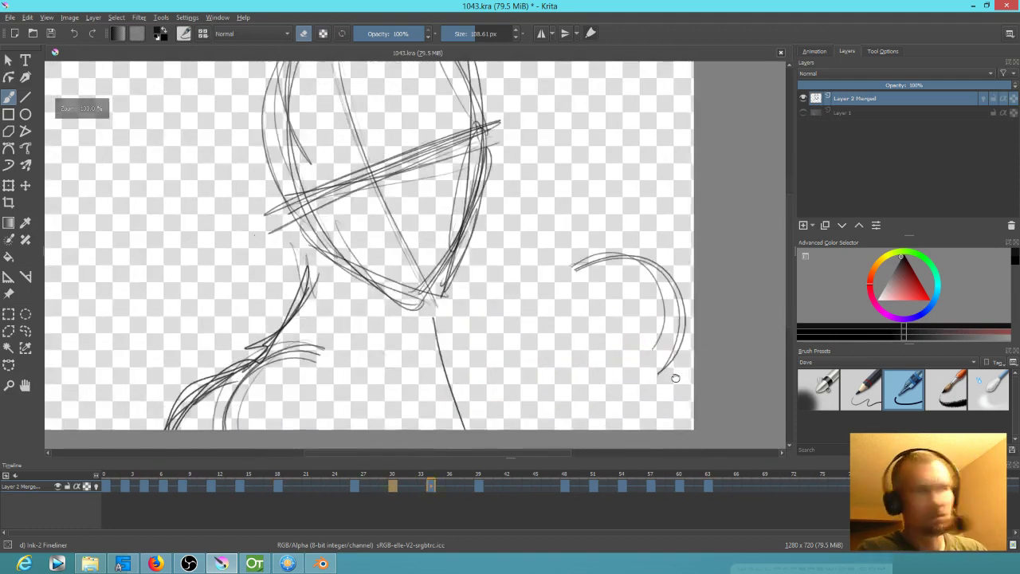
key(Tab)
drag(846, 523, 837, 516)
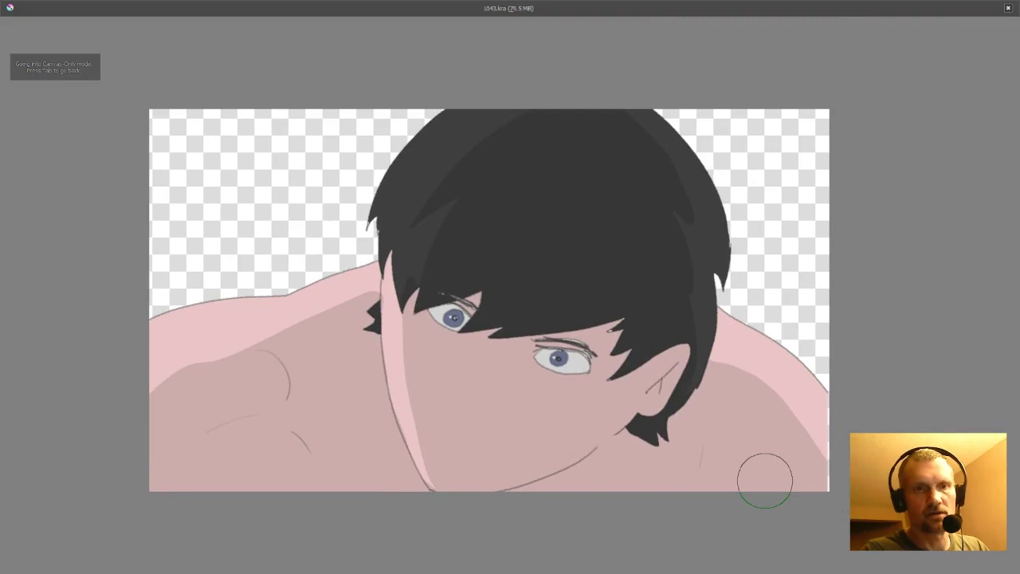
scroll(767, 480, up, 1)
scroll(768, 481, down, 1)
drag(772, 479, 770, 469)
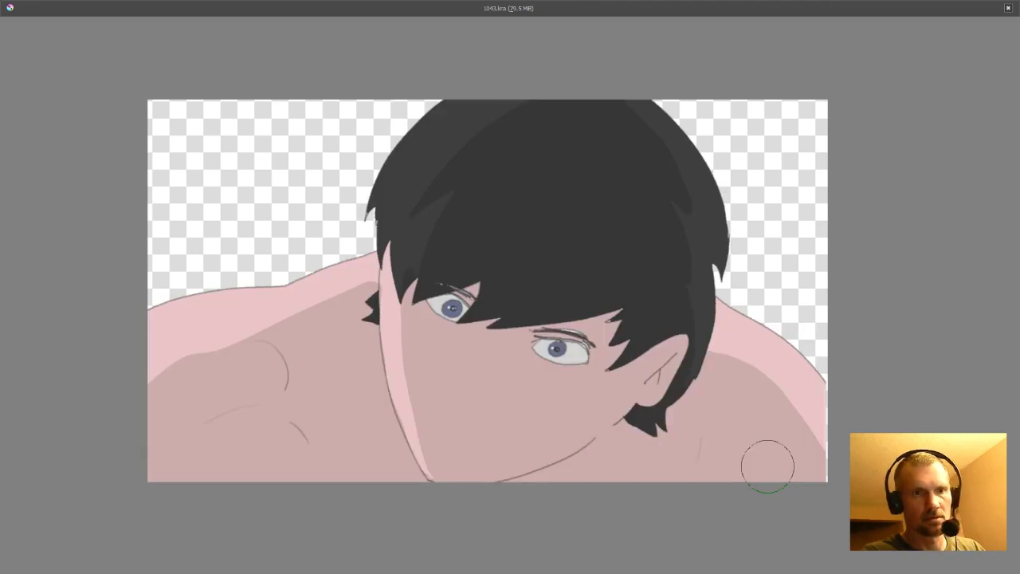
key(Tab)
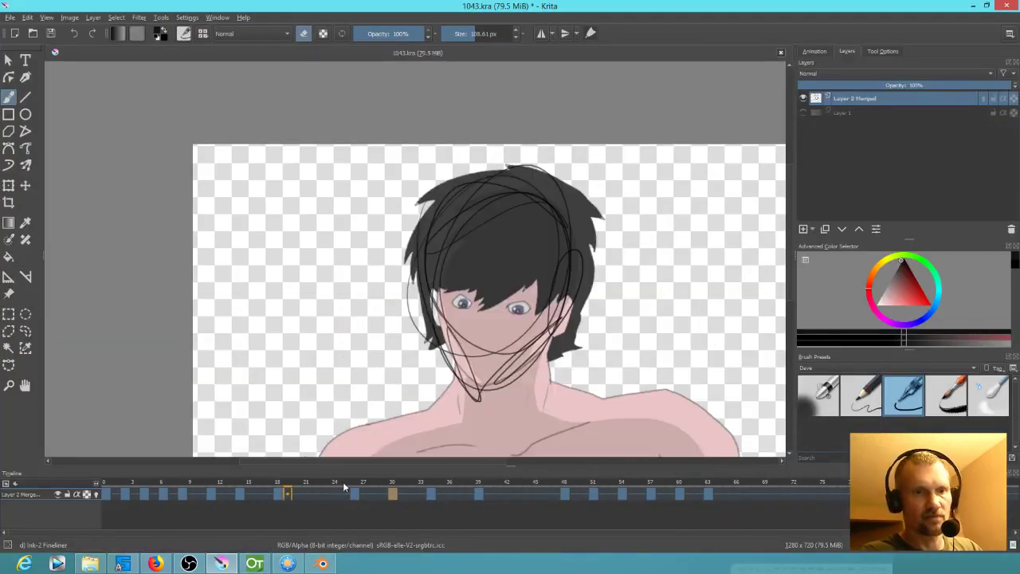
Go to the coloured keyframe at frame 39 and add a new layer to the timeline
drag(339, 485, 488, 496)
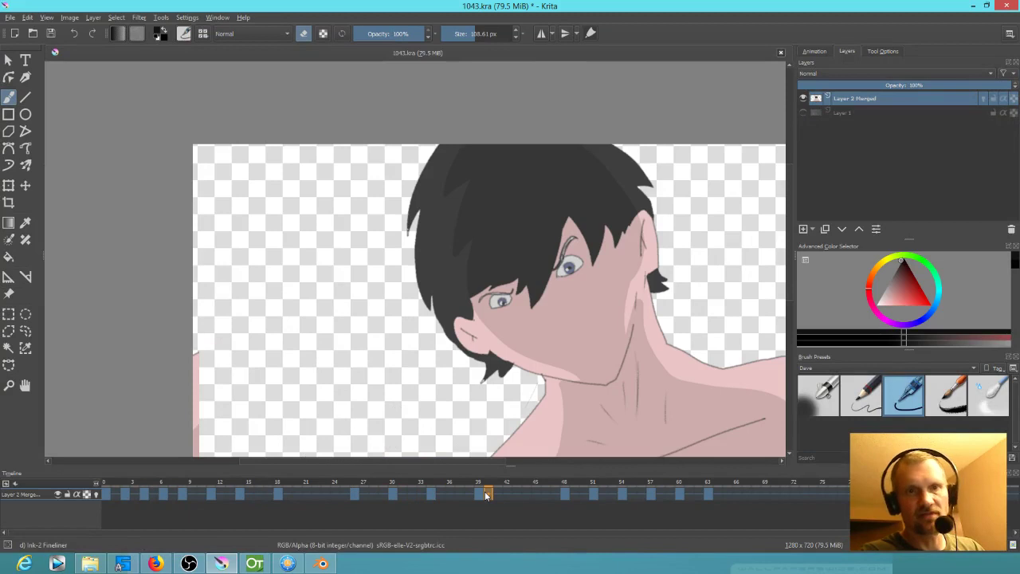
click(479, 494)
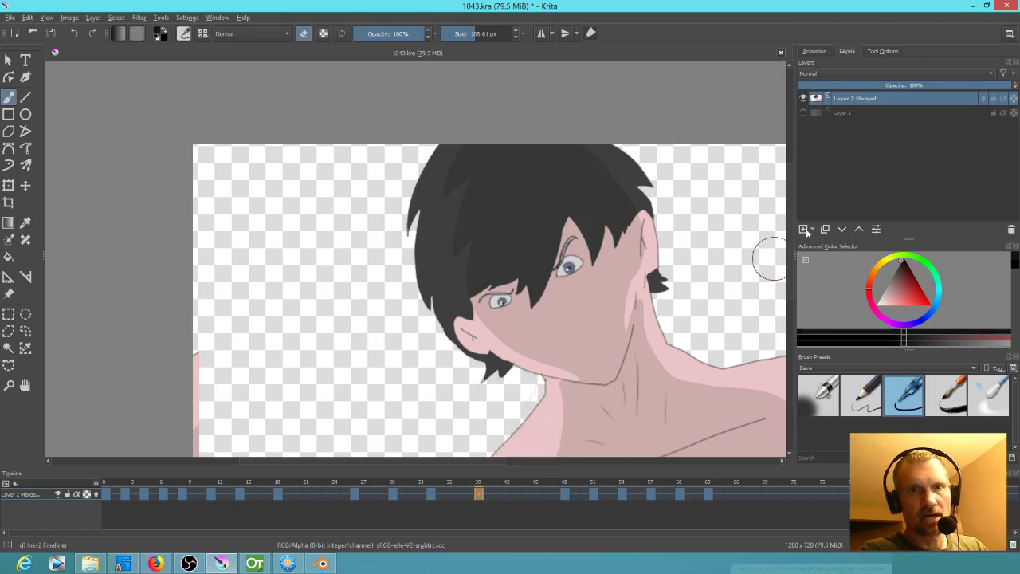
right_click(42, 500)
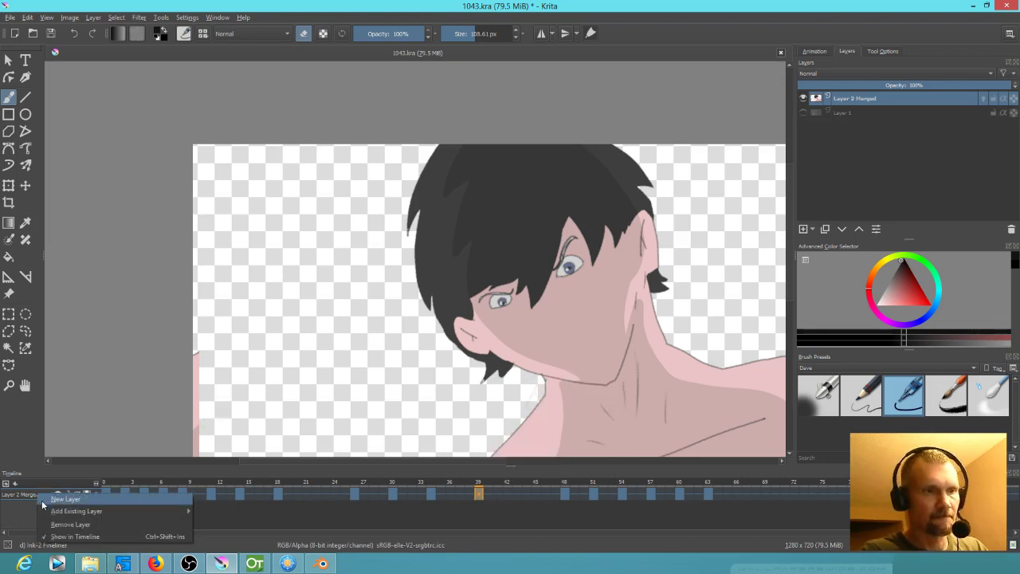
click(48, 499)
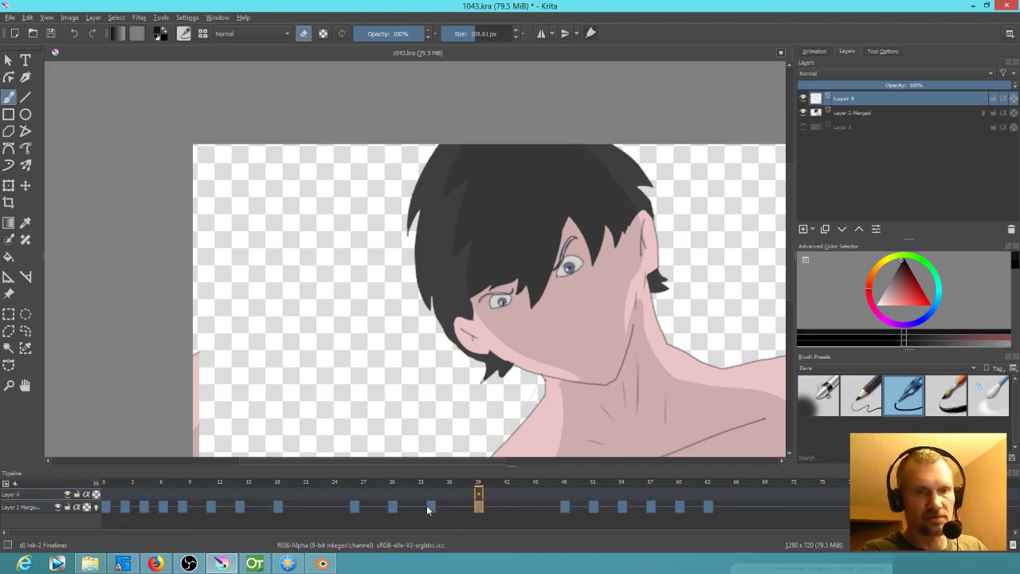
Bring the coloured frame 39 artwork on Layer 4 to frame 34 and move the Layer 2 Merged sketch above it
drag(479, 494, 430, 494)
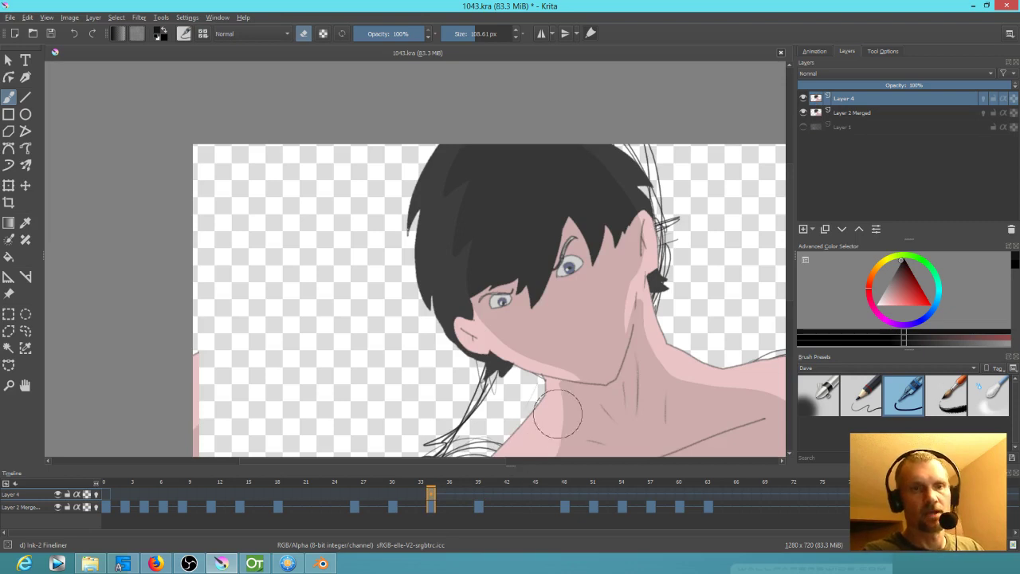
key(minus)
click(860, 113)
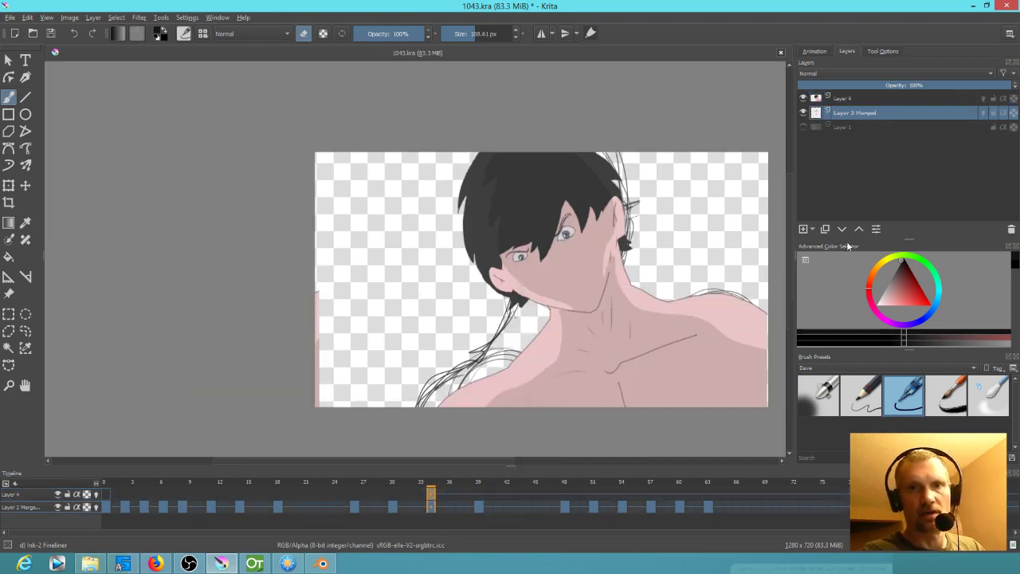
click(859, 229)
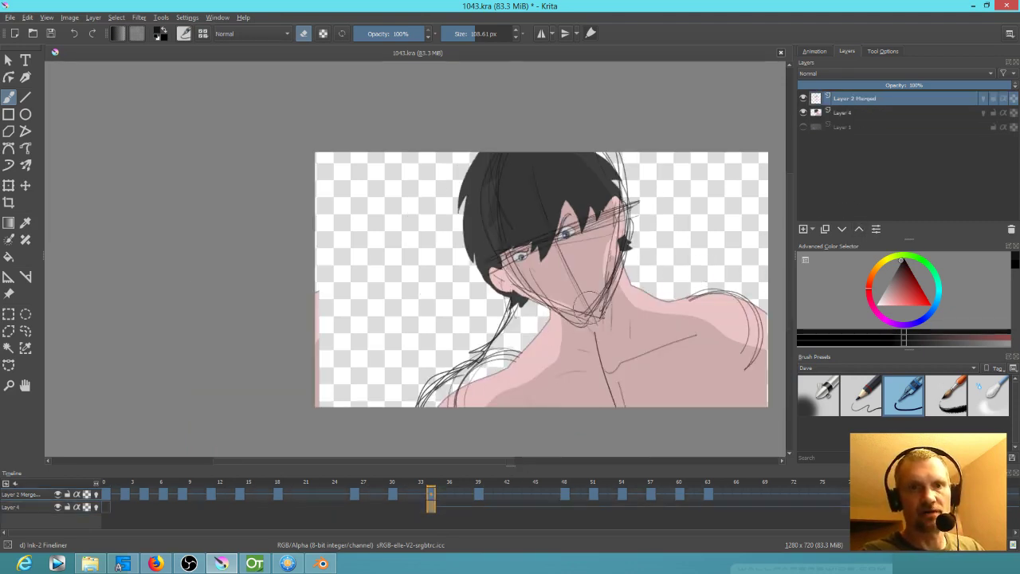
Lower the opacity of Layer 4 to 0%
click(847, 111)
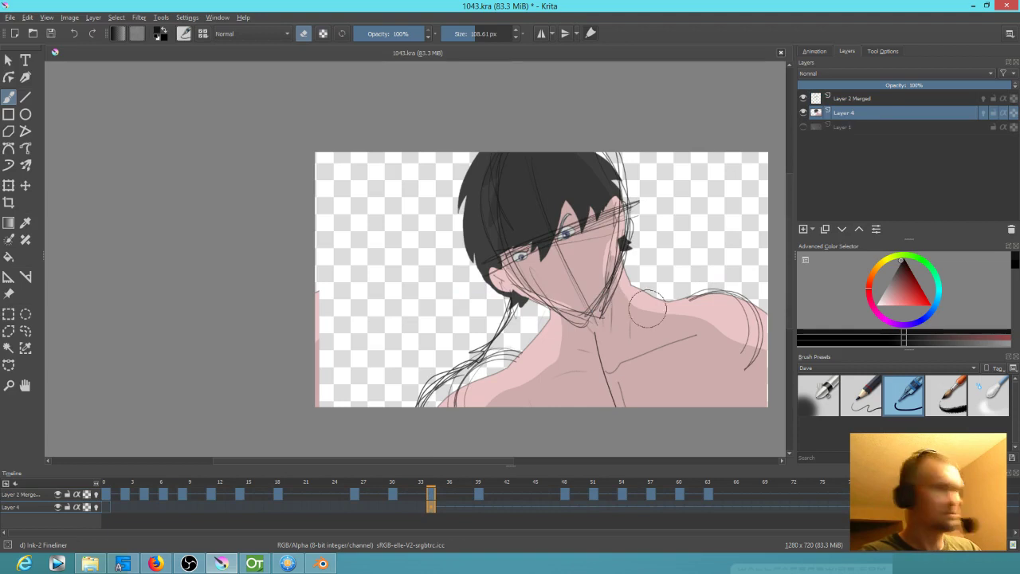
drag(901, 86, 774, 65)
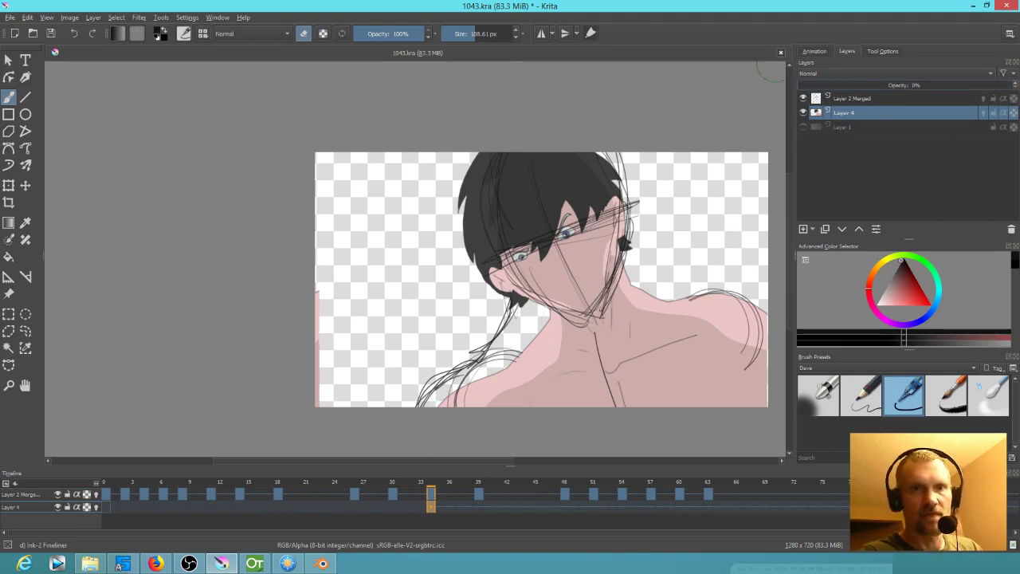
Restore Layer 4's opacity to 100% and rotate, scale and move its frame 34 figure to fit the sketch
click(843, 85)
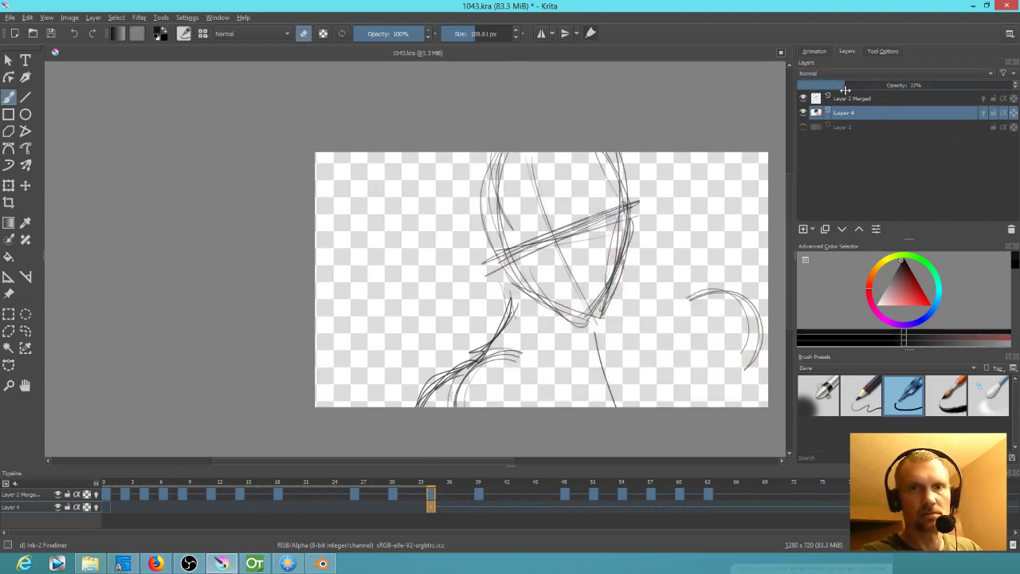
drag(855, 84, 957, 140)
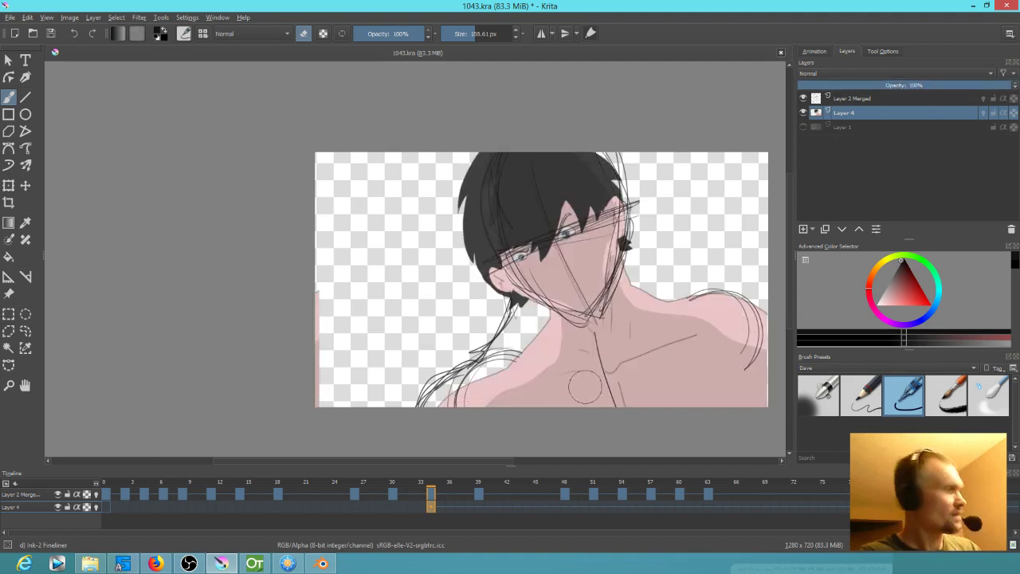
key(ctrl+t)
drag(768, 416, 752, 441)
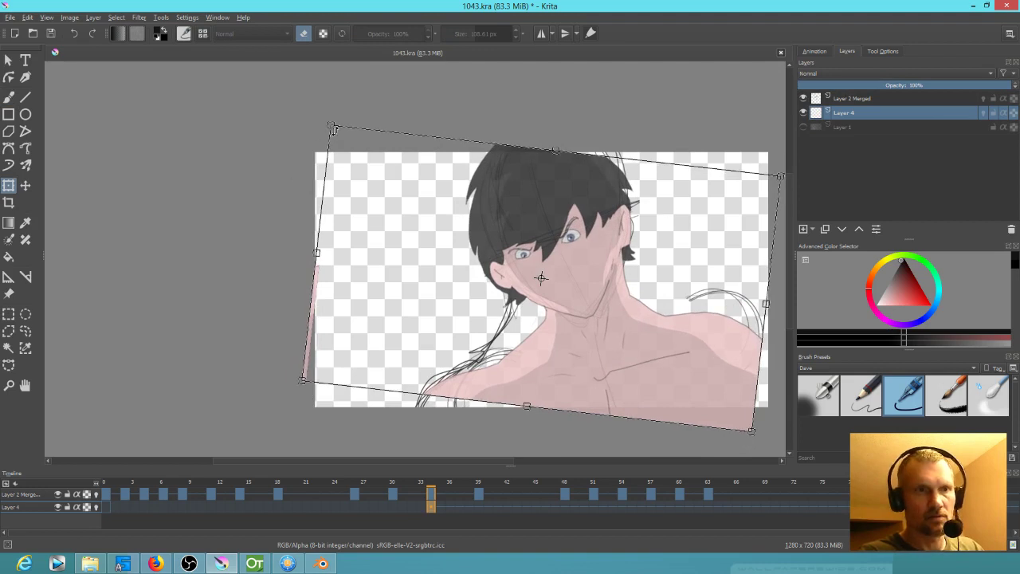
drag(541, 278, 550, 283)
mouse_move(630, 270)
mouse_down()
mouse_move(505, 376)
mouse_move(656, 312)
mouse_move(627, 261)
mouse_up()
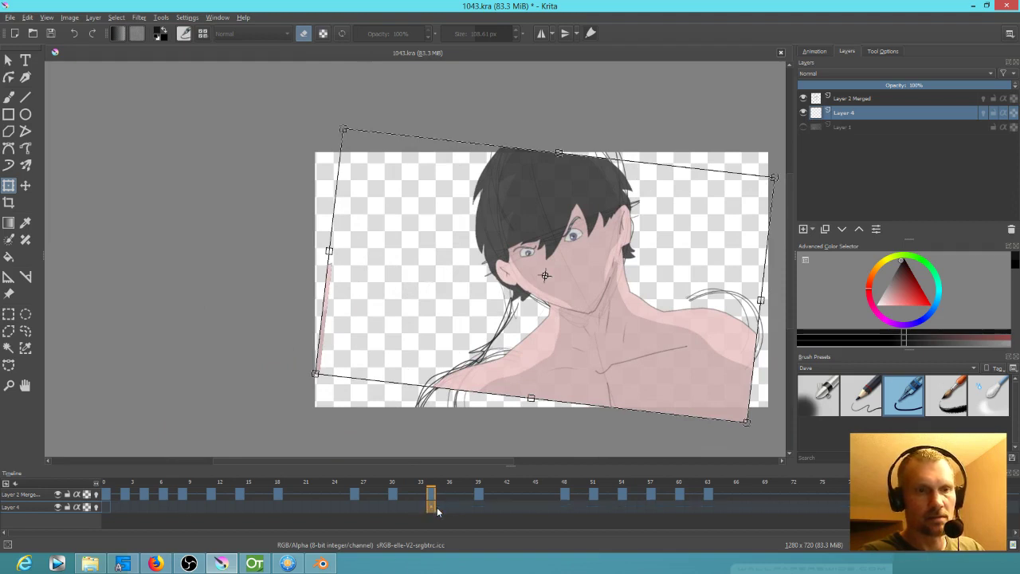
Copy the coloured frame 34 artwork on Layer 4 to frame 30 and rotate and move it to fit the sketch
click(394, 507)
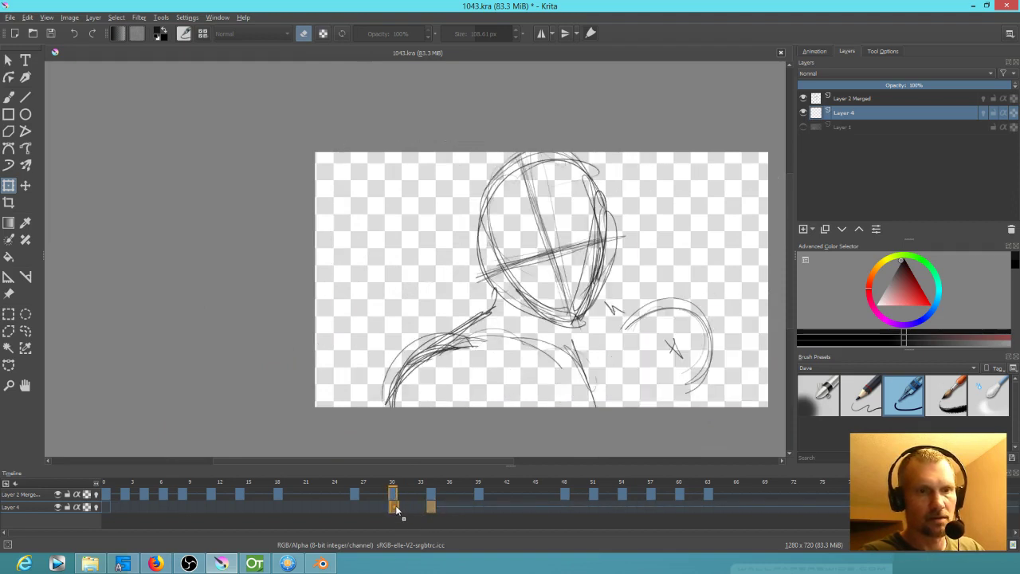
click(632, 372)
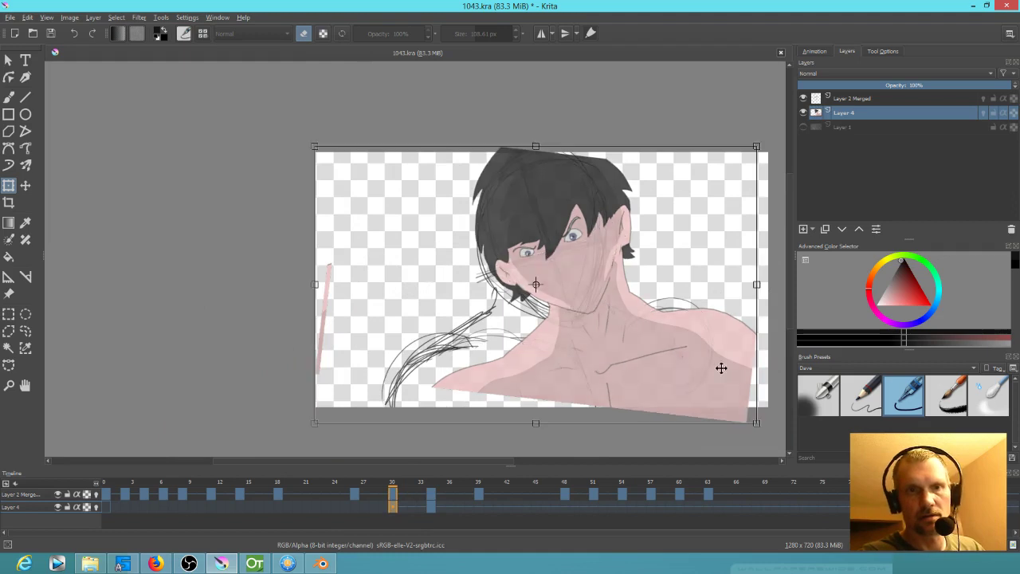
drag(759, 395, 718, 450)
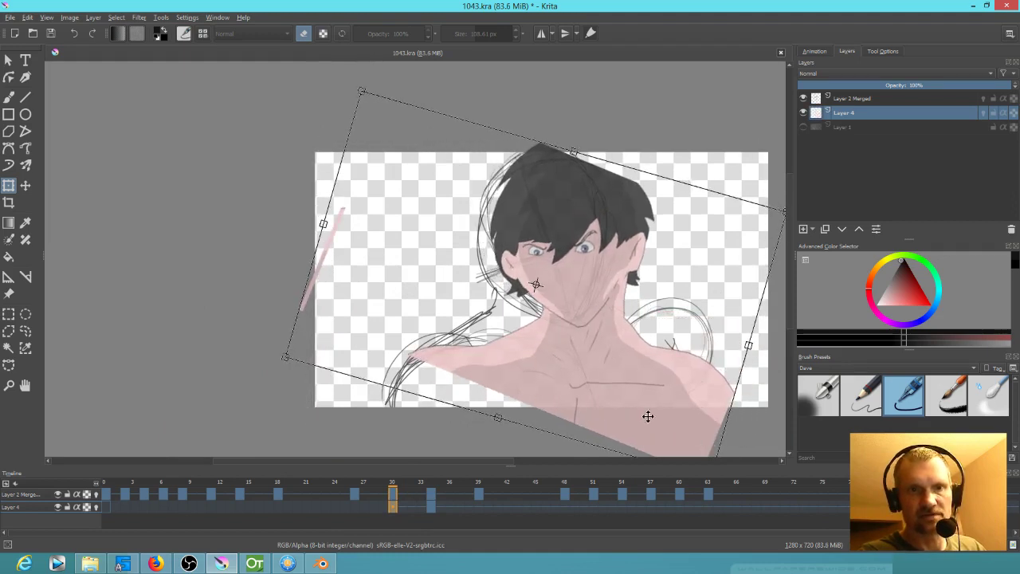
drag(599, 406, 606, 401)
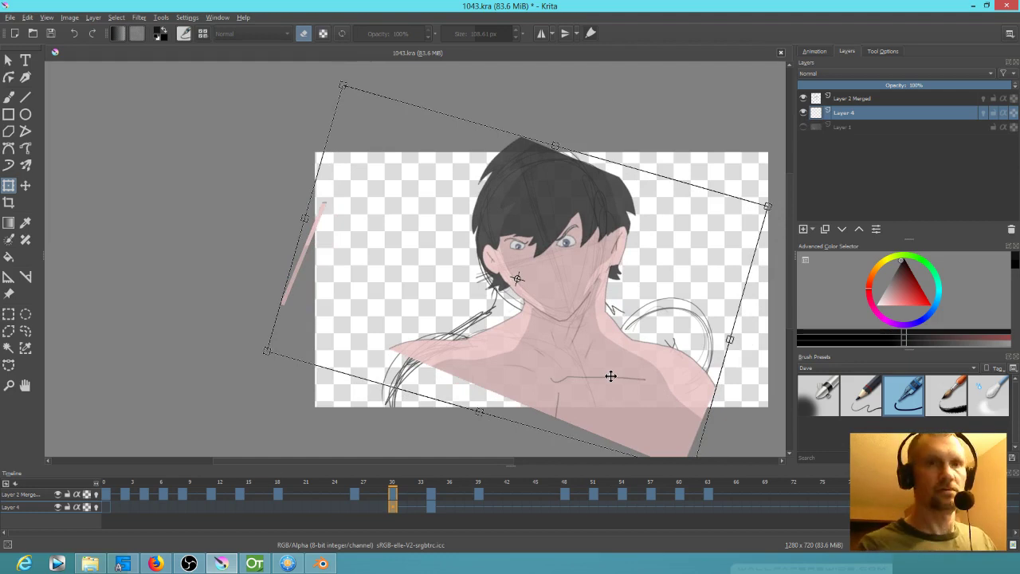
Select the coloured head at frame 30 freehand, mirror it horizontally, and rotate and move it onto the sketched head
key(l)
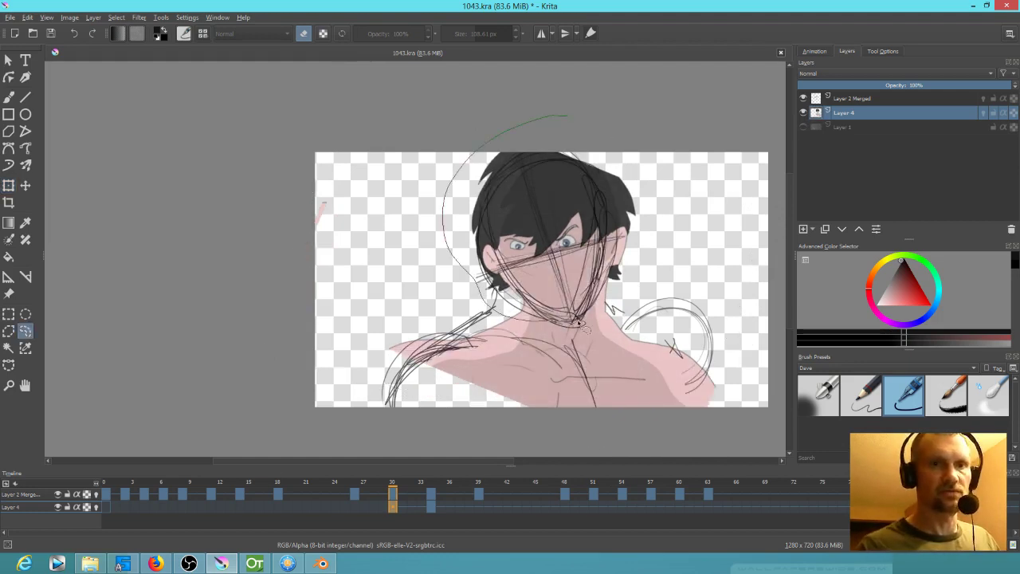
drag(652, 182, 582, 118)
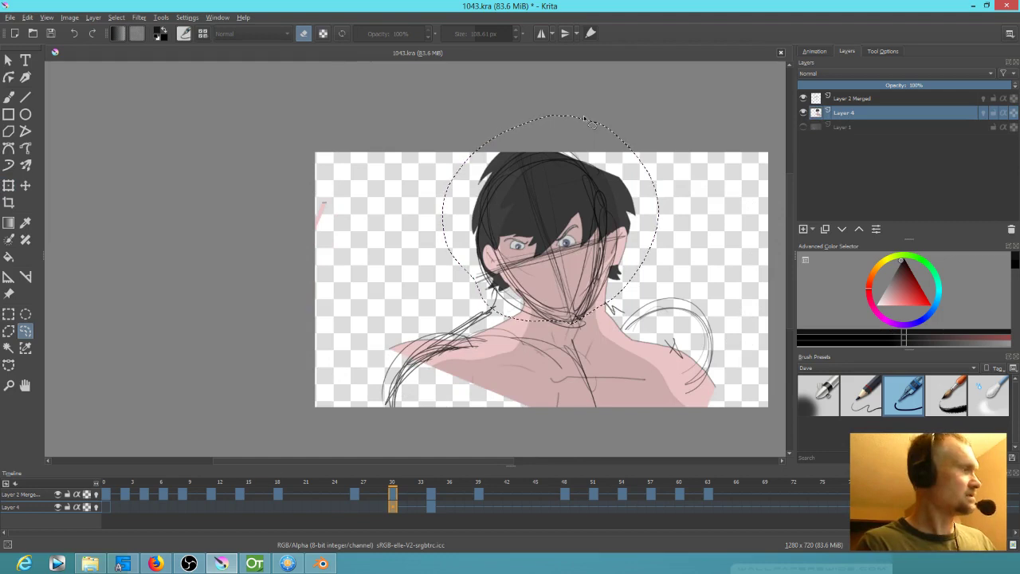
key(ctrl+t)
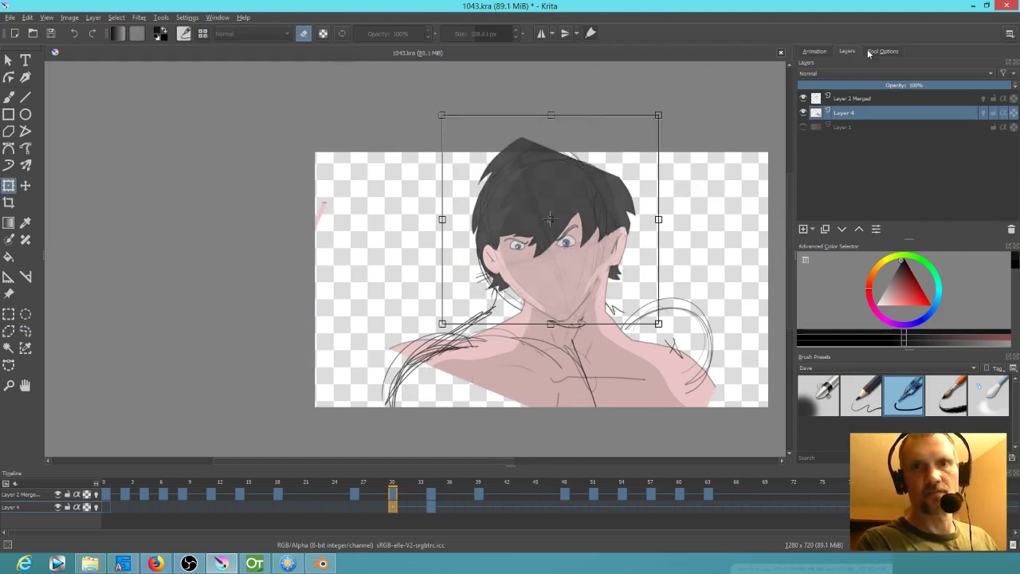
click(881, 51)
click(813, 220)
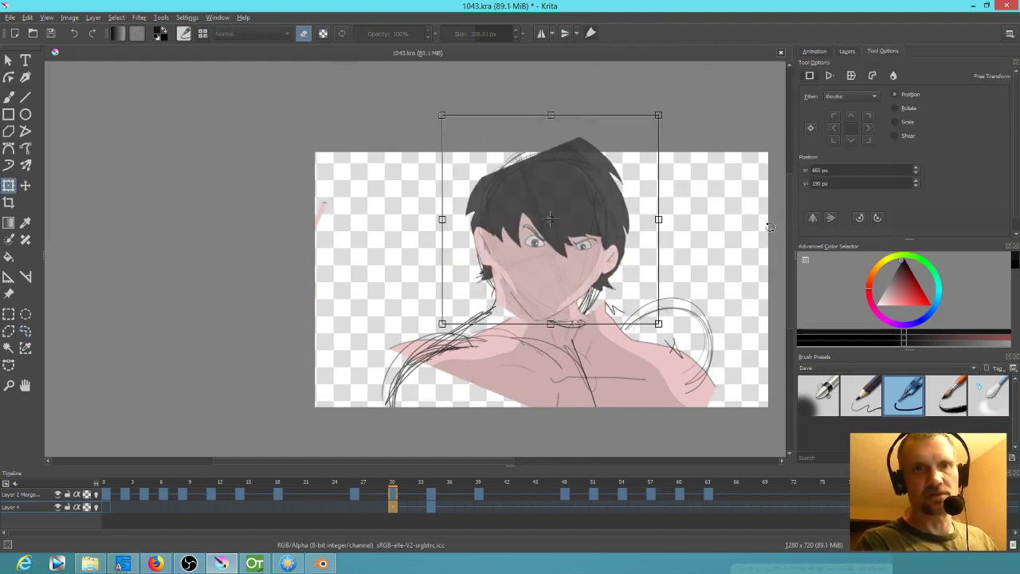
drag(686, 327, 696, 293)
drag(573, 290, 565, 290)
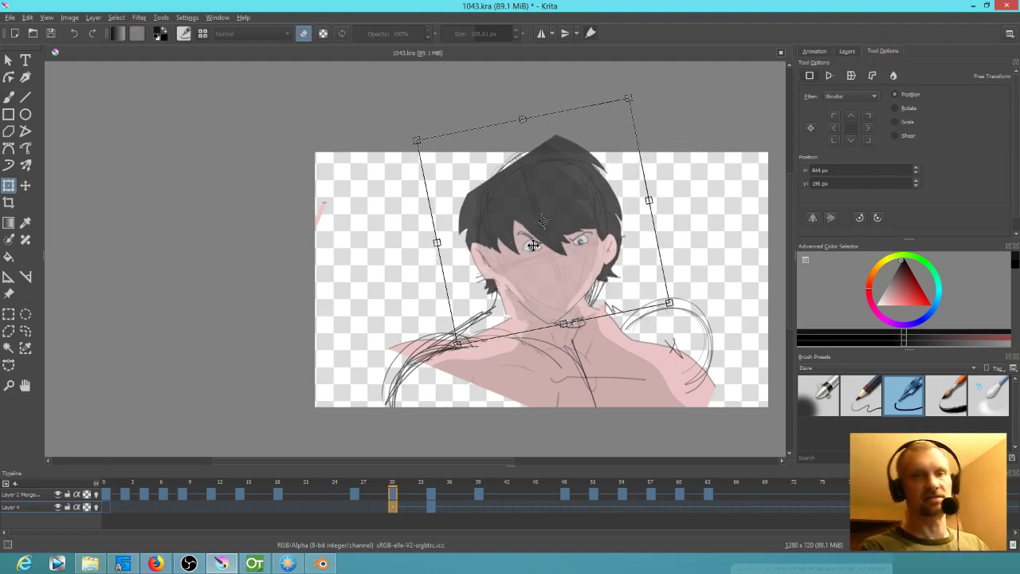
scroll(527, 249, up, 5)
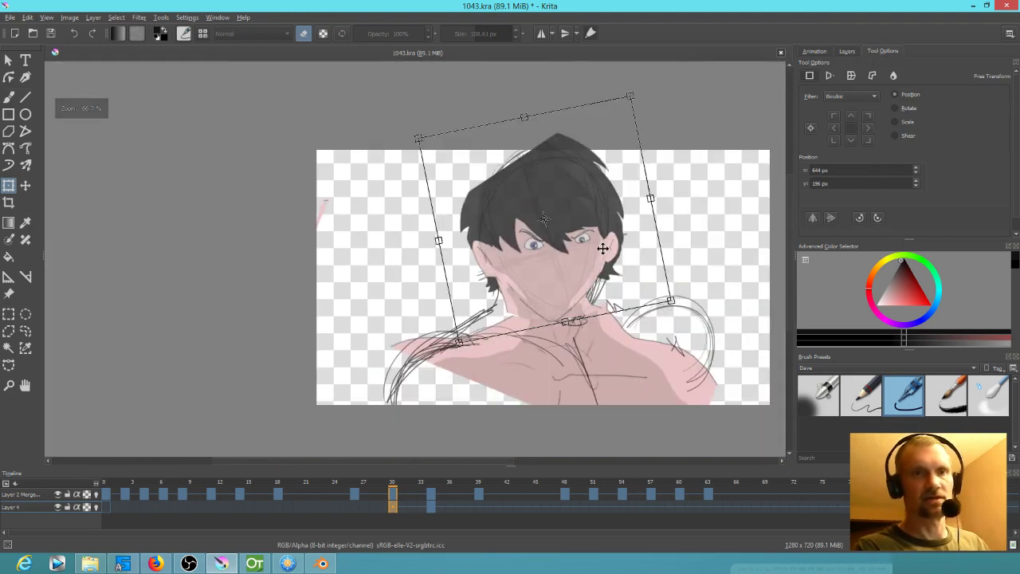
Copy the coloured frame 30 artwork on Layer 4 to frame 26, clear the selection, and rotate and move the figure to fit the sketch
click(357, 509)
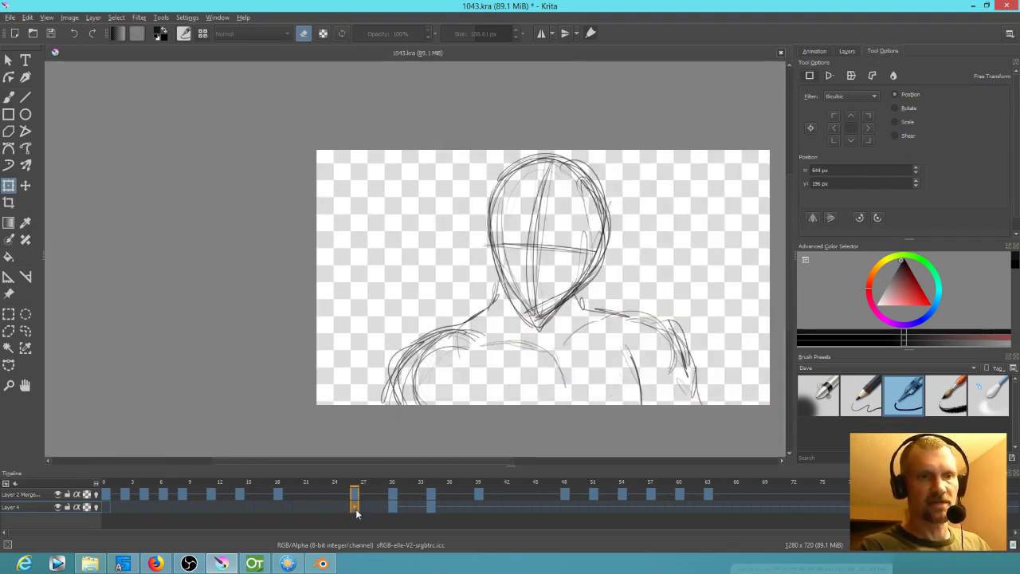
click(392, 507)
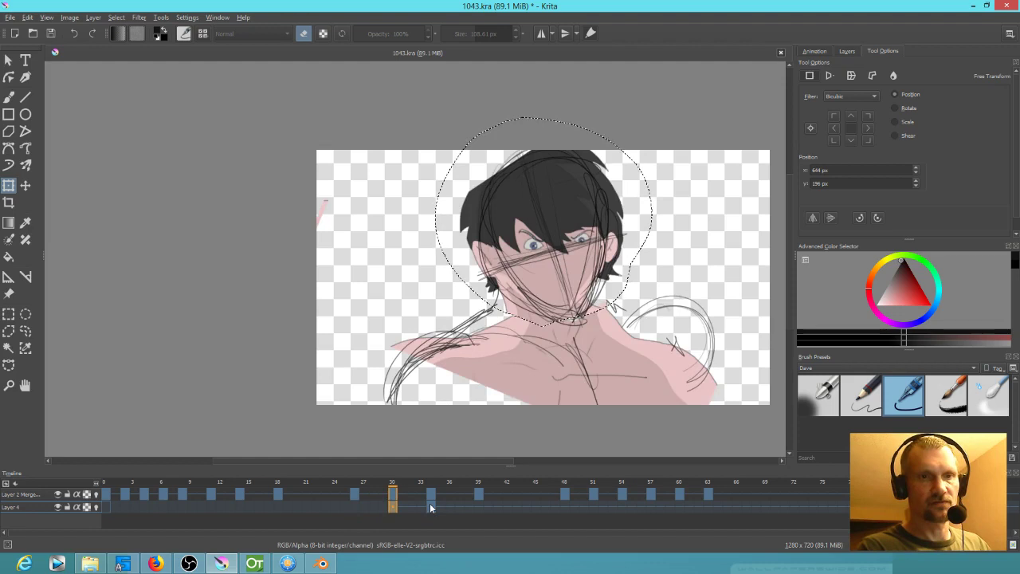
click(429, 507)
click(394, 508)
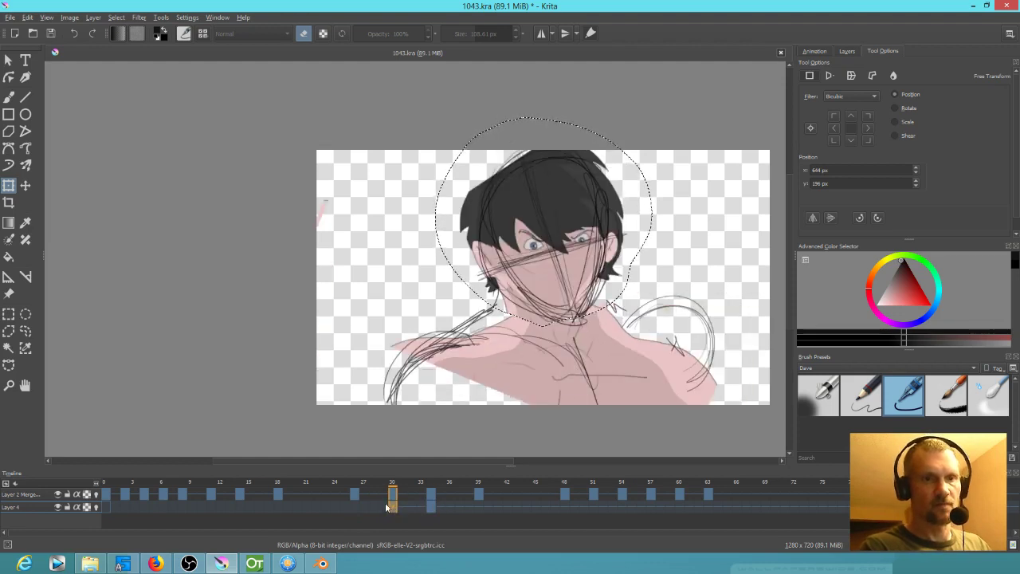
drag(392, 508, 354, 514)
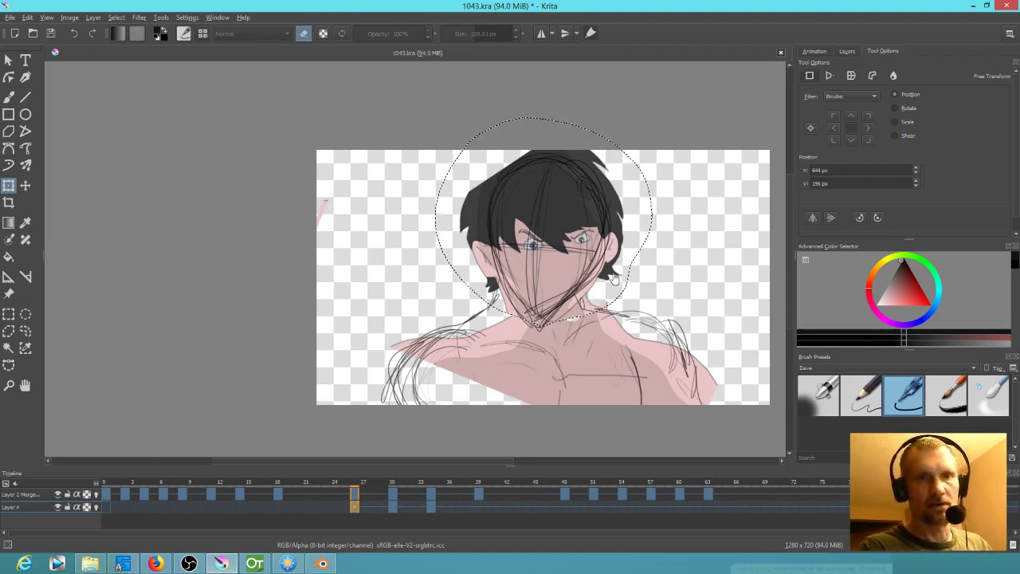
key(ctrl+shift+a)
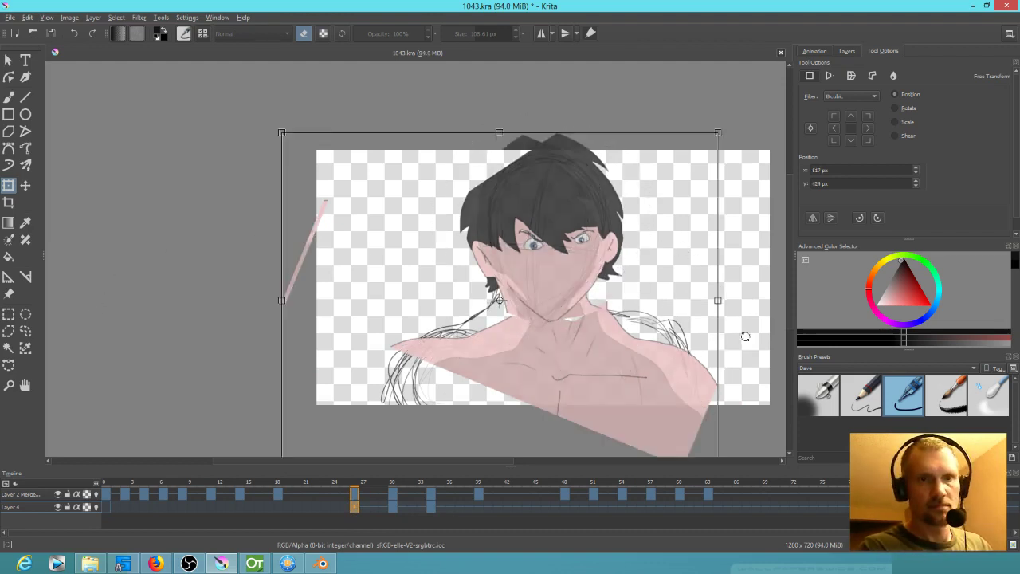
drag(745, 334, 743, 389)
drag(633, 374, 621, 366)
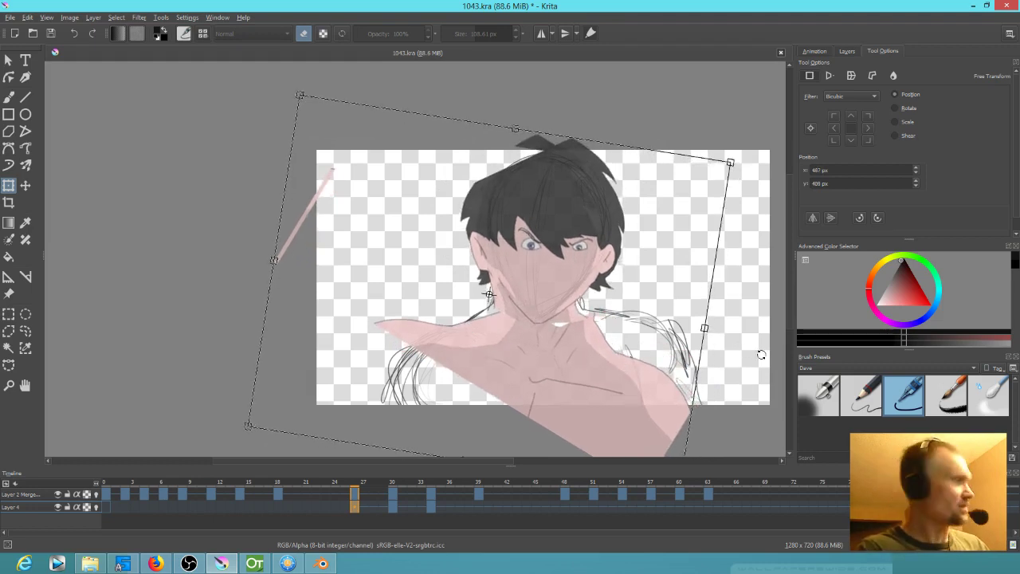
Select the neck and torso at frame 26 freehand and rotate and move them to match the sketched shoulders
click(26, 331)
mouse_move(715, 334)
mouse_down()
mouse_move(596, 318)
mouse_move(547, 331)
mouse_move(416, 305)
mouse_move(330, 307)
mouse_move(473, 454)
mouse_move(731, 405)
mouse_move(686, 334)
mouse_move(737, 312)
mouse_up()
key(ctrl+t)
mouse_move(667, 392)
mouse_down()
mouse_move(675, 385)
mouse_move(667, 382)
mouse_up()
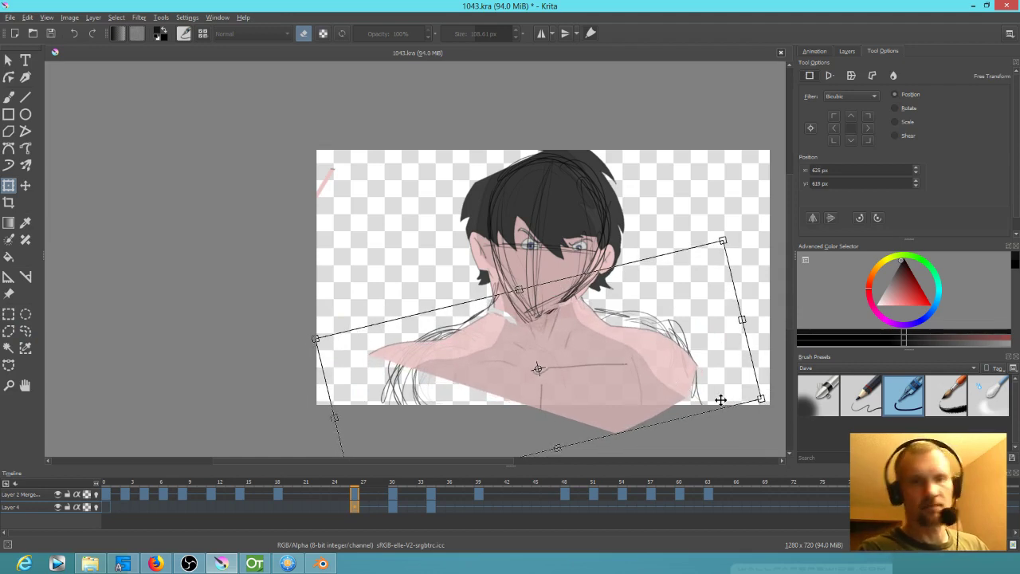
click(336, 507)
click(355, 507)
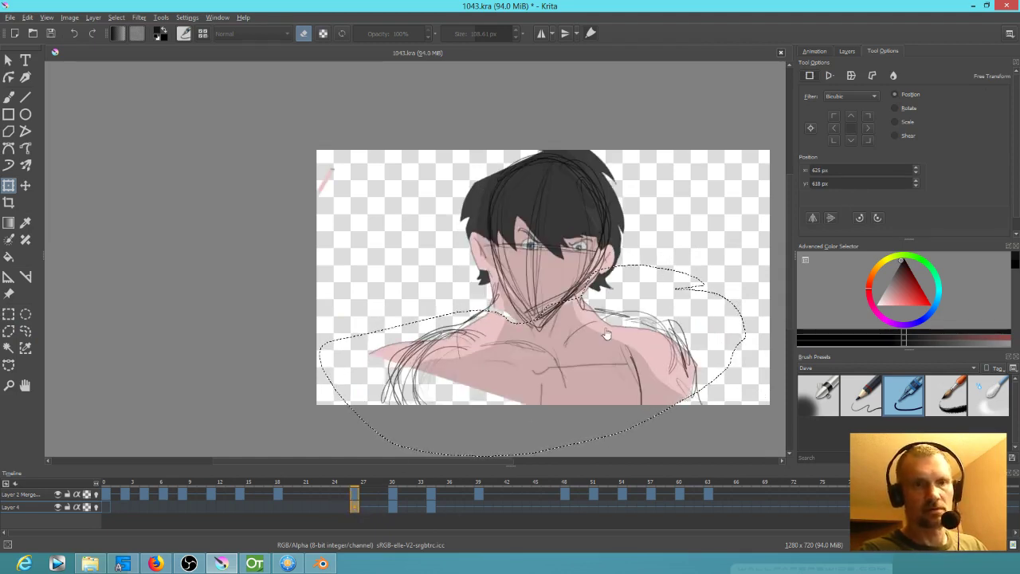
Hide Layer 2 Merged, clear the selection, and paint over the neck and jaw gaps with Ink-7 Brush Rough in sampled skin tones
click(847, 51)
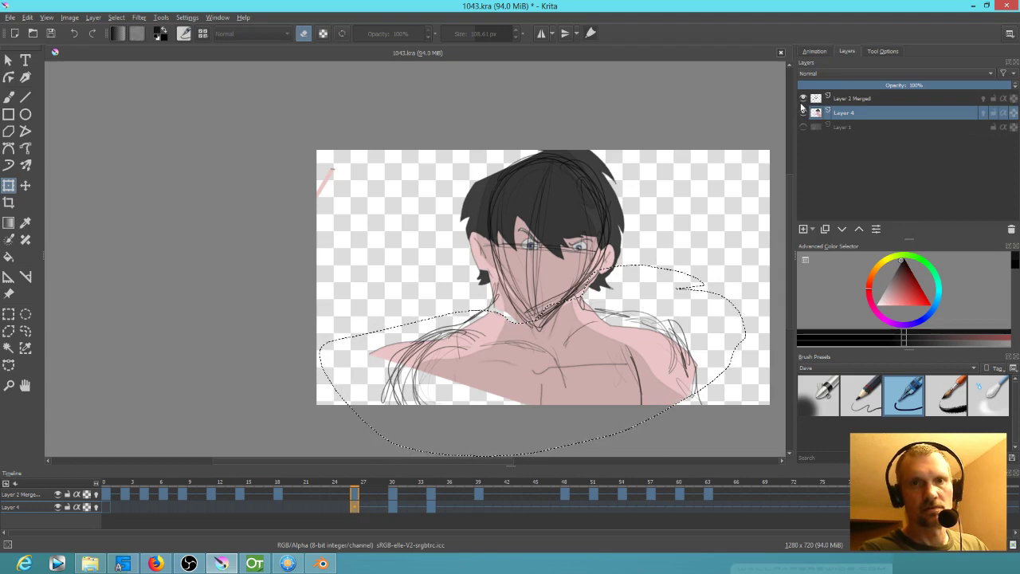
click(804, 99)
key(ctrl+shift+a)
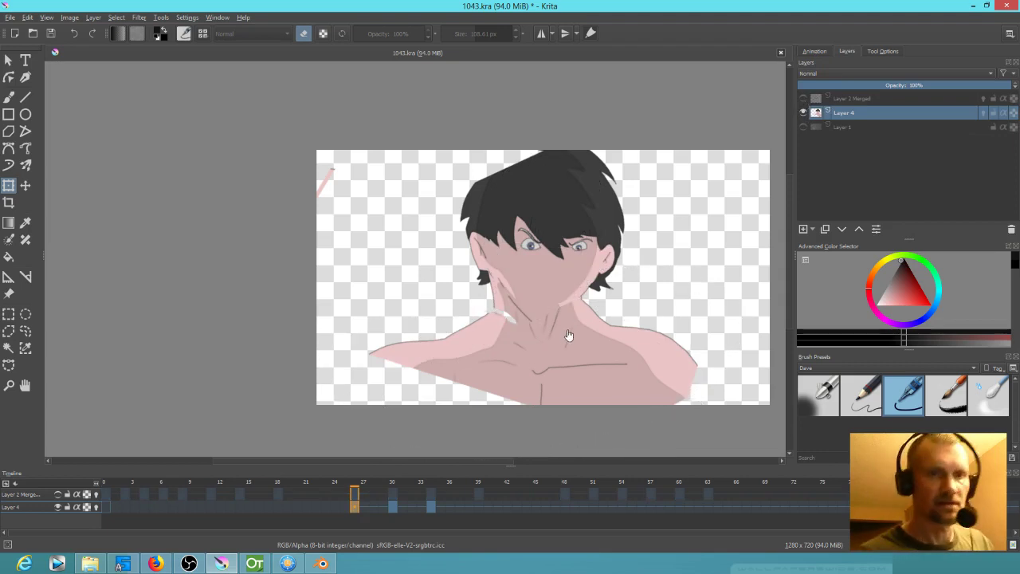
key(b)
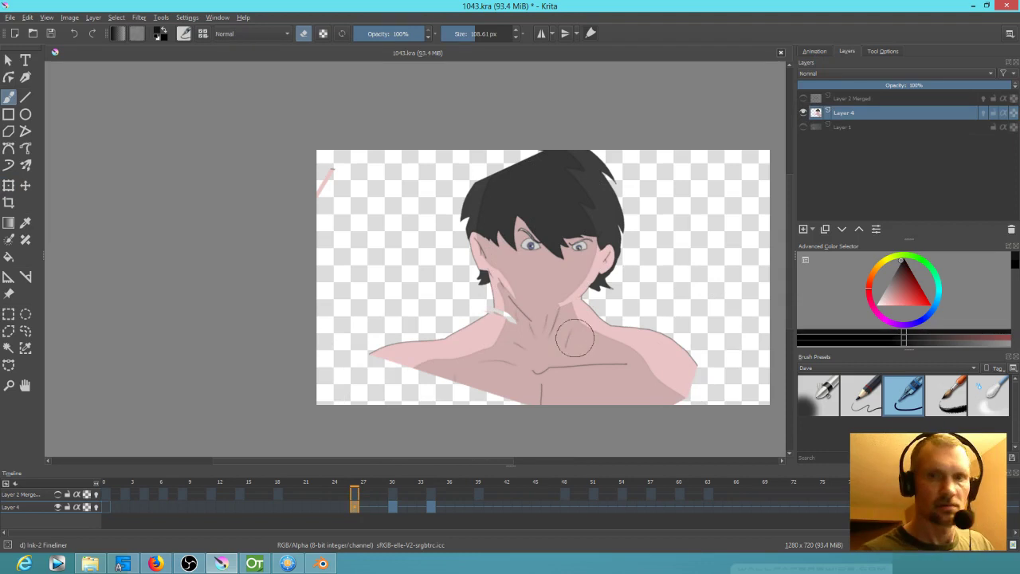
click(948, 396)
ctrl+click(554, 288)
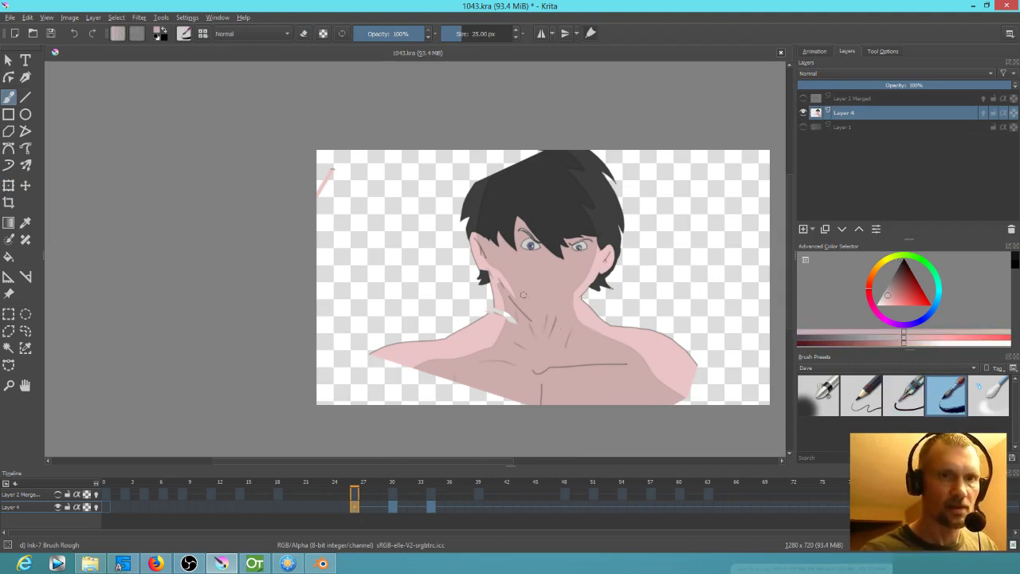
drag(508, 322, 498, 324)
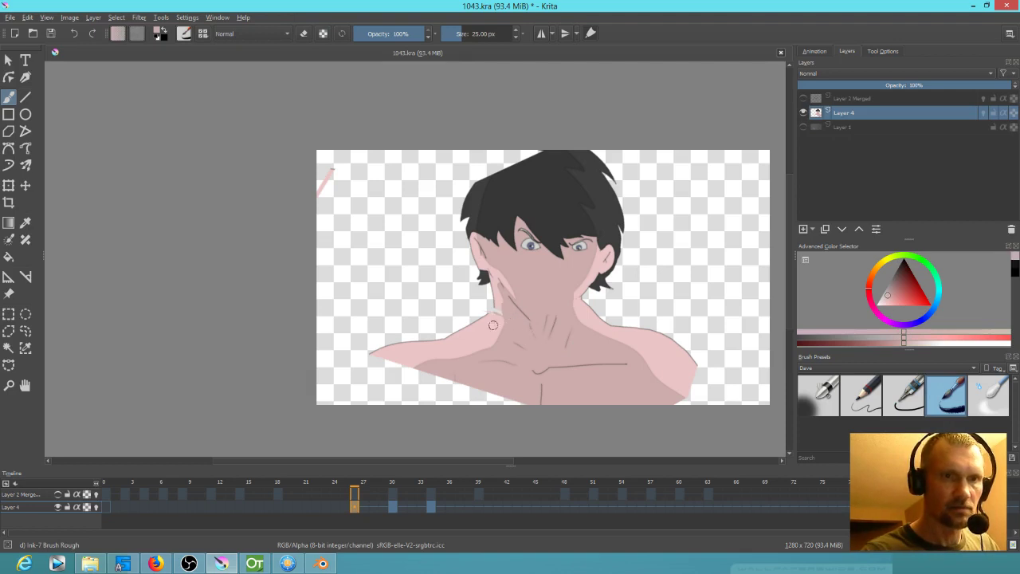
ctrl+click(493, 327)
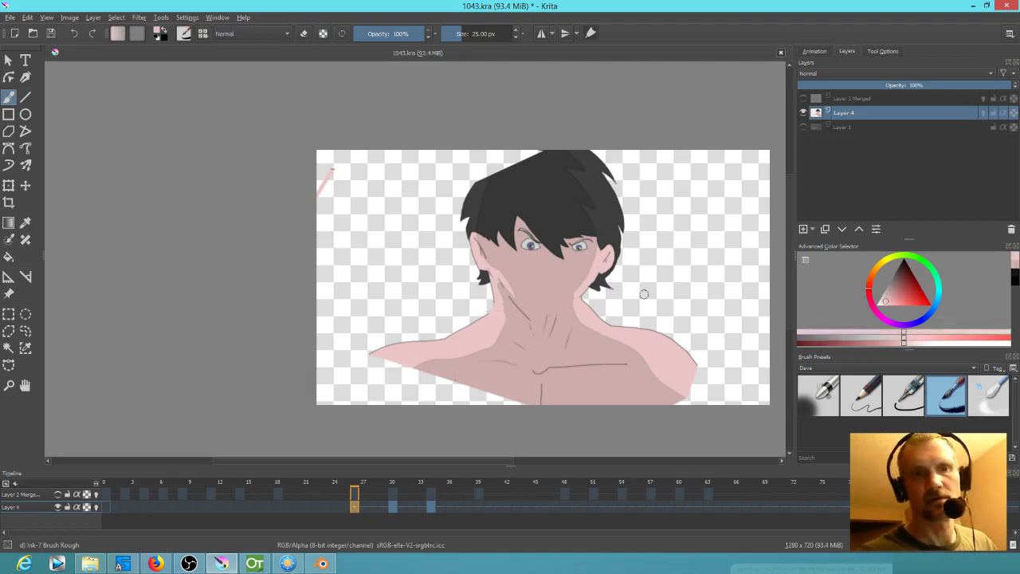
Extend both shoulders and the chest down to the canvas edge with sampled light and shadow skin tones
mouse_move(382, 355)
mouse_down()
mouse_move(352, 390)
mouse_move(375, 364)
mouse_move(399, 360)
mouse_move(358, 404)
mouse_move(390, 387)
mouse_up()
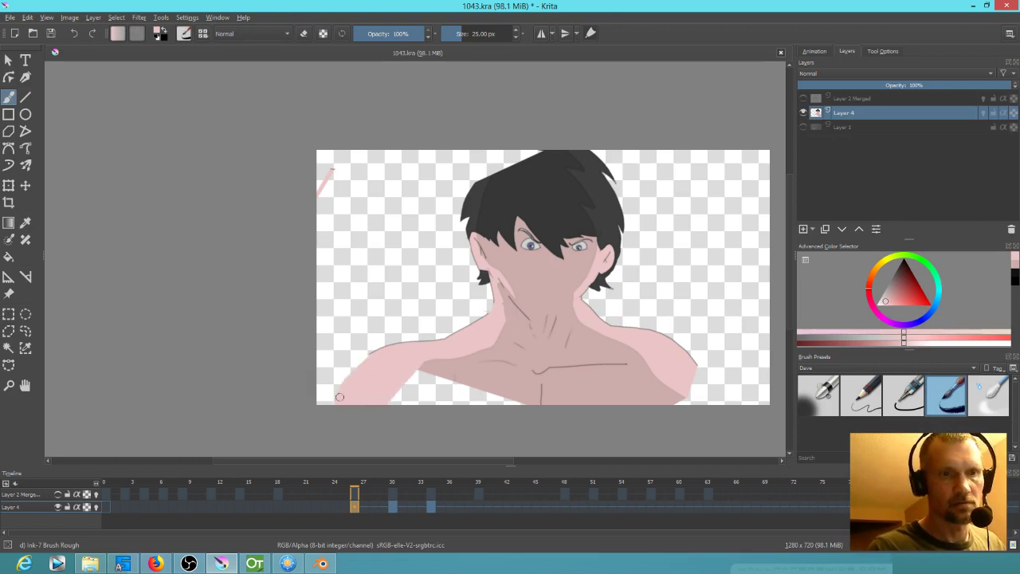
ctrl+click(437, 371)
mouse_move(431, 377)
mouse_down()
mouse_move(393, 411)
mouse_move(407, 386)
mouse_up()
mouse_move(429, 394)
shift+mouse_down()
mouse_move(467, 374)
mouse_move(476, 383)
mouse_move(449, 414)
mouse_move(507, 413)
shift+mouse_up()
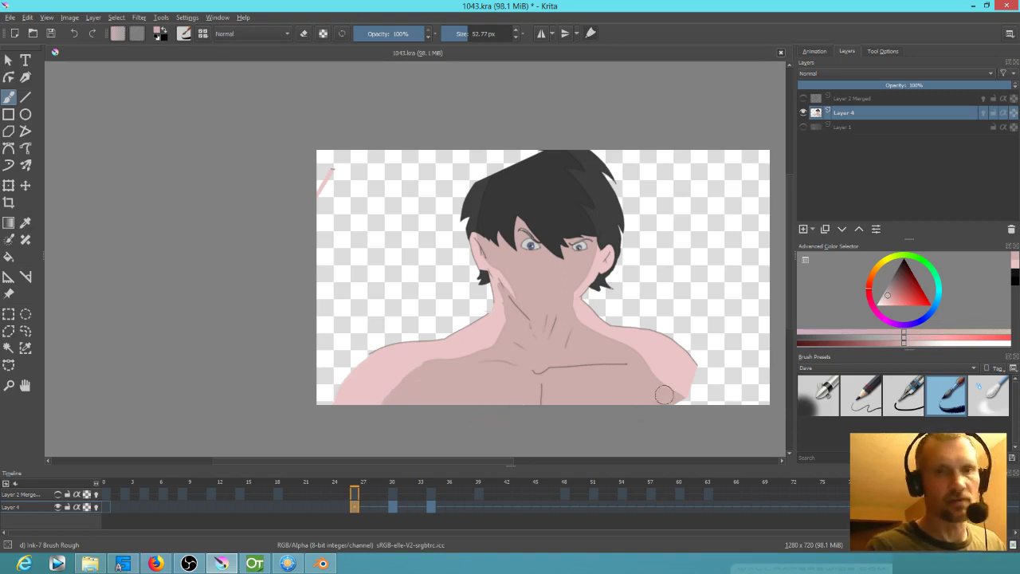
ctrl+click(690, 386)
mouse_move(690, 367)
mouse_down()
mouse_move(711, 399)
mouse_move(691, 393)
mouse_move(698, 411)
mouse_up()
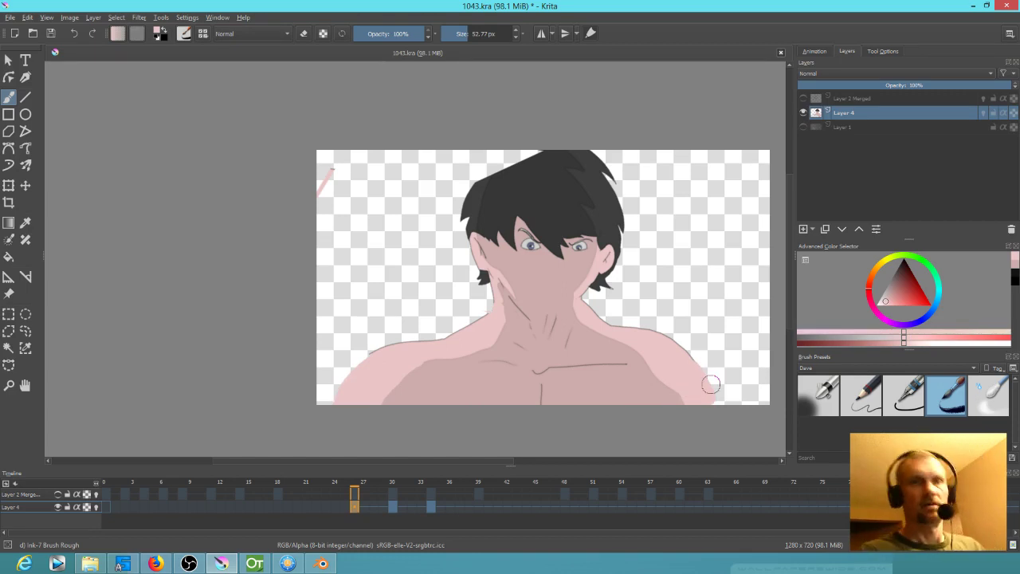
Paint in the missing crown of the hair at frame 26 using the sampled dark hair tones
ctrl+click(525, 180)
mouse_move(539, 160)
mouse_down()
mouse_move(508, 159)
mouse_move(522, 149)
mouse_up()
ctrl+click(477, 188)
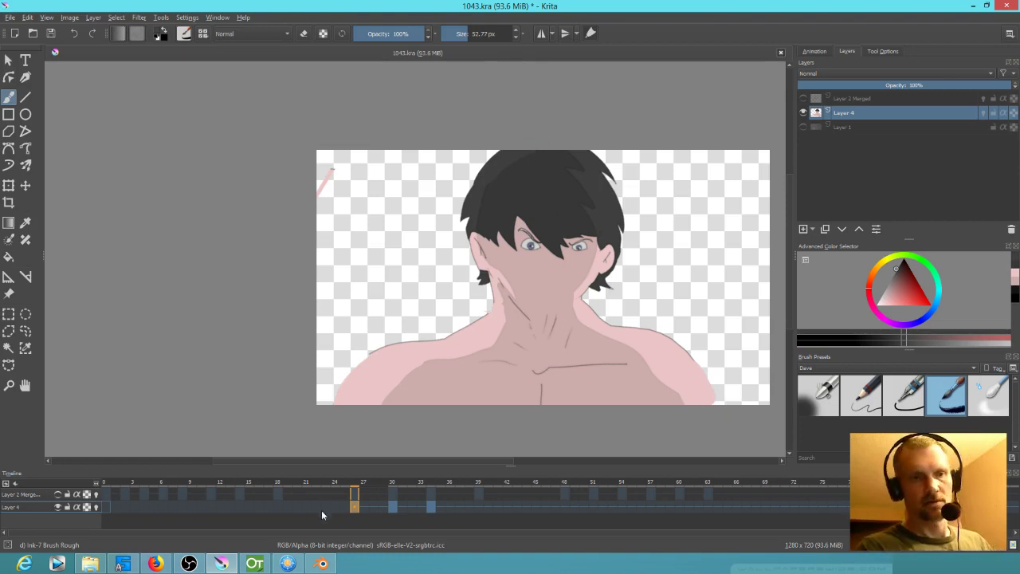
Go through the timeline from frame 24 to frame 30 to examine the coloured keyframes on Layer 4
click(337, 484)
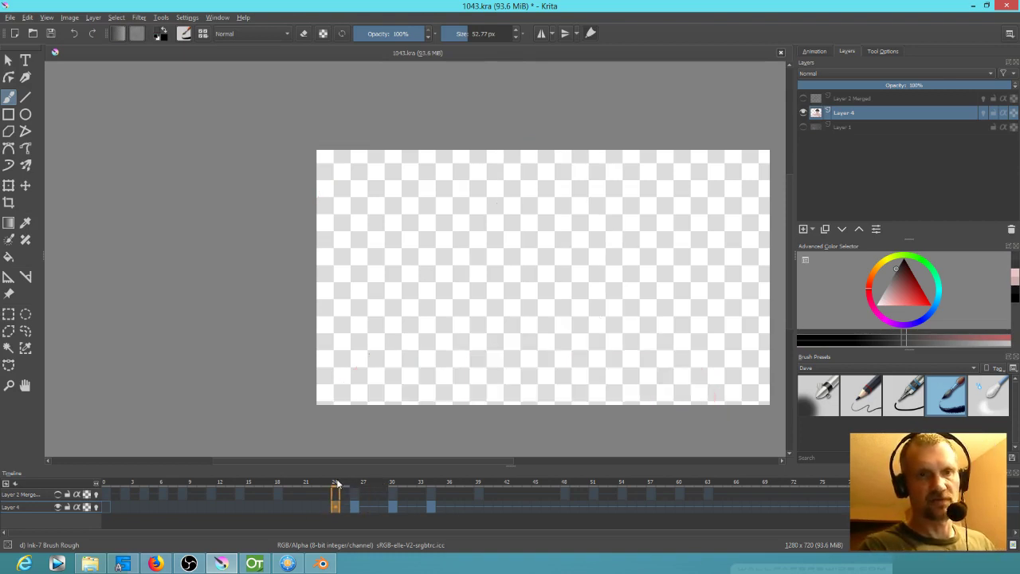
key(space)
key(space)
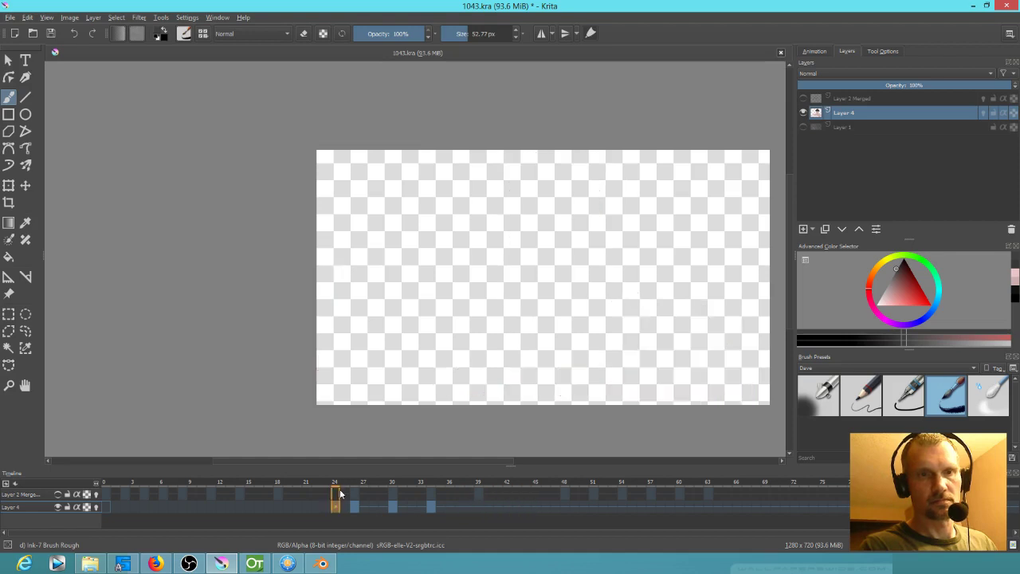
mouse_move(336, 485)
mouse_down()
mouse_move(427, 483)
mouse_move(392, 481)
mouse_up()
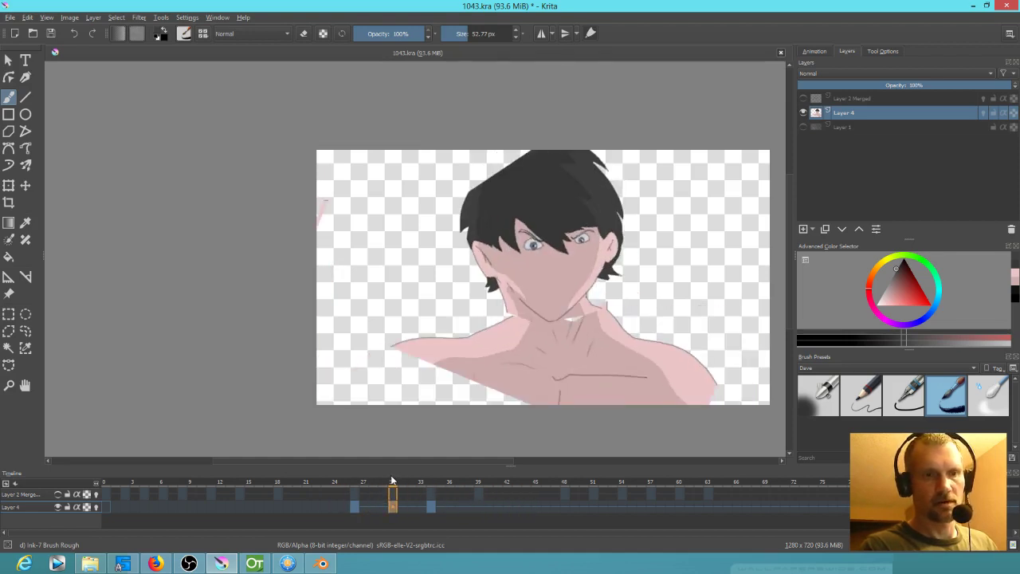
Scrub through frames 25 to 40 with Layer 2 Merged shown and hidden to compare it with the coloured keyframes on Layer 4
mouse_move(392, 476)
mouse_down()
mouse_move(353, 476)
mouse_move(403, 478)
mouse_move(391, 517)
mouse_move(383, 491)
mouse_move(355, 490)
mouse_move(528, 493)
mouse_move(489, 493)
mouse_up()
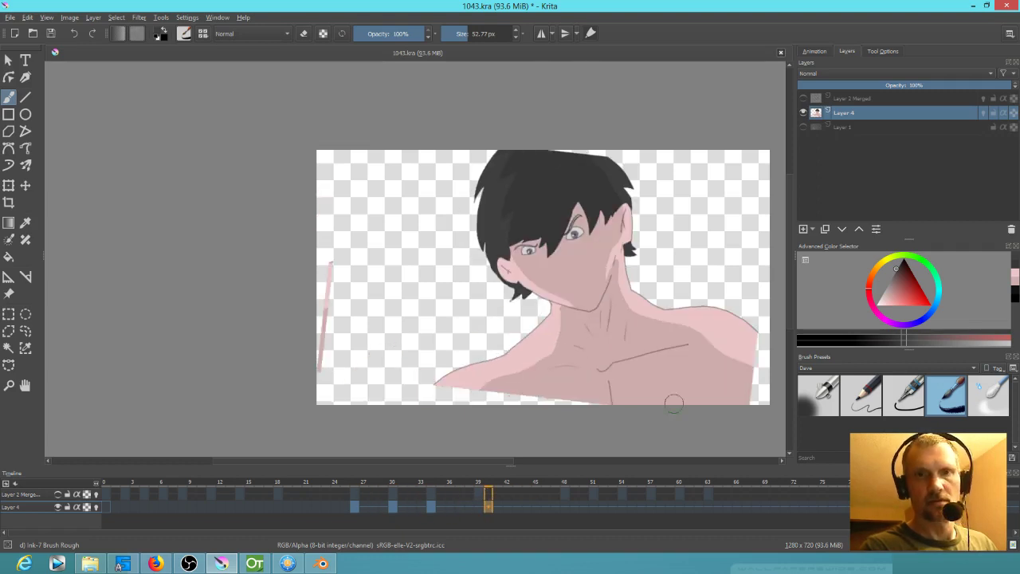
click(804, 99)
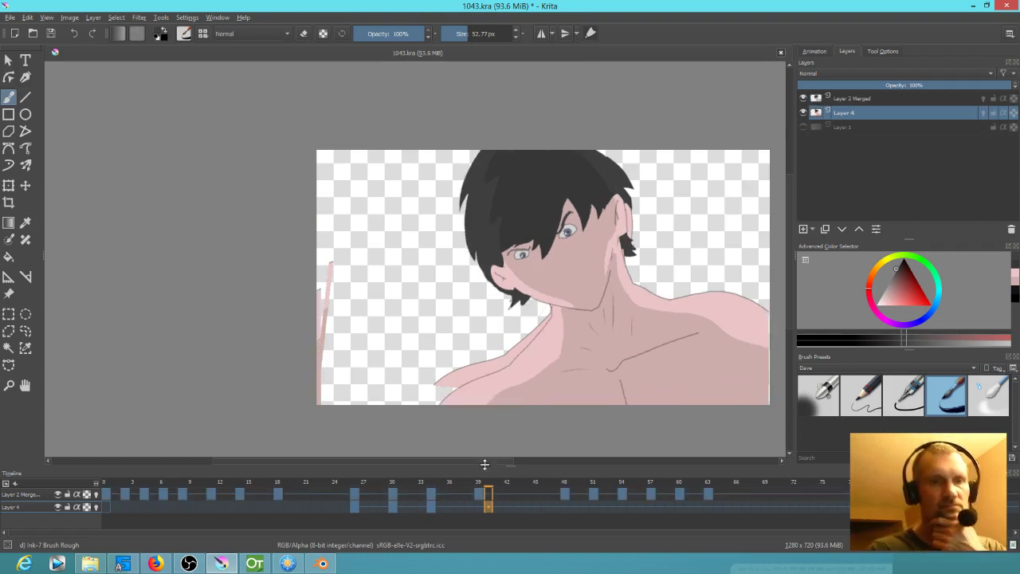
drag(482, 484, 345, 484)
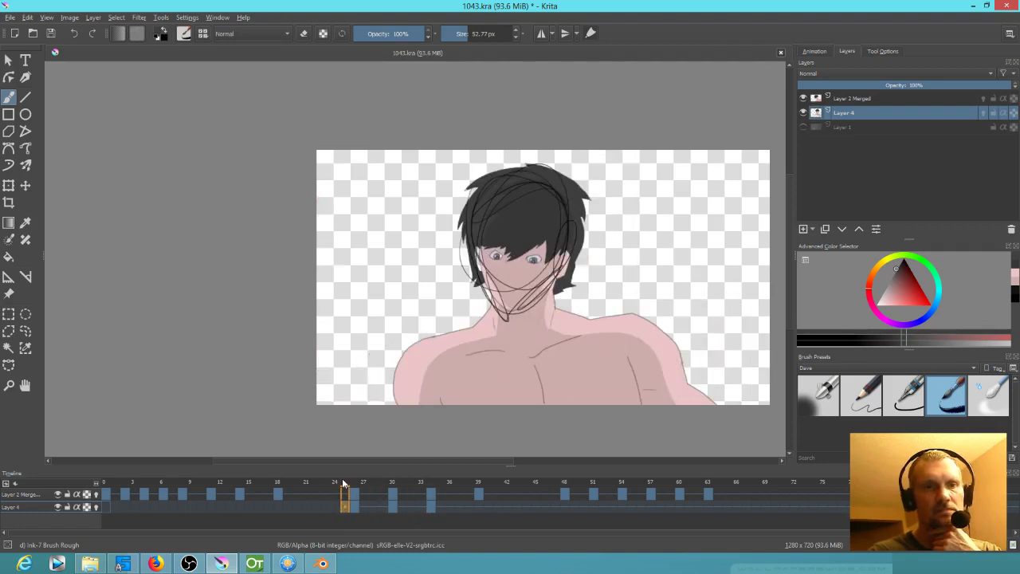
click(805, 99)
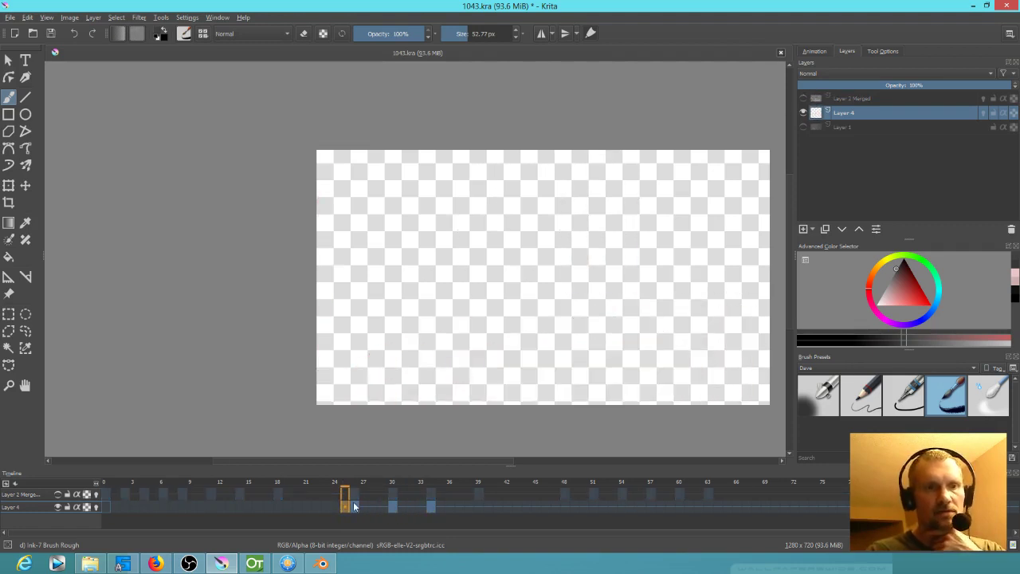
click(805, 99)
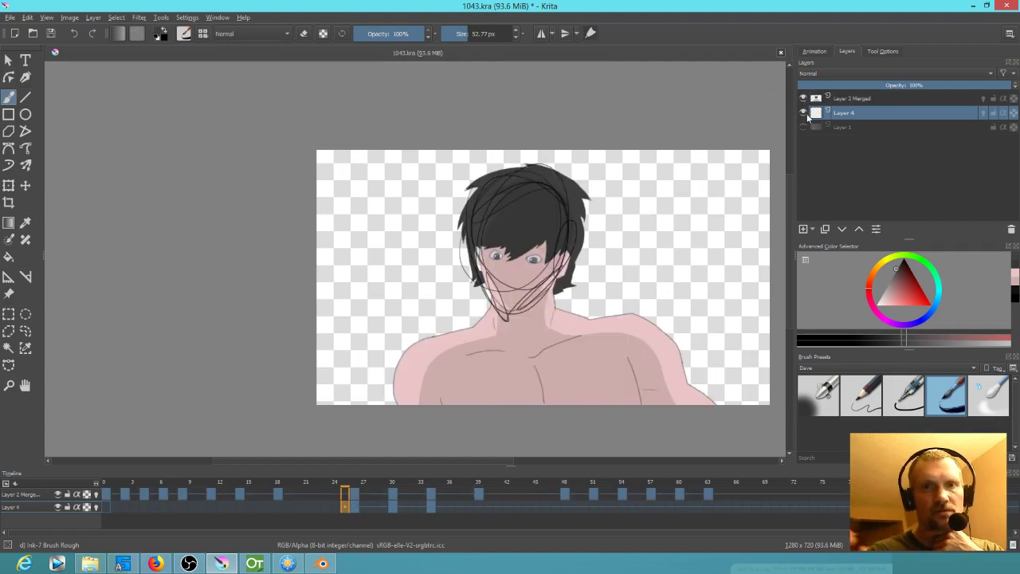
Hide Layer 4, go back to frame 0 and play the Layer 2 Merged animation by itself
click(803, 112)
drag(318, 484, 95, 486)
key(space)
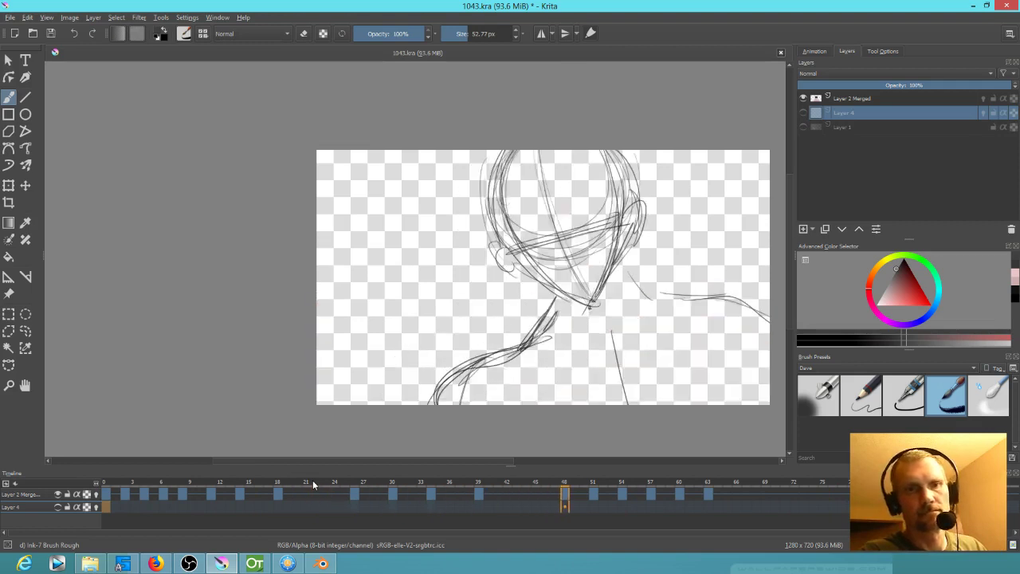
key(space)
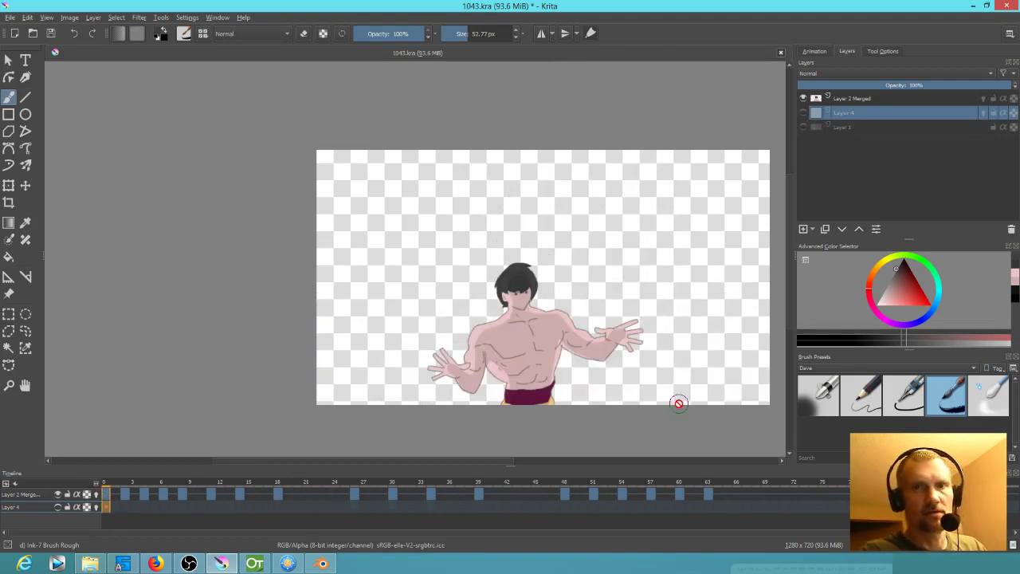
Delete Layer 4, check the Layer 1 background briefly and make Layer 2 Merged the active layer
click(804, 113)
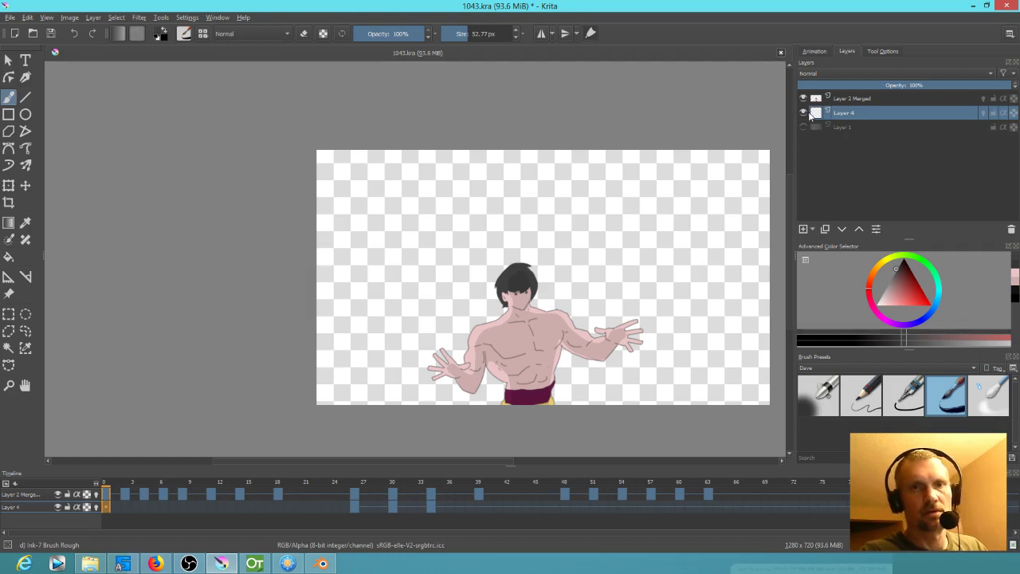
click(1012, 230)
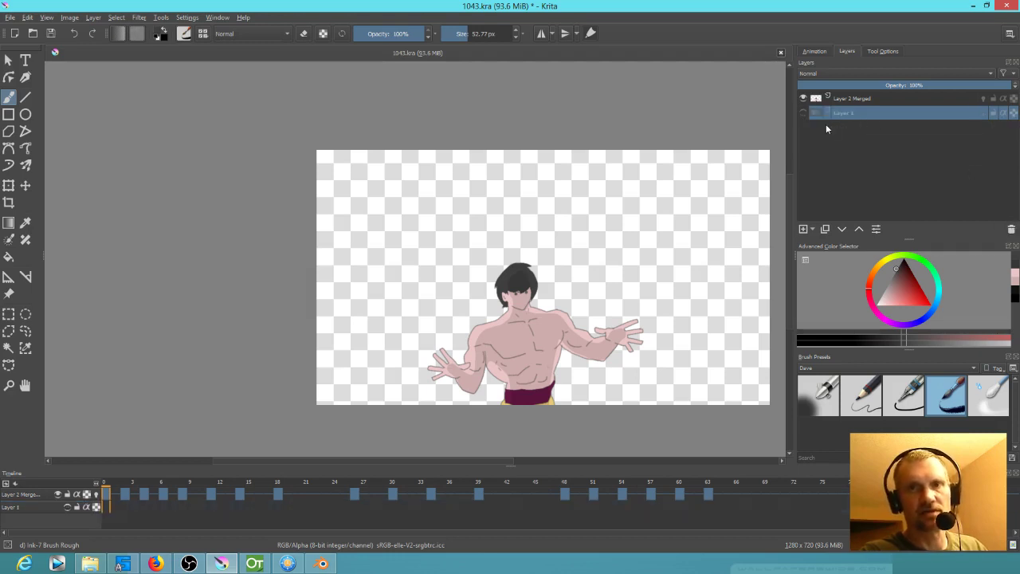
click(802, 114)
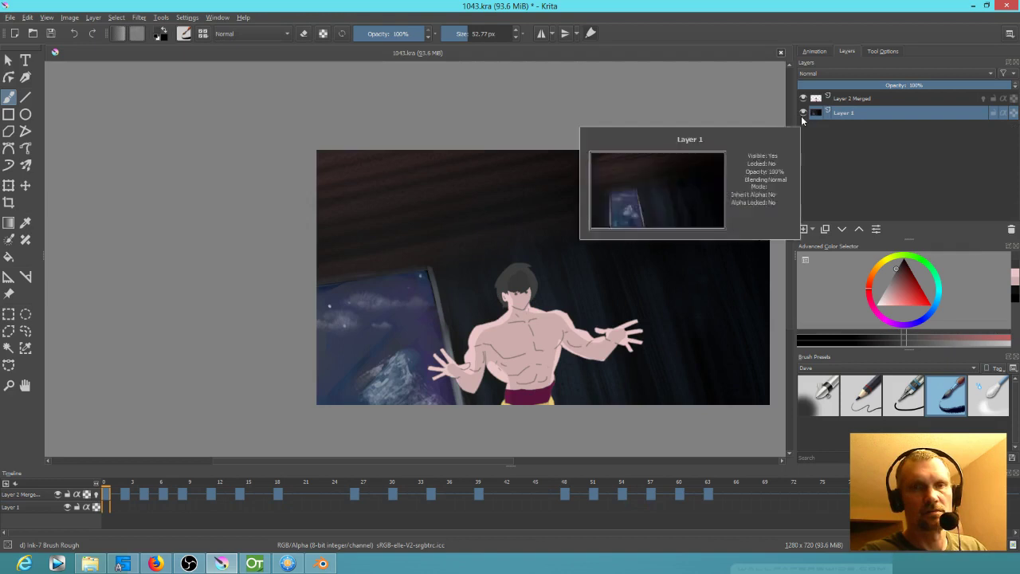
click(803, 114)
click(845, 99)
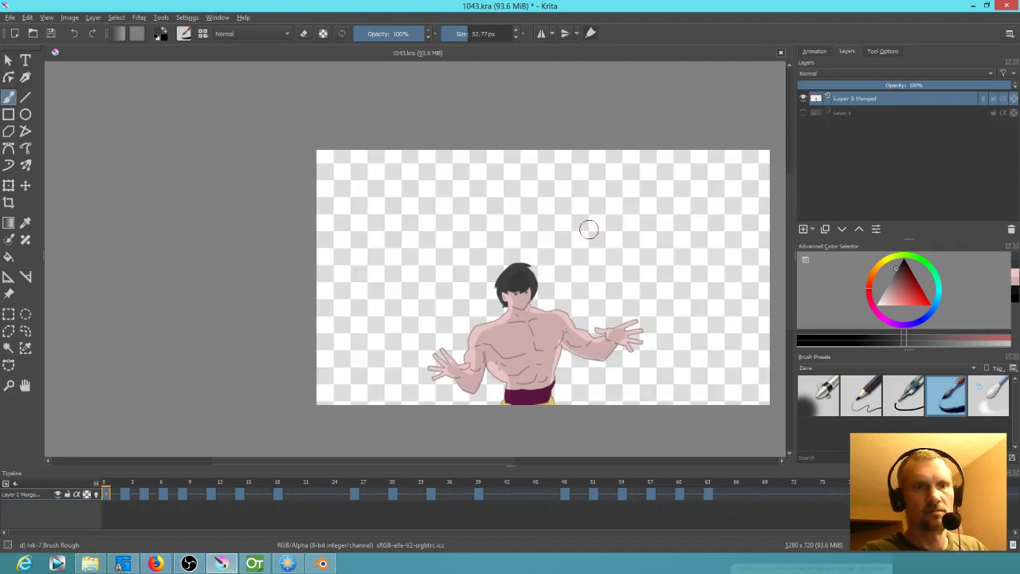
click(125, 495)
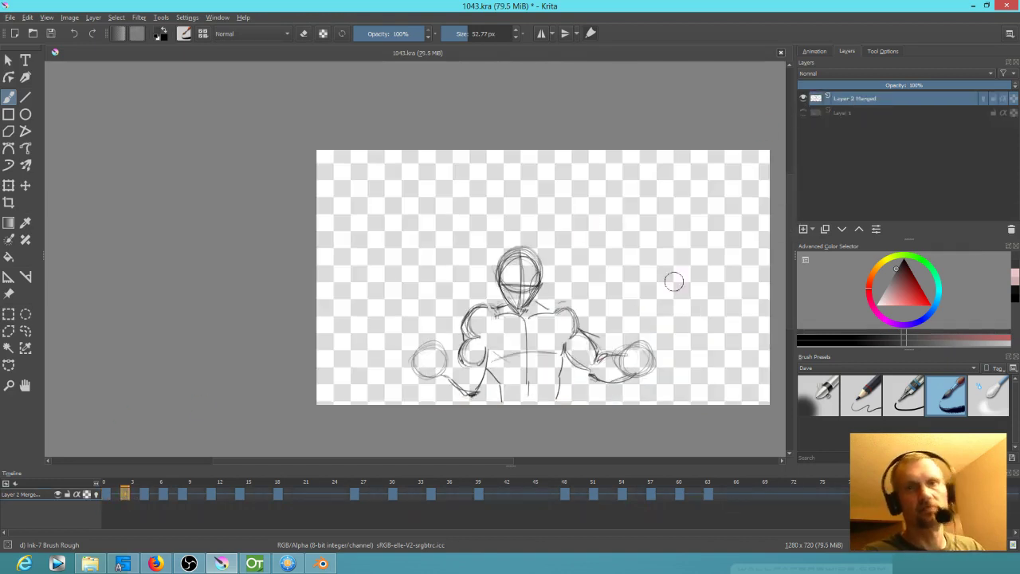
click(804, 229)
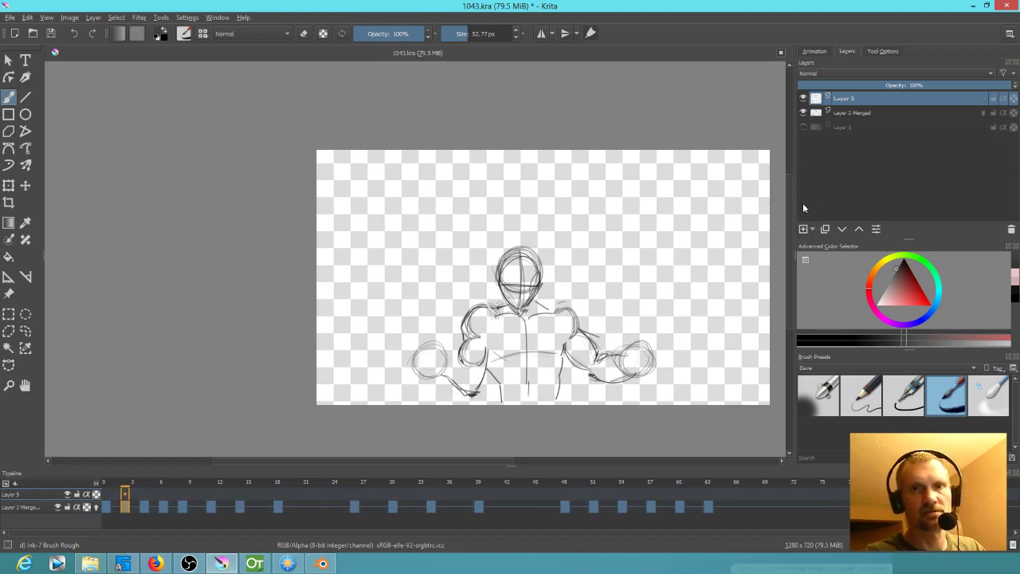
click(1011, 229)
Add a new layer above Layer 2 Merged in the timeline and transfer the coloured keyframes at frames 0, 18, 39 and 63 onto it
right_click(34, 500)
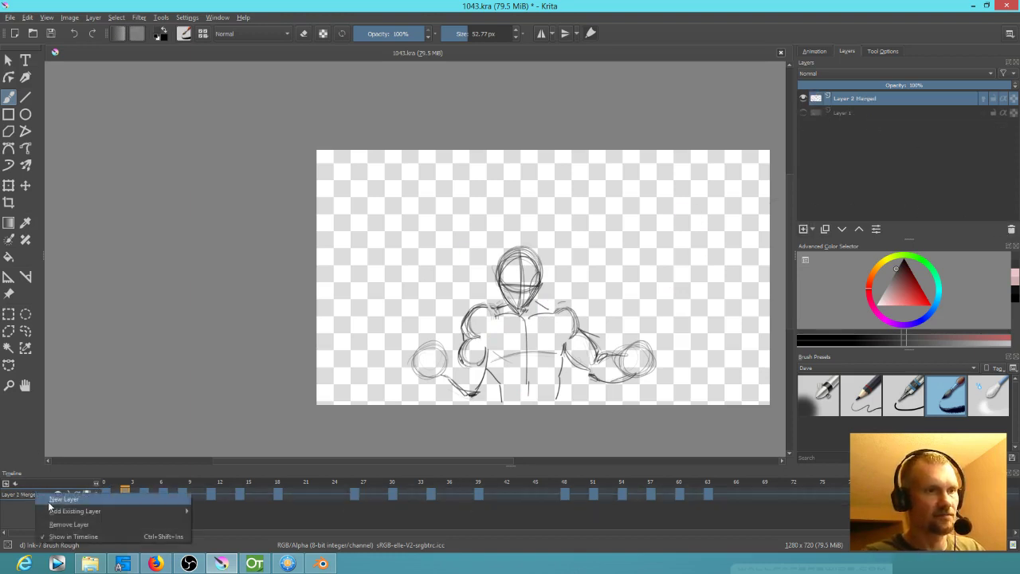
click(63, 504)
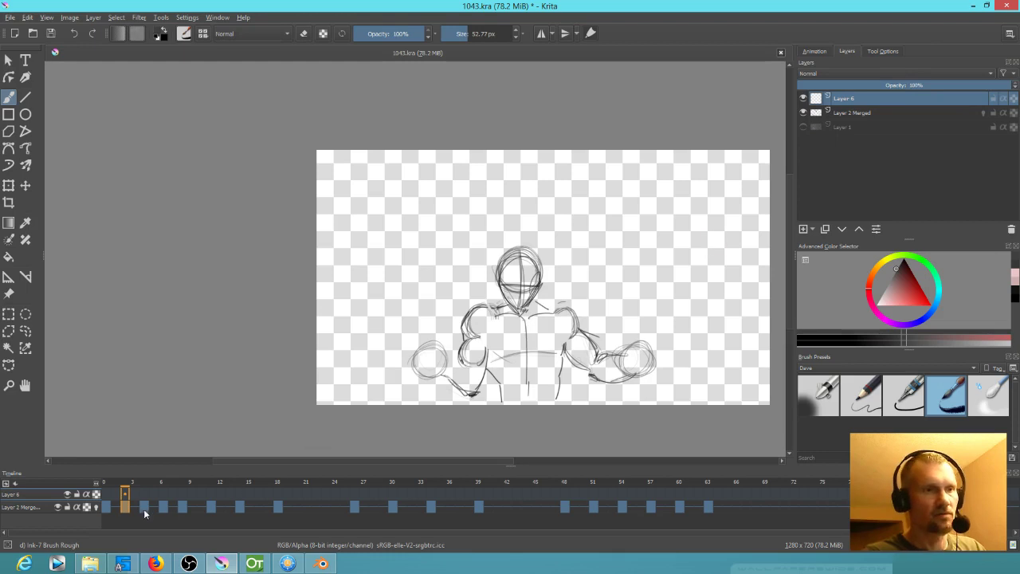
click(108, 509)
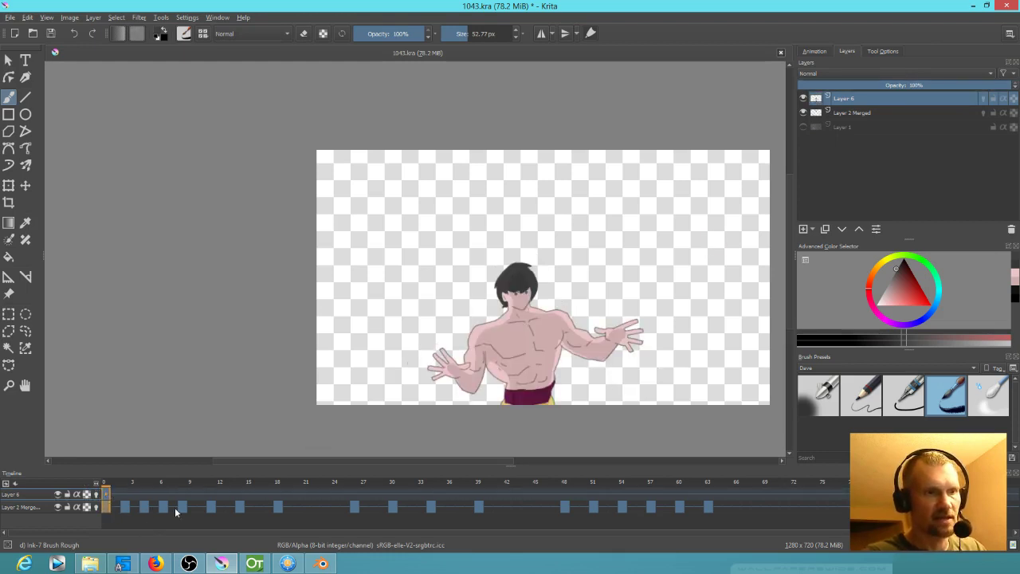
click(279, 507)
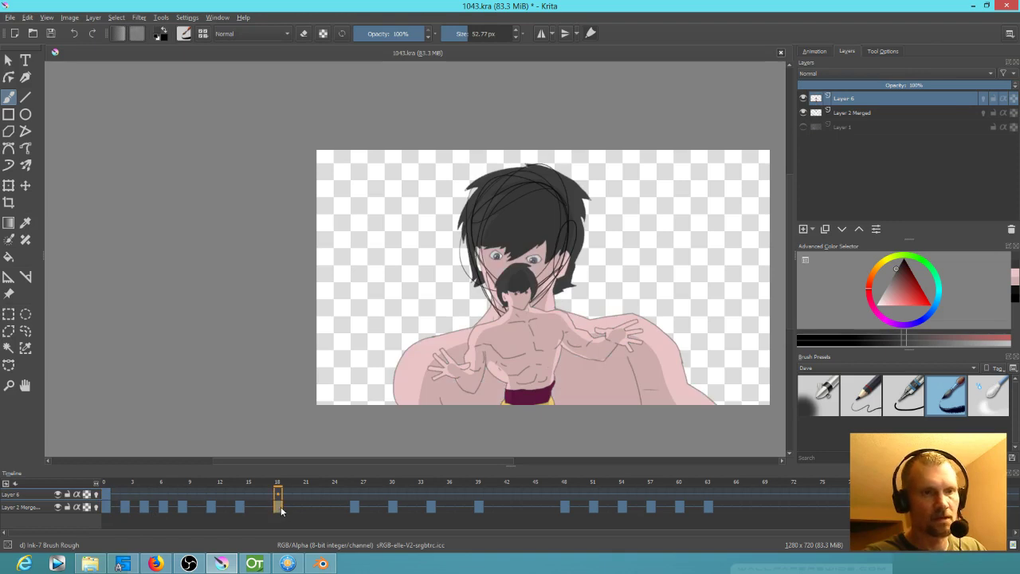
click(280, 497)
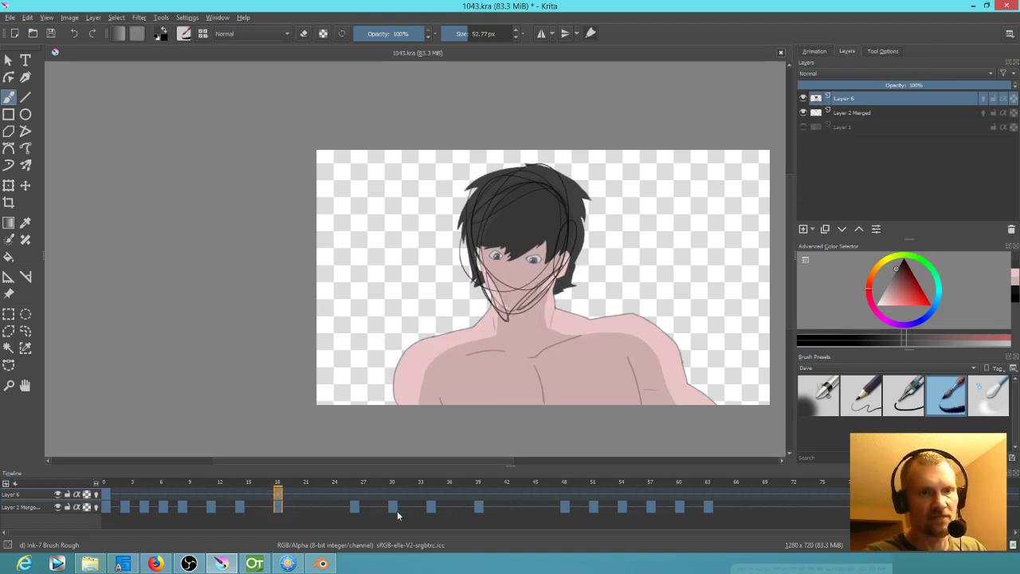
click(480, 507)
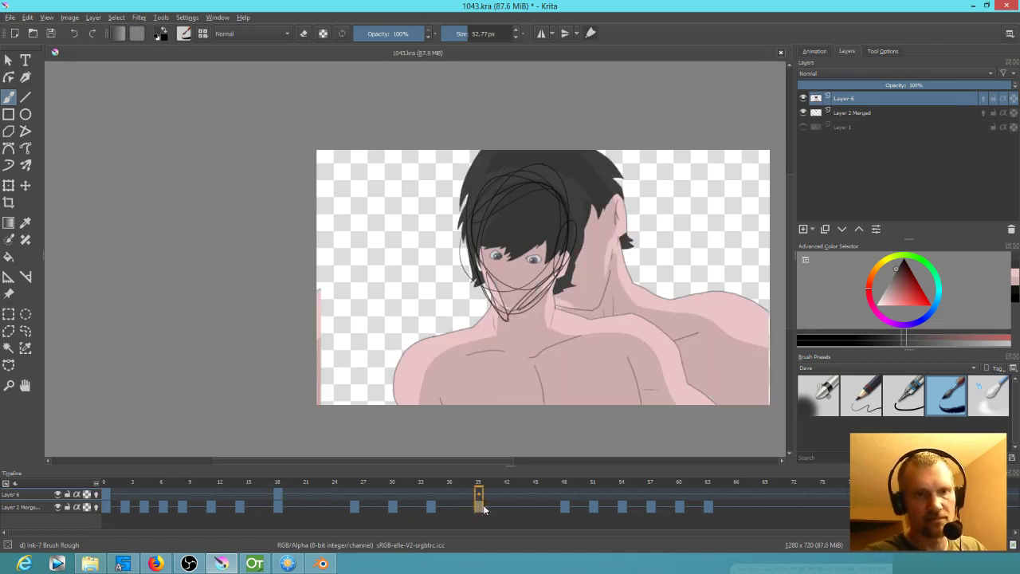
click(481, 495)
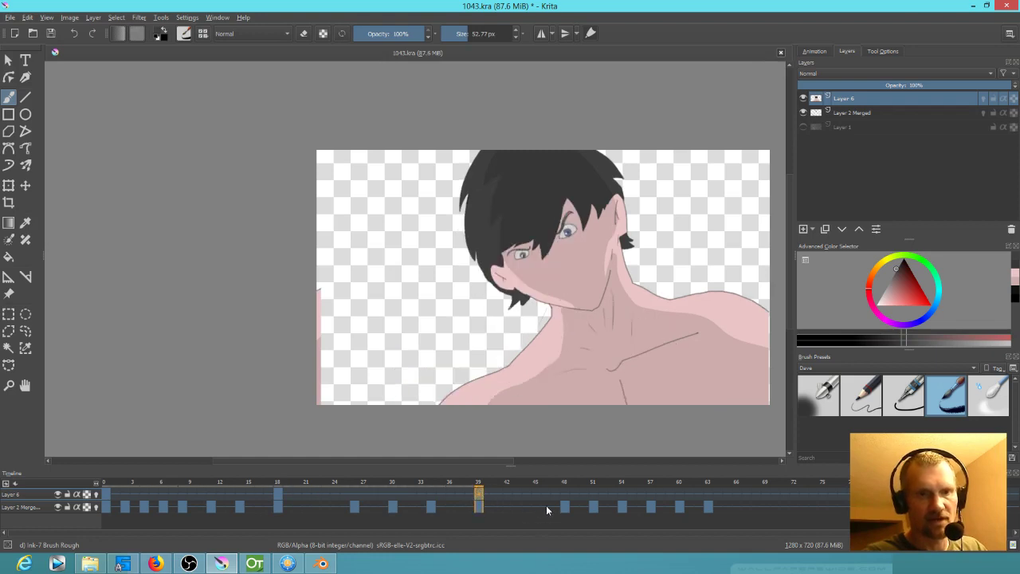
click(709, 507)
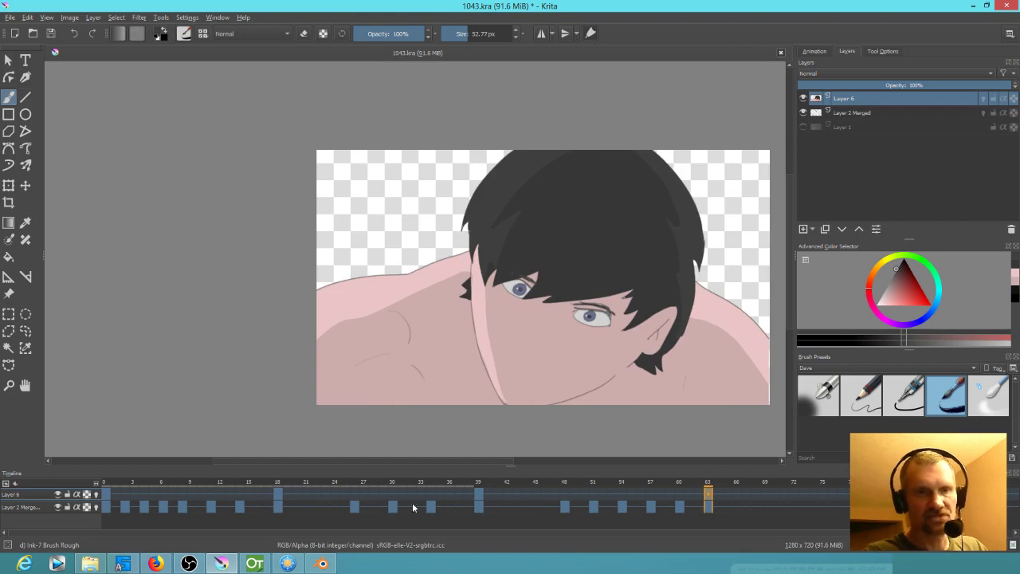
Add blank keyframes on Layer 6 at frames 2, 4, 6, 8, 11 and 14, matching the sketch keyframes
click(125, 495)
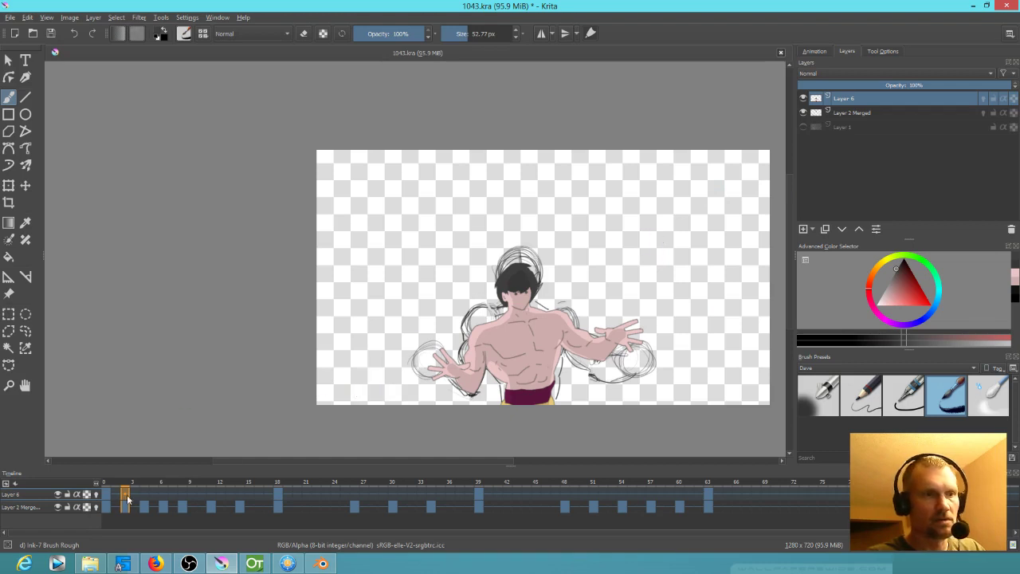
click(144, 497)
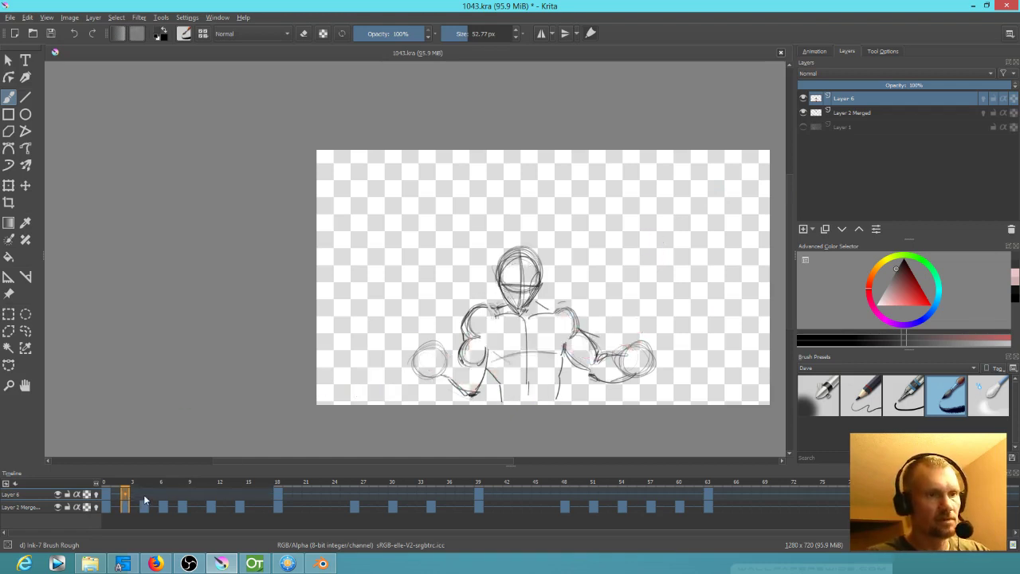
click(163, 498)
click(184, 498)
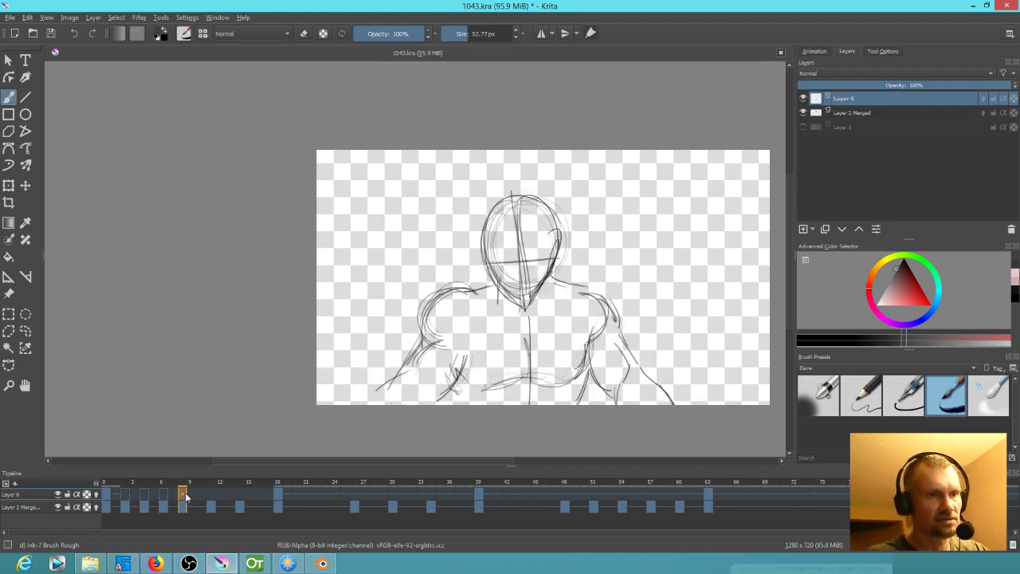
click(212, 497)
click(239, 496)
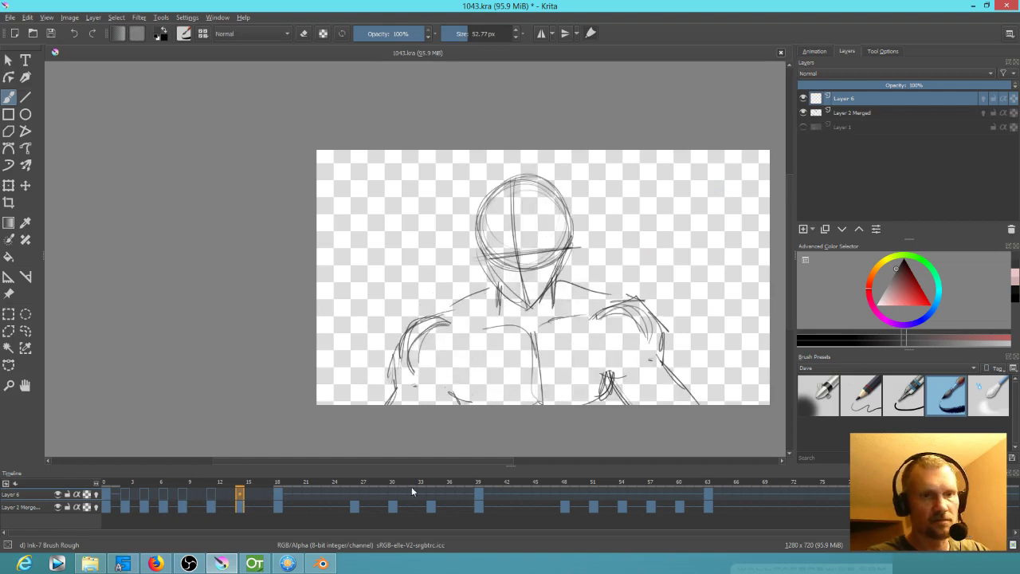
Add blank keyframes on Layer 6 at frames 26, 30, 34, 48, 51, 54, 57 and 60, and save the document
click(354, 498)
click(392, 497)
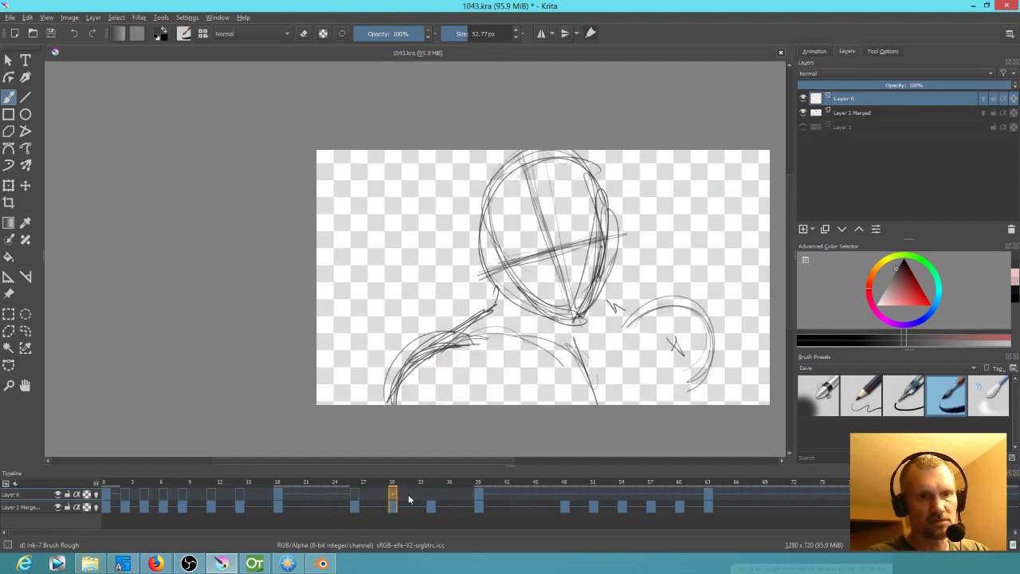
click(431, 498)
click(566, 497)
click(594, 498)
click(623, 498)
click(651, 497)
click(679, 498)
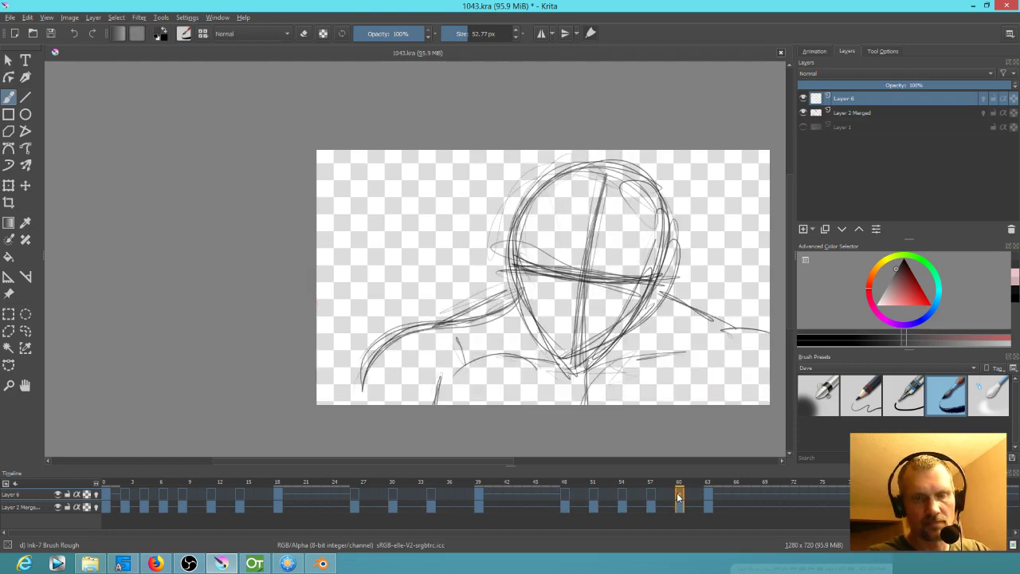
click(52, 33)
Compare frame 0 with the sketch at frame 2 and select the Pencil-2 brush for drawing
click(106, 498)
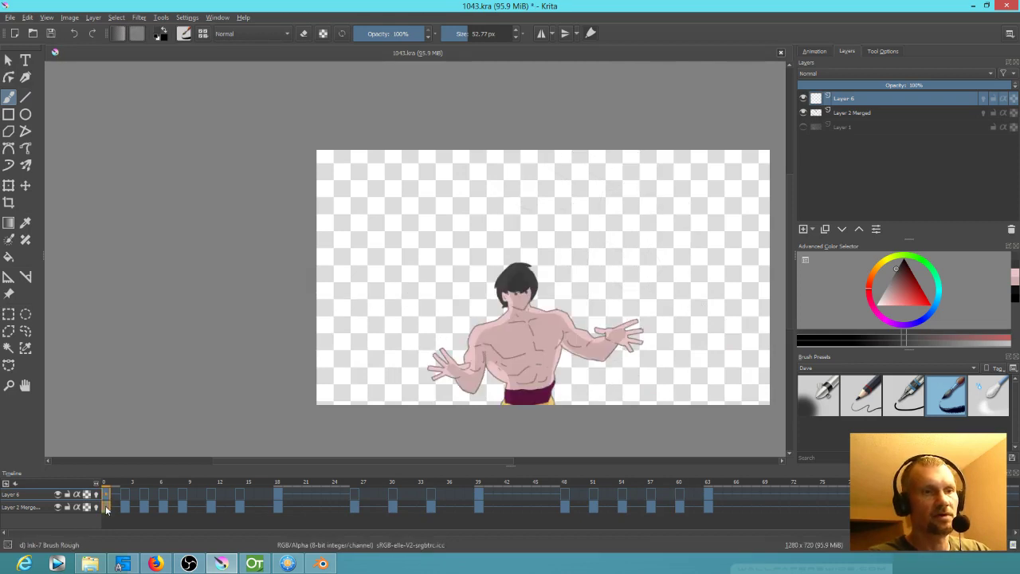
click(123, 507)
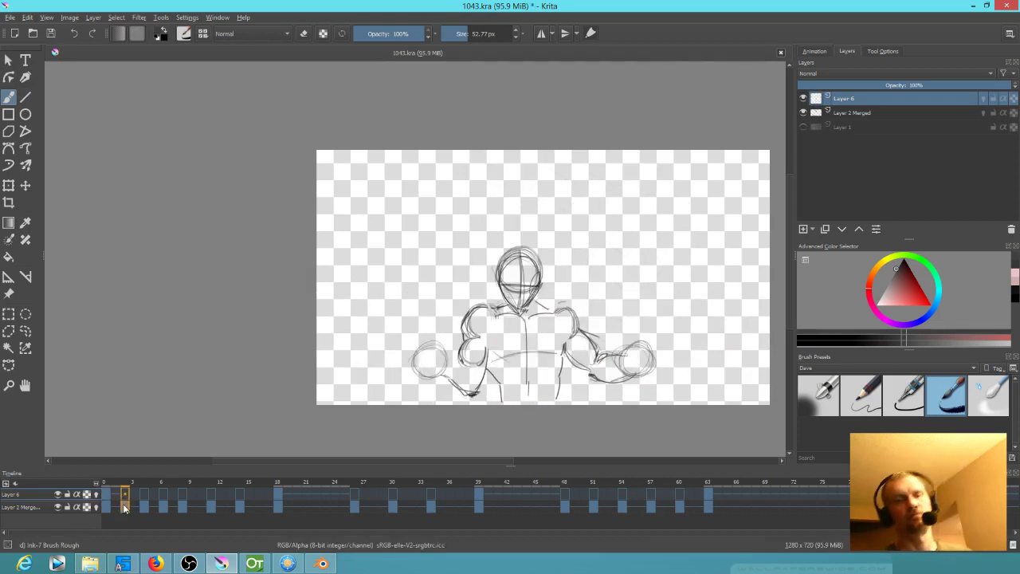
click(865, 399)
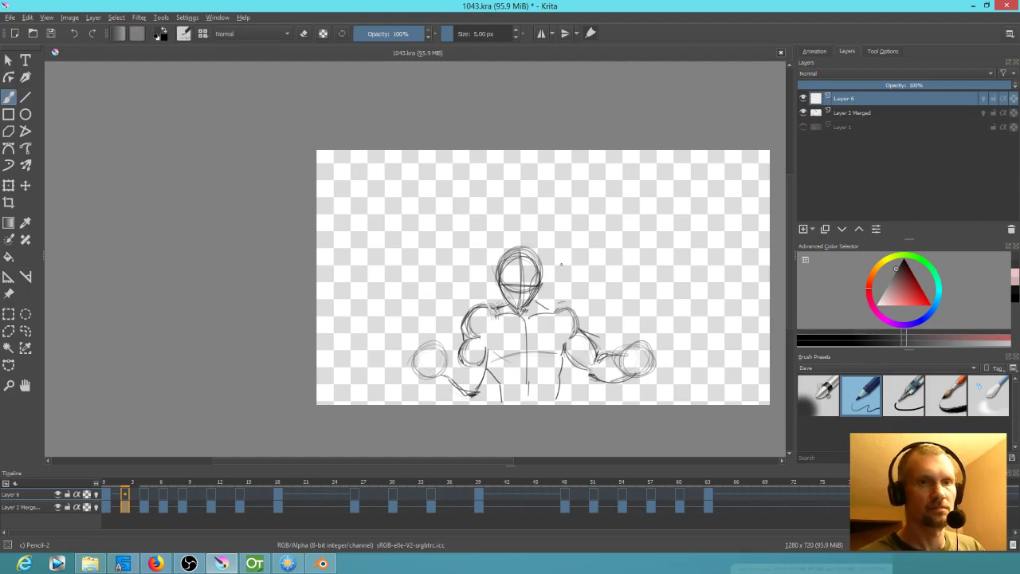
Flip back and forth through the first frames to compare the coloured pose with the frame 2 sketch
key(Left)
key(Right)
key(Right)
key(Right)
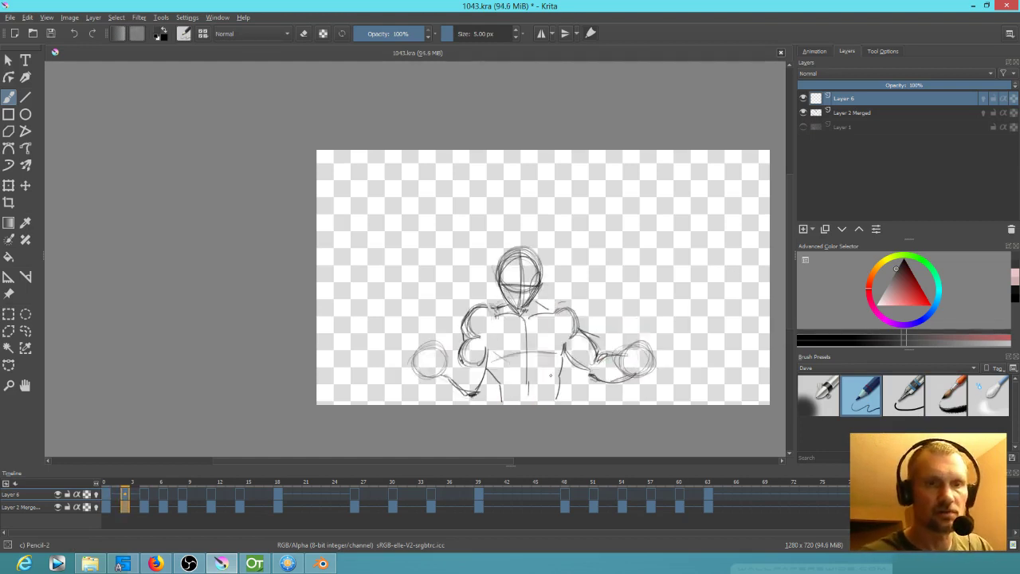
key(Left)
key(Left)
key(Left)
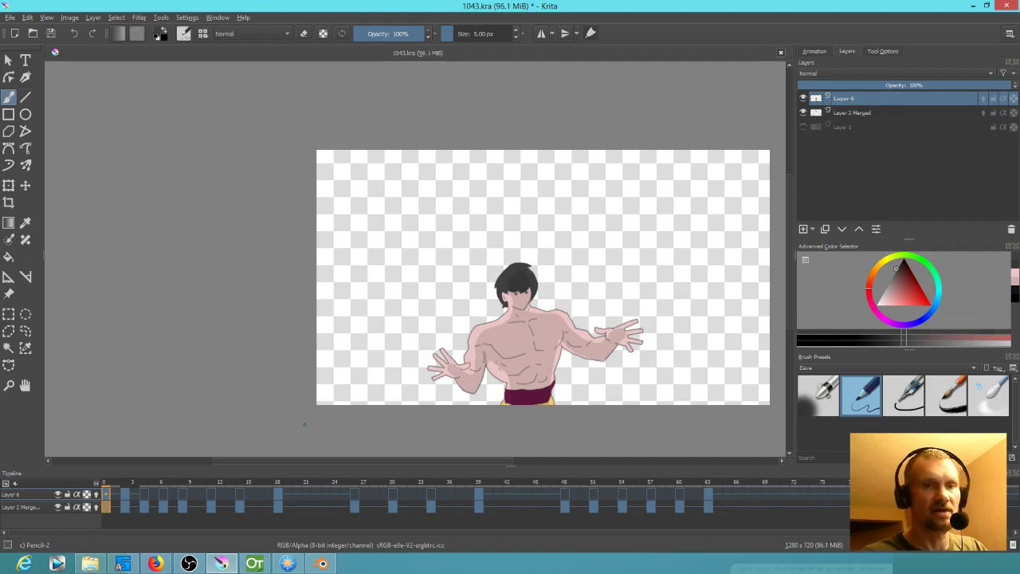
Sample the yellow of the trousers and recolour the purple sash with it at frame 0 of Layer 6
ctrl+click(549, 400)
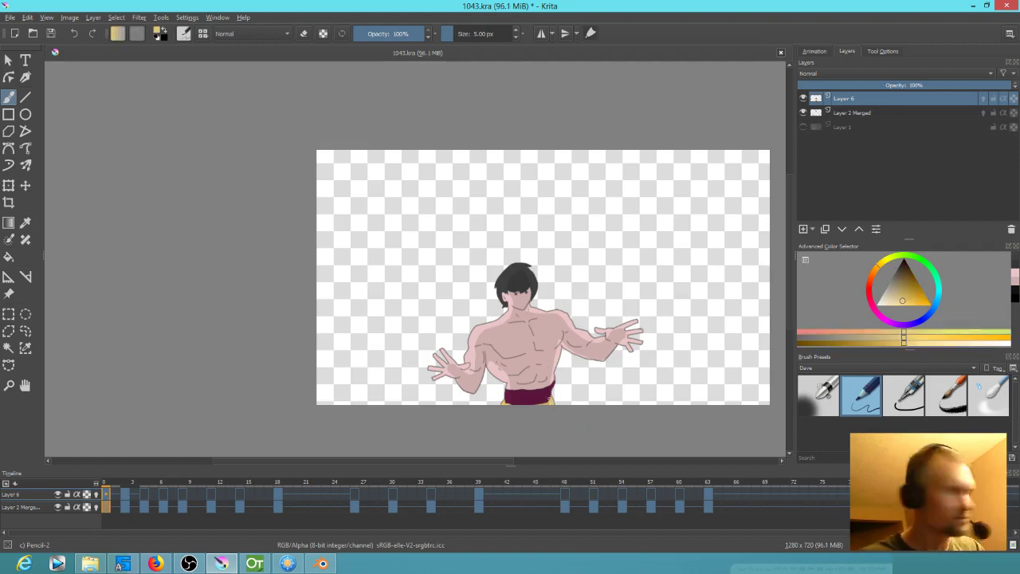
key(f)
click(548, 397)
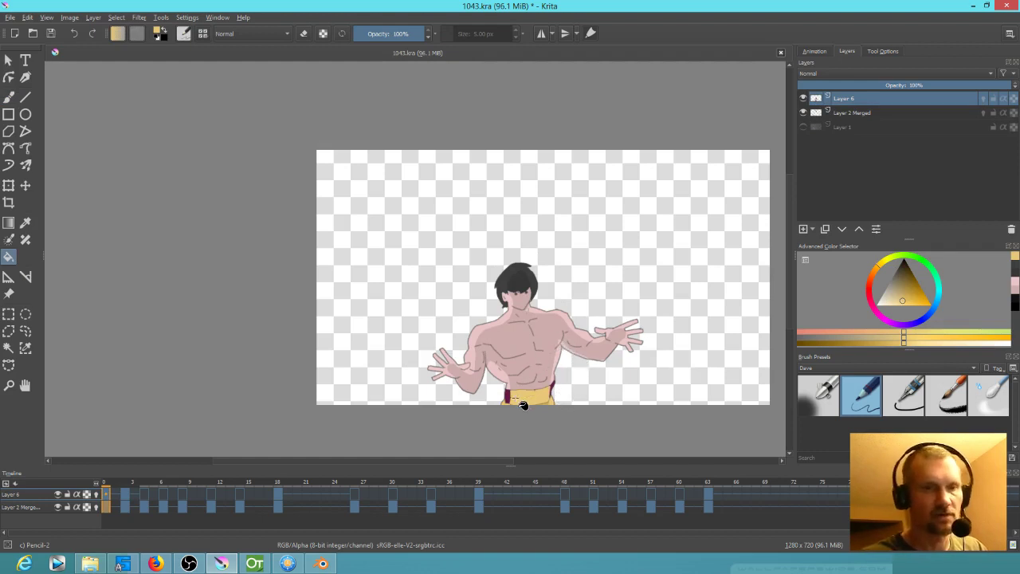
key(b)
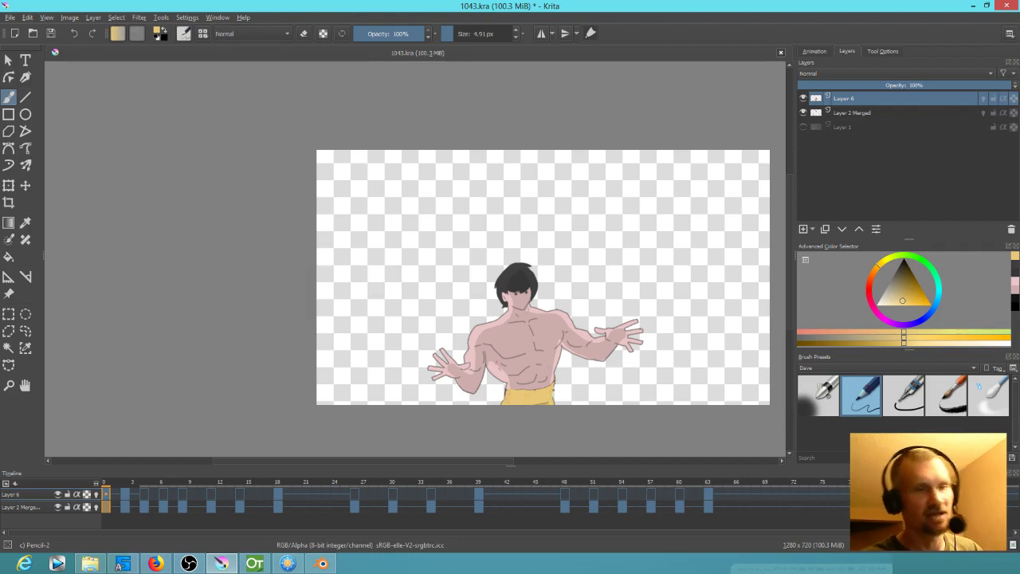
Set the brush colour to black and draw the left elbow, forearm and torso edge lines at frame 2 of Layer 6, checking against frame 0
click(126, 495)
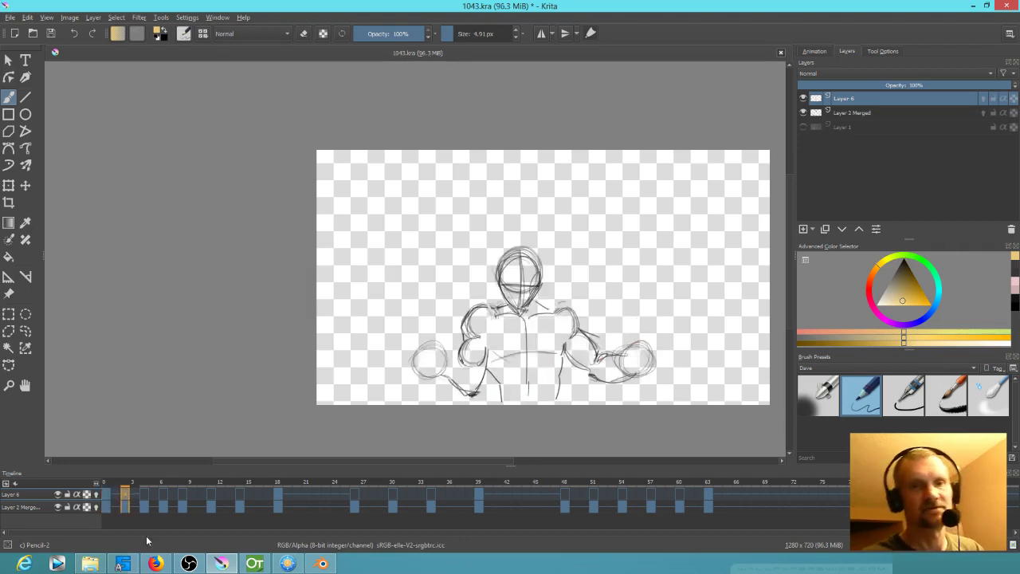
drag(904, 290, 900, 241)
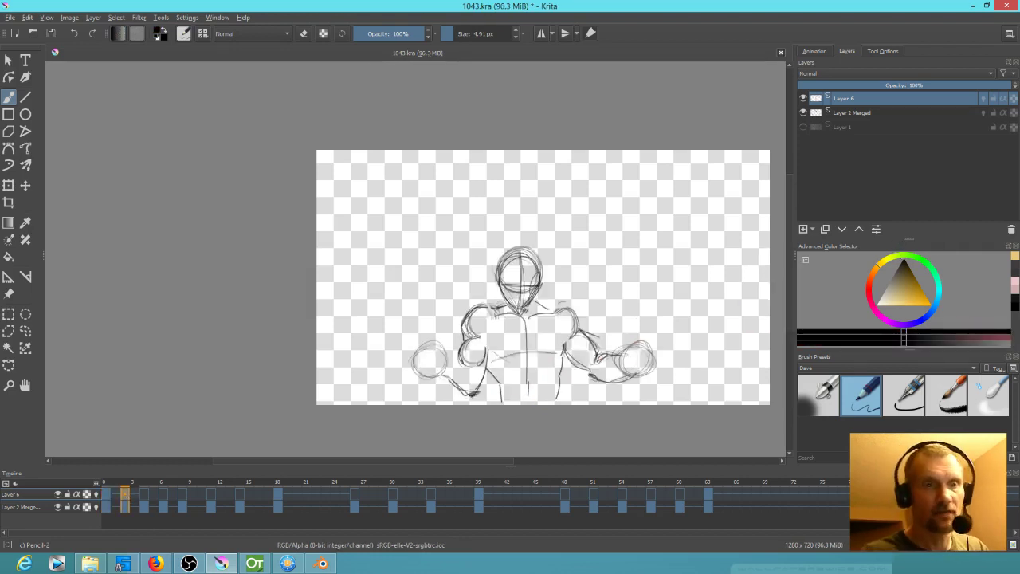
mouse_move(443, 357)
mouse_down()
mouse_move(459, 363)
mouse_move(460, 388)
mouse_move(477, 392)
mouse_up()
drag(488, 339, 478, 389)
key(Left)
key(Left)
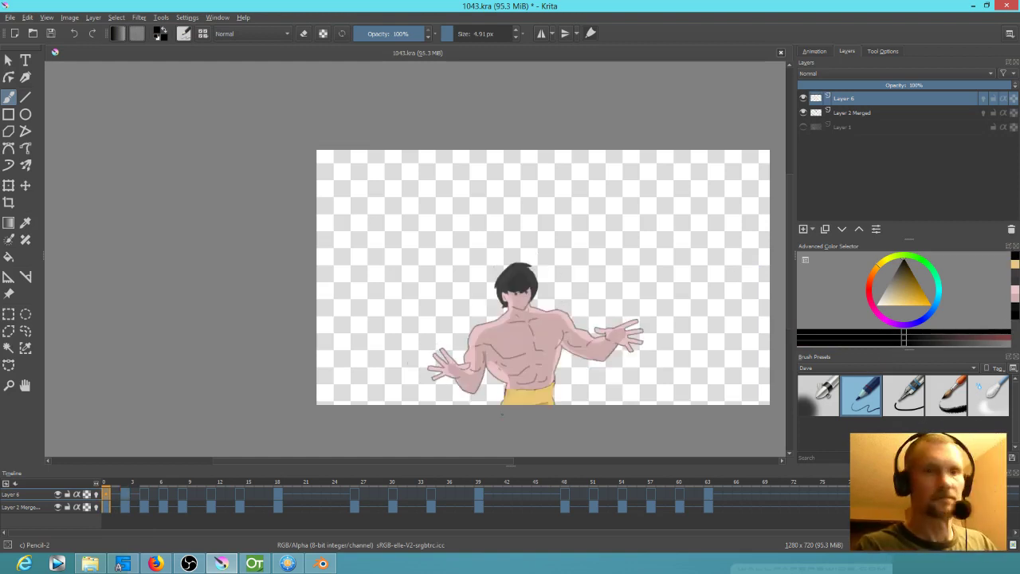
key(Right)
key(Right)
mouse_move(488, 339)
mouse_down()
mouse_move(483, 352)
mouse_move(497, 357)
mouse_up()
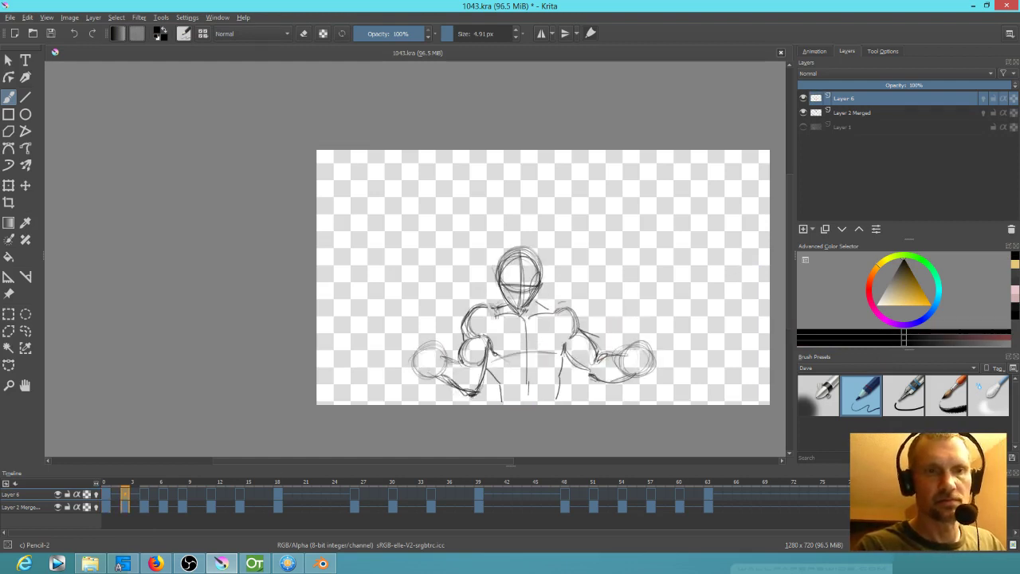
Compare with frame 0 and draw a short chest centre line over the sketch at frame 2 of Layer 6
key(Left)
key(Left)
key(Right)
key(Right)
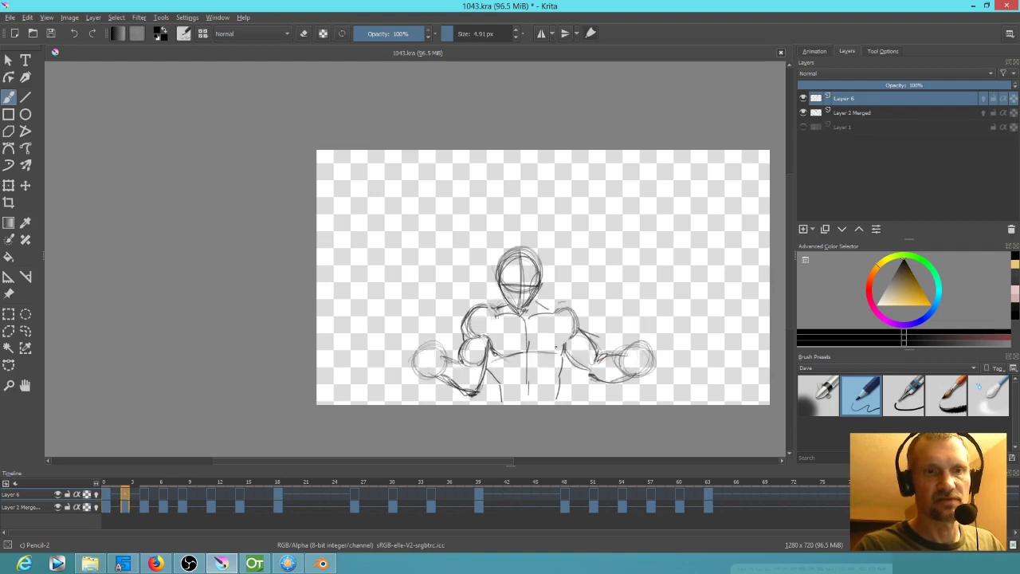
drag(530, 334, 531, 351)
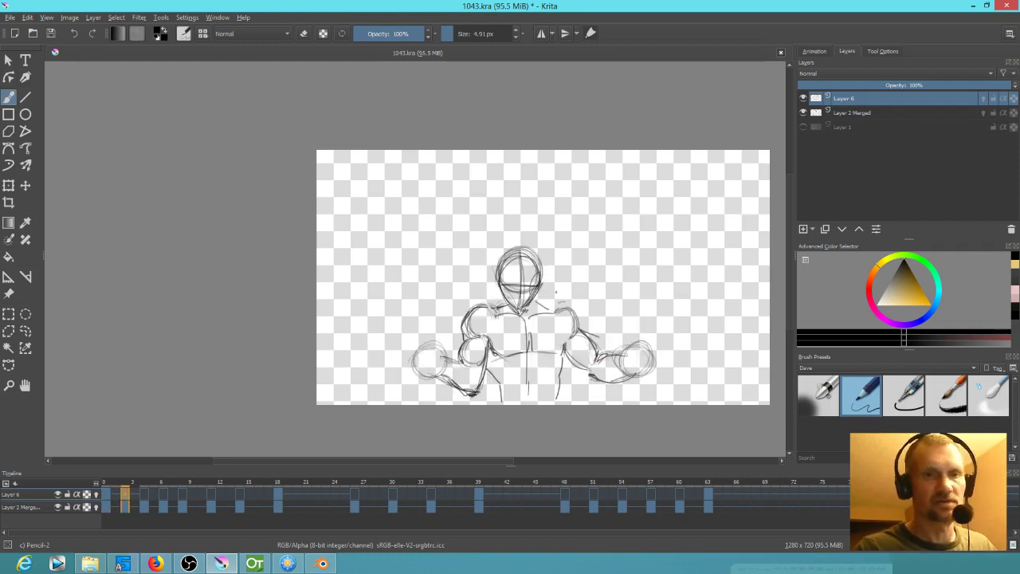
Use the Ink-2 Fineliner as an eraser and try to erase the chest centre line at frame 2 on Layer 6
click(901, 398)
key(e)
mouse_move(530, 330)
mouse_down()
mouse_move(531, 363)
mouse_move(530, 347)
mouse_move(559, 362)
mouse_move(534, 366)
mouse_up()
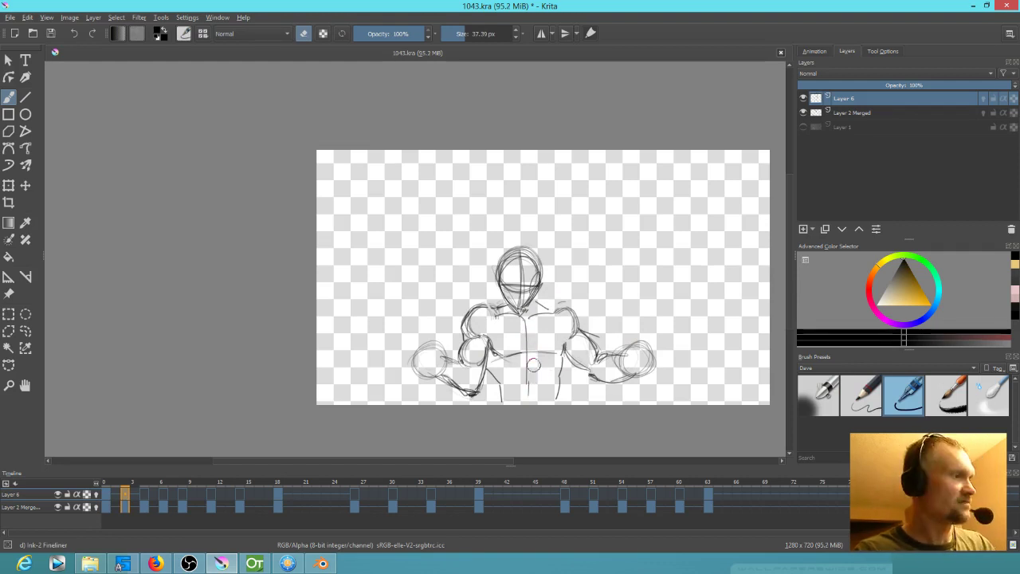
key(Right)
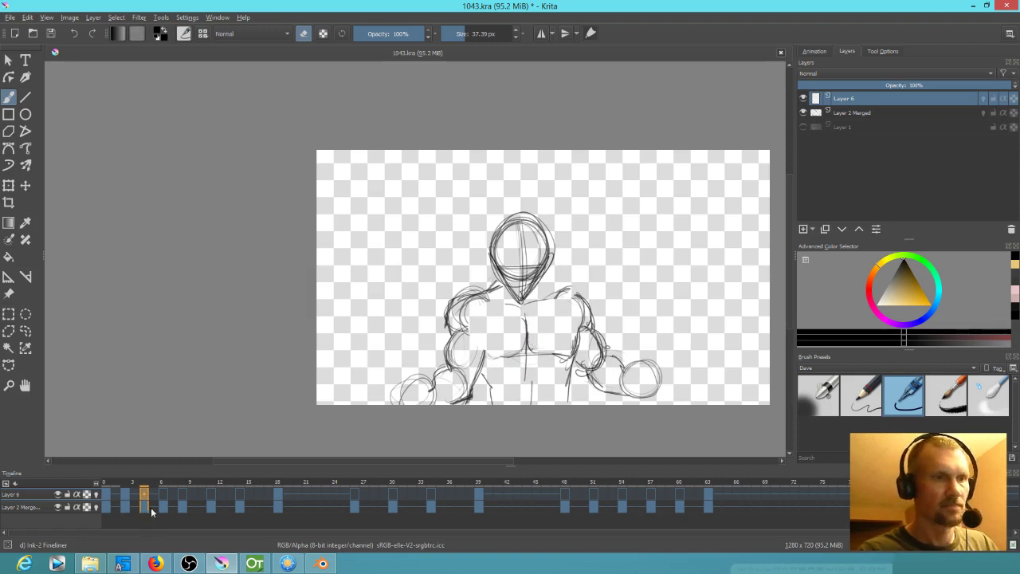
click(125, 505)
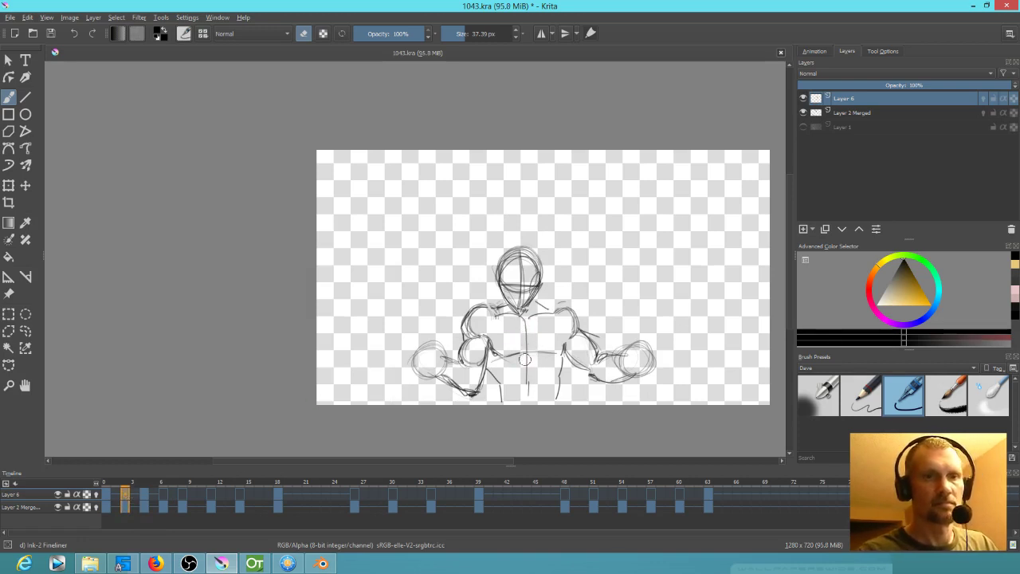
Hide Layer 6, show and activate Layer 2 Merged, and erase the chest centre line of its frame 2 sketch
click(803, 98)
click(804, 106)
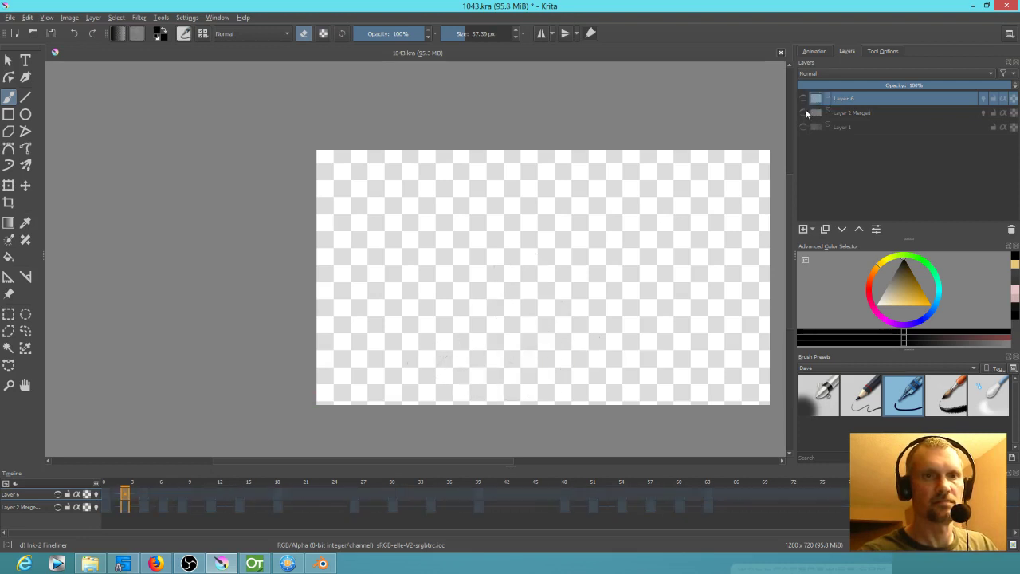
click(804, 100)
click(804, 100)
click(802, 114)
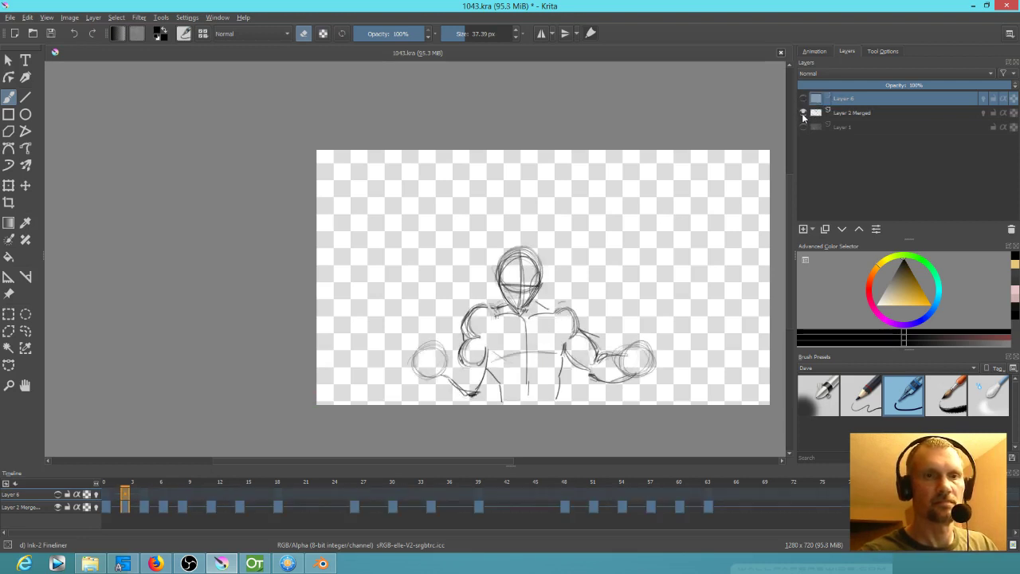
click(872, 115)
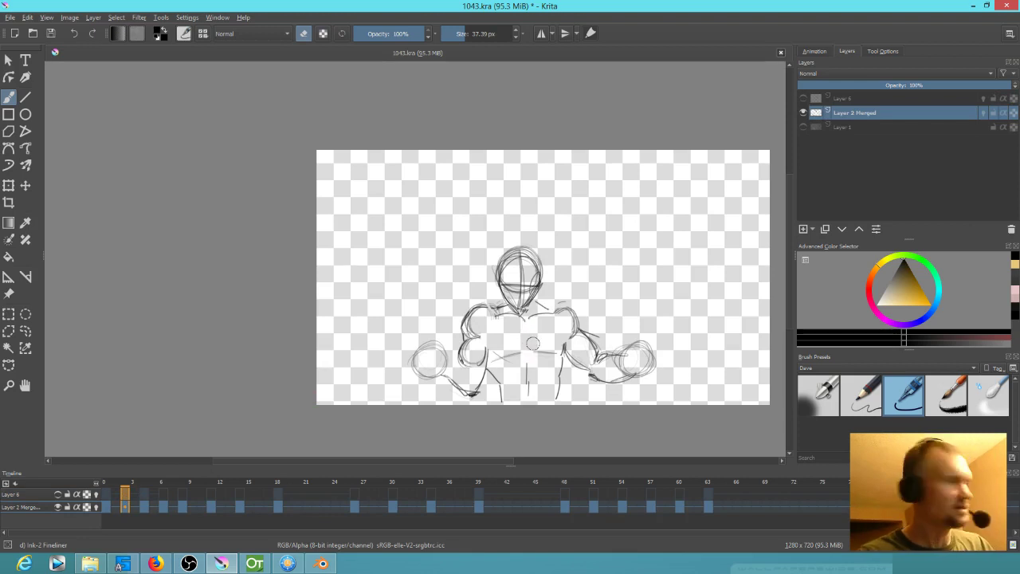
Erase the chest centre line from the rough sketch at frames 4 and 6 of Layer 2 Merged
key(Right)
key(Right)
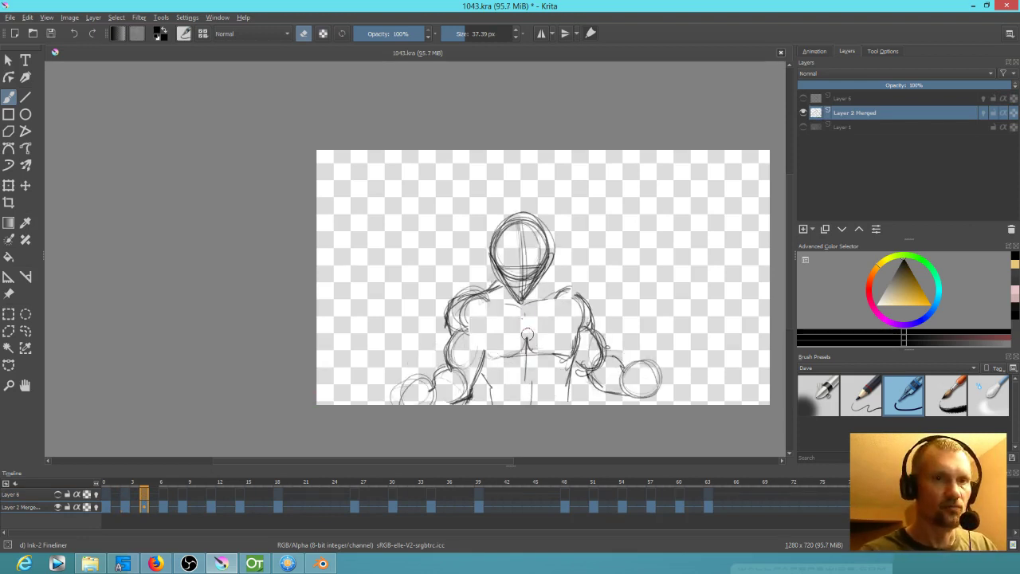
key(period)
key(period)
mouse_move(527, 333)
mouse_down()
mouse_move(531, 374)
mouse_move(556, 333)
mouse_move(537, 353)
mouse_move(532, 335)
mouse_move(516, 373)
mouse_up()
key(period)
key(comma)
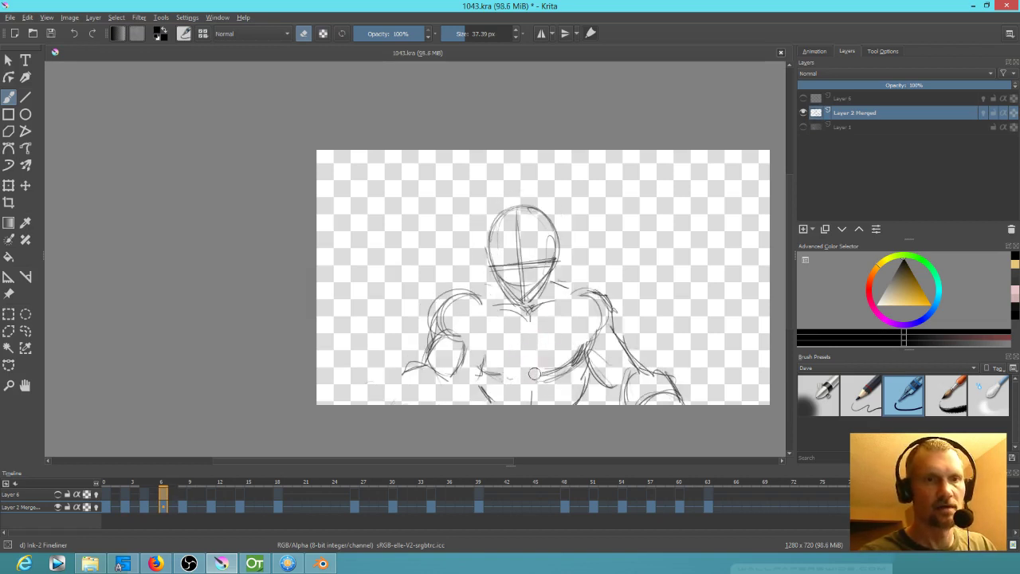
Erase along the chest centre line of the rough sketch at frames 11 and 14 of Layer 2 Merged
key(period)
key(period)
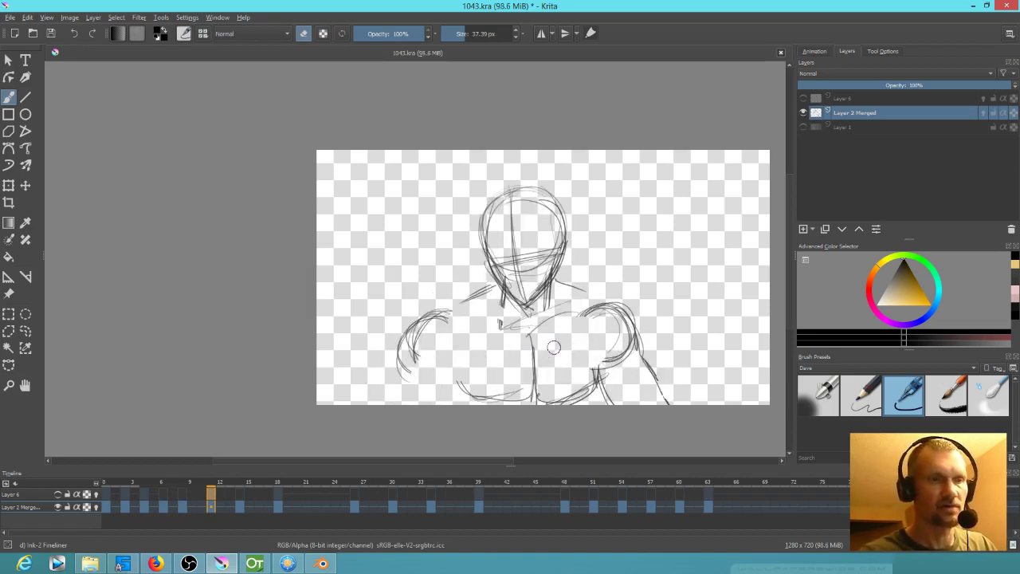
key(period)
key(comma)
drag(535, 353, 536, 387)
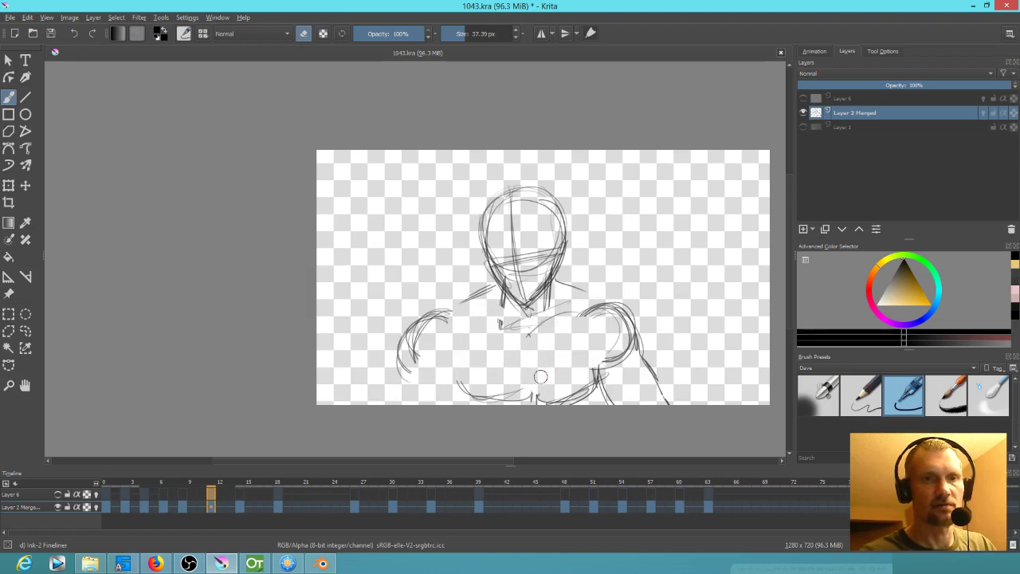
key(period)
drag(541, 341, 539, 375)
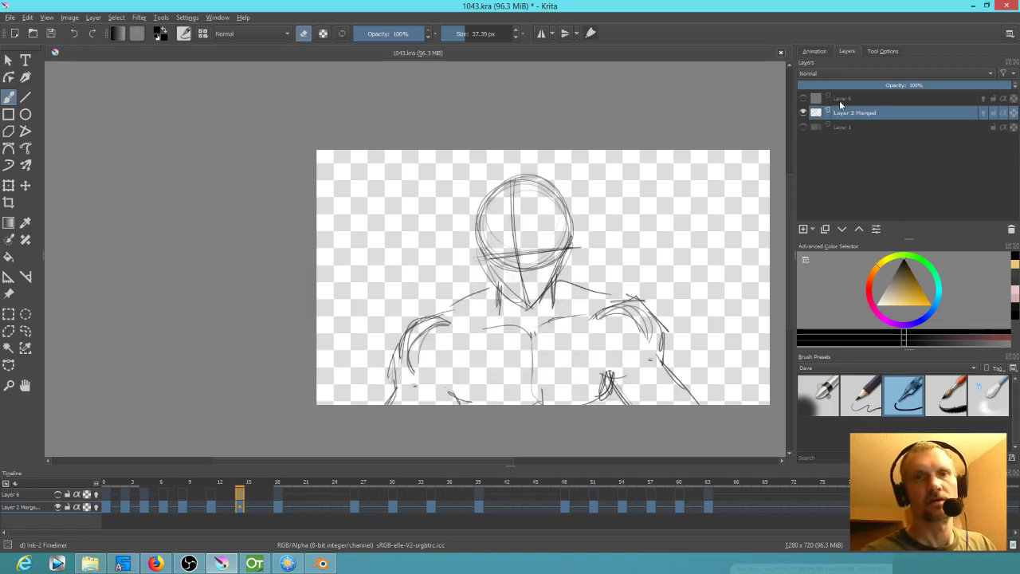
Return to frame 2 and redraw the chest centre line with the Pencil-2 brush, matching the slant seen in frame 0
click(125, 507)
click(860, 396)
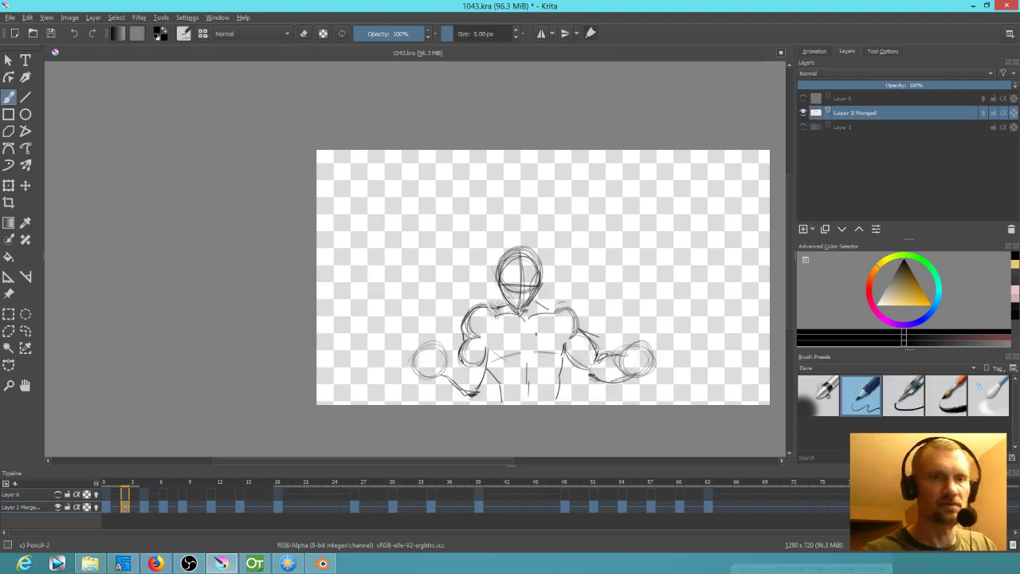
key(Left)
key(Right)
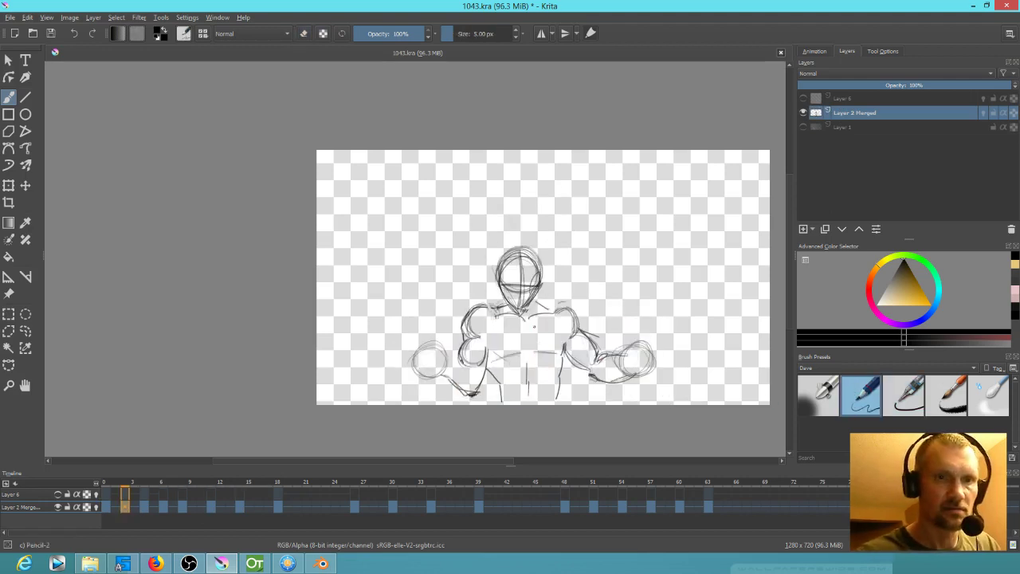
drag(530, 324, 532, 341)
key(Left)
key(Left)
key(Right)
key(Right)
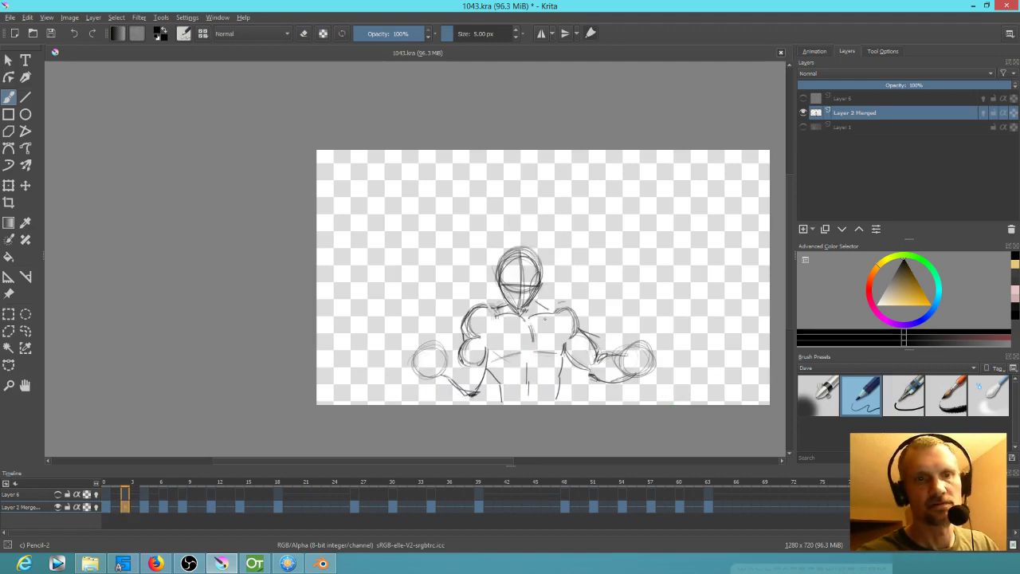
Flip between frames 0 and 2 and sketch the abdominal muscle lines on the frame 2 torso
key(Left)
key(Left)
key(Right)
key(Right)
key(Left)
key(Left)
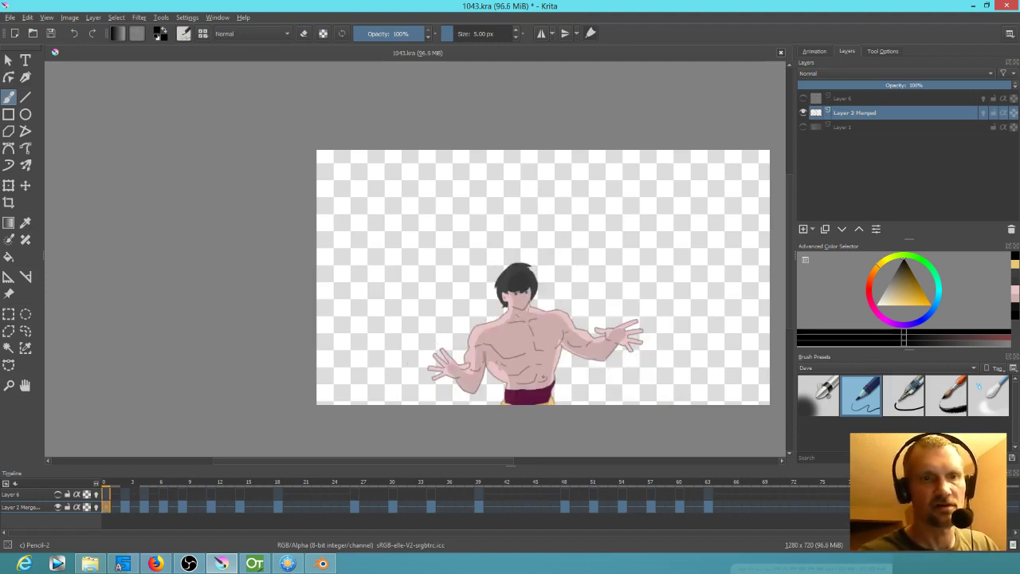
key(Right)
key(Right)
key(Left)
key(Left)
key(Right)
key(Right)
key(Left)
key(Left)
Darken the right side of the waist at frame 2 and compare the torso with frame 0
key(Right)
key(Right)
drag(566, 359, 561, 404)
key(Left)
key(Left)
key(Right)
key(Right)
key(Left)
key(Left)
key(Right)
key(Right)
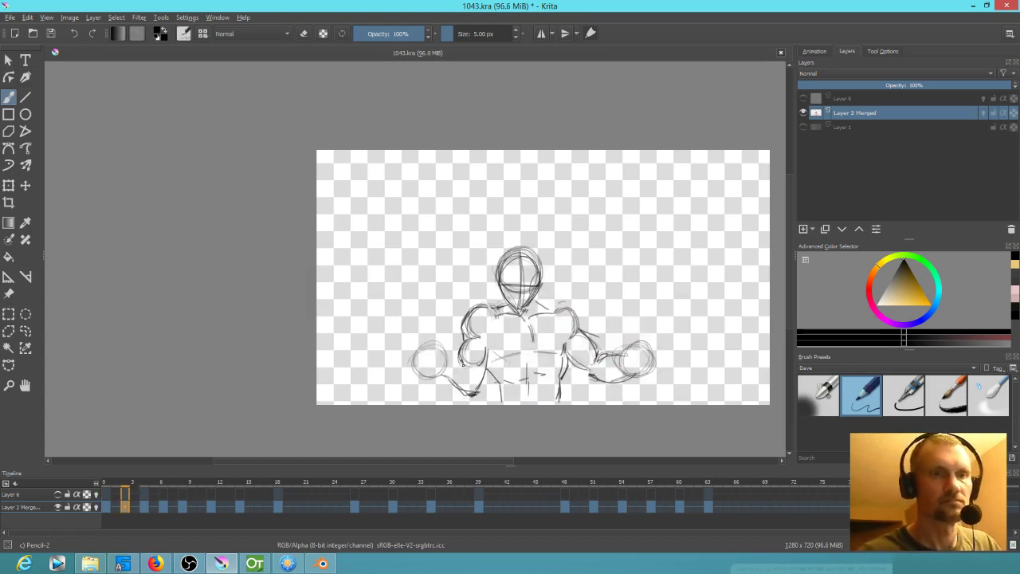
Sketch the thumb and pointed fingertips around the left hand circle at frame 2, using frame 0 as reference
key(Left)
key(Left)
key(Right)
key(Right)
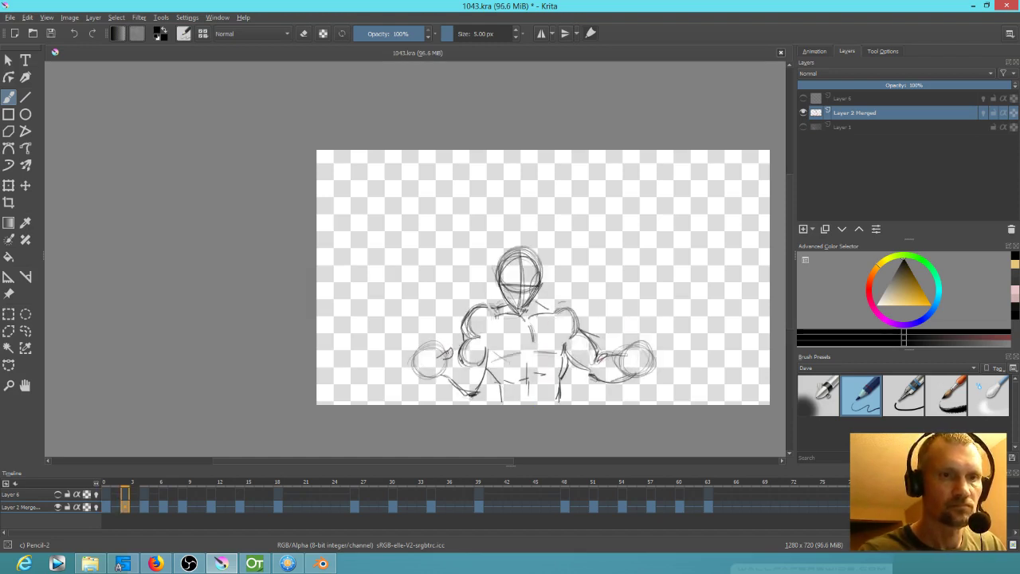
key(Left)
key(Left)
key(Right)
key(Right)
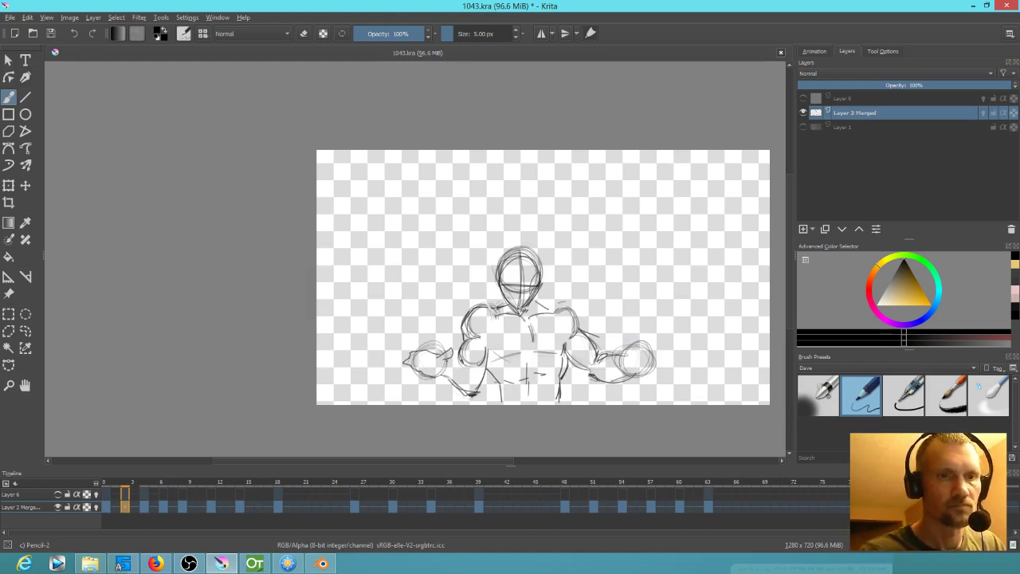
Add finger lines inside the left hand at frame 2 and check the pose against frame 0
drag(418, 357, 427, 359)
key(Left)
key(Left)
key(Right)
key(Right)
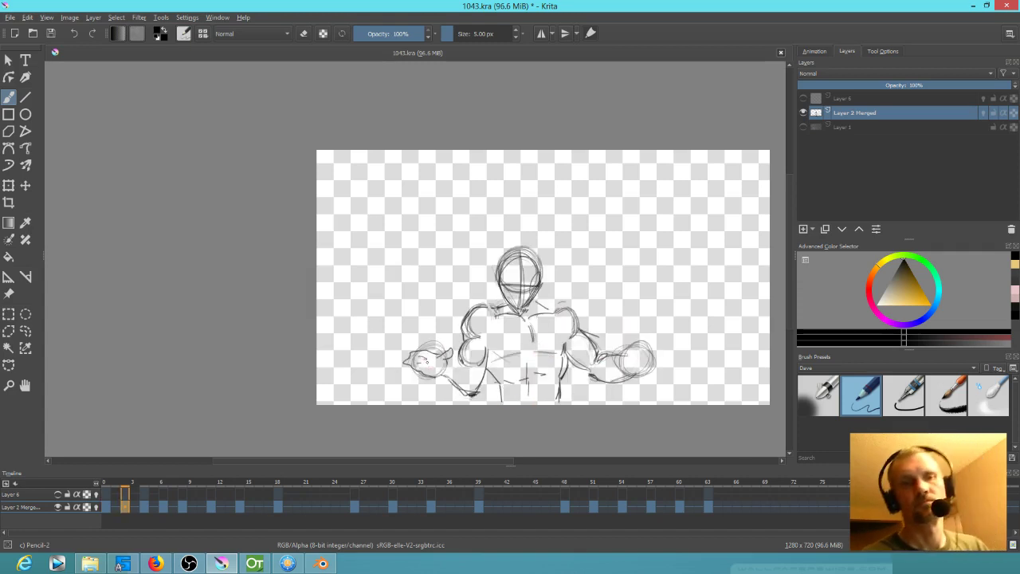
key(Left)
key(Left)
key(Right)
key(Right)
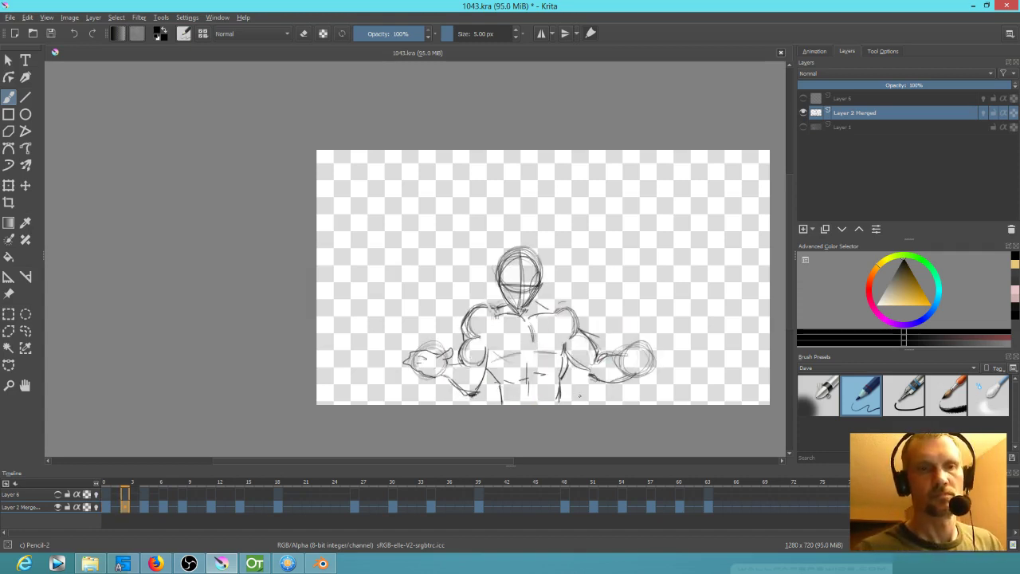
Sketch finger and thumb details inside the left hand circle at frame 4
key(Right)
key(Right)
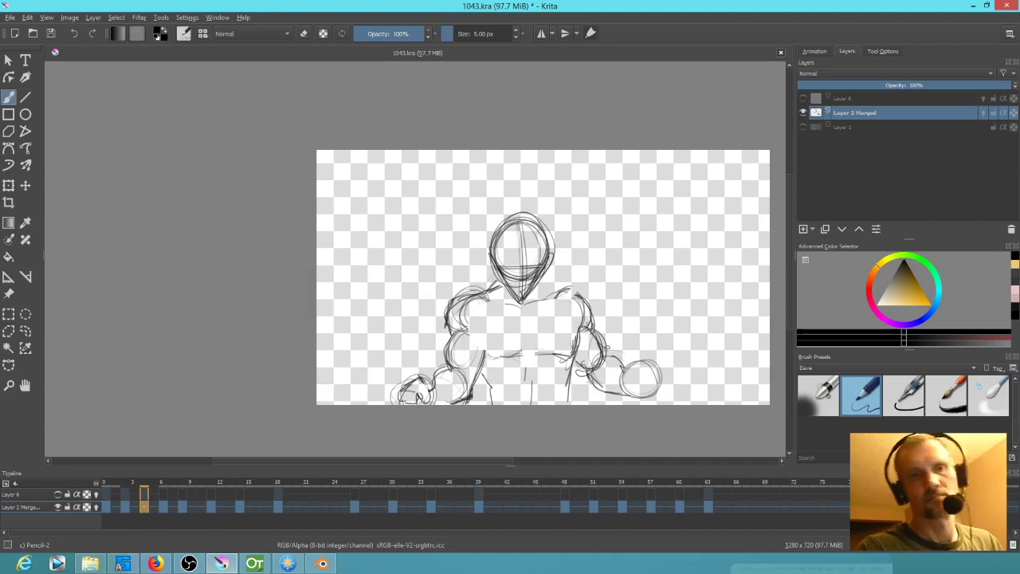
Sketch the thumb and fingers of the right hand at frames 2 and 4, using frame 0 as reference
key(Left)
key(Left)
key(Left)
key(Left)
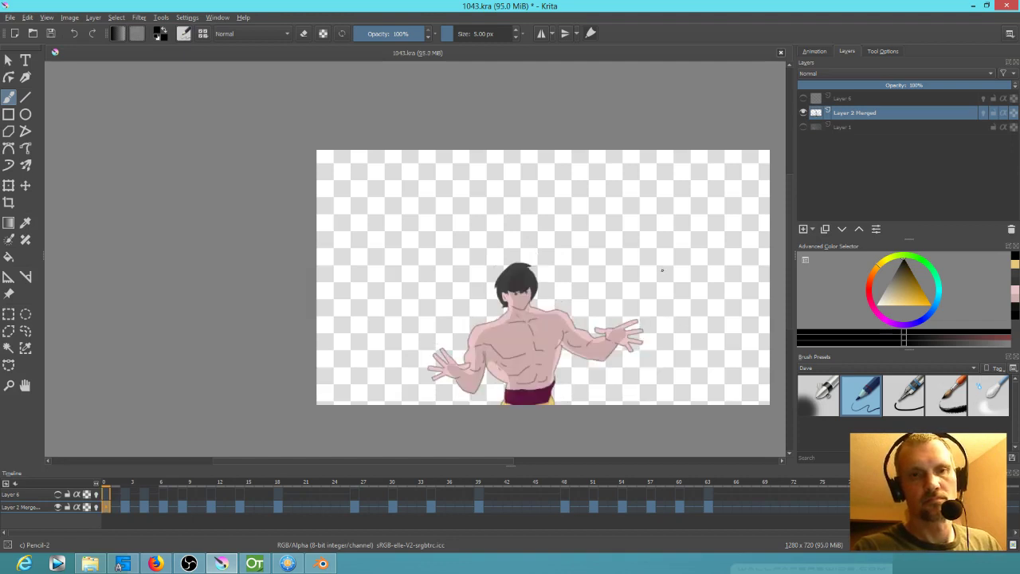
key(Right)
key(Right)
mouse_move(623, 361)
mouse_down()
mouse_move(618, 334)
mouse_move(660, 367)
mouse_move(656, 359)
mouse_up()
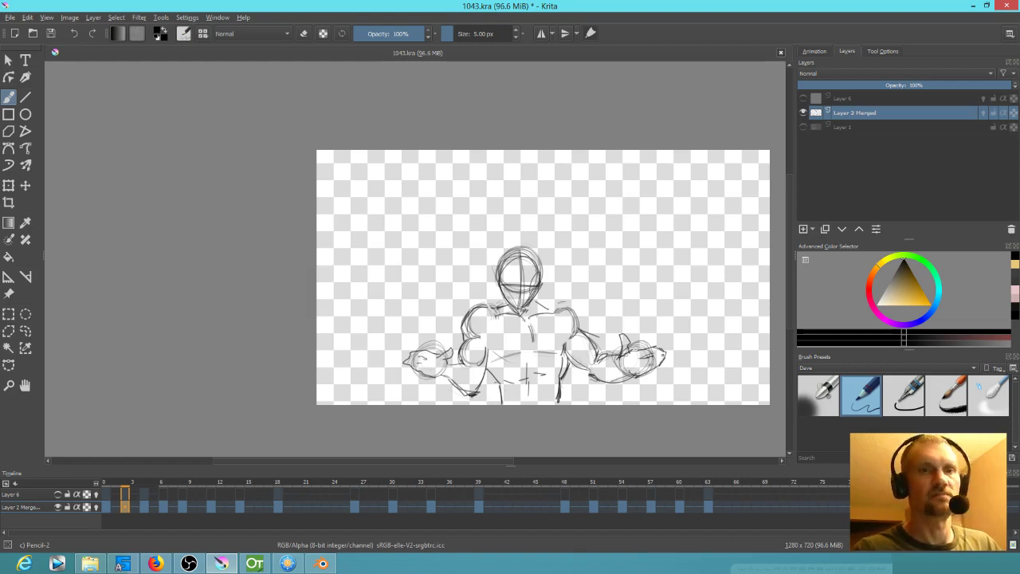
key(period)
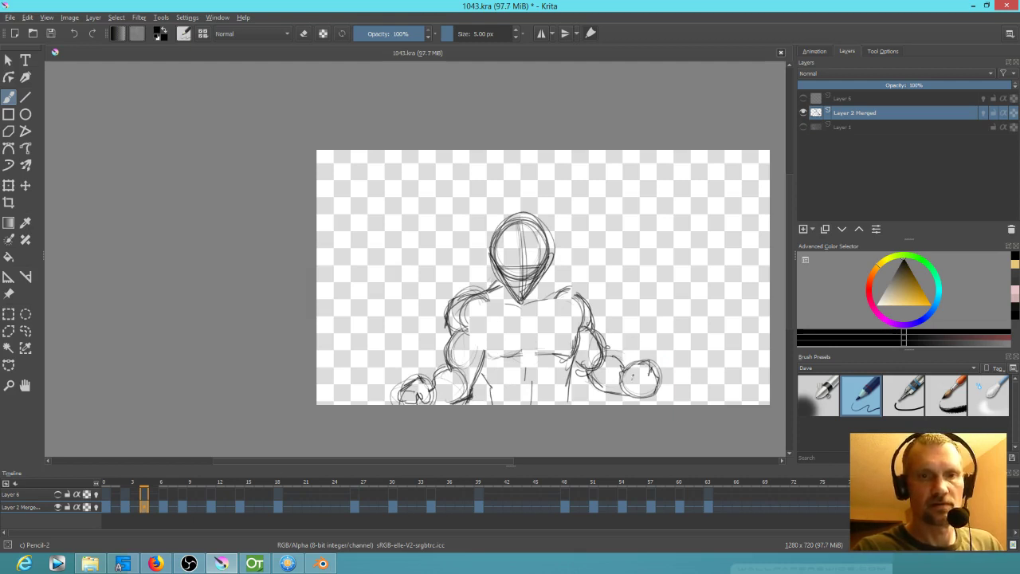
drag(634, 397, 653, 400)
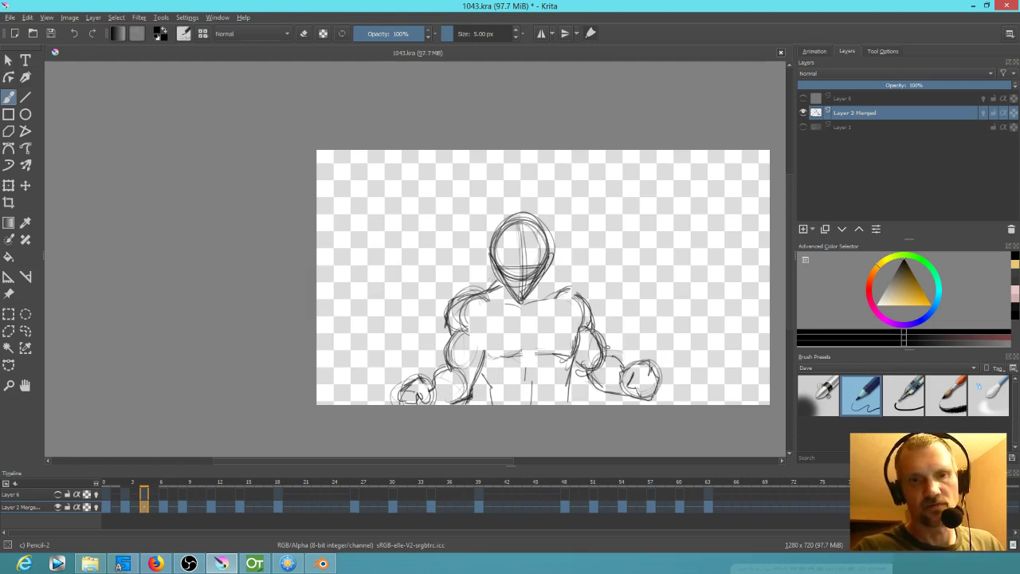
Draw the missing left forearm and hand outline at frame 6, comparing it with the sketch at frame 4
key(period)
key(period)
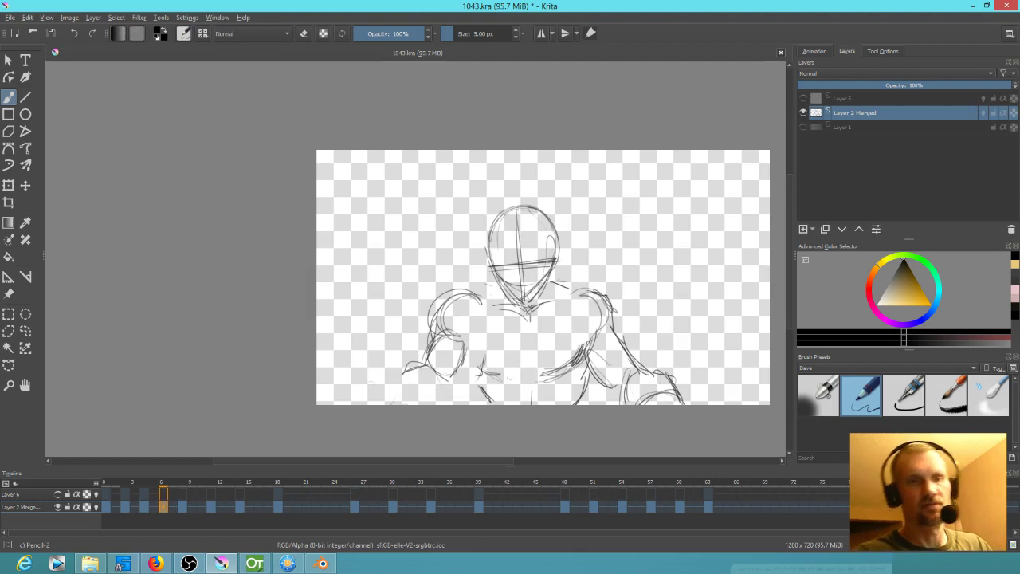
key(comma)
key(comma)
key(period)
key(period)
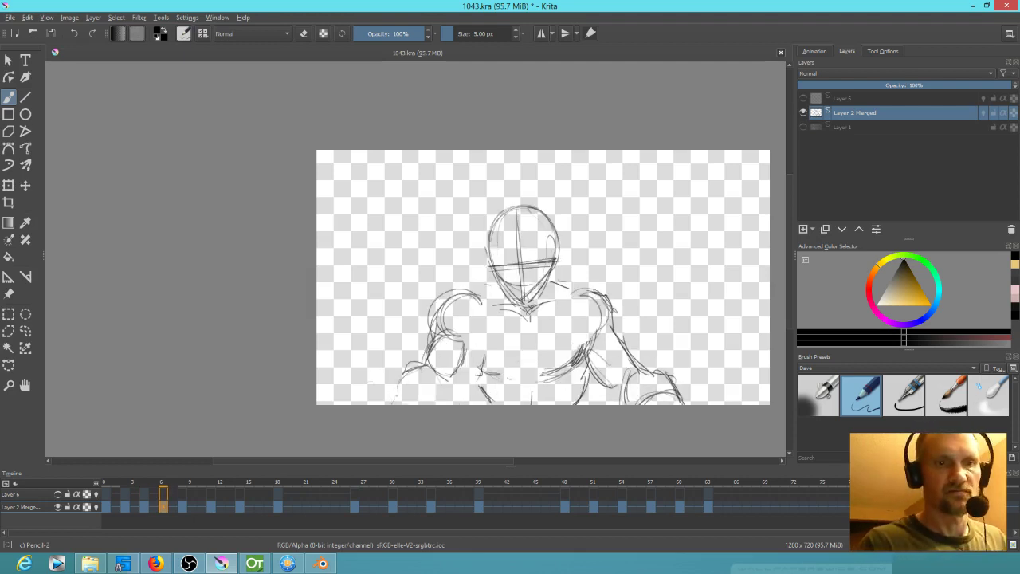
drag(439, 379, 437, 403)
key(comma)
key(comma)
key(period)
key(period)
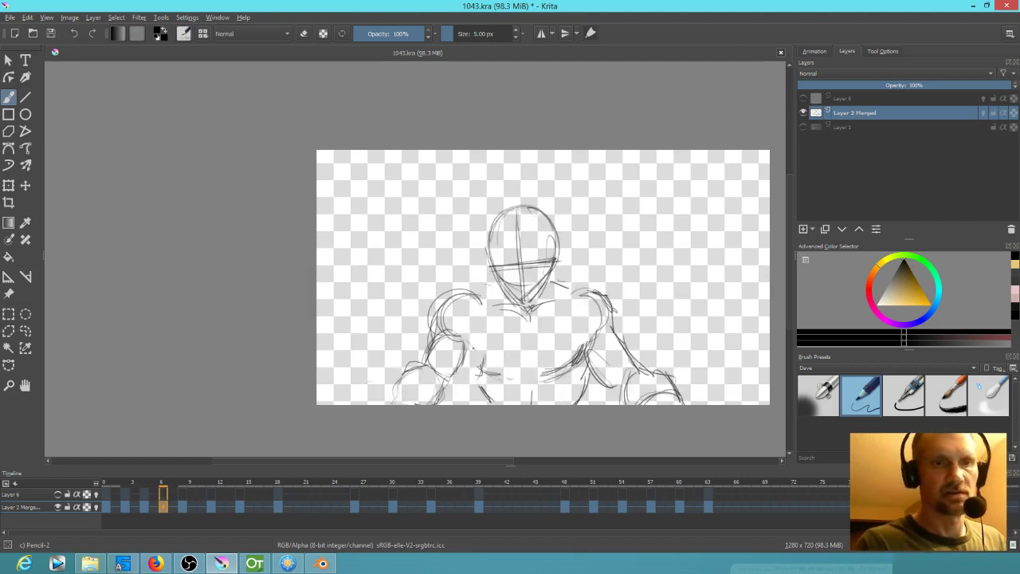
Sketch the left edge of the chest at frame 4 and compare it with the neighbouring frames
key(comma)
key(comma)
drag(477, 332, 493, 349)
key(comma)
key(comma)
key(period)
key(period)
key(period)
key(comma)
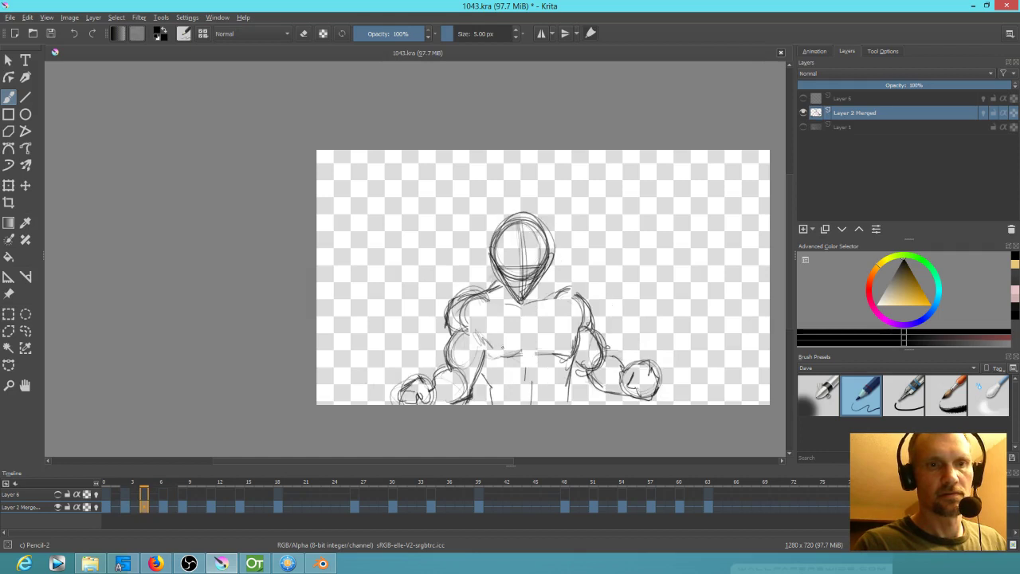
Sketch the collarbone and the chest's centre line at frame 4, comparing the pose with frame 2
key(comma)
key(comma)
key(period)
key(period)
key(period)
key(period)
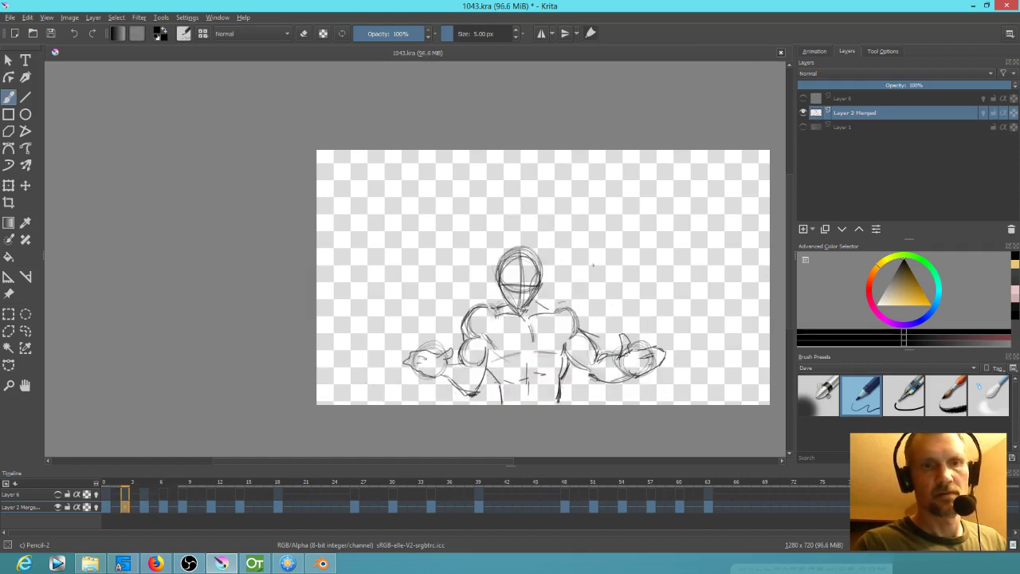
key(comma)
key(period)
key(comma)
key(period)
drag(501, 300, 524, 304)
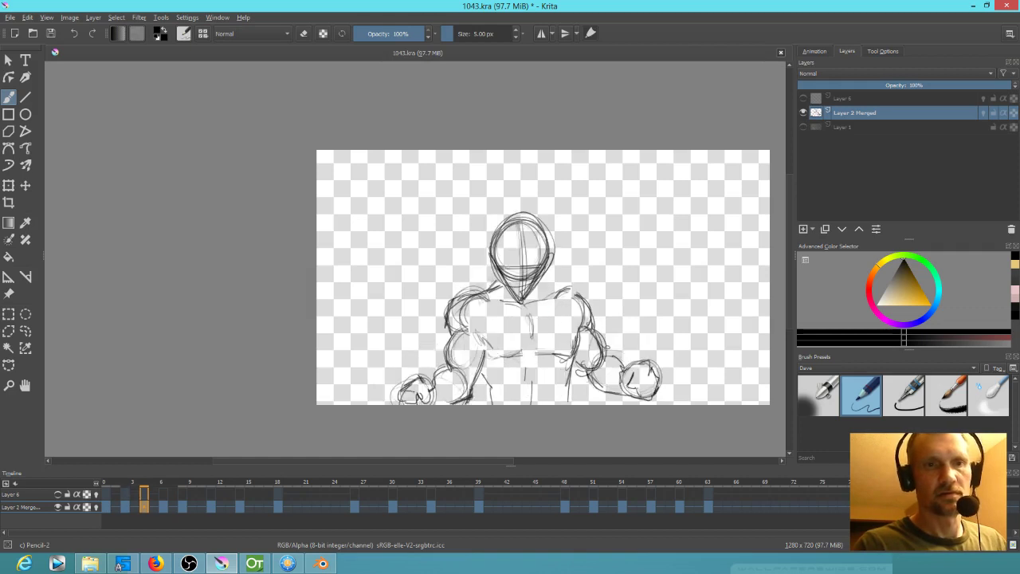
Sketch the right neck-to-shoulder line at frame 2, using the neighbouring frames as reference
key(comma)
key(period)
key(comma)
key(period)
key(comma)
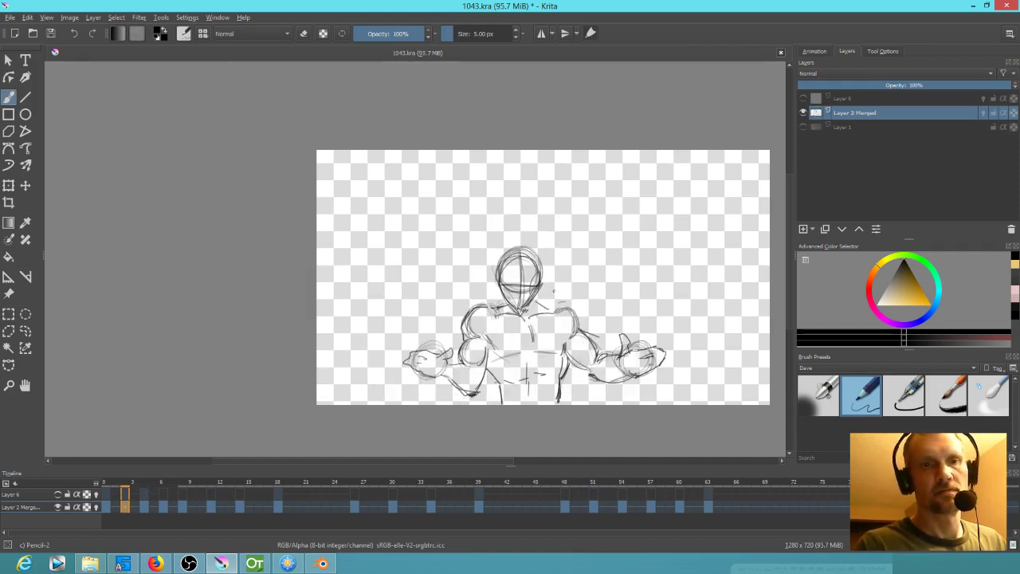
drag(542, 303, 558, 300)
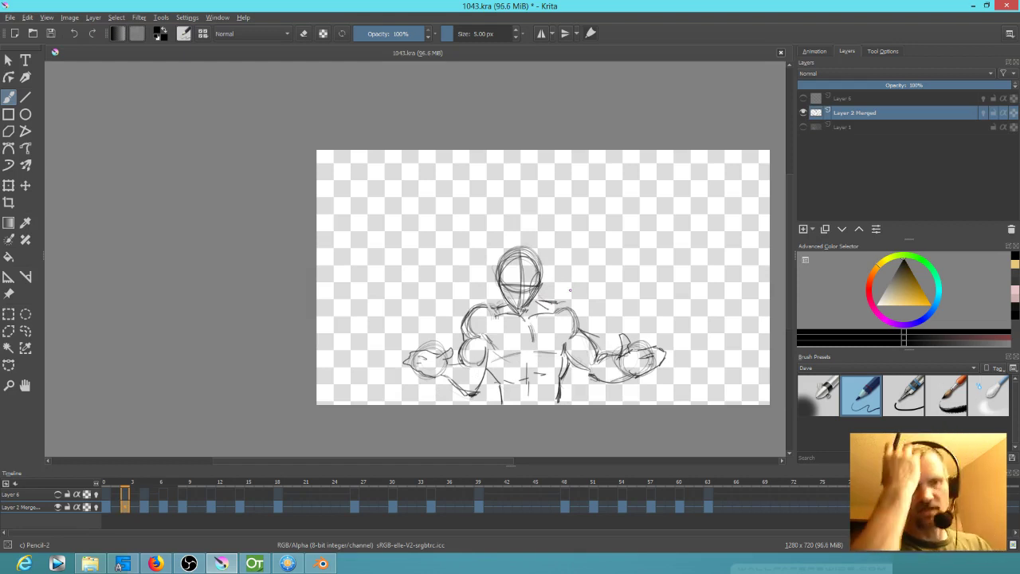
key(comma)
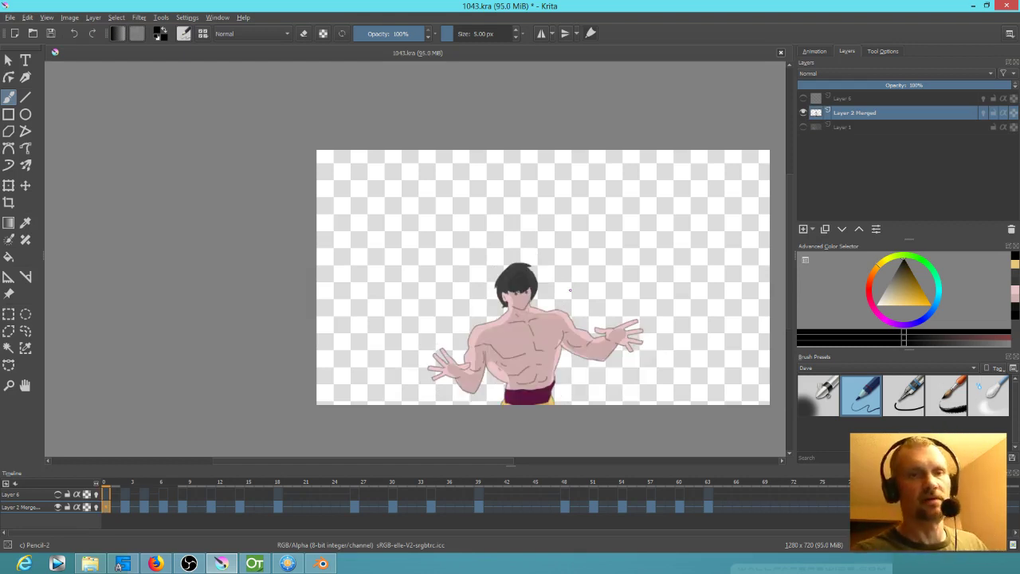
Erase the construction lines inside the head at frame 2 with the Ink-2 Fineliner brush enlarged to about 13 px
drag(536, 310, 598, 254)
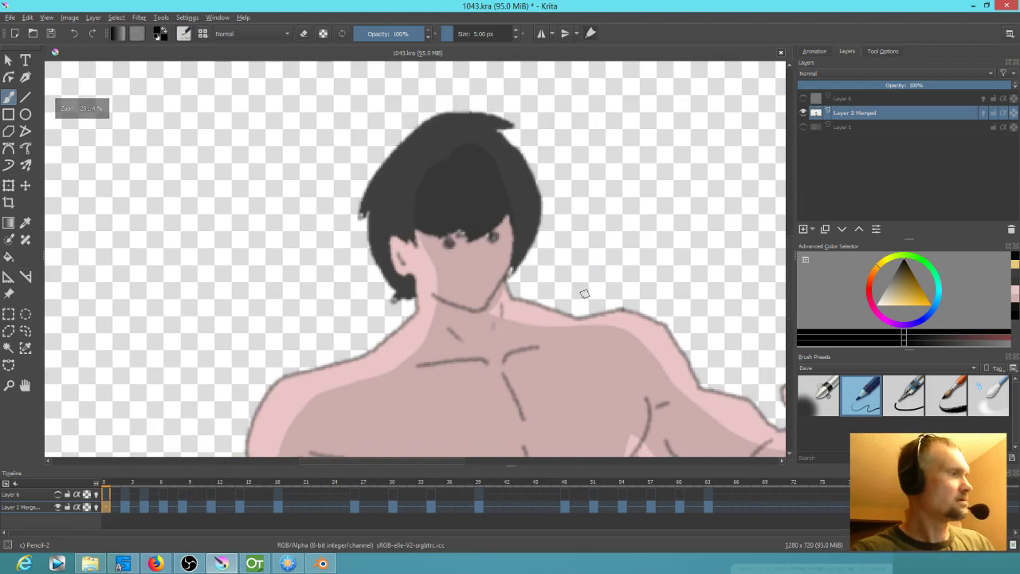
key(period)
key(period)
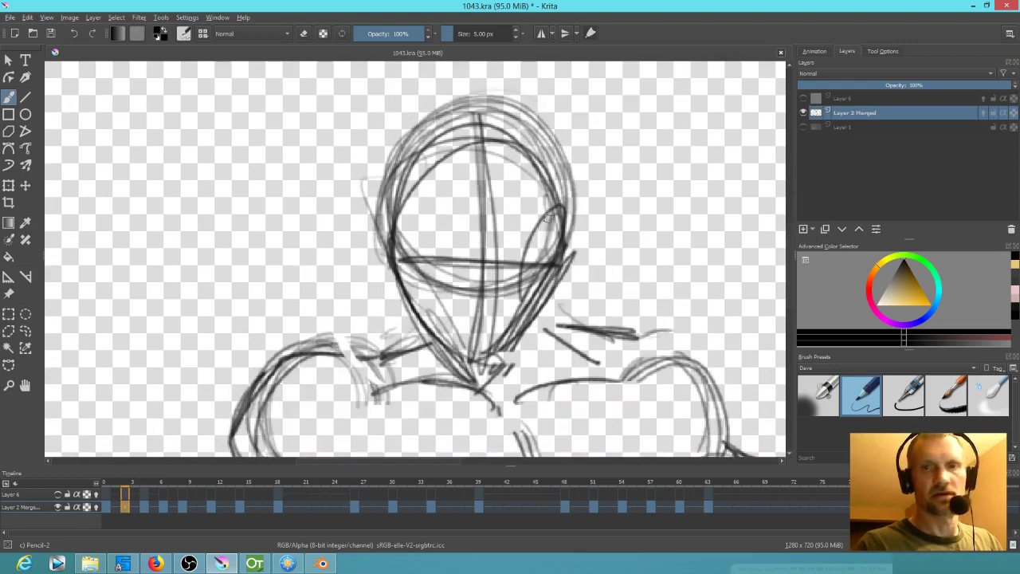
click(908, 401)
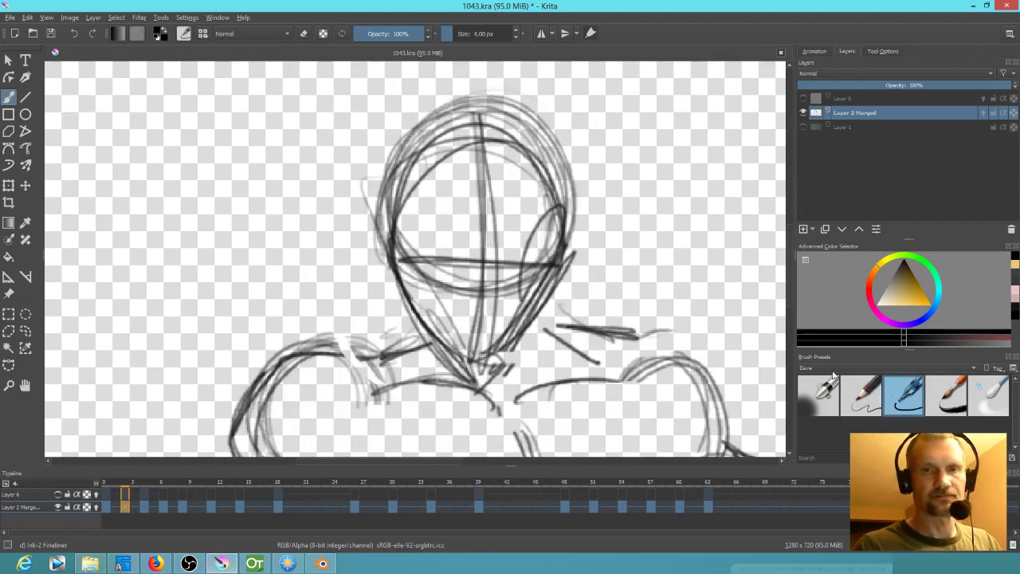
shift+drag(498, 323, 511, 323)
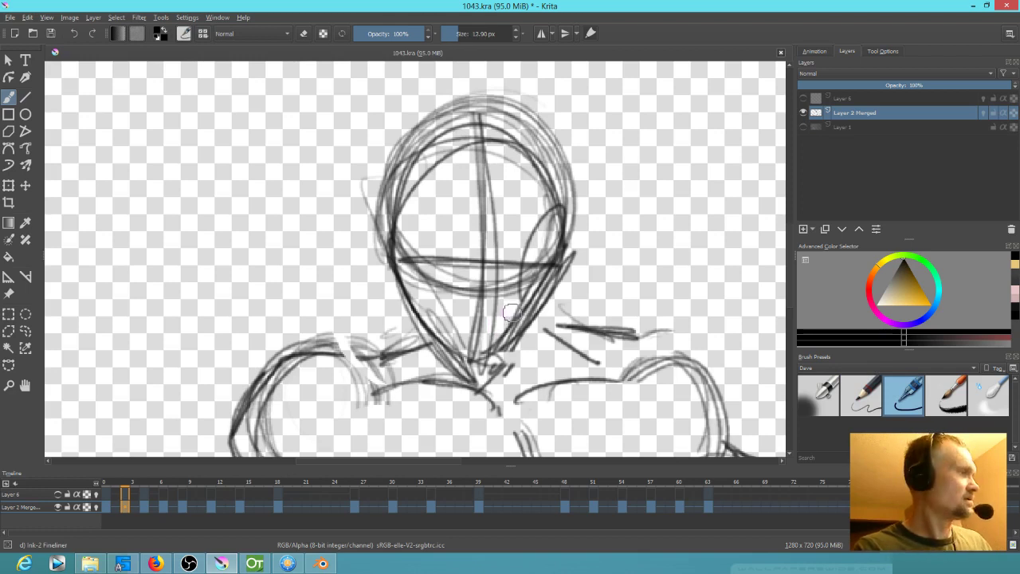
key(e)
mouse_move(488, 153)
mouse_down()
mouse_move(445, 174)
mouse_move(430, 166)
mouse_move(463, 208)
mouse_move(425, 257)
mouse_move(401, 241)
mouse_move(410, 271)
mouse_up()
mouse_move(481, 209)
mouse_down()
mouse_move(499, 226)
mouse_move(484, 243)
mouse_move(471, 327)
mouse_move(522, 297)
mouse_move(544, 239)
mouse_move(526, 263)
mouse_move(504, 229)
mouse_move(430, 295)
mouse_move(474, 351)
mouse_move(493, 323)
mouse_move(458, 262)
mouse_up()
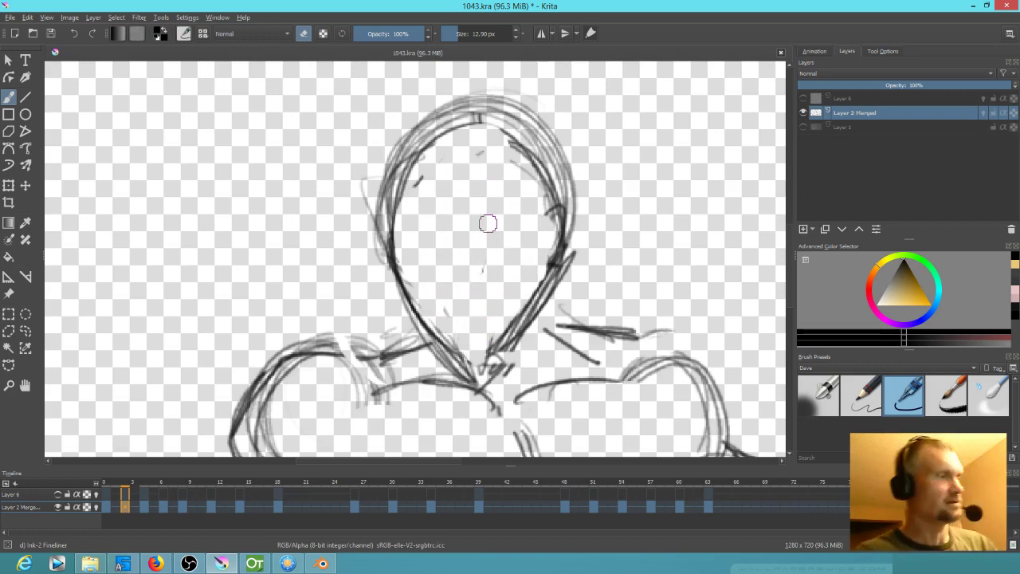
Erase the construction lines inside the head at frames 4 and 6
key(Right)
key(Right)
mouse_move(557, 132)
mouse_down()
mouse_move(557, 163)
mouse_move(518, 236)
mouse_up()
drag(542, 205, 520, 303)
mouse_move(556, 184)
mouse_down()
mouse_move(502, 346)
mouse_move(471, 342)
mouse_move(479, 283)
mouse_move(422, 245)
mouse_move(398, 291)
mouse_move(458, 236)
mouse_move(483, 285)
mouse_move(434, 430)
mouse_move(478, 419)
mouse_move(562, 231)
mouse_move(488, 271)
mouse_move(461, 223)
mouse_move(425, 301)
mouse_move(467, 171)
mouse_move(414, 181)
mouse_move(480, 332)
mouse_move(543, 305)
mouse_move(428, 353)
mouse_up()
key(Right)
key(Right)
key(Right)
key(Right)
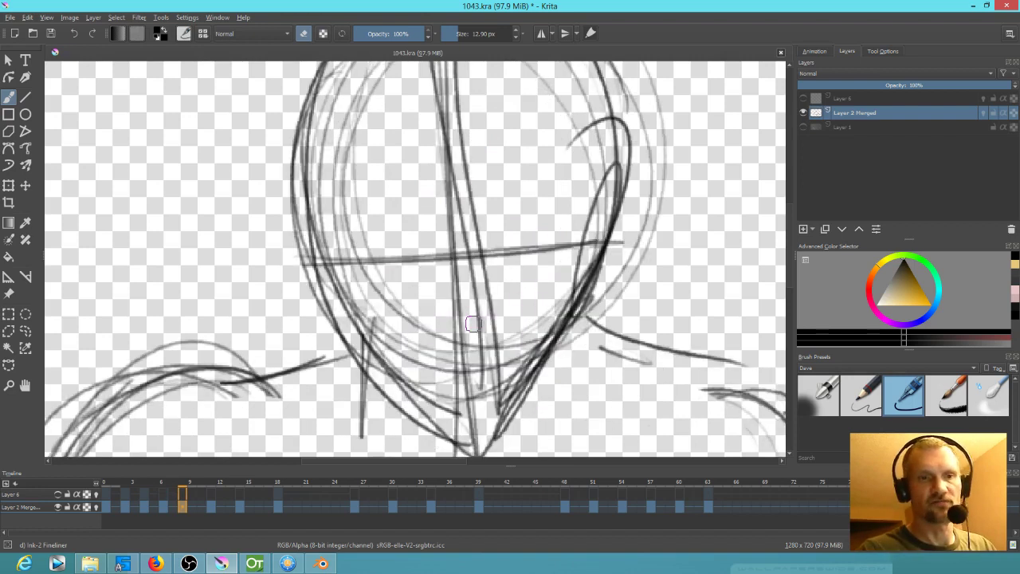
Erase the construction lines inside the head at frames 8, 11 and 14, leaving the outer head outline
mouse_move(541, 239)
mouse_down()
mouse_move(475, 297)
mouse_move(464, 268)
mouse_move(477, 286)
mouse_move(466, 289)
mouse_move(518, 290)
mouse_up()
mouse_move(505, 315)
mouse_down()
mouse_move(505, 382)
mouse_move(508, 318)
mouse_up()
mouse_move(518, 260)
mouse_down()
mouse_move(482, 266)
mouse_move(489, 228)
mouse_move(486, 299)
mouse_move(499, 287)
mouse_move(515, 300)
mouse_move(524, 260)
mouse_move(495, 334)
mouse_move(510, 305)
mouse_move(528, 300)
mouse_move(512, 266)
mouse_move(503, 308)
mouse_move(476, 248)
mouse_move(499, 223)
mouse_move(519, 279)
mouse_up()
key(period)
key(period)
mouse_move(540, 241)
mouse_down()
mouse_move(492, 302)
mouse_move(451, 259)
mouse_move(467, 232)
mouse_move(479, 255)
mouse_move(495, 256)
mouse_move(502, 293)
mouse_up()
key(period)
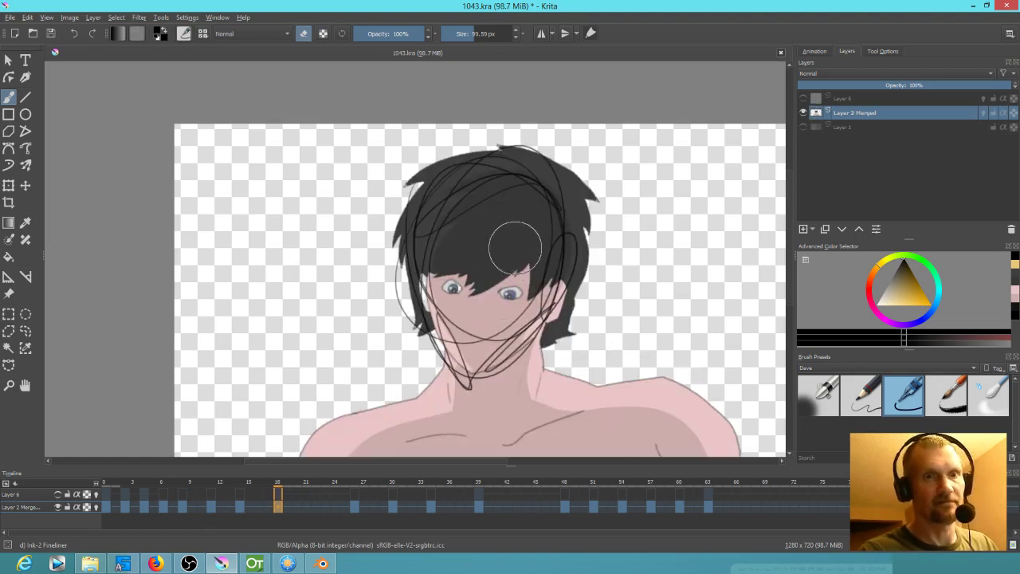
key(comma)
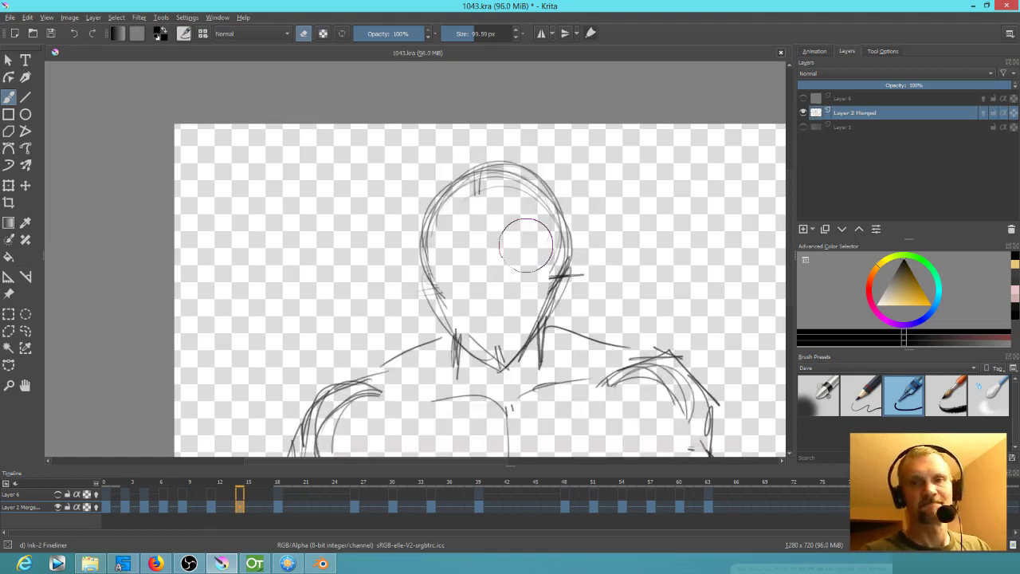
Sketch the right part of the fringe across the face at frame 2 with the Pencil-2 brush, using frame 0 as reference
click(865, 398)
key(comma)
key(comma)
key(comma)
key(comma)
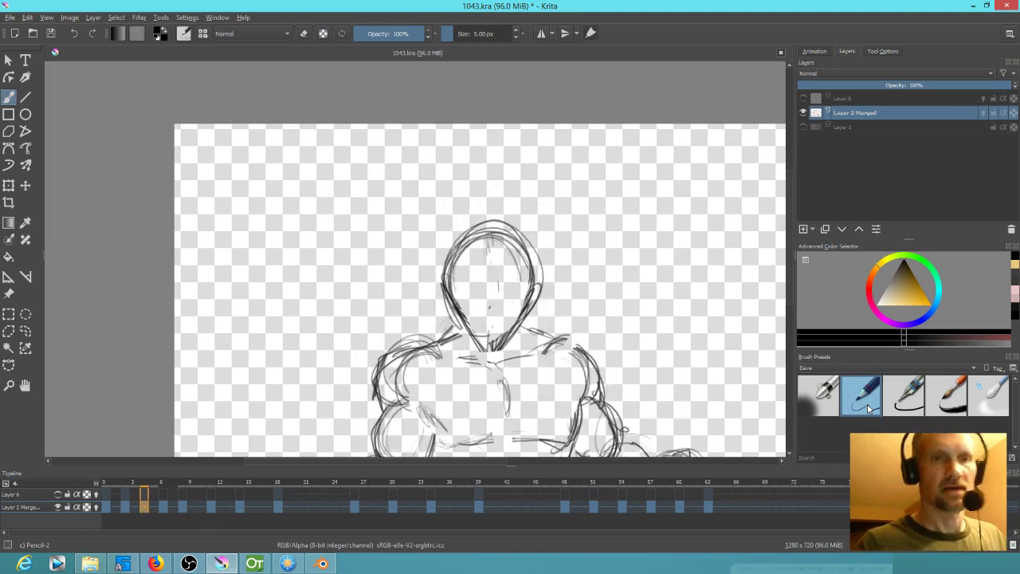
key(comma)
key(comma)
key(period)
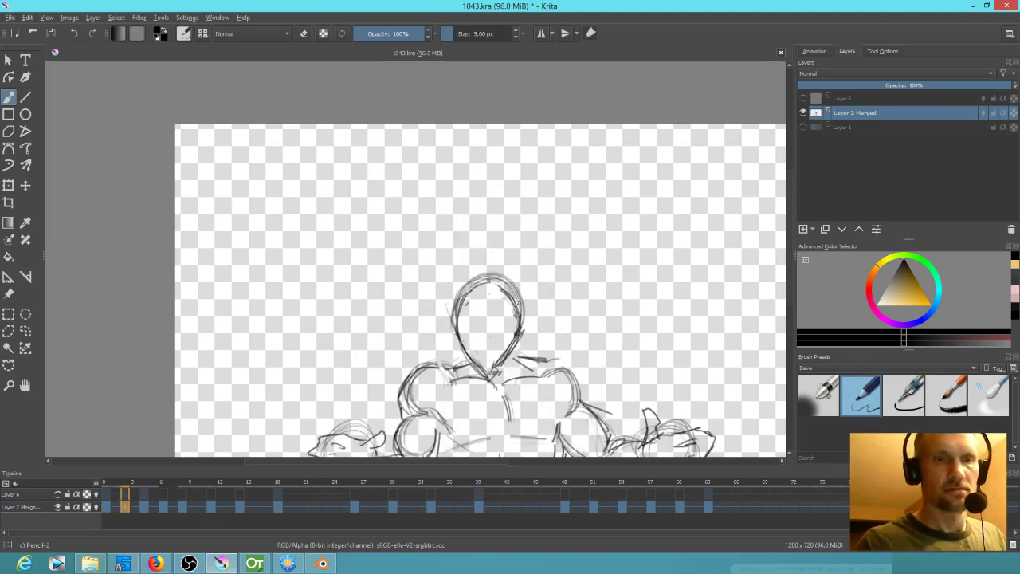
key(comma)
key(period)
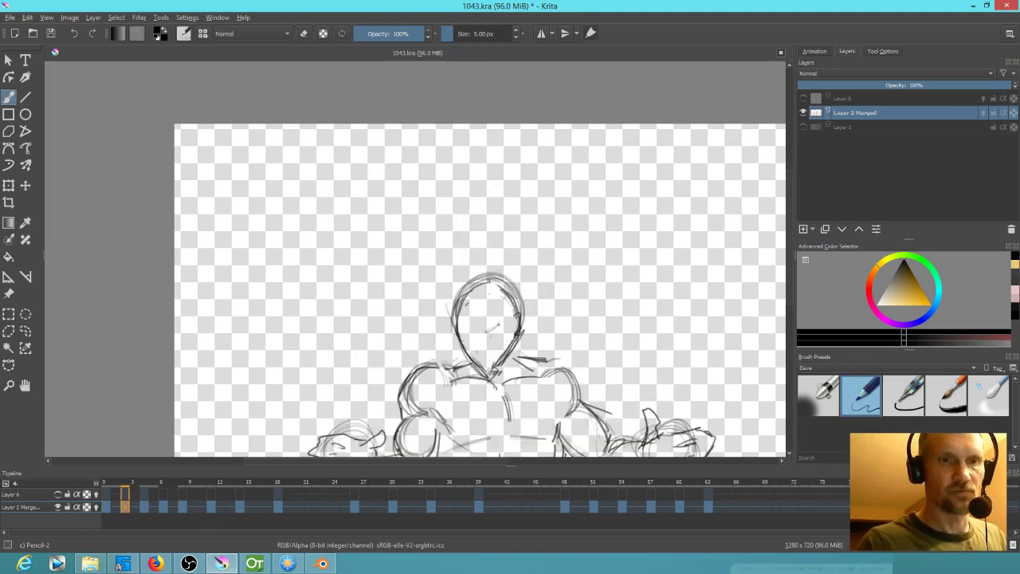
Sketch the right part of the fringe across the face at frames 4, 6 and 8
key(comma)
key(period)
key(period)
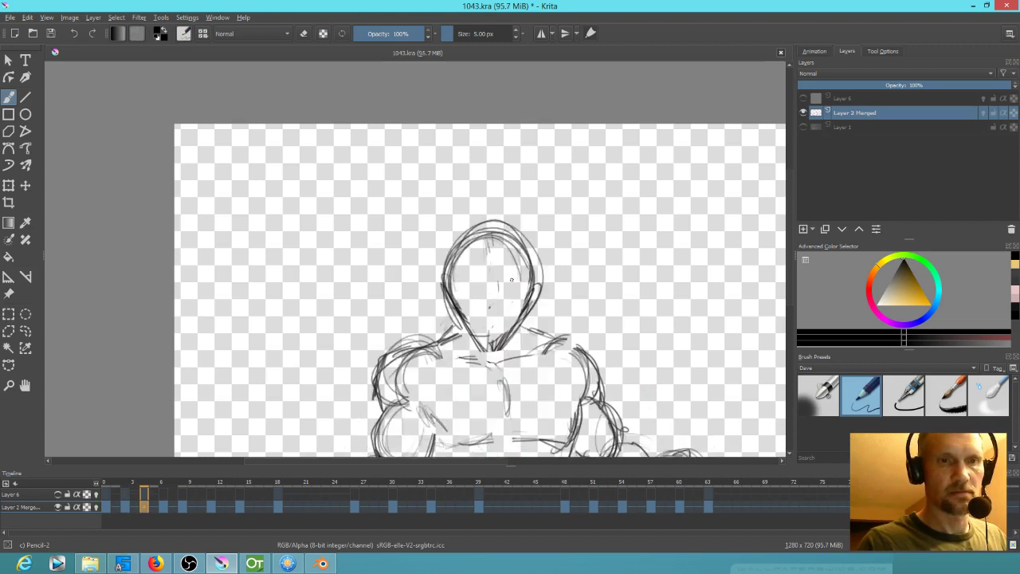
key(period)
mouse_move(509, 279)
mouse_down()
mouse_move(485, 309)
mouse_move(512, 269)
mouse_move(489, 303)
mouse_up()
key(comma)
key(period)
key(period)
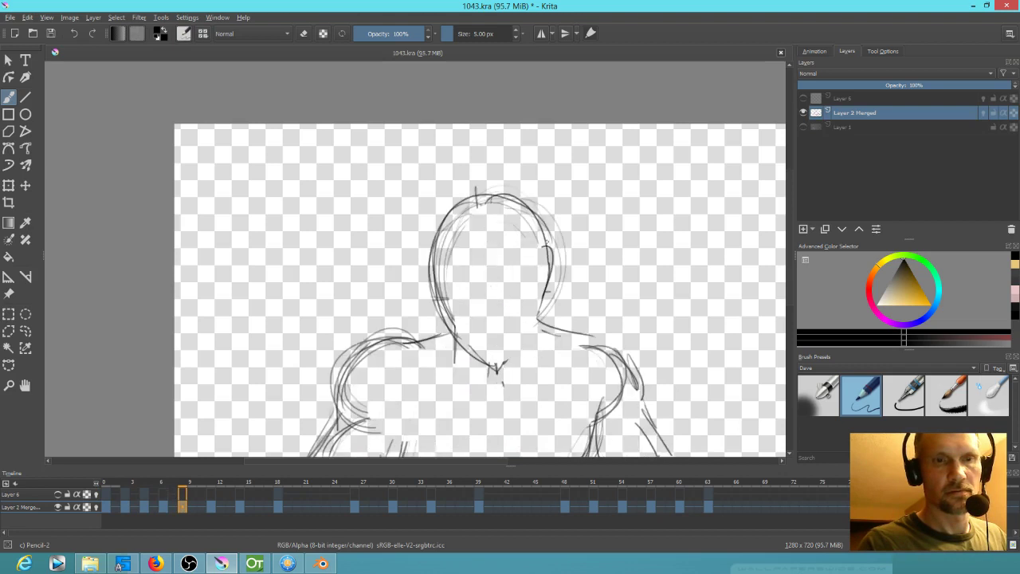
mouse_move(515, 271)
mouse_down()
mouse_move(480, 309)
mouse_move(488, 305)
mouse_up()
Sketch the right part of the fringe at frames 11 and 14, using the coloured frame 18 as reference
key(period)
key(period)
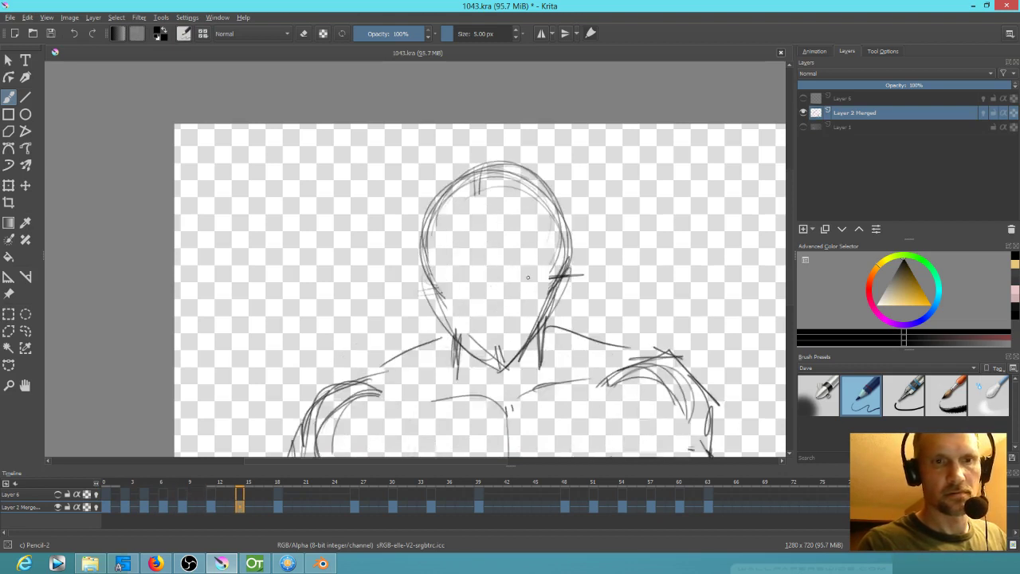
key(period)
key(comma)
key(comma)
key(comma)
key(period)
drag(523, 253, 484, 298)
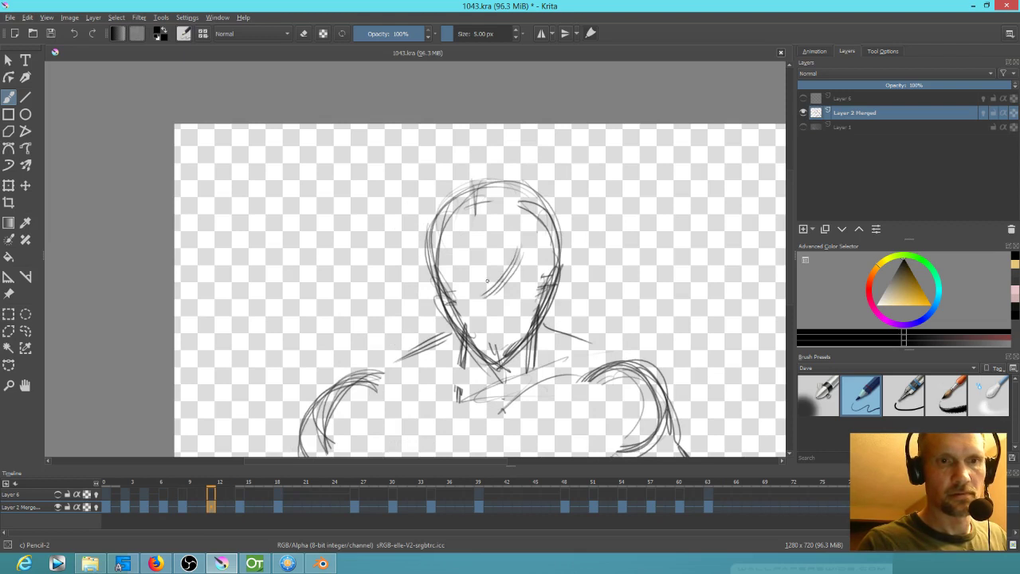
key(period)
drag(517, 268, 491, 295)
drag(518, 244, 475, 298)
key(period)
Sketch the left part of the fringe at frame 2, comparing it with frame 0
key(comma)
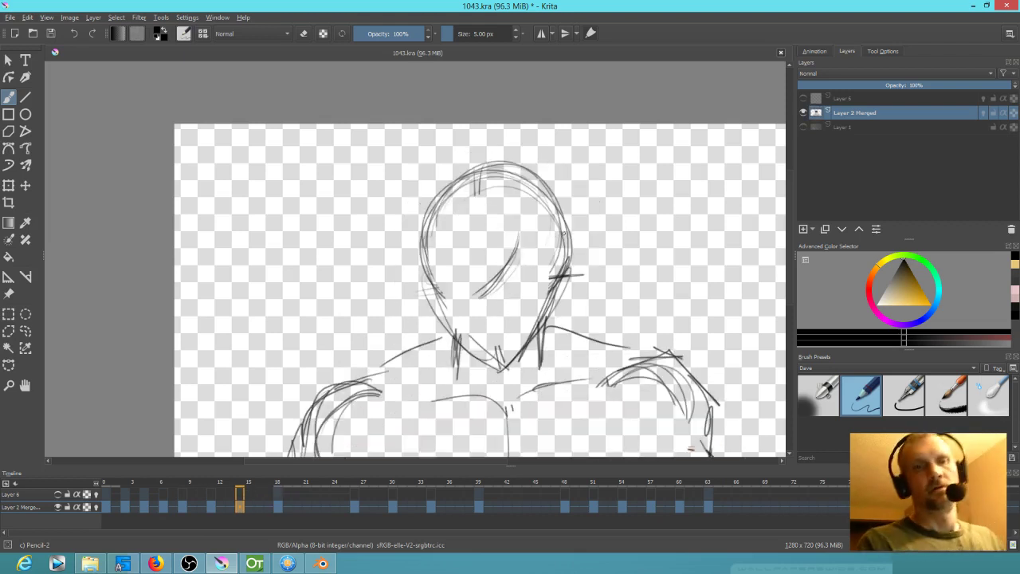
key(comma)
key(comma)
key(comma)
key(comma)
key(comma)
key(comma)
key(comma)
key(comma)
key(comma)
key(comma)
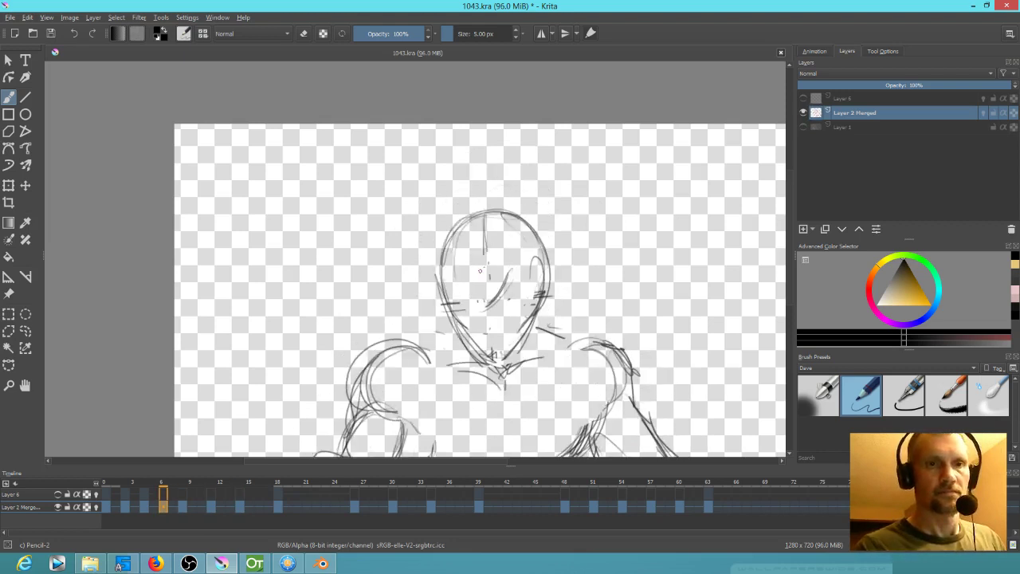
drag(473, 330, 480, 327)
key(comma)
key(period)
Sketch the left part of the fringe at frames 4, 6, 8, 11 and 14
key(period)
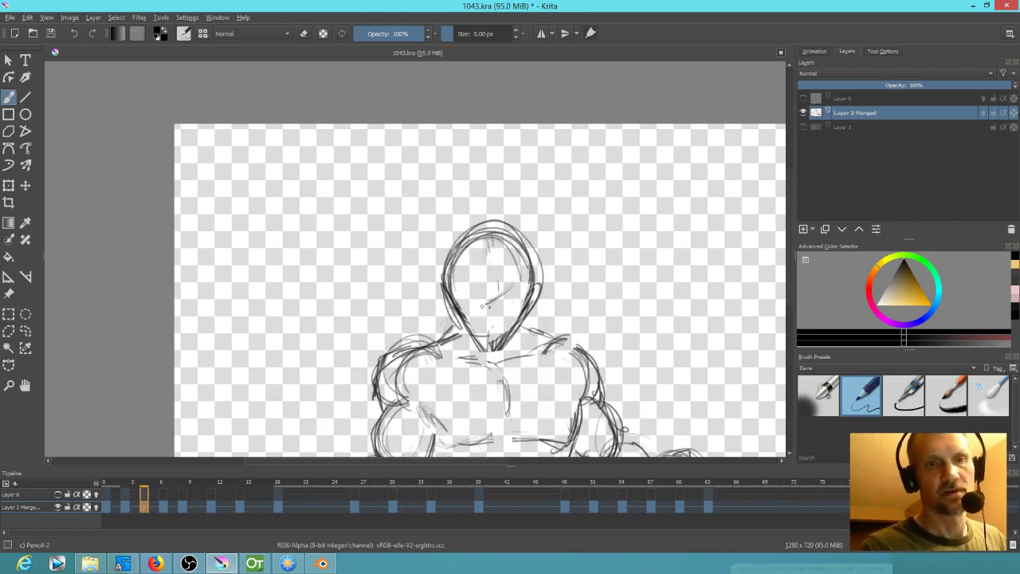
key(period)
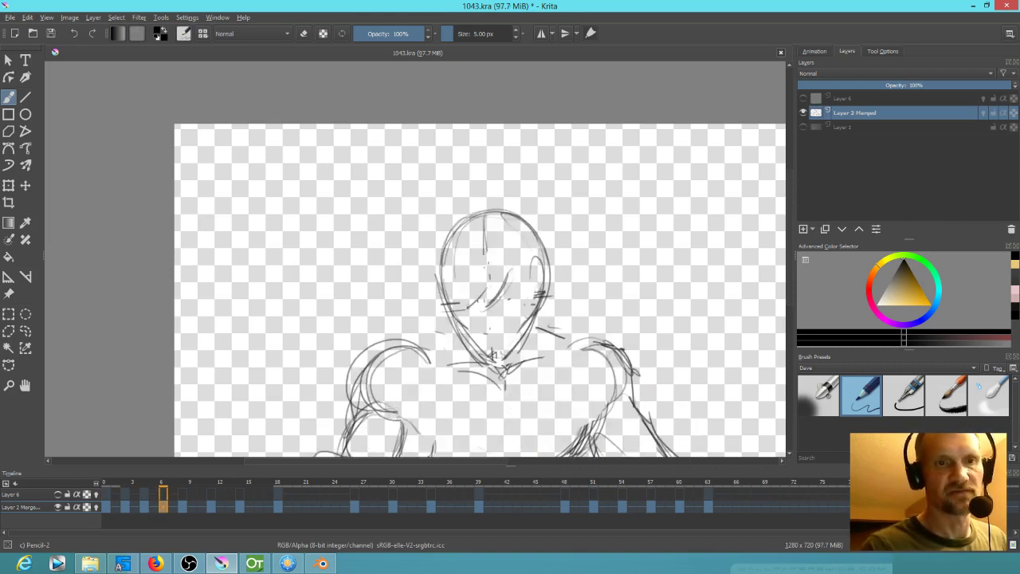
key(period)
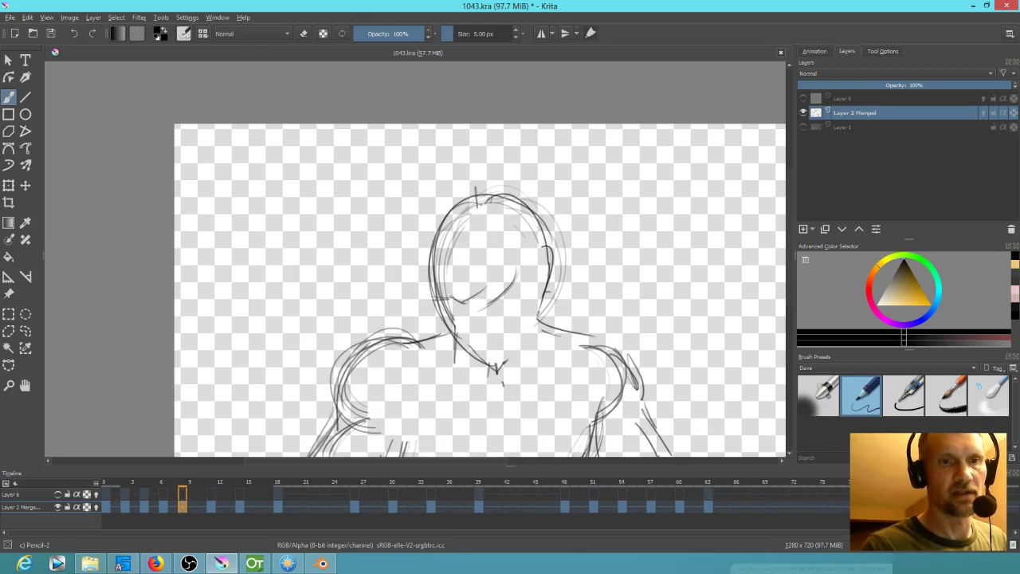
key(period)
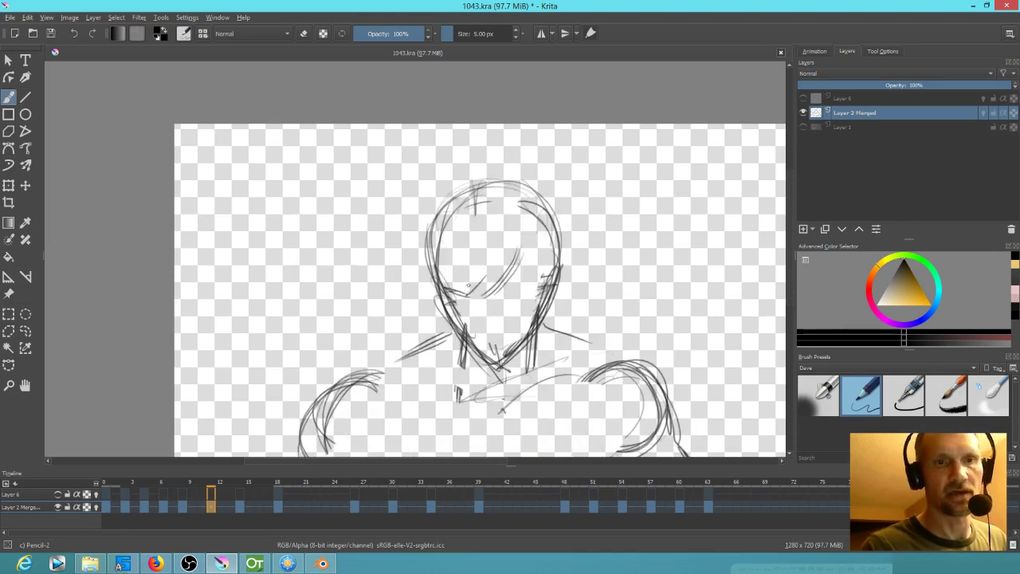
key(period)
key(period)
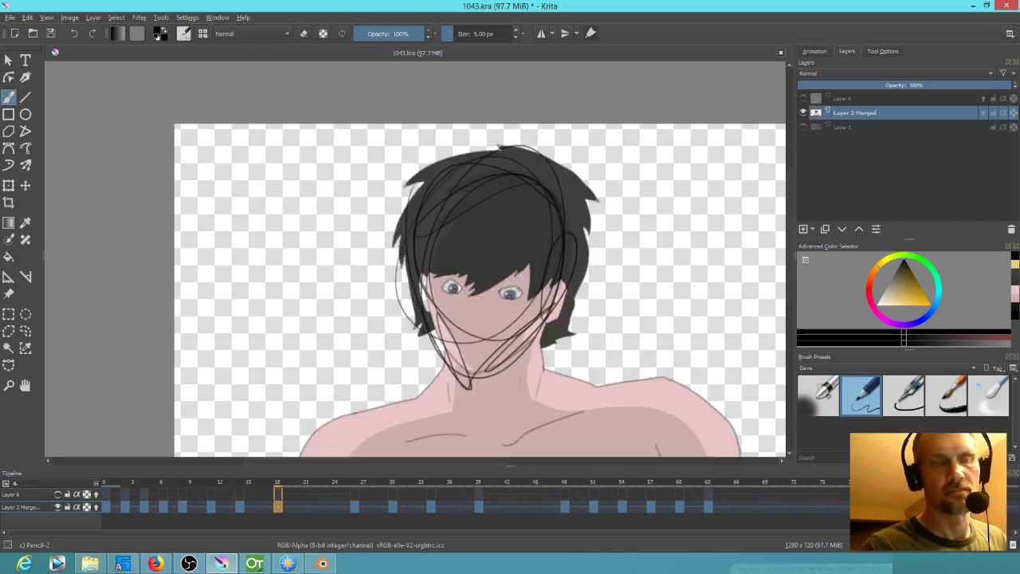
Sketch the hair along the left side of the head at frames 2 and 4
key(comma)
key(comma)
key(comma)
key(comma)
key(comma)
key(comma)
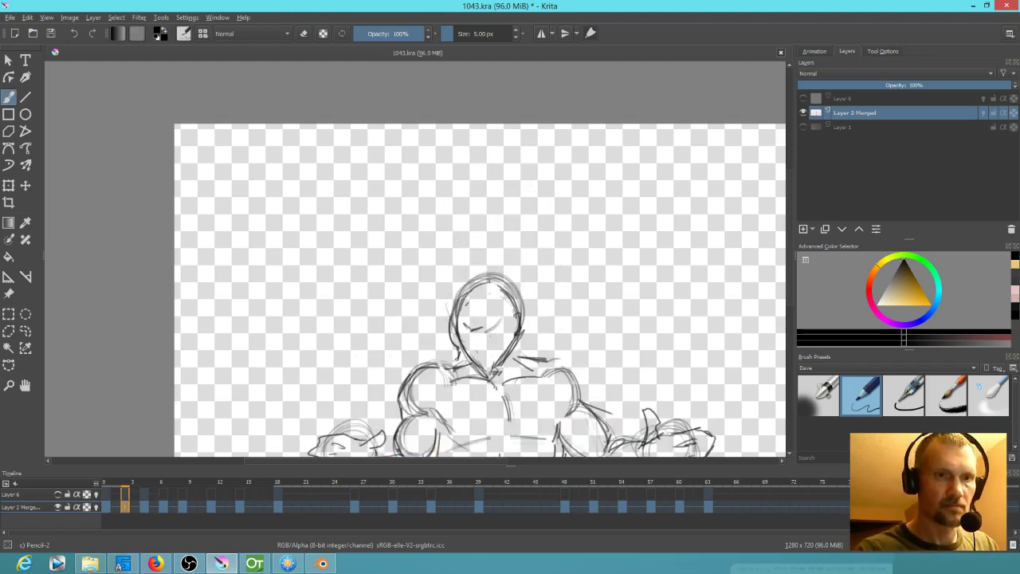
key(comma)
key(period)
key(period)
mouse_move(444, 272)
mouse_down()
mouse_move(445, 322)
mouse_move(458, 317)
mouse_move(438, 314)
mouse_up()
mouse_move(441, 284)
mouse_down()
mouse_move(438, 275)
mouse_move(436, 295)
mouse_up()
Sketch the hair along the left side of the head down to the neck at frame 6, comparing it with frame 4
key(period)
mouse_move(437, 295)
mouse_down()
mouse_move(452, 327)
mouse_move(440, 338)
mouse_up()
key(comma)
key(period)
mouse_move(451, 323)
mouse_down()
mouse_move(440, 338)
mouse_move(457, 333)
mouse_up()
key(comma)
key(period)
drag(439, 339, 463, 332)
key(comma)
key(period)
drag(433, 269, 431, 314)
Sketch the left hair edge down to the neck at frame 8 and compare it with frame 6
key(period)
drag(433, 260, 429, 312)
drag(431, 244, 432, 309)
key(comma)
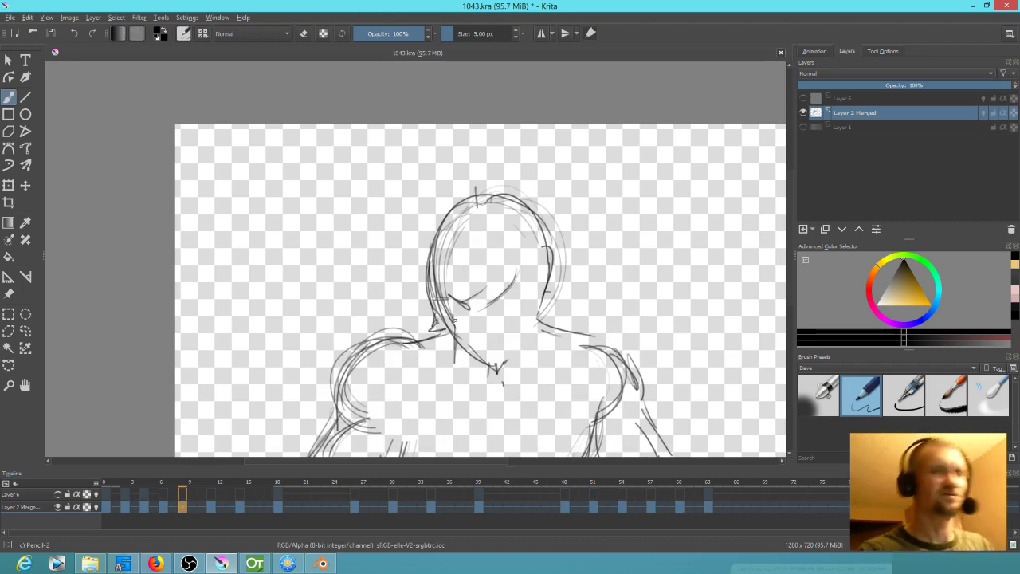
key(period)
key(comma)
key(period)
Add the pointed hair tip by the neck and the outer left hair contour up towards the crown at frame 8
drag(434, 308, 424, 324)
key(comma)
key(period)
drag(425, 239, 421, 295)
drag(428, 241, 424, 293)
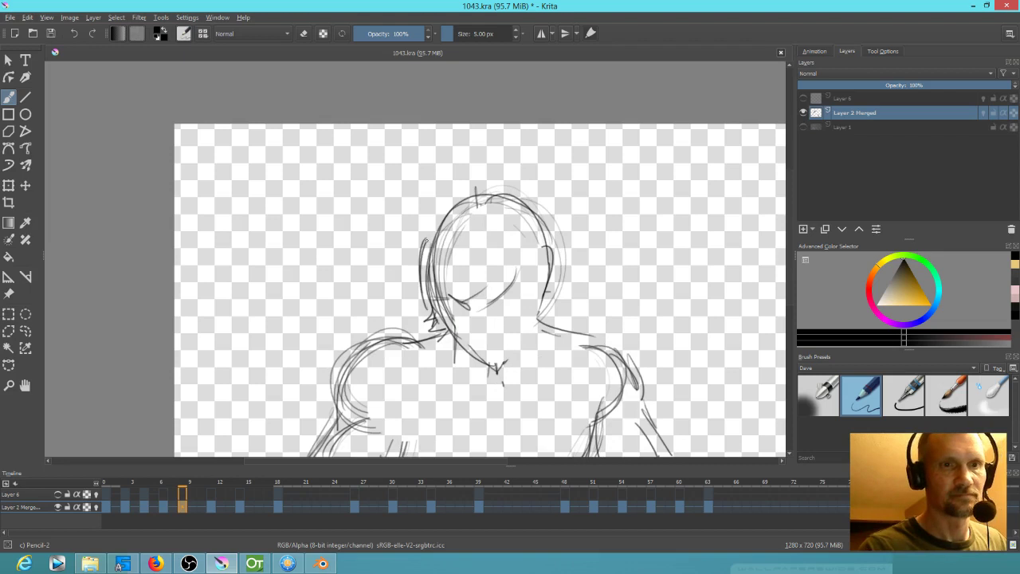
drag(424, 250, 443, 206)
key(comma)
key(period)
Sketch the left hair contour and the pointed tips by the neck at frame 11, comparing them with frame 8
key(period)
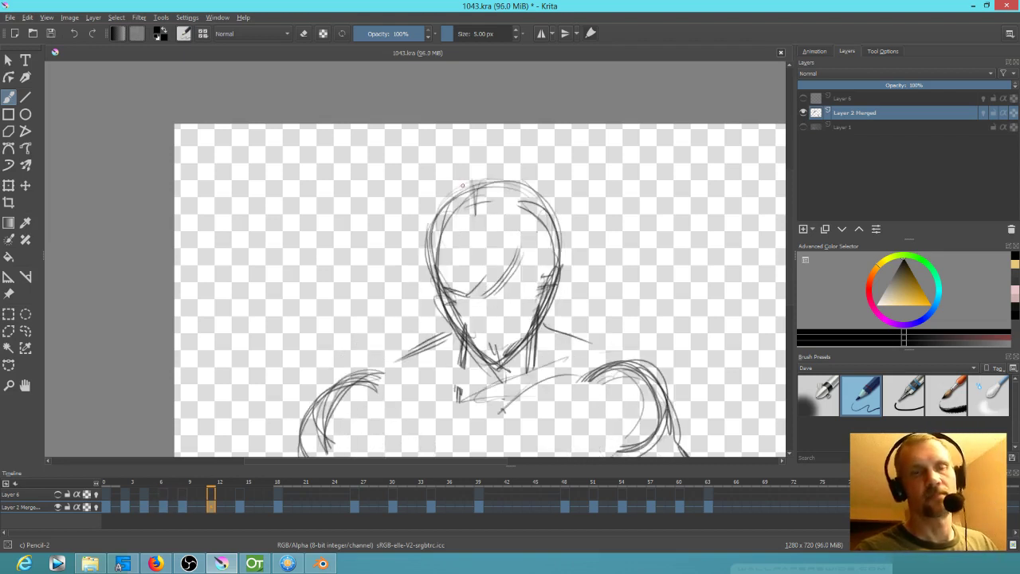
mouse_move(435, 220)
mouse_down()
mouse_move(424, 267)
mouse_move(429, 220)
mouse_move(461, 344)
mouse_up()
key(comma)
key(period)
key(comma)
key(period)
key(comma)
key(period)
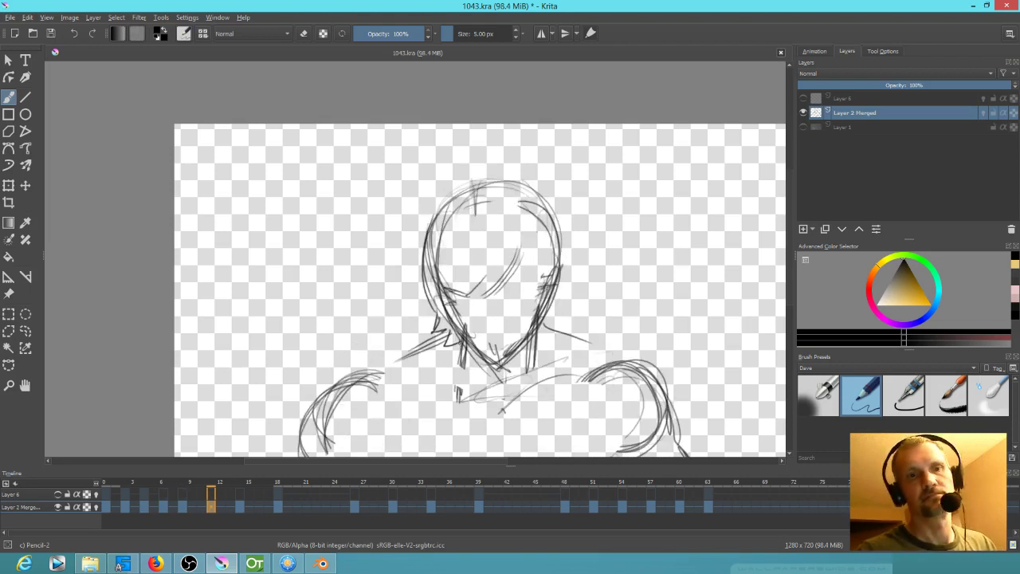
Sketch the pointed hair tips on the left of the neck at frame 14, using frame 11 as reference
key(period)
mouse_move(429, 318)
mouse_down()
mouse_move(424, 332)
mouse_move(438, 330)
mouse_move(423, 328)
mouse_up()
key(comma)
key(period)
mouse_move(421, 313)
mouse_down()
mouse_move(453, 318)
mouse_move(442, 350)
mouse_up()
key(comma)
key(period)
drag(438, 345, 447, 353)
key(comma)
key(period)
Sketch the outer left hair contour at frame 14, comparing it with frames 11 and 18
key(period)
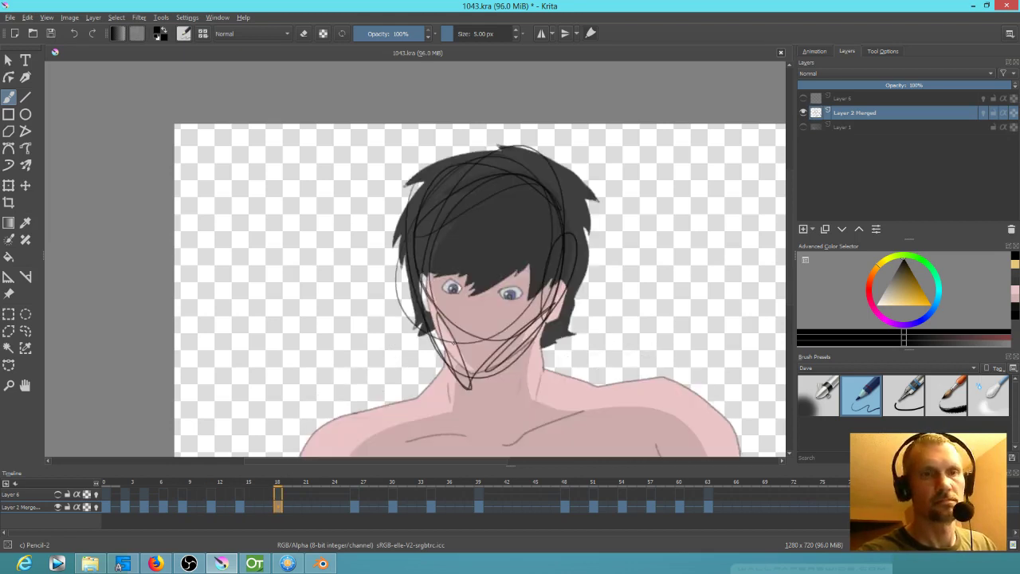
key(comma)
key(comma)
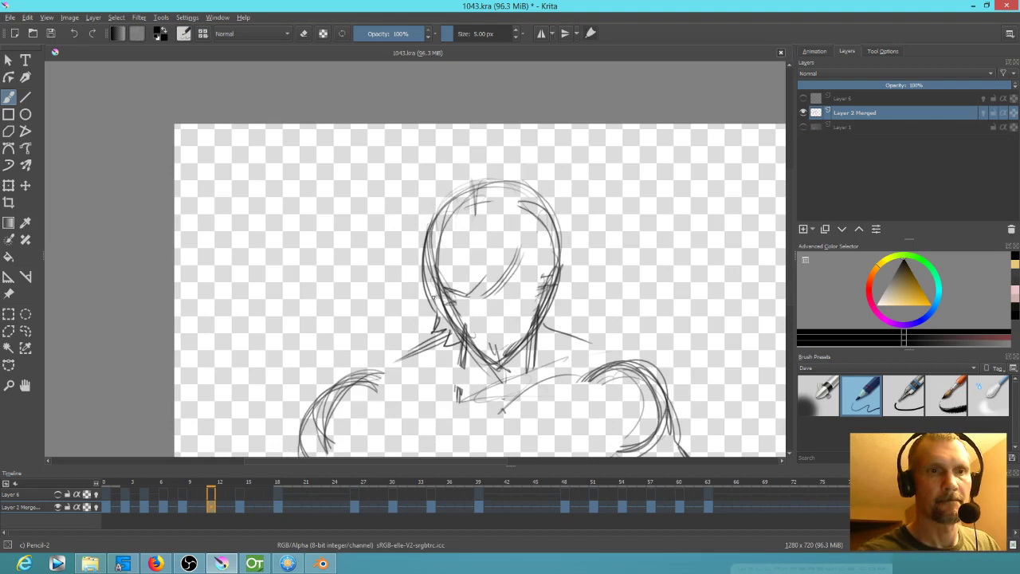
key(period)
mouse_move(415, 240)
mouse_down()
mouse_move(413, 287)
mouse_move(423, 193)
mouse_up()
key(comma)
key(period)
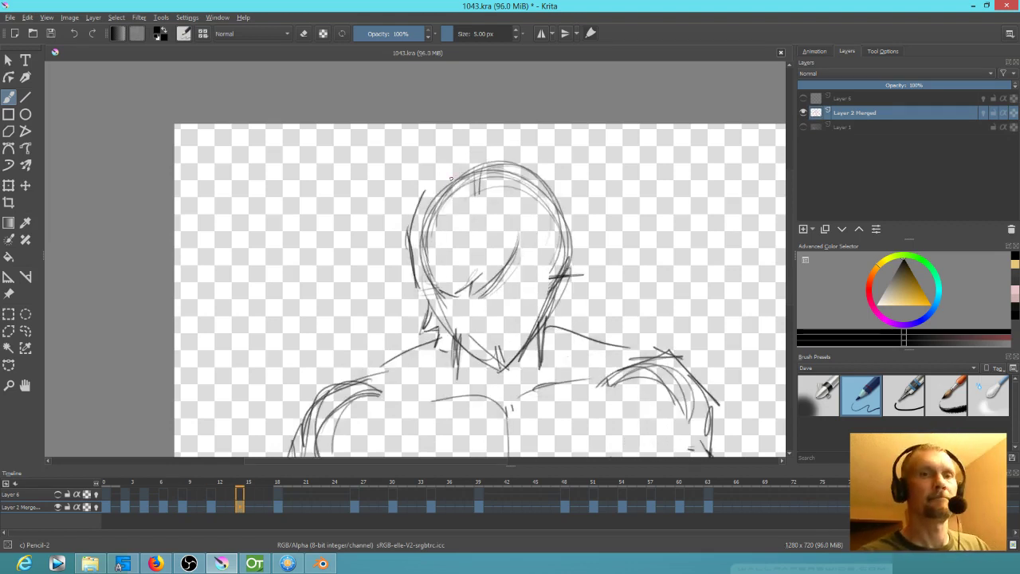
Sketch both eyes on the head at frame 2, comparing them with the face at frame 0
key(comma)
key(comma)
key(comma)
key(comma)
key(comma)
key(comma)
key(comma)
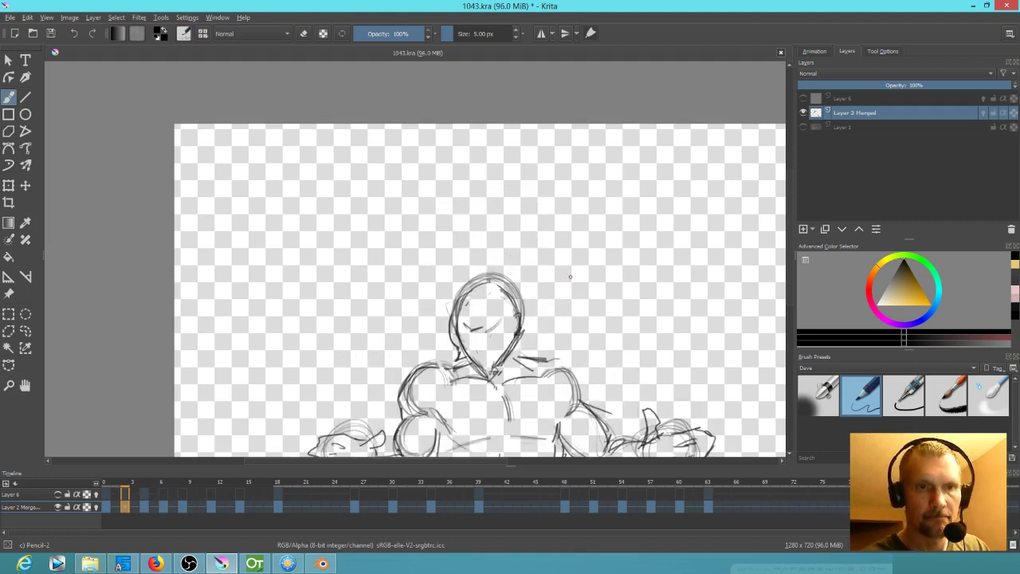
key(comma)
key(comma)
key(period)
key(period)
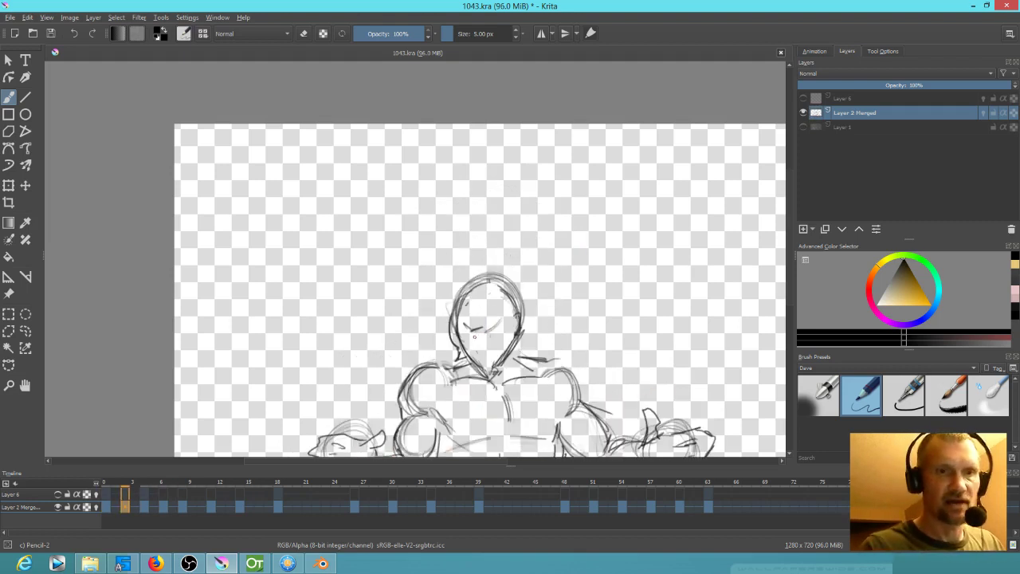
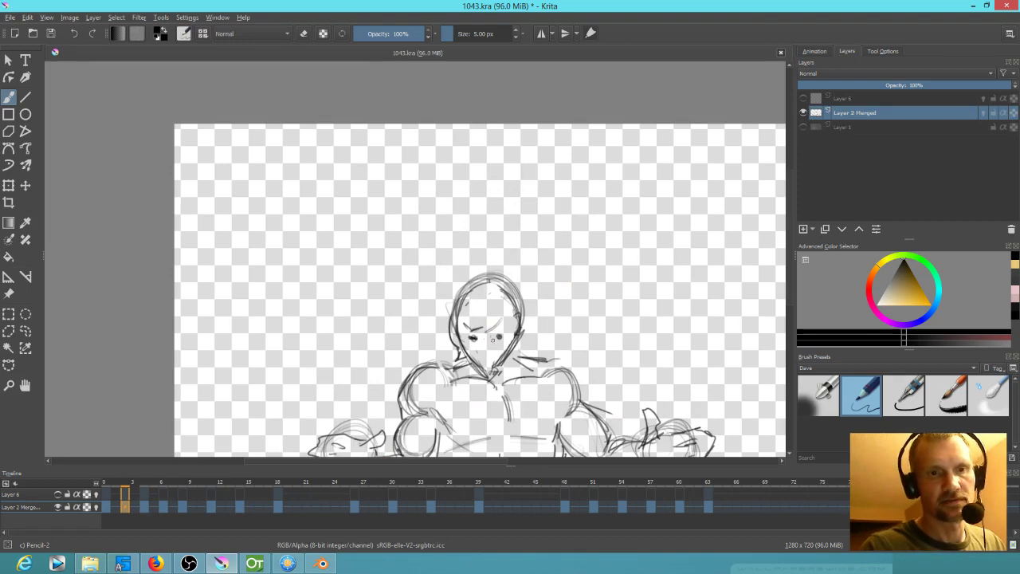
drag(500, 335, 495, 338)
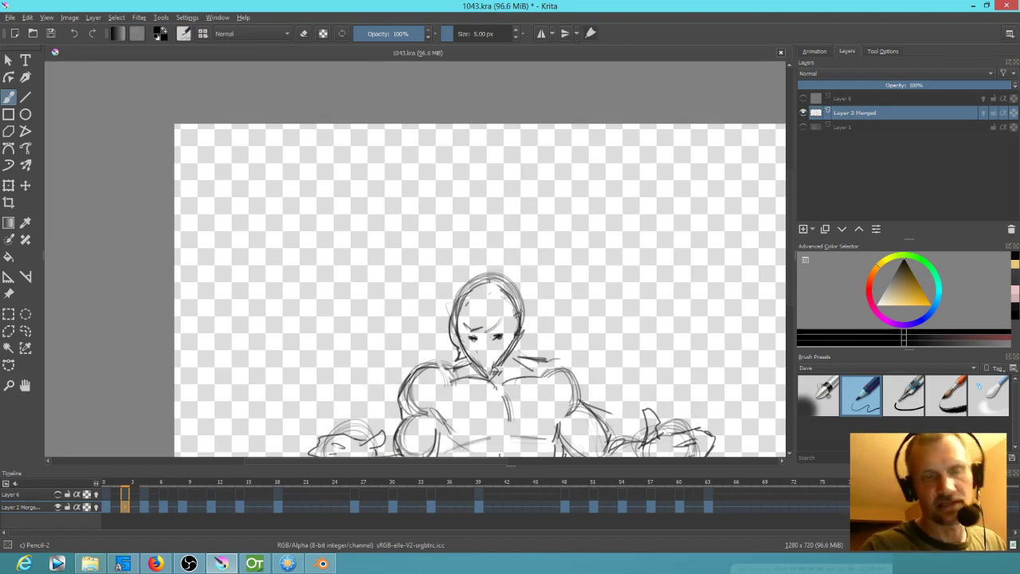
key(comma)
key(period)
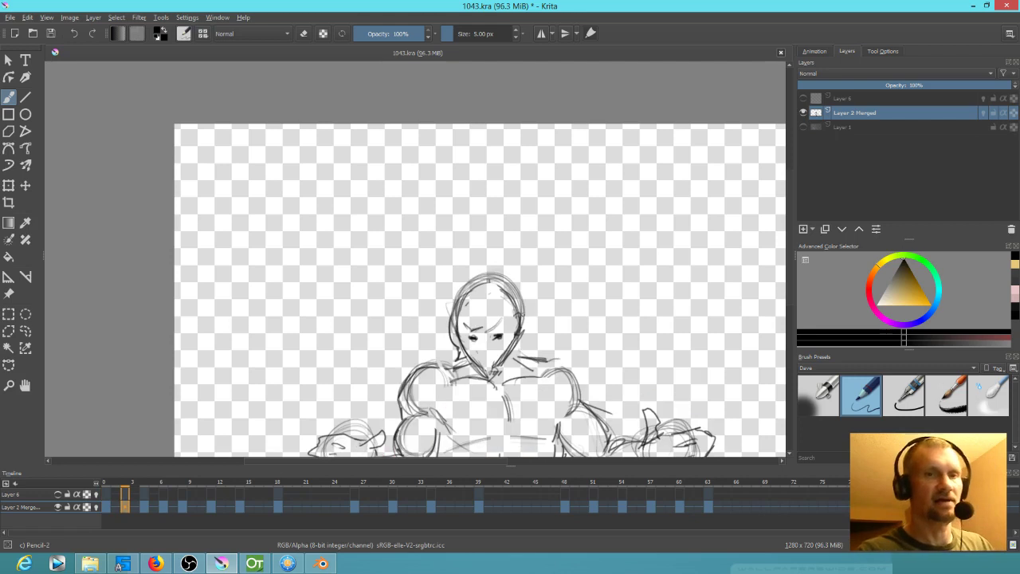
Erase the sketched eyes at frame 2 with a larger eraser and restore the 5 px Pencil-2 brush
key(e)
mouse_move(501, 333)
shift+mouse_down()
mouse_move(522, 333)
mouse_move(475, 339)
shift+mouse_up()
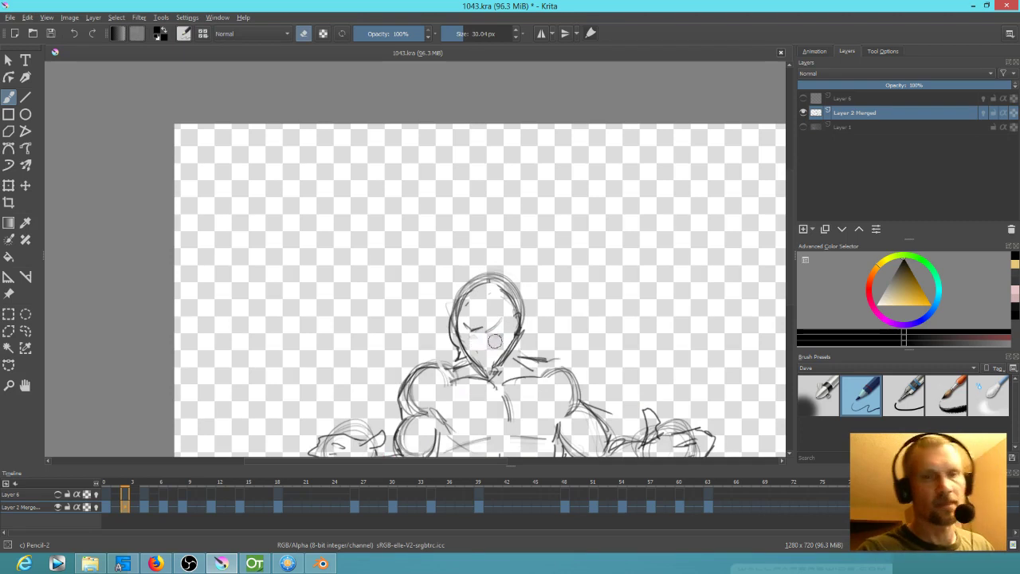
click(861, 394)
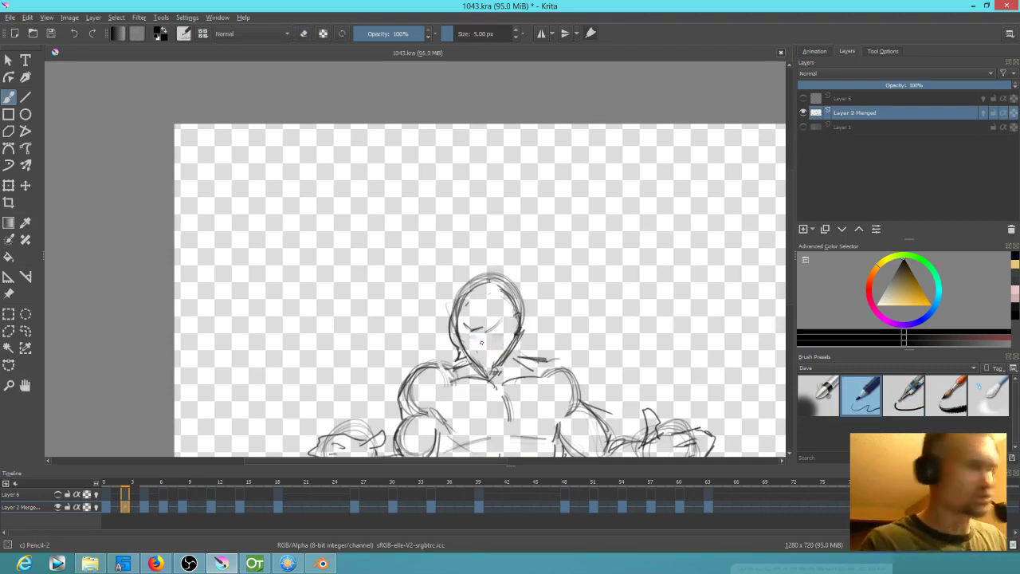
Add a small mouth mark to the coloured face at frame 0, comparing it with frame 2
key(Left)
key(Left)
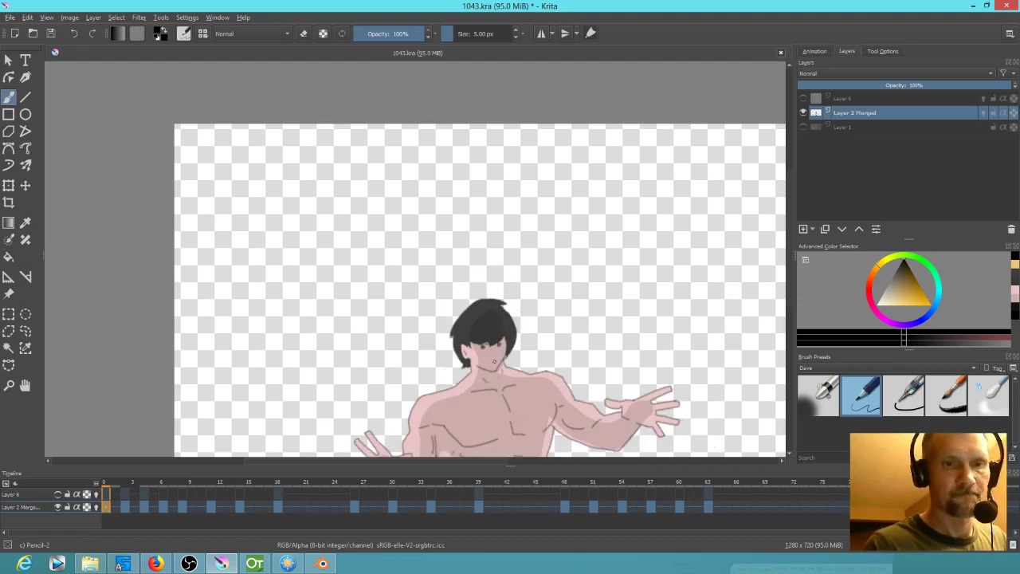
key(Right)
key(Right)
key(Left)
key(Left)
click(495, 361)
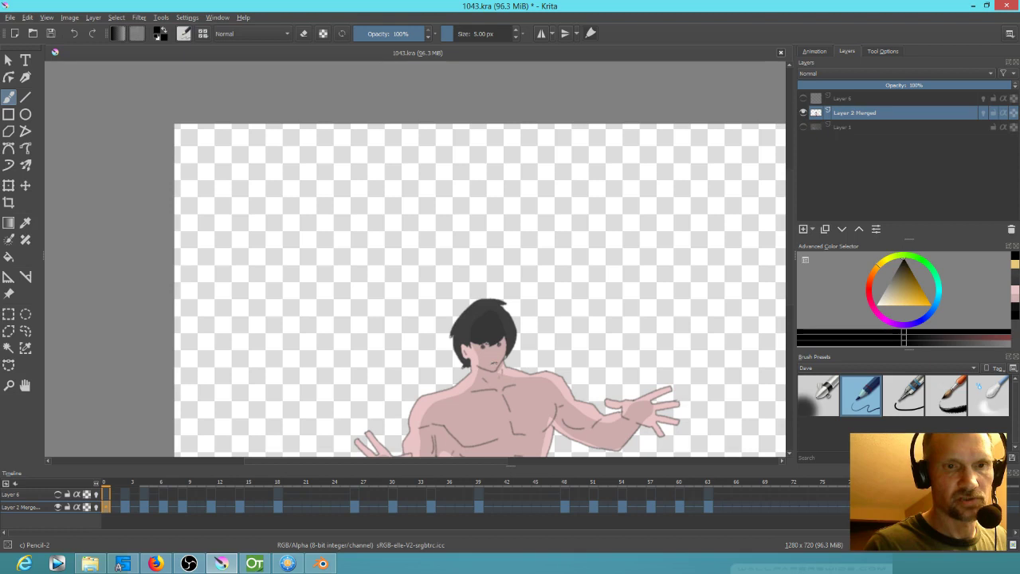
Mark the mouth with a short line on the head sketches from frame 2 through frame 11
key(Right)
key(Right)
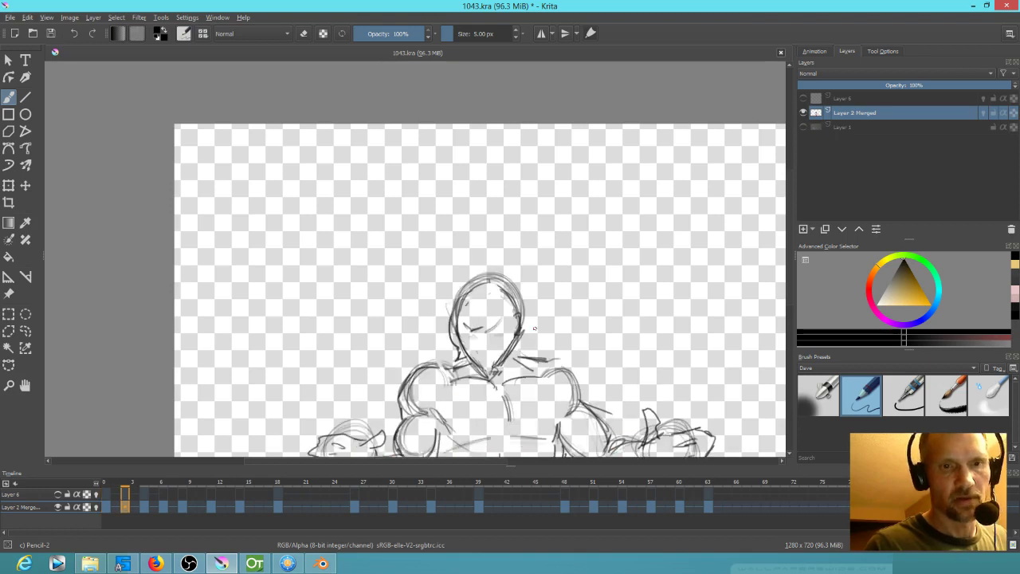
key(Right)
key(Right)
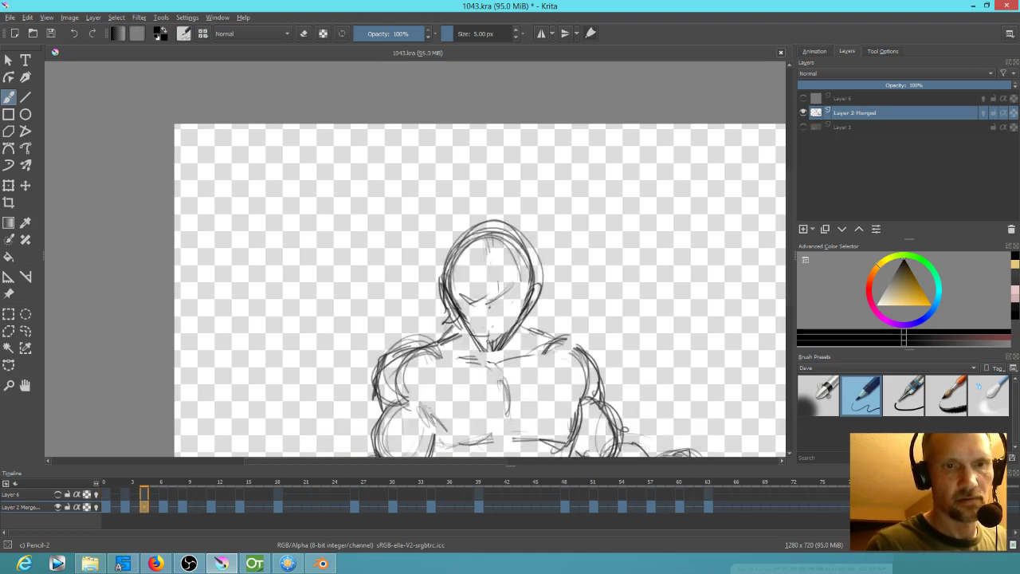
key(Right)
key(Right)
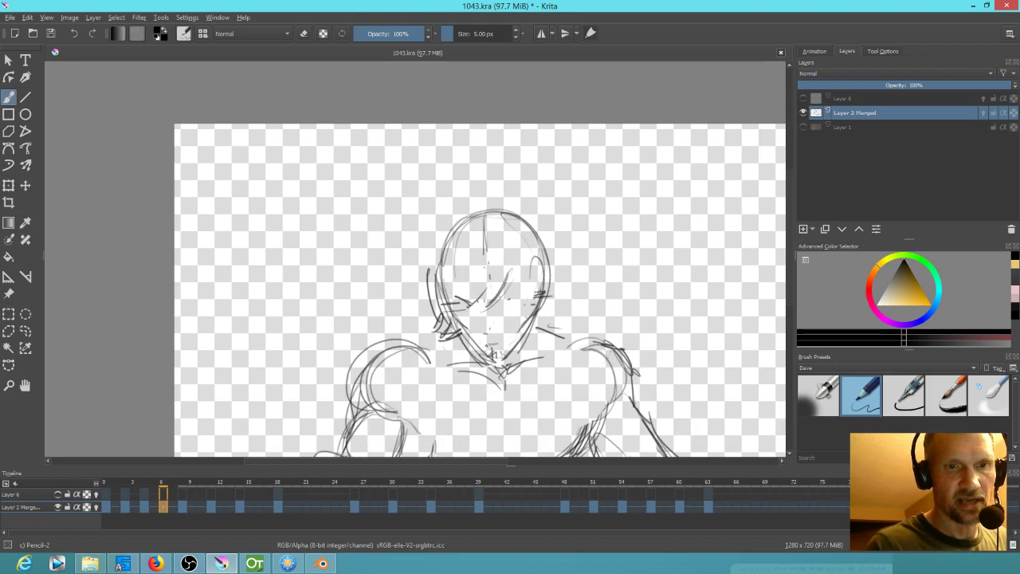
key(Right)
key(Right)
key(Right)
key(Right)
key(Right)
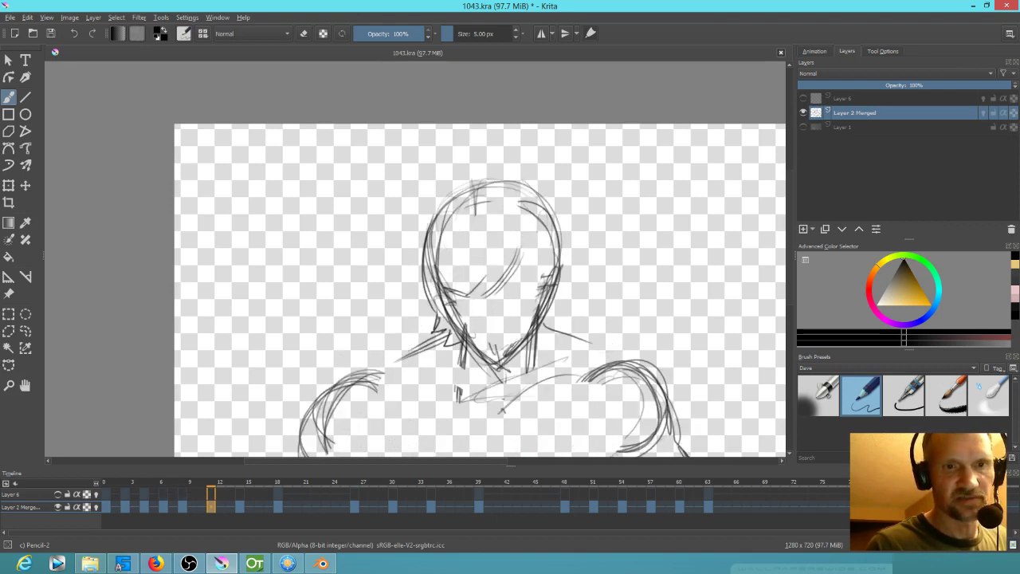
key(Right)
key(Right)
key(Right)
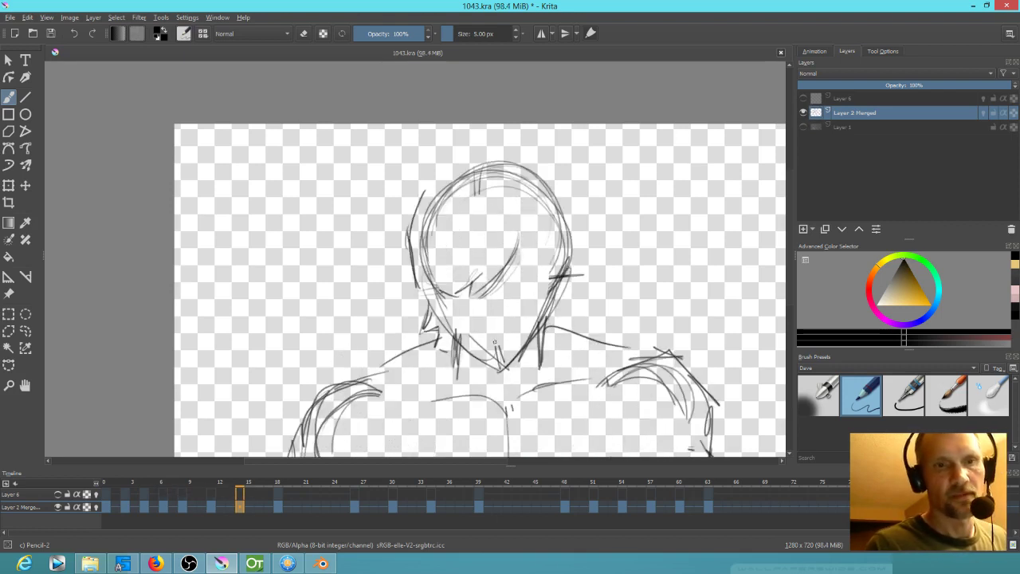
Draw the short mouth line above the chin at frame 14, using frame 11 as reference
key(Left)
key(Left)
key(Left)
key(Right)
key(Right)
key(Right)
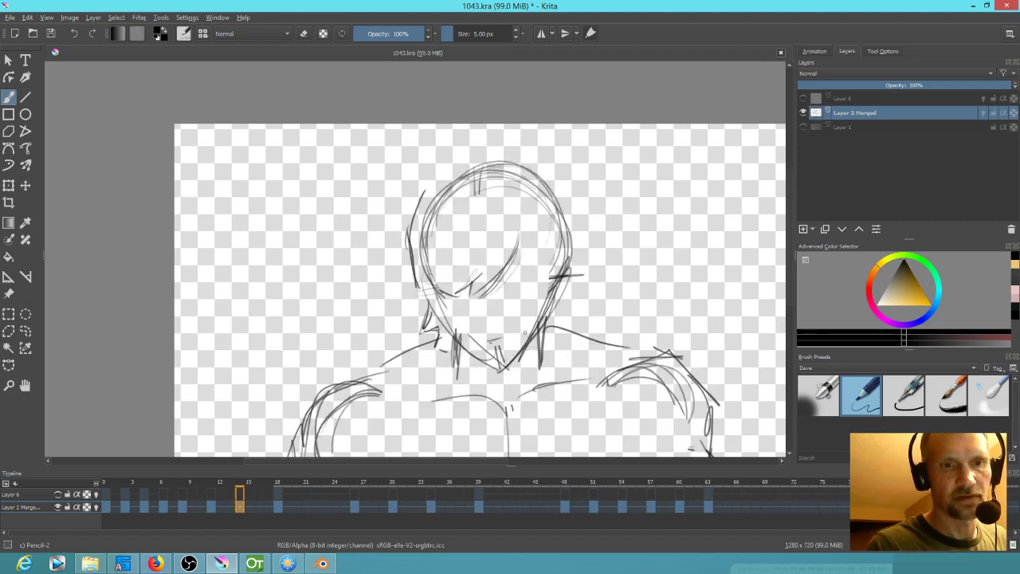
Examine the mouth and face placement from frame 18 back through the sketches to frame 0
key(Right)
key(Right)
key(Right)
key(Right)
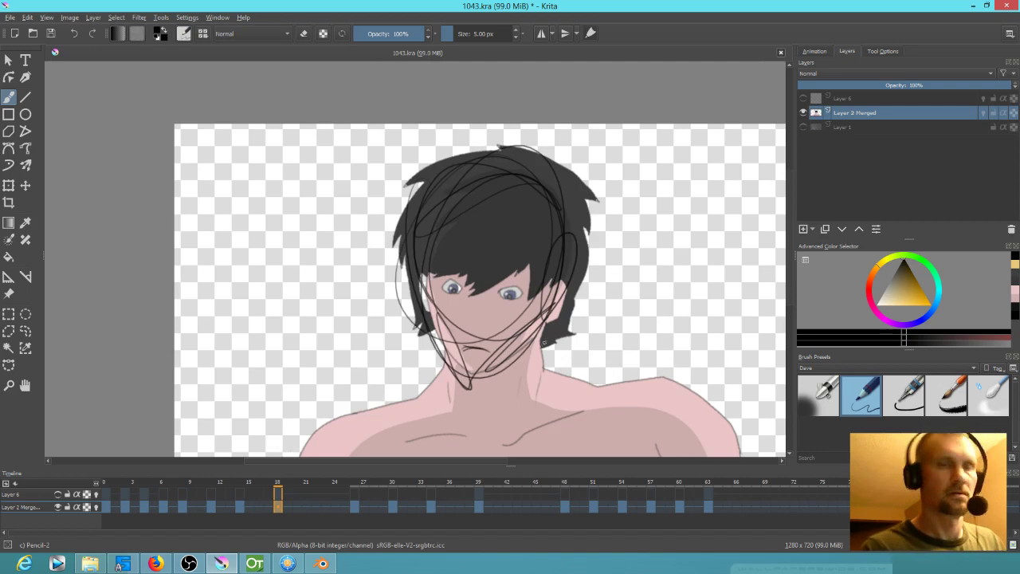
key(Left)
key(Left)
key(Left)
key(Left)
key(Left)
key(Left)
key(Left)
key(Left)
key(Left)
key(Left)
key(Left)
key(Left)
key(Left)
key(Left)
key(Left)
key(Left)
key(Left)
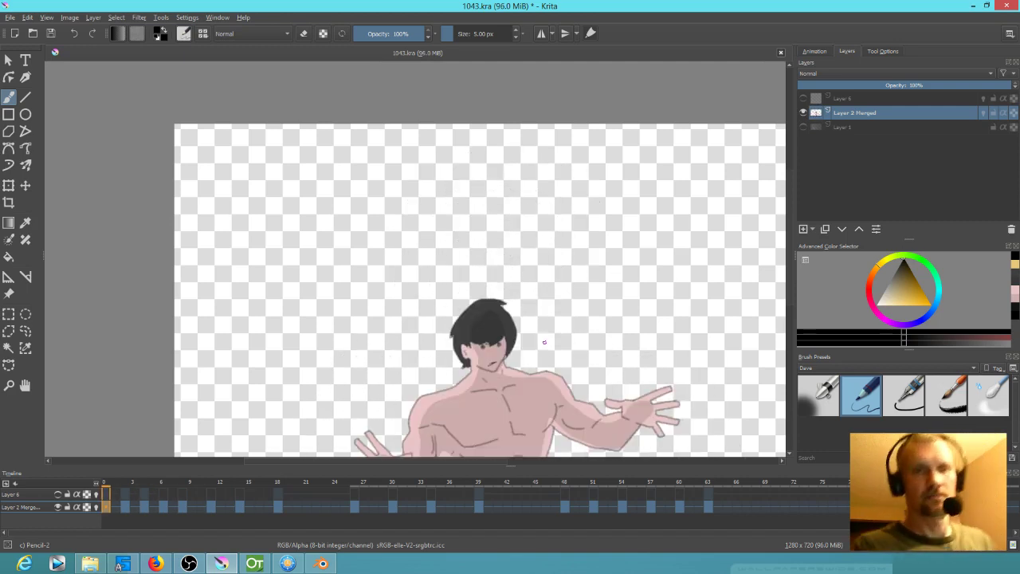
Sketch darker jagged fringe strands over the brow at frame 2 and the narrowed eyes under the fringe at frame 4
key(Right)
key(Right)
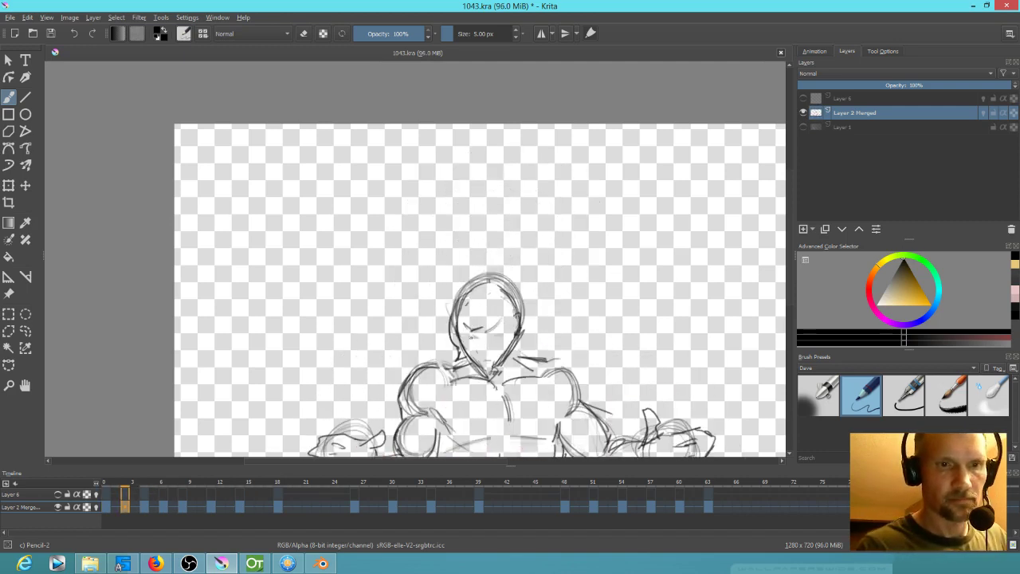
mouse_move(504, 319)
mouse_down()
mouse_move(481, 340)
mouse_move(471, 334)
mouse_up()
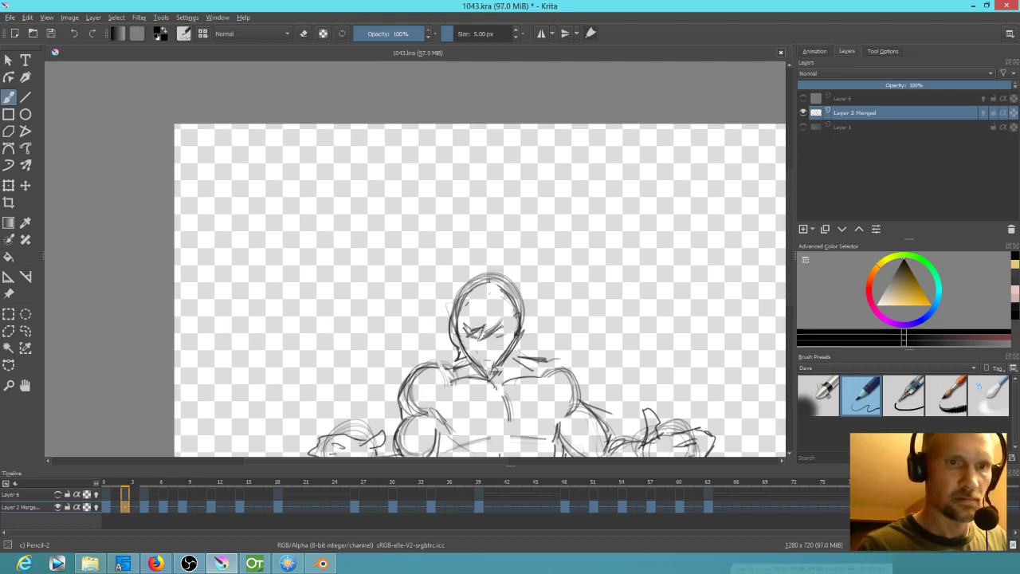
key(.)
drag(467, 306, 513, 303)
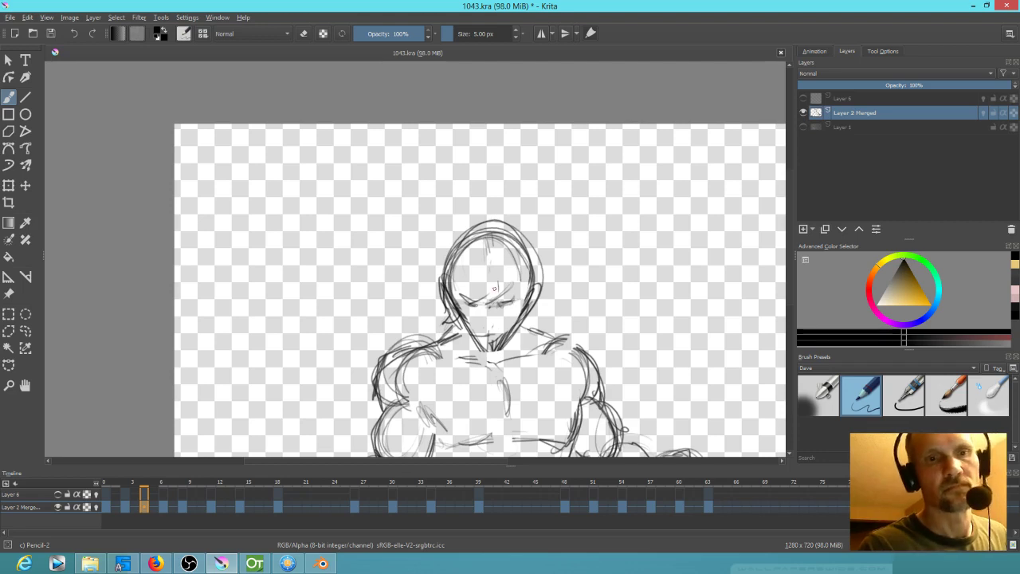
Sketch the eyes under the fringe at frame 6 and a light outline of the right eye at frame 8
key(Right)
key(Right)
mouse_move(474, 311)
mouse_down()
mouse_move(461, 308)
mouse_move(521, 301)
mouse_move(460, 315)
mouse_up()
key(Right)
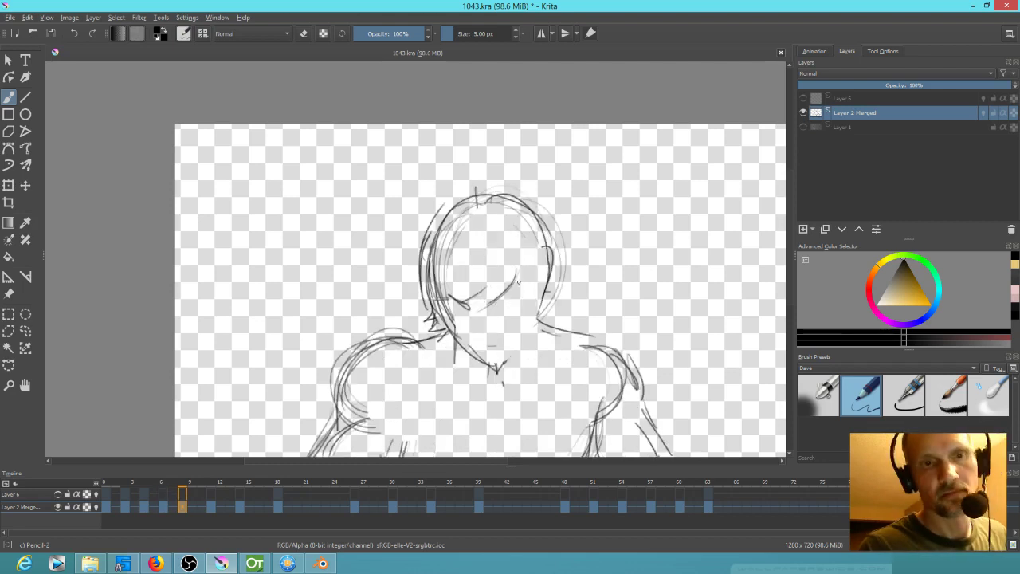
drag(501, 311, 521, 307)
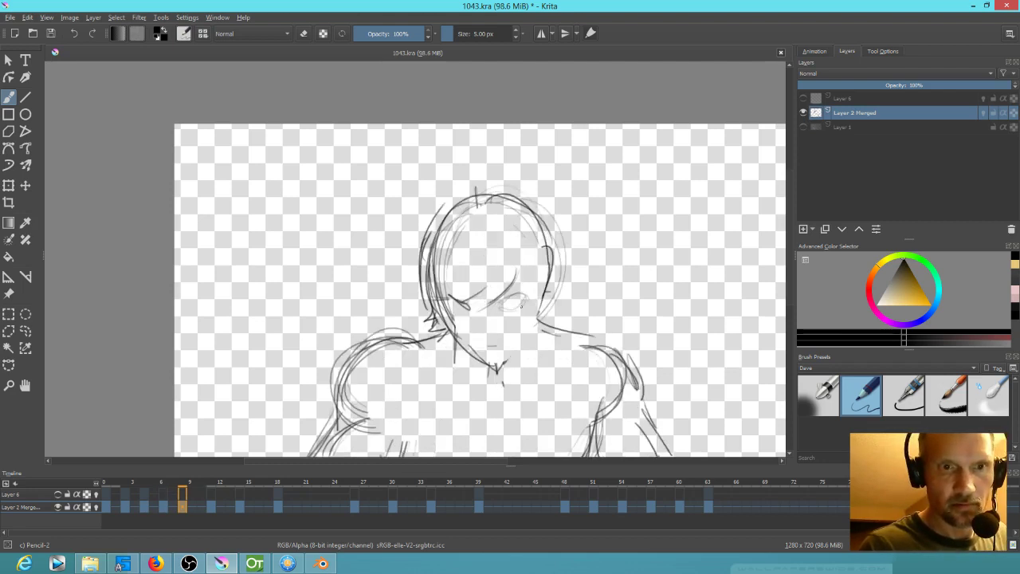
Lightly sketch the right eye beside the fringe at frame 11
key(period)
key(period)
key(period)
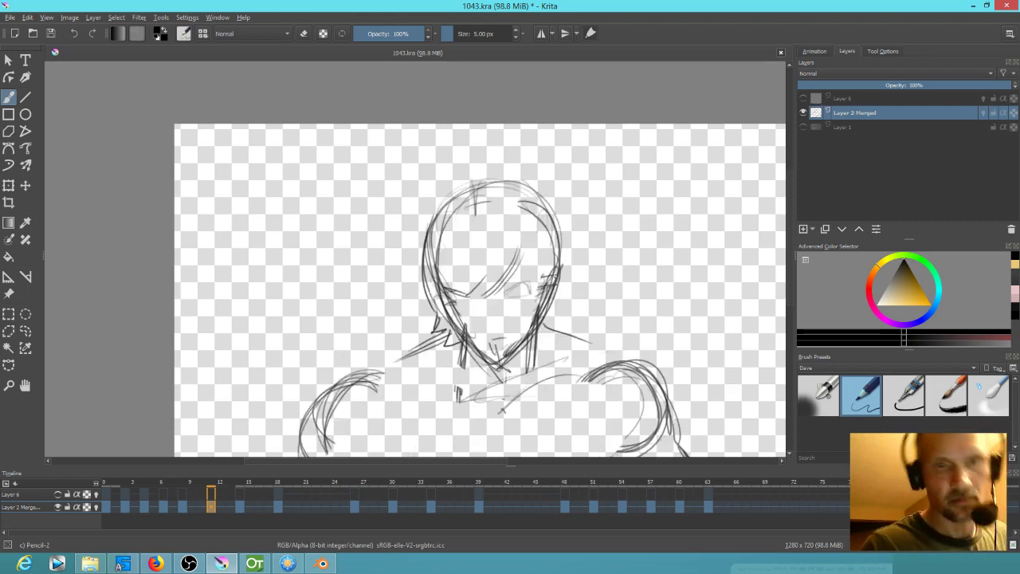
Sketch both eyes under the fringe at frame 14, comparing the face with the neighbouring frames
key(period)
key(period)
key(comma)
key(comma)
key(period)
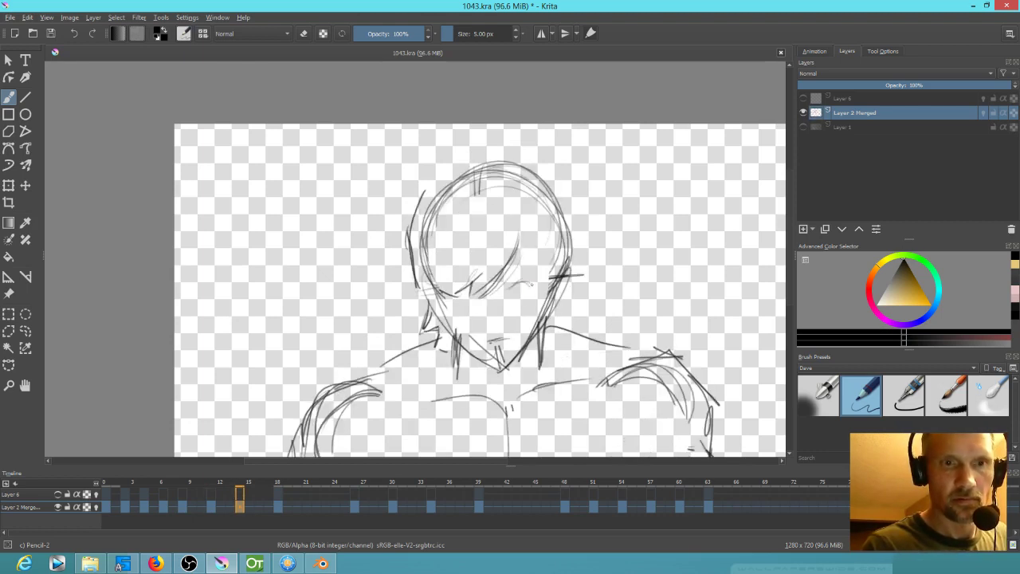
mouse_move(514, 281)
mouse_down()
mouse_move(528, 302)
mouse_move(505, 291)
mouse_move(469, 294)
mouse_up()
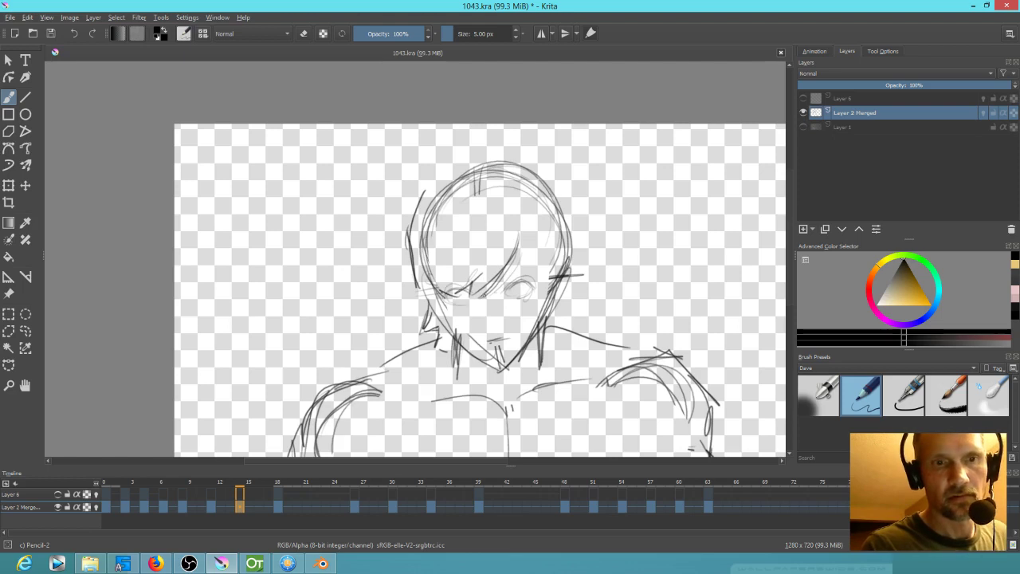
key(period)
key(period)
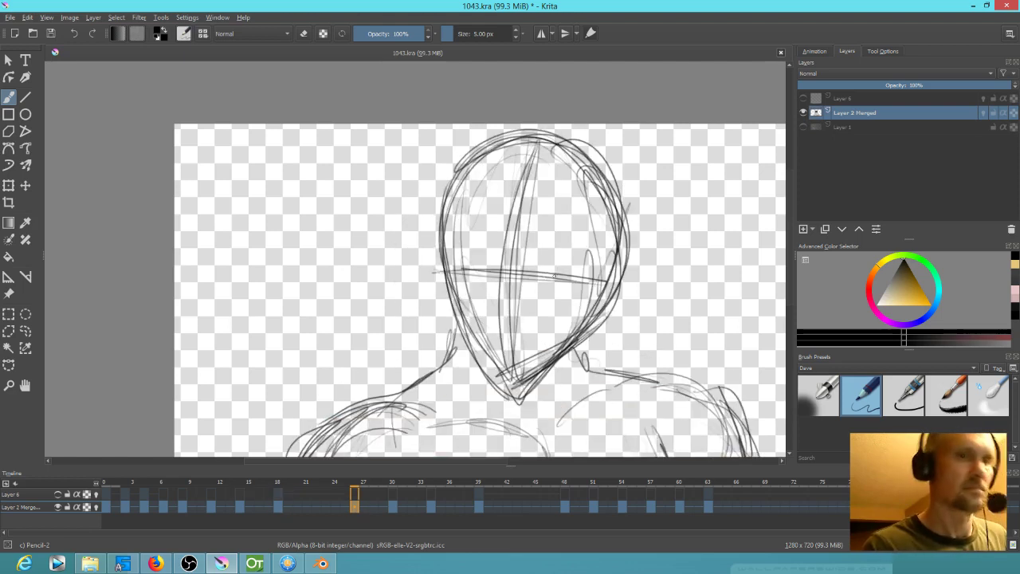
key(comma)
key(comma)
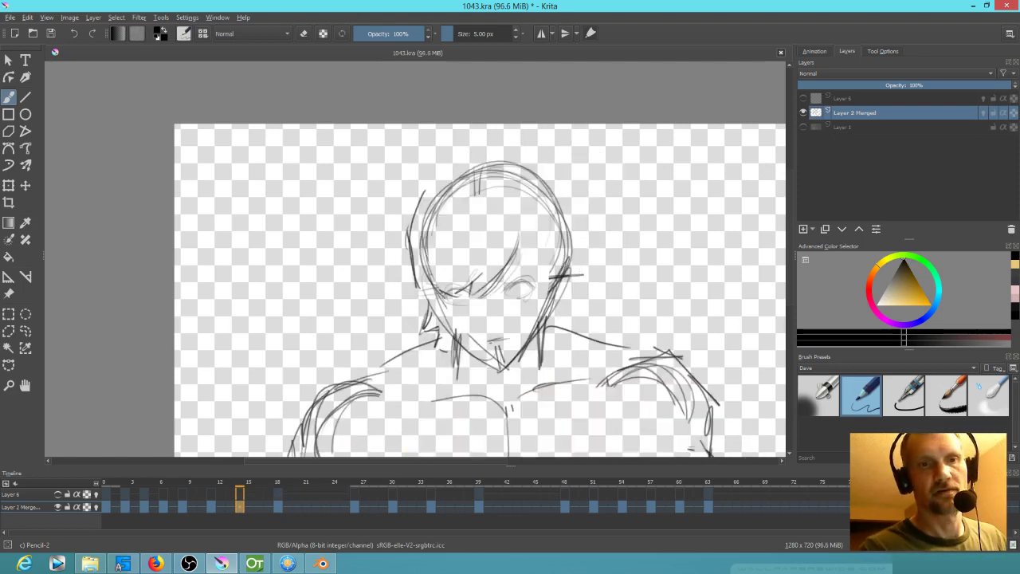
Darken and define the outlines of both eyes at frame 6
key(comma)
key(comma)
key(comma)
key(comma)
key(comma)
key(comma)
key(period)
key(period)
key(period)
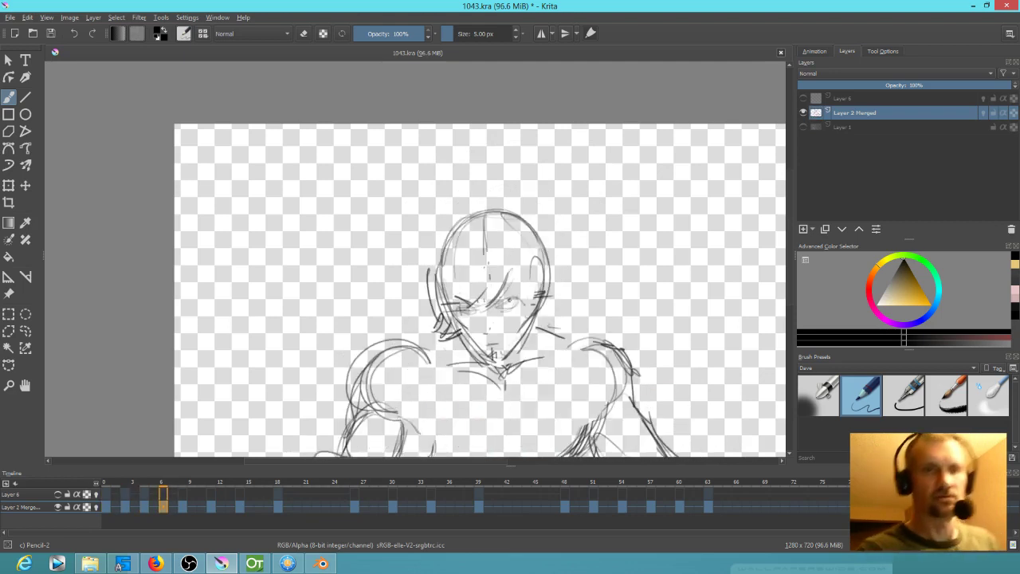
drag(499, 305, 512, 299)
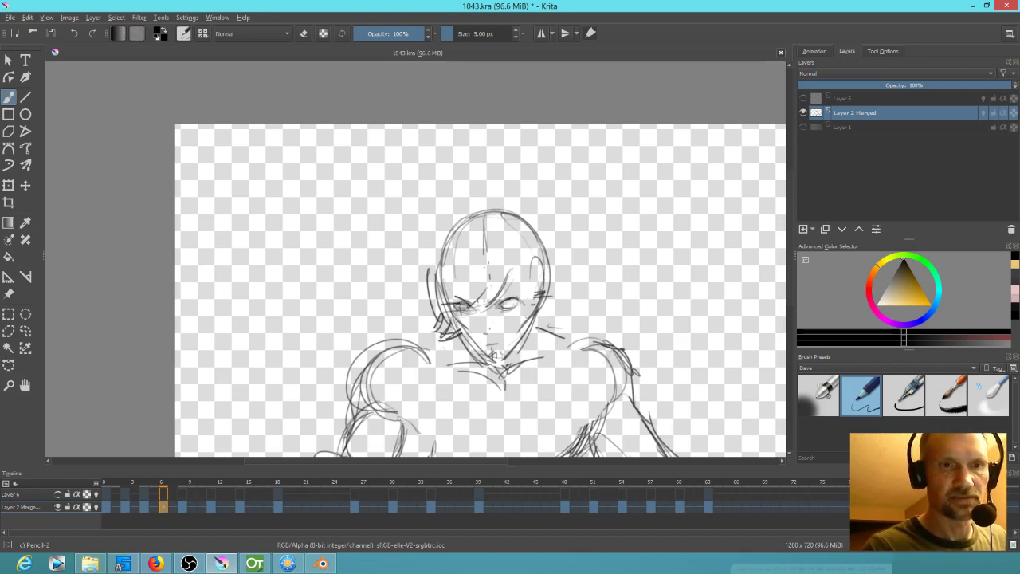
Define the right eye outline and add fringe strands covering the left eye at frame 8
key(period)
drag(504, 304, 528, 298)
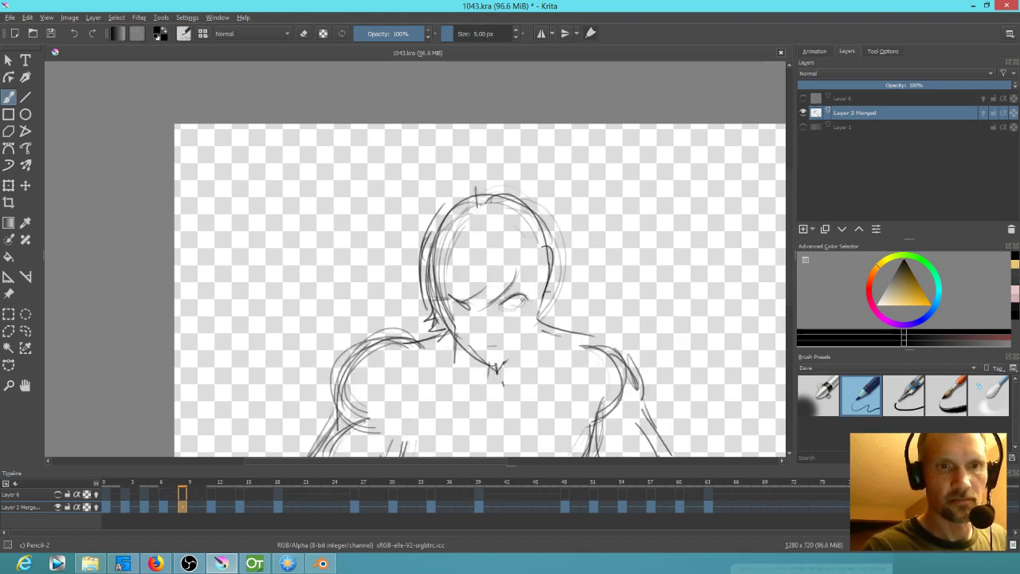
mouse_move(492, 289)
mouse_down()
mouse_move(468, 319)
mouse_move(459, 311)
mouse_up()
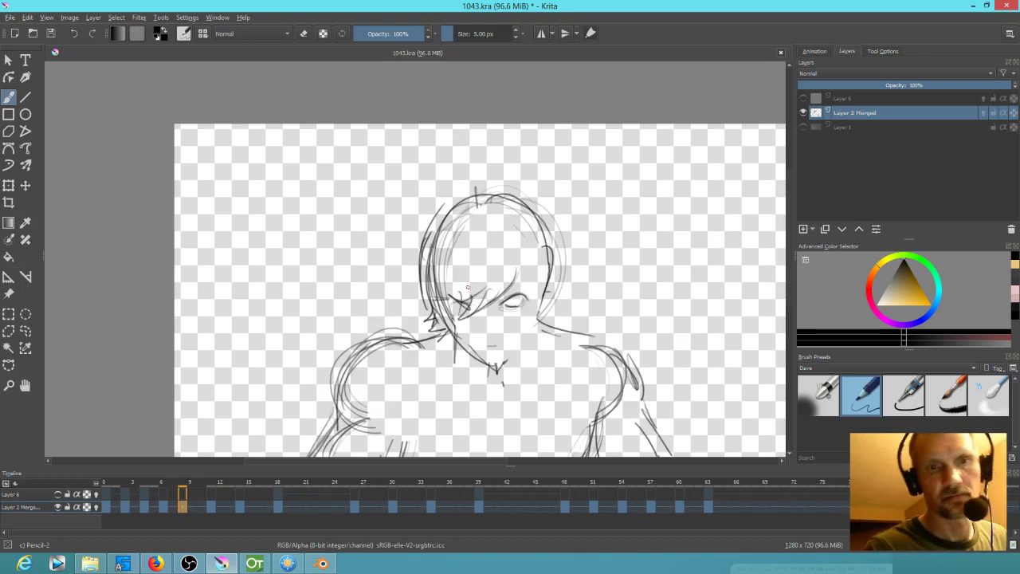
Thicken the long pointed fringe strand between the eyes at frame 11, checking it against frame 14
key(period)
mouse_move(515, 265)
mouse_down()
mouse_move(490, 304)
mouse_move(472, 309)
mouse_move(480, 291)
mouse_up()
drag(505, 282, 529, 257)
key(period)
key(comma)
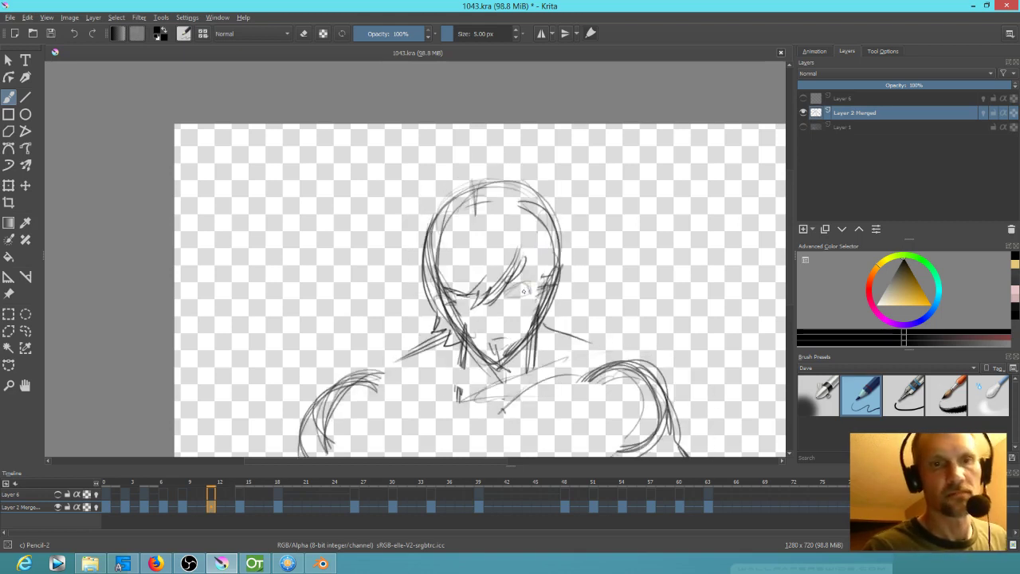
Define the right eye and thicken the long fringe strand at frame 14, and return to frame 4
key(period)
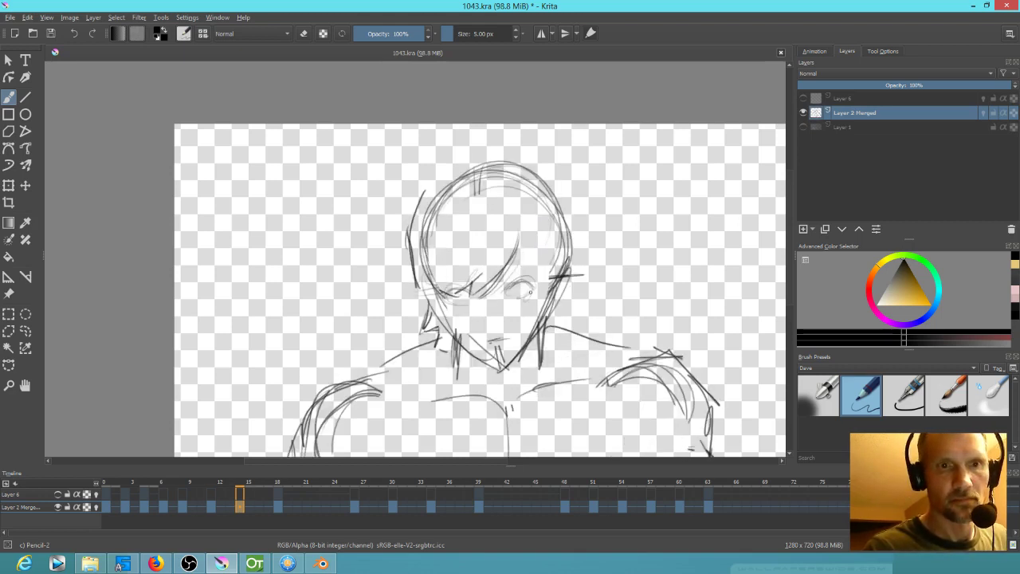
mouse_move(519, 252)
mouse_down()
mouse_move(483, 306)
mouse_move(480, 295)
mouse_move(520, 253)
mouse_up()
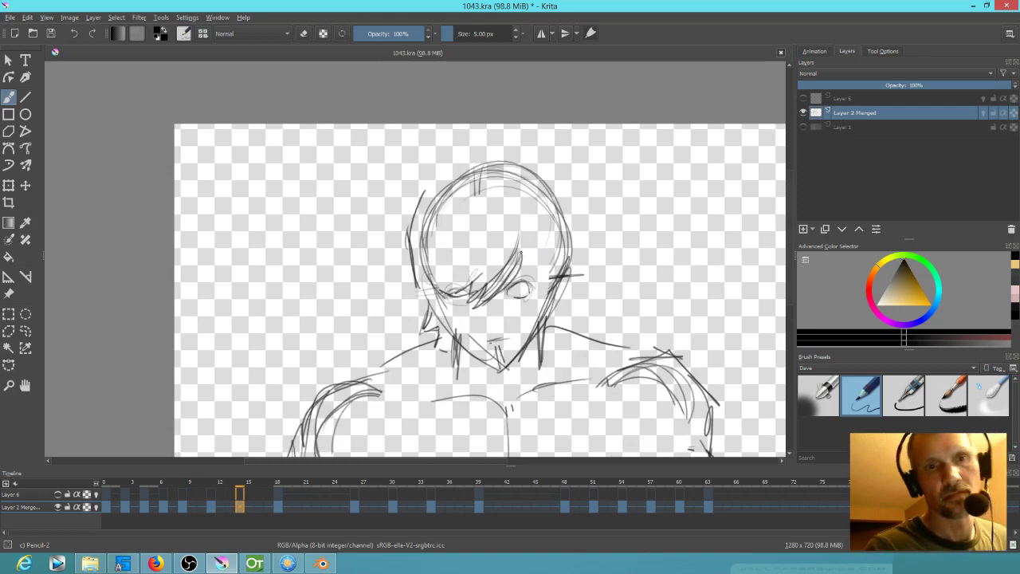
key(period)
key(comma)
key(comma)
key(comma)
key(comma)
key(comma)
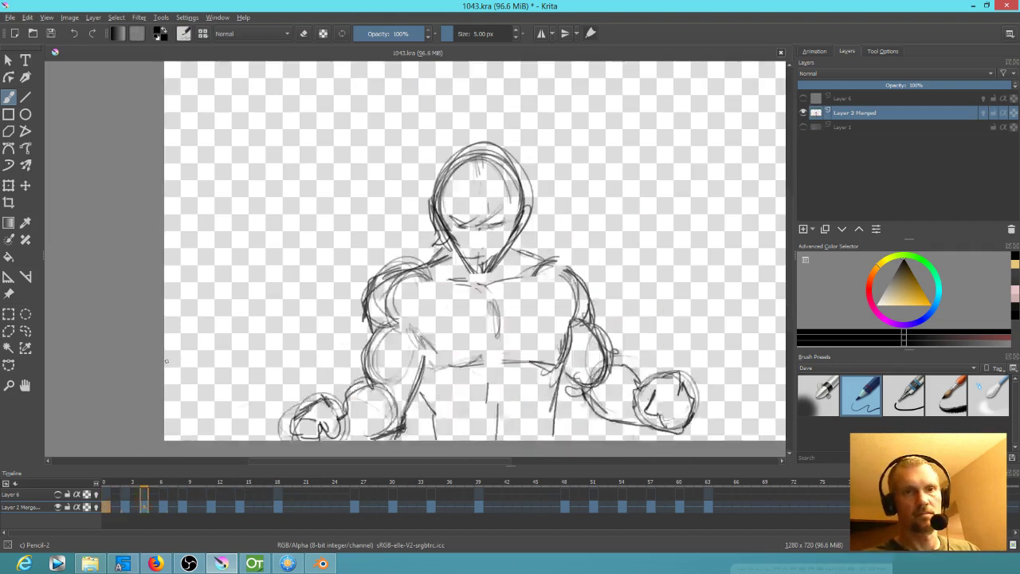
Go to frame 2 and compare its rough head with the coloured hair at frame 0
scroll(314, 366, down, 2)
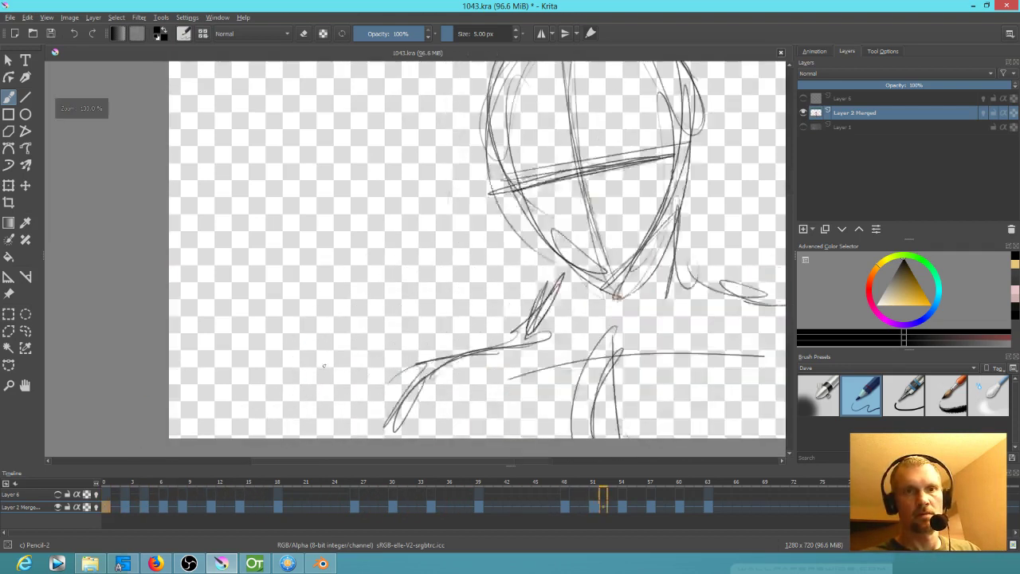
scroll(338, 372, up, 1)
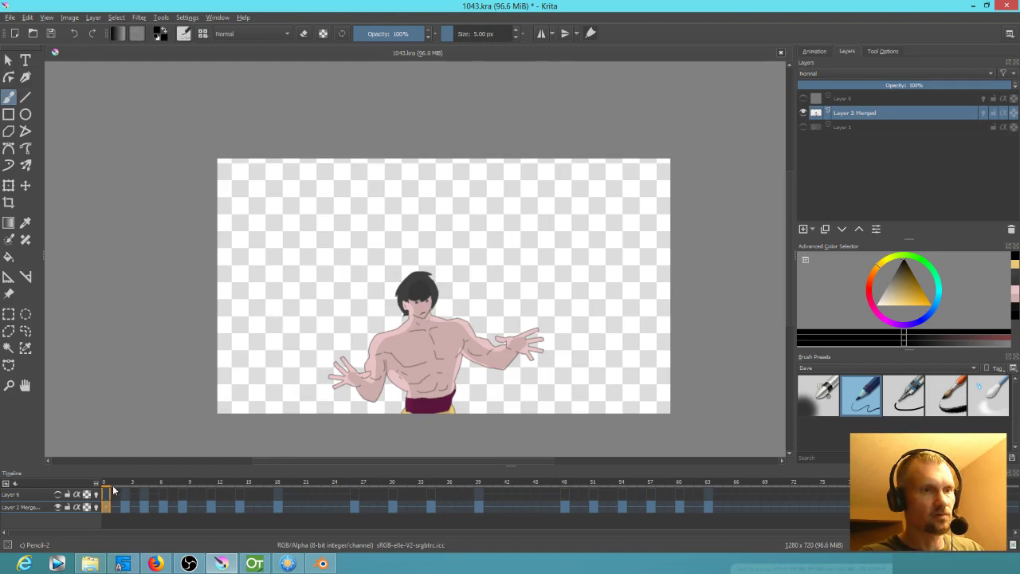
mouse_move(107, 486)
mouse_down()
mouse_move(171, 484)
mouse_move(259, 507)
mouse_move(468, 510)
mouse_move(88, 486)
mouse_up()
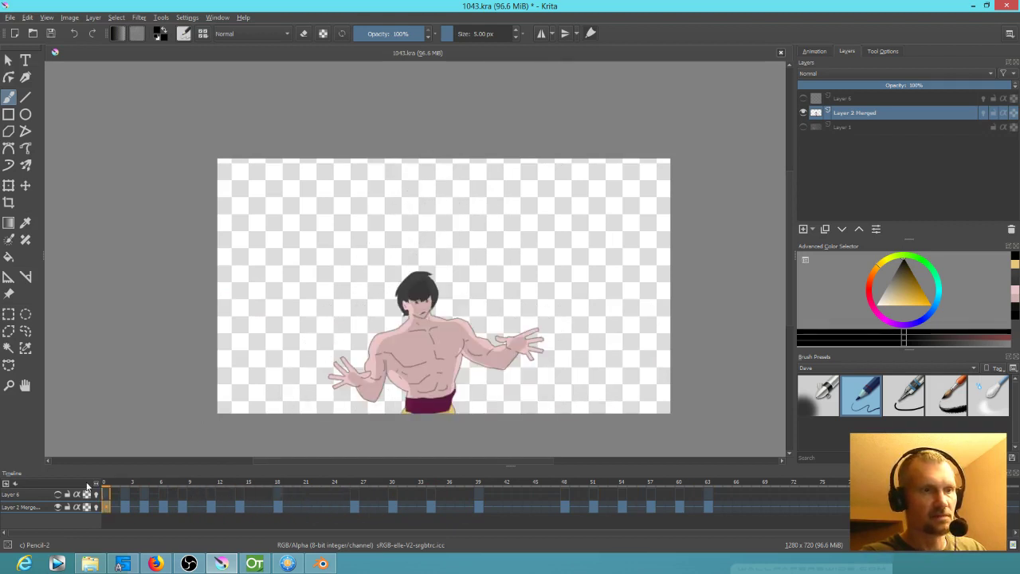
key(Right)
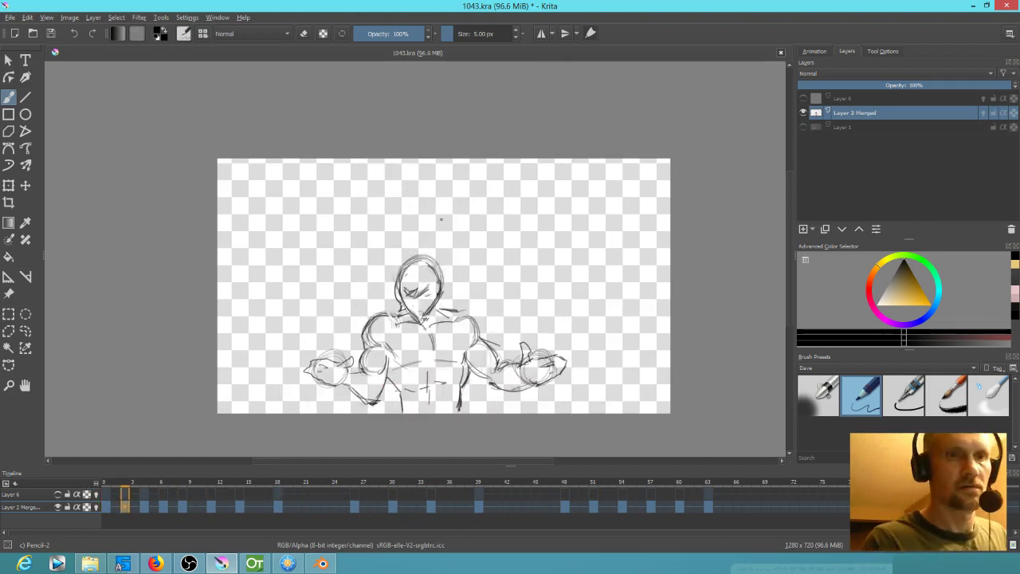
drag(510, 268, 517, 229)
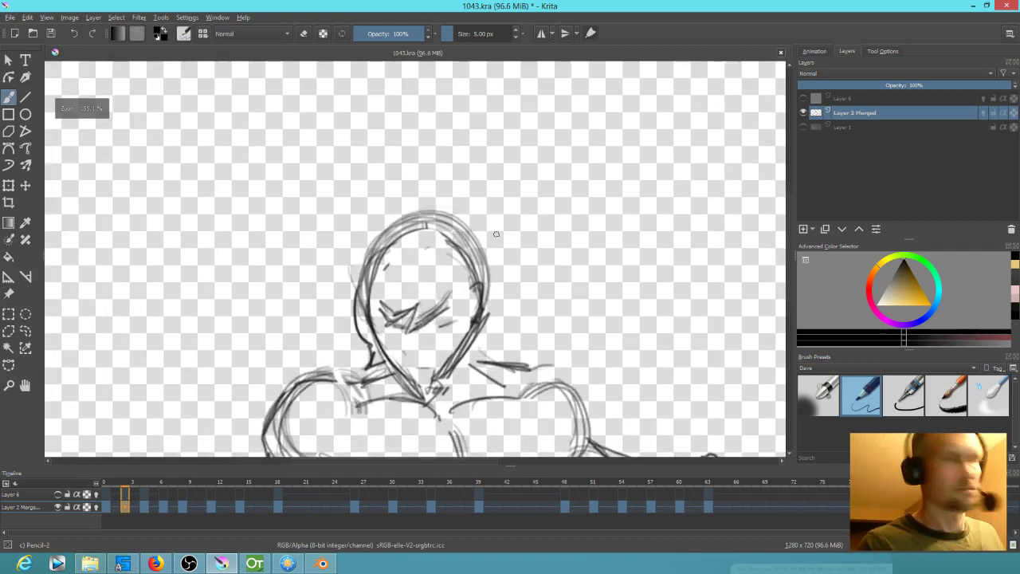
key(Left)
key(Right)
drag(408, 220, 476, 221)
mouse_move(424, 218)
mouse_down()
mouse_move(494, 233)
mouse_move(458, 237)
mouse_up()
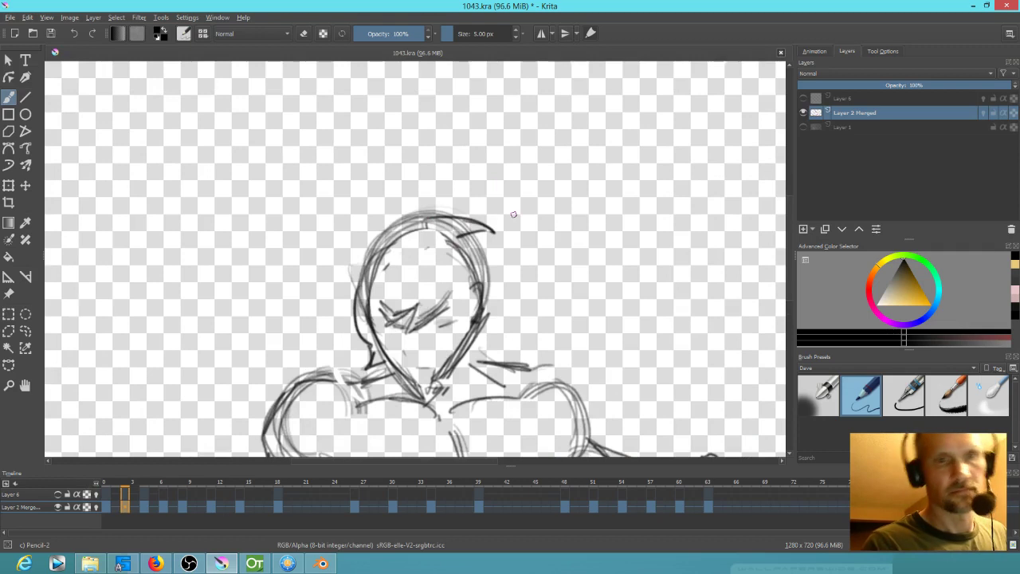
key(ctrl+z)
key(ctrl+z)
Draw a pointed hair tuft at the upper right of the head at frames 2, 4 and 6
drag(430, 223, 479, 236)
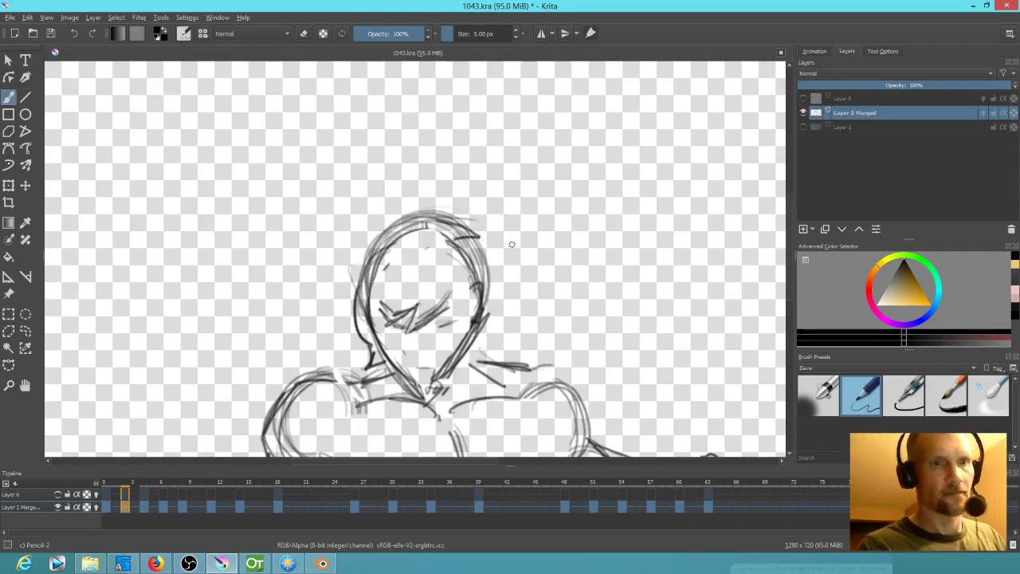
key(Right)
mouse_move(452, 134)
mouse_down()
mouse_move(513, 158)
mouse_move(472, 163)
mouse_up()
key(Right)
mouse_move(464, 110)
mouse_down()
mouse_move(529, 136)
mouse_move(512, 115)
mouse_move(536, 139)
mouse_move(503, 140)
mouse_move(532, 125)
mouse_move(498, 145)
mouse_move(534, 137)
mouse_move(548, 109)
mouse_up()
Sketch the upper-right hair tuft and the right-hand head contour at frame 8
key(Right)
mouse_move(548, 108)
mouse_down()
mouse_move(498, 113)
mouse_move(541, 102)
mouse_up()
drag(531, 169, 549, 223)
drag(462, 130, 526, 149)
drag(480, 130, 562, 153)
Draw the pointed hair tuft at the upper right of the head at frame 11
key(Right)
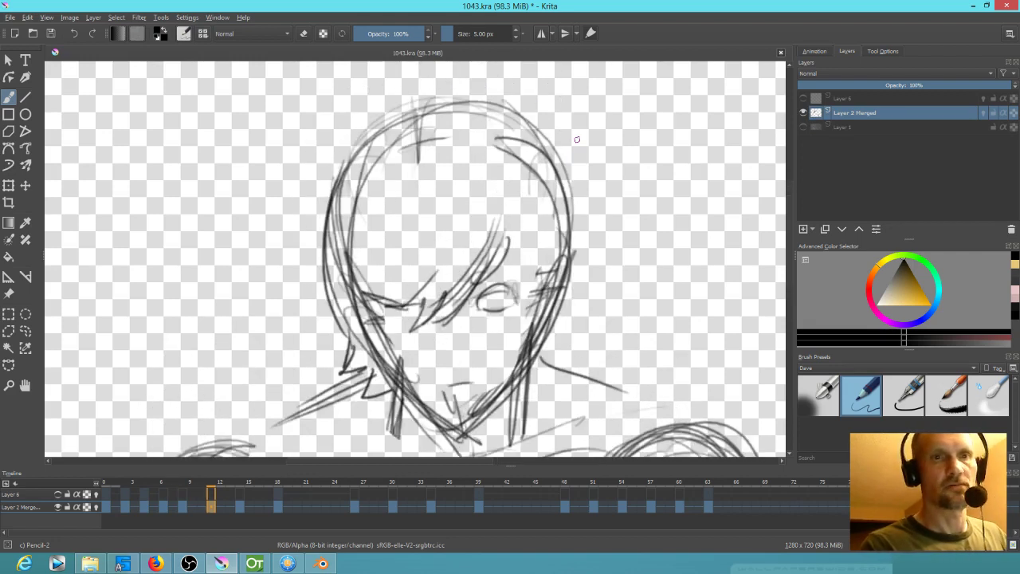
drag(480, 104, 573, 119)
drag(573, 119, 561, 126)
Draw the upper-right hair tuft at frame 14, comparing it with frame 11 and the coloured hair at frame 18
key(Right)
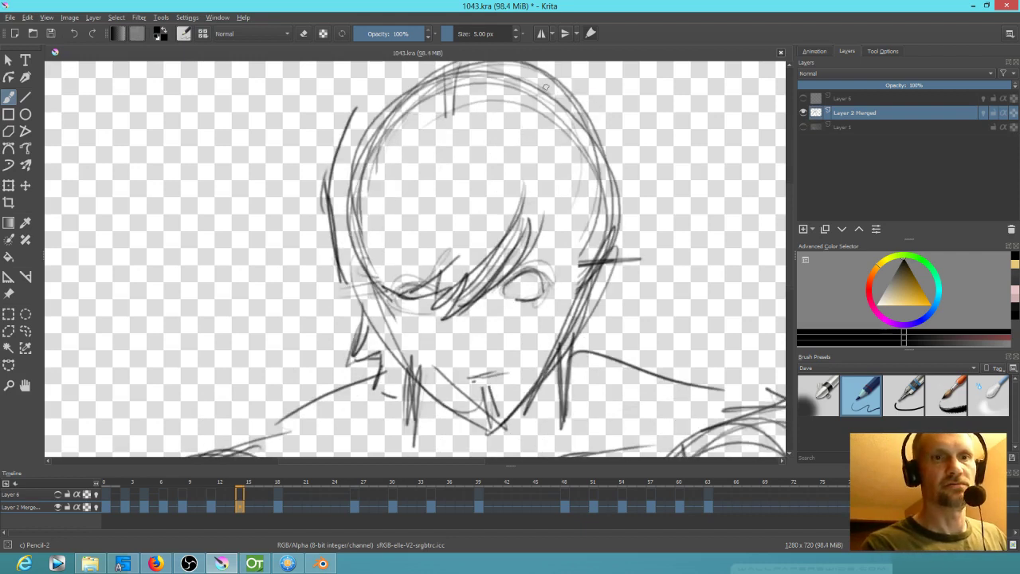
key(Left)
key(Right)
mouse_move(469, 145)
mouse_down()
mouse_move(544, 154)
mouse_move(551, 164)
mouse_move(508, 173)
mouse_up()
drag(501, 172, 555, 166)
drag(503, 148, 544, 163)
key(Right)
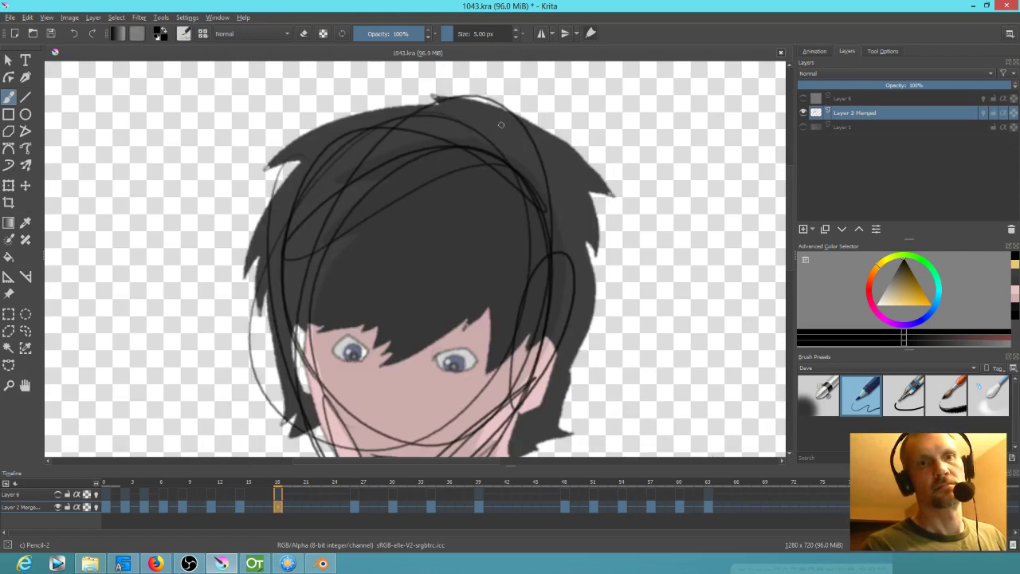
key(Left)
key(Left)
key(Right)
Draw a pointed hair tuft on the left side of the head at frames 2 and 4
key(space)
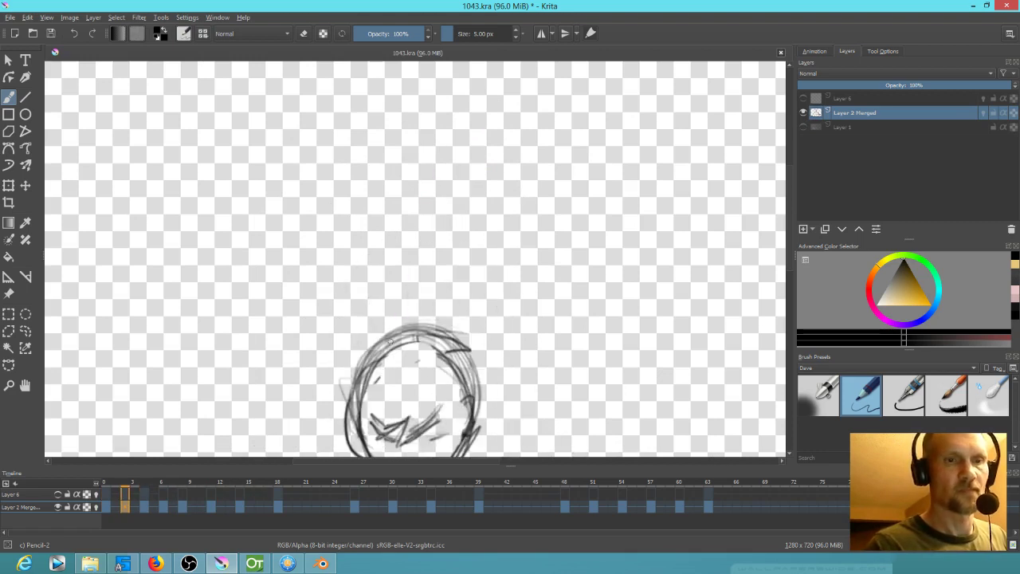
drag(346, 353, 365, 340)
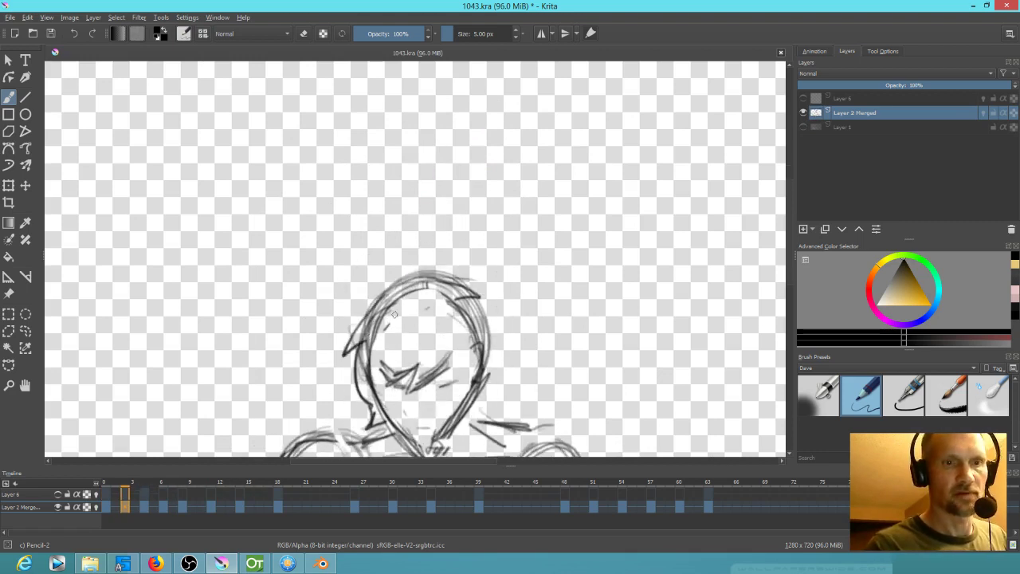
key(Right)
key(Right)
mouse_move(392, 195)
mouse_down()
mouse_move(356, 226)
mouse_move(327, 275)
mouse_up()
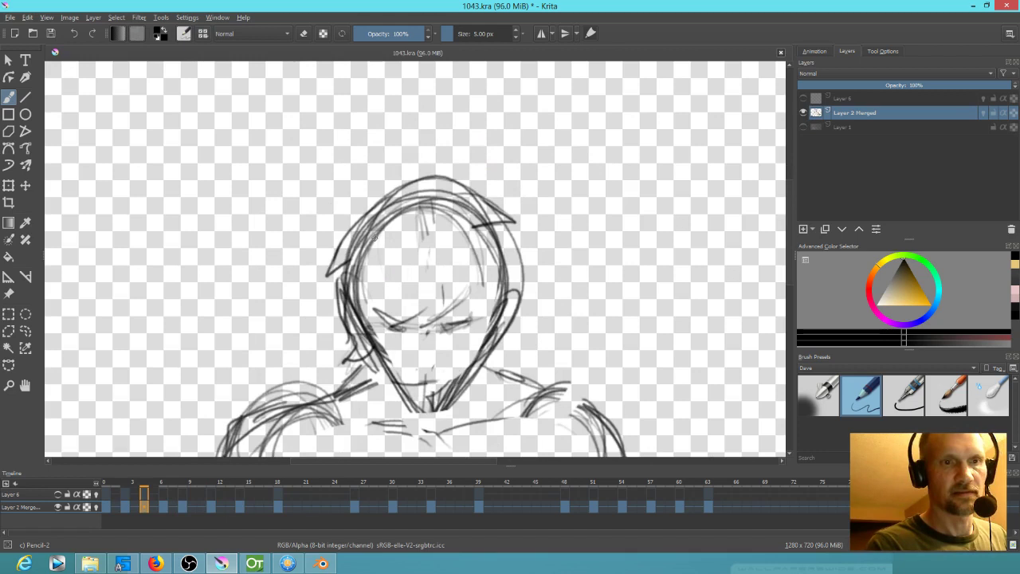
Draw the larger pointed tuft on the left side of the hair at frames 6 and 8
key(.)
drag(402, 163, 309, 268)
drag(337, 209, 300, 291)
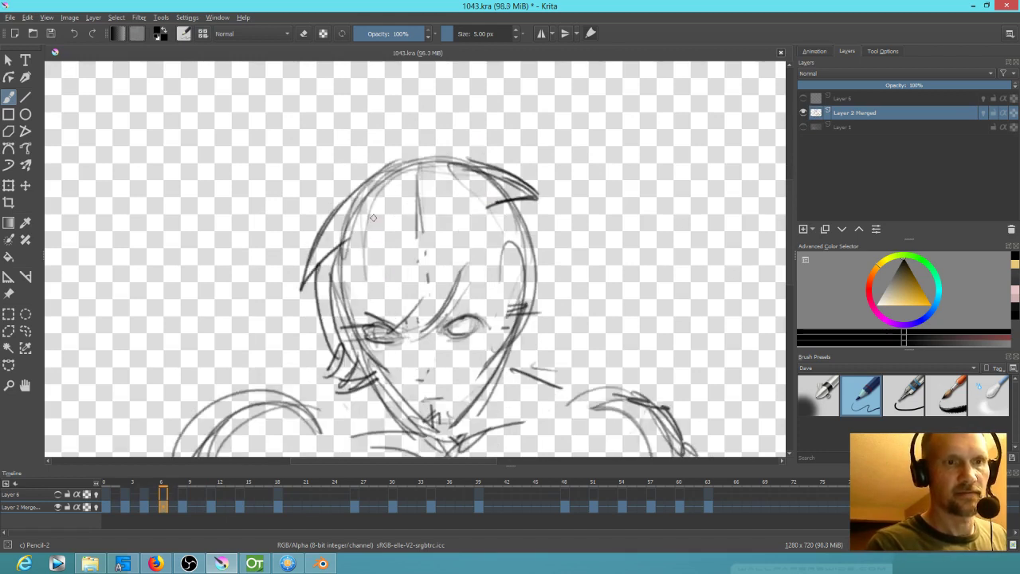
key(.)
drag(402, 134, 286, 231)
mouse_move(344, 156)
mouse_down()
mouse_move(302, 199)
mouse_move(284, 238)
mouse_up()
drag(284, 238, 355, 193)
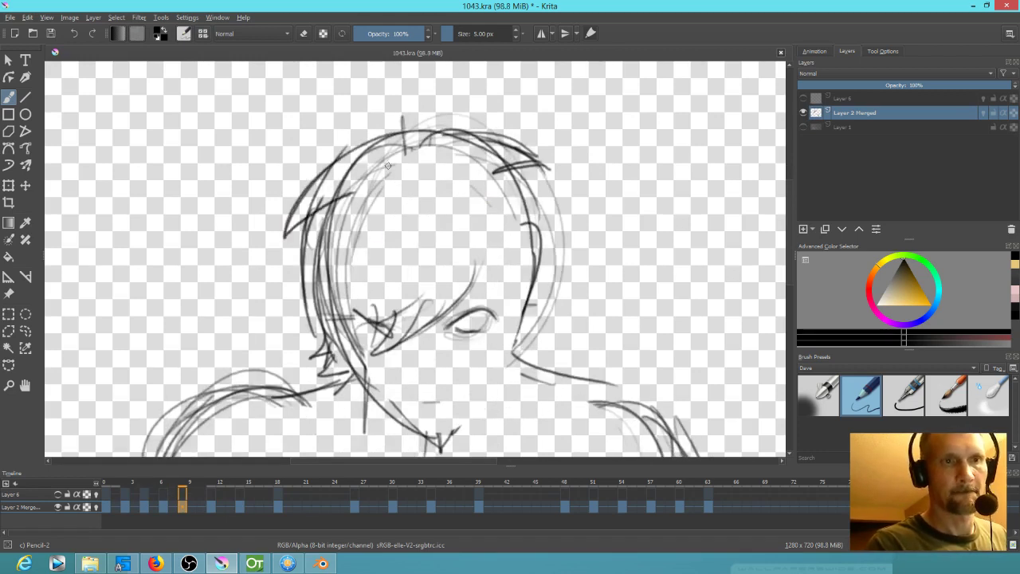
Draw the pointed tuft on the left side of the hair at frame 11
key(.)
drag(417, 112, 281, 231)
drag(354, 137, 288, 234)
drag(340, 193, 293, 229)
Sketch the left side of the hair with its pointed, layered tuft at frame 14
key(.)
drag(422, 85, 250, 210)
drag(359, 95, 267, 212)
drag(340, 160, 267, 212)
drag(292, 174, 263, 206)
drag(368, 94, 266, 193)
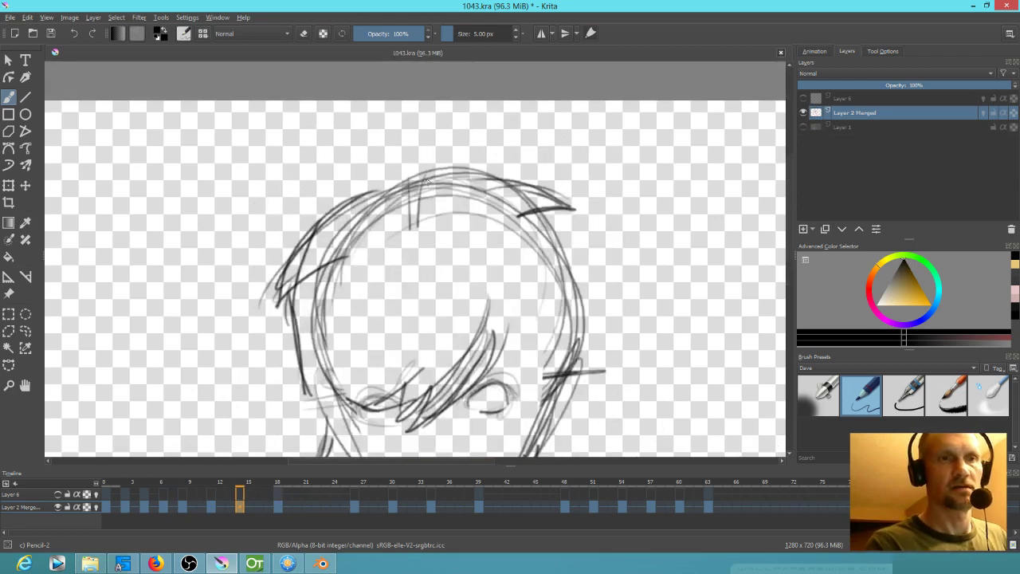
Add a second small hair spike at the upper left of the crown at frames 14 and 11
mouse_move(428, 181)
mouse_down()
mouse_move(332, 193)
mouse_move(460, 173)
mouse_up()
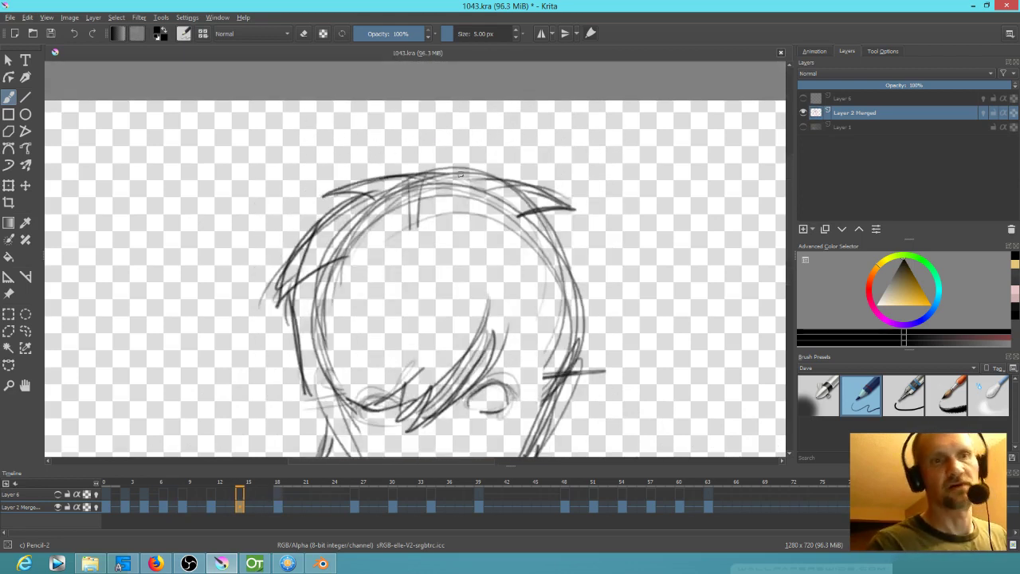
mouse_move(321, 267)
mouse_down()
mouse_move(294, 336)
mouse_move(303, 310)
mouse_up()
key(Left)
drag(422, 214, 340, 228)
drag(339, 230, 447, 205)
Check the coloured hair at frame 18 and draw the hair on the right side down to the neck at frame 2
key(alt+Right)
key(alt+Right)
drag(592, 303, 555, 203)
key(alt+Left)
key(alt+Left)
key(alt+Left)
key(alt+Left)
key(alt+Left)
key(alt+Left)
key(alt+Left)
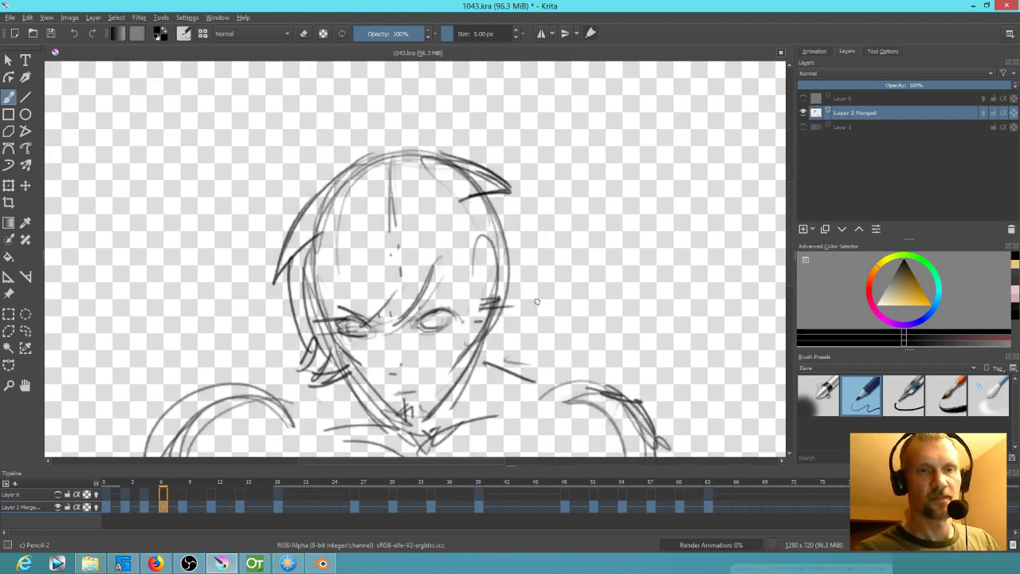
key(alt+Right)
drag(461, 333, 450, 397)
Draw the hair down the right side of the face, ending in a pointed tip at the neck, at frame 4
key(alt+Right)
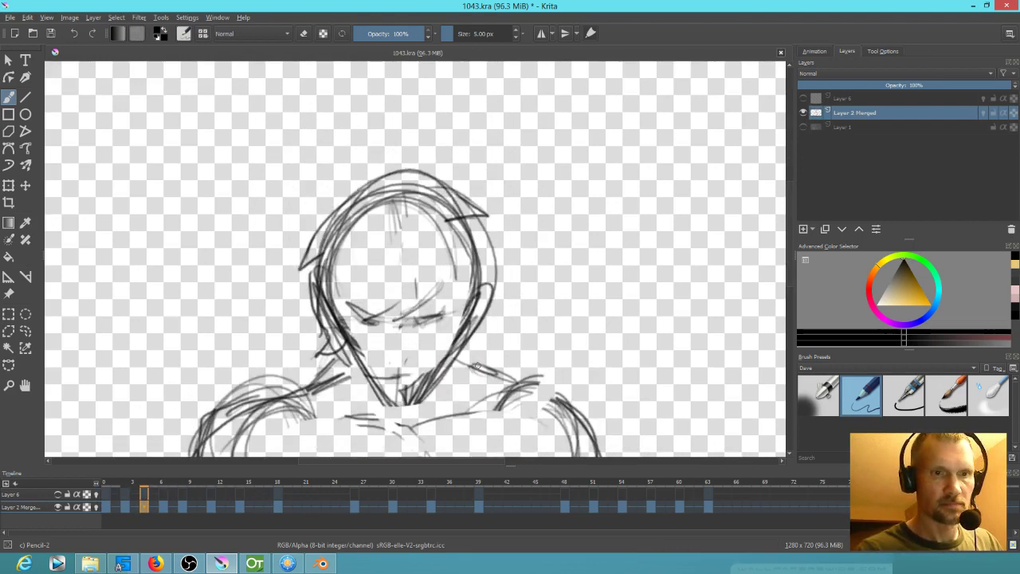
mouse_move(488, 257)
mouse_down()
mouse_move(470, 353)
mouse_move(478, 333)
mouse_move(471, 360)
mouse_up()
drag(483, 352, 463, 355)
Draw the hair contour down the right side of the face to a tip at the neck at frame 6
key(alt+Right)
drag(509, 239, 486, 353)
drag(510, 264, 506, 284)
drag(510, 279, 489, 365)
drag(501, 352, 488, 354)
Draw the right-hand hair contour down to the neck at frame 8, comparing it with frame 6
key(alt+Right)
drag(529, 216, 523, 253)
mouse_move(533, 256)
mouse_down()
mouse_move(498, 351)
mouse_move(513, 352)
mouse_move(497, 367)
mouse_up()
key(alt+Left)
key(alt+Right)
key(alt+Left)
key(alt+Right)
key(alt+Left)
key(alt+Right)
Draw the right-hand hair contour and the pointed hair tip above the shoulder at frame 11
key(alt+Right)
mouse_move(507, 314)
mouse_down()
mouse_move(526, 359)
mouse_move(498, 359)
mouse_up()
drag(510, 312, 525, 360)
mouse_move(527, 221)
mouse_down()
mouse_move(515, 333)
mouse_move(512, 323)
mouse_up()
drag(523, 191, 532, 271)
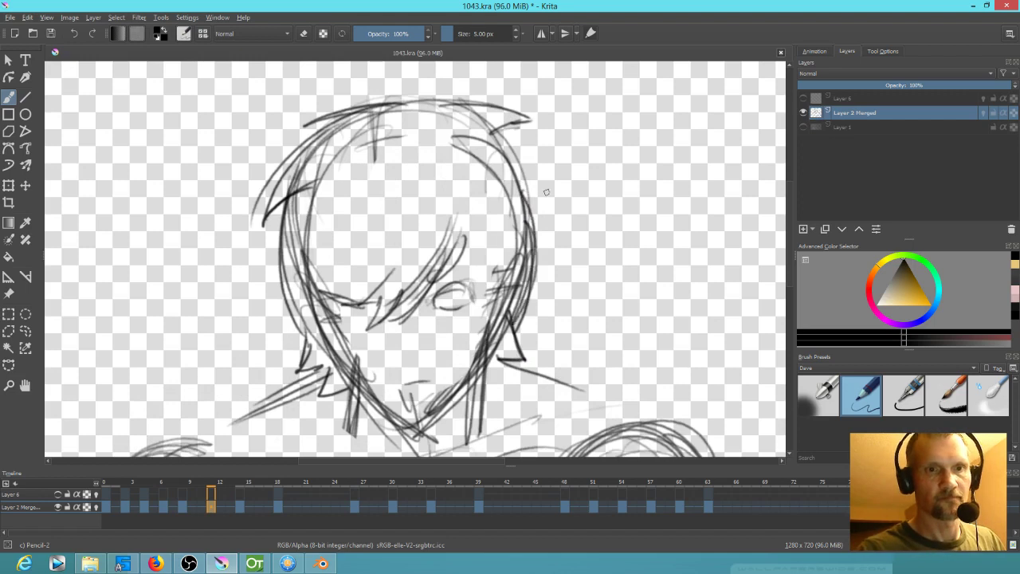
Draw the right-hand hair contour and its pointed tip above the shoulder at frame 14, checking against frame 11
key(alt+Left)
key(alt+Right)
key(alt+Right)
drag(547, 195, 542, 360)
key(alt+Left)
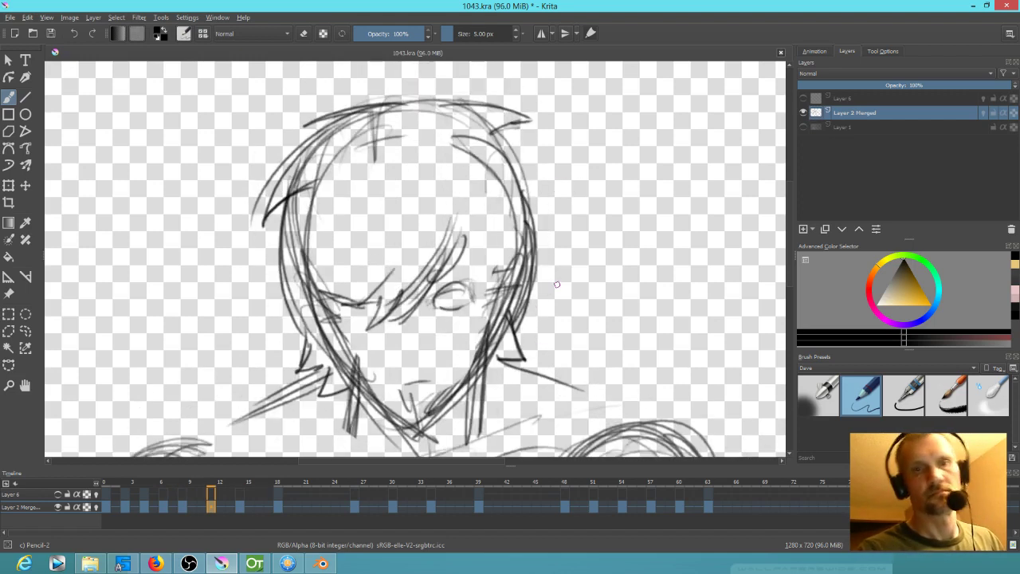
Step through the keyframes between 18 and 0 to examine how the hair outline moves
key(alt+Right)
key(alt+Right)
key(alt+Left)
key(alt+Left)
key(alt+Left)
key(alt+Left)
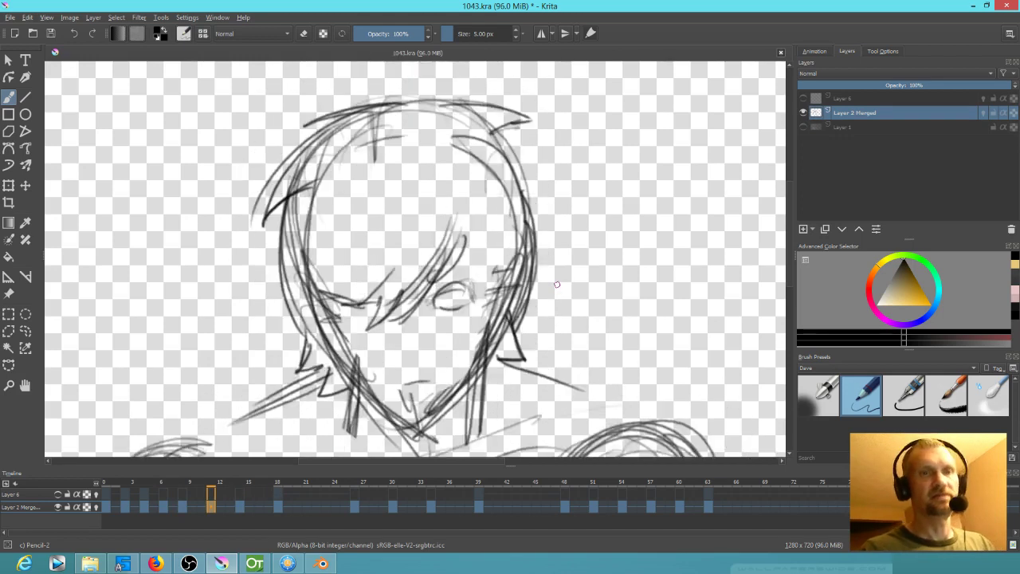
key(alt+Left)
key(alt+Left)
key(alt+Left)
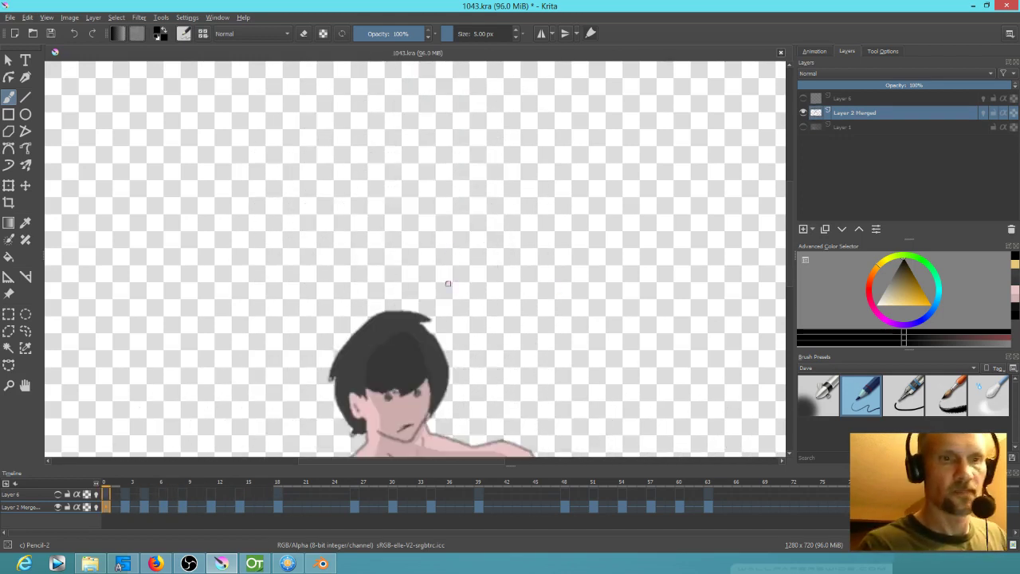
Darken the right eye at frames 2 and 4, and add a pupil to it at frame 6
key(alt+Right)
key(alt+Right)
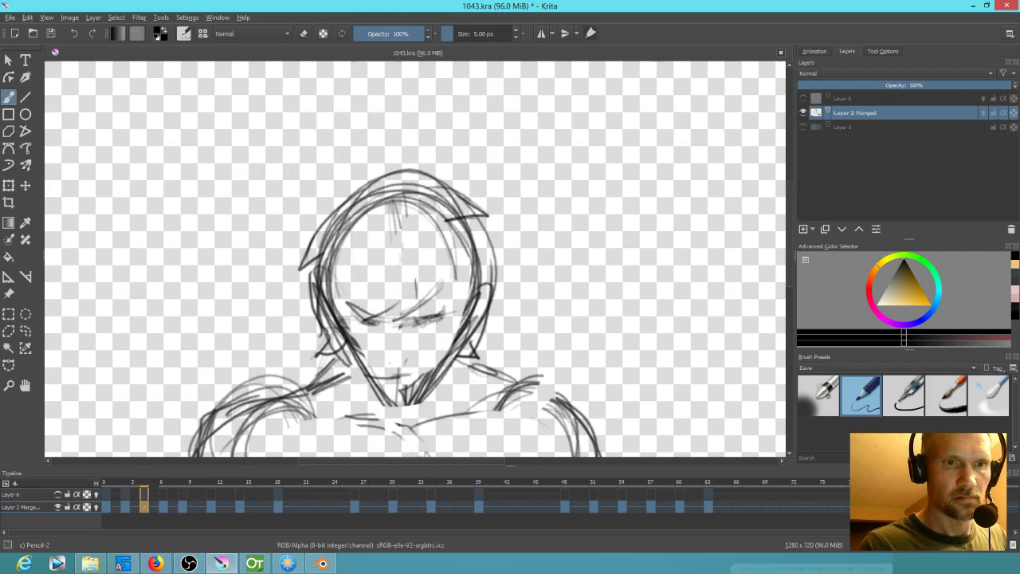
key(alt+Left)
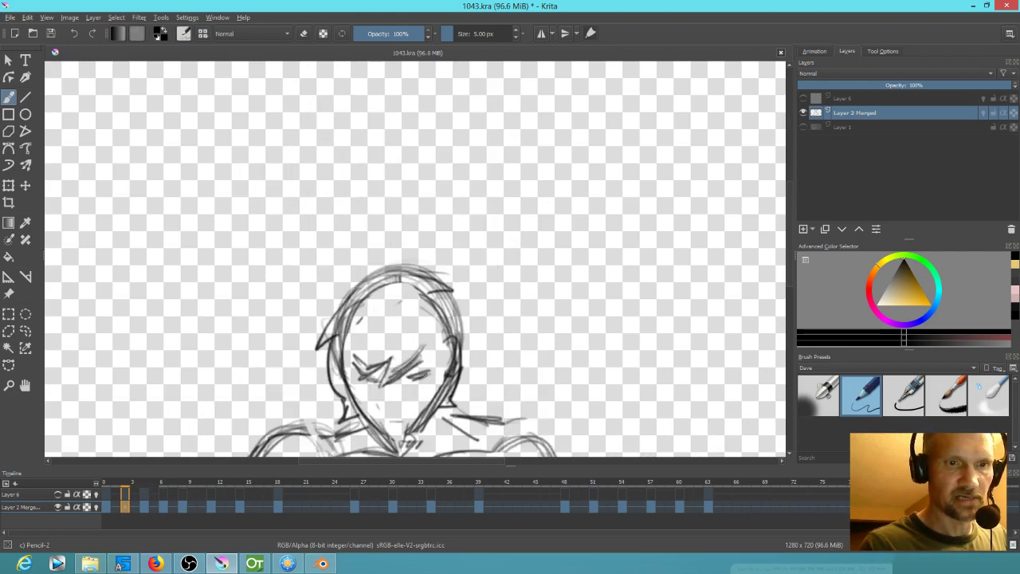
key(alt+Right)
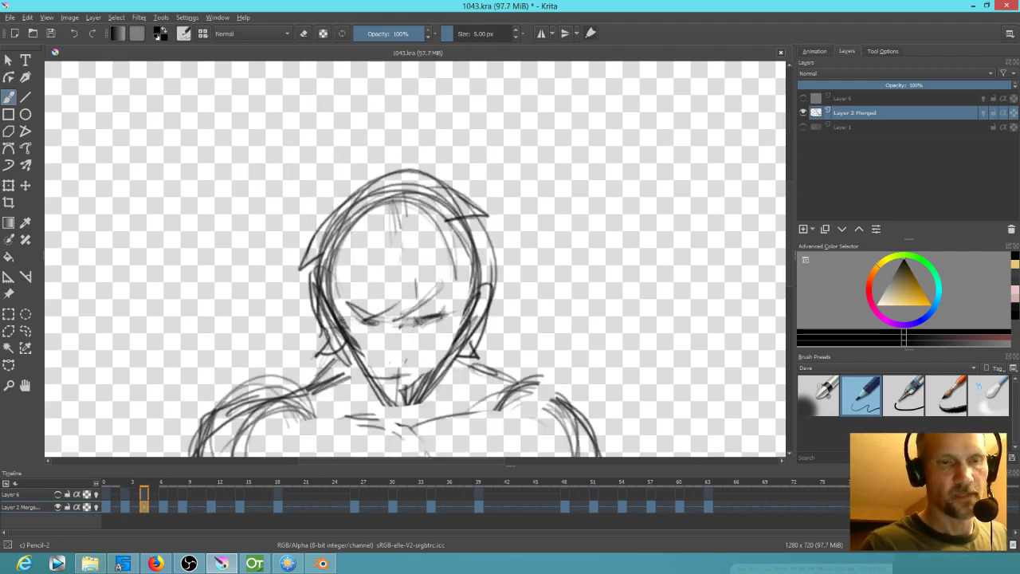
key(alt+Right)
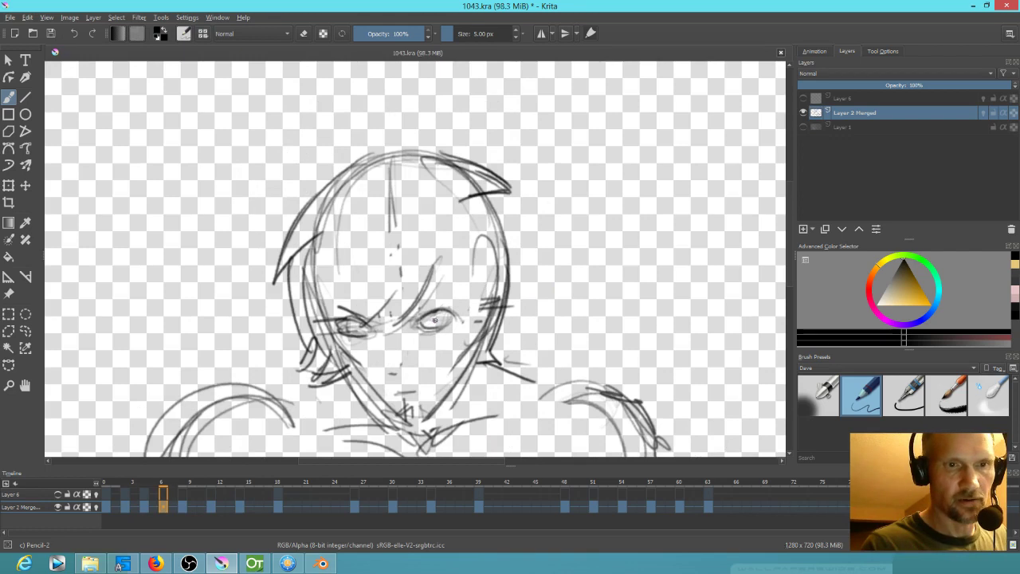
Draw the iris and pupil in the right eye at frames 8 and 11
key(alt+Right)
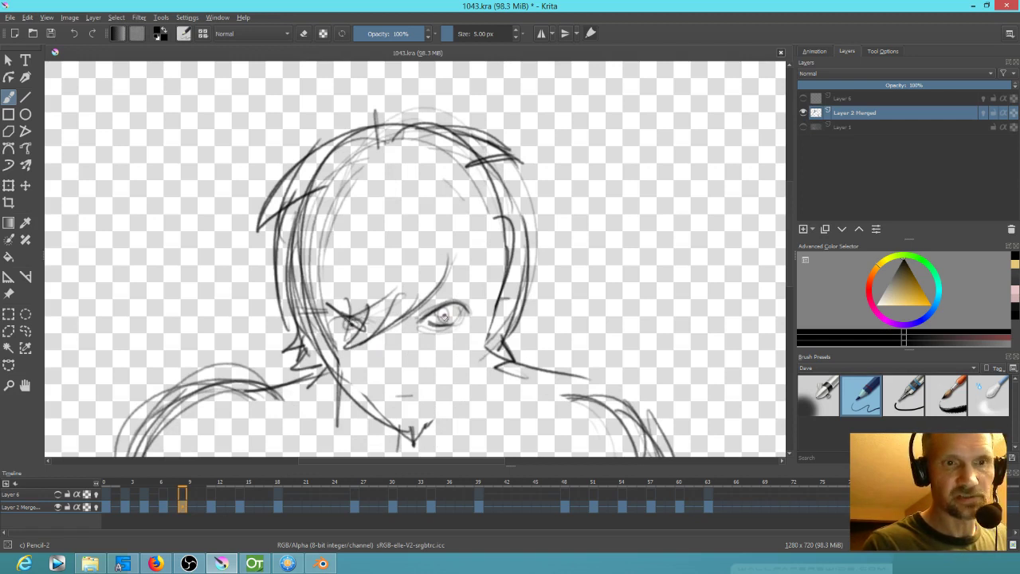
drag(442, 313, 446, 316)
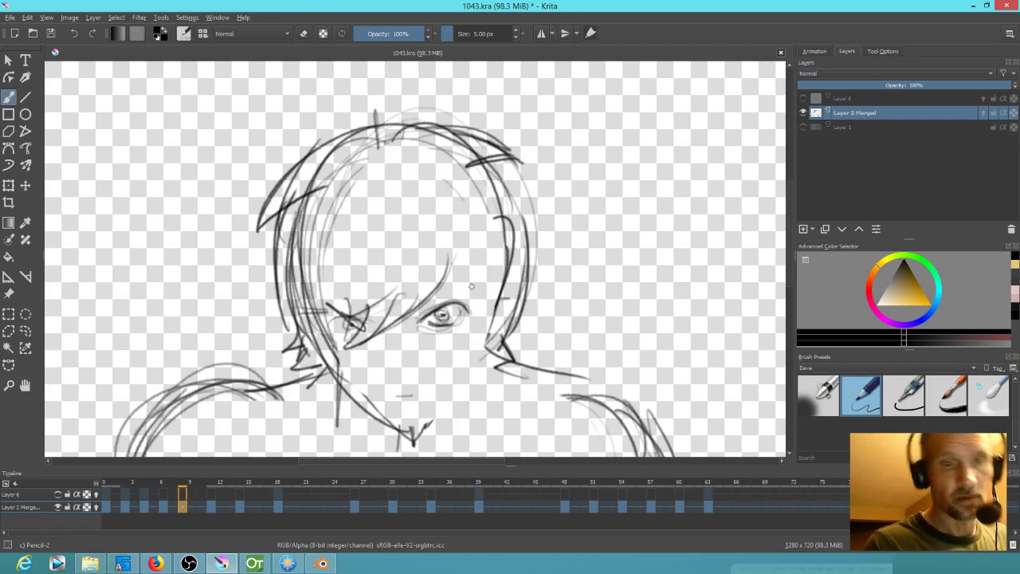
key(alt+Right)
drag(452, 299, 454, 298)
Draw the iris, pupil and upper lid line of the right eye at frame 14, checking against coloured frame 18
key(alt+Right)
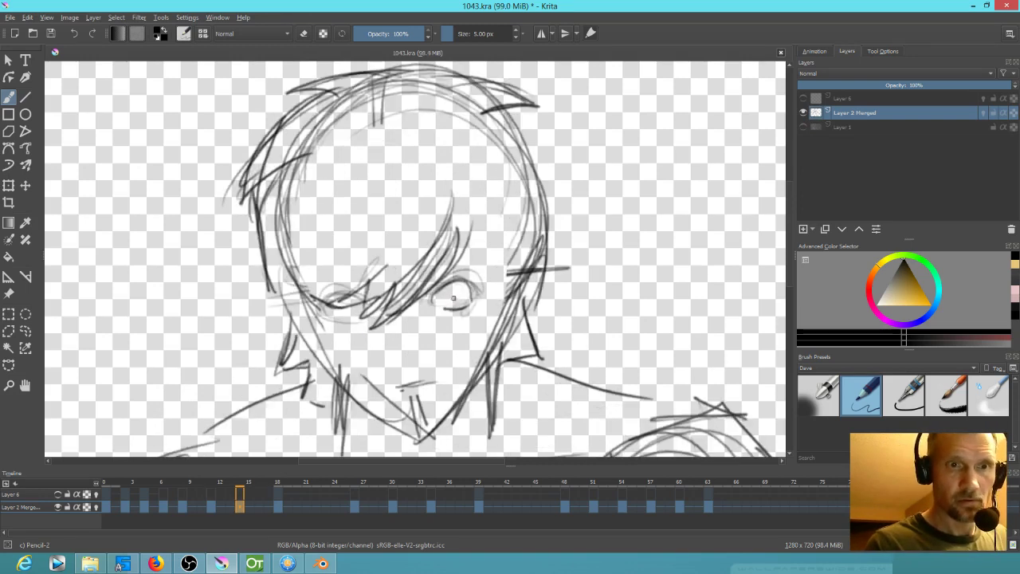
key(alt+Right)
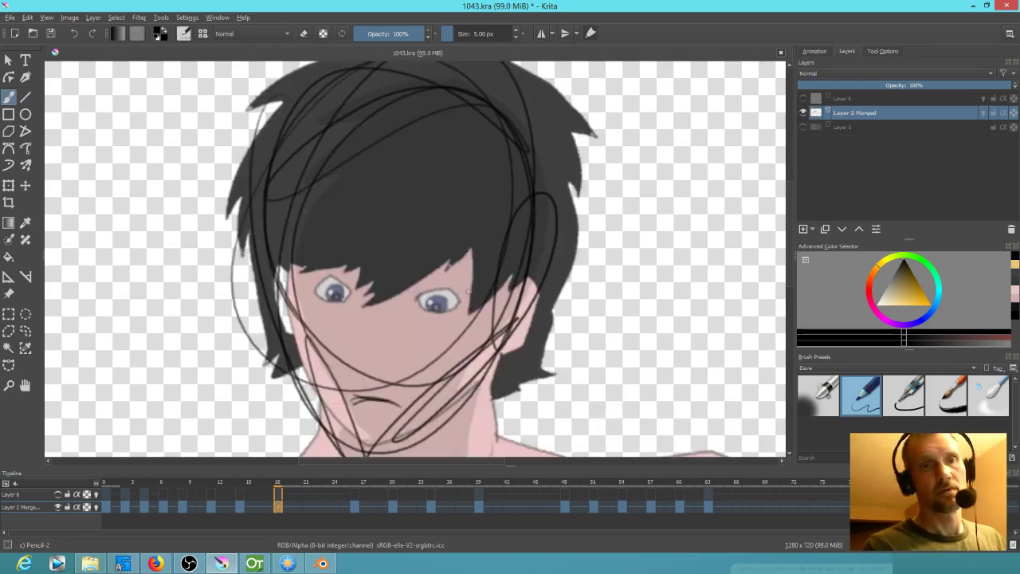
key(alt+Left)
drag(448, 280, 480, 273)
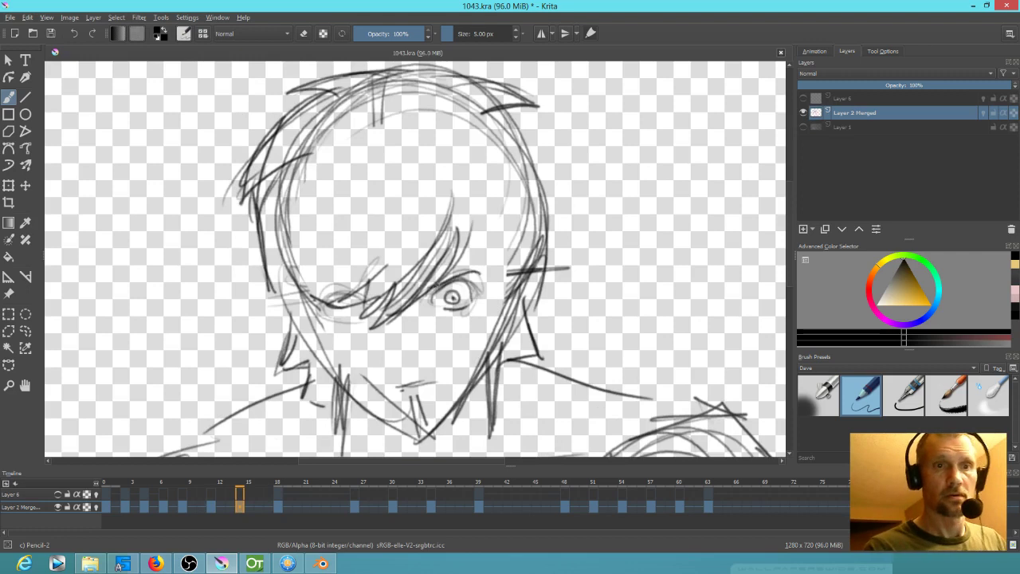
Add the line above the right eye at frames 11 and 8
key(alt+Right)
key(alt+Left)
key(alt+Left)
drag(445, 279, 469, 274)
key(alt+Left)
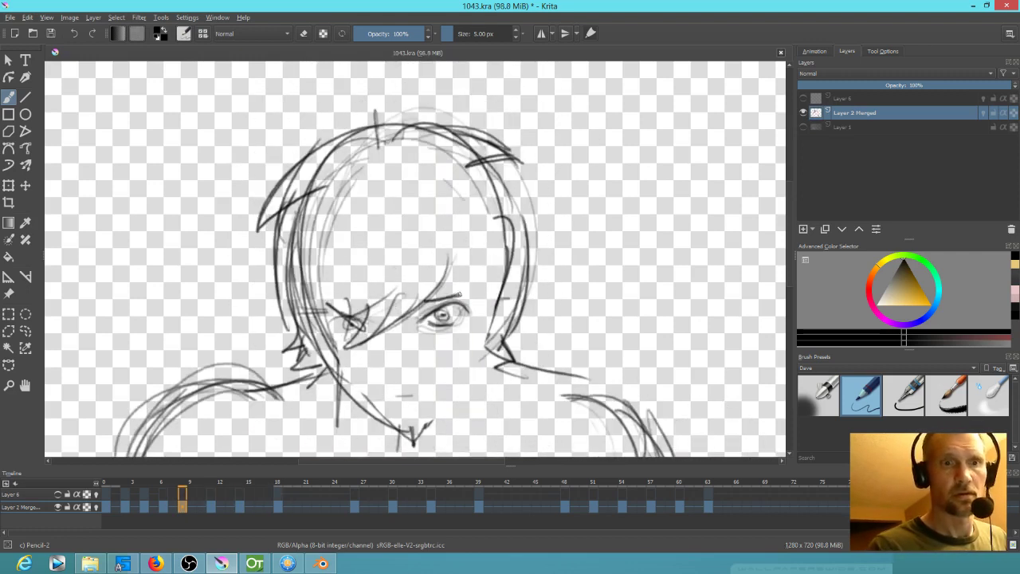
Add the line above the right eye at frame 4, and go to frame 2
key(alt+Left)
key(alt+Left)
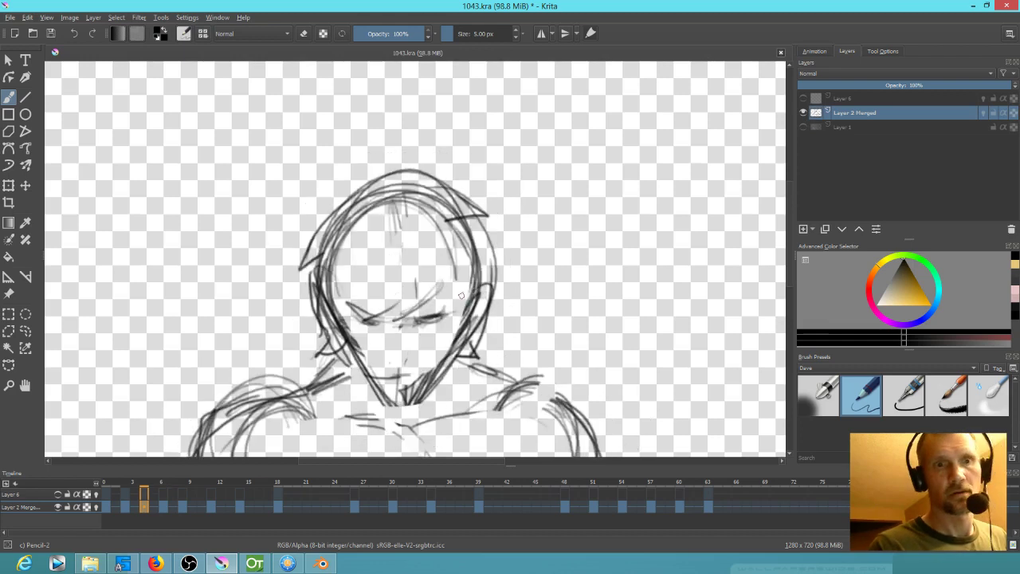
drag(417, 311, 435, 308)
key(alt+Left)
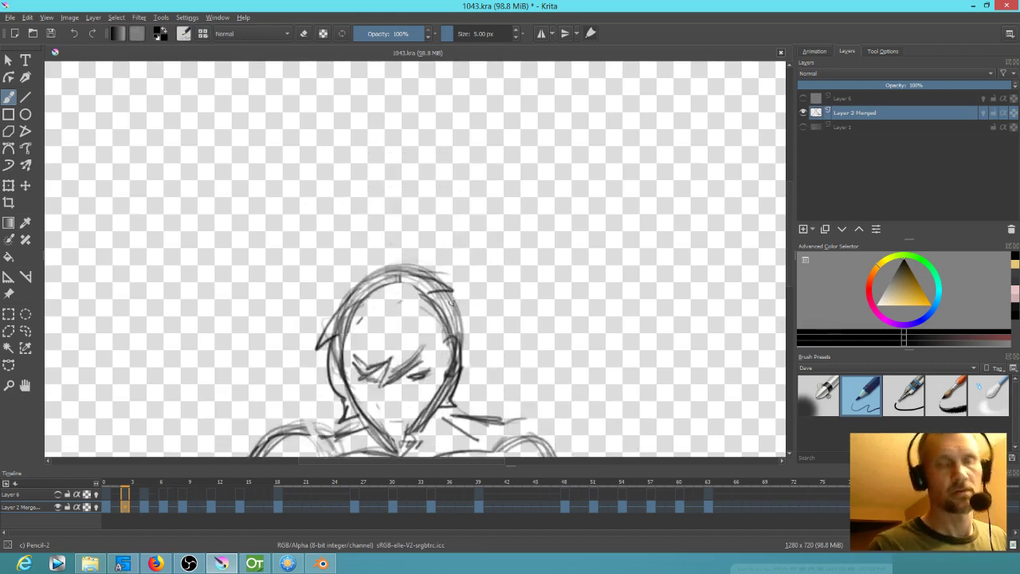
Draw slanted brow lines above both eyes on coloured frame 18
key(alt+Left)
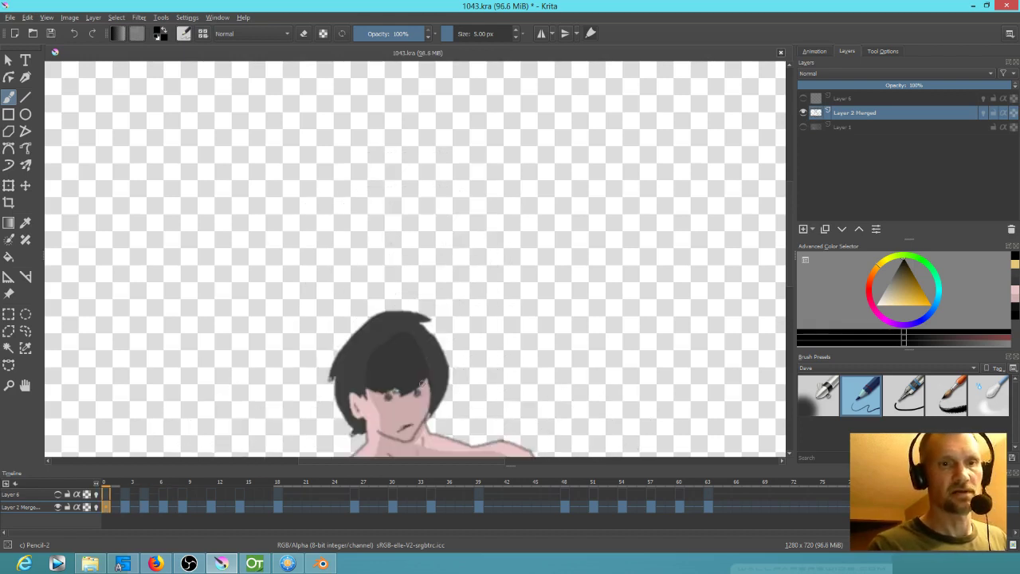
key(alt+Right)
key(alt+Right)
key(alt+Right)
key(alt+Right)
key(alt+Right)
key(alt+Right)
key(alt+Right)
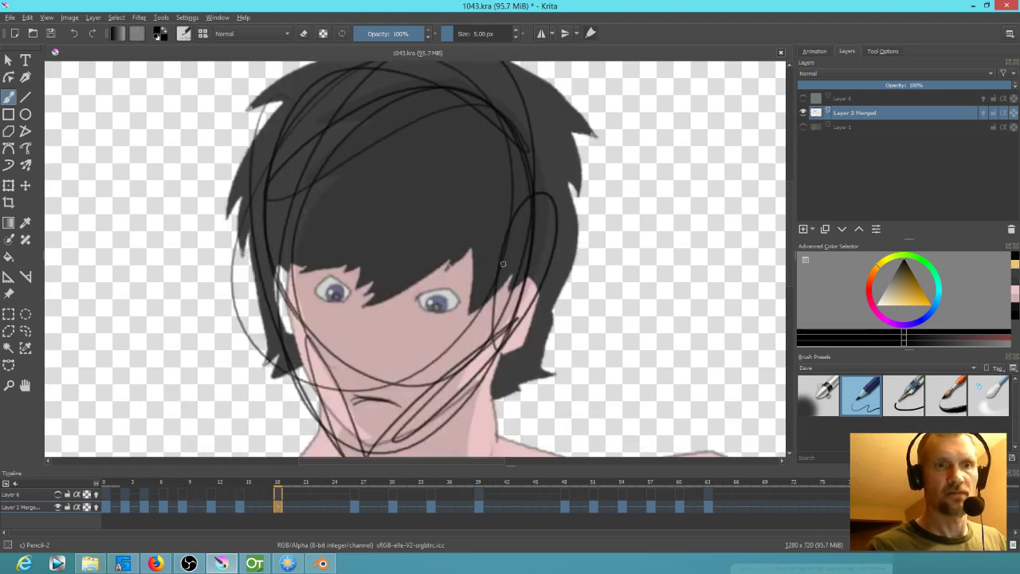
mouse_move(415, 284)
mouse_down()
mouse_move(471, 279)
mouse_move(460, 280)
mouse_up()
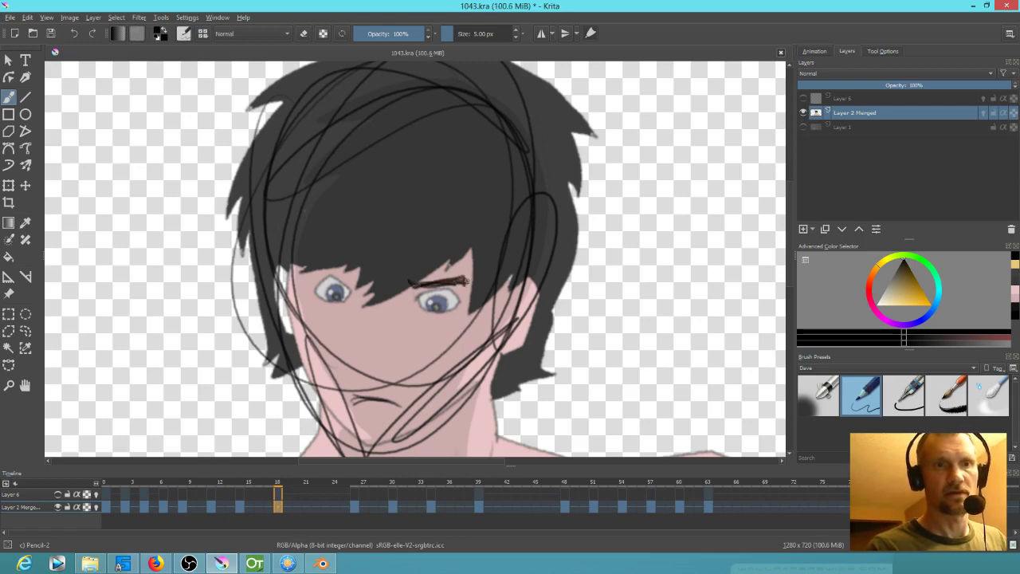
mouse_move(356, 281)
mouse_down()
mouse_move(321, 271)
mouse_move(355, 278)
mouse_up()
Draw the left eye under the fringe at frame 14, comparing with frame 18, and go to frame 11
key(comma)
key(period)
key(comma)
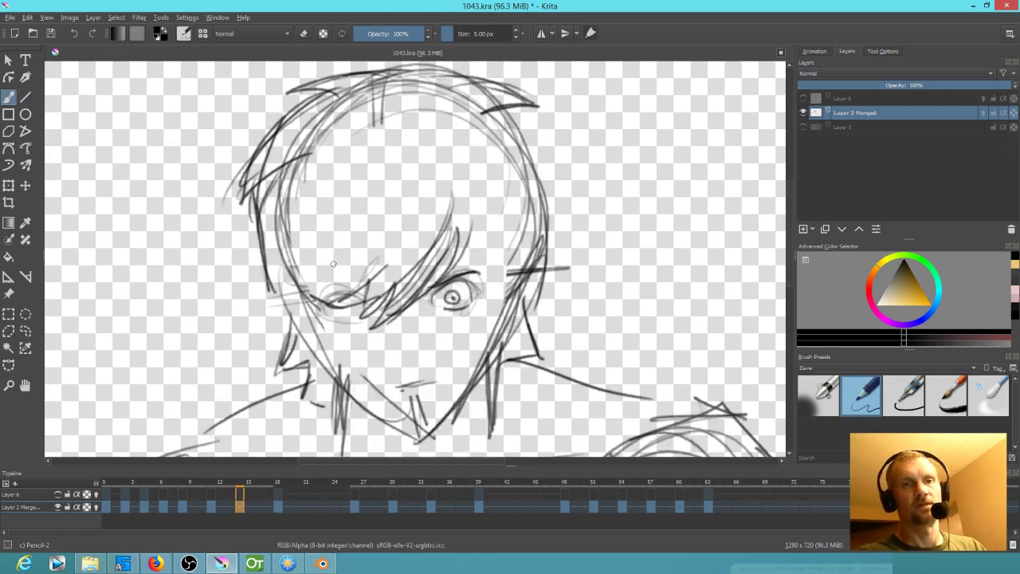
drag(332, 304, 362, 314)
key(comma)
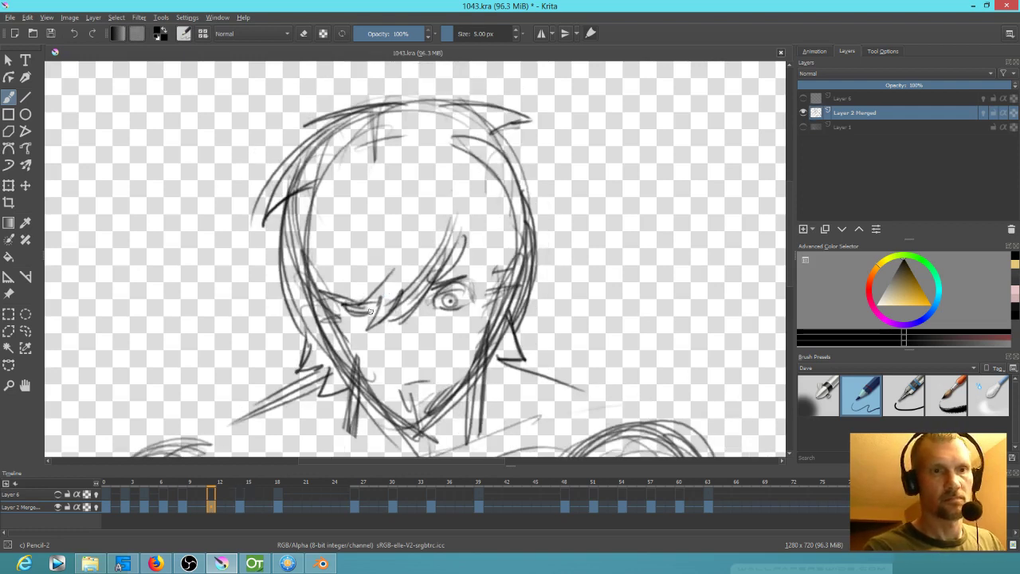
Play the animation from frame 0 and scrub through the frames up to frame 18 to review the motion
key(comma)
key(comma)
key(comma)
key(comma)
key(comma)
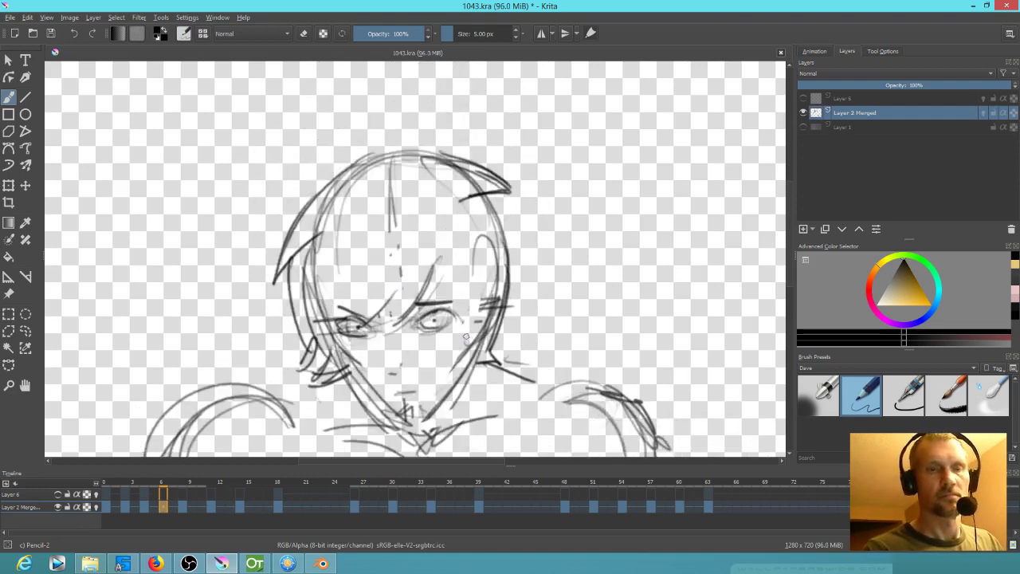
drag(470, 359, 514, 263)
scroll(477, 202, down, 2)
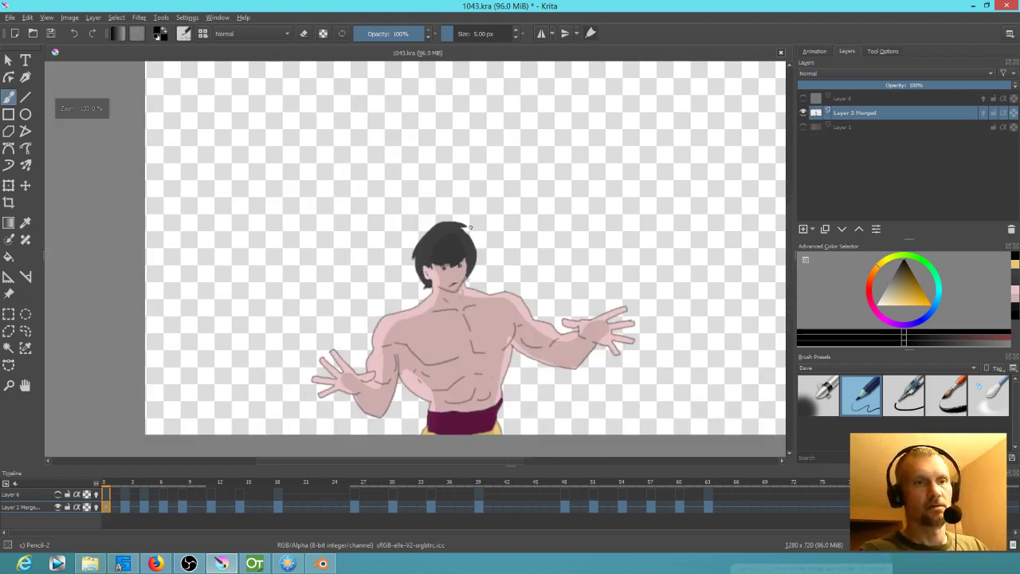
key(space)
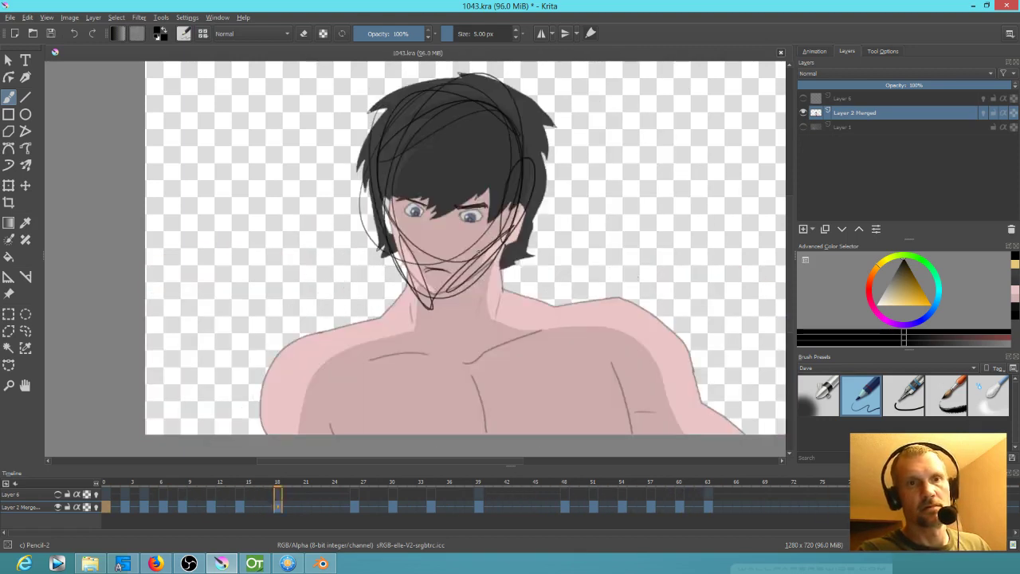
key(space)
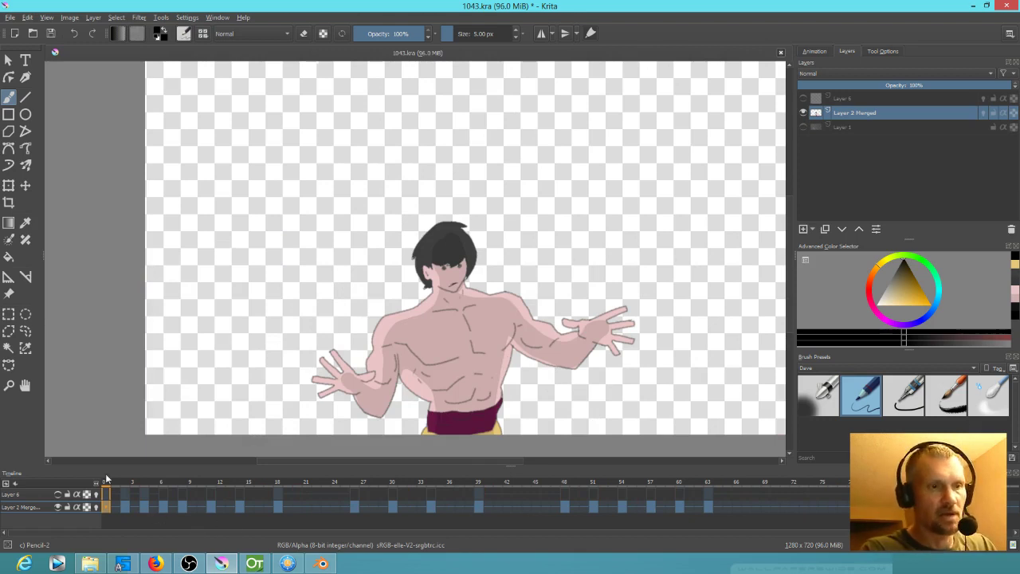
mouse_move(106, 484)
mouse_down()
mouse_move(295, 500)
mouse_move(258, 495)
mouse_move(281, 496)
mouse_up()
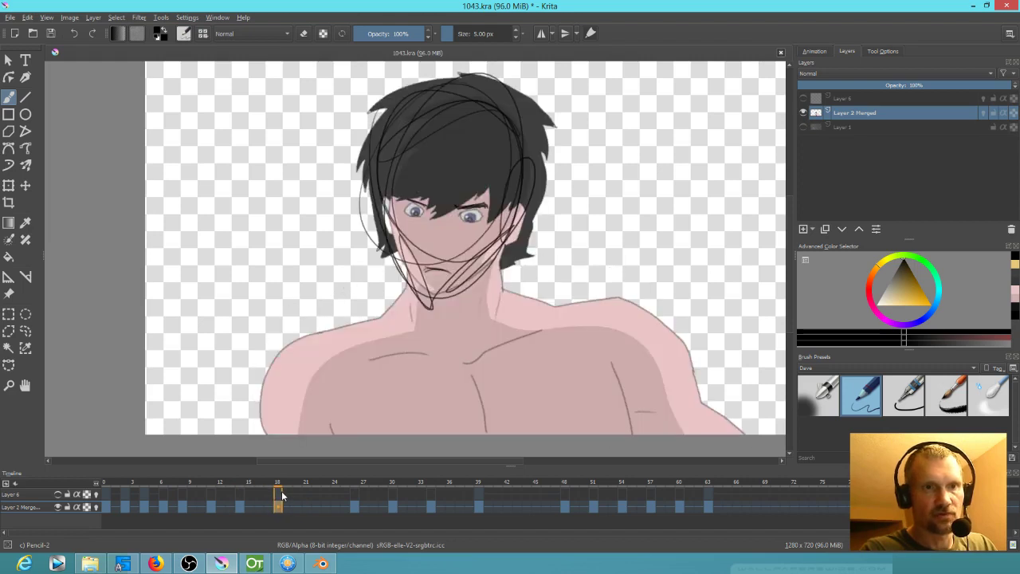
Paint out the eyes, mouth and inner construction lines at frame 18 with sampled skin and hair colours, using Ink-2 Fineliner at 31.17 px
key(ctrl+s)
ctrl+click(461, 239)
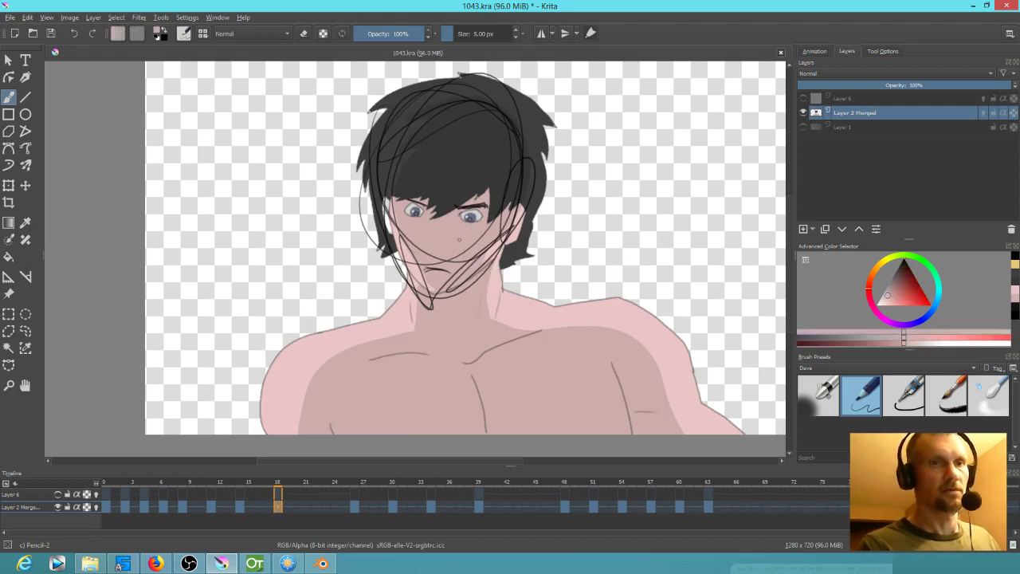
click(904, 394)
mouse_move(433, 246)
shift+mouse_down()
mouse_move(448, 246)
mouse_move(475, 214)
mouse_move(398, 209)
mouse_move(436, 279)
mouse_move(467, 244)
mouse_move(441, 274)
shift+mouse_up()
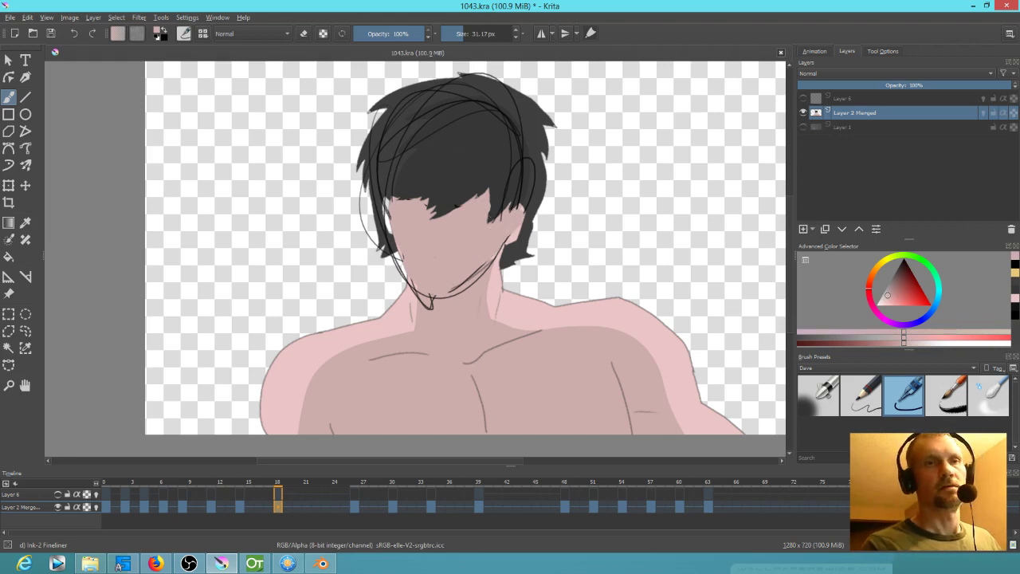
ctrl+click(418, 137)
mouse_move(425, 103)
mouse_down()
mouse_move(407, 161)
mouse_move(442, 125)
mouse_move(497, 106)
mouse_move(477, 100)
mouse_move(517, 170)
mouse_move(483, 122)
mouse_up()
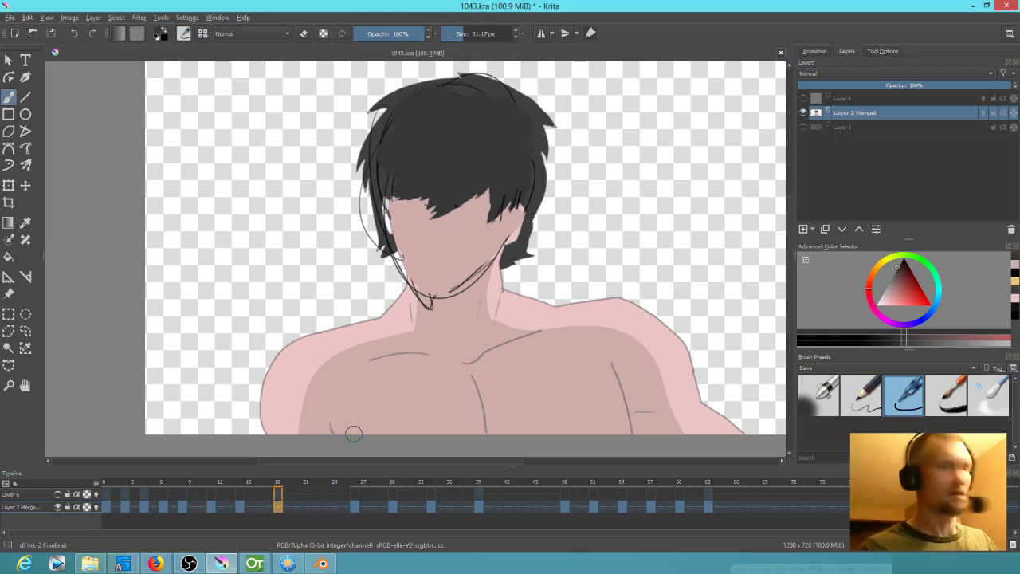
Redraw the right eye at frame 18 with Pencil-2 at 5 px, including iris, pupil and upper lid, checking against frame 14
click(873, 398)
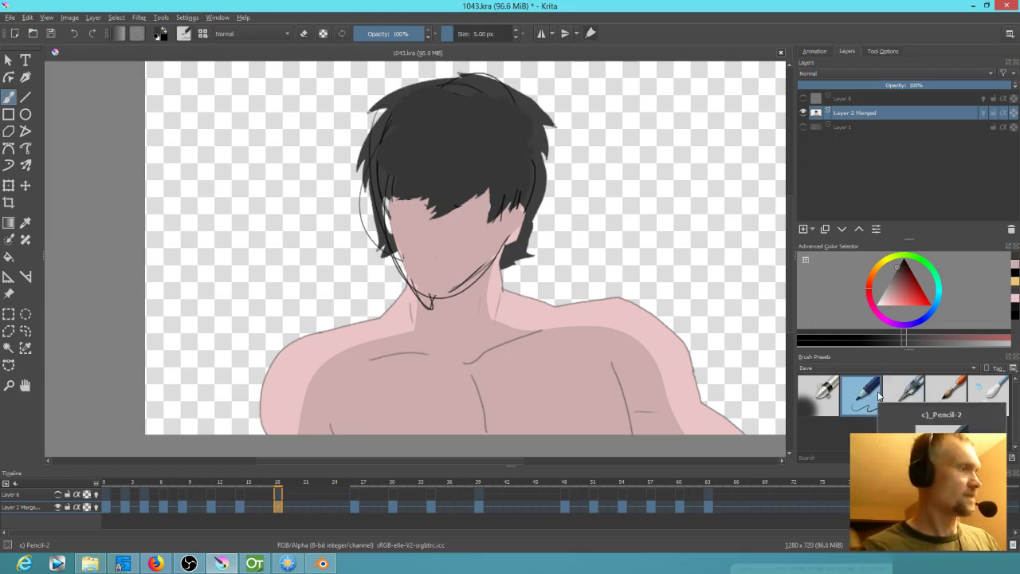
key(Left)
key(Right)
mouse_move(457, 213)
mouse_down()
mouse_move(488, 214)
mouse_move(480, 228)
mouse_move(457, 230)
mouse_move(492, 208)
mouse_move(478, 212)
mouse_up()
key(Left)
key(Right)
key(comma)
key(period)
key(comma)
key(period)
drag(461, 209, 478, 214)
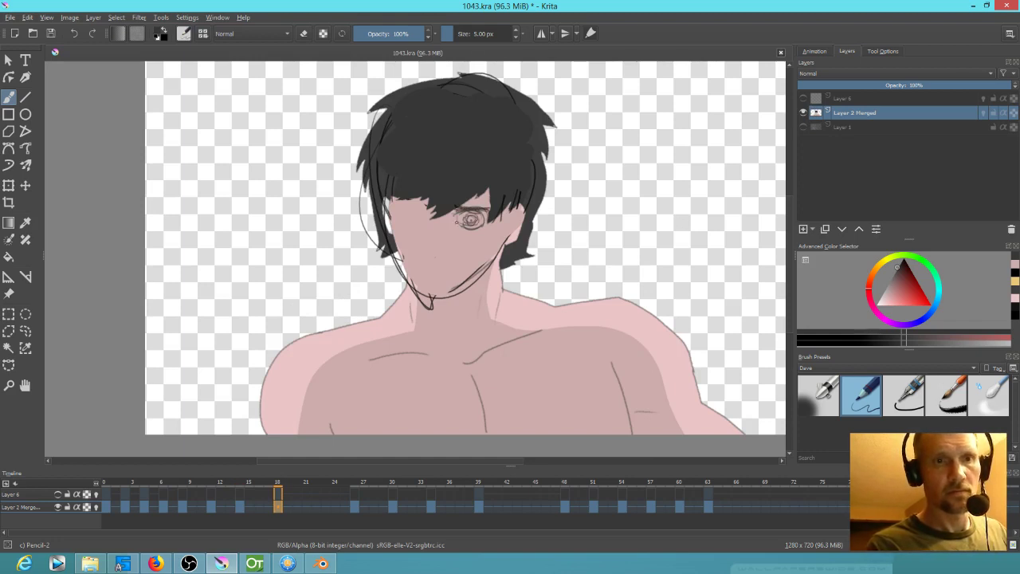
key(comma)
key(period)
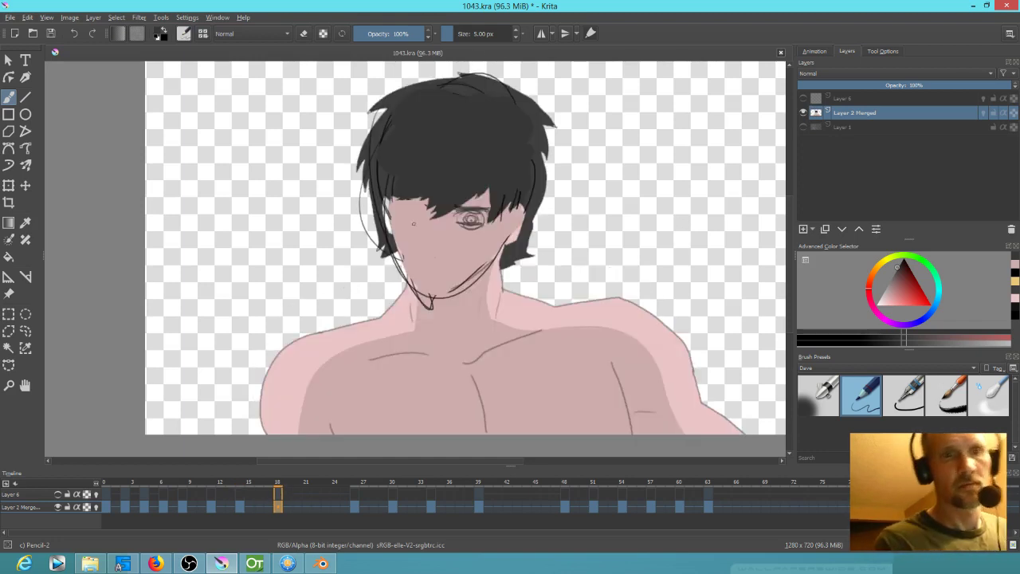
Redraw the left eye's outline, iris and pupil at frame 18, checking against frame 14
key(comma)
key(period)
mouse_move(397, 217)
mouse_down()
mouse_move(416, 205)
mouse_move(411, 217)
mouse_up()
key(comma)
key(period)
click(407, 210)
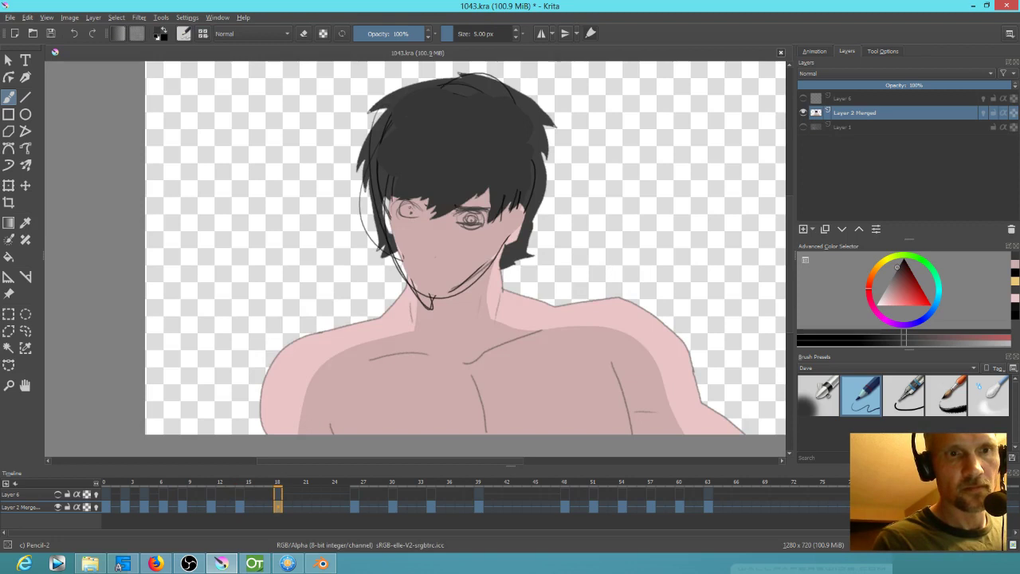
drag(408, 208, 417, 215)
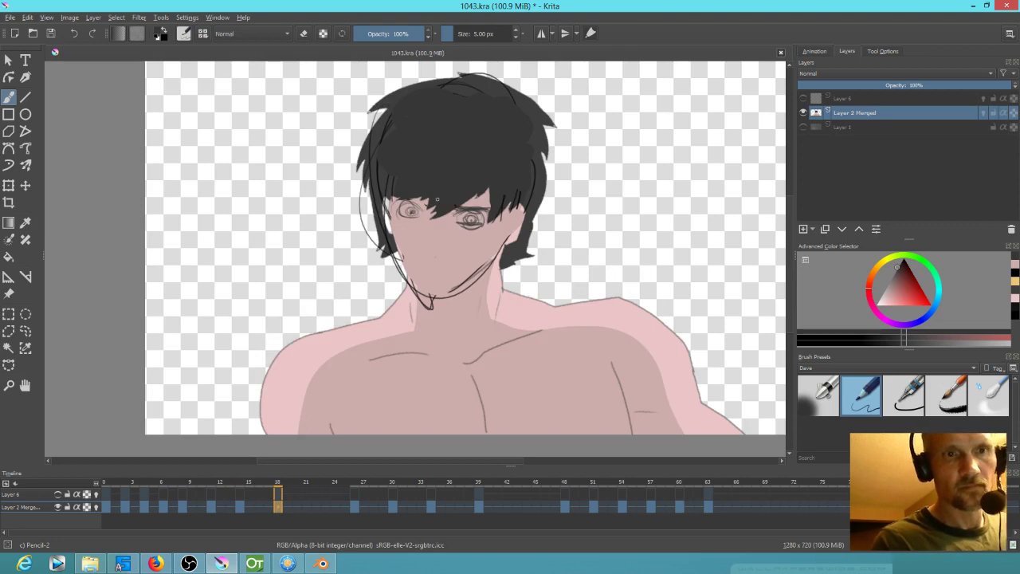
Draw a short curved mouth line at frame 18, checking against frame 14
key(comma)
key(period)
drag(421, 274, 443, 274)
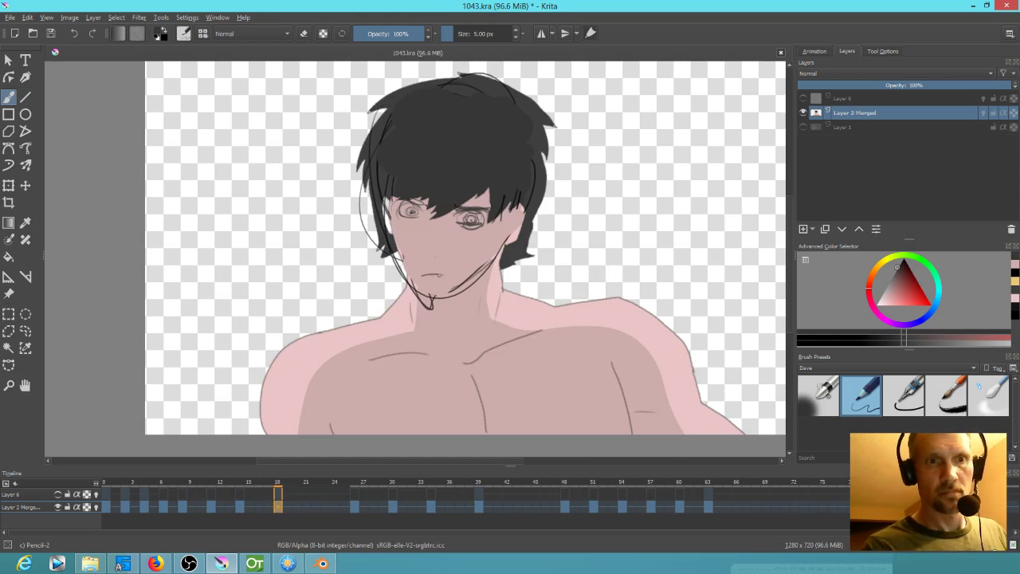
Strengthen the brow and upper lid lines above both eyes at frame 18
key(comma)
key(period)
drag(457, 204, 488, 204)
mouse_move(397, 208)
mouse_down()
mouse_move(420, 220)
mouse_move(399, 209)
mouse_up()
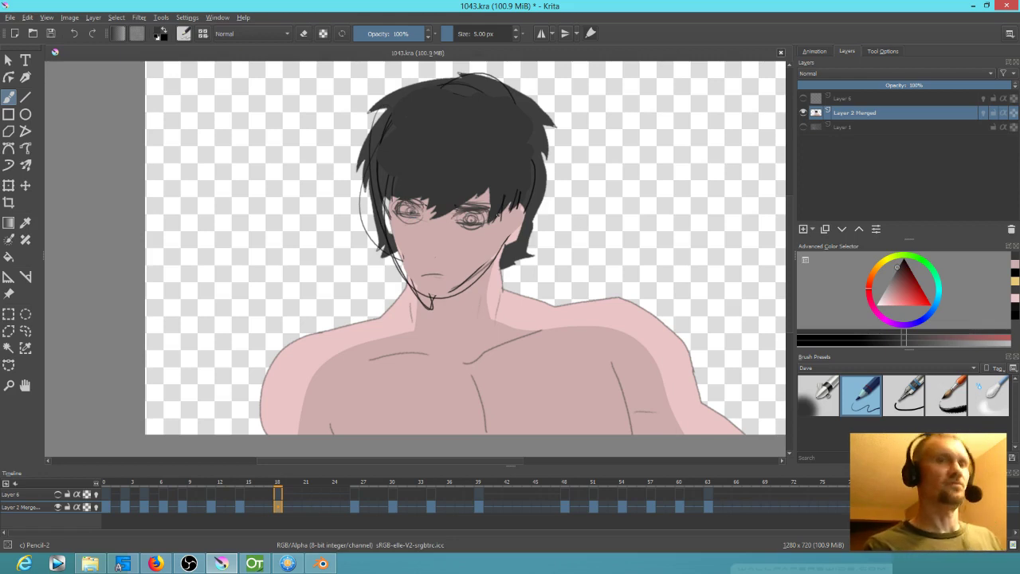
Draw the inner line of the right ear at frame 18, comparing with the neighbouring keyframes
key(comma)
key(period)
key(period)
key(comma)
drag(525, 212, 510, 232)
Draw side hair strands between the right eye and the ear at frame 14, and compare with frame 18
key(comma)
drag(510, 190, 517, 216)
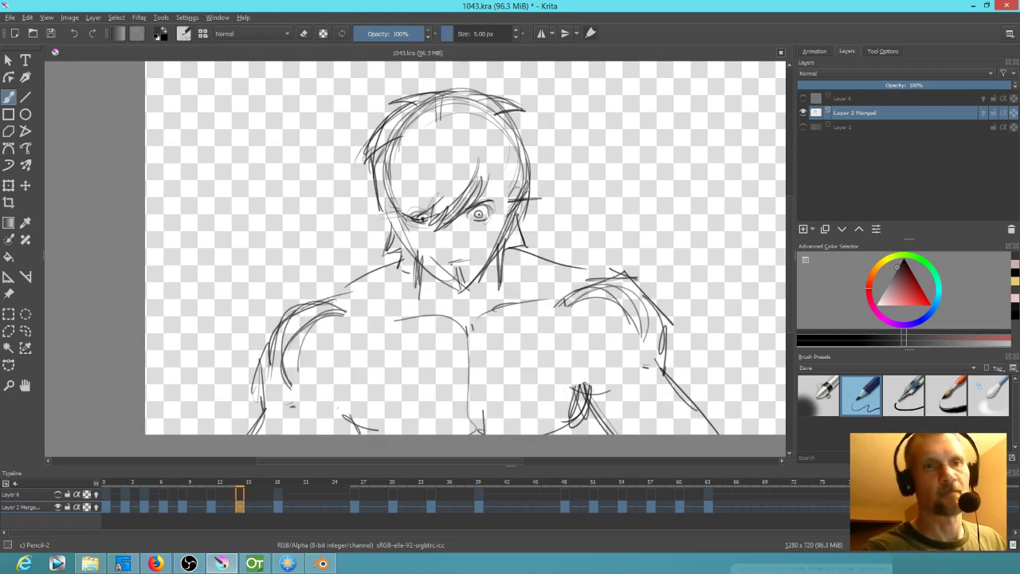
drag(500, 181, 496, 217)
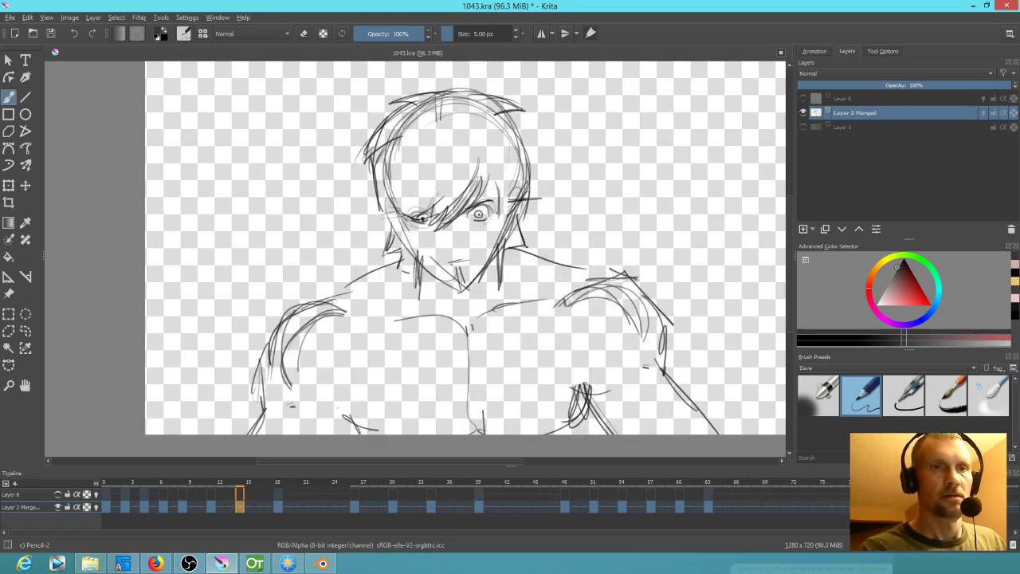
drag(492, 177, 498, 219)
key(period)
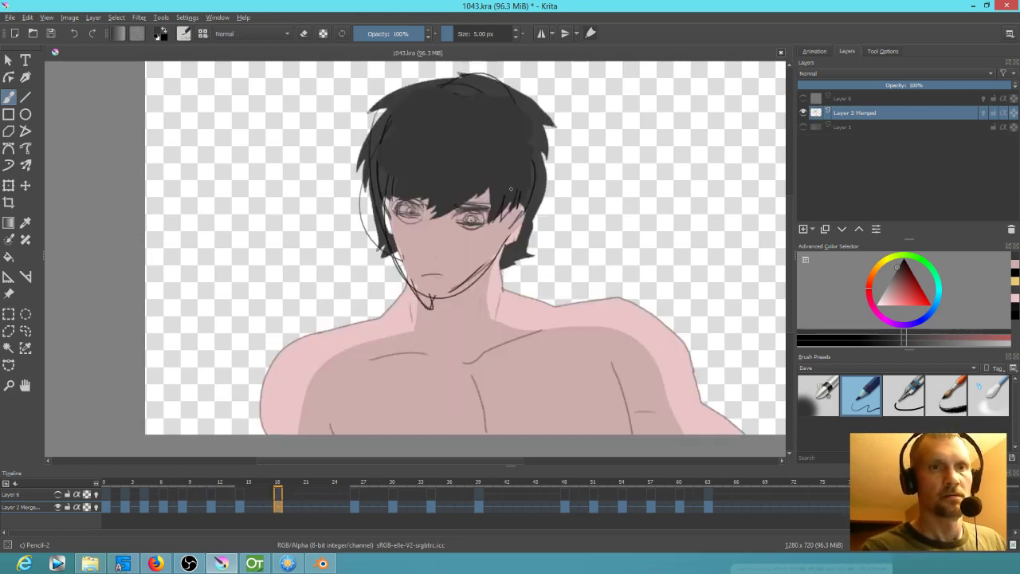
Draw a pointed side hair strand beside the right eye at frame 8
key(comma)
key(comma)
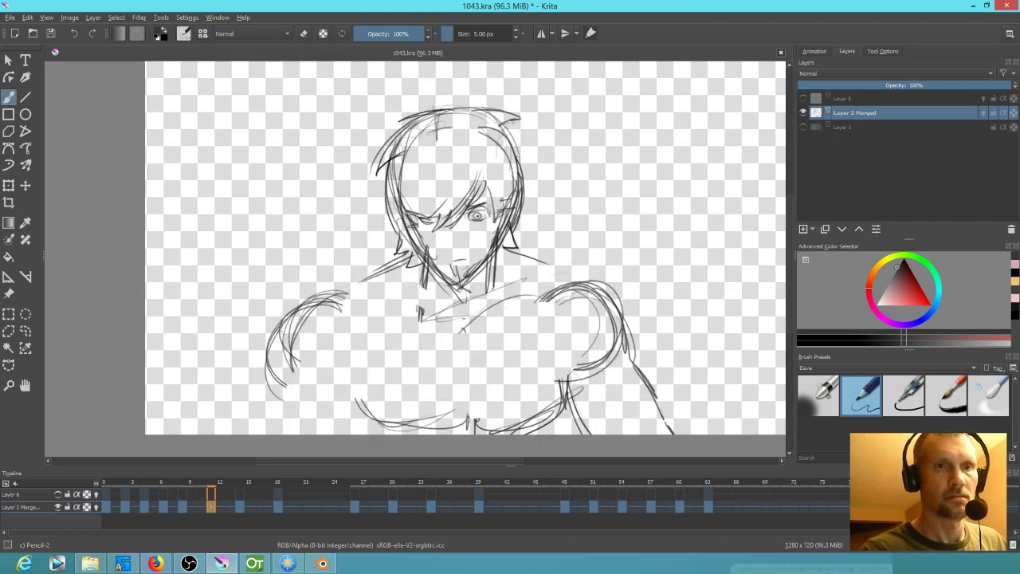
key(comma)
drag(484, 199, 492, 228)
drag(489, 205, 492, 228)
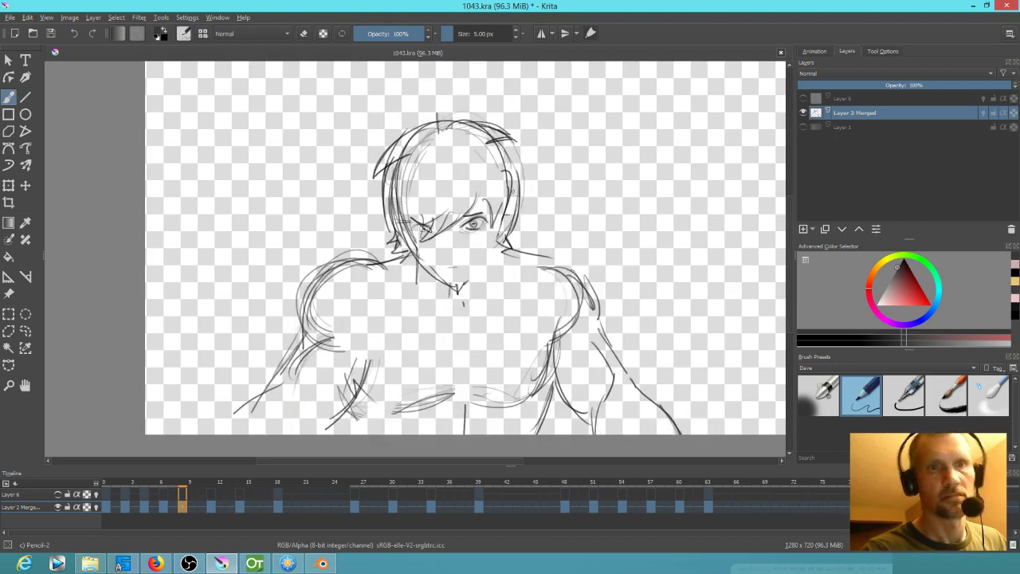
Go back to frame 2 and view the whole canvas at 50% zoom
key(comma)
key(comma)
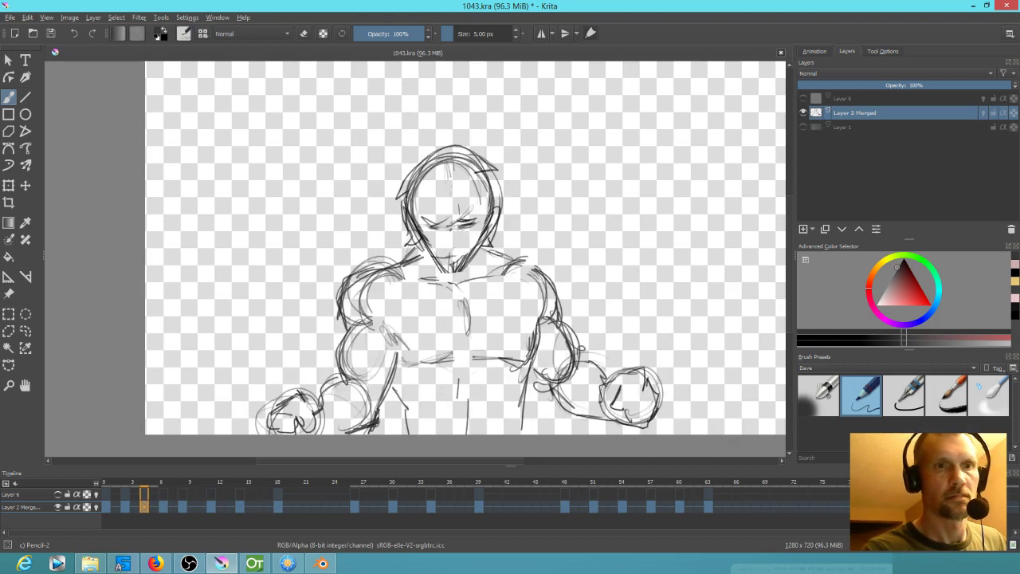
key(comma)
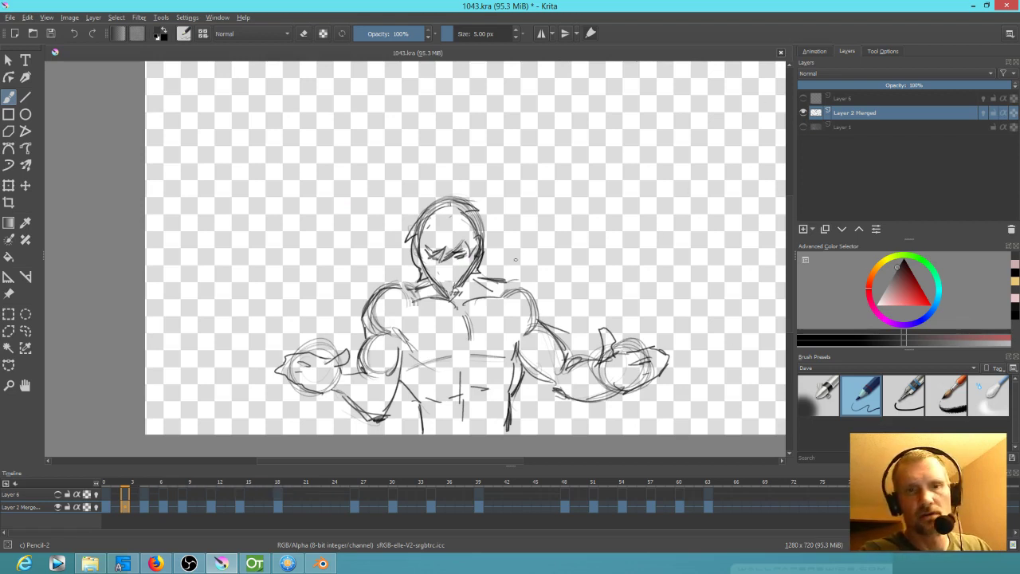
drag(565, 300, 552, 282)
scroll(499, 284, down, 2)
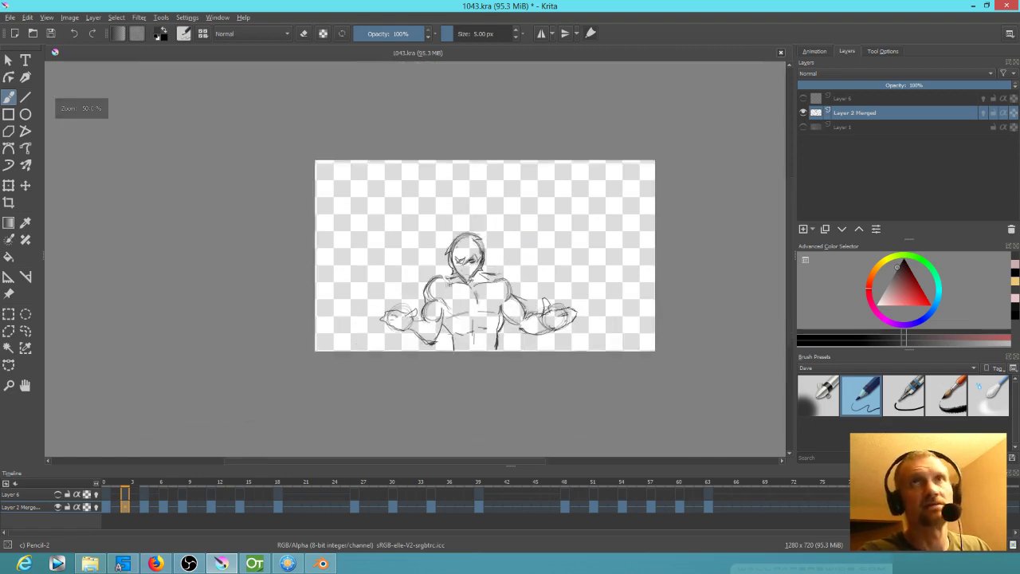